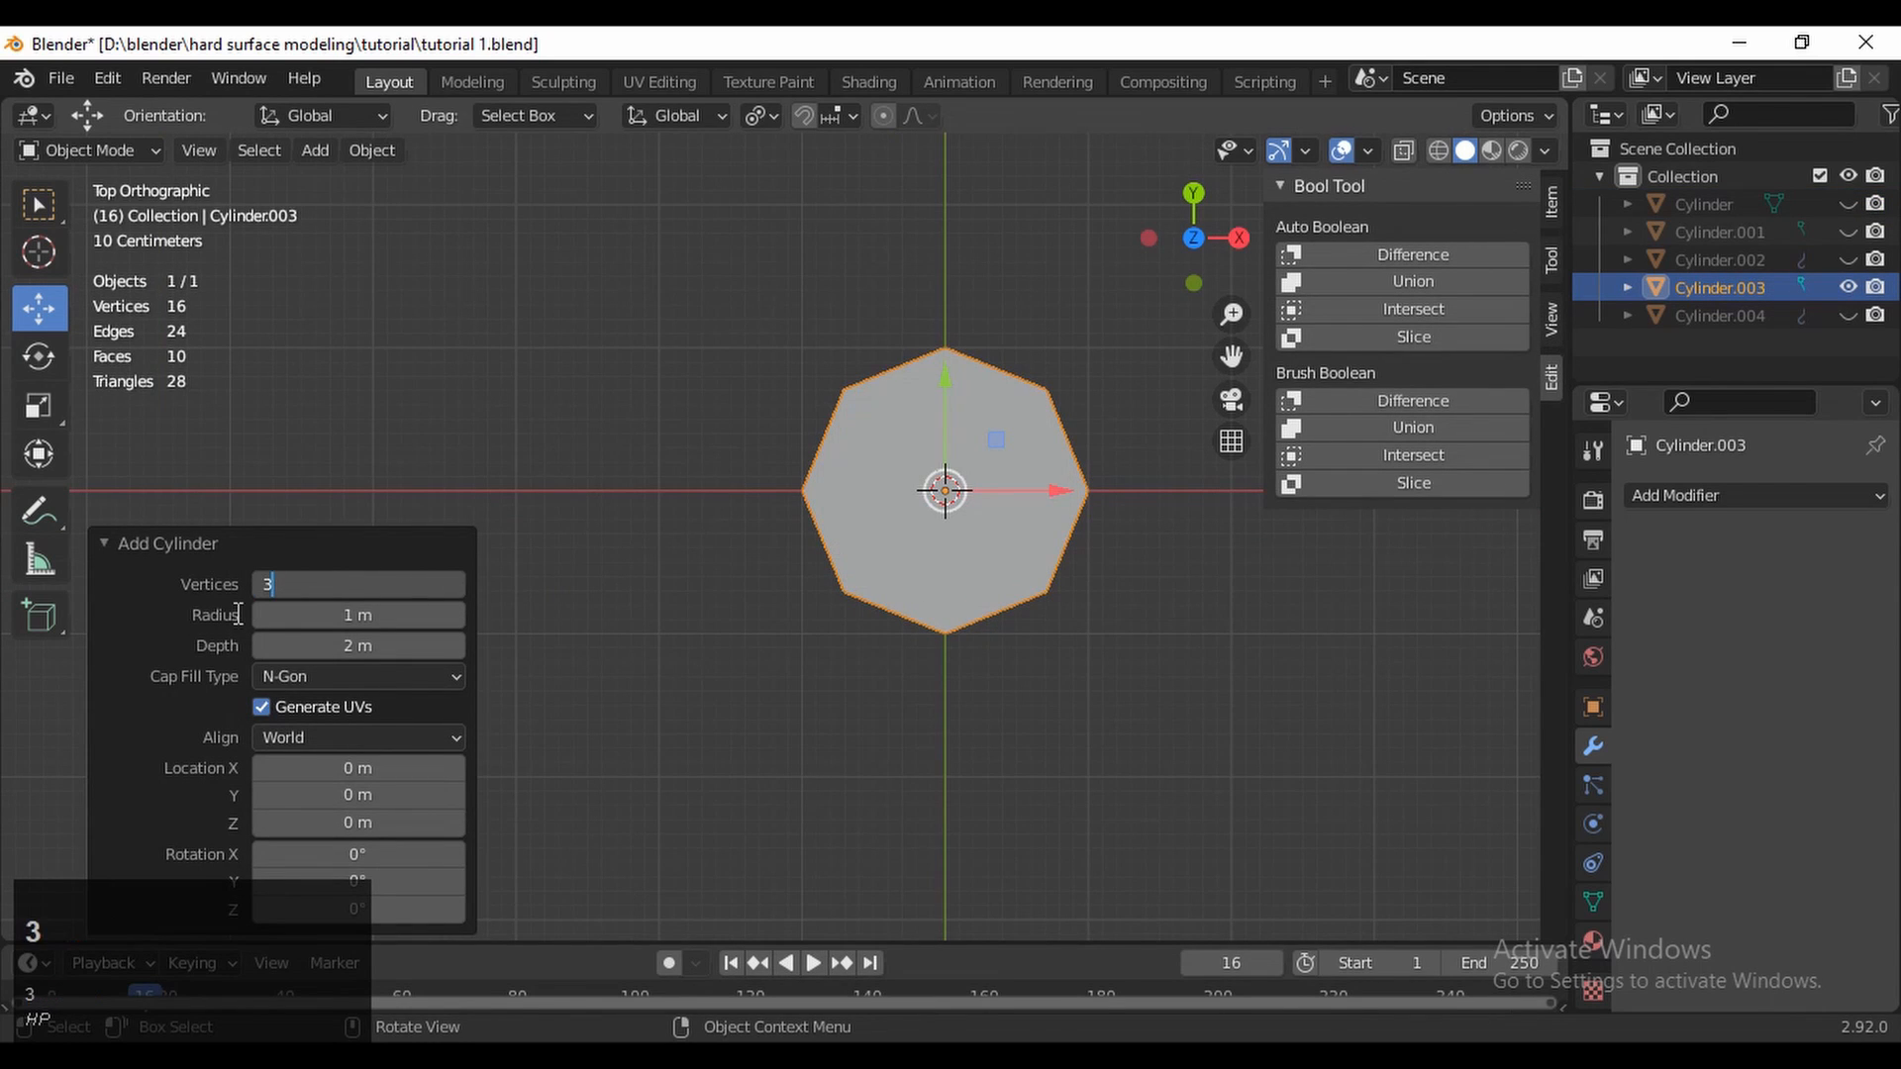
# Give the new cylinder 3 vertices and scale it down along Z into a thin triangular plate
pyautogui.click(238, 614)
pyautogui.keyDown('ctrl'); pyautogui.moveTo(772, 507); pyautogui.dragTo(1162, 323, button='middle'); pyautogui.keyUp('ctrl')
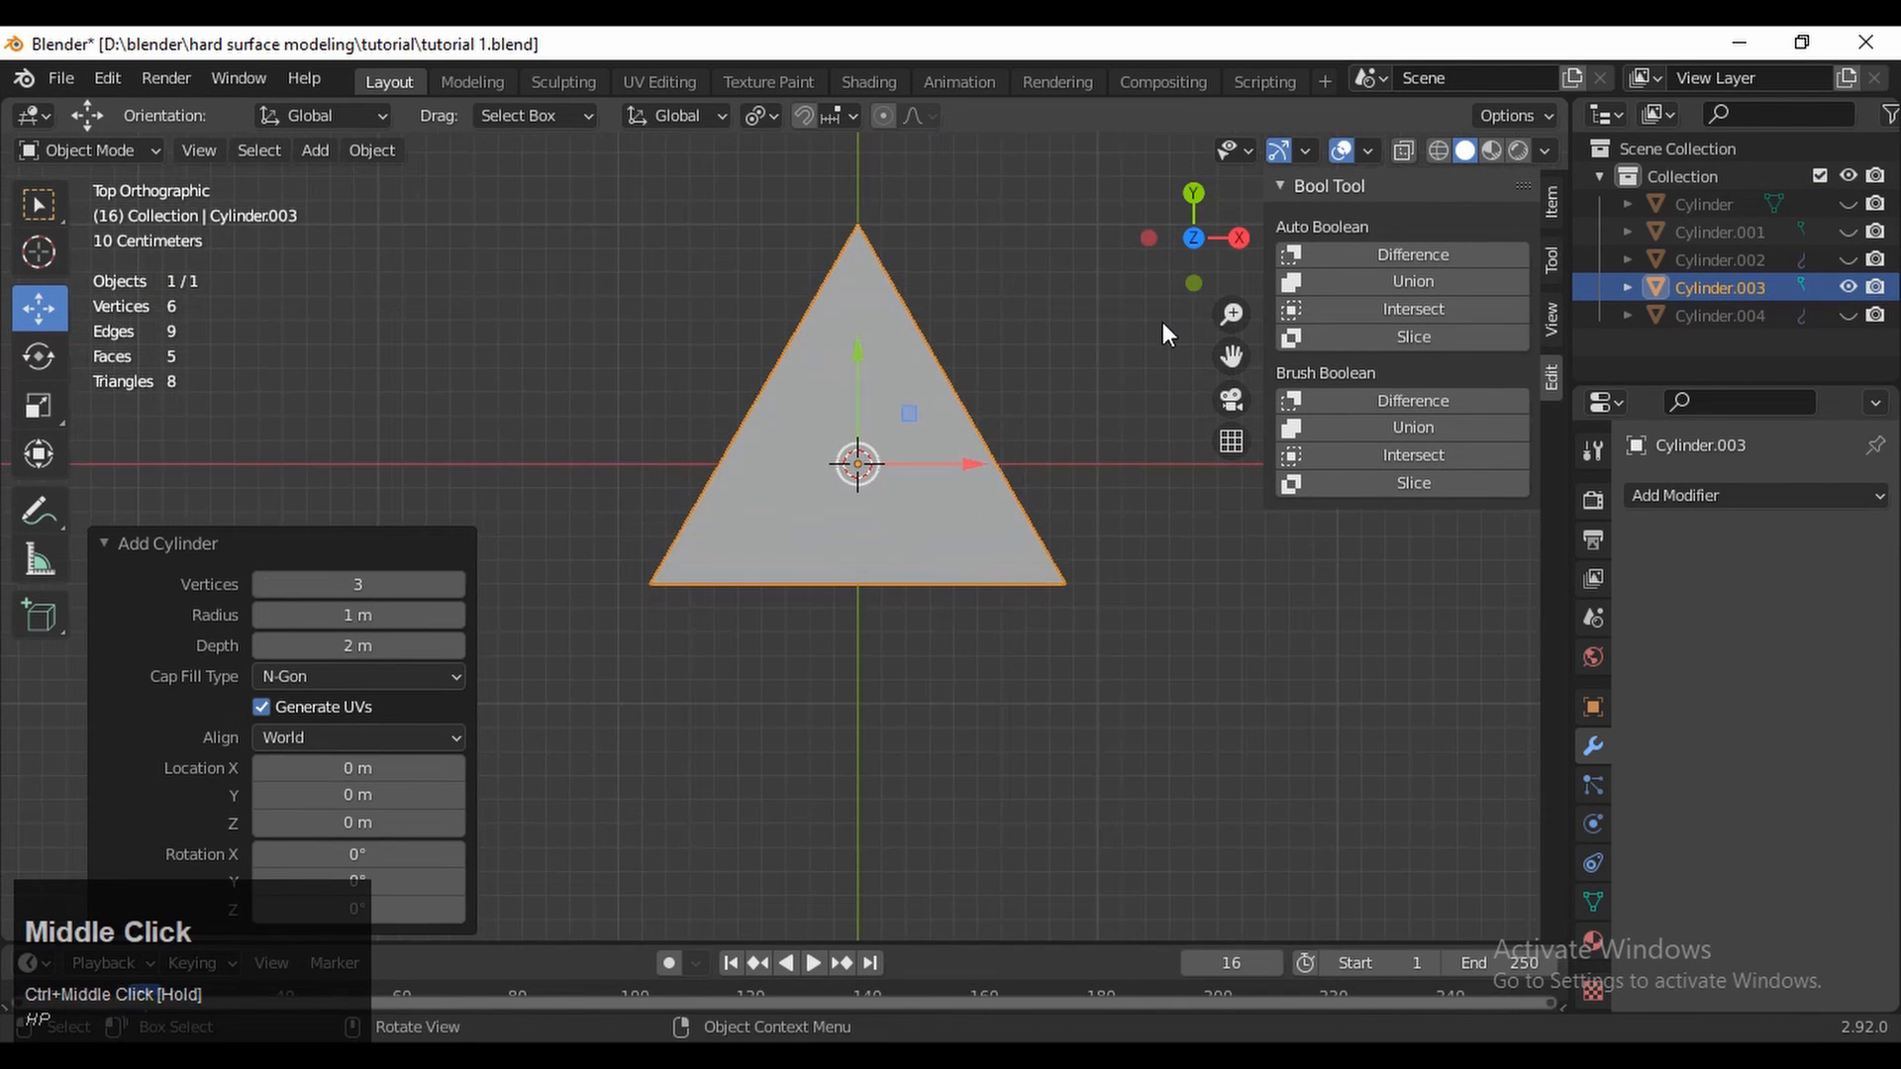
pyautogui.click(1194, 283)
pyautogui.keyDown('shift'); pyautogui.middleClick(590, 462); pyautogui.keyUp('shift')
pyautogui.click(37, 408)
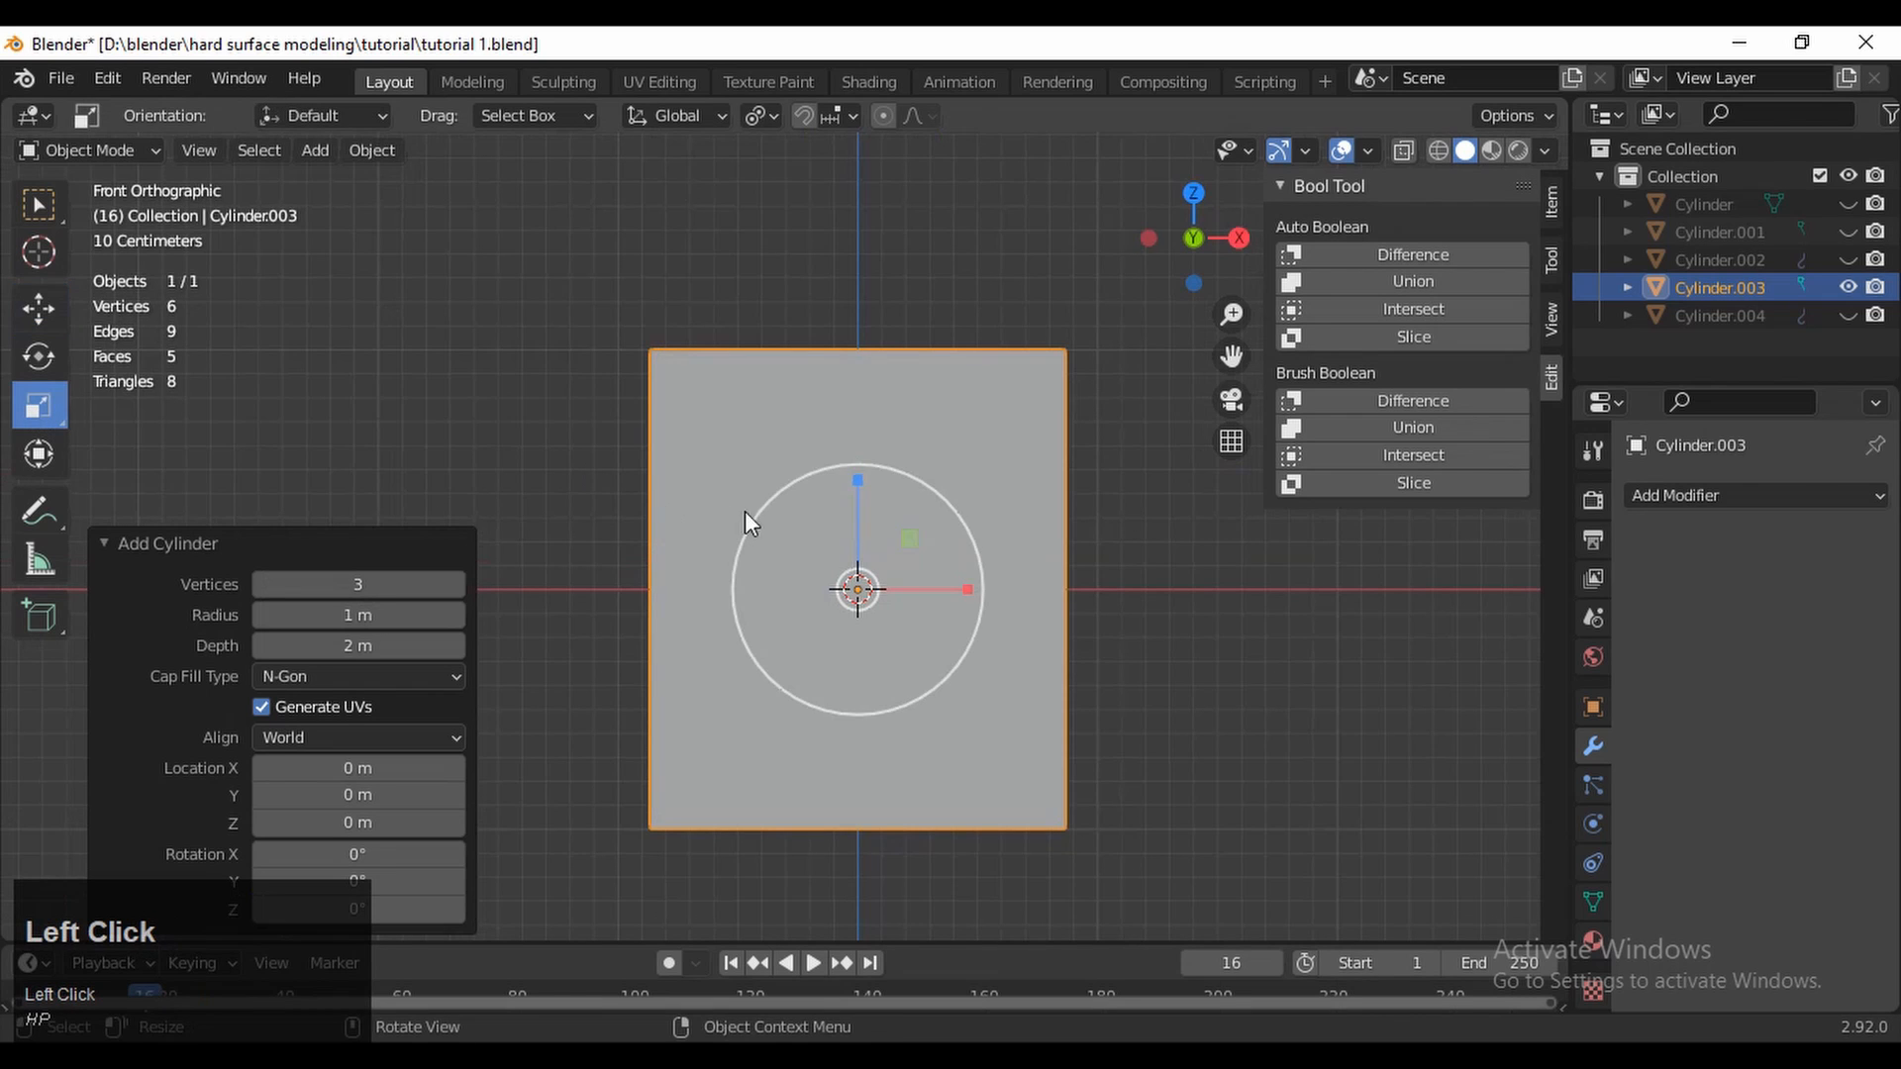
pyautogui.moveTo(858, 479); pyautogui.dragTo(843, 519)
# Bevel the triangular plate's three vertical corner edges with a width of 0.3 m and 1 segment
pyautogui.moveTo(844, 518); pyautogui.dragTo(954, 441, button='middle')
pyautogui.click(1175, 220)
pyautogui.click(1193, 194)
pyautogui.press('Tab')
pyautogui.moveTo(1001, 531); pyautogui.dragTo(851, 574, button='middle')
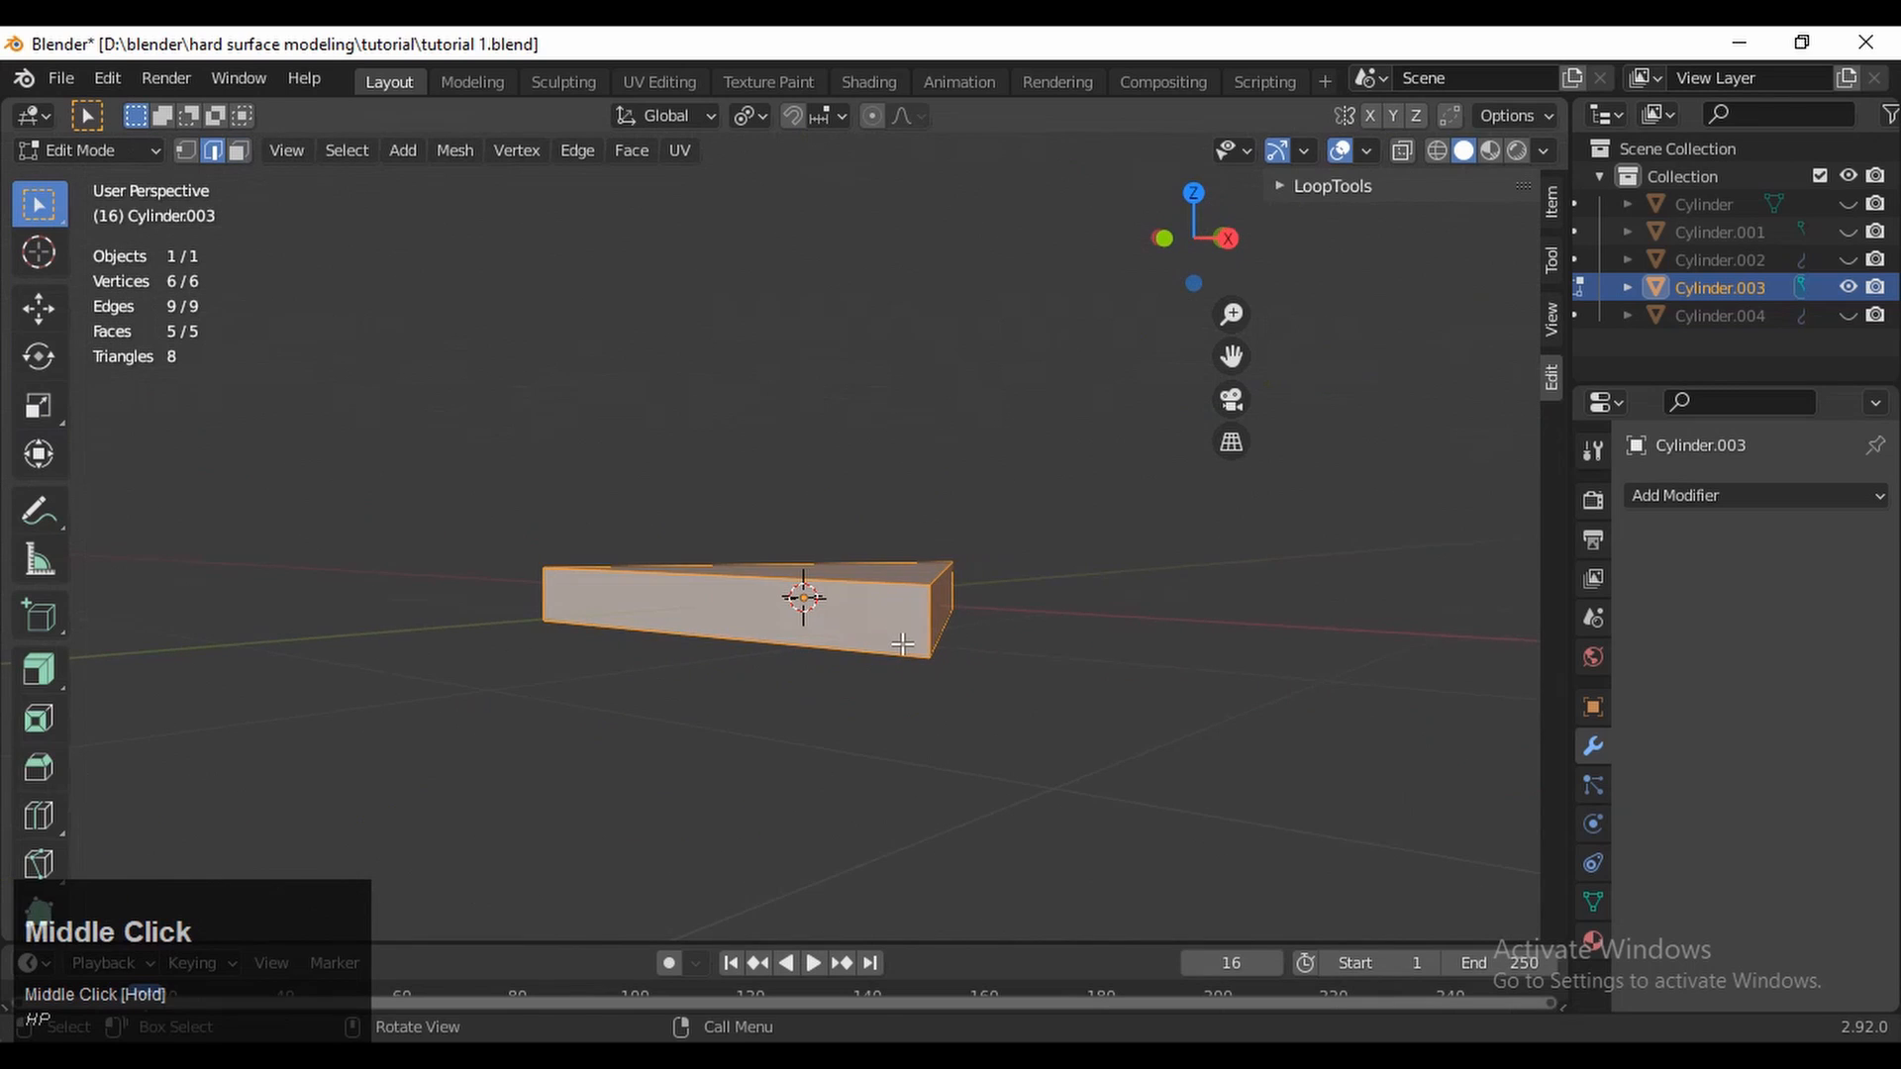
pyautogui.click(757, 614)
pyautogui.moveTo(869, 670); pyautogui.dragTo(619, 652, button='middle')
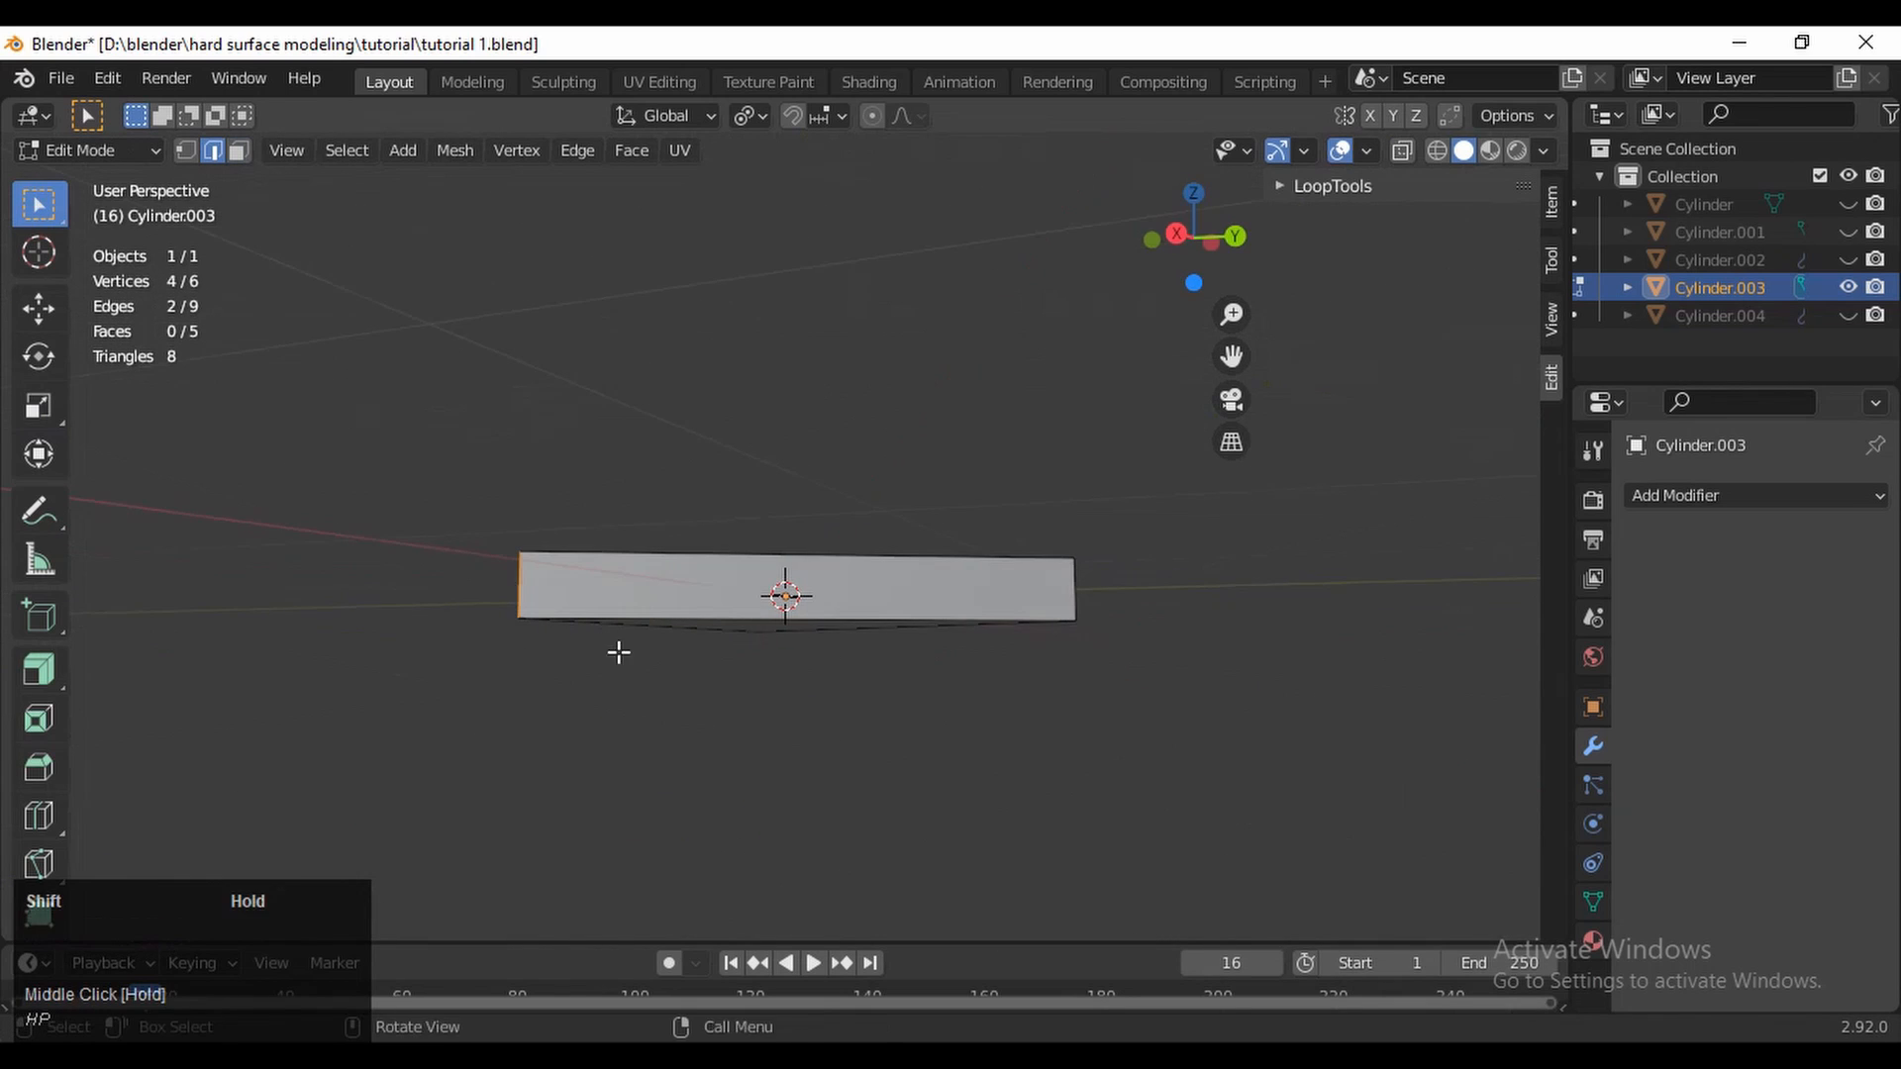
pyautogui.click(1194, 193)
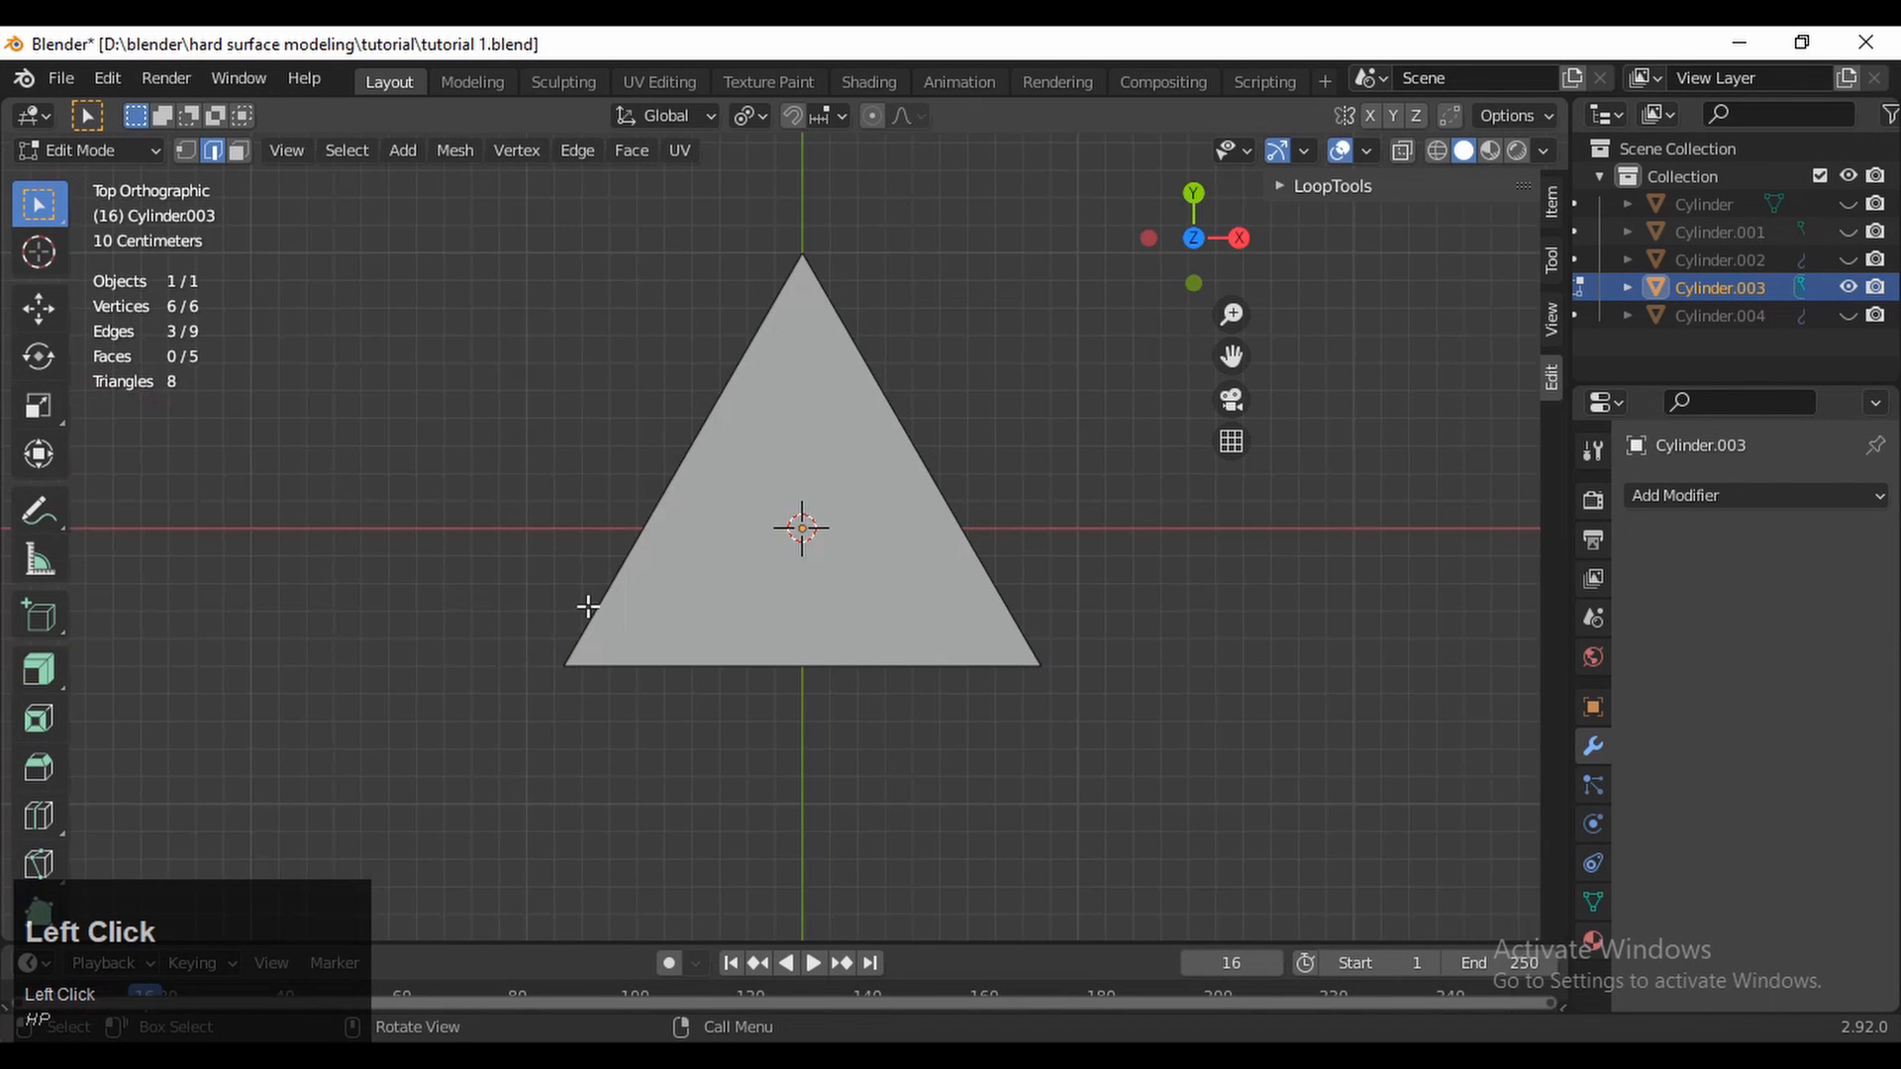
pyautogui.click(40, 768)
pyautogui.moveTo(801, 679); pyautogui.dragTo(812, 753)
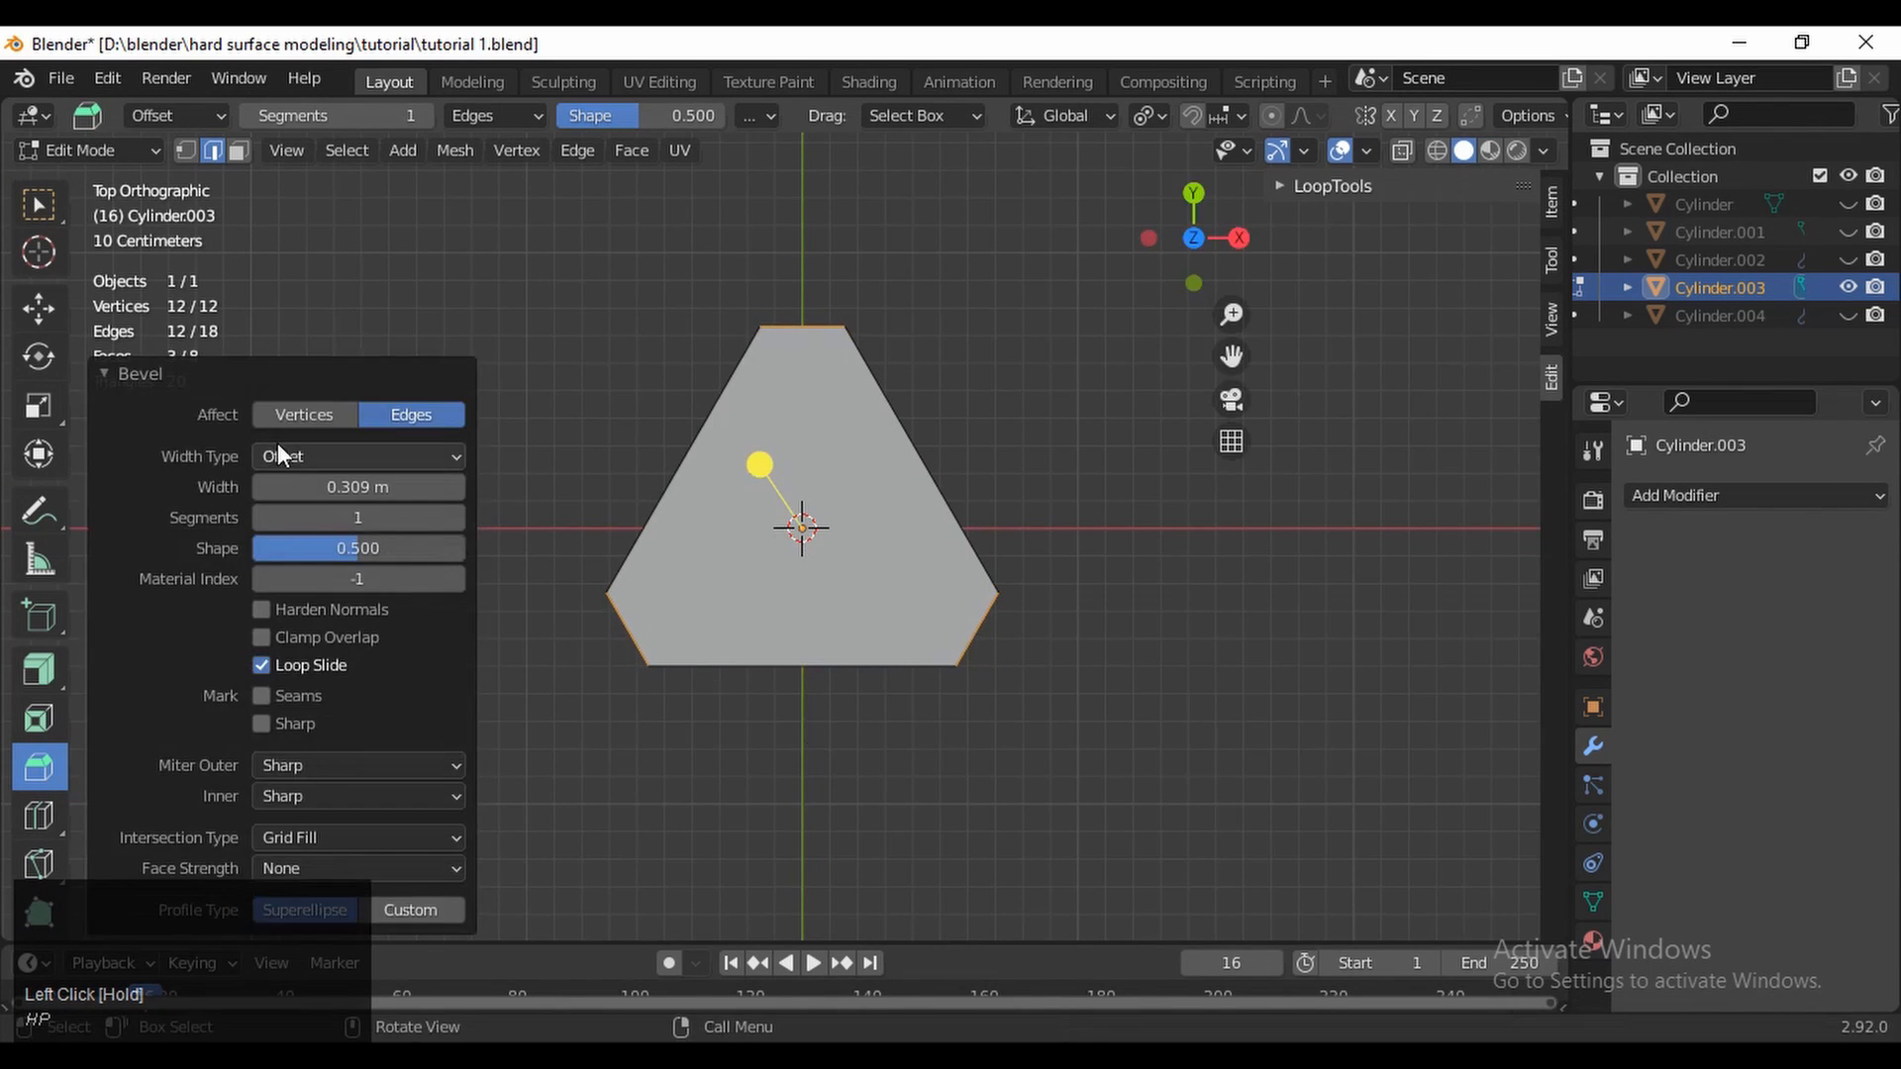
pyautogui.click(354, 487)
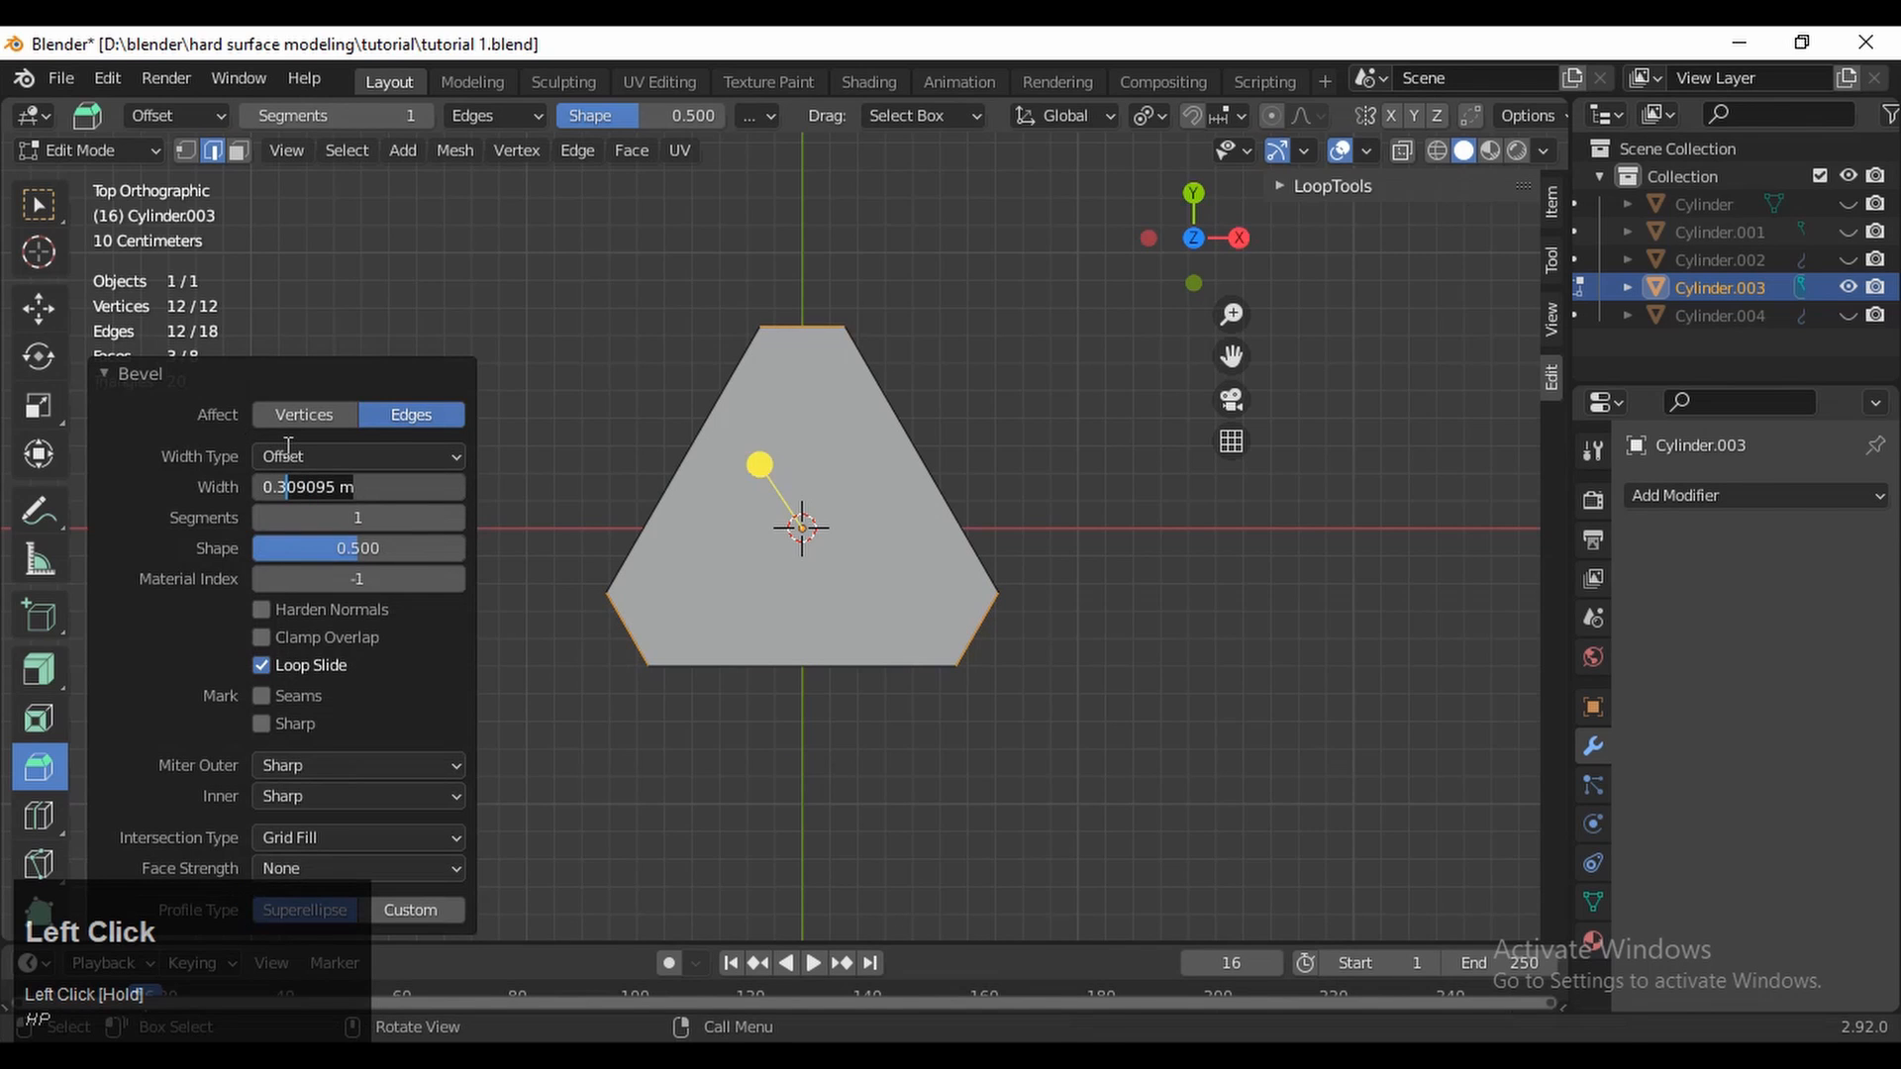
pyautogui.press('BackSpace')
pyautogui.click(209, 550)
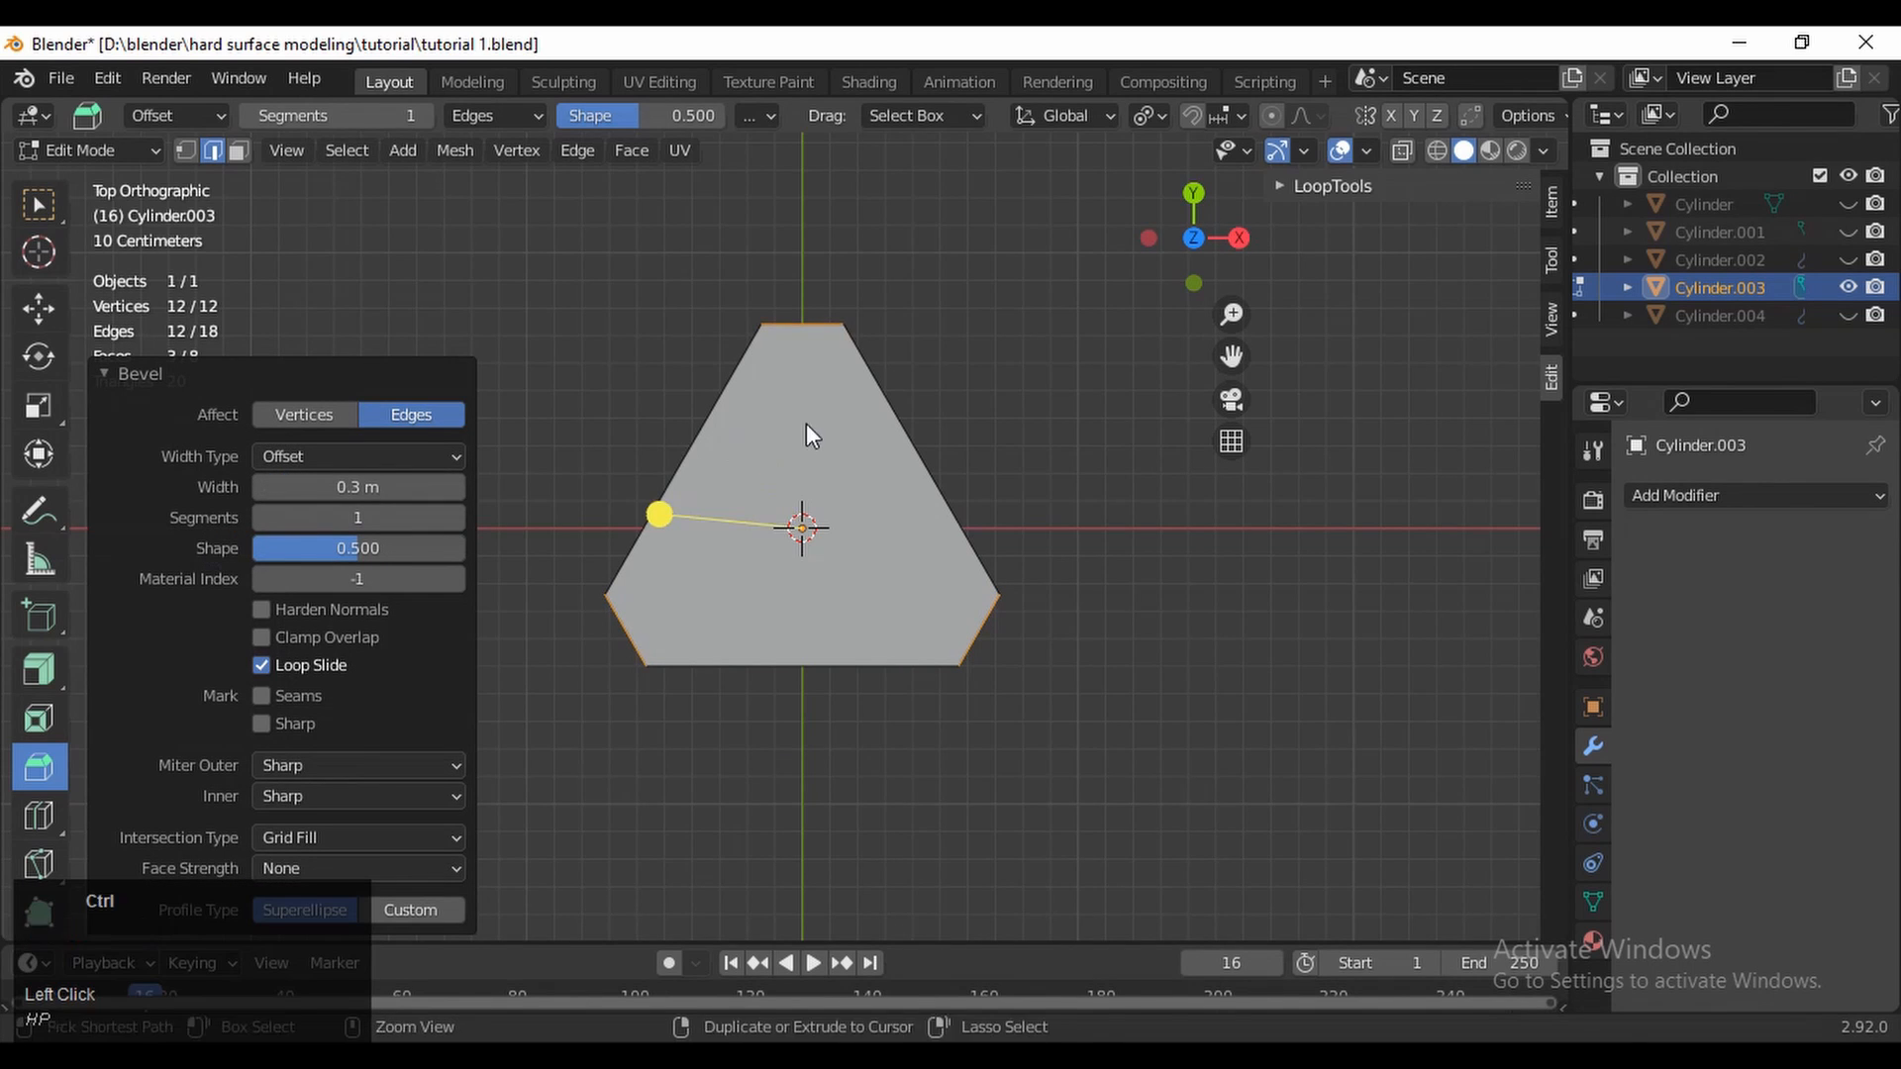
# Return to Object Mode, add a cube at the origin and scale it uniformly to 0.4
pyautogui.keyDown('ctrl'); pyautogui.moveTo(806, 424); pyautogui.dragTo(806, 470, button='middle'); pyautogui.keyUp('ctrl')
pyautogui.keyDown('shift'); pyautogui.moveTo(886, 417); pyautogui.dragTo(1116, 671, button='middle'); pyautogui.keyUp('shift')
pyautogui.press('Tab')
pyautogui.hotkey('shift', 'a')
pyautogui.click(954, 503)
pyautogui.press('s')
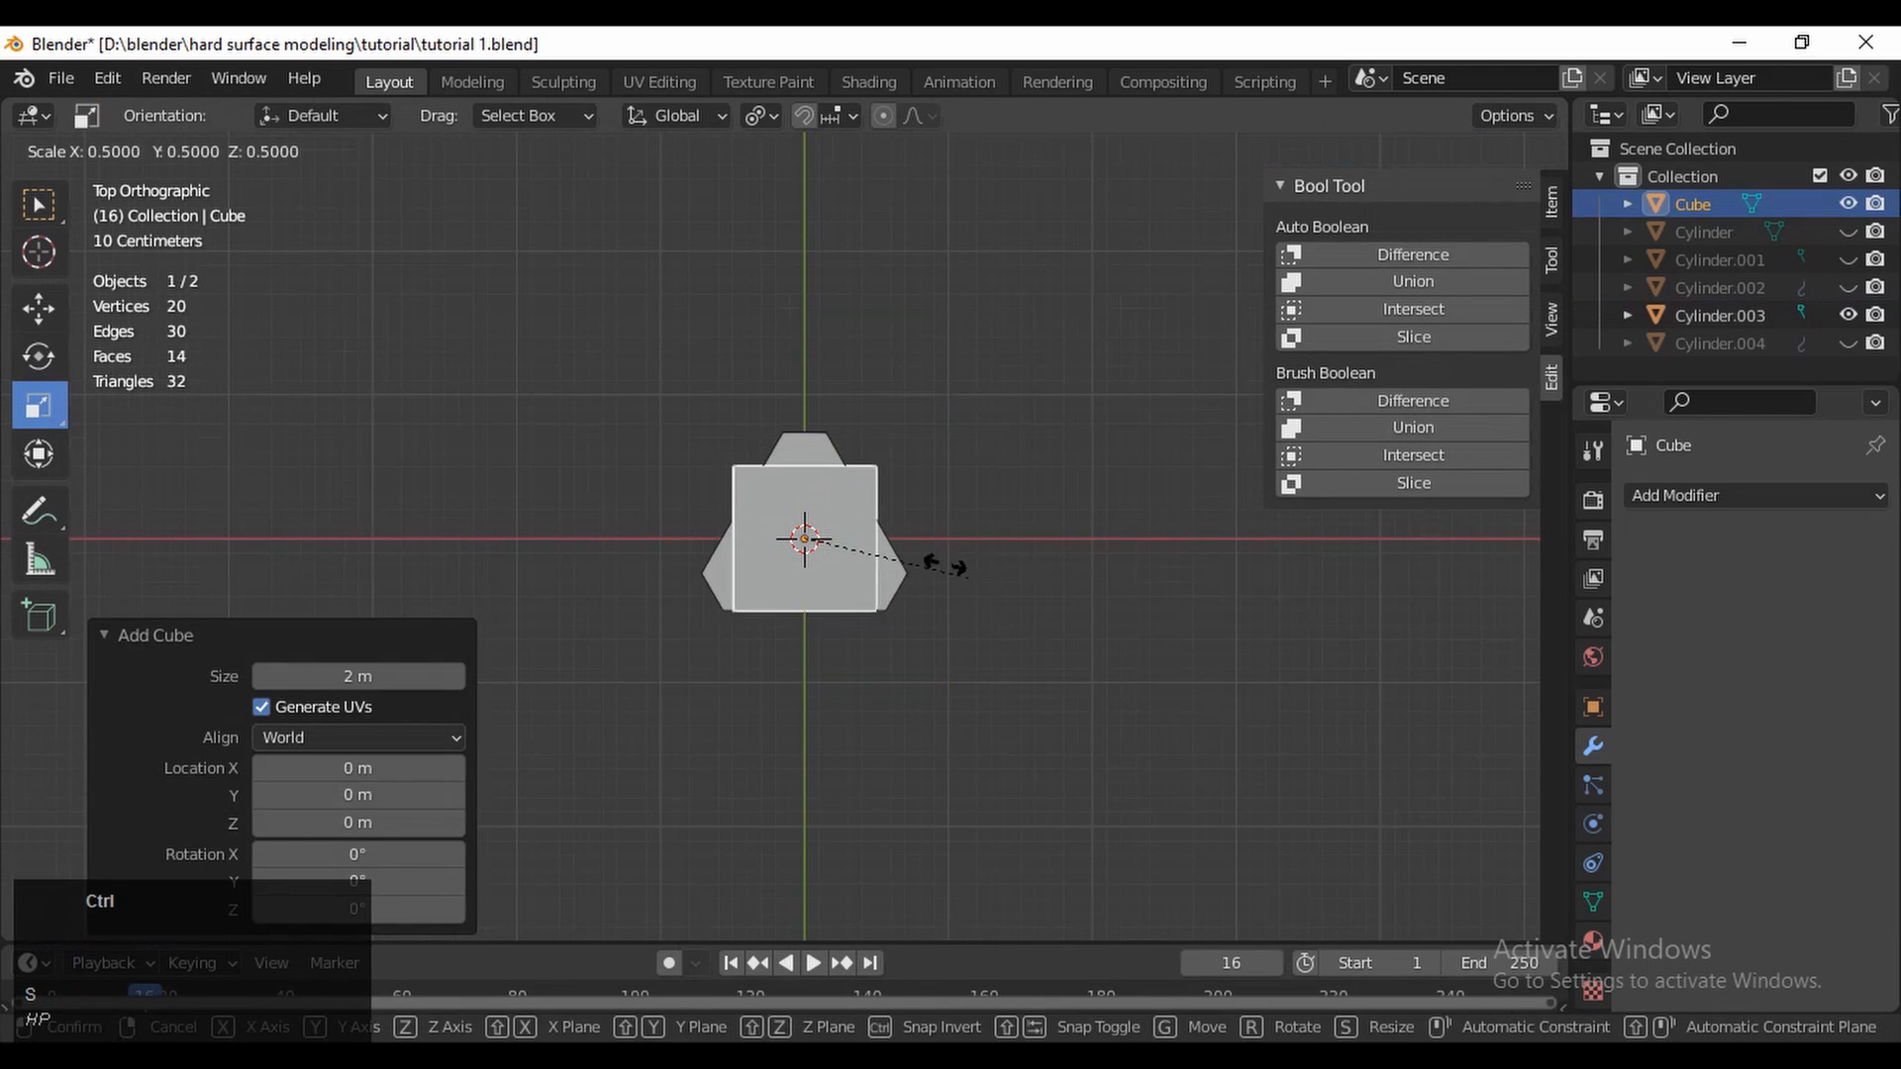
pyautogui.keyDown('ctrl'); pyautogui.click(929, 569); pyautogui.keyUp('ctrl')
# Scale the cube to 0.2 along Y and move it along Y so it straddles the plate's straight lower edge
pyautogui.click(36, 311)
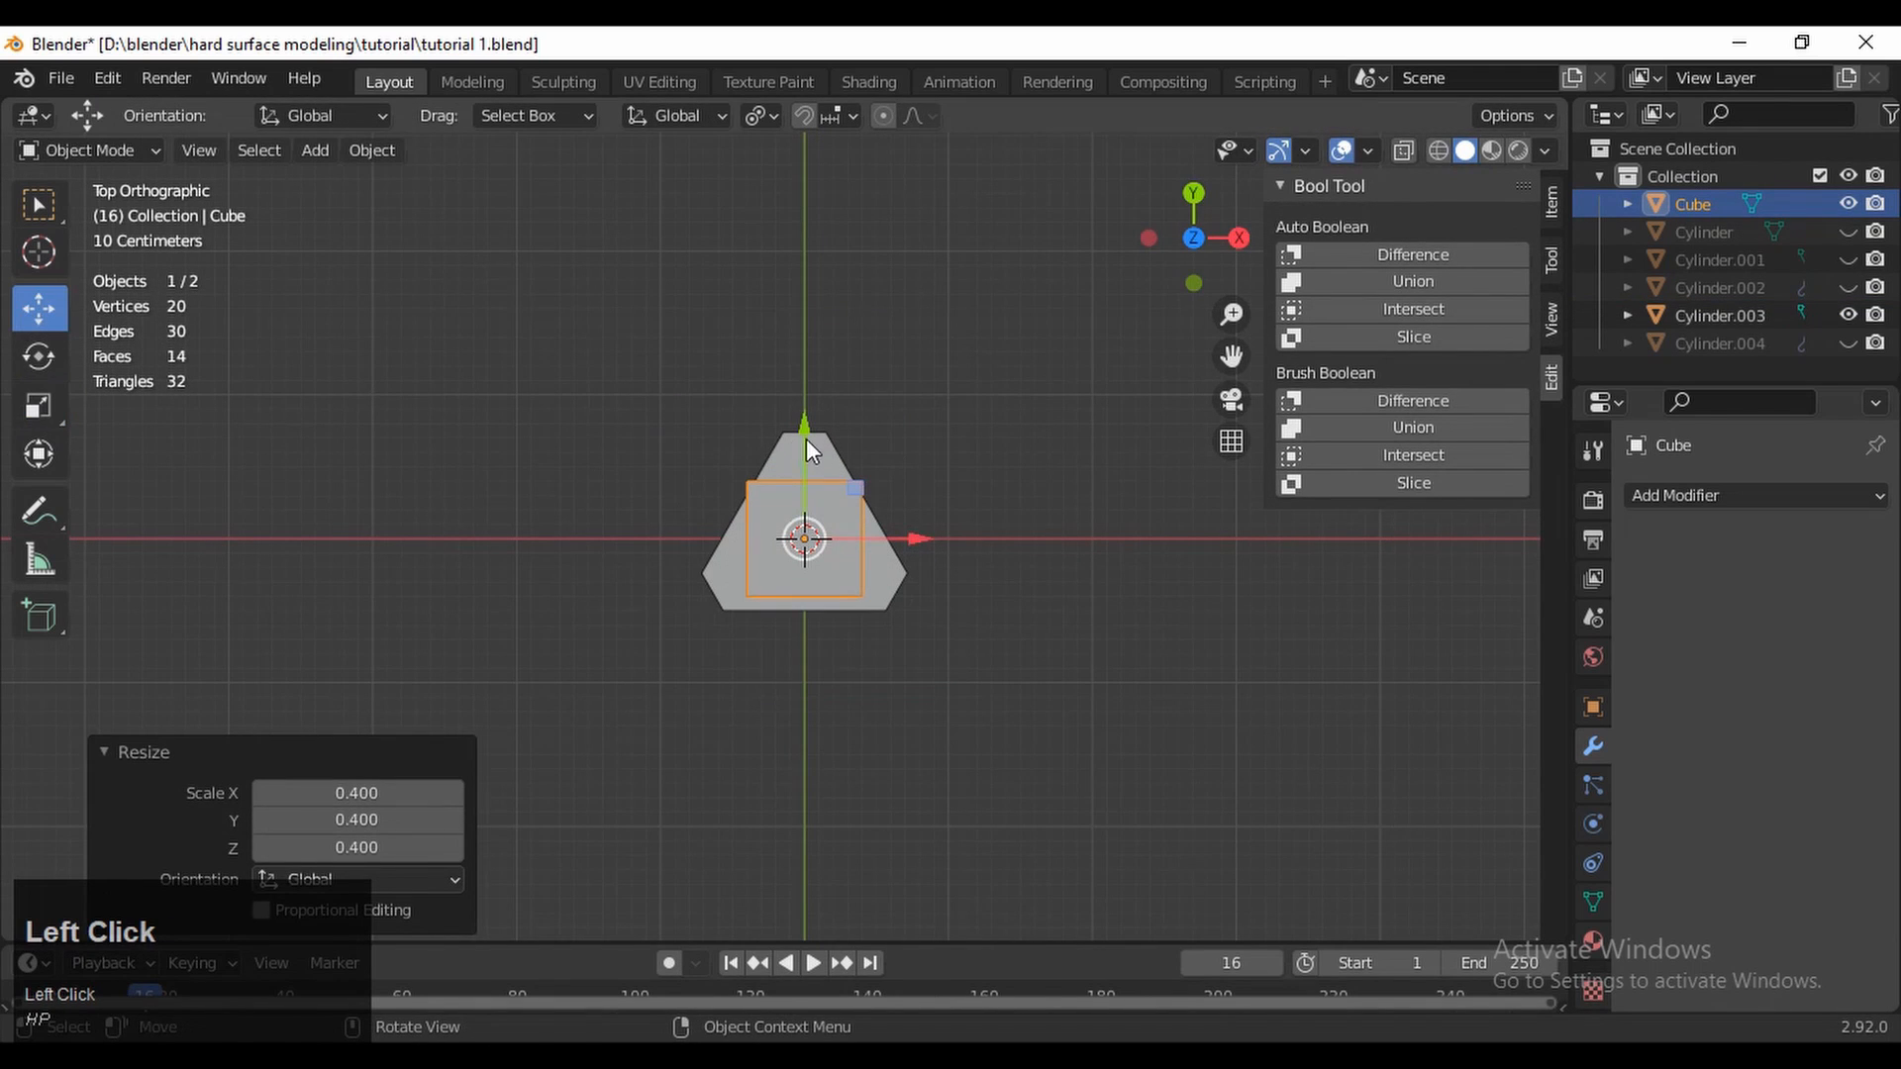
pyautogui.moveTo(810, 451); pyautogui.dragTo(811, 622)
pyautogui.click(40, 423)
pyautogui.keyDown('ctrl'); pyautogui.moveTo(881, 599); pyautogui.dragTo(873, 535, button='middle'); pyautogui.keyUp('ctrl')
pyautogui.keyDown('shift'); pyautogui.moveTo(866, 535); pyautogui.dragTo(789, 402, button='middle'); pyautogui.keyUp('shift')
pyautogui.click(38, 315)
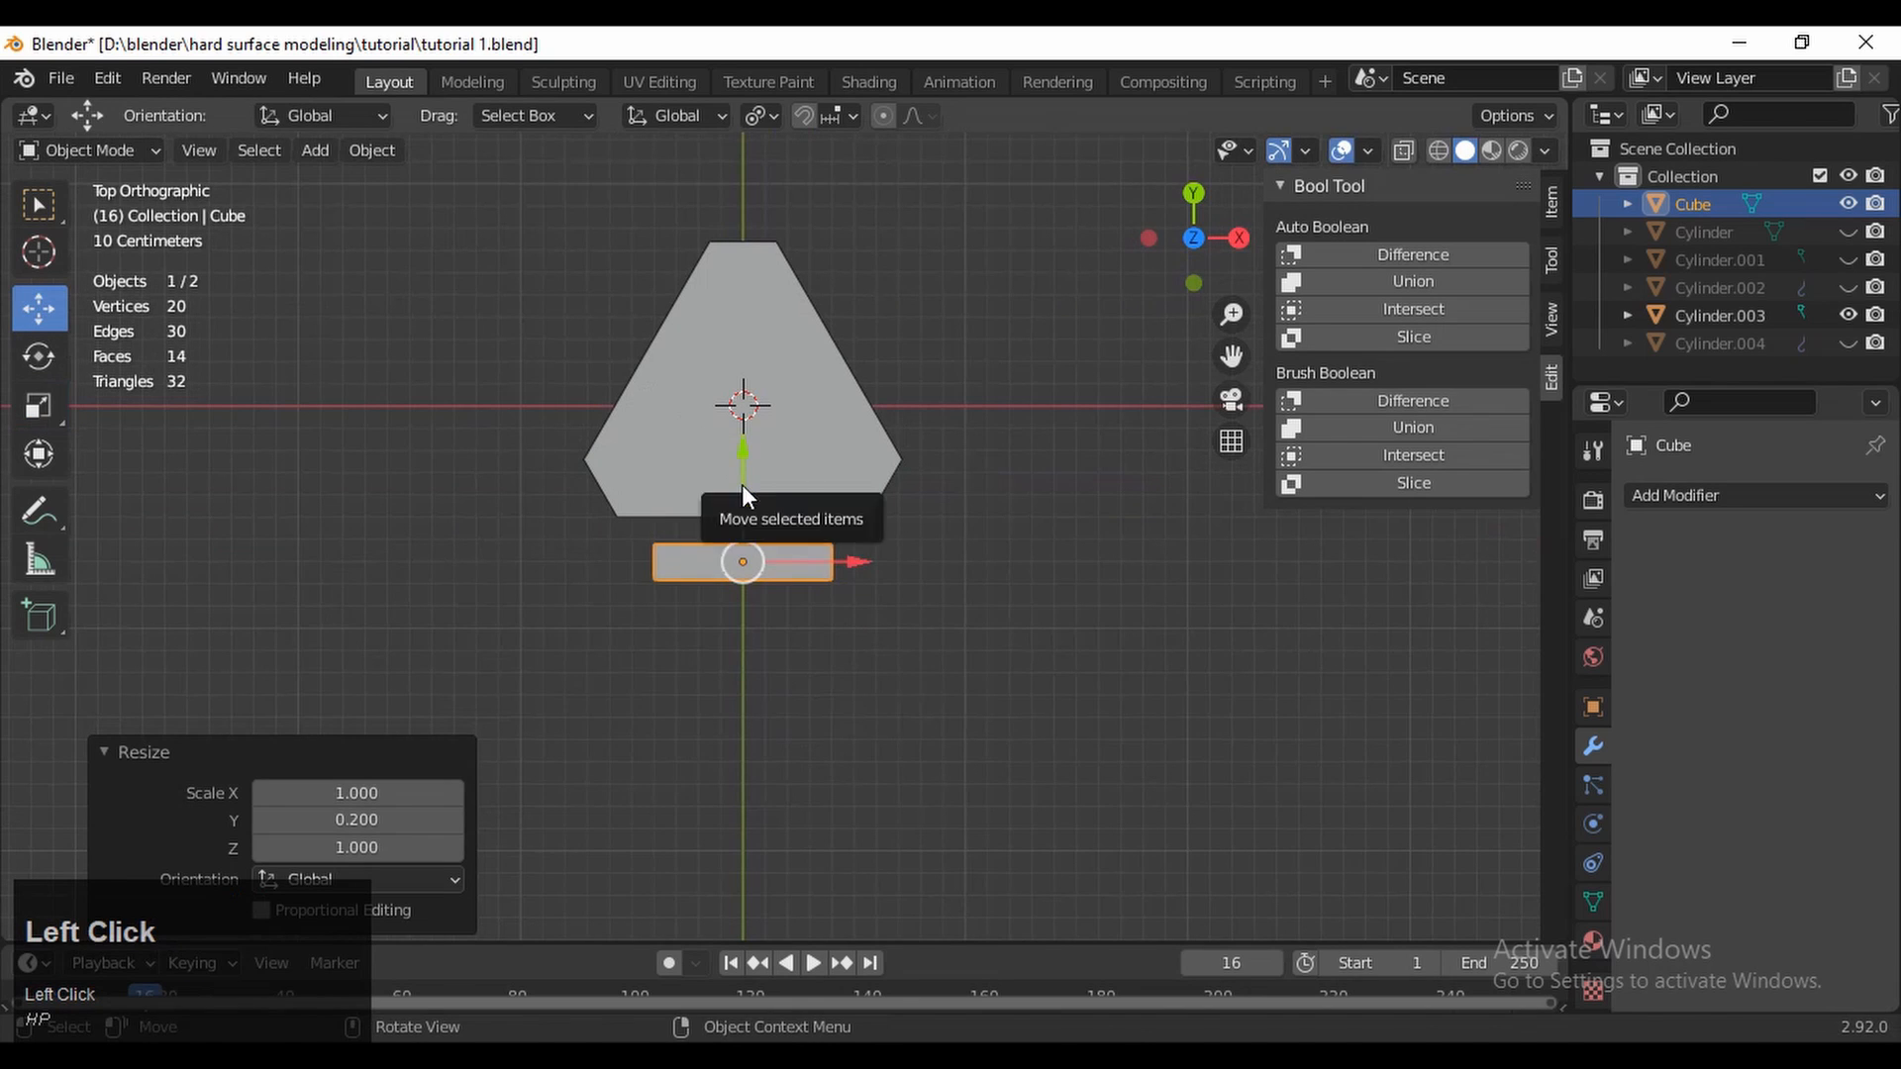
pyautogui.keyDown('ctrl'); pyautogui.moveTo(740, 485); pyautogui.dragTo(744, 443); pyautogui.keyUp('ctrl')
# In Edit Mode with X-ray on, scale the bar's outer-side vertices by 1.3 along X
pyautogui.keyDown('ctrl'); pyautogui.moveTo(749, 521); pyautogui.dragTo(805, 463, button='middle'); pyautogui.keyUp('ctrl')
pyautogui.press('Tab')
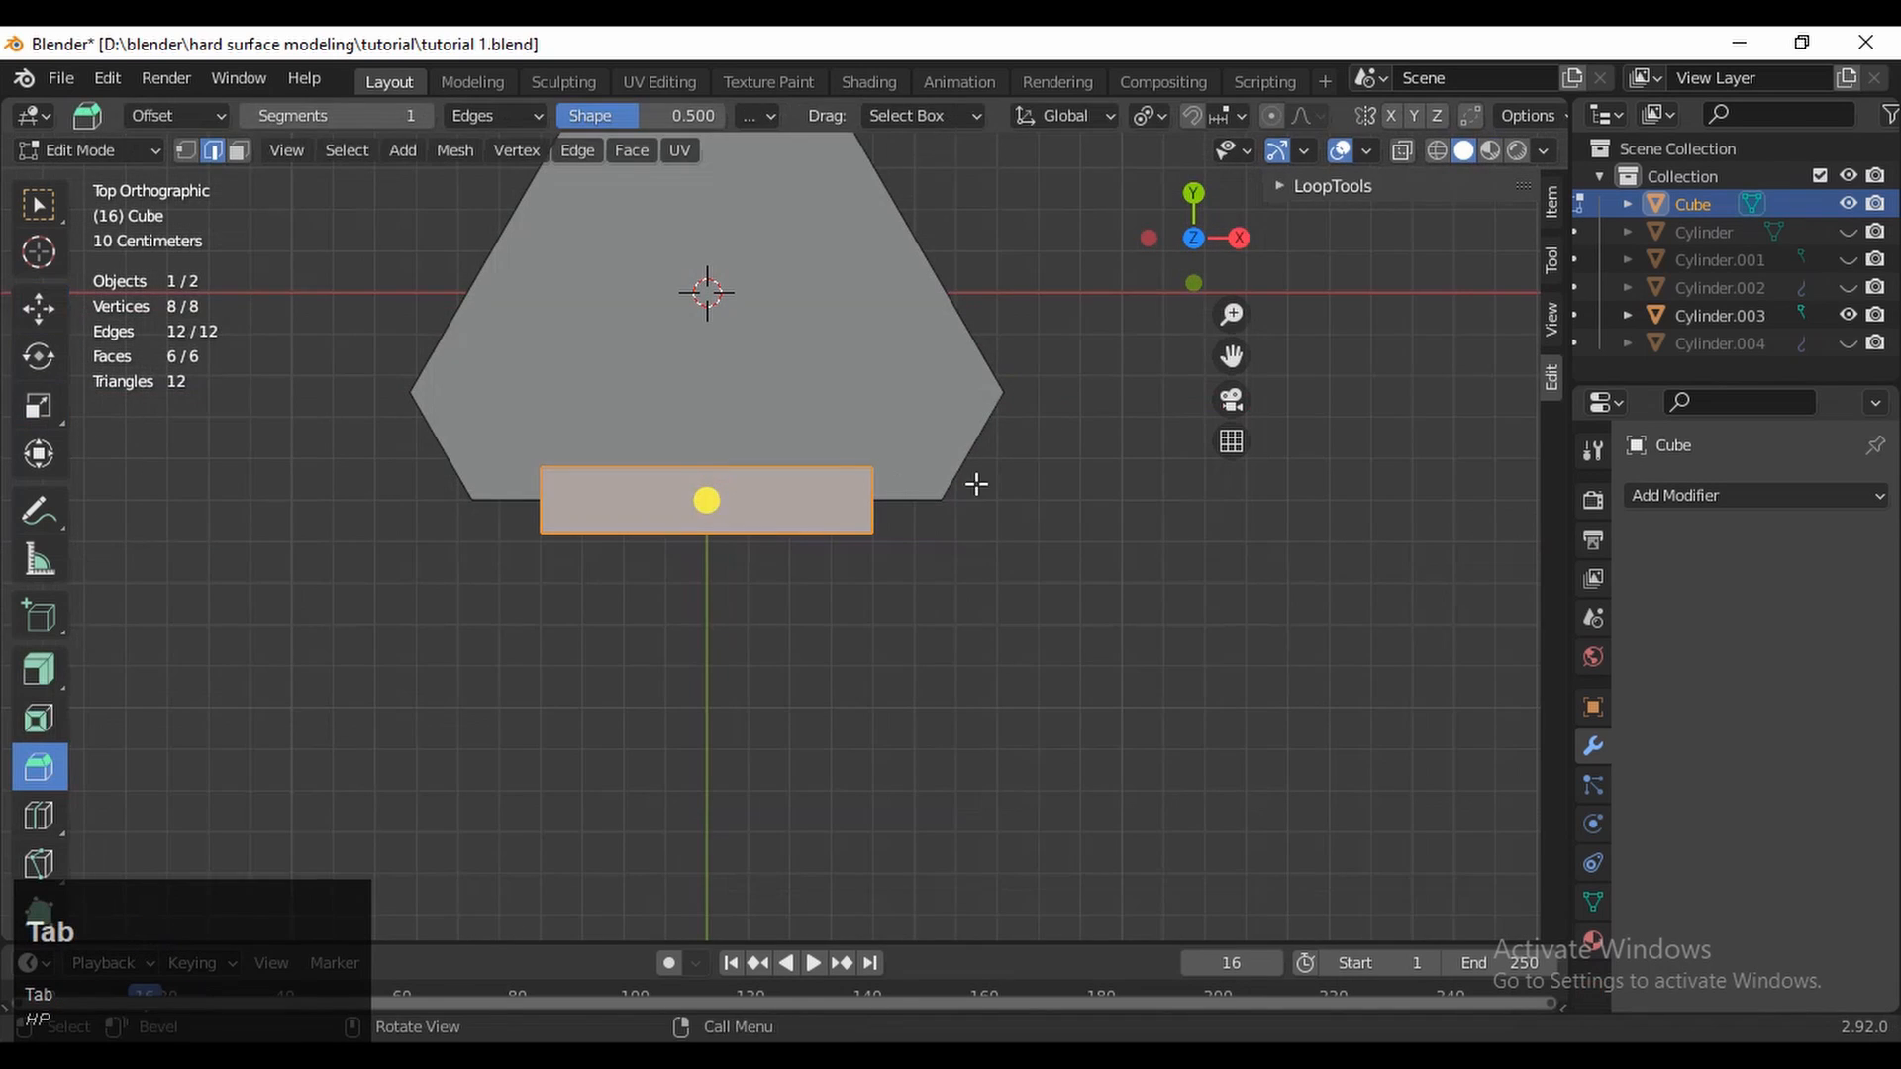
pyautogui.click(1401, 152)
pyautogui.press('1')
pyautogui.moveTo(1019, 489); pyautogui.dragTo(259, 606)
pyautogui.click(39, 405)
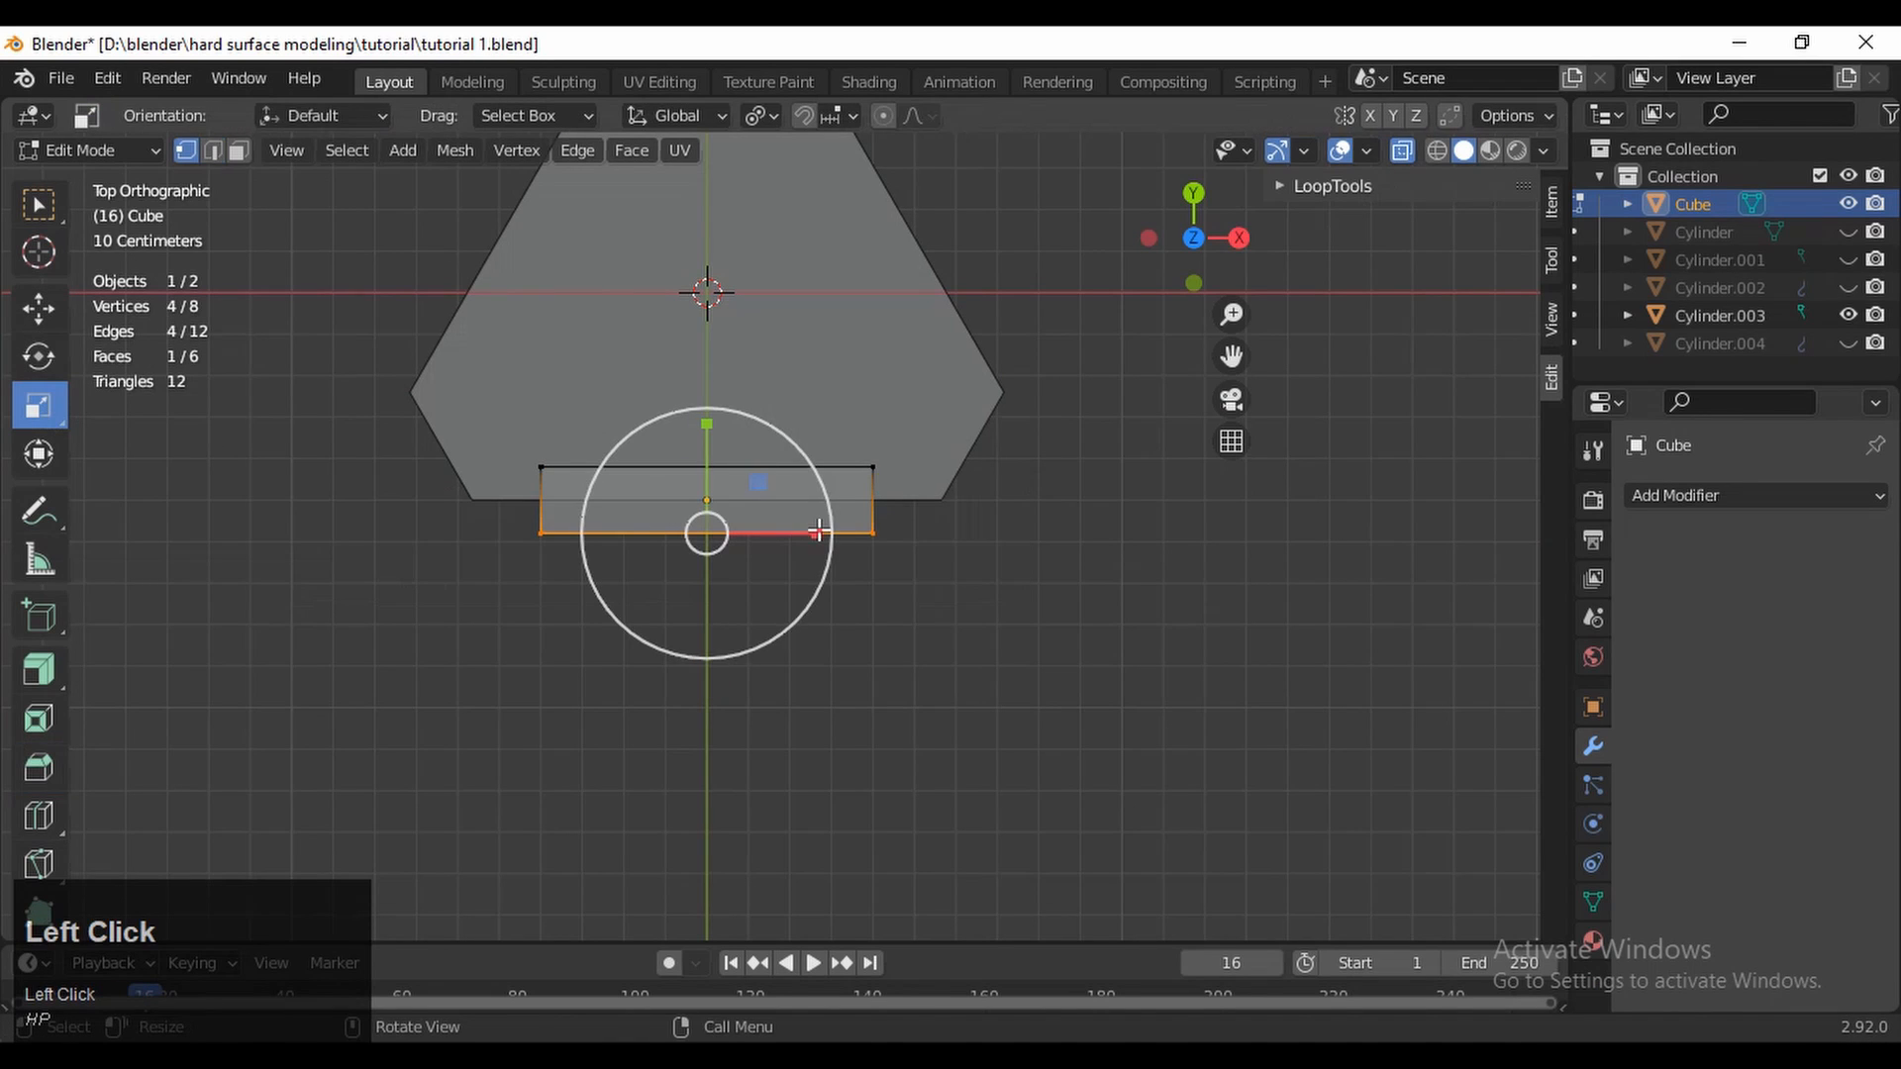
pyautogui.keyDown('ctrl'); pyautogui.moveTo(818, 531); pyautogui.dragTo(865, 532); pyautogui.keyUp('ctrl')
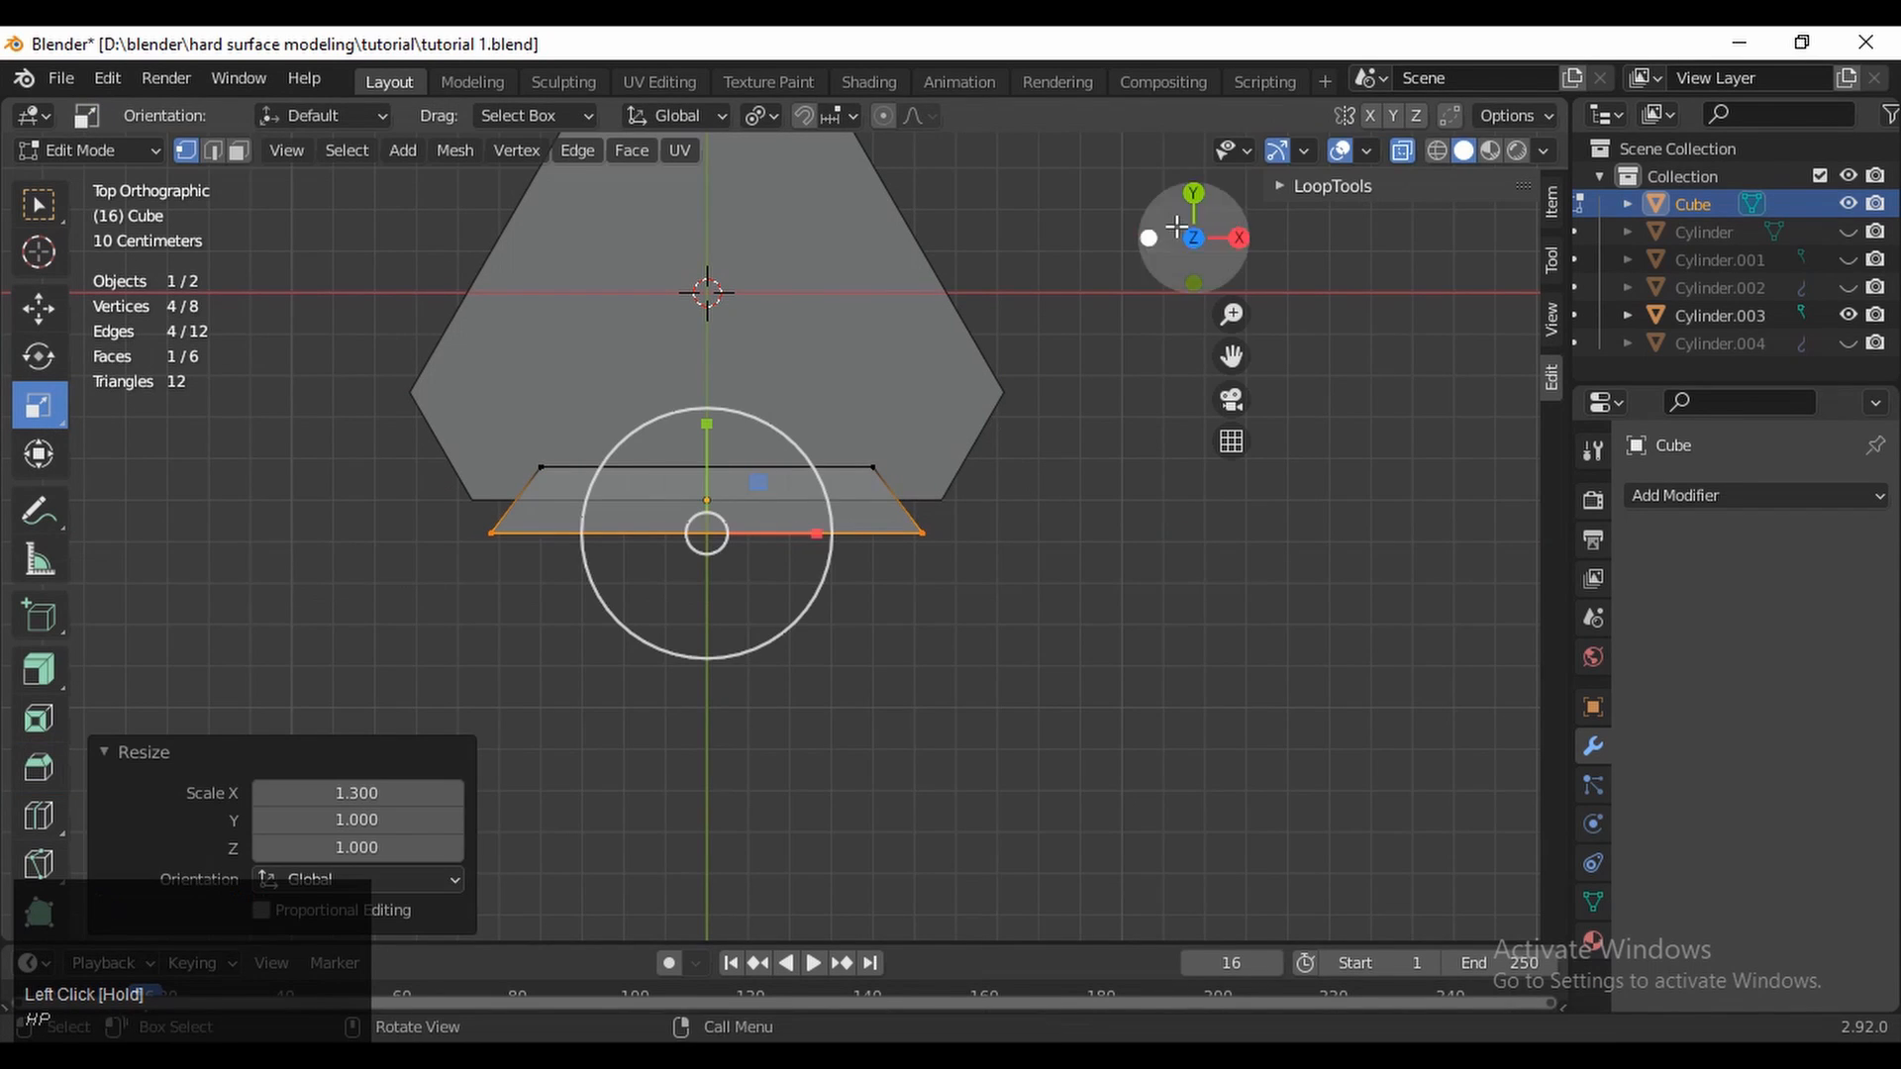
# Widen the bar's inner-side vertices slightly along X and return to Object Mode
pyautogui.moveTo(895, 390); pyautogui.dragTo(510, 505)
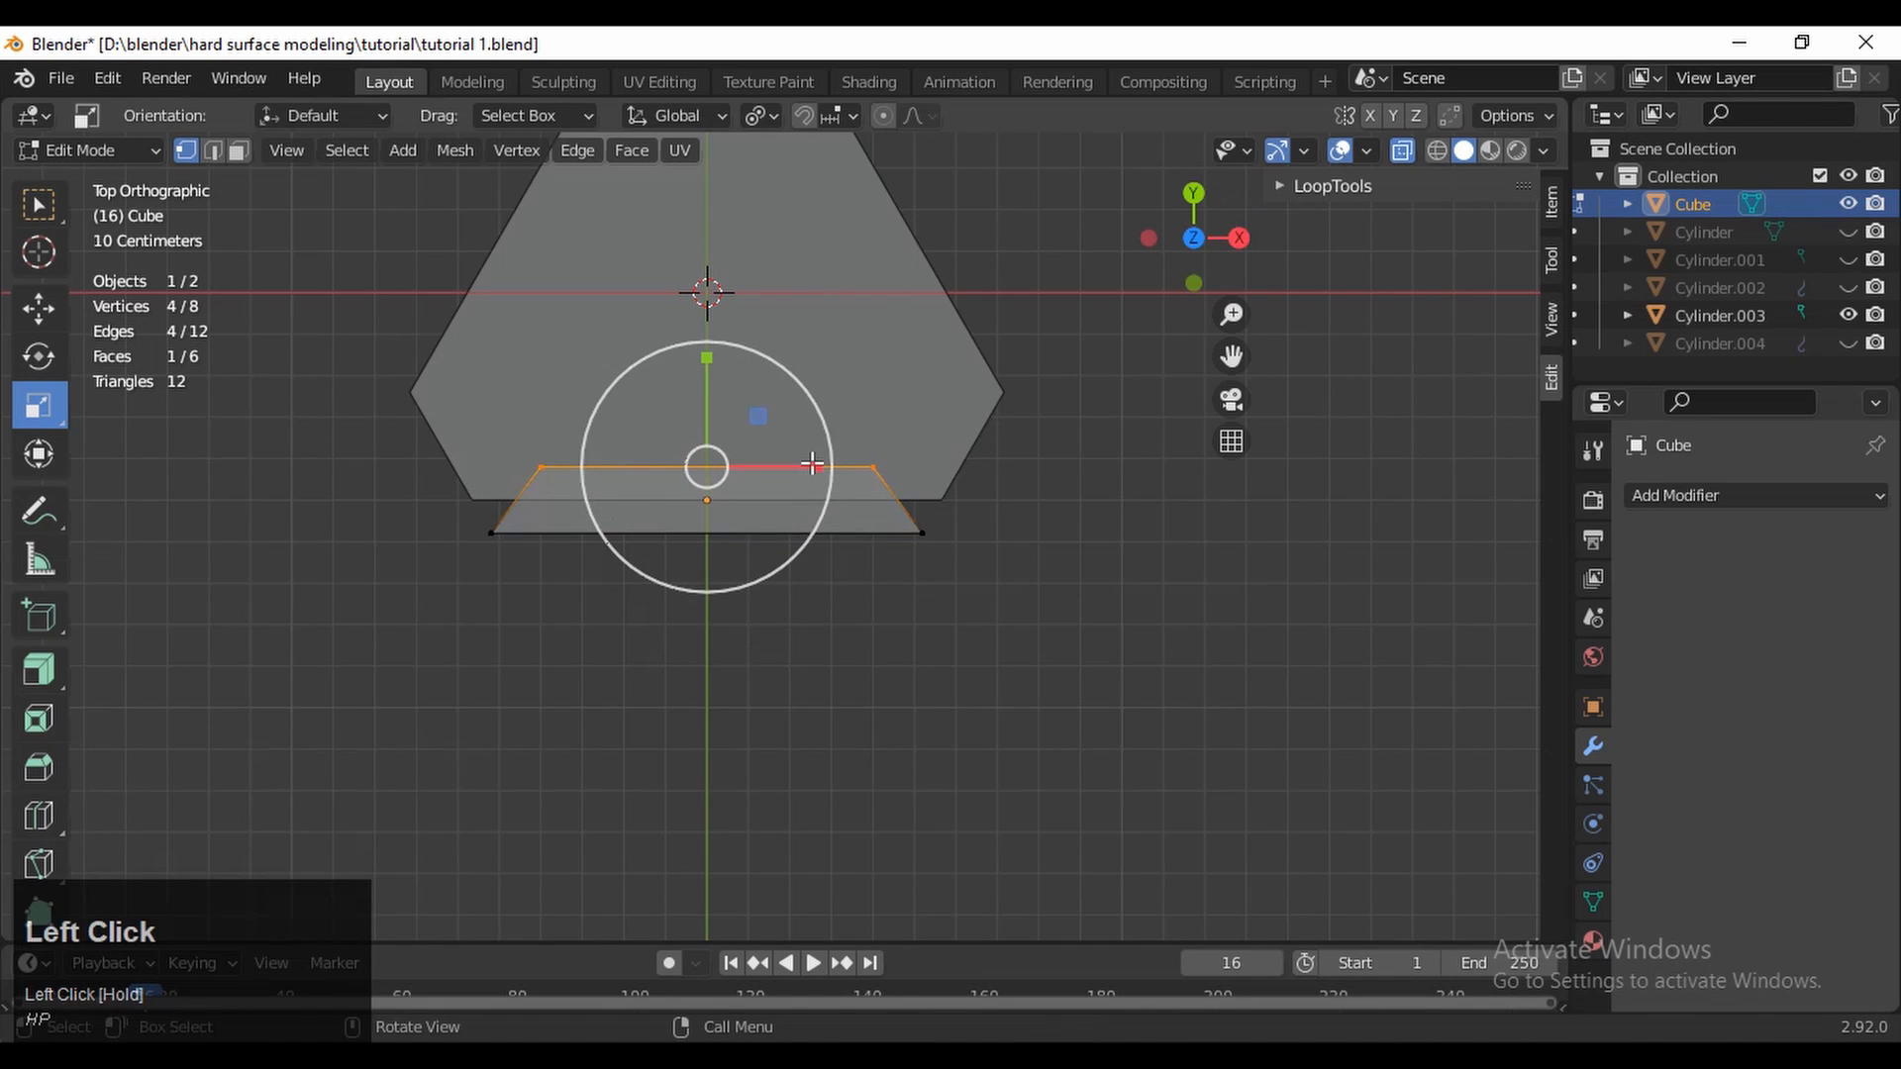
pyautogui.keyDown('ctrl'); pyautogui.moveTo(812, 465); pyautogui.dragTo(841, 465); pyautogui.keyUp('ctrl')
pyautogui.press('Tab')
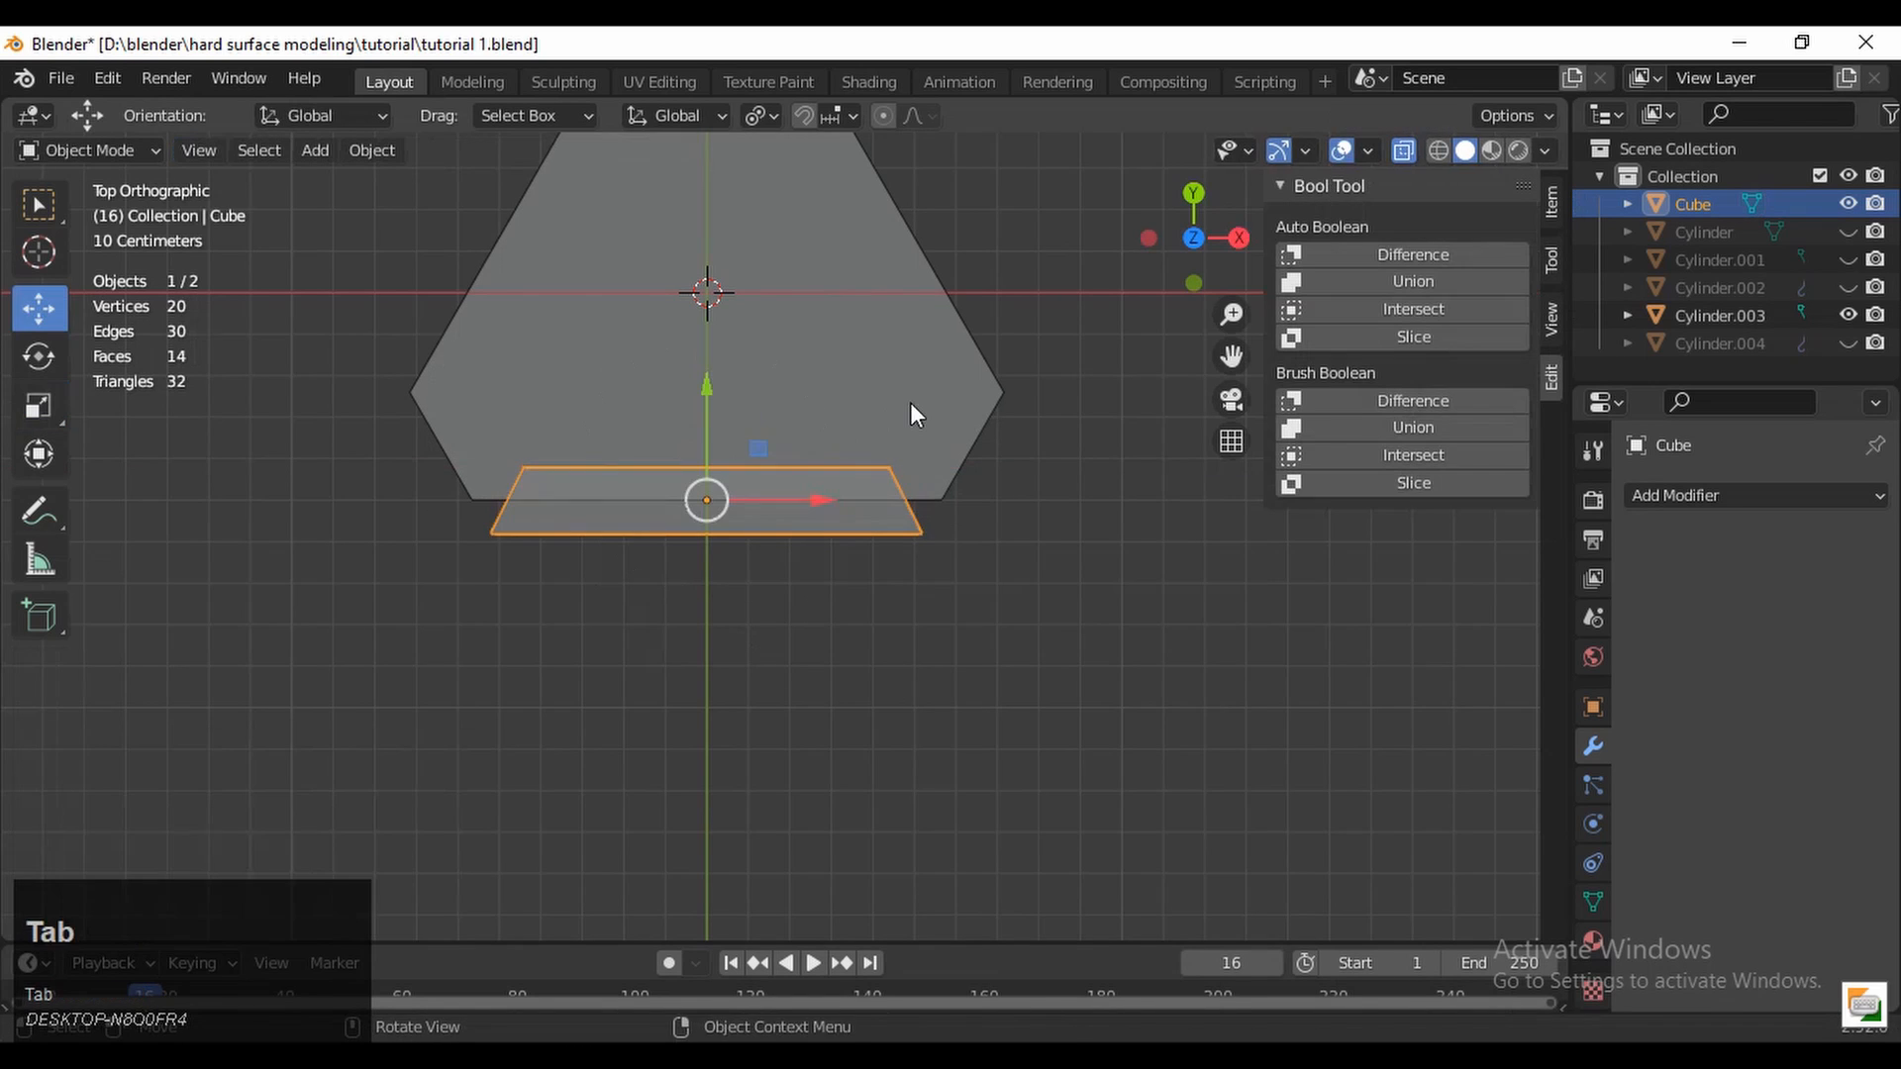
# Set the tapered bar's origin to the 3D cursor
pyautogui.keyDown('ctrl'); pyautogui.moveTo(896, 403); pyautogui.dragTo(752, 495, button='middle'); pyautogui.keyUp('ctrl')
pyautogui.rightClick(729, 509)
pyautogui.moveTo(736, 579)
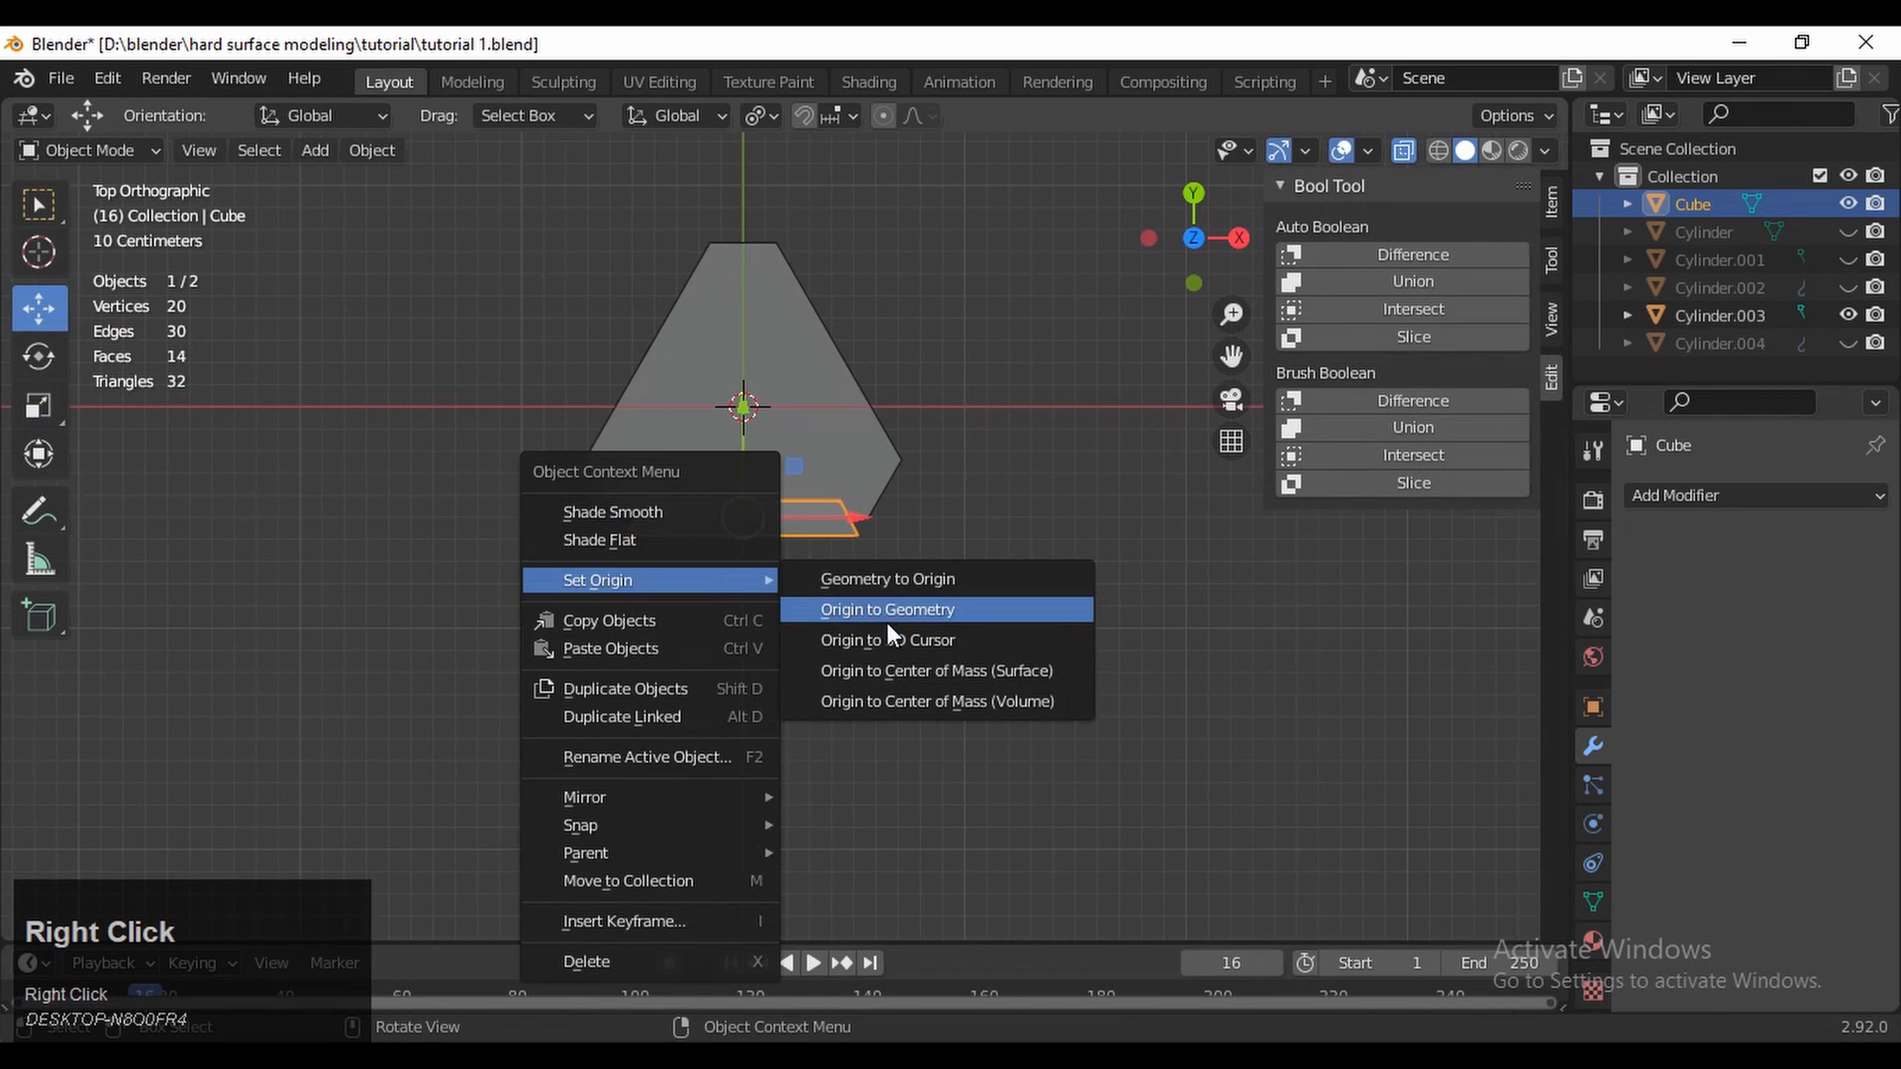
pyautogui.click(896, 640)
# Duplicate the tapered bar in place and rotate the copy around the plate's centre onto its right slanted side
pyautogui.keyDown('shift'); pyautogui.moveTo(953, 479); pyautogui.dragTo(948, 563, button='middle'); pyautogui.keyUp('shift')
pyautogui.hotkey('shift', 'd')
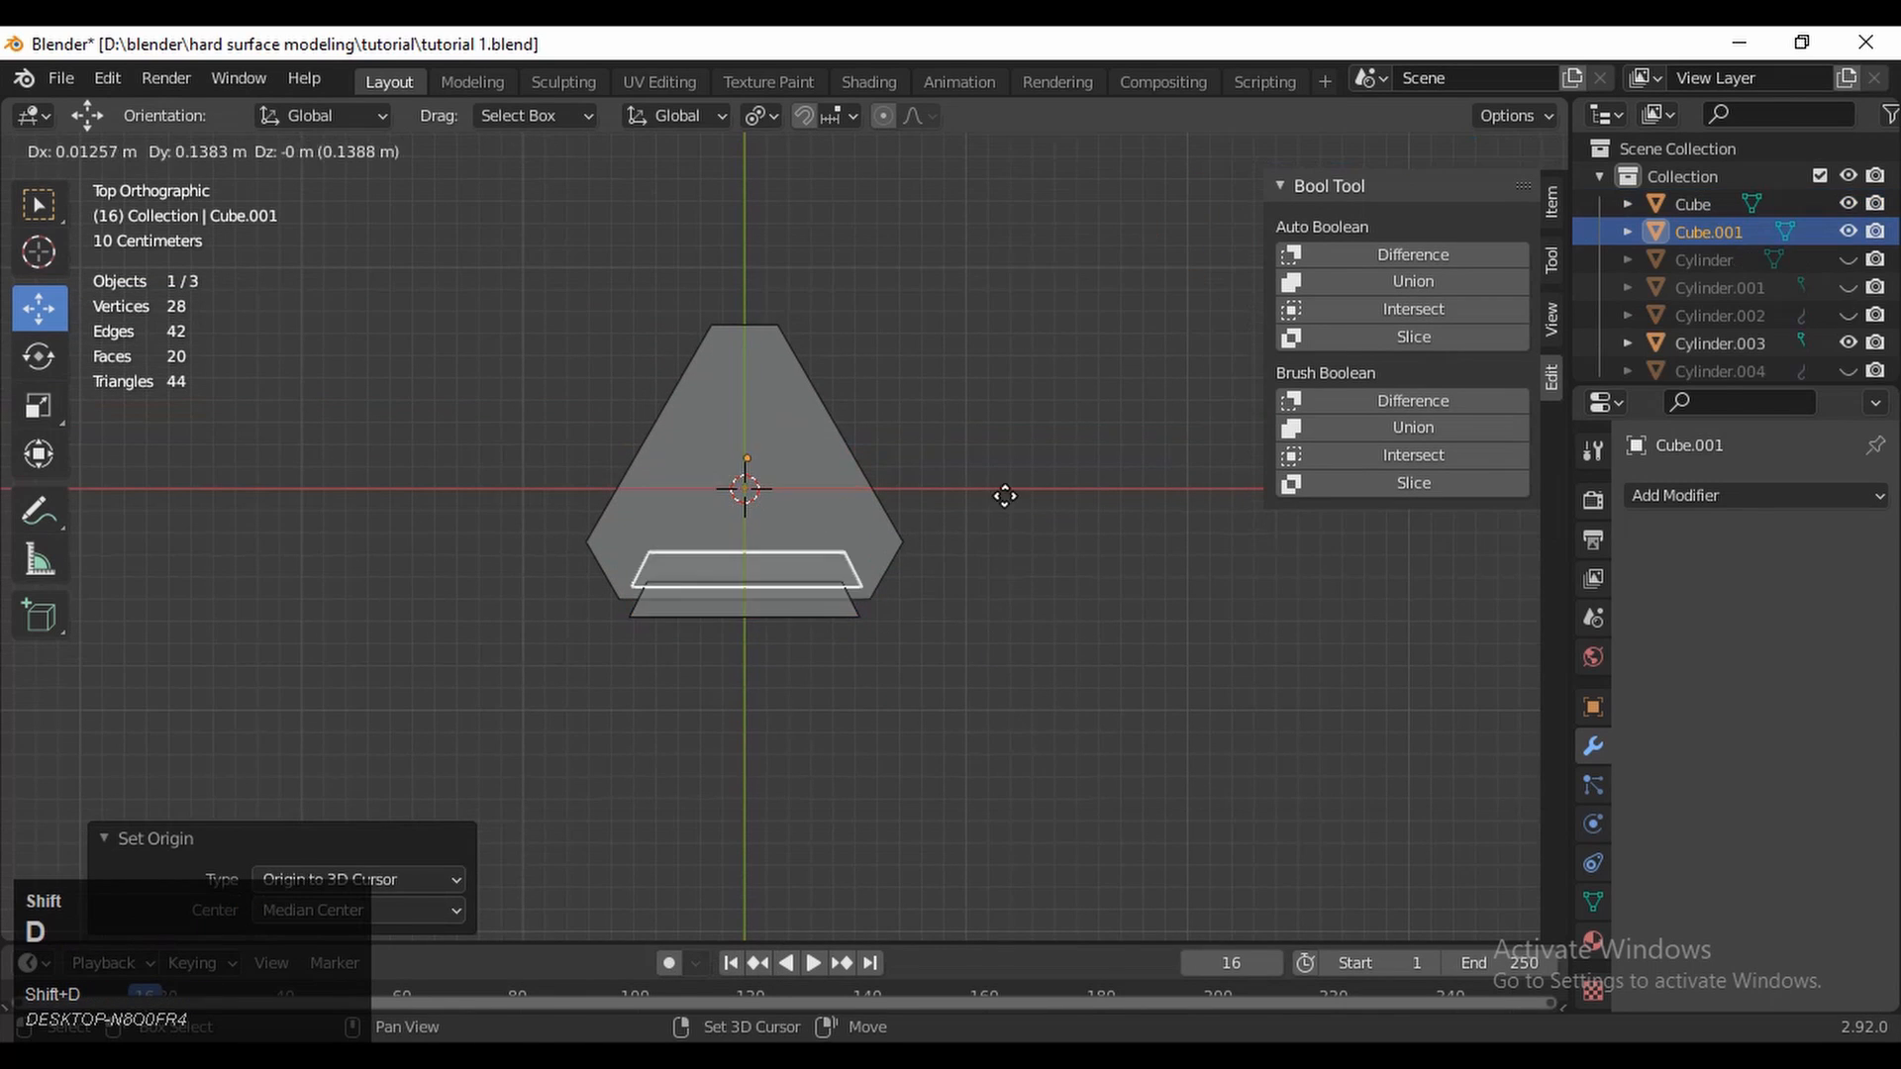
pyautogui.rightClick(971, 742)
pyautogui.press('r')
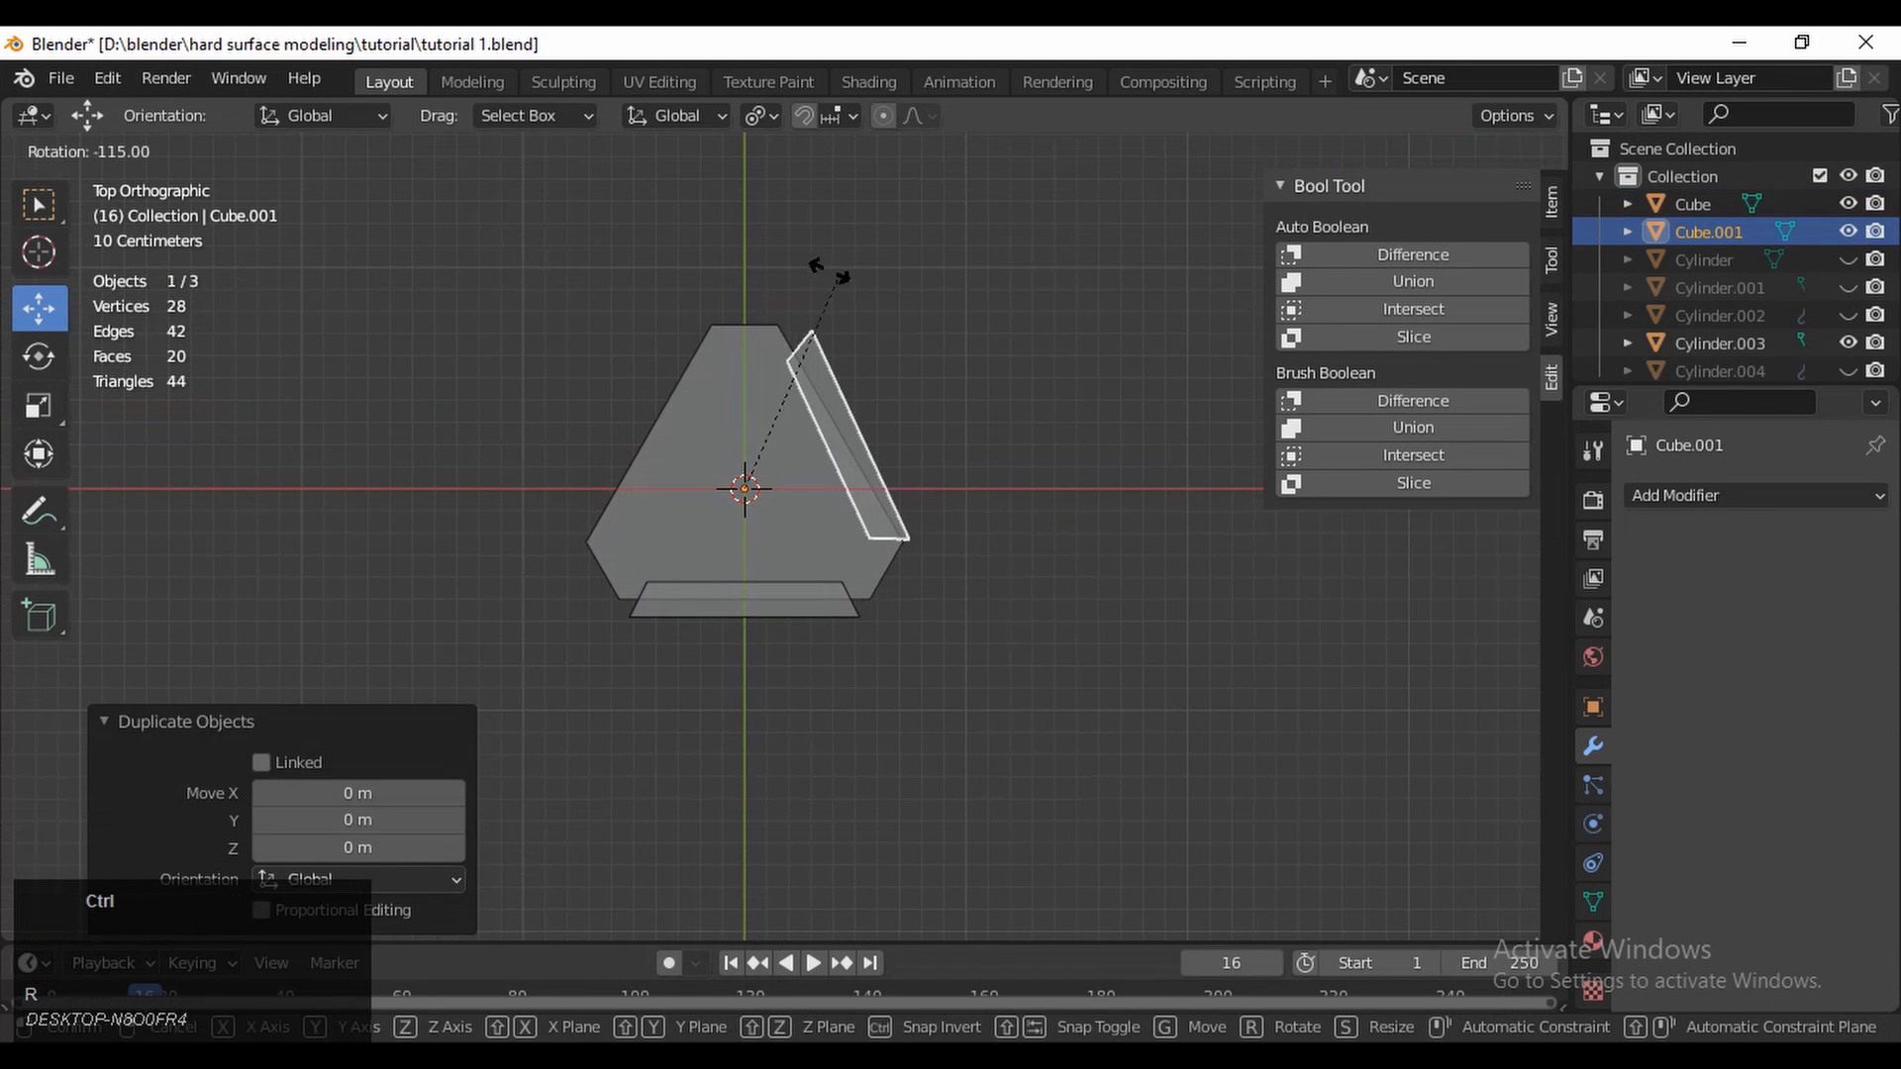
pyautogui.keyDown('ctrl'); pyautogui.click(823, 265); pyautogui.keyUp('ctrl')
# Duplicate the rotated bar in place and rotate the new copy by -120° onto the plate's left slanted side
pyautogui.hotkey('shift', 'd')
pyautogui.rightClick(847, 422)
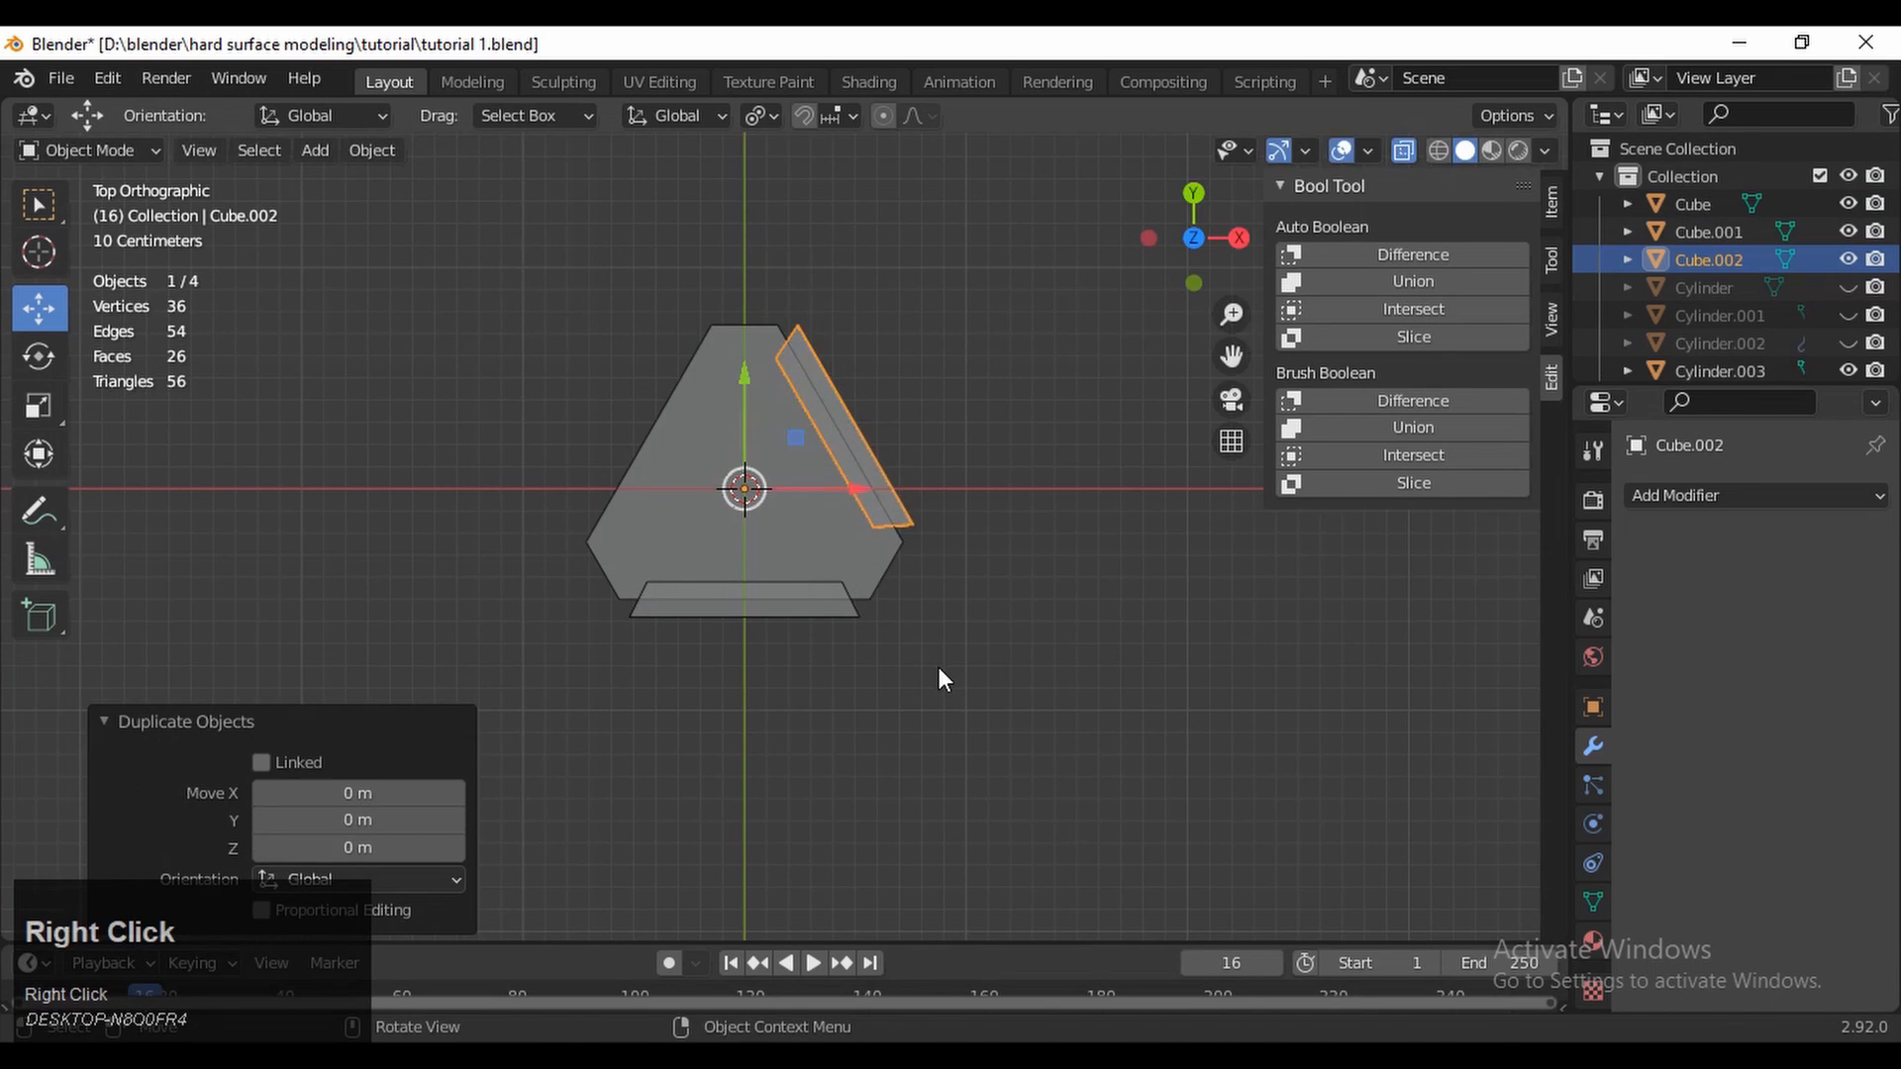
pyautogui.press('r')
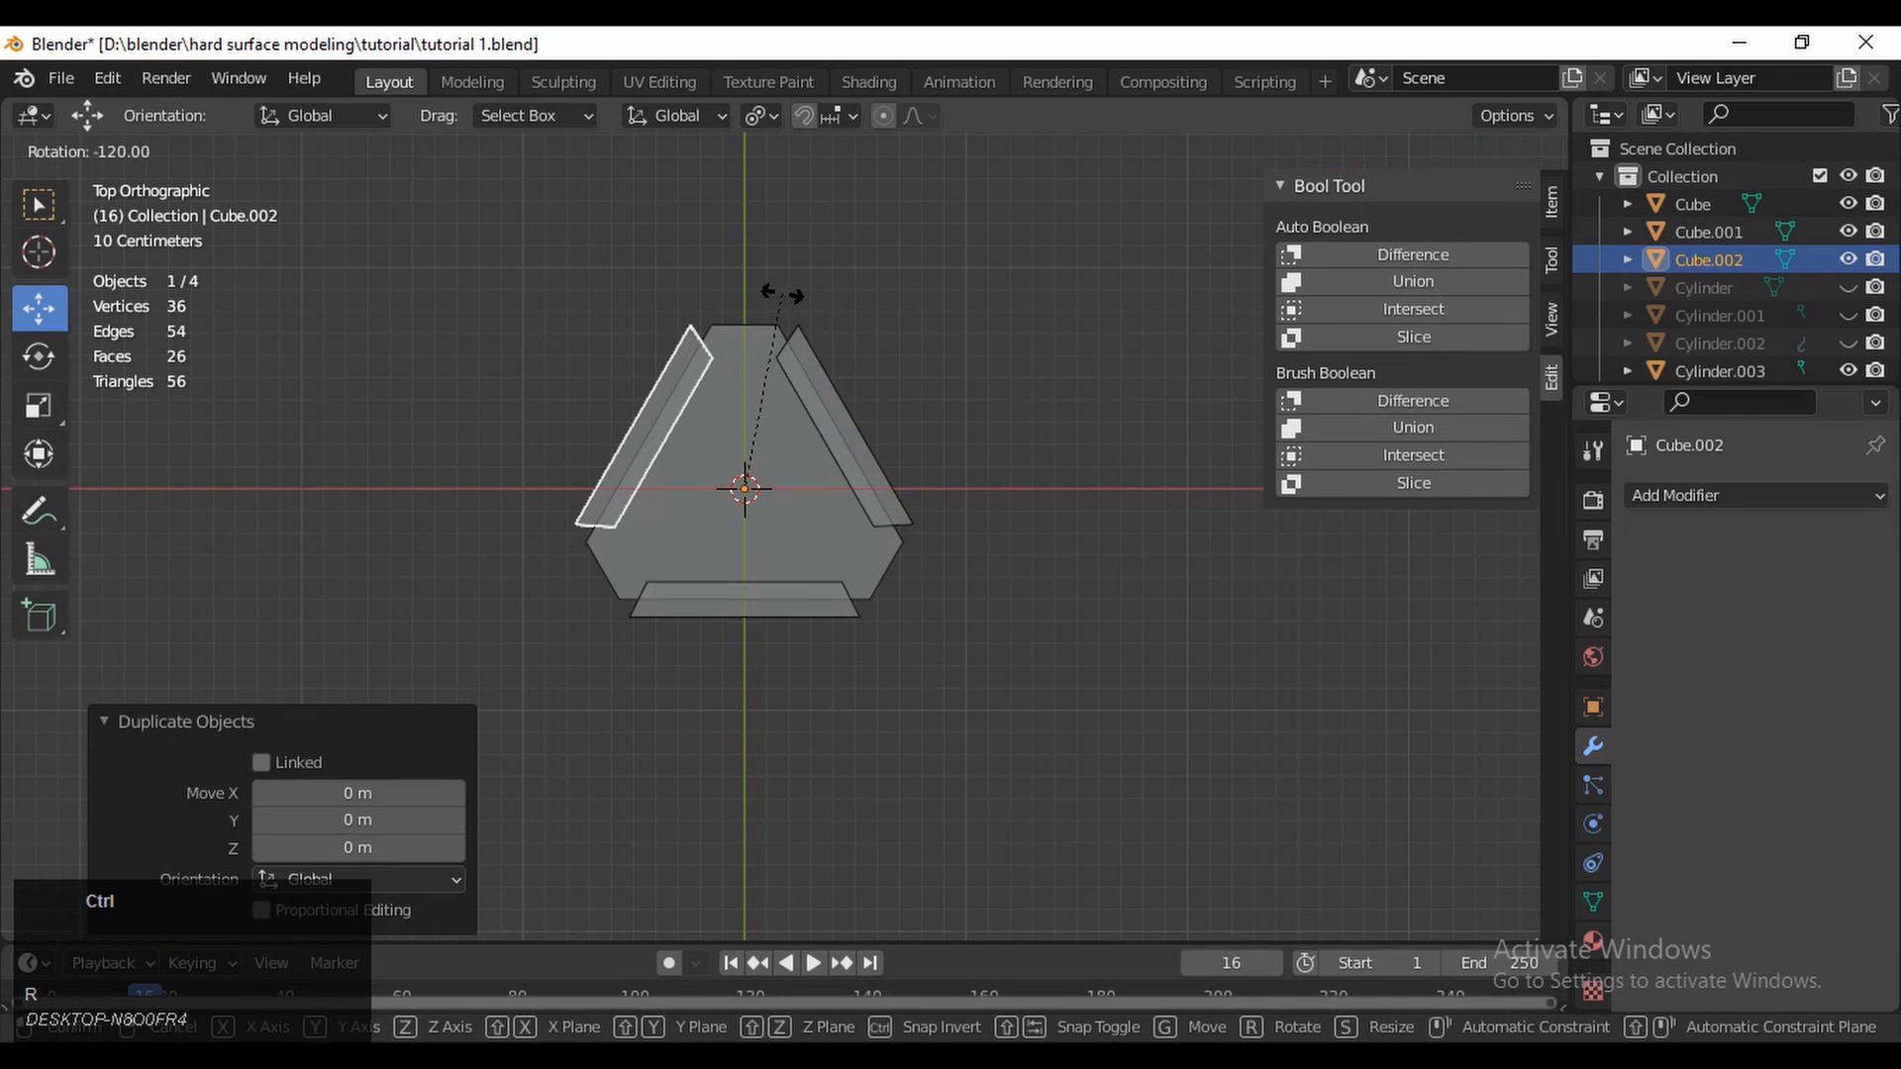
pyautogui.click(782, 294)
# Turn off X-ray and join the three tapered bars into one object
pyautogui.moveTo(845, 548); pyautogui.dragTo(891, 327, button='middle')
pyautogui.click(1404, 150)
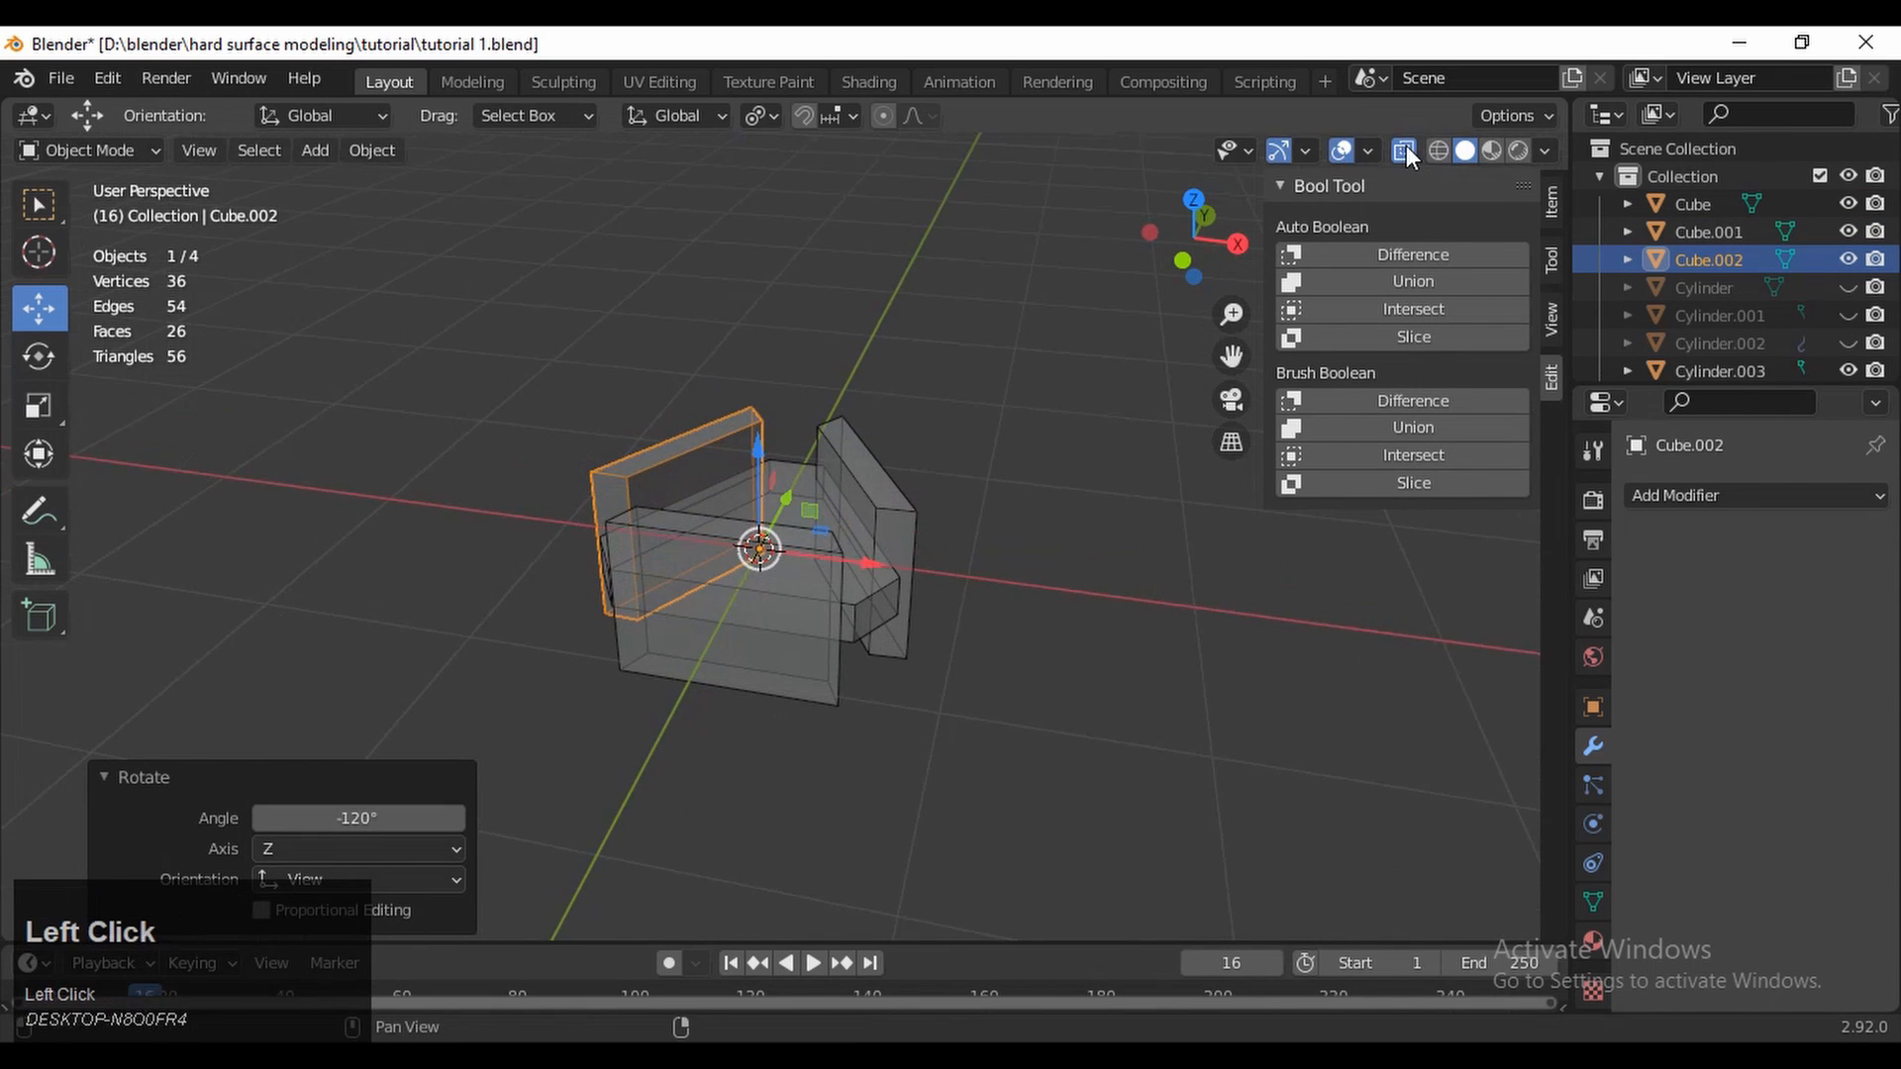
pyautogui.click(1406, 147)
pyautogui.moveTo(858, 394); pyautogui.dragTo(942, 668, button='middle')
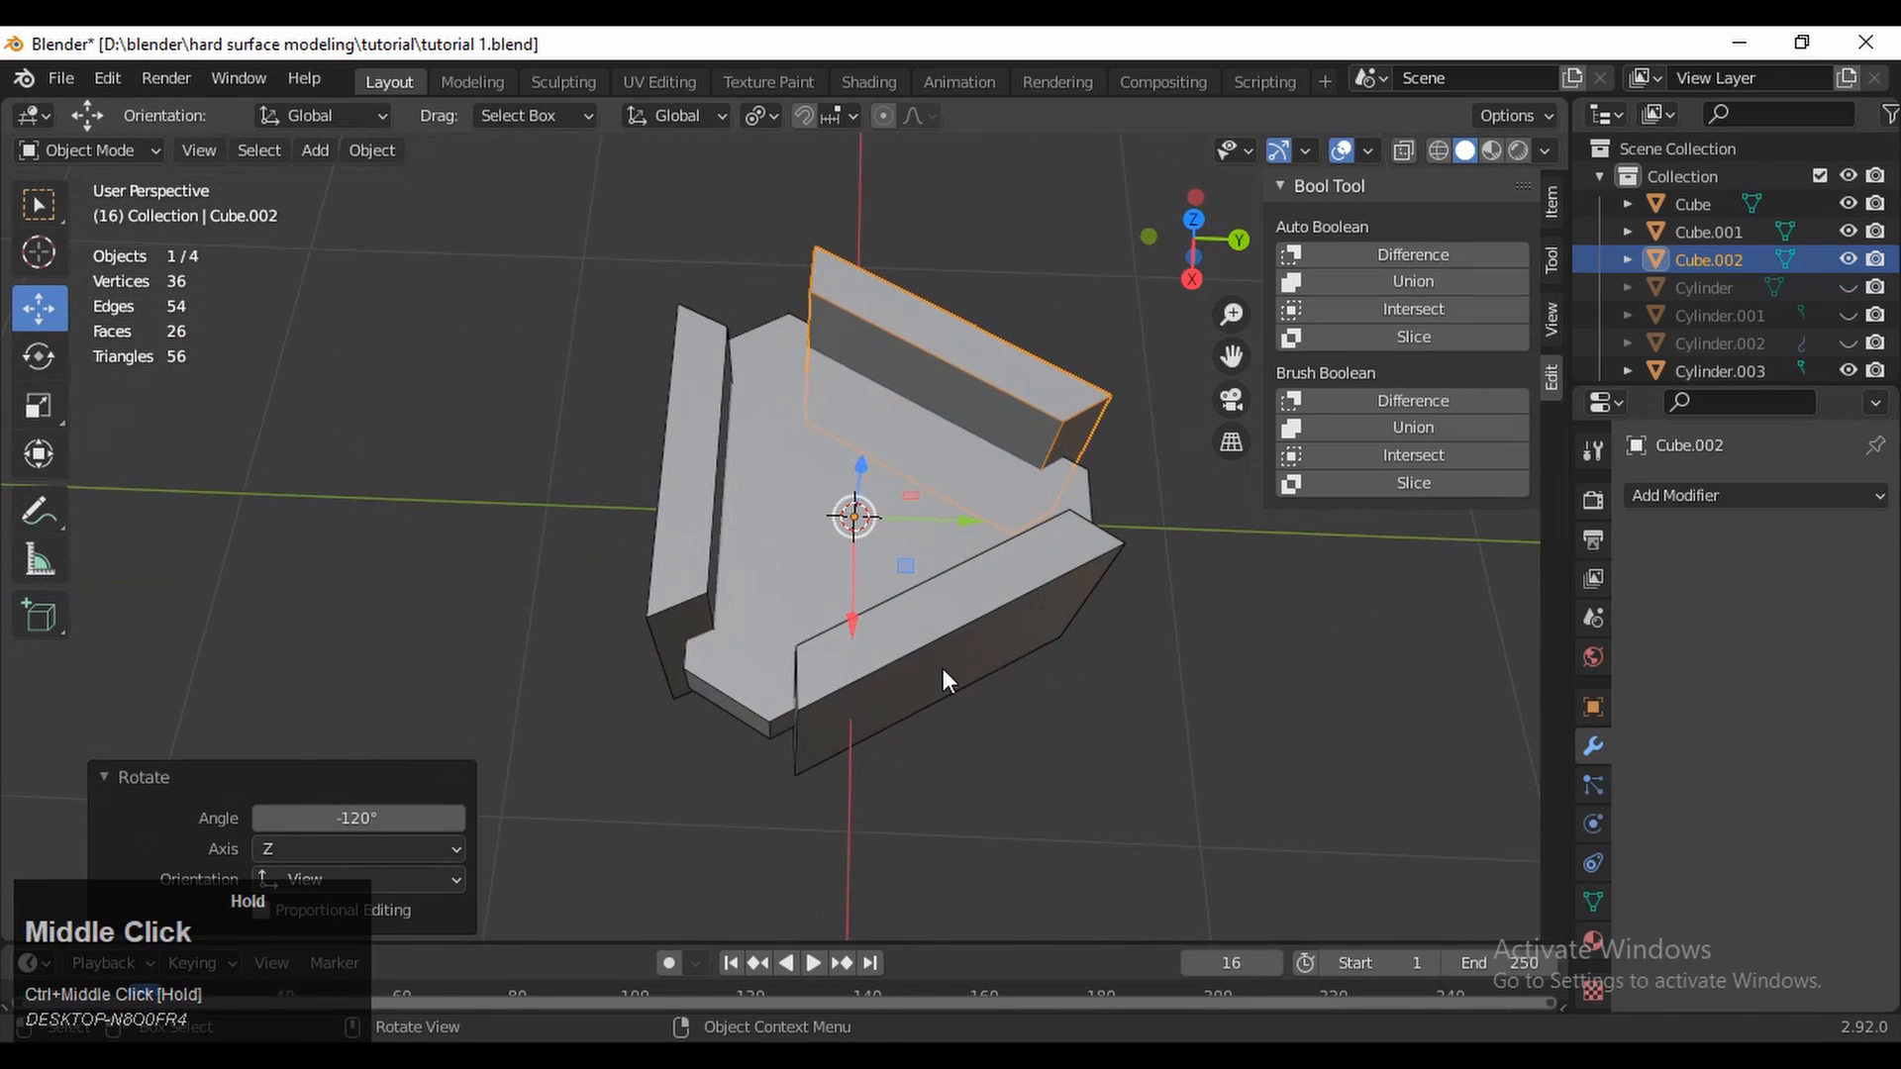
pyautogui.keyDown('shift'); pyautogui.click(906, 636); pyautogui.keyUp('shift')
pyautogui.keyDown('shift'); pyautogui.click(685, 507); pyautogui.keyUp('shift')
pyautogui.moveTo(683, 509); pyautogui.dragTo(643, 446, button='middle')
pyautogui.rightClick(745, 478)
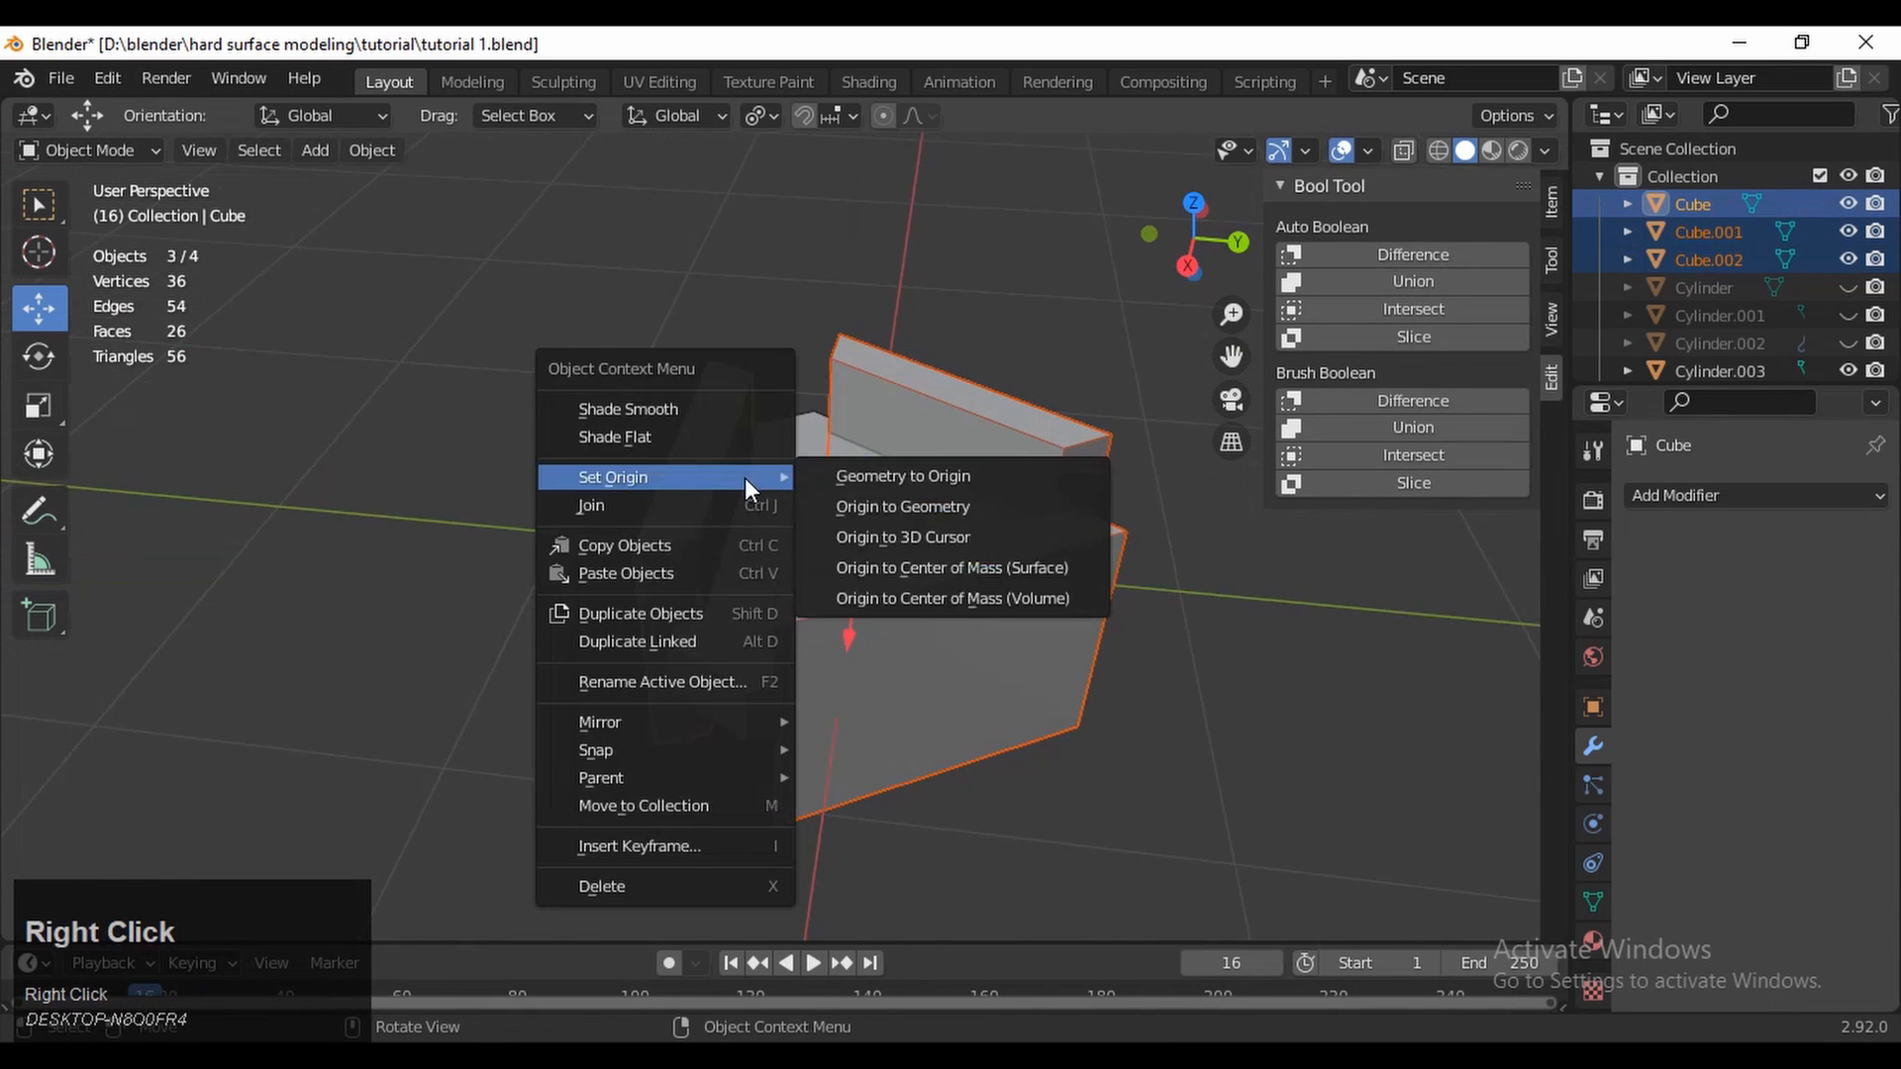
pyautogui.click(725, 506)
# Cut the joined bars out of the plate with a Brush Boolean Difference
pyautogui.click(757, 496)
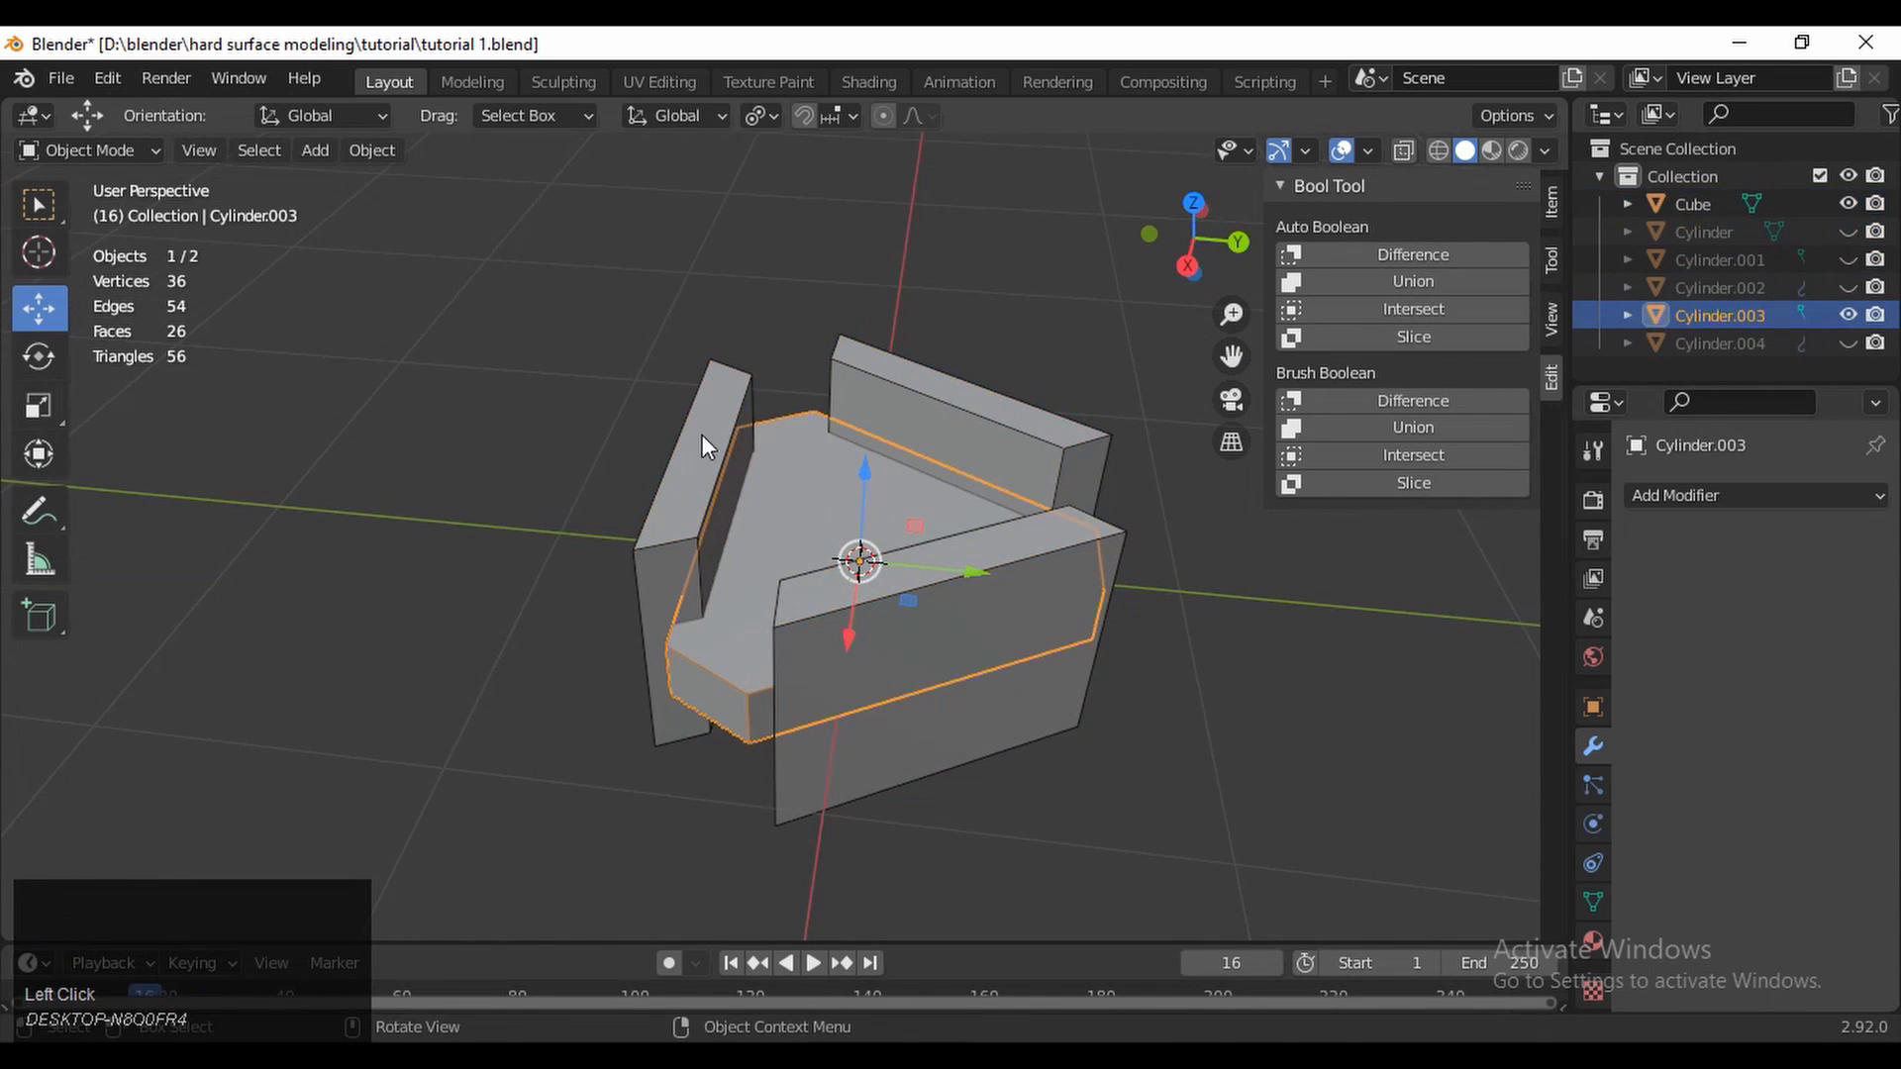
pyautogui.click(705, 444)
pyautogui.keyDown('shift'); pyautogui.click(780, 491); pyautogui.keyUp('shift')
pyautogui.click(1412, 401)
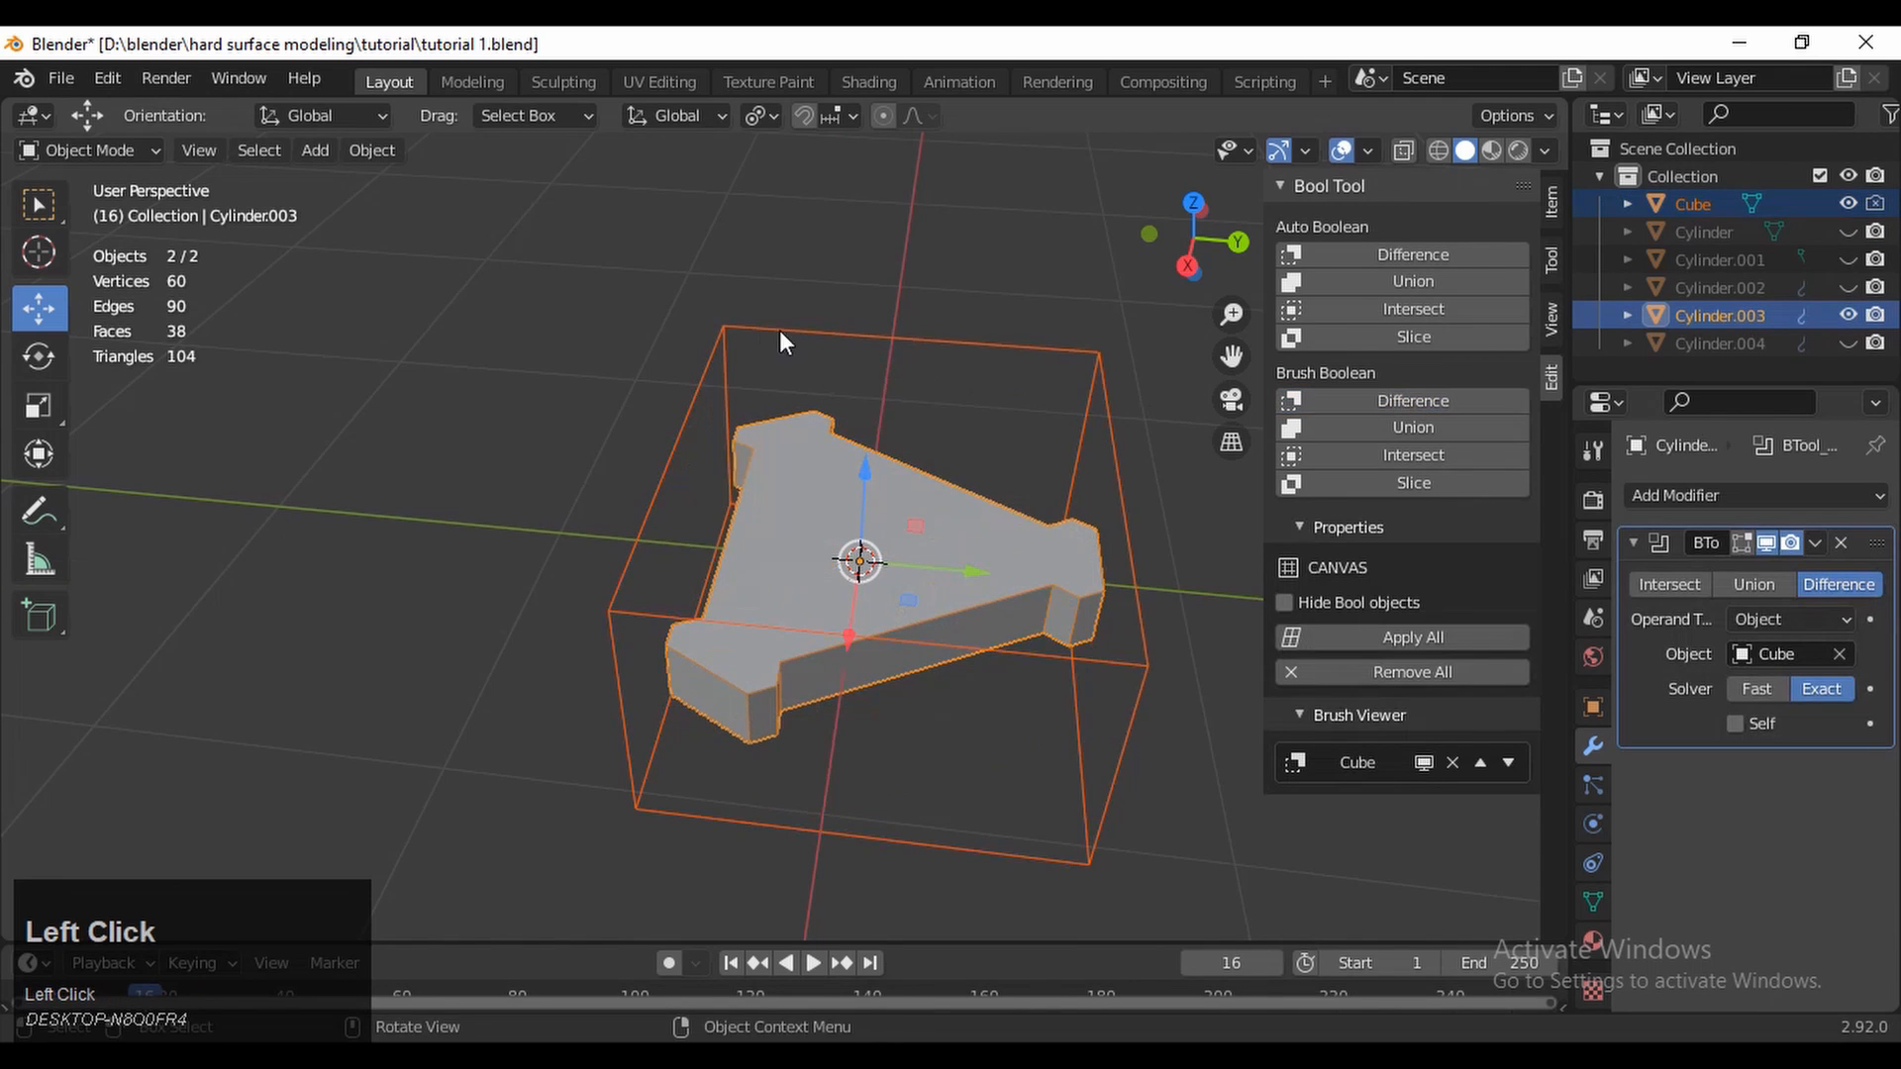
# Apply the plate's Boolean modifier and delete the joined cutter object
pyautogui.moveTo(781, 339)
pyautogui.mouseDown(button='middle')
pyautogui.moveTo(904, 526)
pyautogui.moveTo(1186, 394)
pyautogui.mouseUp(button='middle')
pyautogui.click(1813, 545)
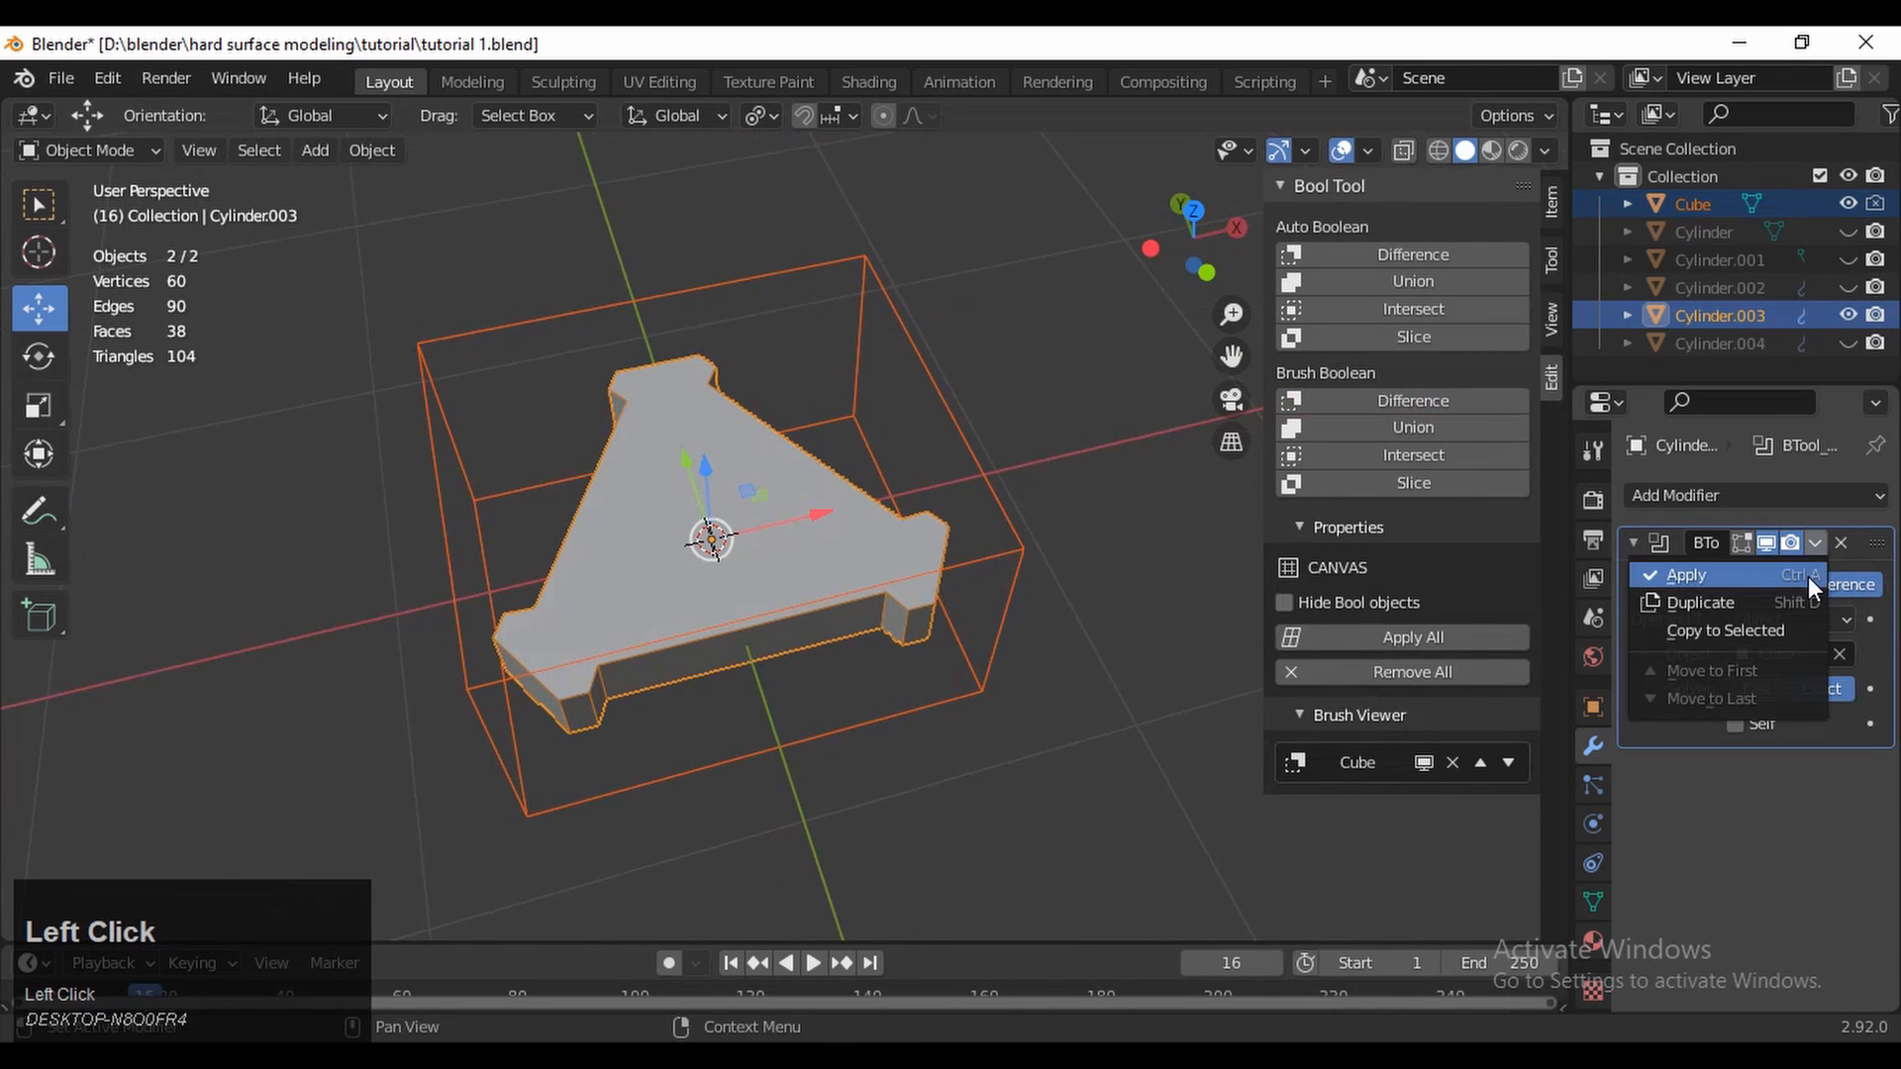
pyautogui.click(1808, 574)
pyautogui.click(930, 385)
pyautogui.press('x')
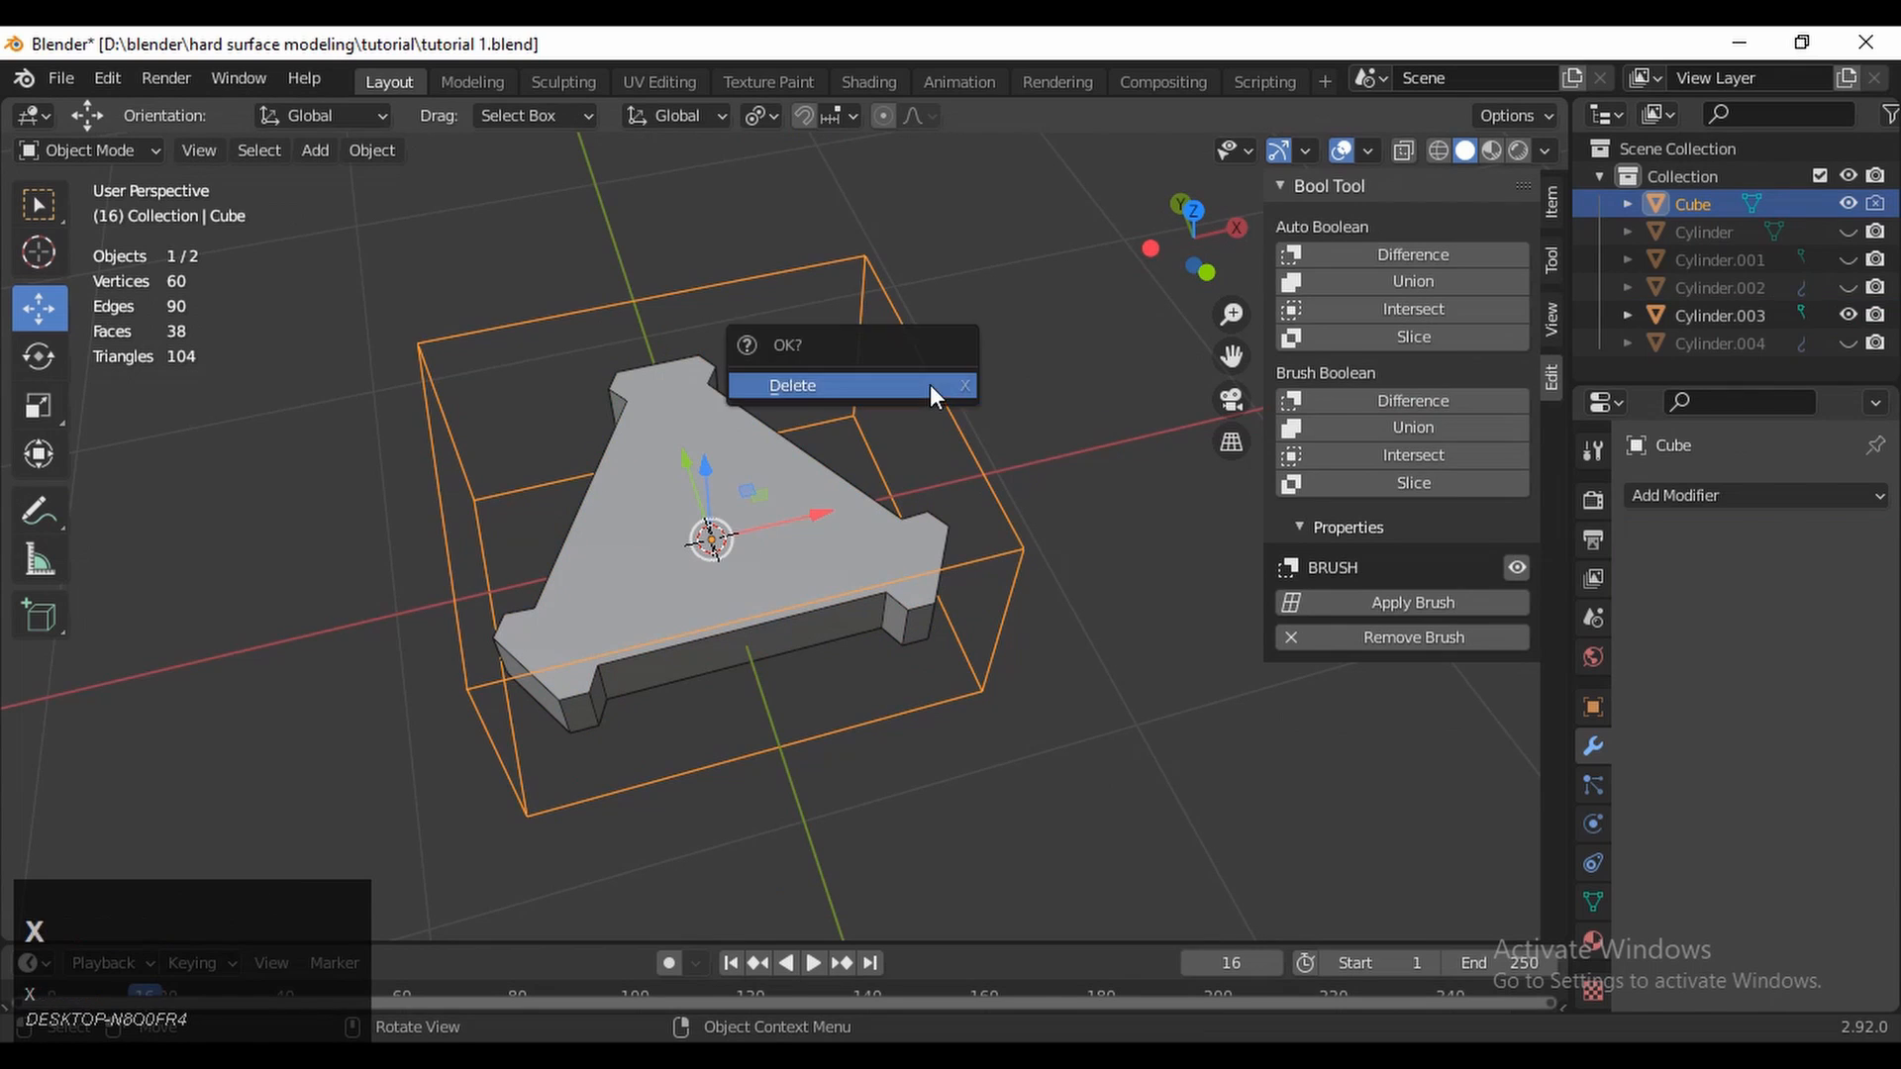
pyautogui.click(931, 384)
pyautogui.press('KP_7')
pyautogui.press('Tab')
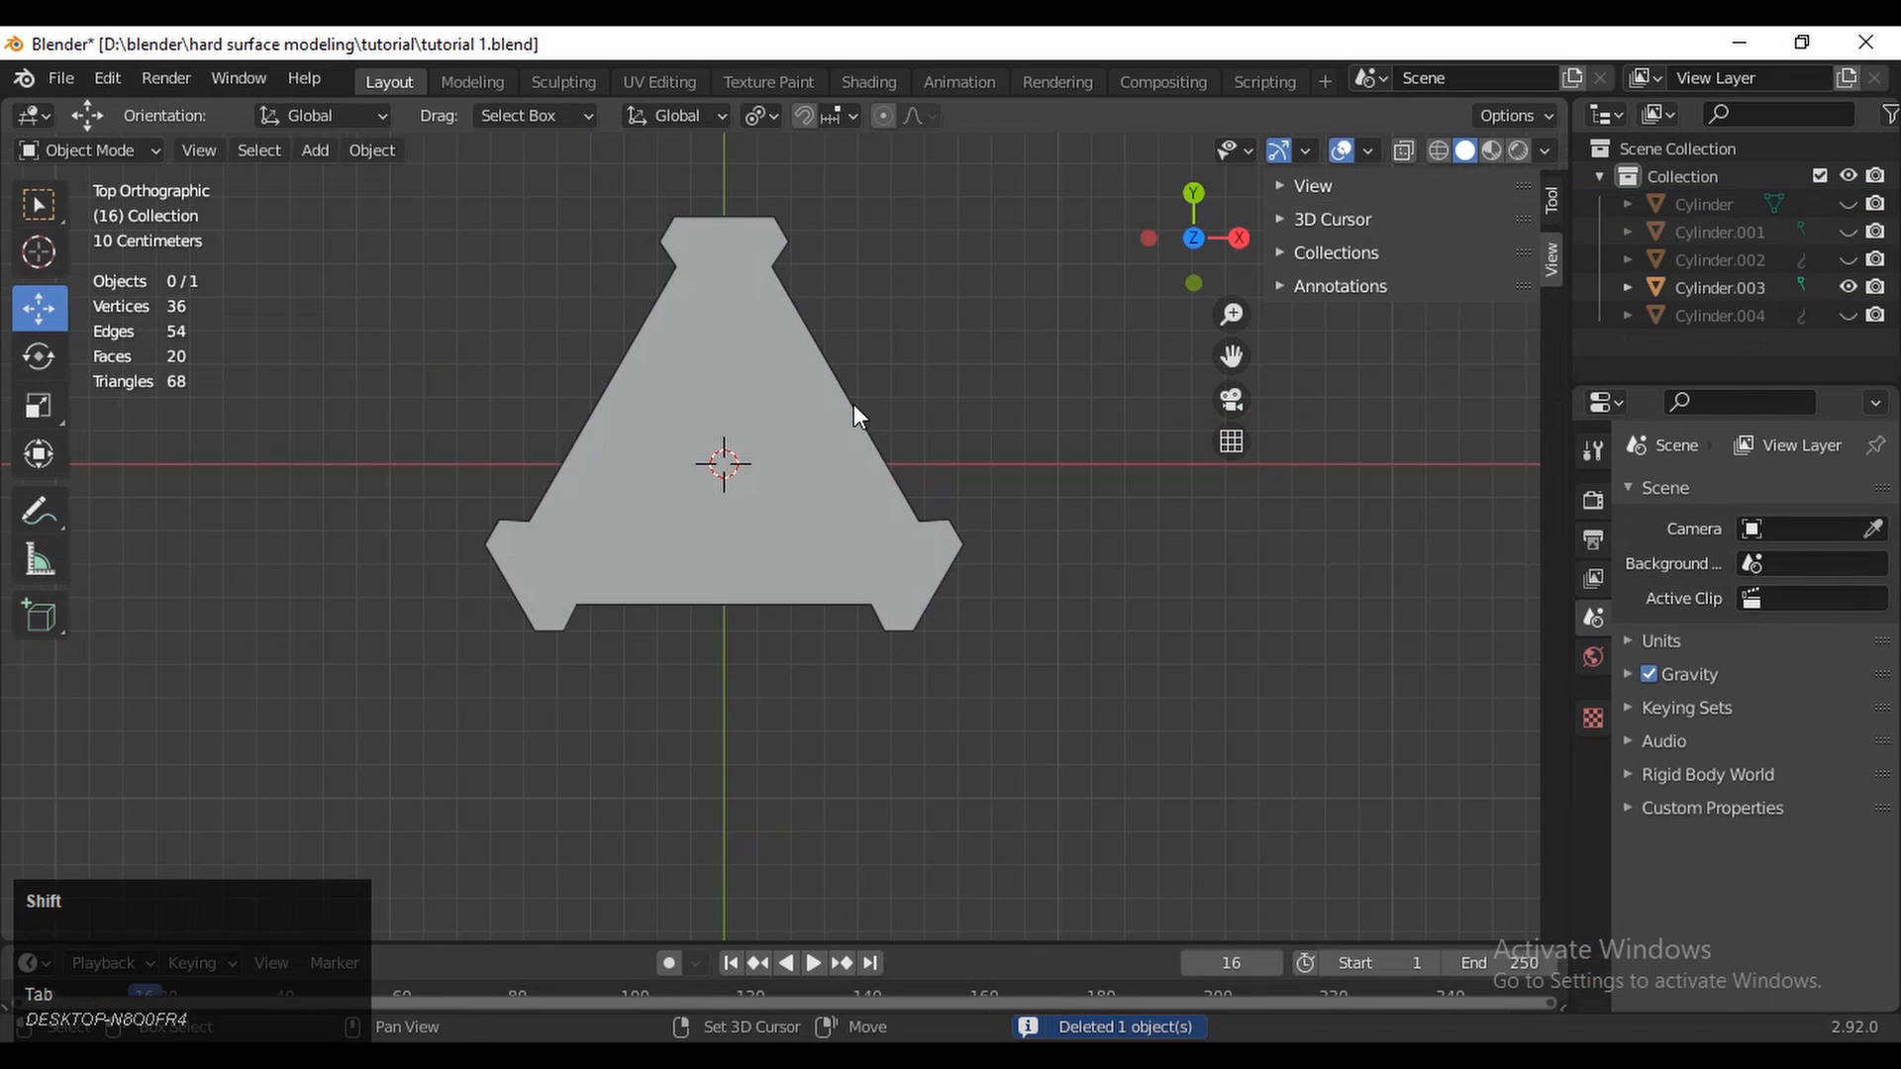
# Undo the cutter's deletion and the application of the plate's Boolean modifier
pyautogui.hotkey('ctrl', 'z')
pyautogui.hotkey('ctrl', 'z')
pyautogui.click(970, 364)
pyautogui.click(976, 370)
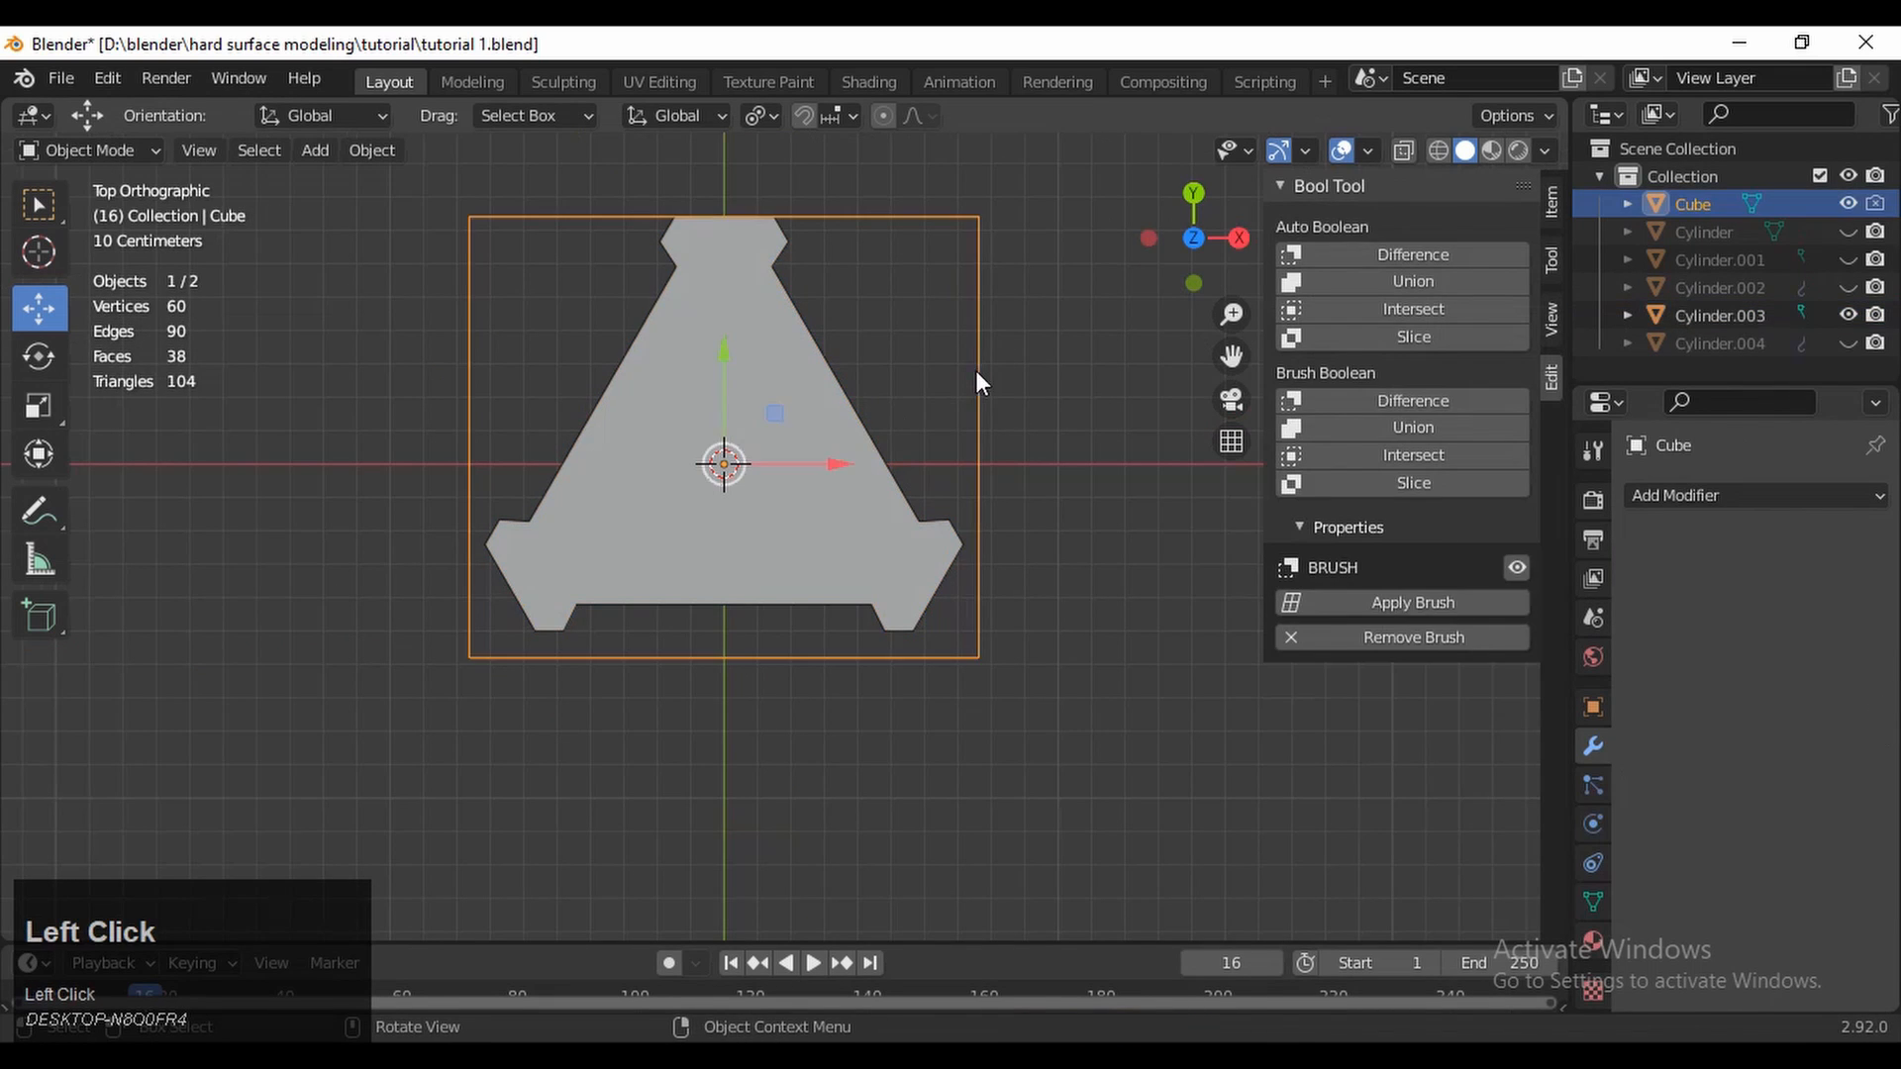
pyautogui.press('s')
pyautogui.hotkey('ctrl', 'z')
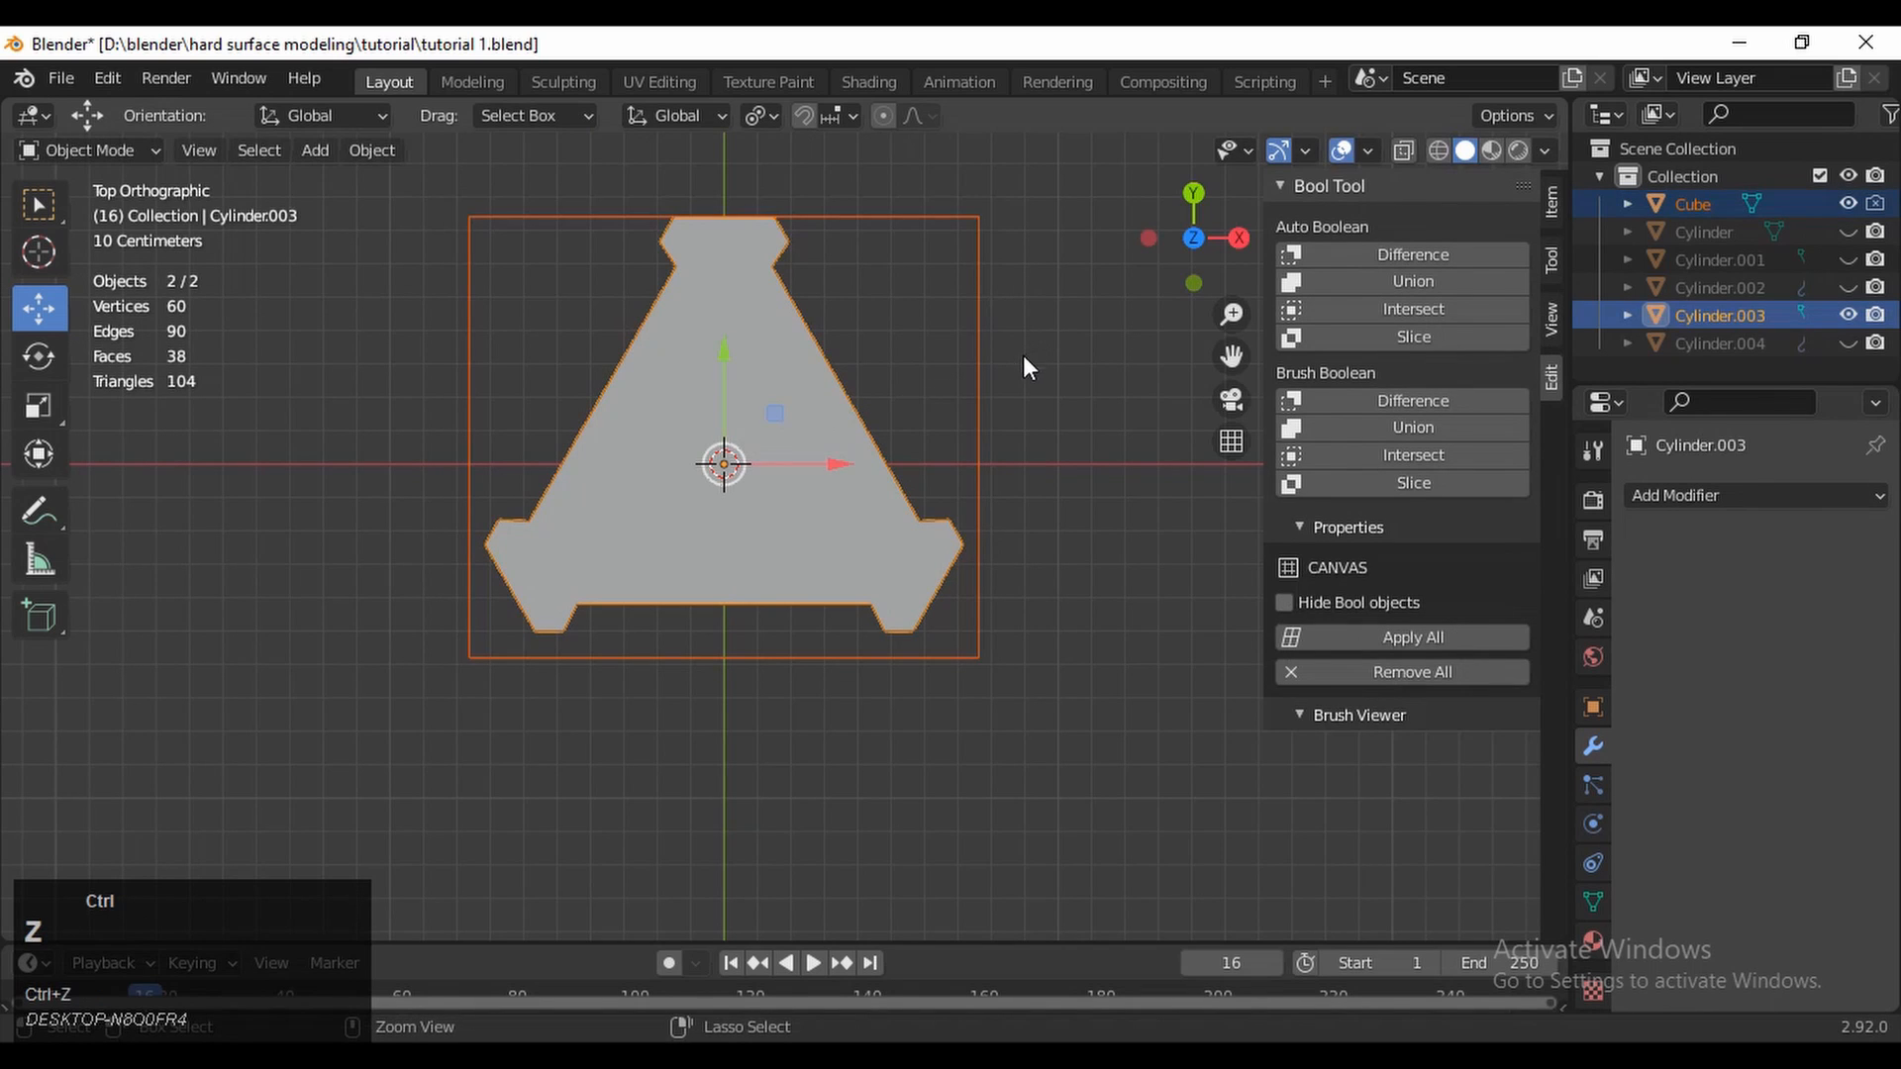
# Scale the cutter object up to about 1.06 to make the plate's side notches shallower
pyautogui.click(984, 360)
pyautogui.press('s')
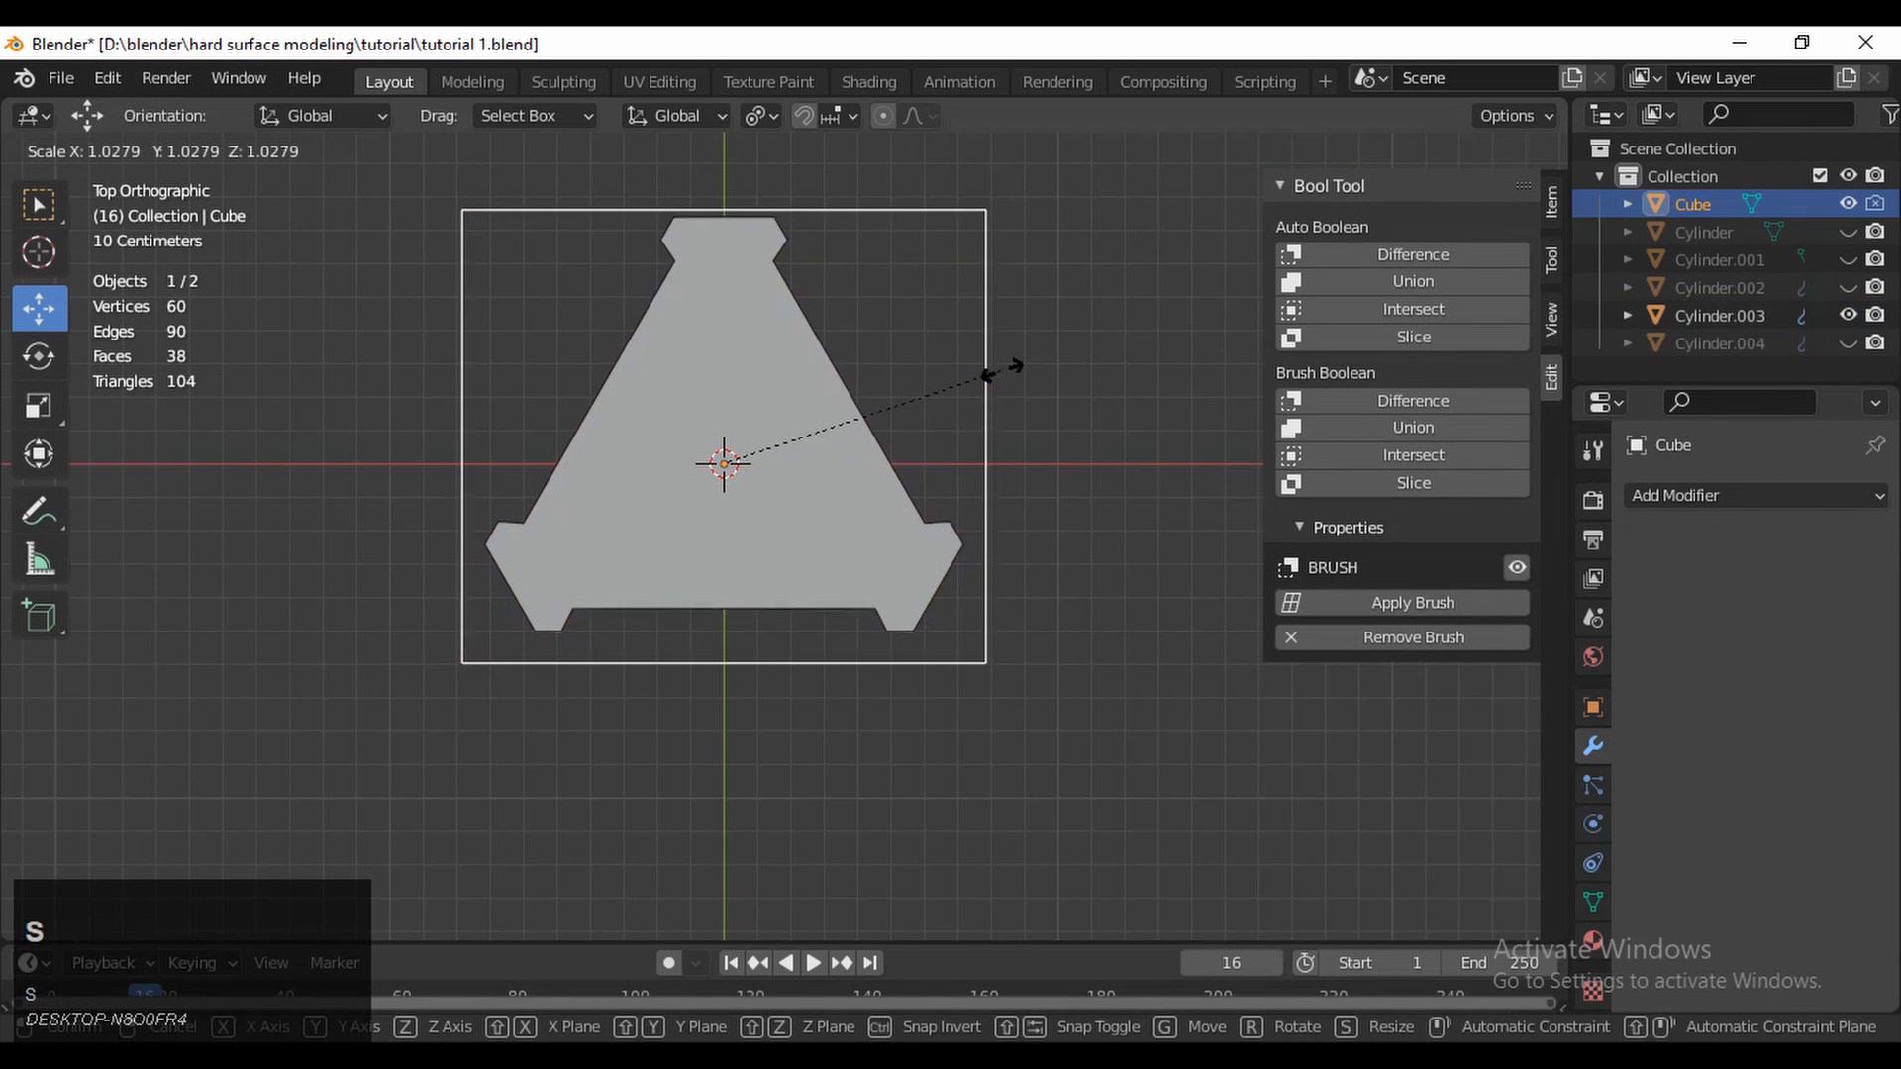
pyautogui.press('shift')
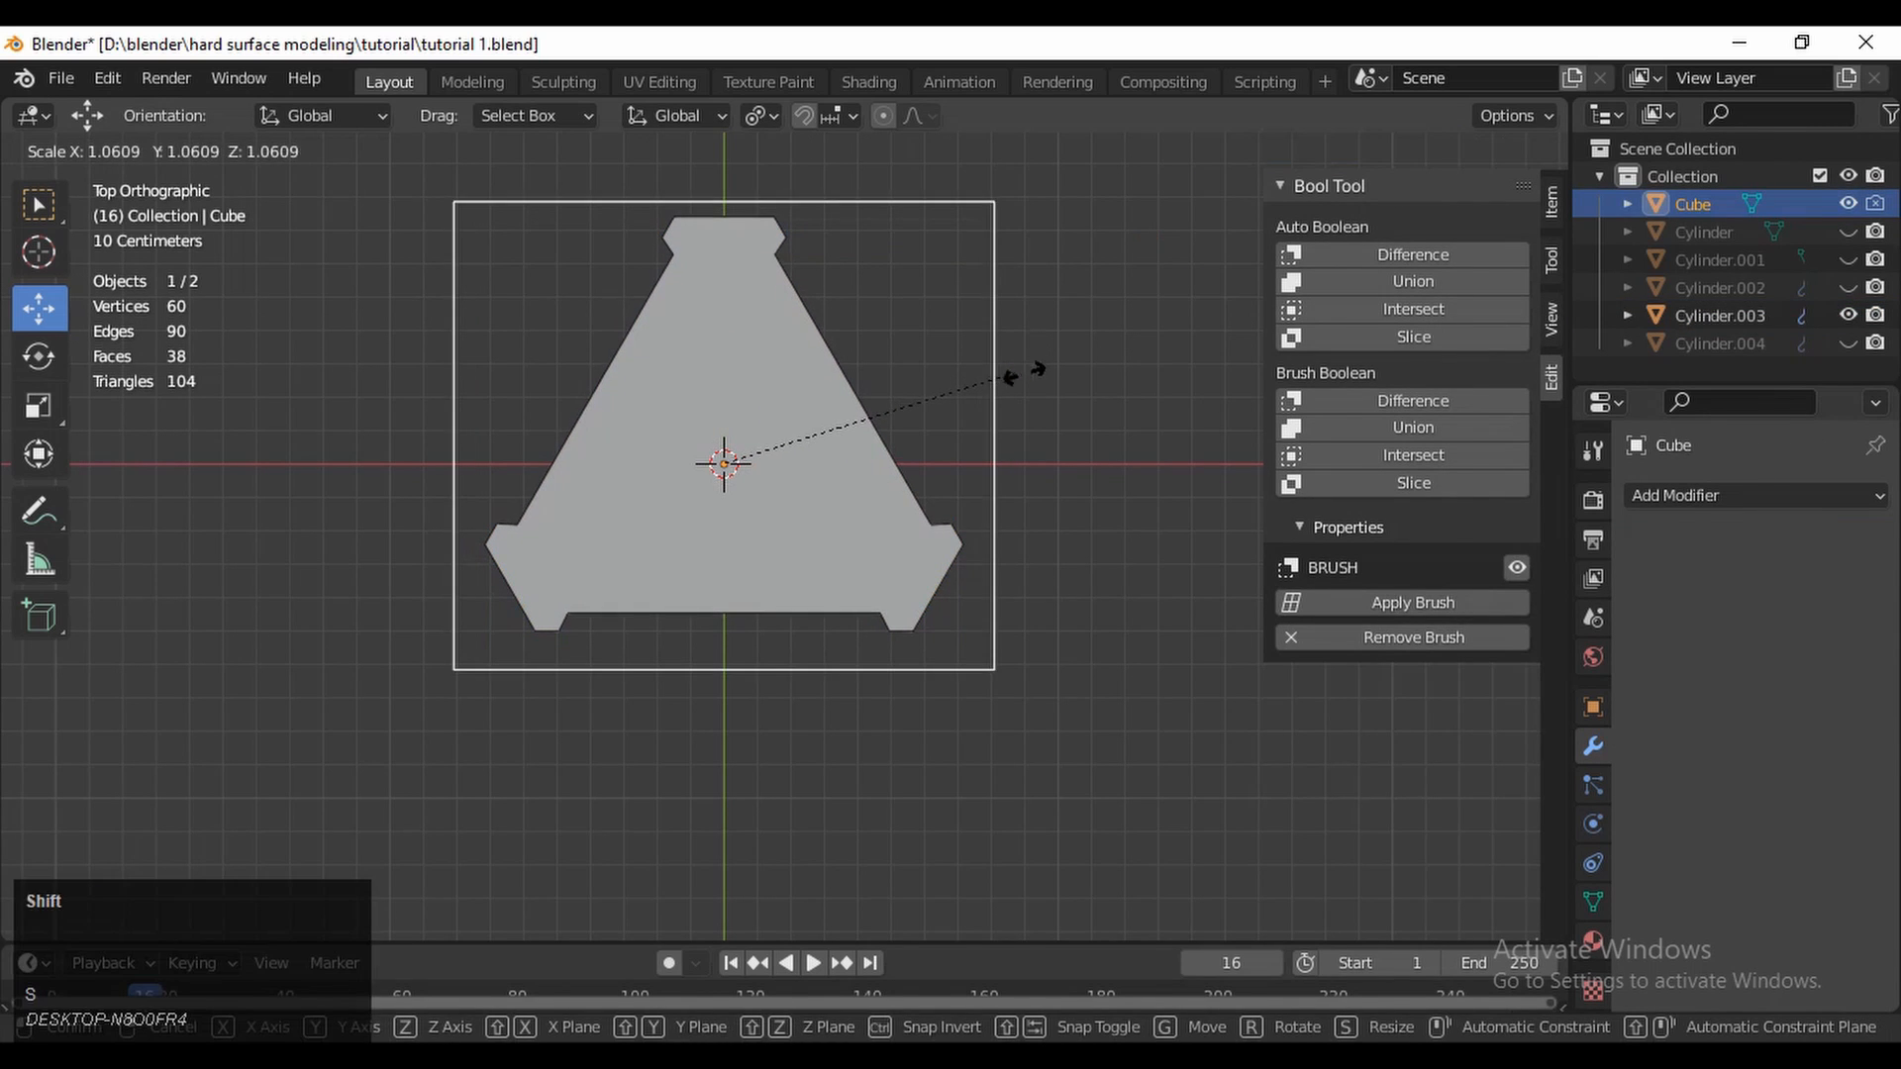
pyautogui.click(959, 466)
# Apply the Boolean modifier on the notched plate and delete the cutter object
pyautogui.moveTo(960, 466); pyautogui.dragTo(934, 429, button='middle')
pyautogui.click(813, 442)
pyautogui.click(1822, 540)
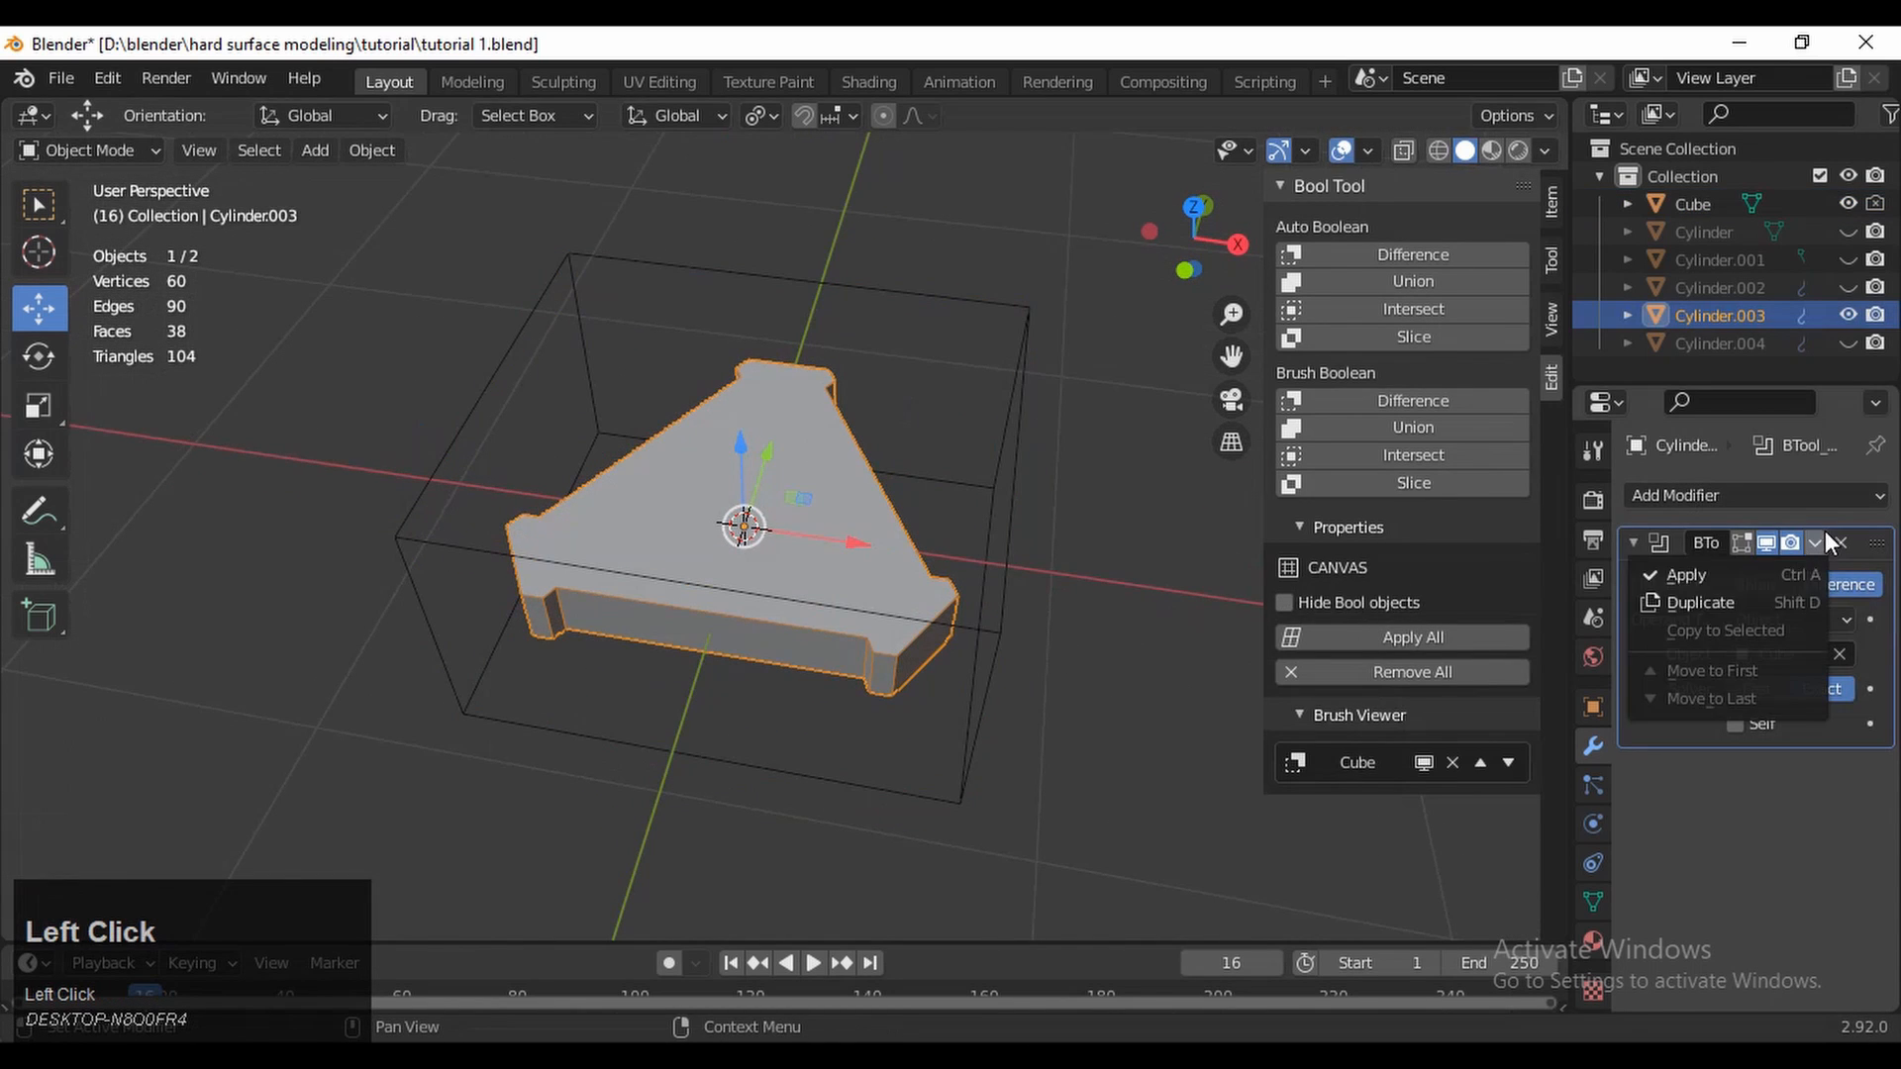
pyautogui.click(1767, 572)
pyautogui.click(1006, 408)
pyautogui.press('x')
pyautogui.click(996, 420)
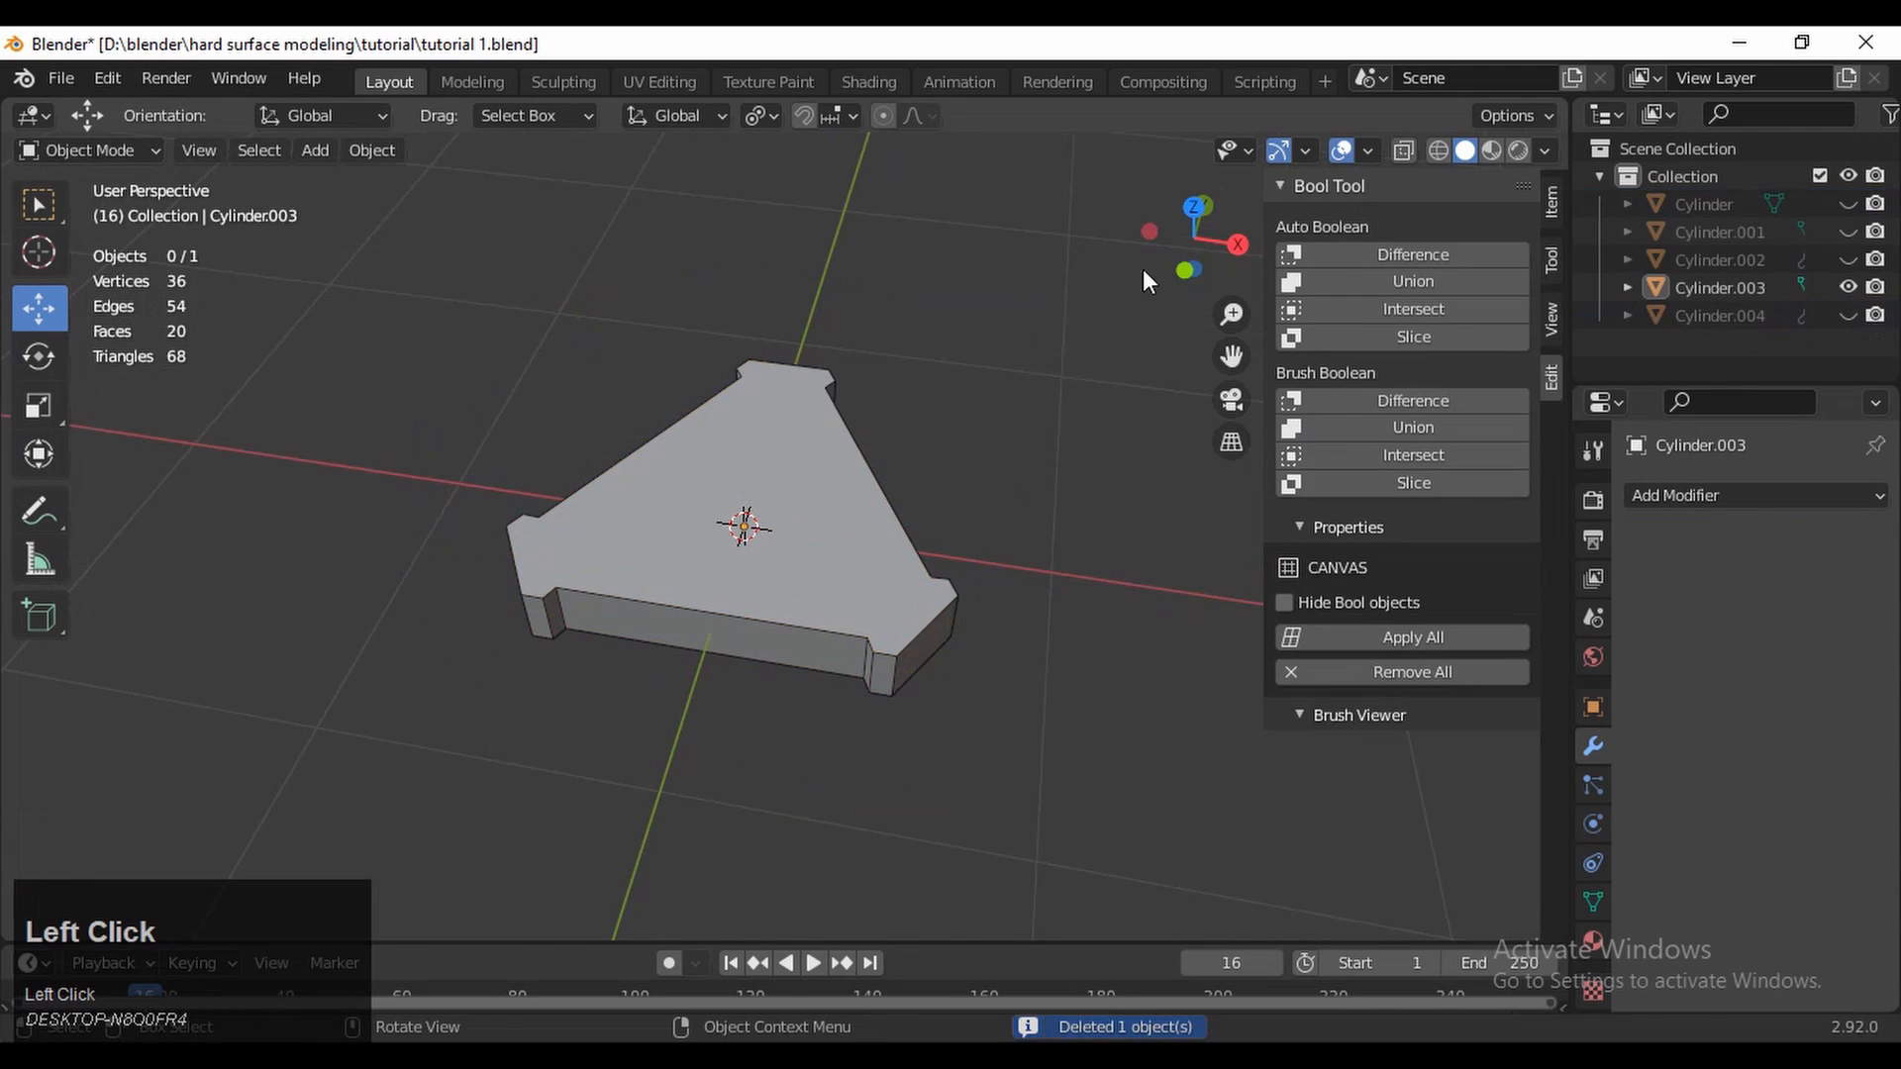
pyautogui.press('KP_7')
pyautogui.moveTo(875, 525)
pyautogui.keyDown('ctrl'); pyautogui.mouseDown(button='middle')
pyautogui.moveTo(910, 450)
pyautogui.moveTo(899, 535)
pyautogui.mouseUp(button='middle'); pyautogui.keyUp('ctrl')
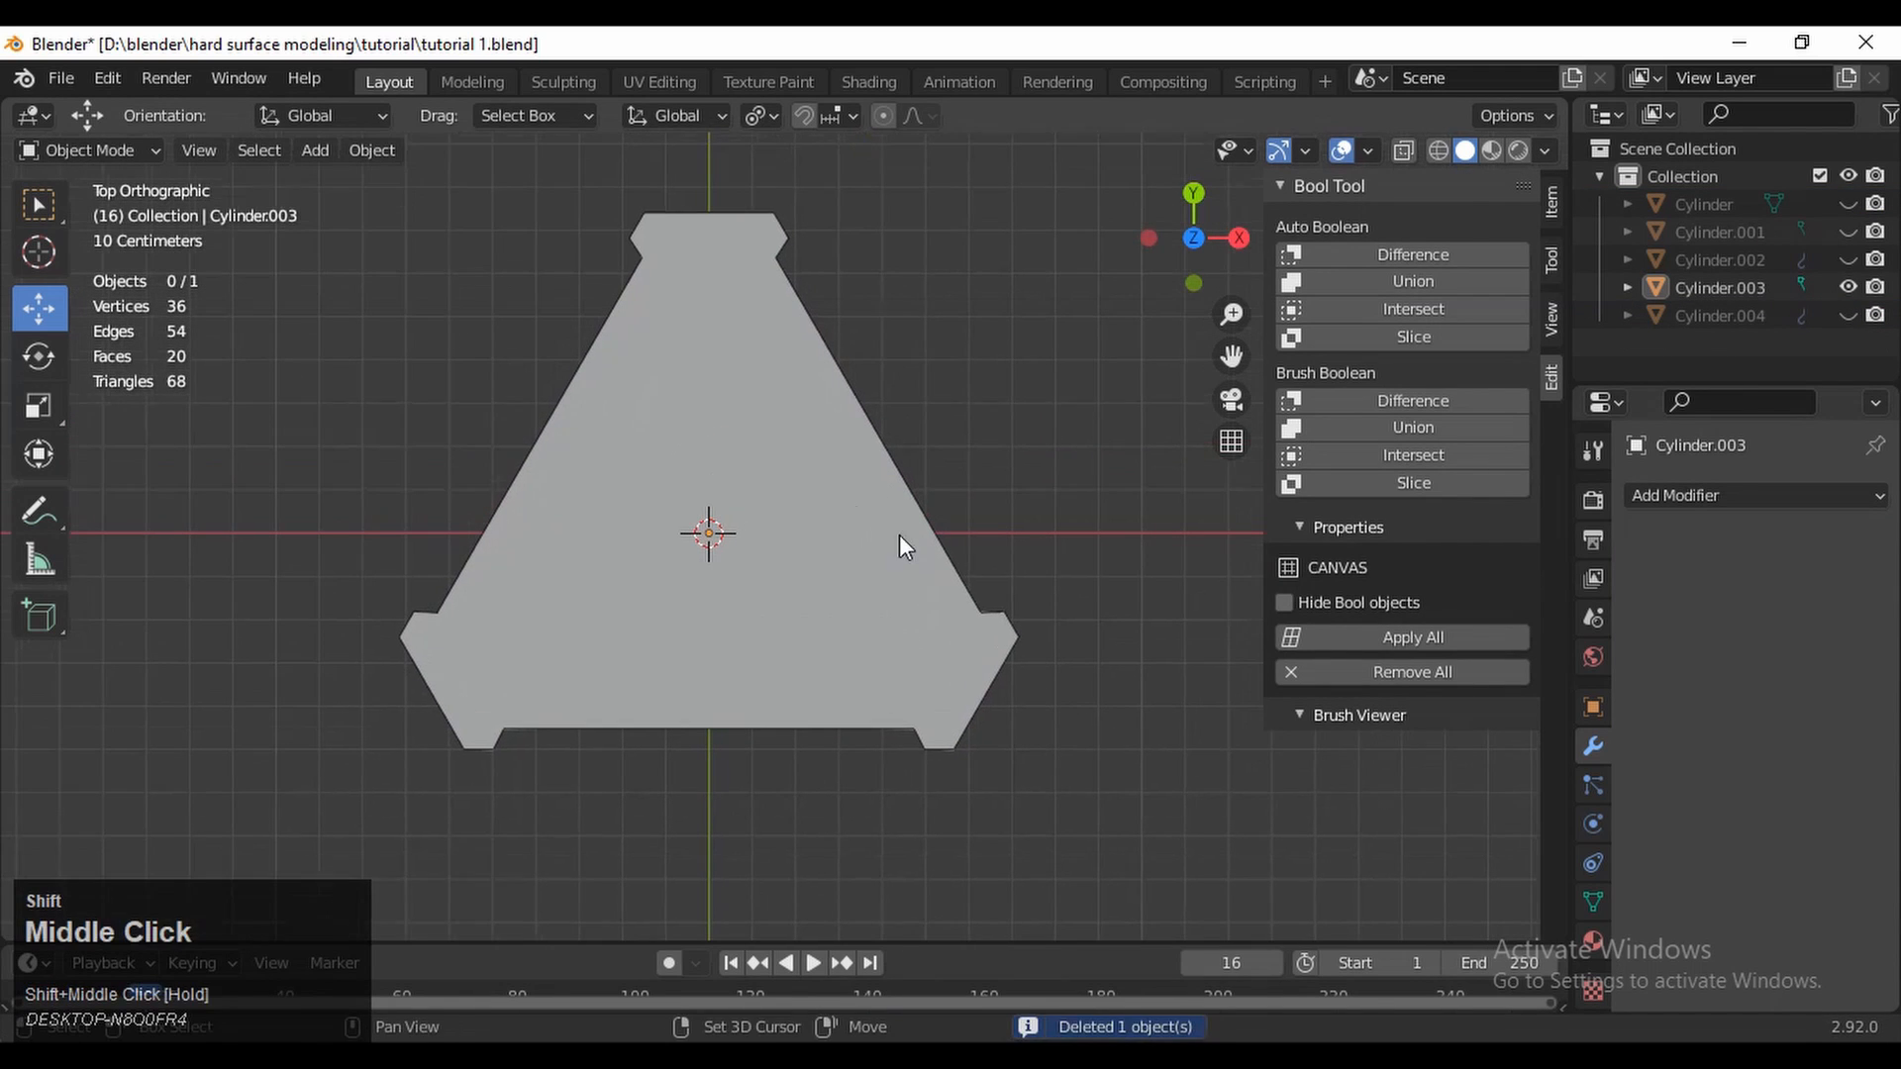
pyautogui.hotkey('shift', 's')
pyautogui.press('Escape')
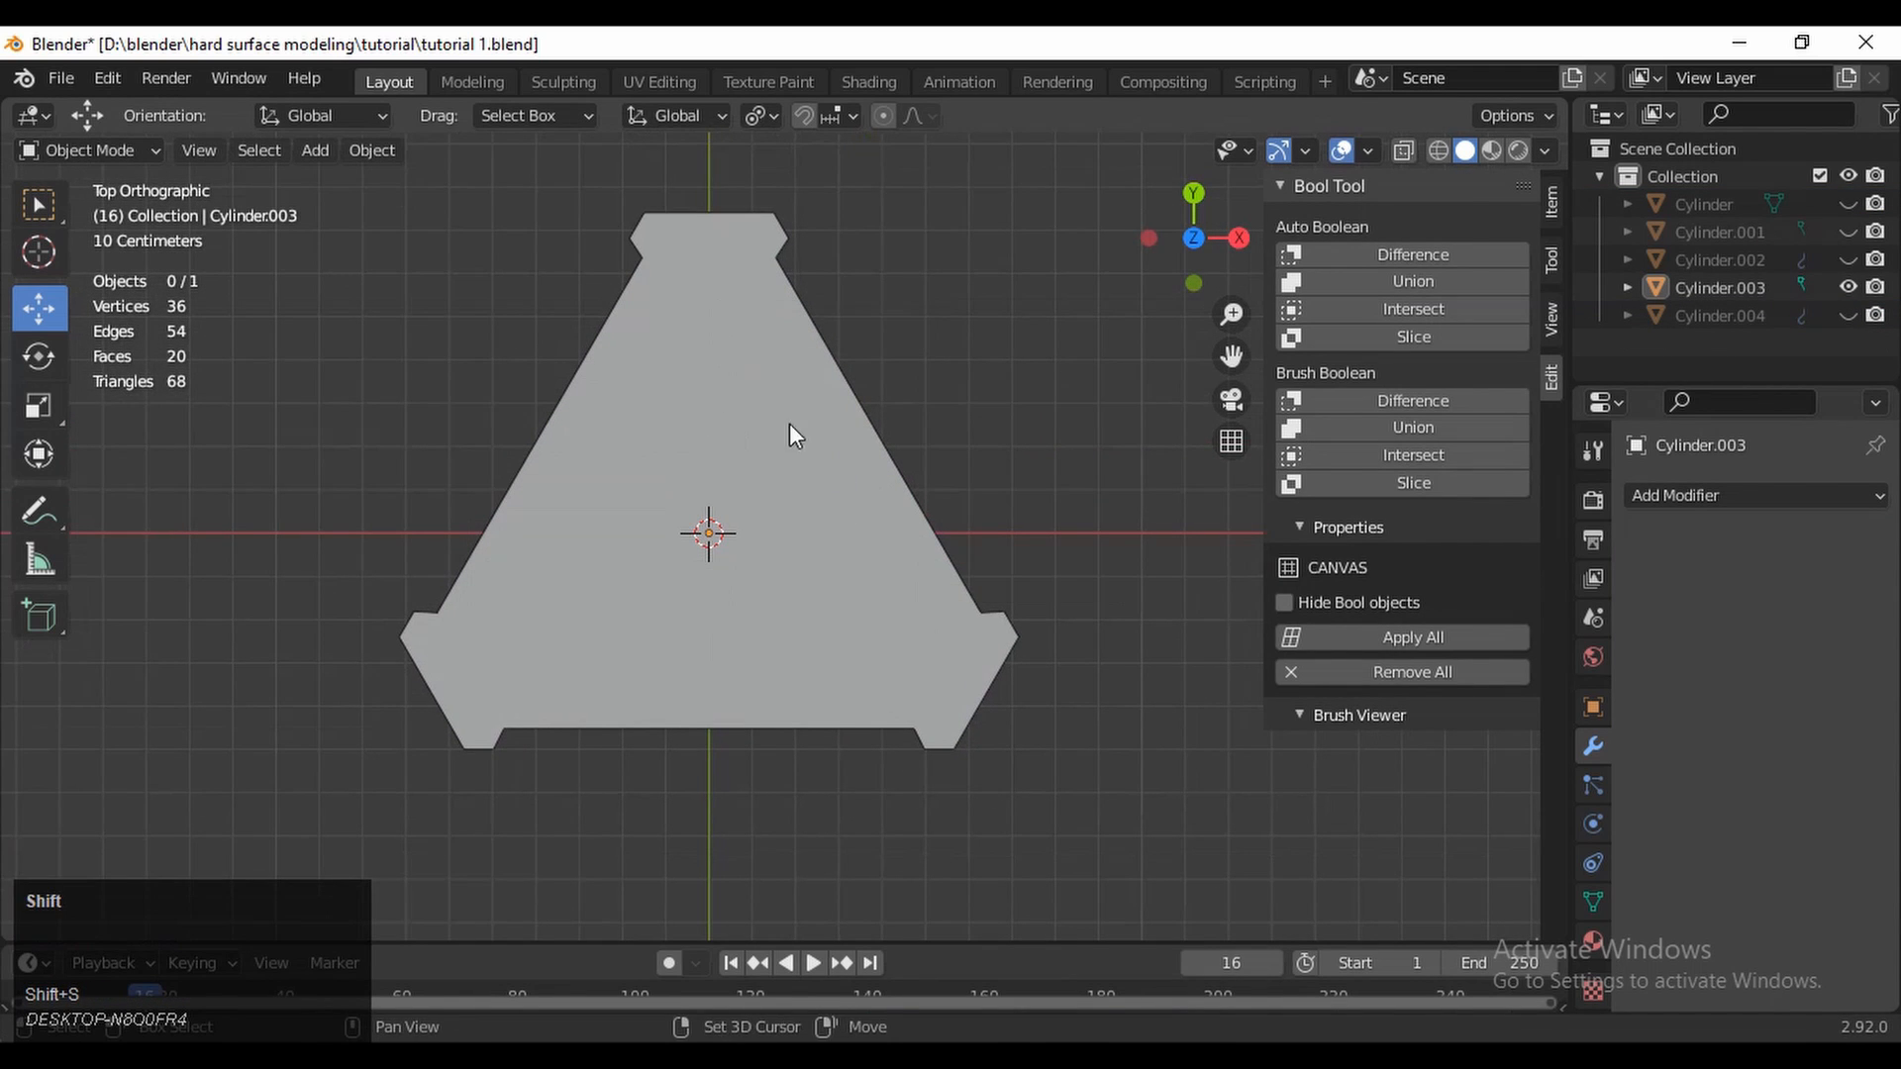
pyautogui.hotkey('shift', 'a')
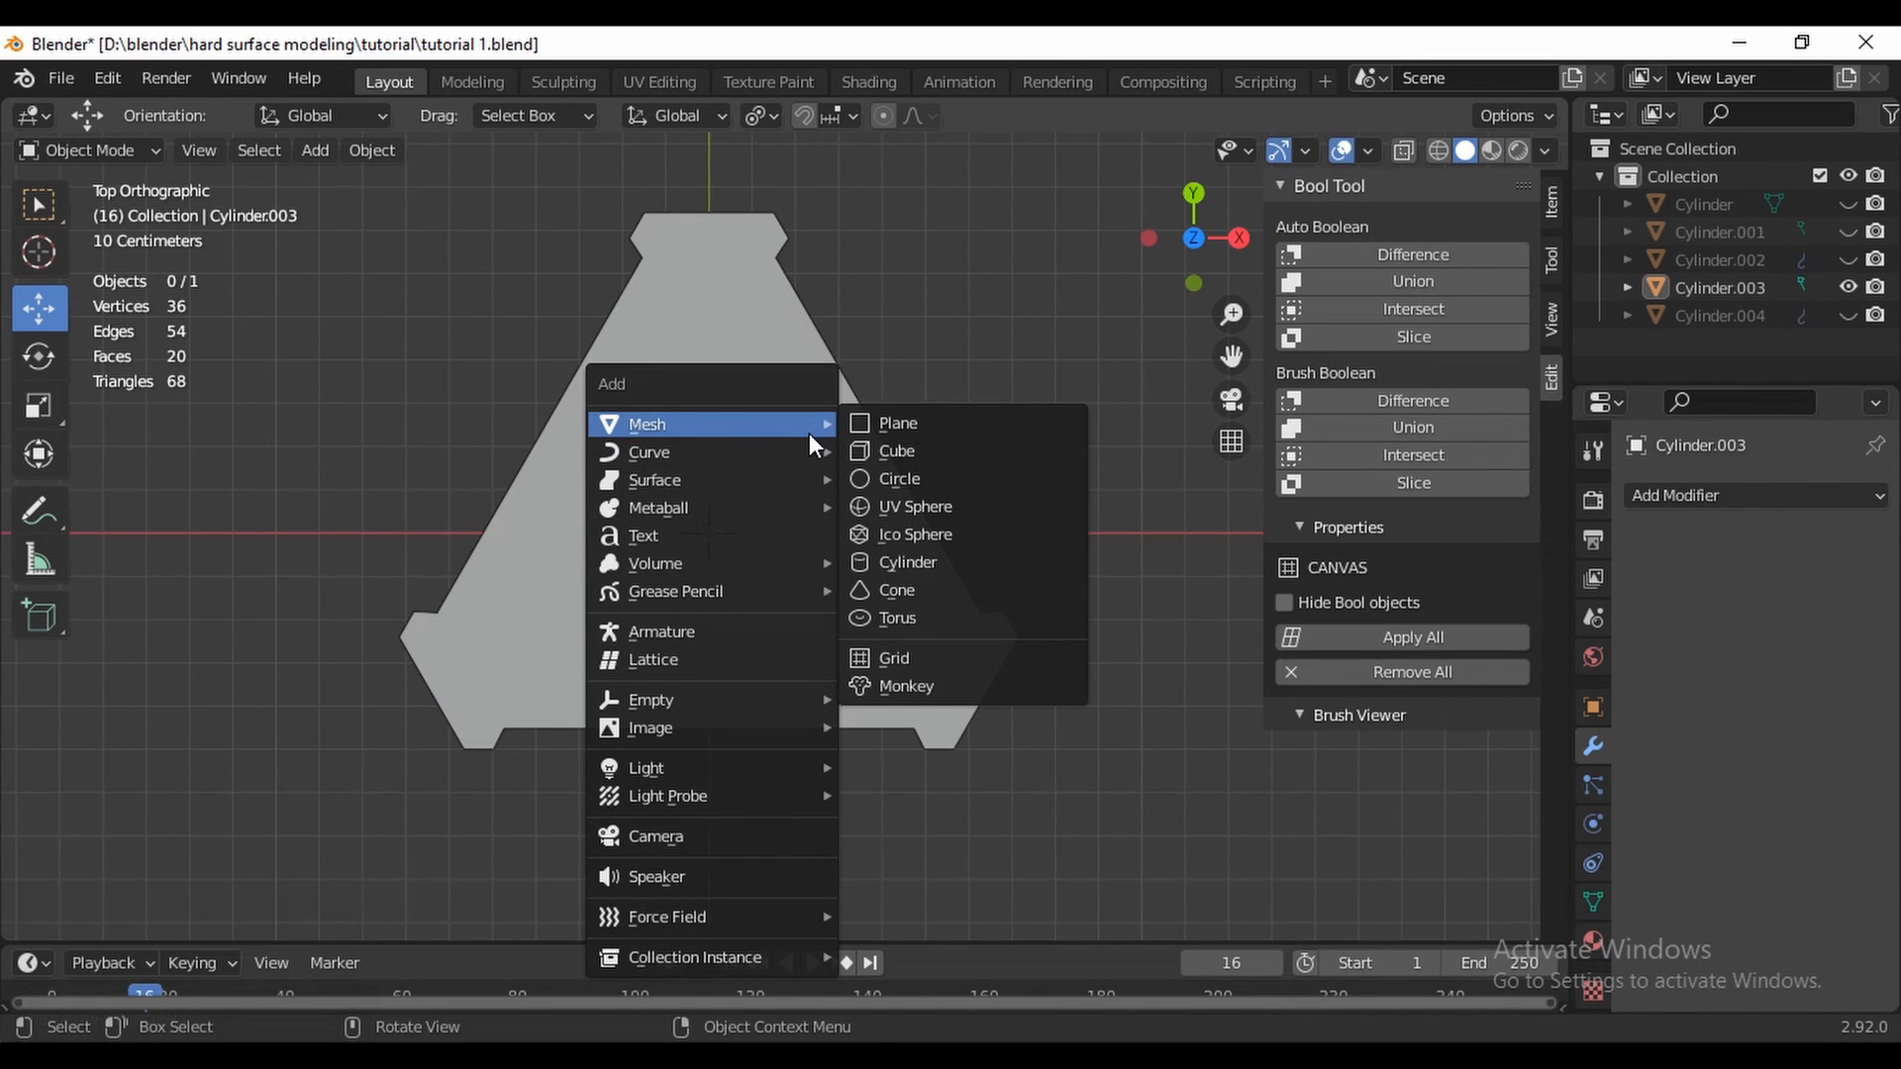
pyautogui.click(776, 299)
# Enter edit mode on the notched plate and select the two inner notch vertices at its upper corner
pyautogui.press('Tab')
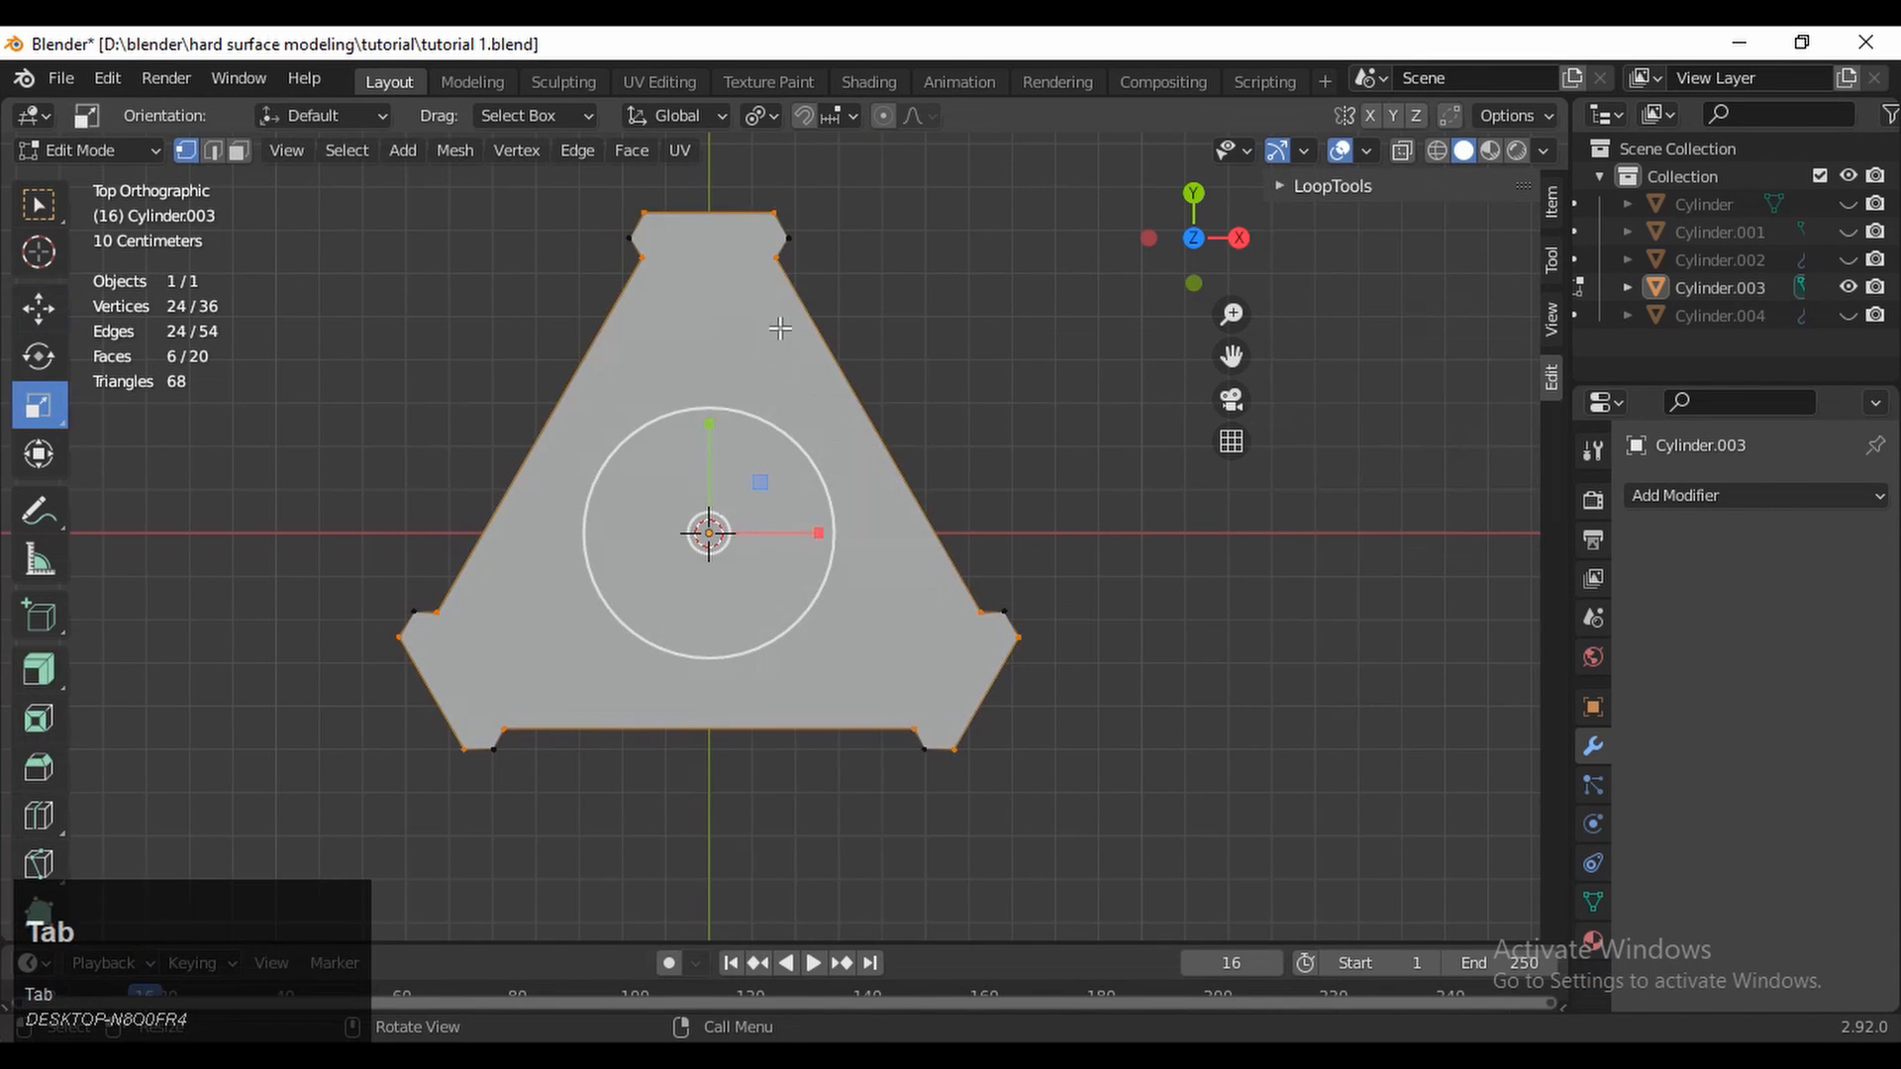
pyautogui.moveTo(776, 299)
pyautogui.keyDown('shift'); pyautogui.mouseDown(button='middle')
pyautogui.moveTo(768, 342)
pyautogui.moveTo(748, 296)
pyautogui.mouseUp(button='middle'); pyautogui.keyUp('shift')
pyautogui.press('1')
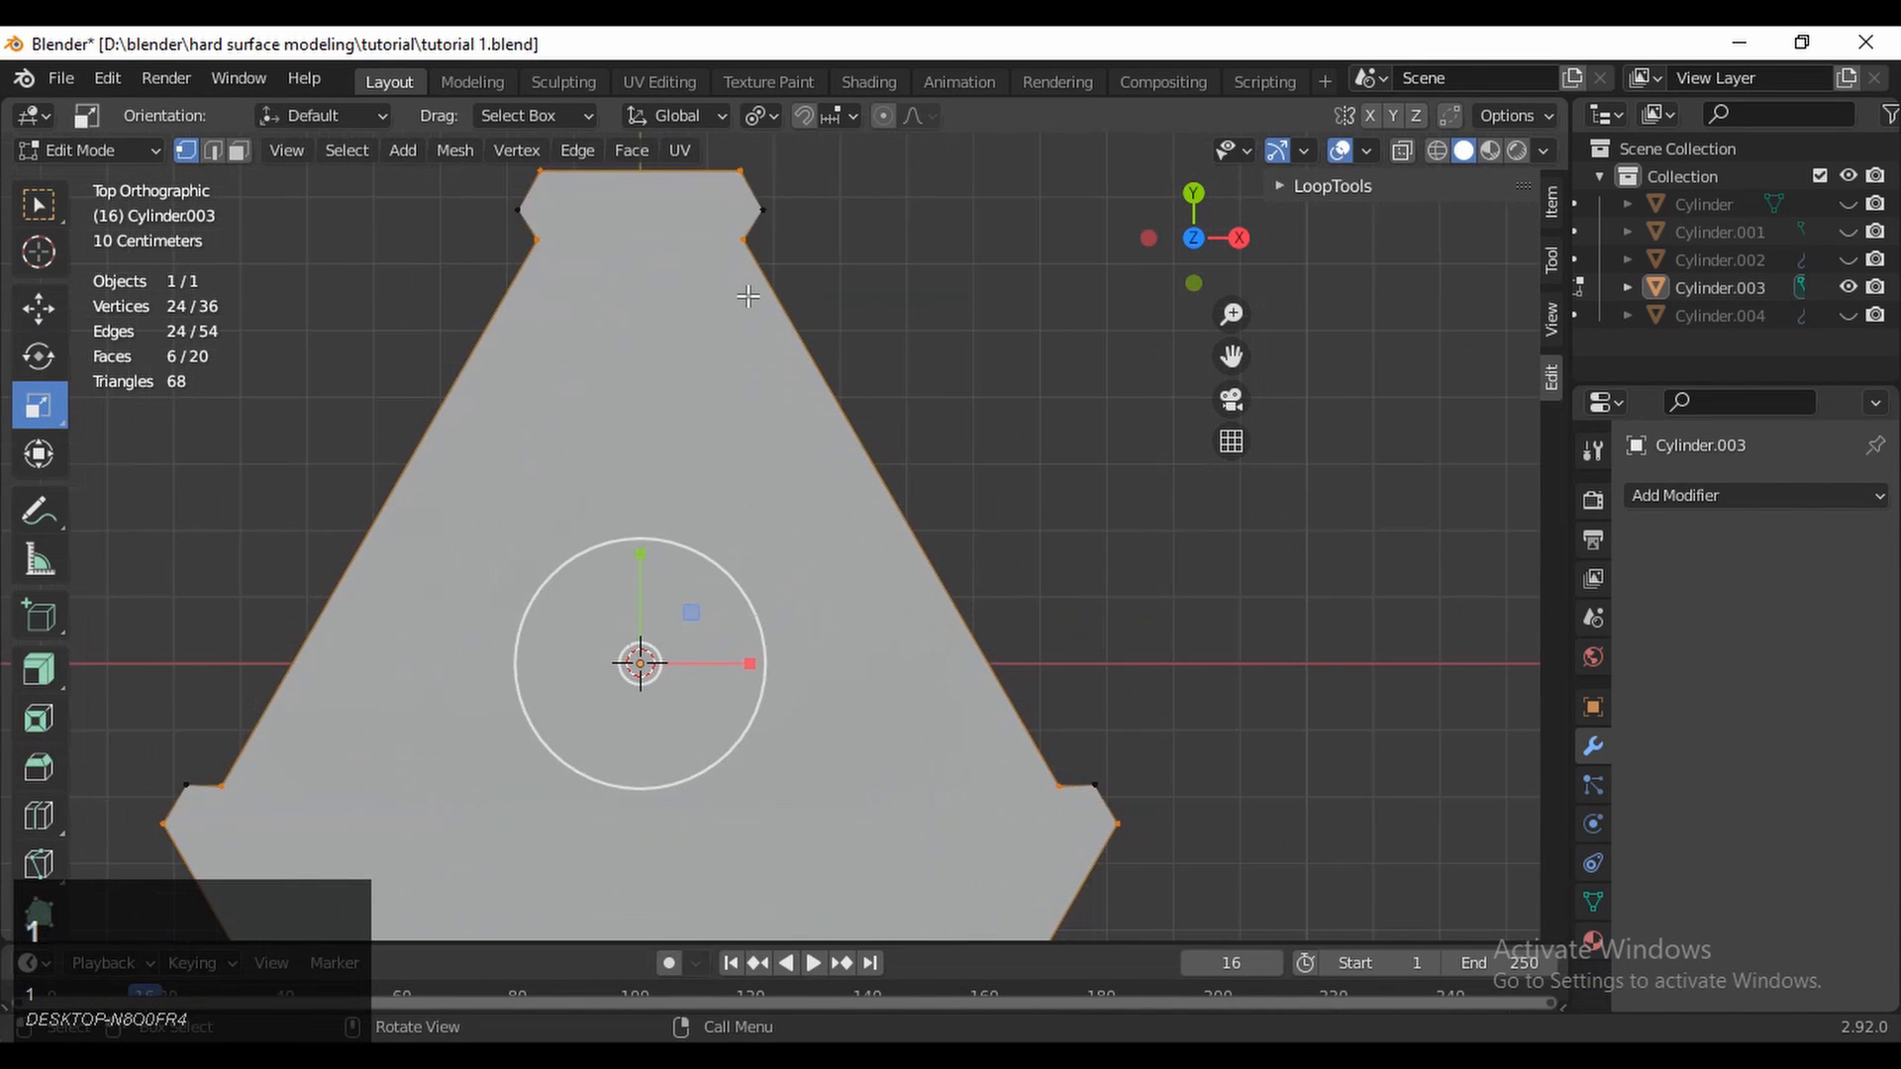
pyautogui.click(725, 244)
pyautogui.keyDown('shift'); pyautogui.click(542, 243); pyautogui.keyUp('shift')
# Delete only the bottom face of the plate
pyautogui.moveTo(658, 403)
pyautogui.mouseDown(button='middle')
pyautogui.moveTo(696, 187)
pyautogui.moveTo(688, 536)
pyautogui.moveTo(674, 407)
pyautogui.mouseUp(button='middle')
pyautogui.press('3')
pyautogui.moveTo(667, 490); pyautogui.dragTo(719, 188, button='middle')
pyautogui.click(745, 505)
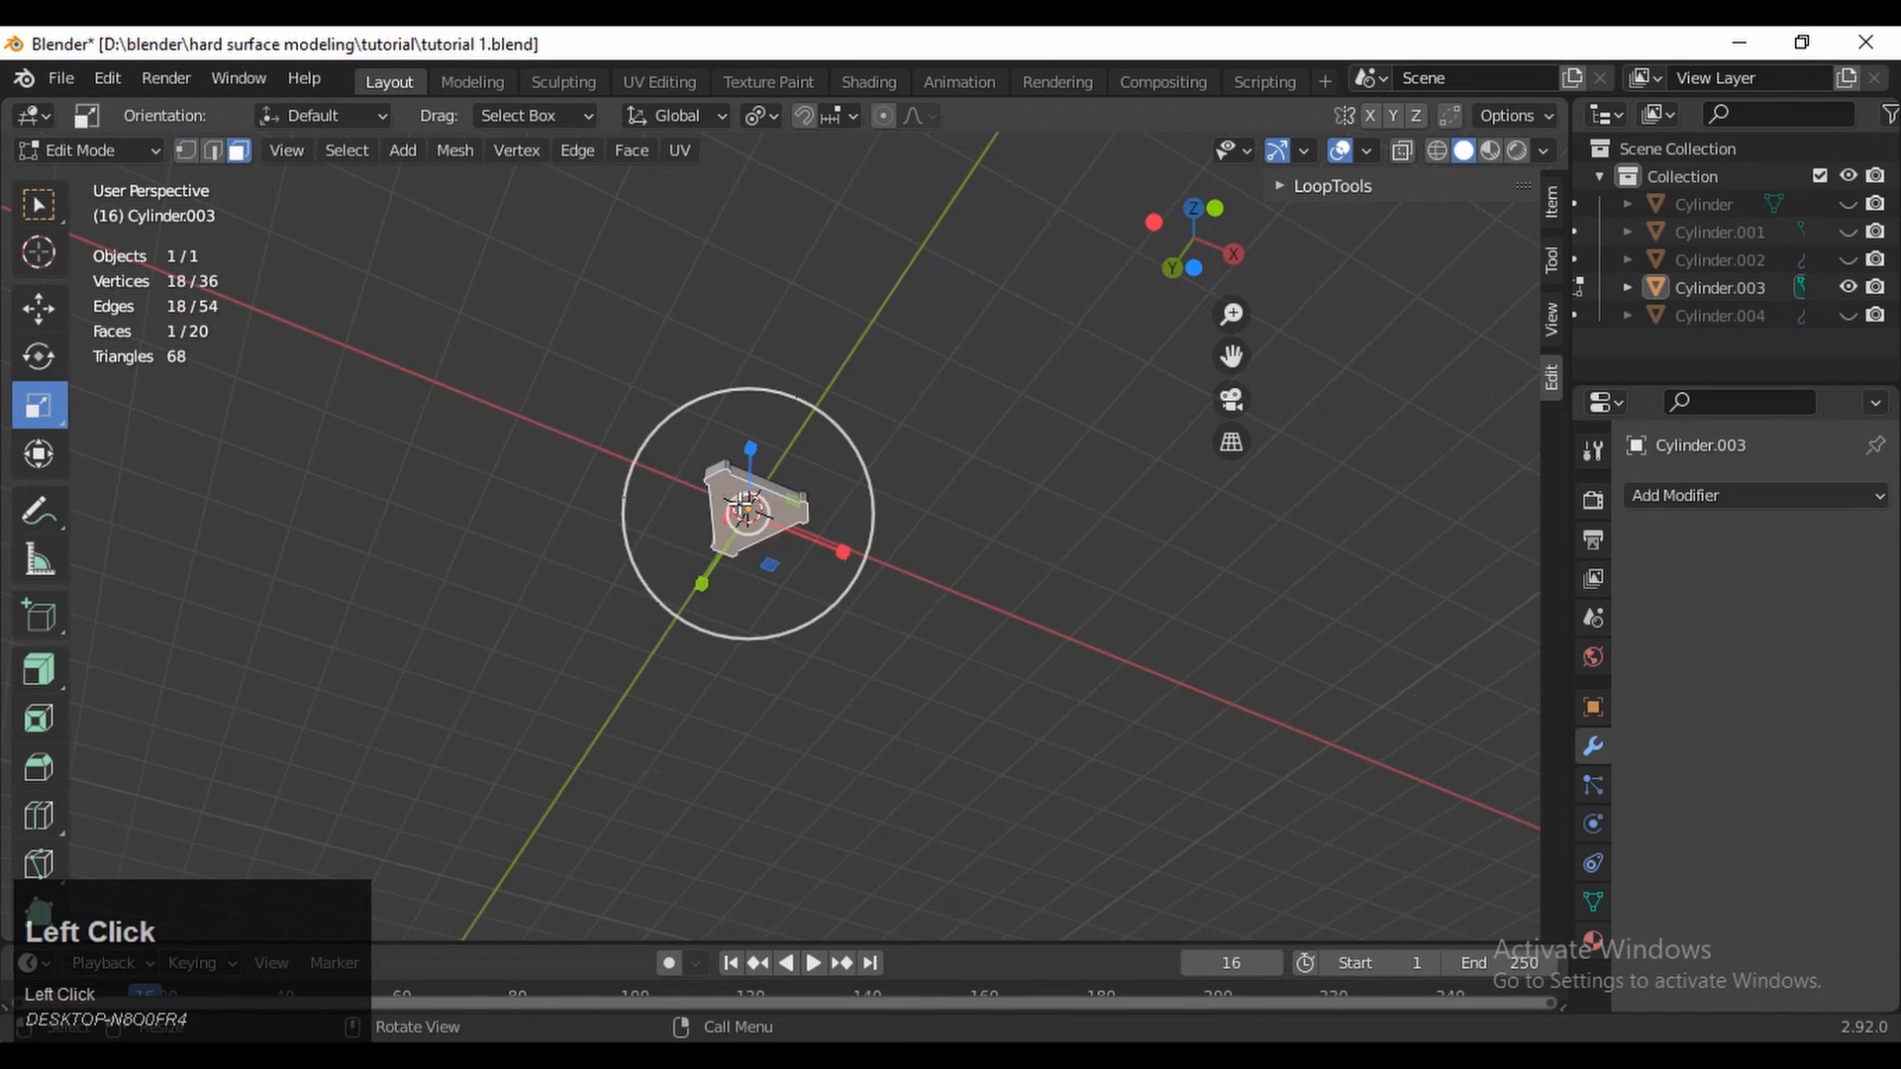
pyautogui.press('x')
pyautogui.click(742, 505)
# Undo the deletion of the plate's bottom face
pyautogui.moveTo(754, 513); pyautogui.dragTo(810, 619, button='middle')
pyautogui.keyDown('ctrl'); pyautogui.moveTo(810, 619); pyautogui.dragTo(739, 299, button='middle'); pyautogui.keyUp('ctrl')
pyautogui.hotkey('ctrl', 'z')
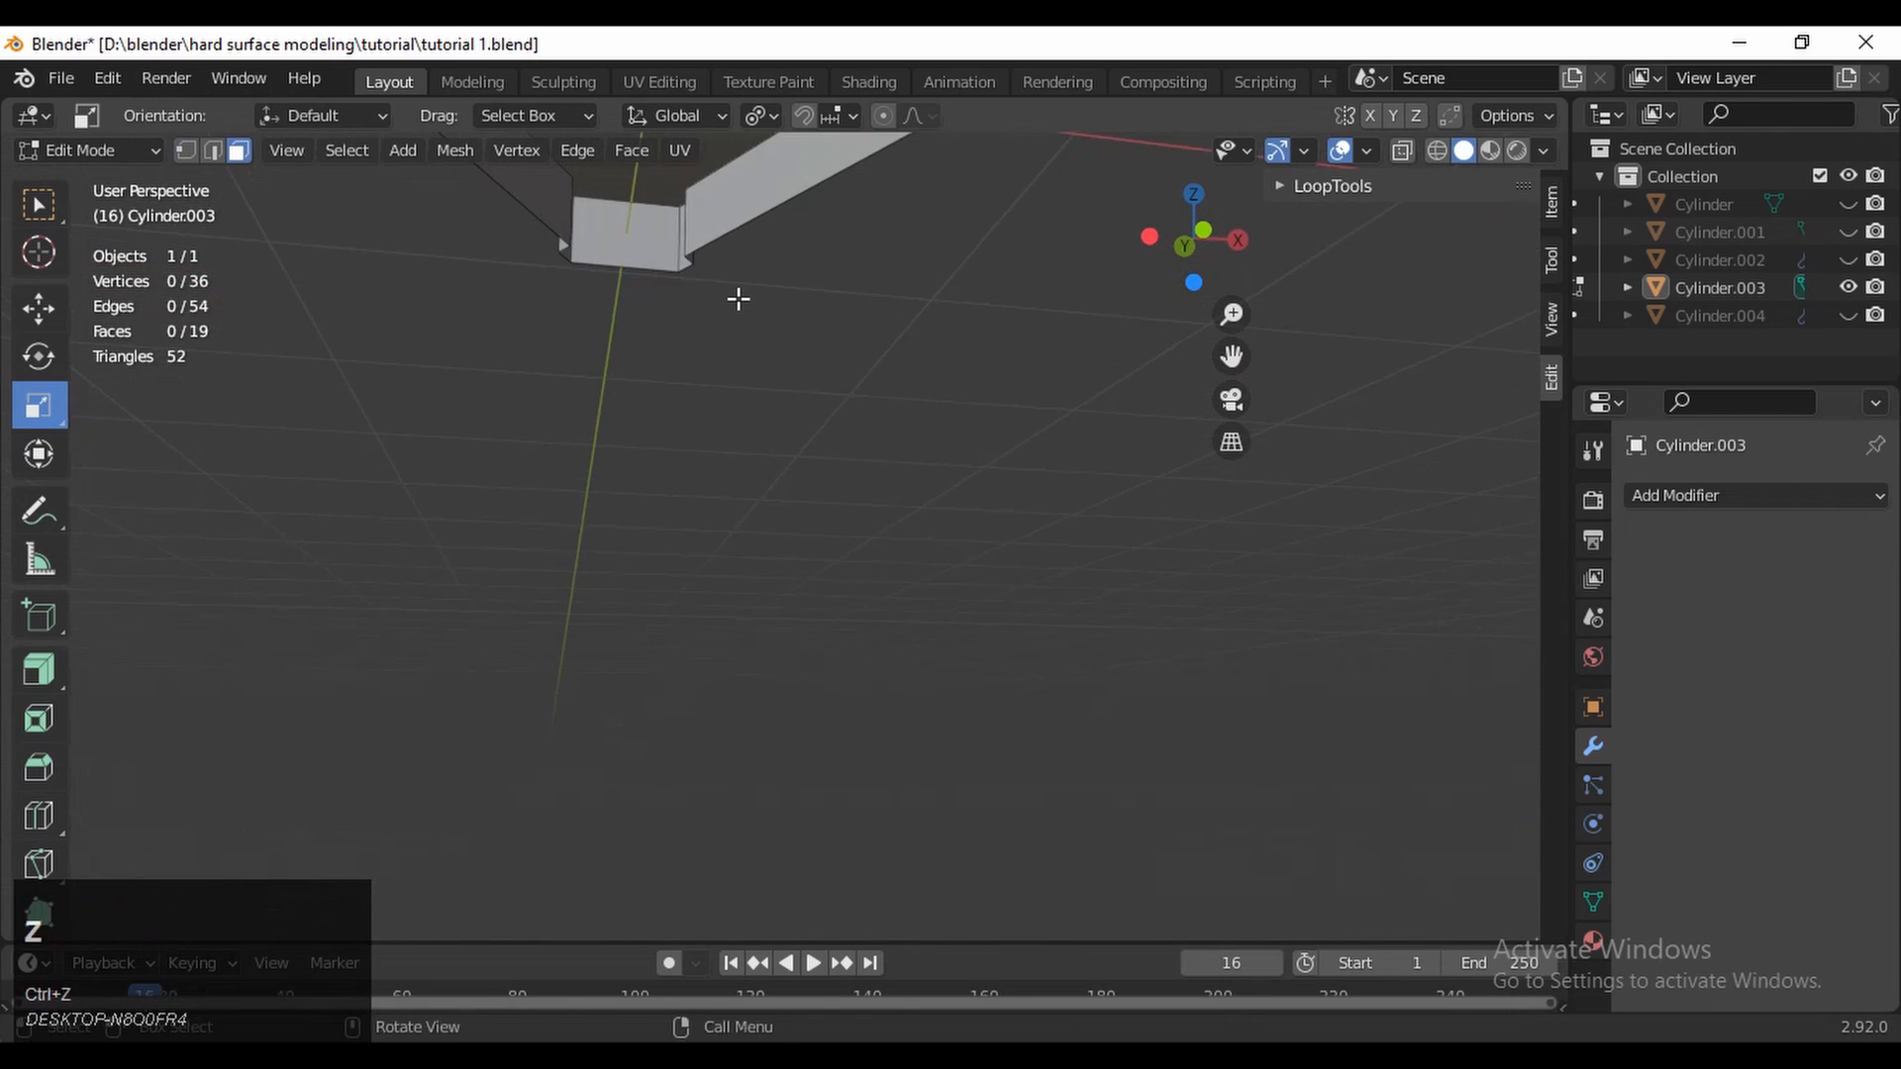
pyautogui.keyDown('shift'); pyautogui.moveTo(788, 469); pyautogui.dragTo(808, 665, button='middle'); pyautogui.keyUp('shift')
pyautogui.hotkey('ctrl', 'z')
# Delete the vertices of the plate's bottom face so that only the flat top face is kept
pyautogui.keyDown('ctrl'); pyautogui.moveTo(796, 358); pyautogui.dragTo(836, 454, button='middle'); pyautogui.keyUp('ctrl')
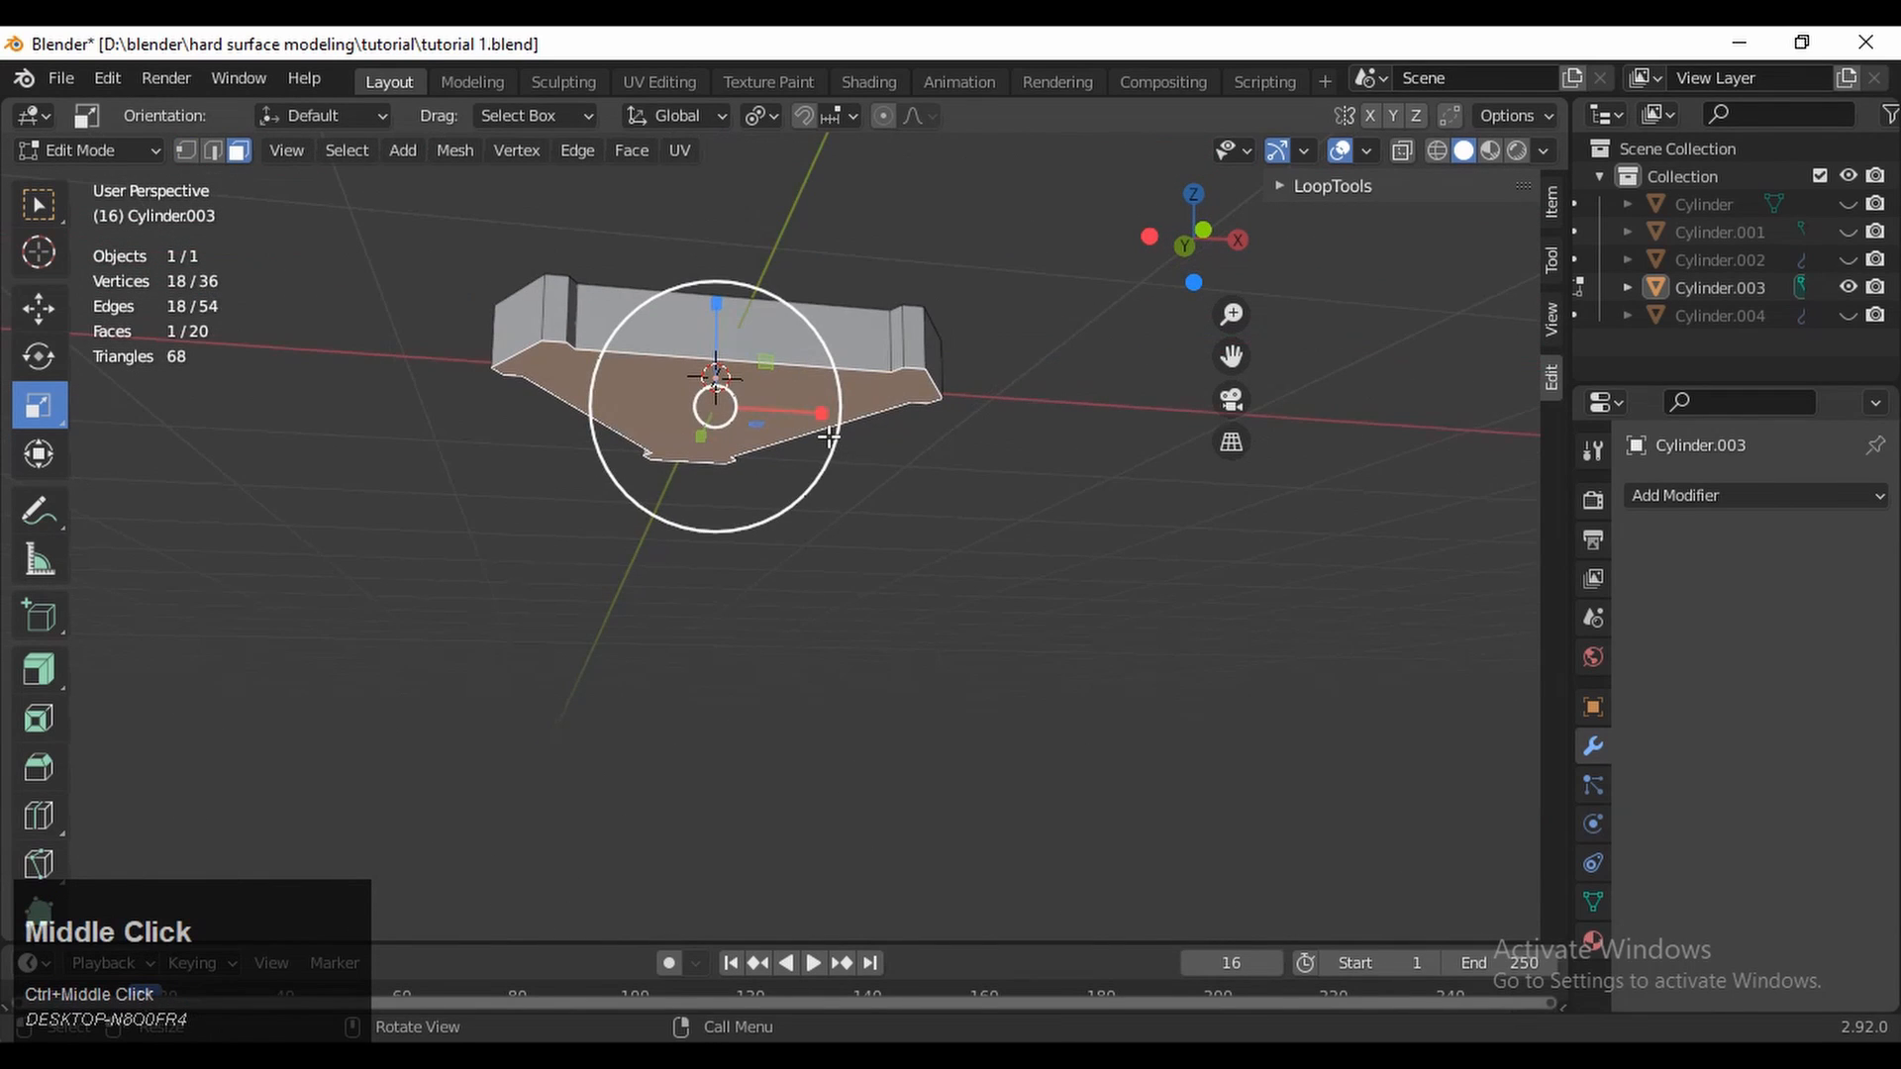
pyautogui.press('x')
pyautogui.click(806, 380)
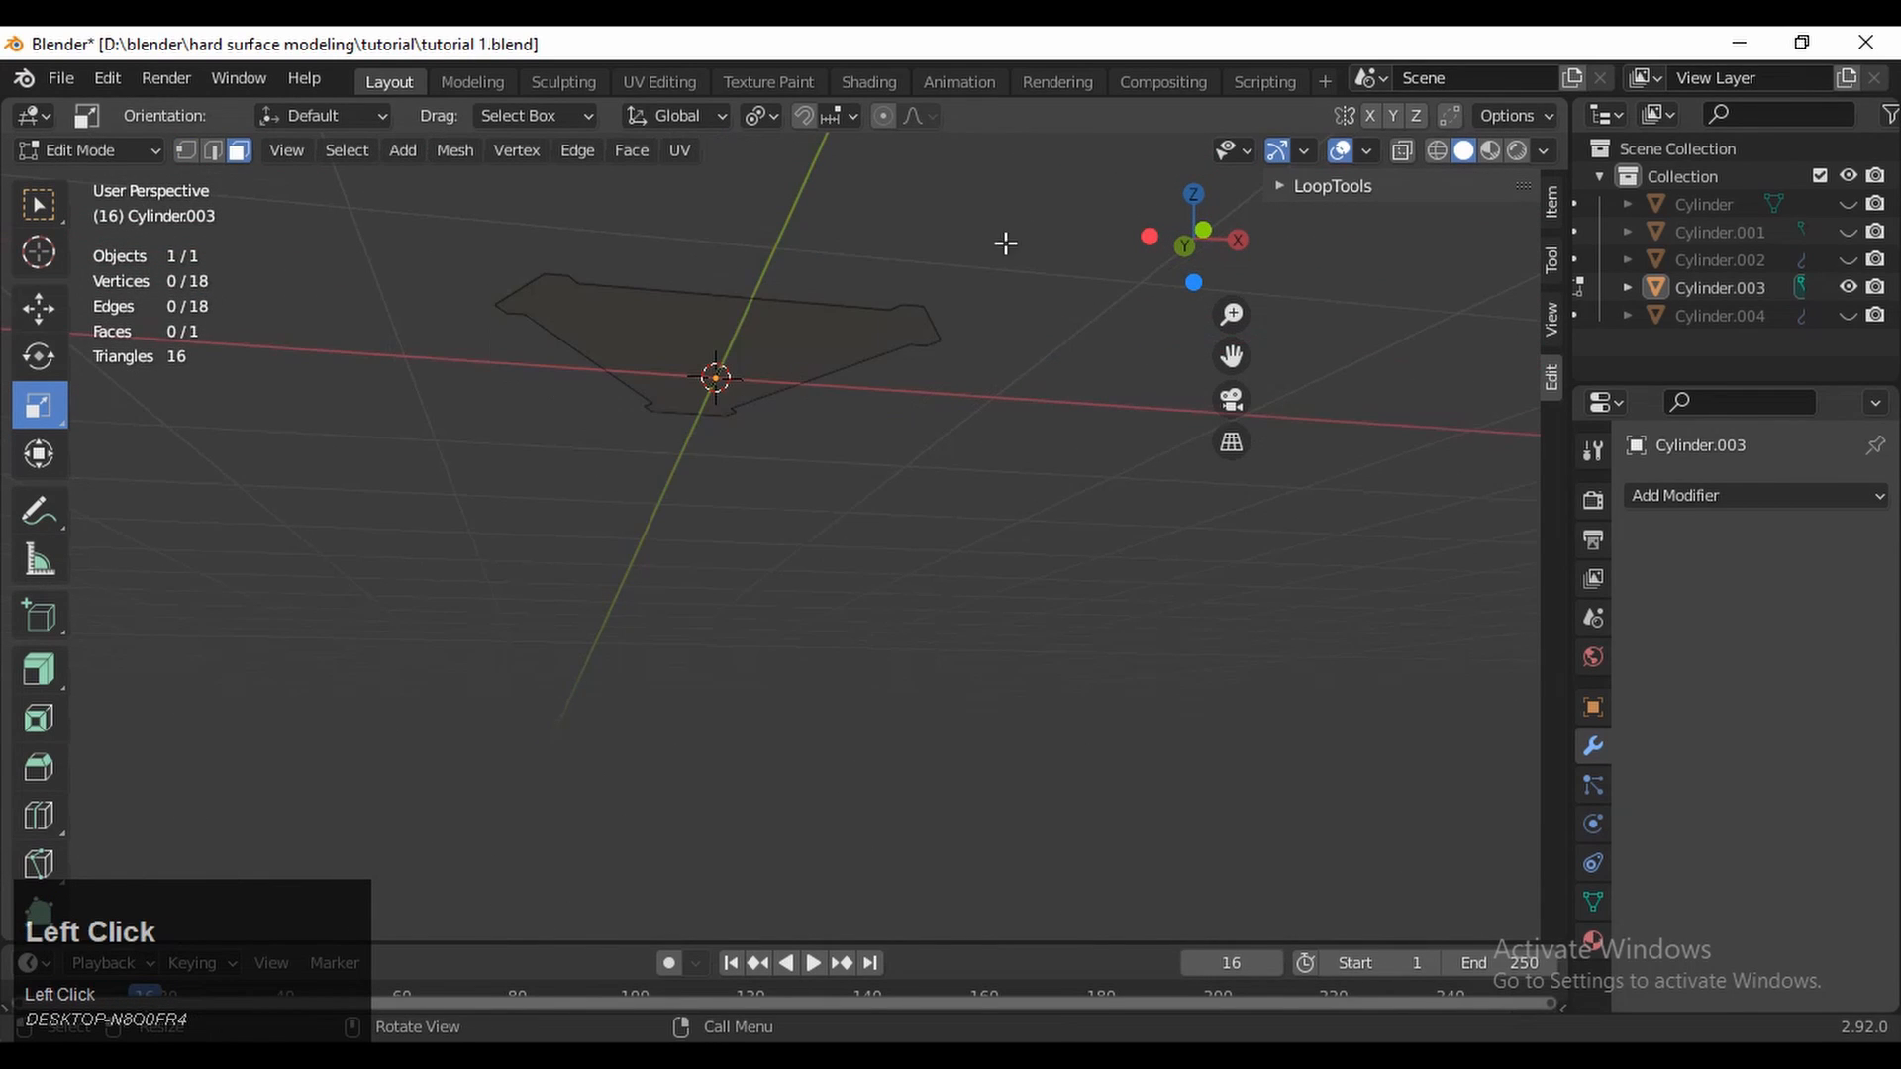
# In top view, join the two inner notch vertices at the plate's upper corner using Connect Vertex Pairs
pyautogui.click(1199, 188)
pyautogui.keyDown('shift'); pyautogui.moveTo(751, 275); pyautogui.dragTo(704, 534, button='middle'); pyautogui.keyUp('shift')
pyautogui.press('1')
pyautogui.moveTo(774, 293); pyautogui.dragTo(642, 323)
pyautogui.rightClick(749, 299)
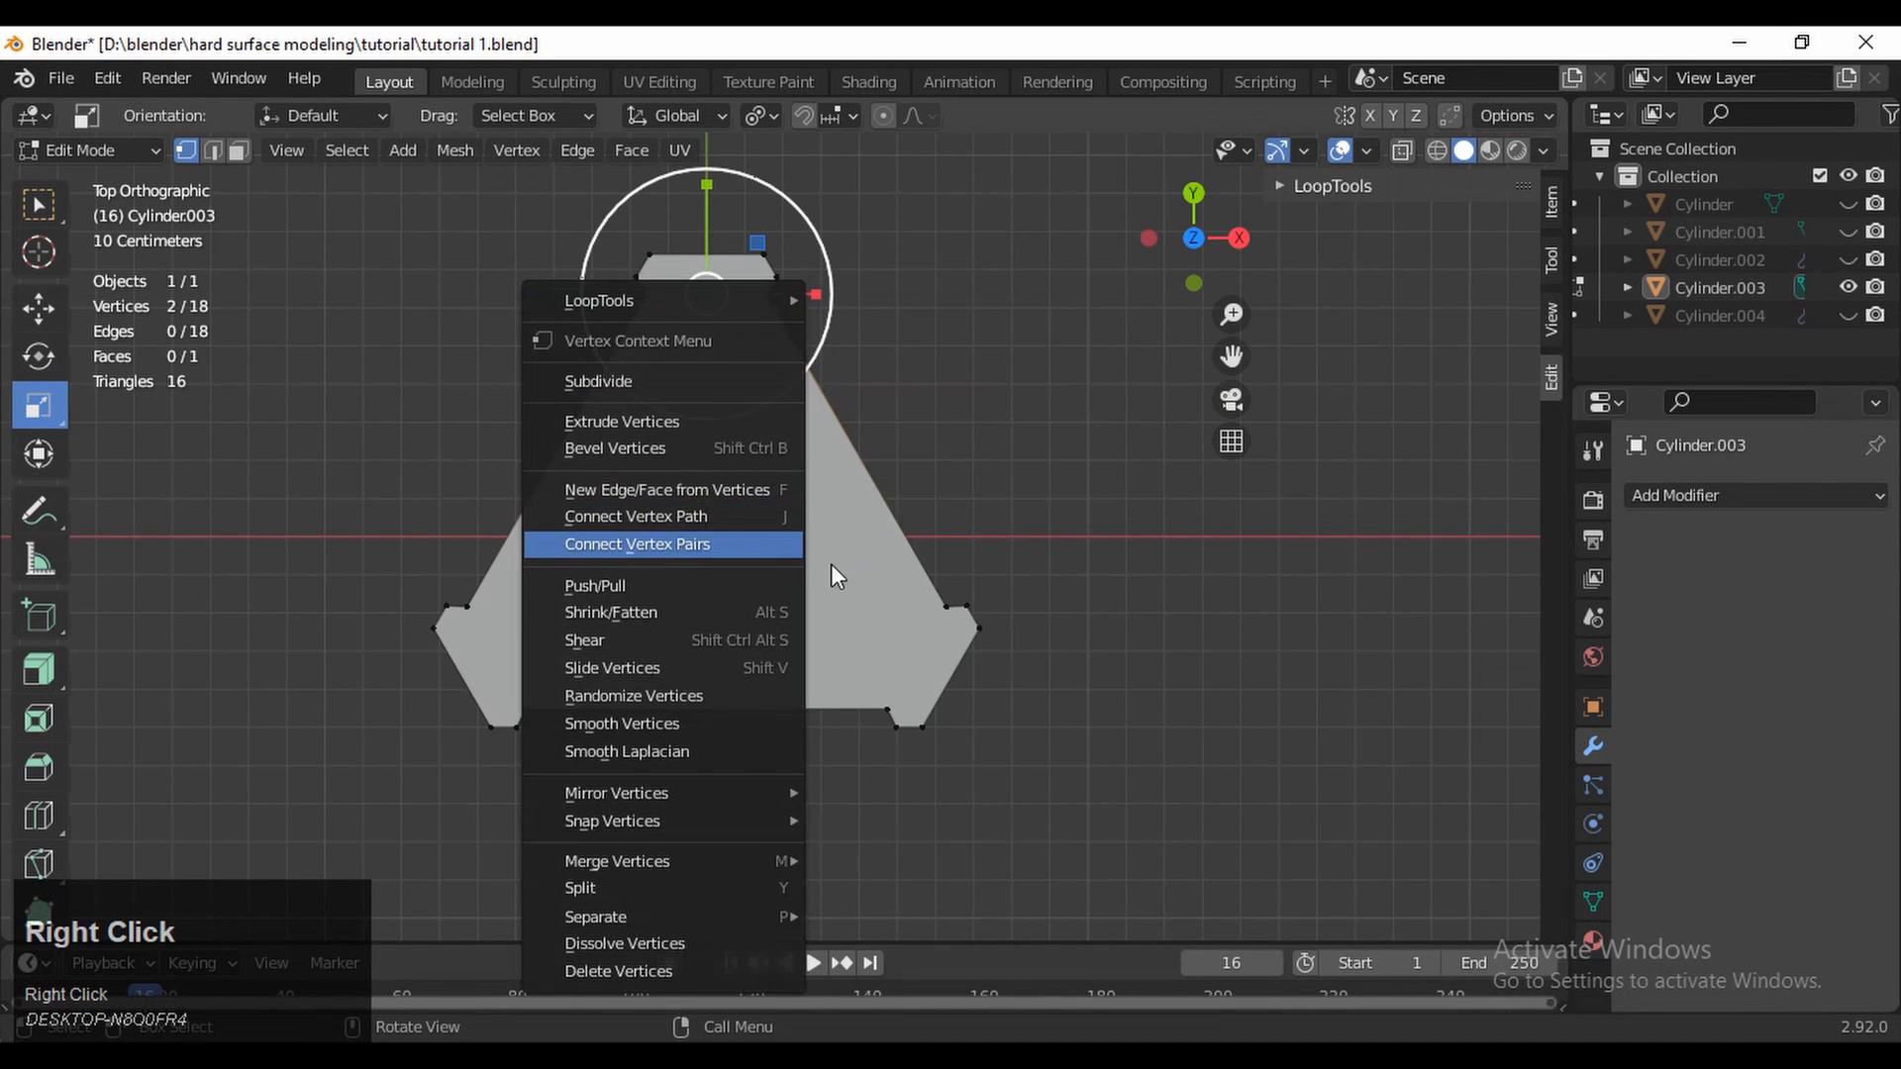
pyautogui.click(778, 545)
# Connect the inner notch vertex pairs across the plate's lower-right and lower-left corners with an edge each
pyautogui.press('c')
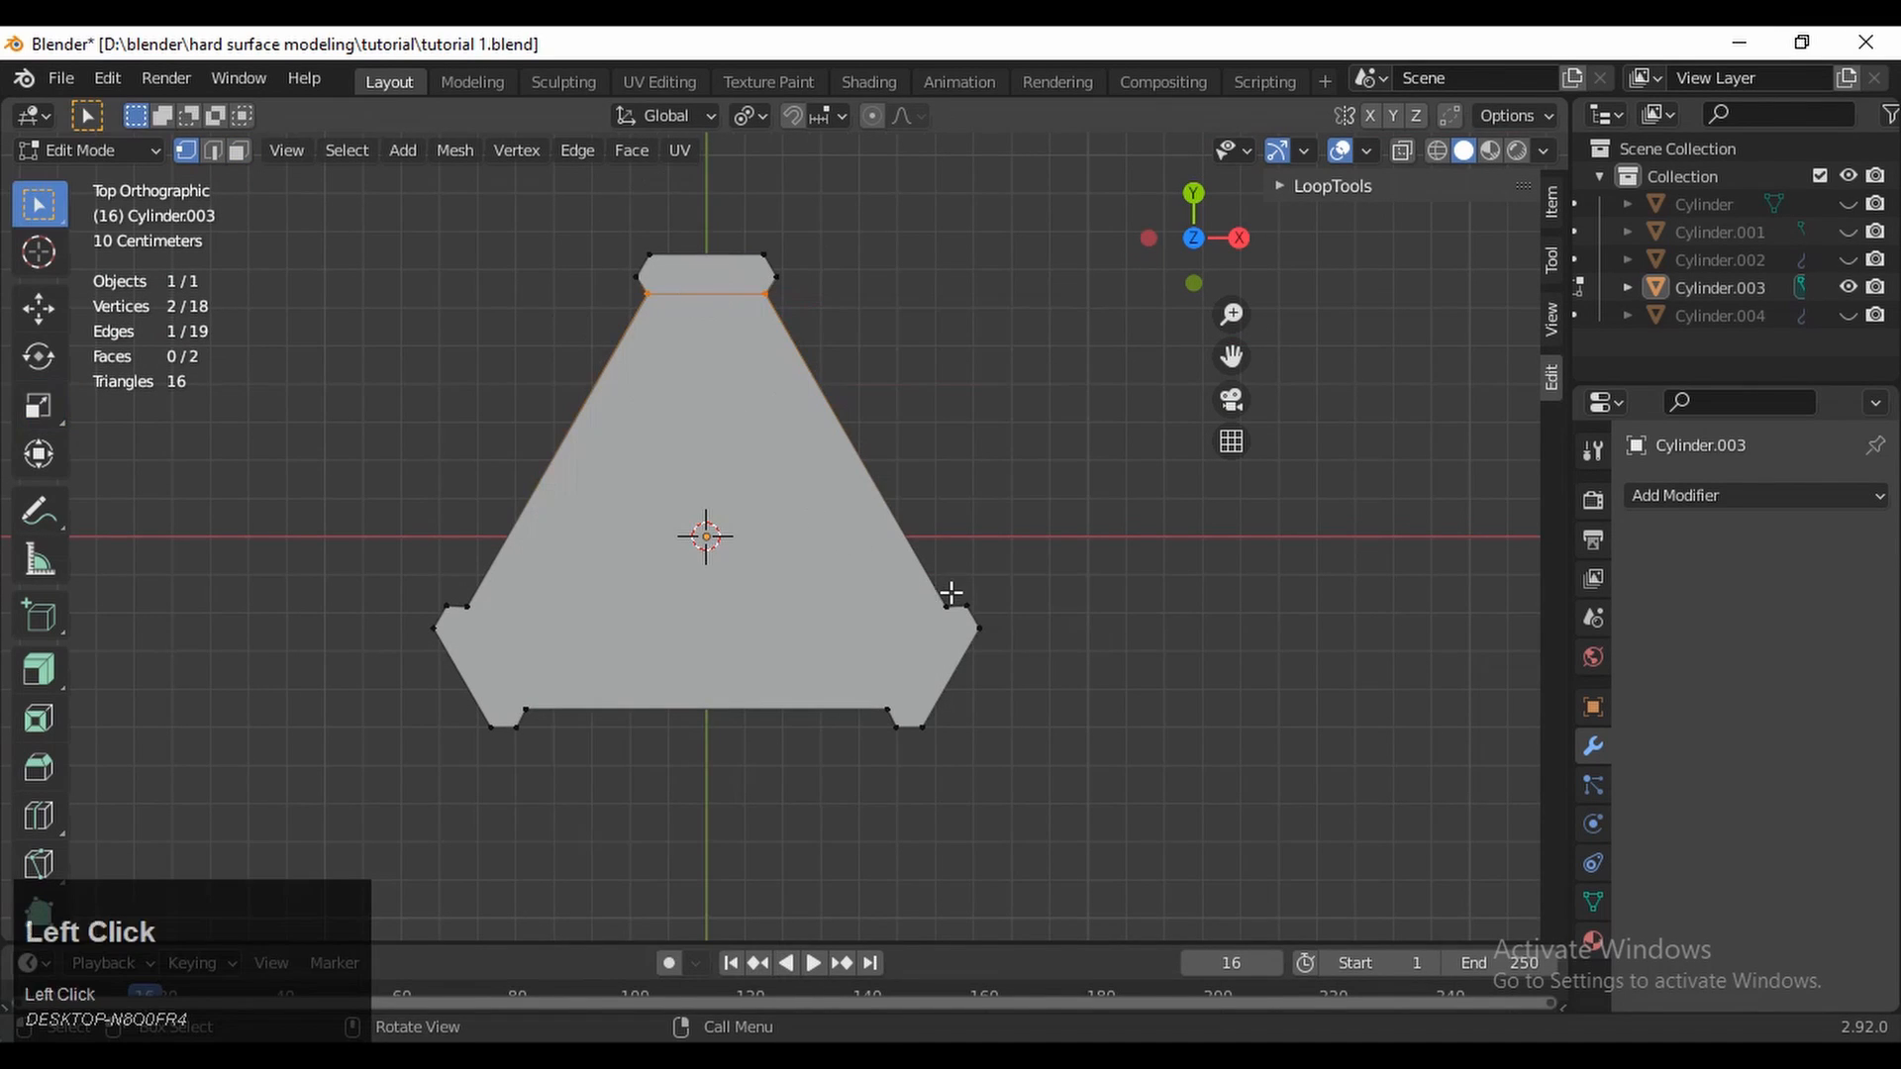
pyautogui.click(947, 600)
pyautogui.keyDown('shift'); pyautogui.click(884, 703); pyautogui.keyUp('shift')
pyautogui.rightClick(862, 699)
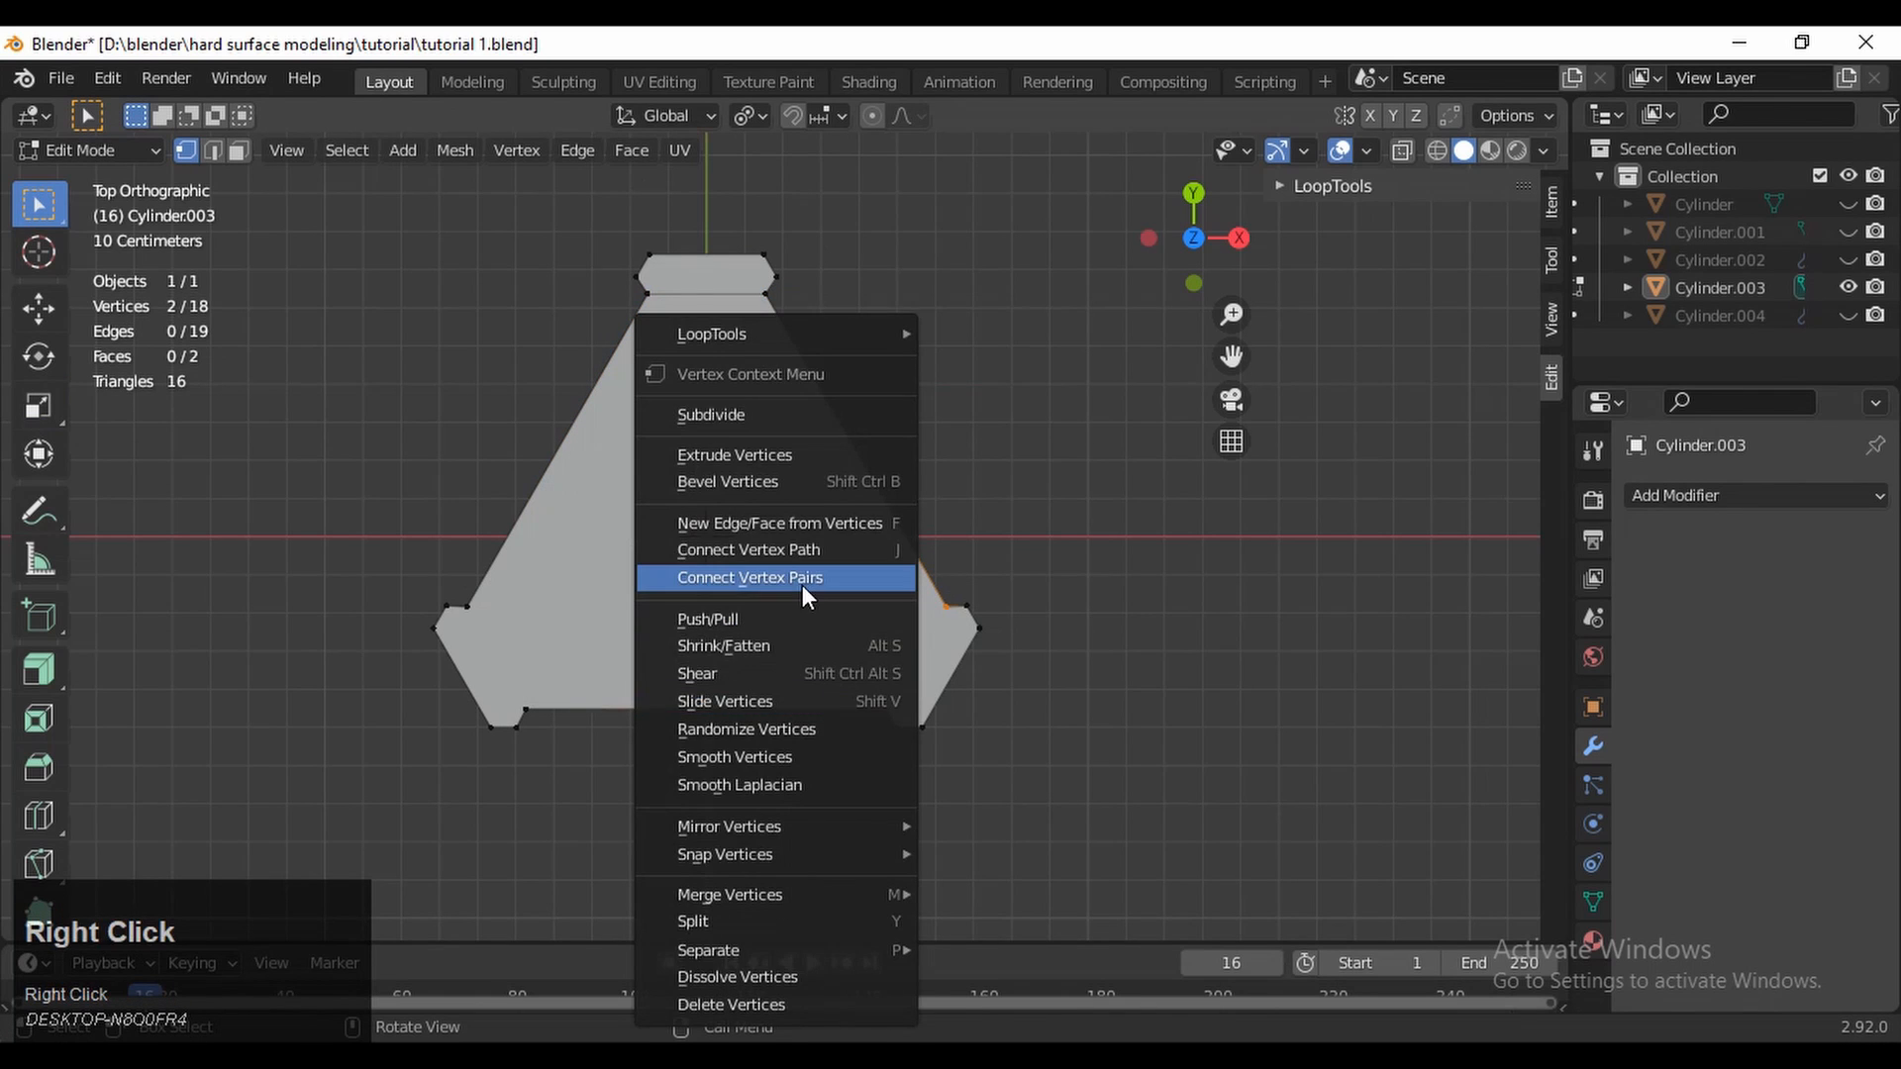
pyautogui.click(802, 578)
pyautogui.click(464, 603)
pyautogui.rightClick(506, 691)
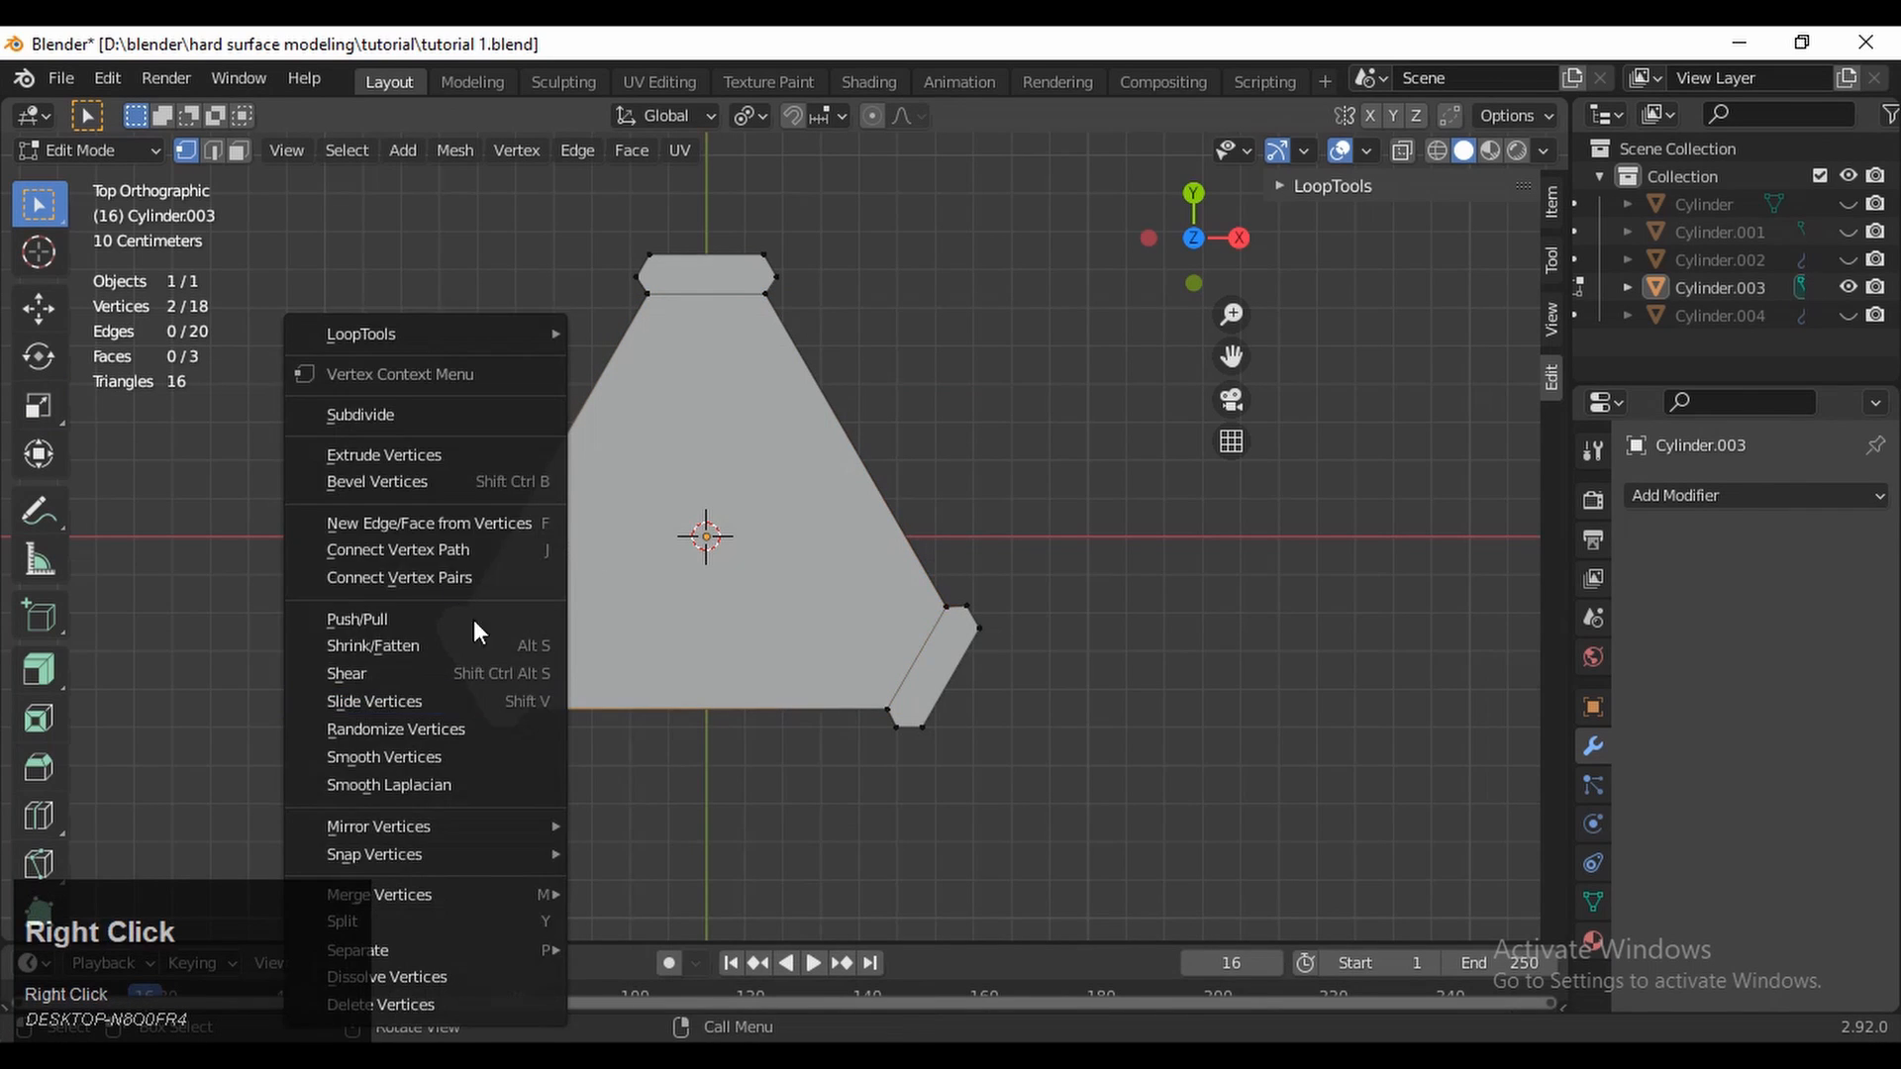
pyautogui.click(513, 559)
# Add a centred single loop cut on each of the face's three long sides to place midpoint vertices
pyautogui.hotkey('ctrl', 'e')
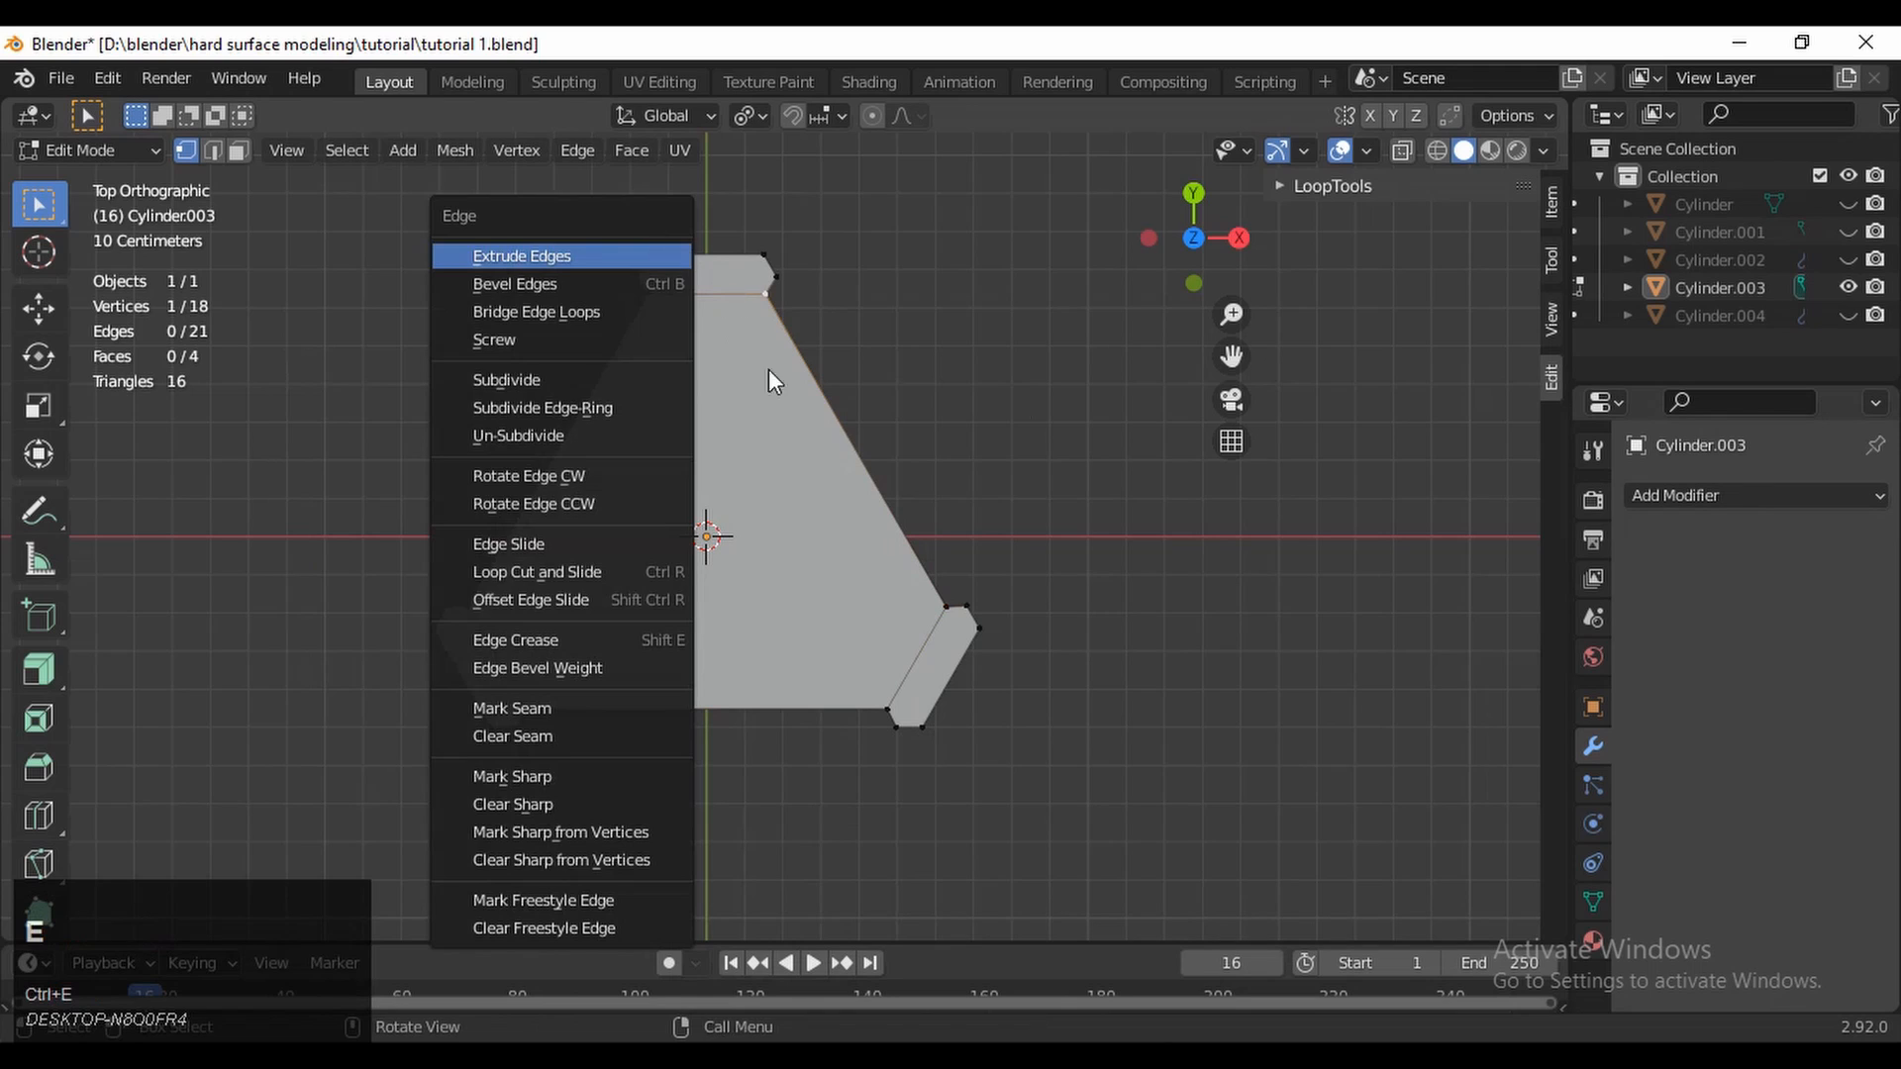
pyautogui.click(794, 604)
pyautogui.hotkey('ctrl', 'r')
pyautogui.click(767, 665)
pyautogui.rightClick(764, 658)
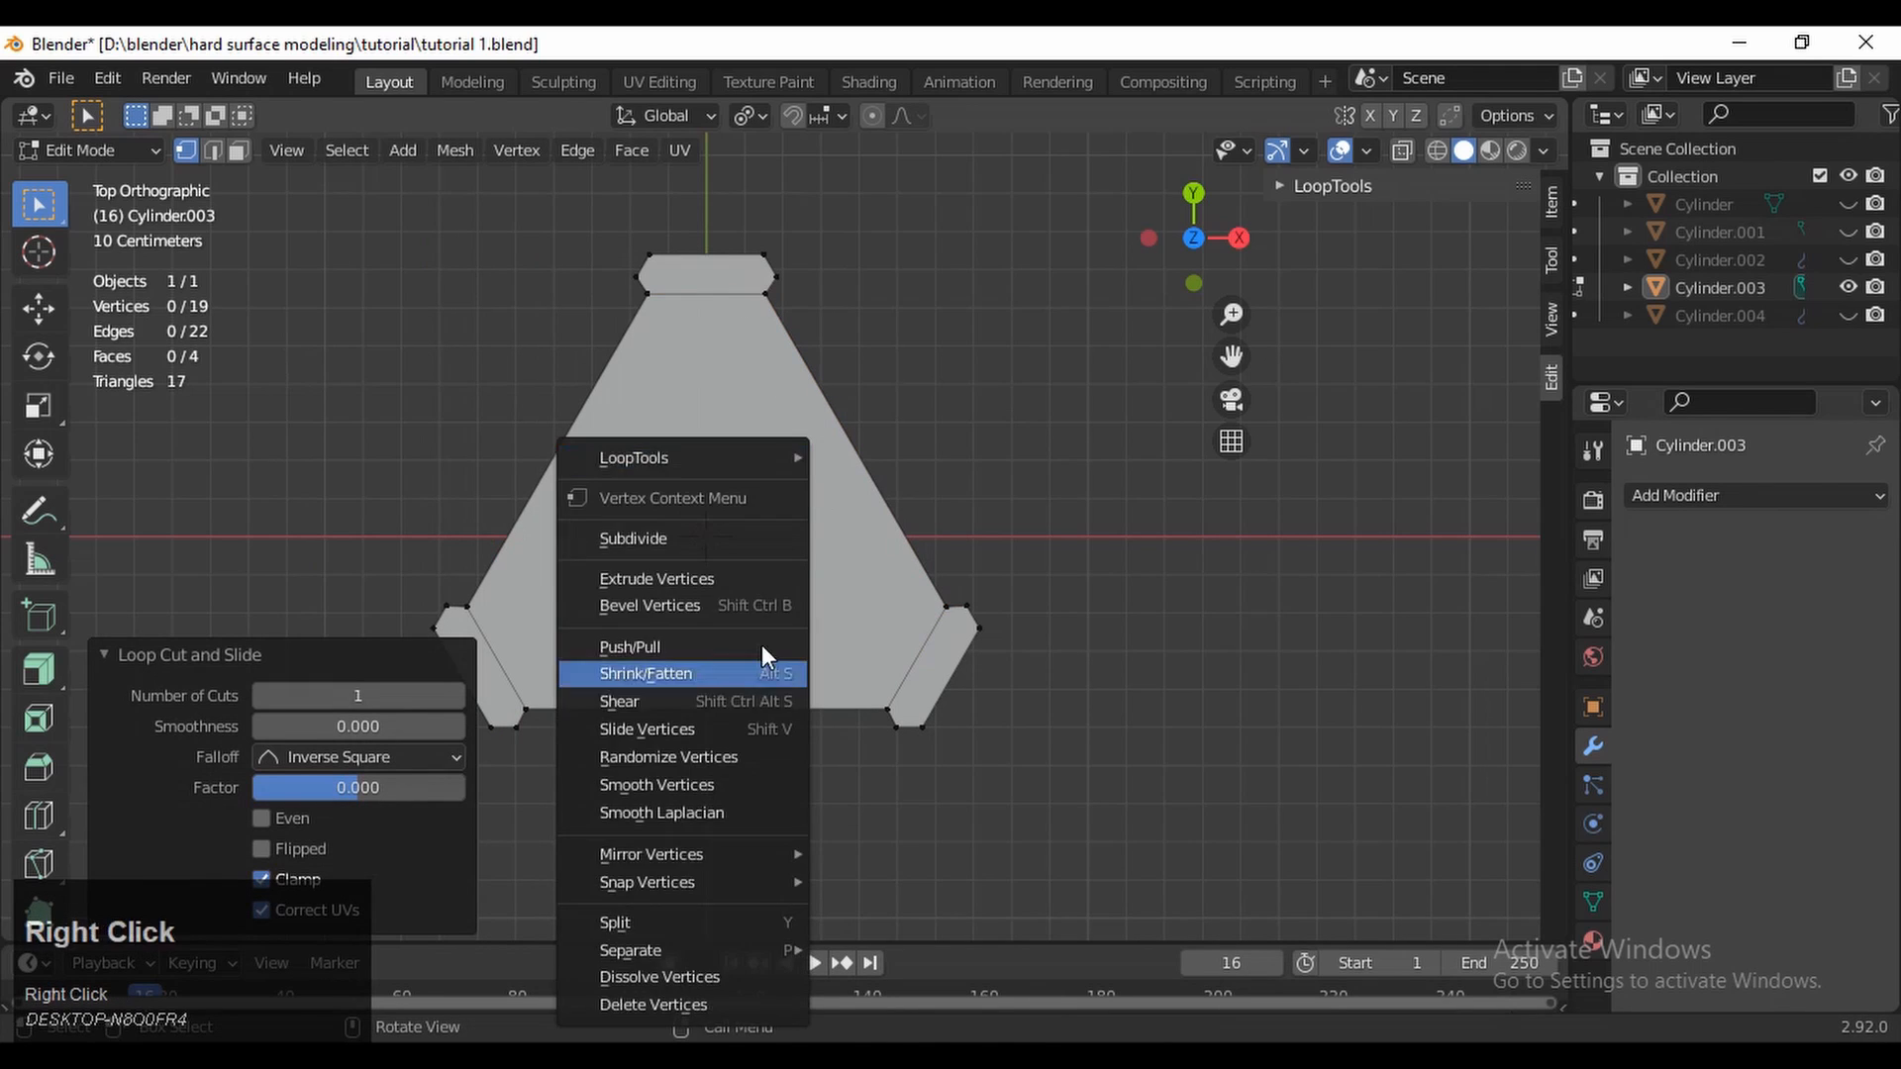
pyautogui.hotkey('ctrl', 'r')
pyautogui.rightClick(849, 452)
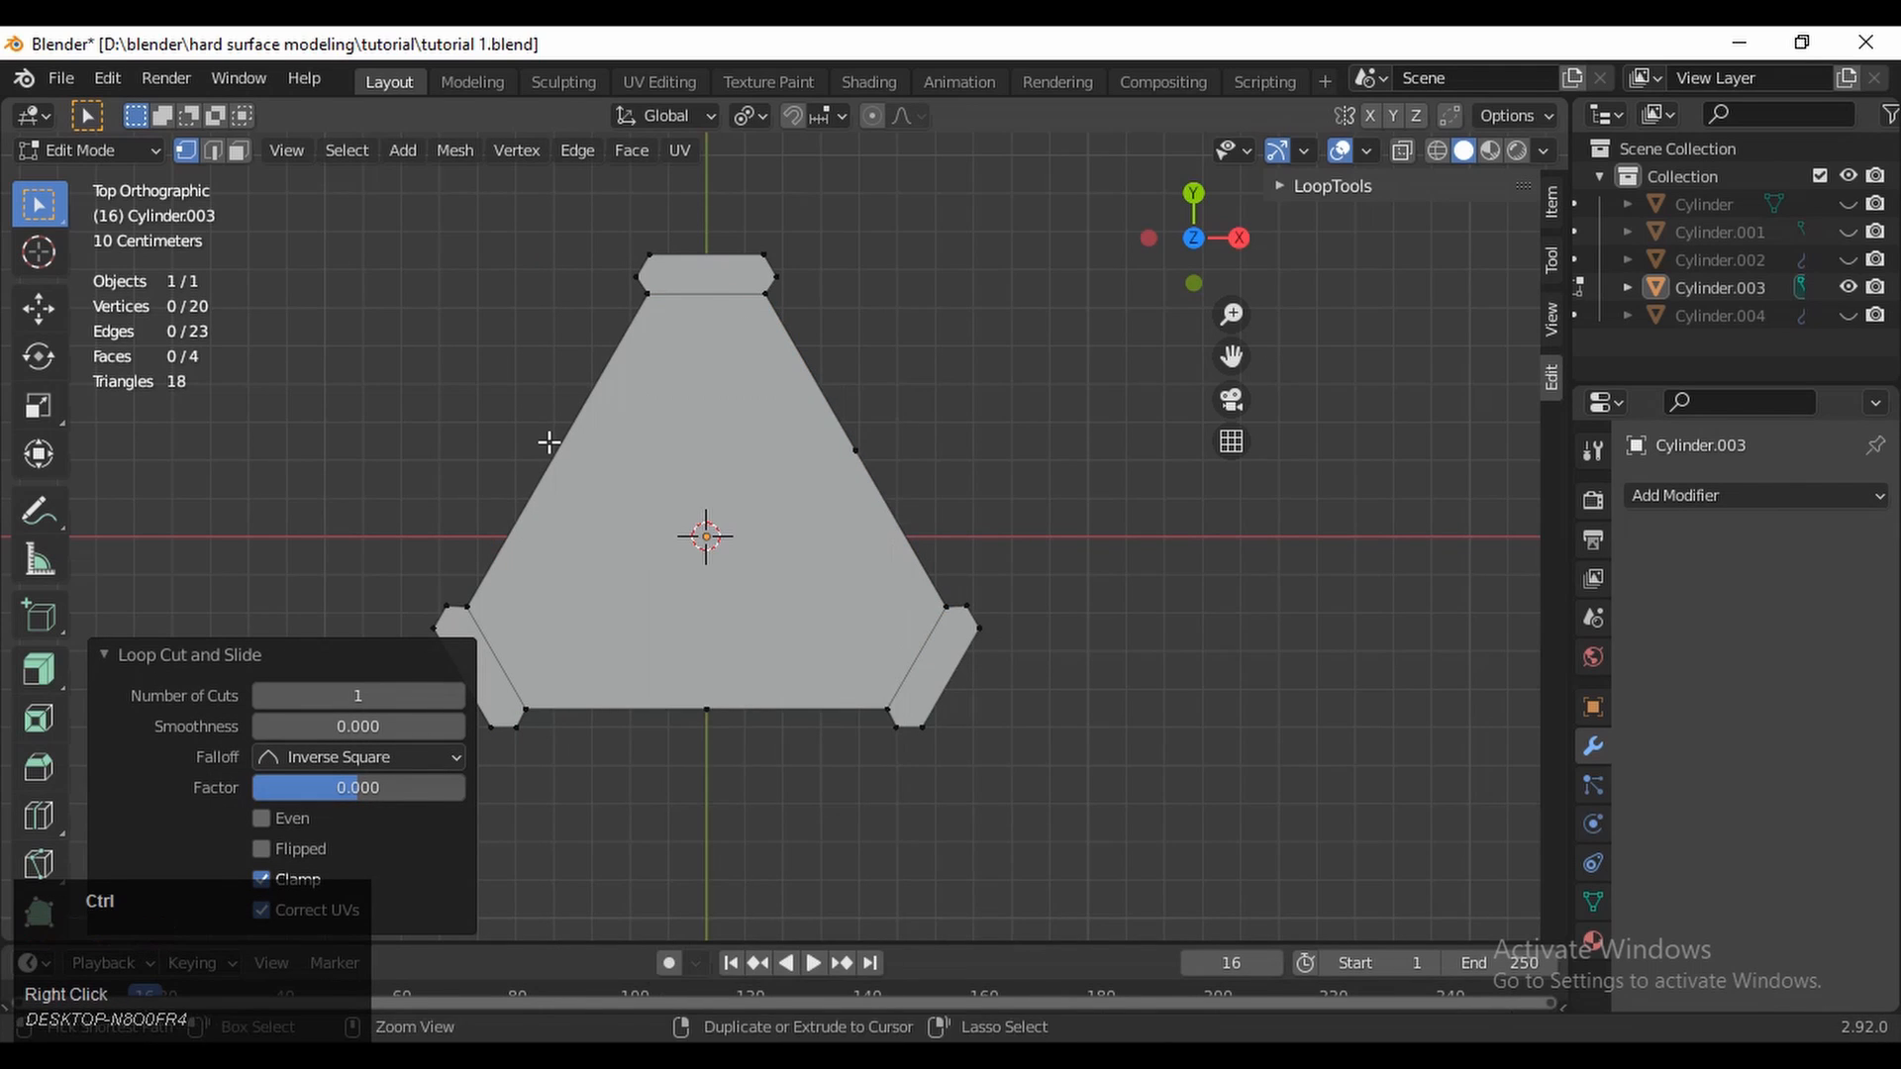
pyautogui.hotkey('ctrl', 'r')
pyautogui.click(555, 448)
pyautogui.rightClick(556, 445)
# Add a centred single loop cut on the outer edge of each of the three corners to place midpoint vertices
pyautogui.hotkey('ctrl', 'r')
pyautogui.click(705, 254)
pyautogui.rightClick(705, 287)
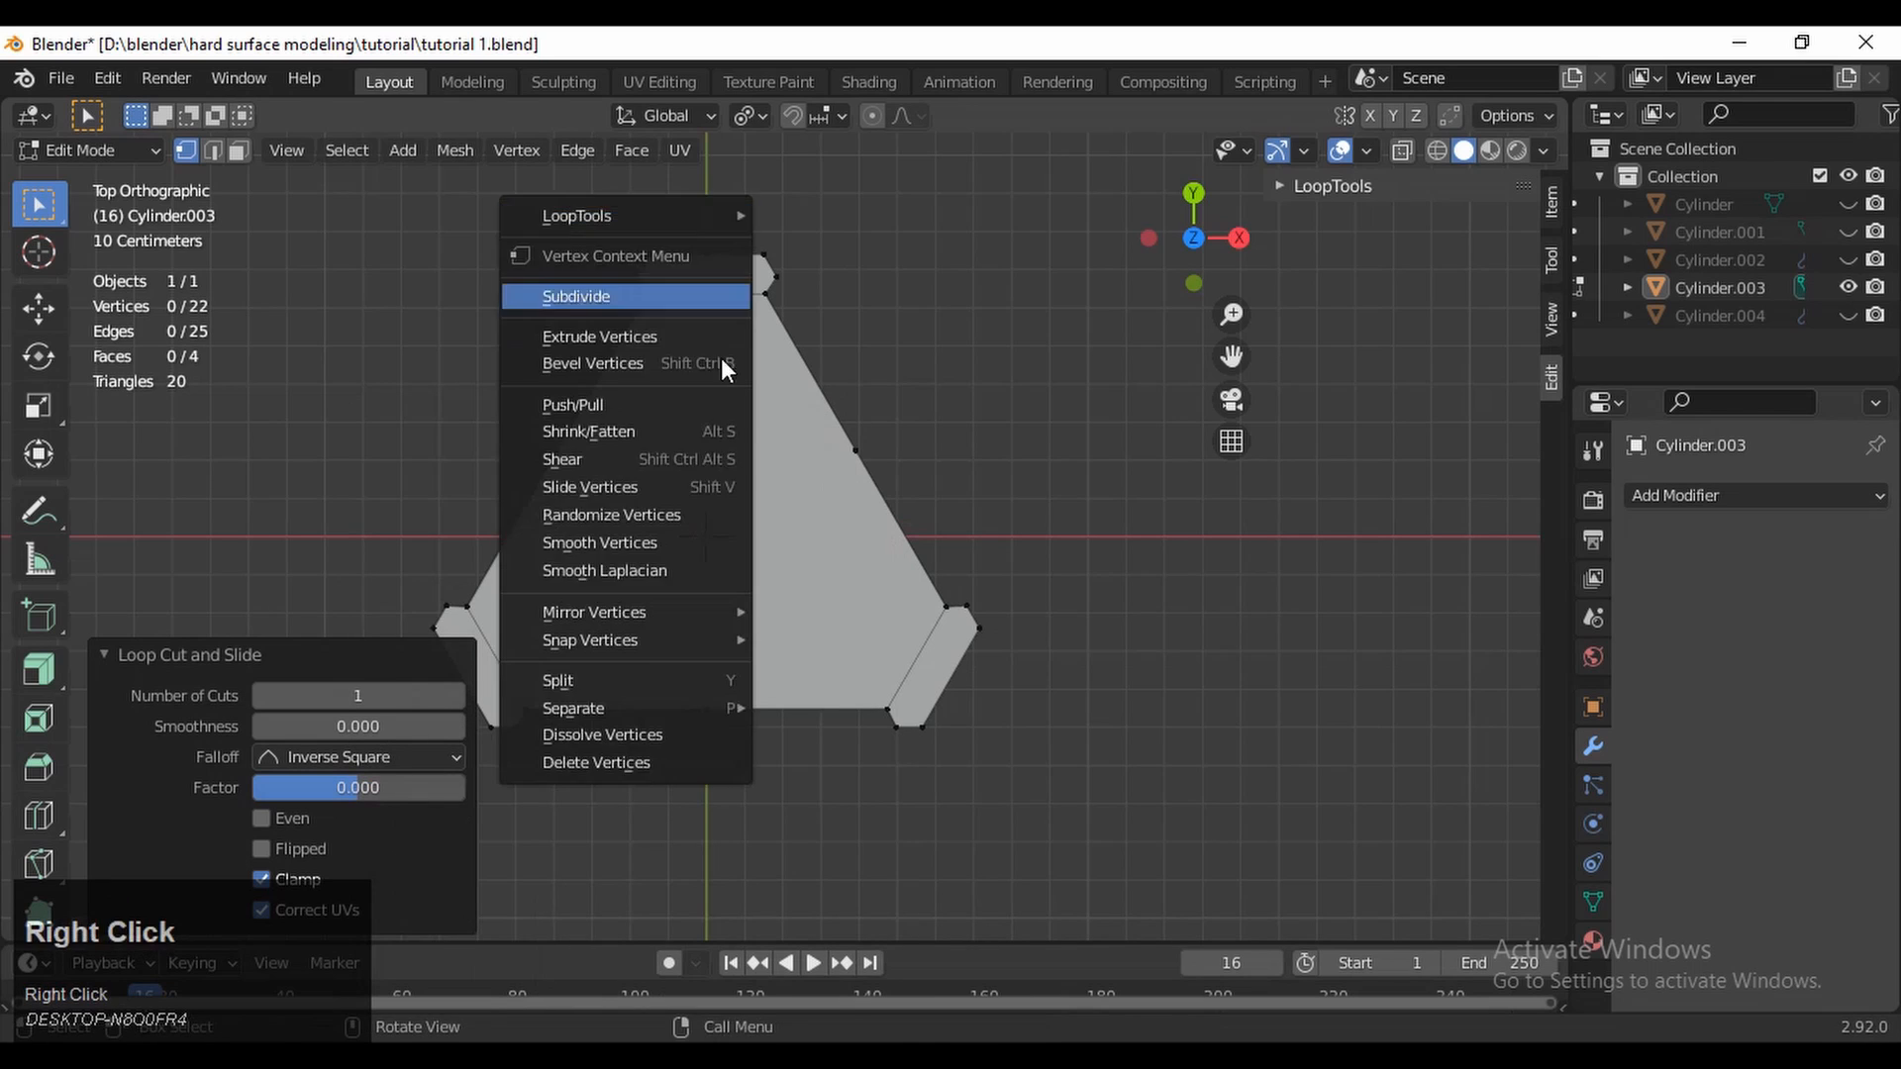
pyautogui.hotkey('ctrl', 'r')
pyautogui.click(948, 662)
pyautogui.rightClick(946, 655)
pyautogui.hotkey('ctrl', 'r')
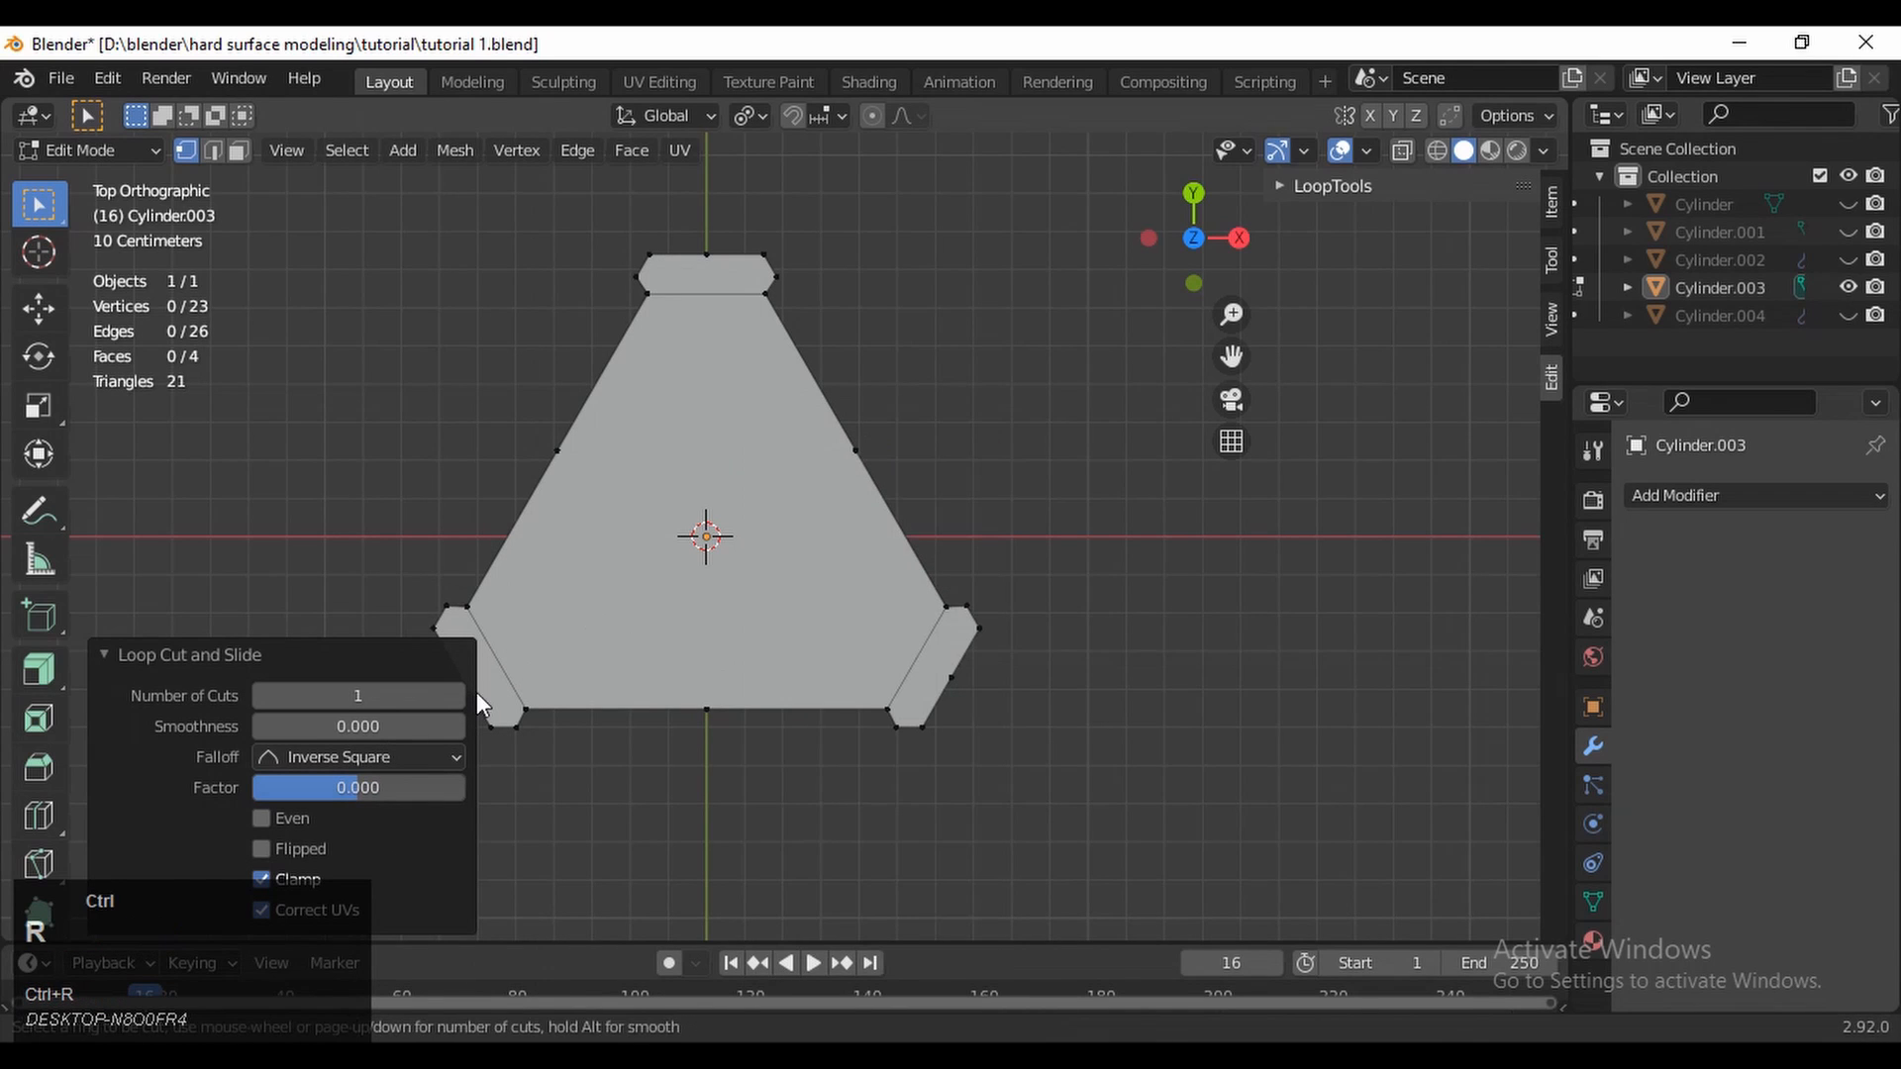
pyautogui.click(139, 661)
pyautogui.hotkey('ctrl', 'r')
pyautogui.click(464, 663)
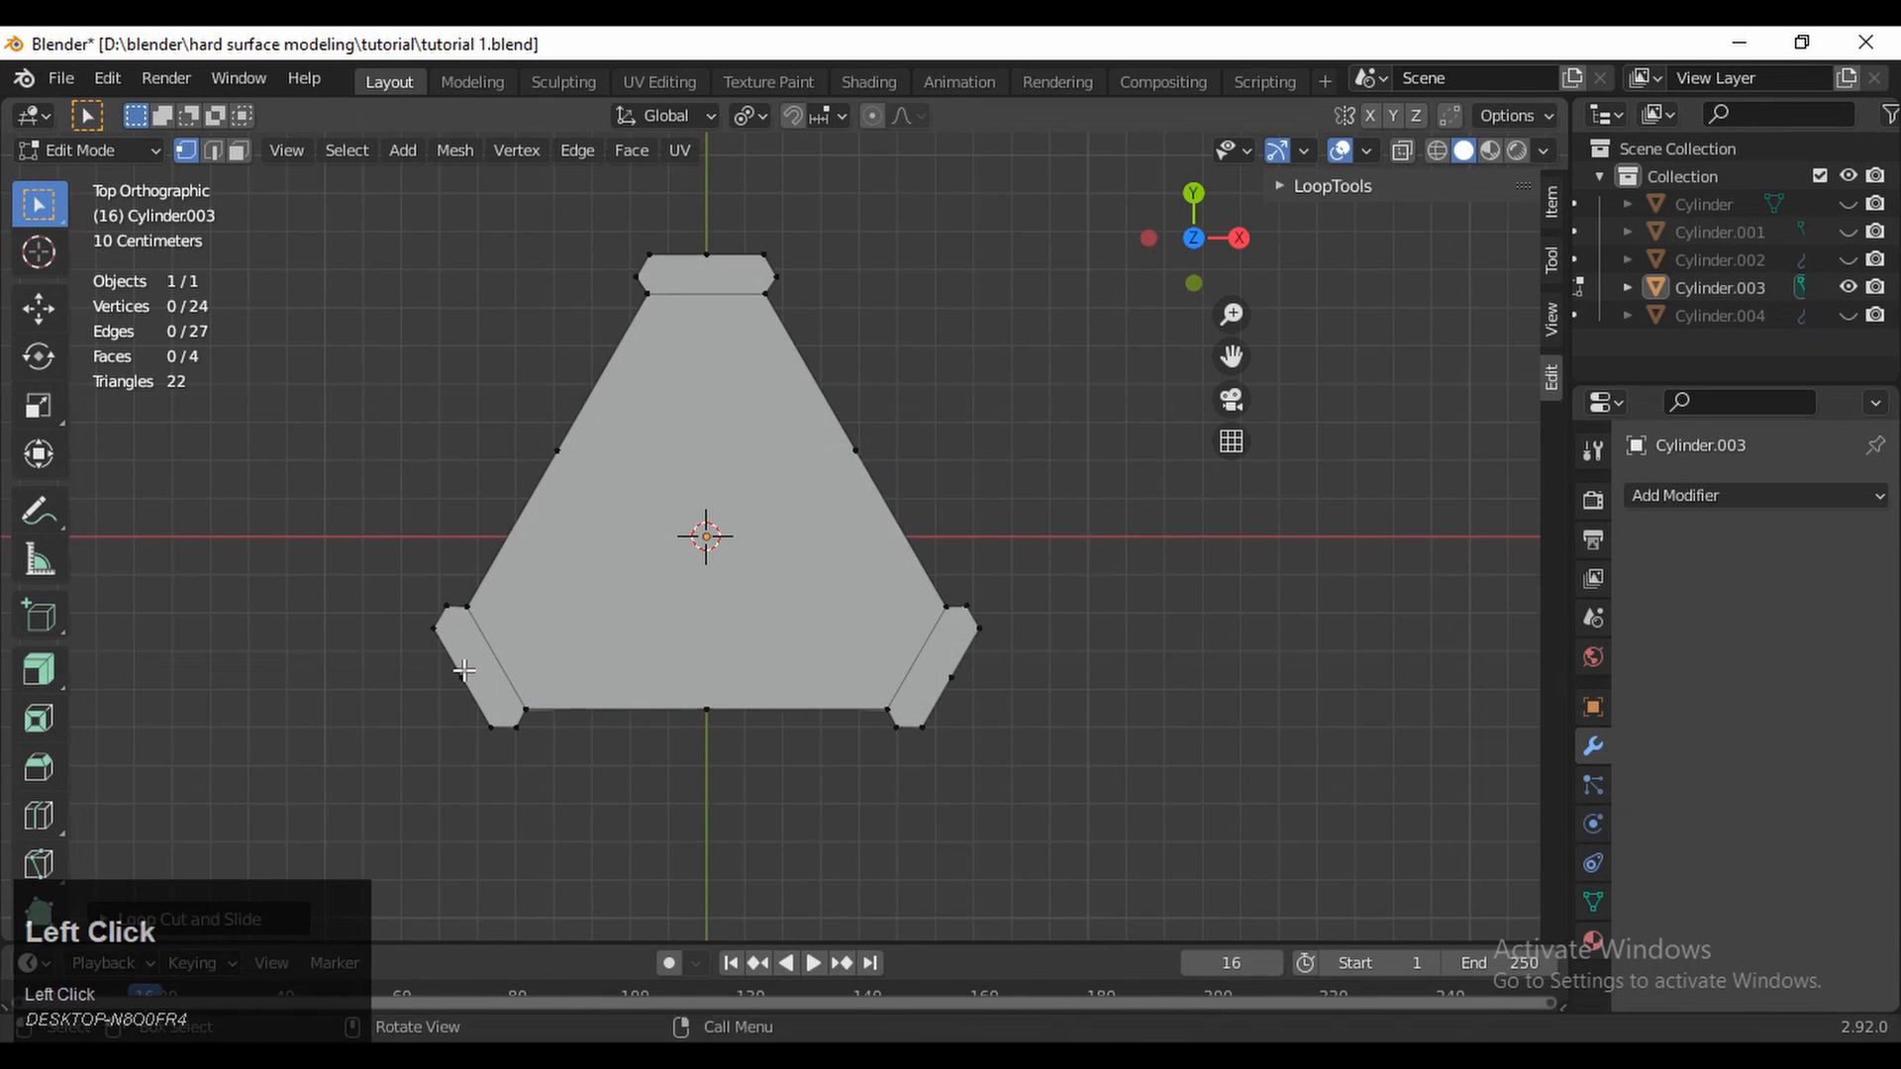
pyautogui.rightClick(461, 658)
# Connect each corner's outer midpoint vertex to the midpoint of the opposite long side, with the edges crossing at the face's centre
pyautogui.click(710, 258)
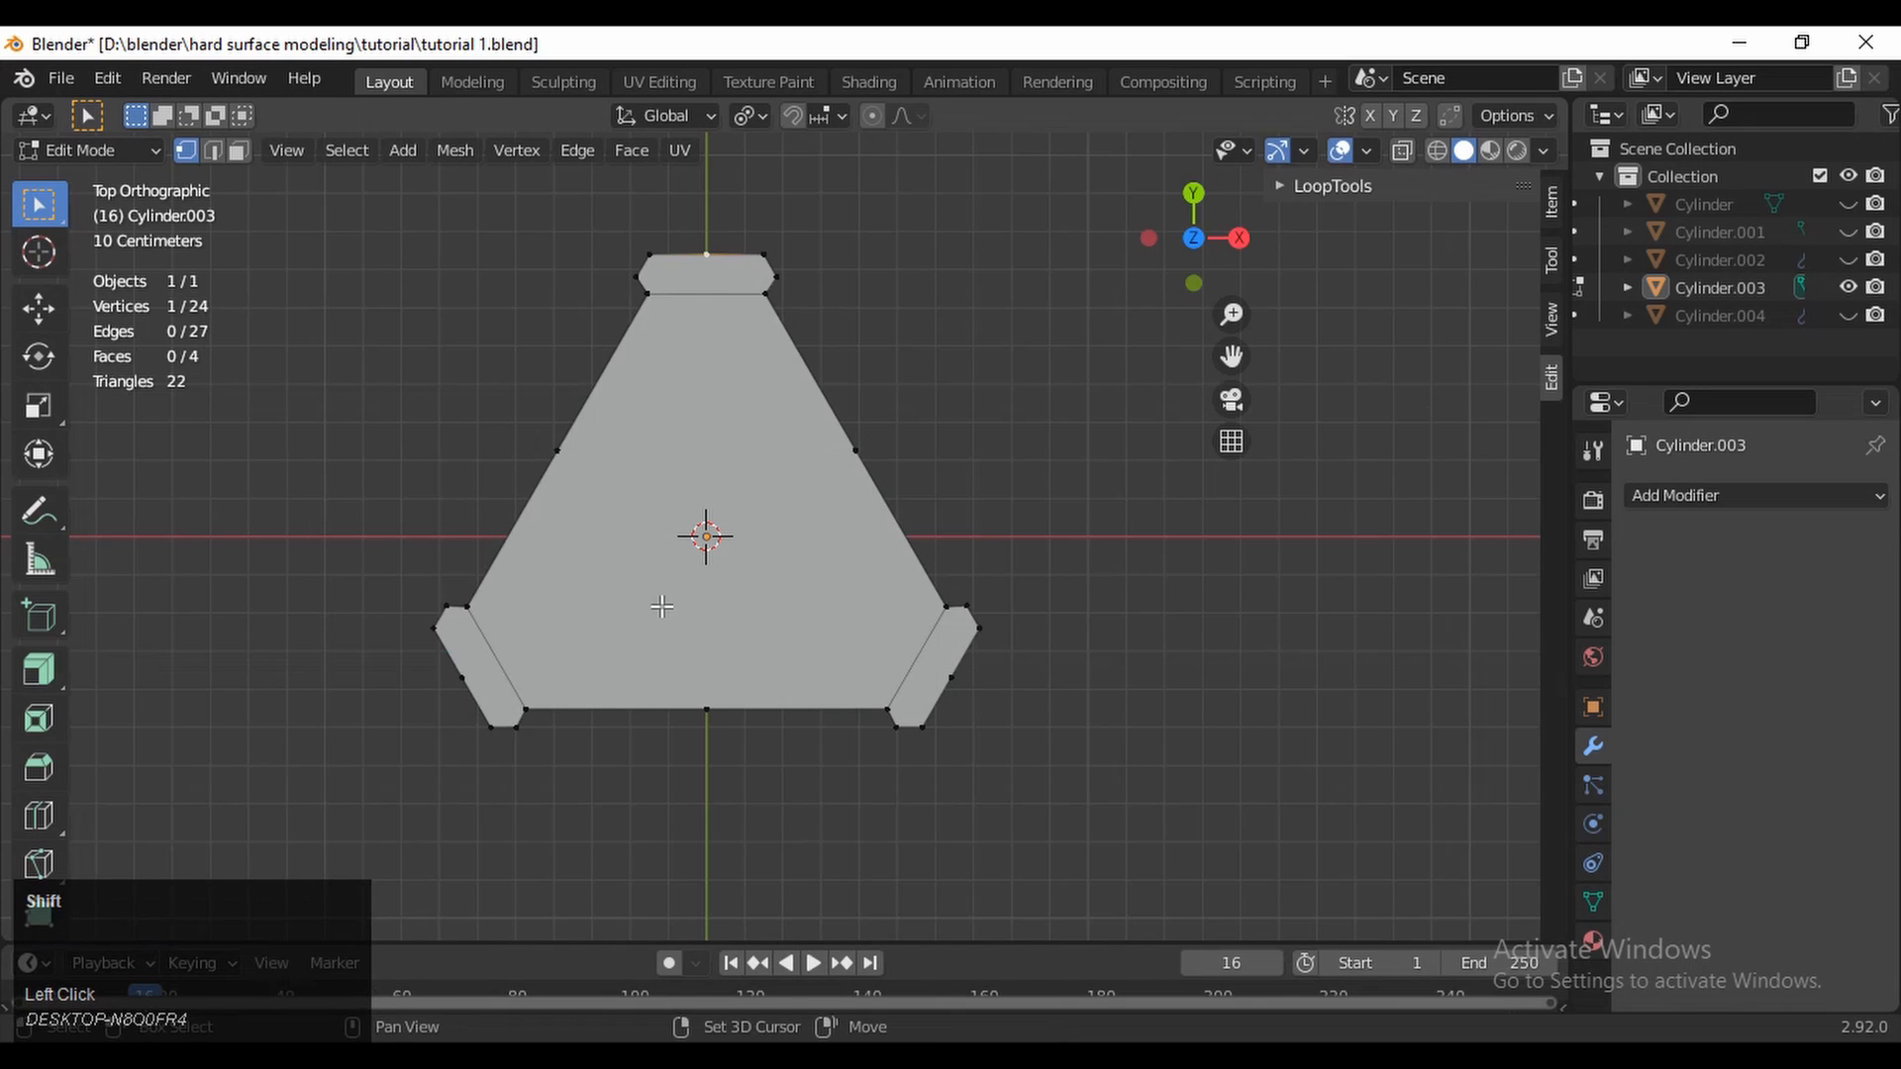
pyautogui.keyDown('shift'); pyautogui.click(722, 718); pyautogui.keyUp('shift')
pyautogui.rightClick(722, 719)
pyautogui.click(594, 518)
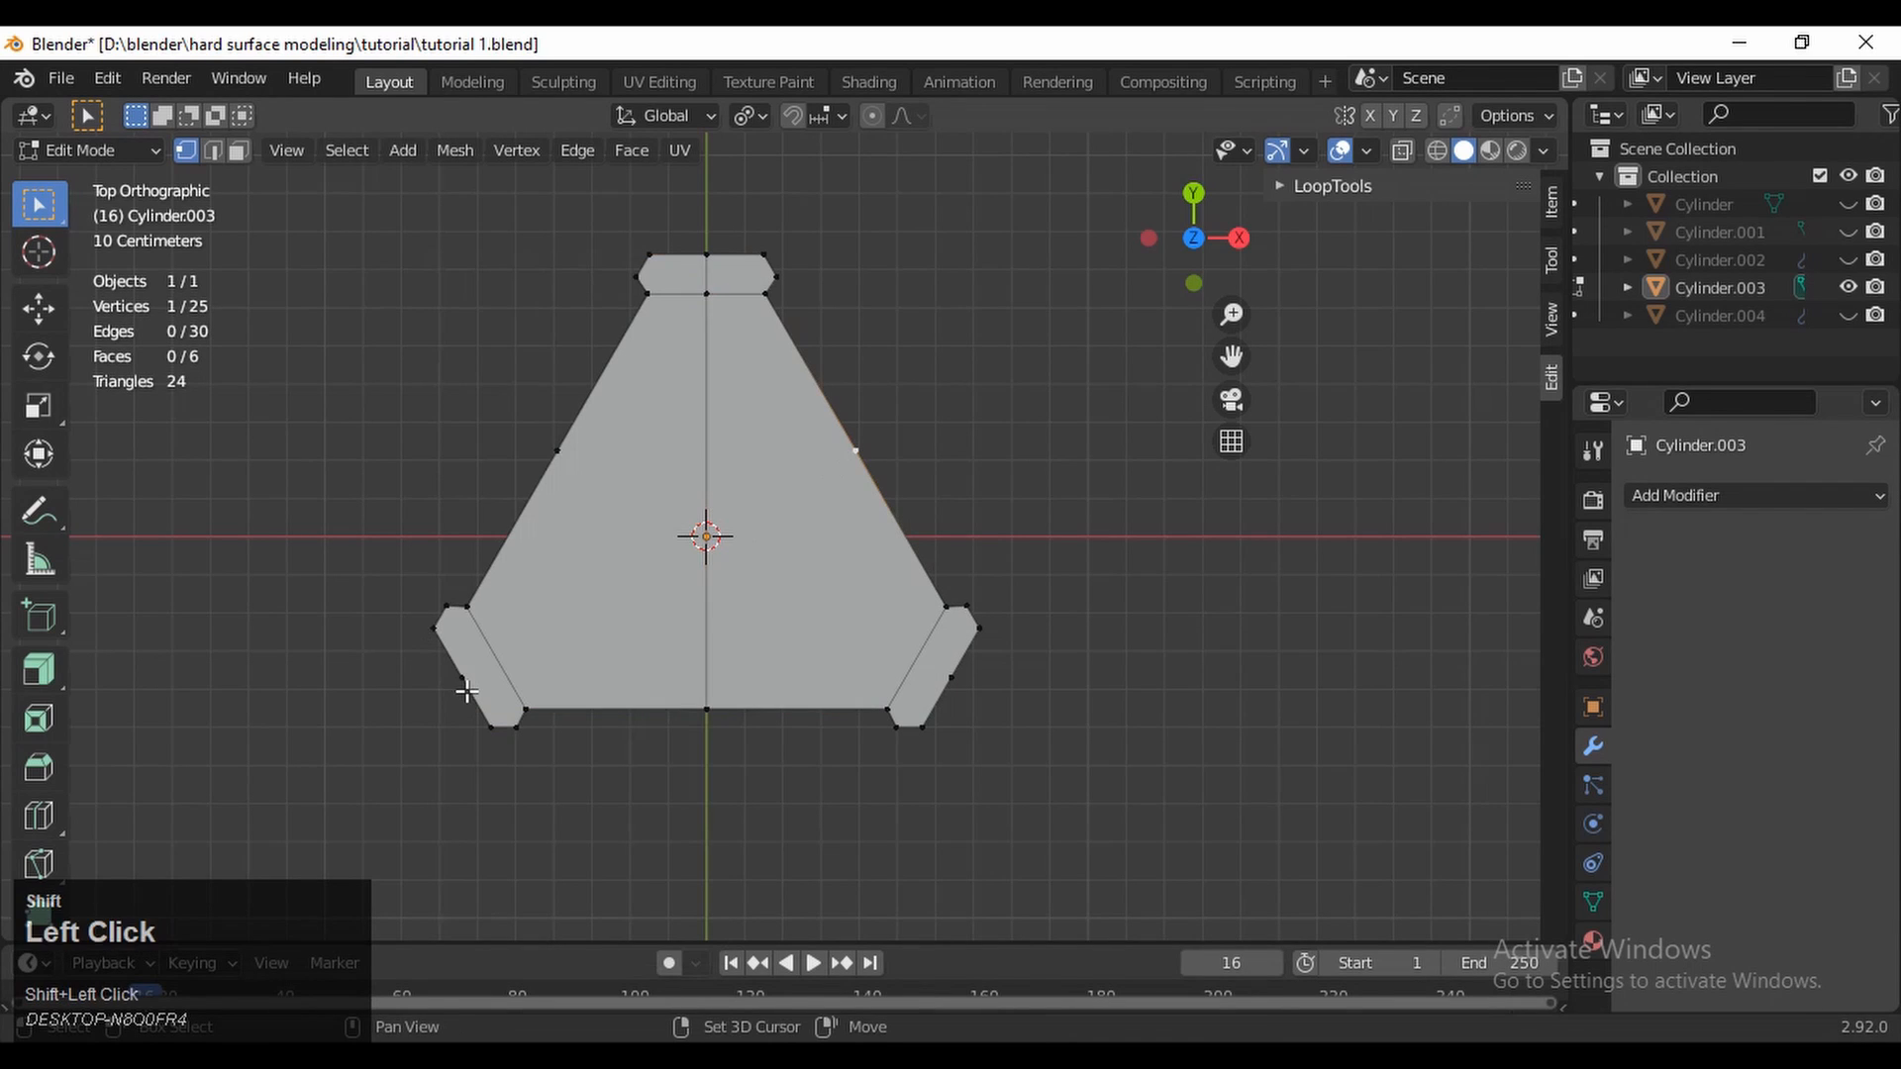
pyautogui.keyDown('shift'); pyautogui.click(463, 679); pyautogui.keyUp('shift')
pyautogui.rightClick(462, 679)
pyautogui.click(518, 535)
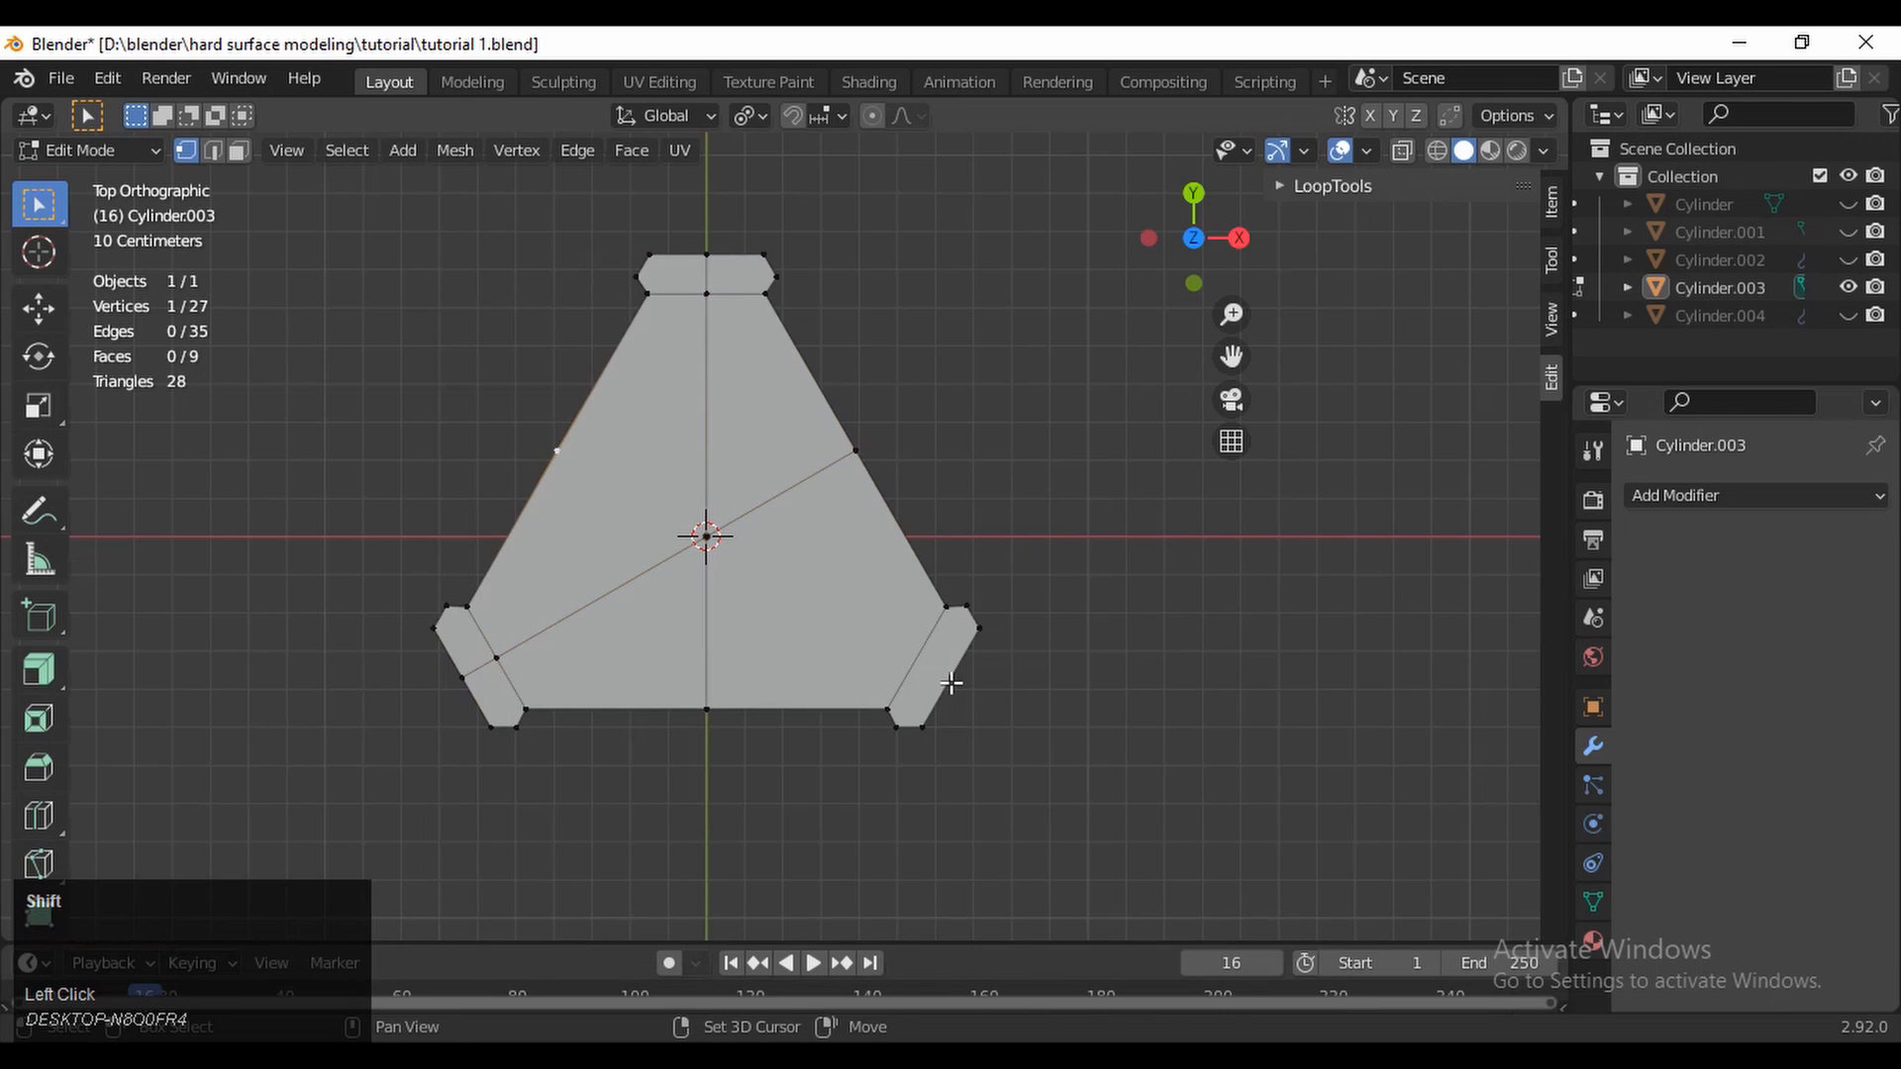
pyautogui.keyDown('shift'); pyautogui.click(951, 683); pyautogui.keyUp('shift')
pyautogui.rightClick(833, 531)
pyautogui.click(833, 532)
# Inset the six central faces of the plate inward as one region, leaving the three corner tabs out
pyautogui.press('3')
pyautogui.moveTo(822, 418); pyautogui.dragTo(637, 618)
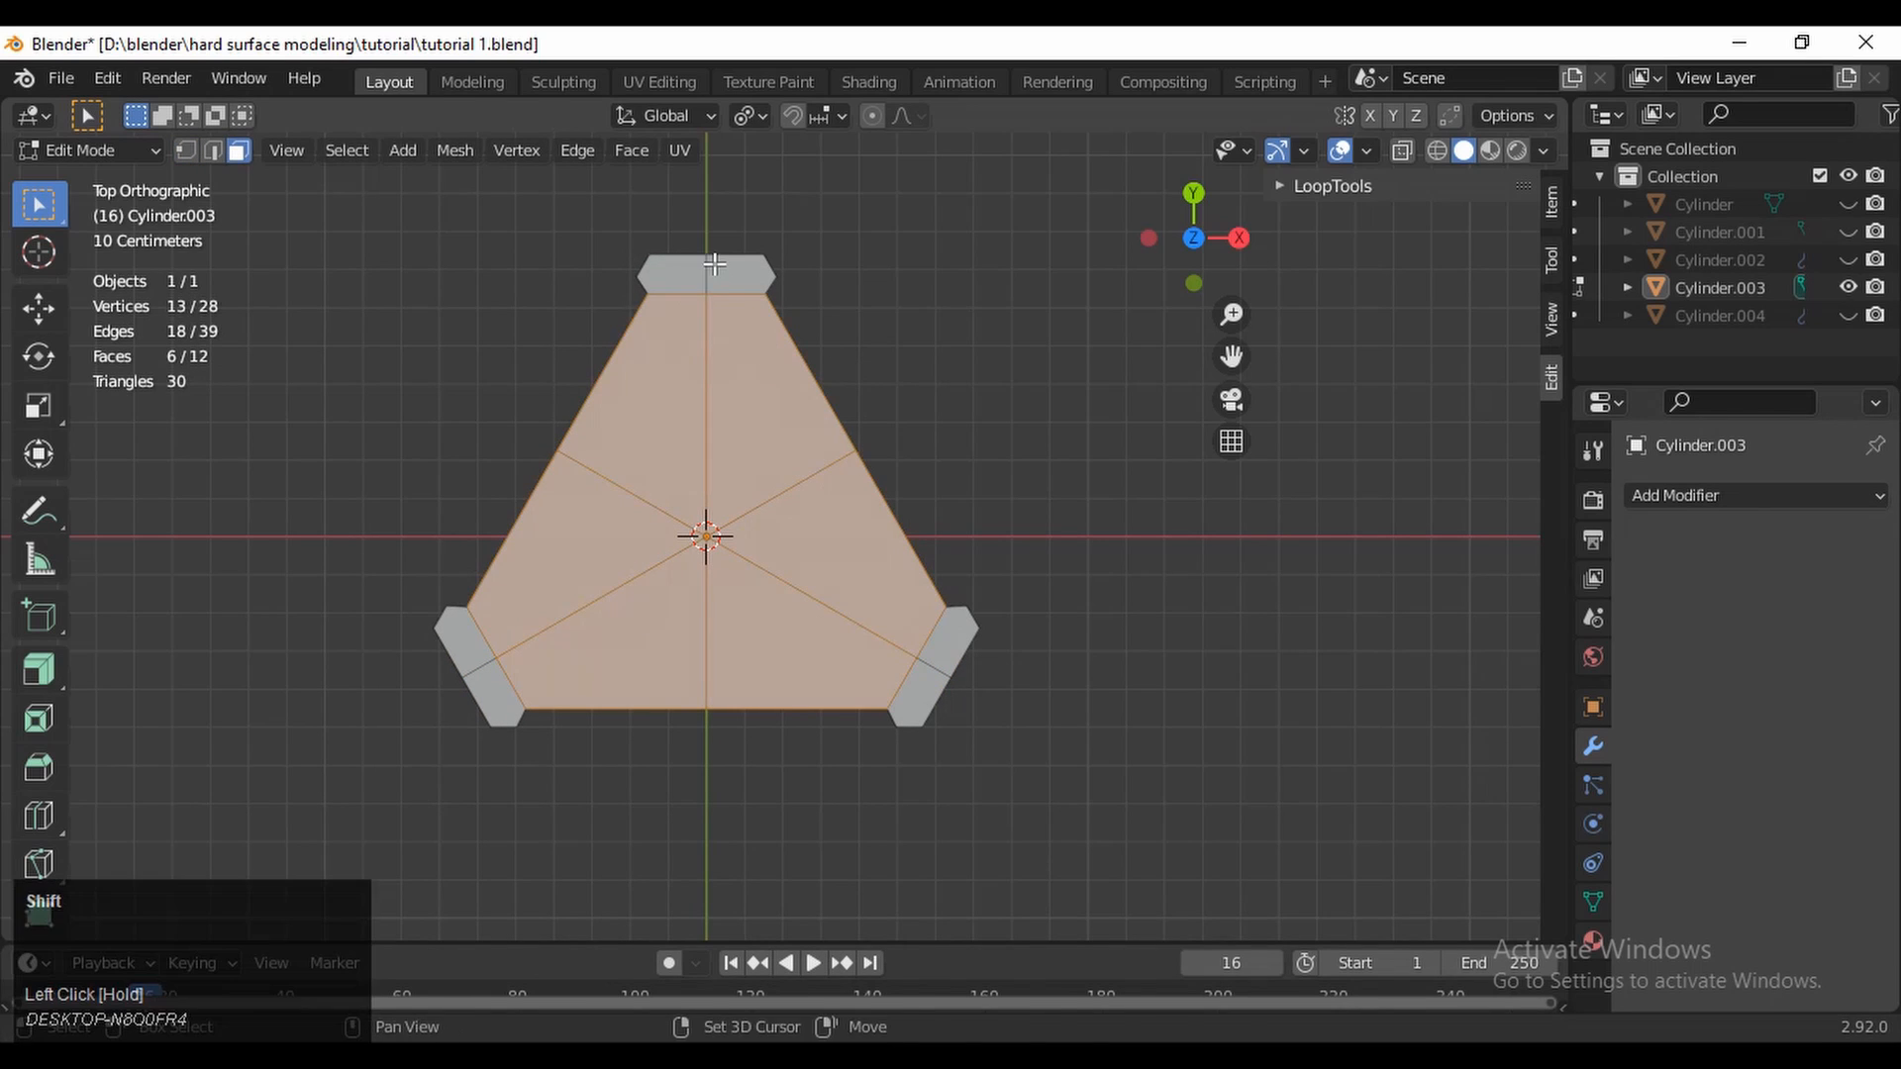
pyautogui.keyDown('shift'); pyautogui.moveTo(719, 267); pyautogui.dragTo(689, 401); pyautogui.keyUp('shift')
pyautogui.moveTo(712, 476); pyautogui.dragTo(661, 577)
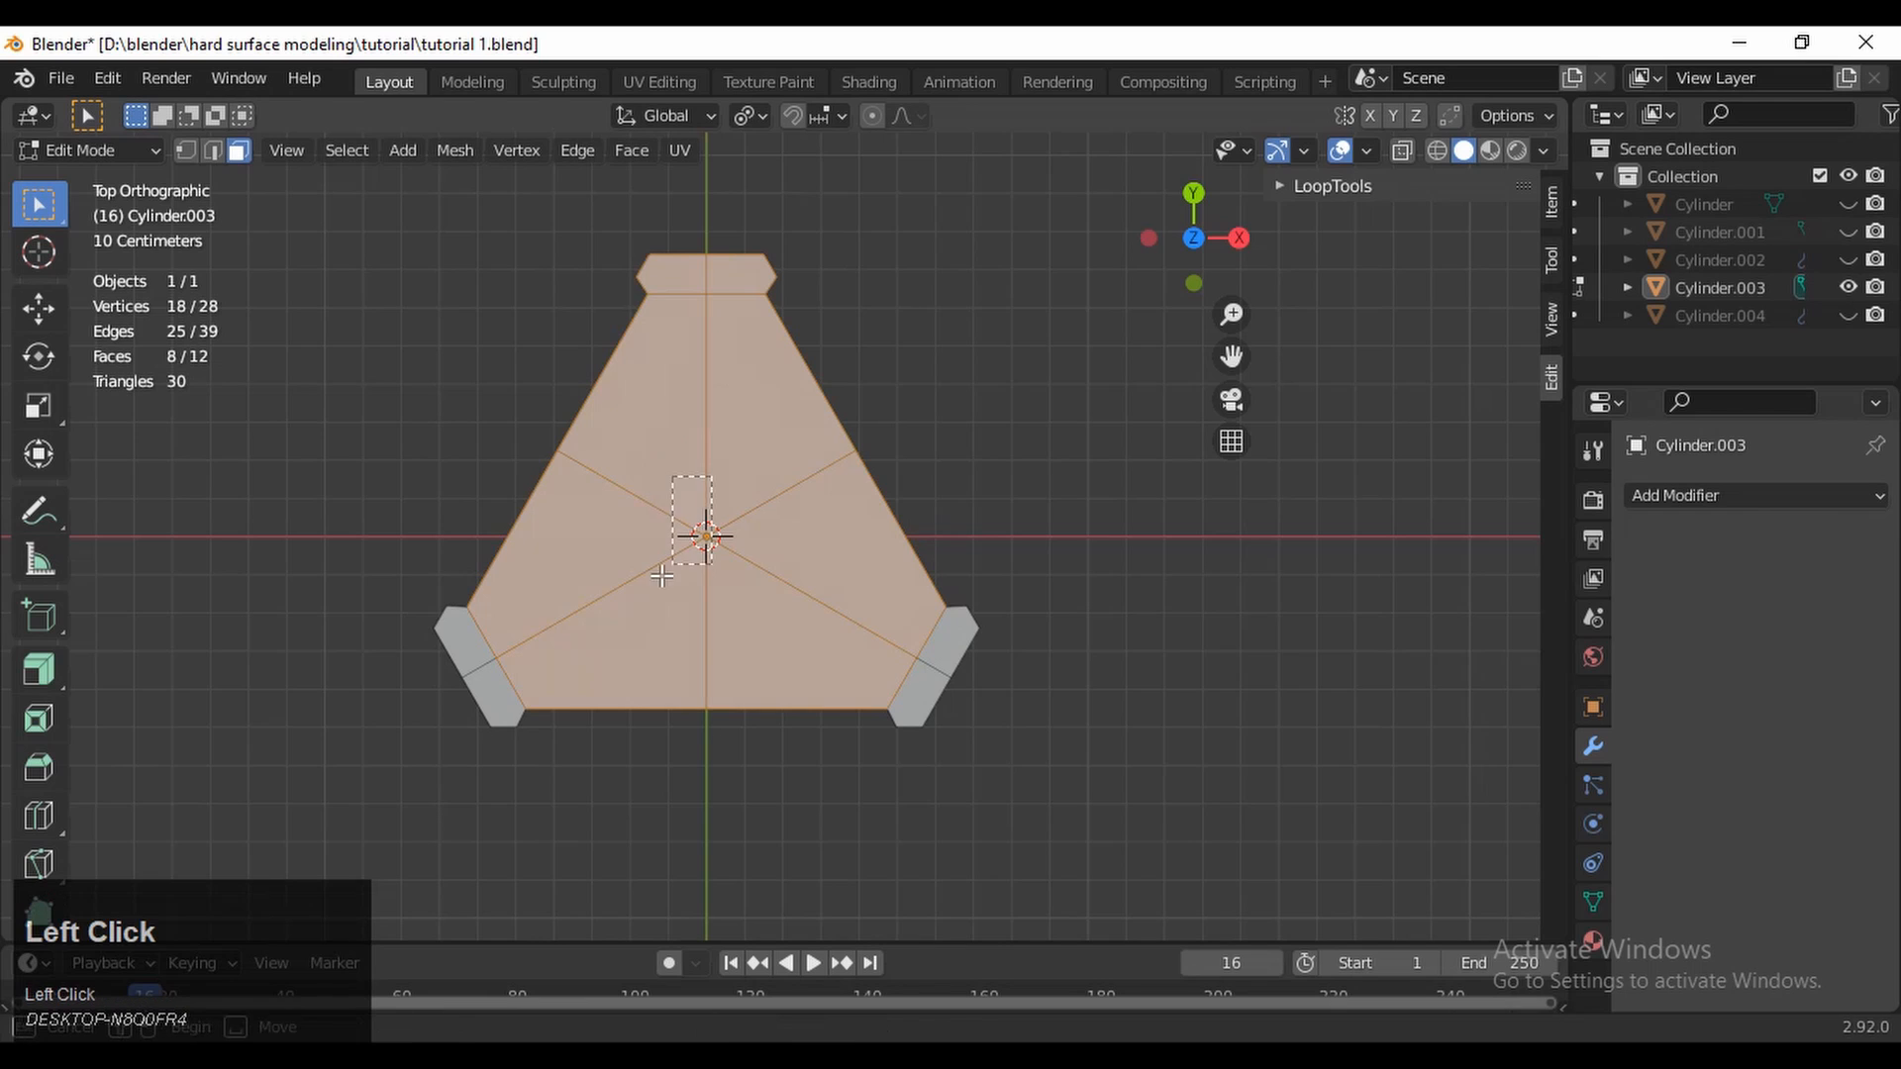
pyautogui.press('i')
pyautogui.click(1120, 390)
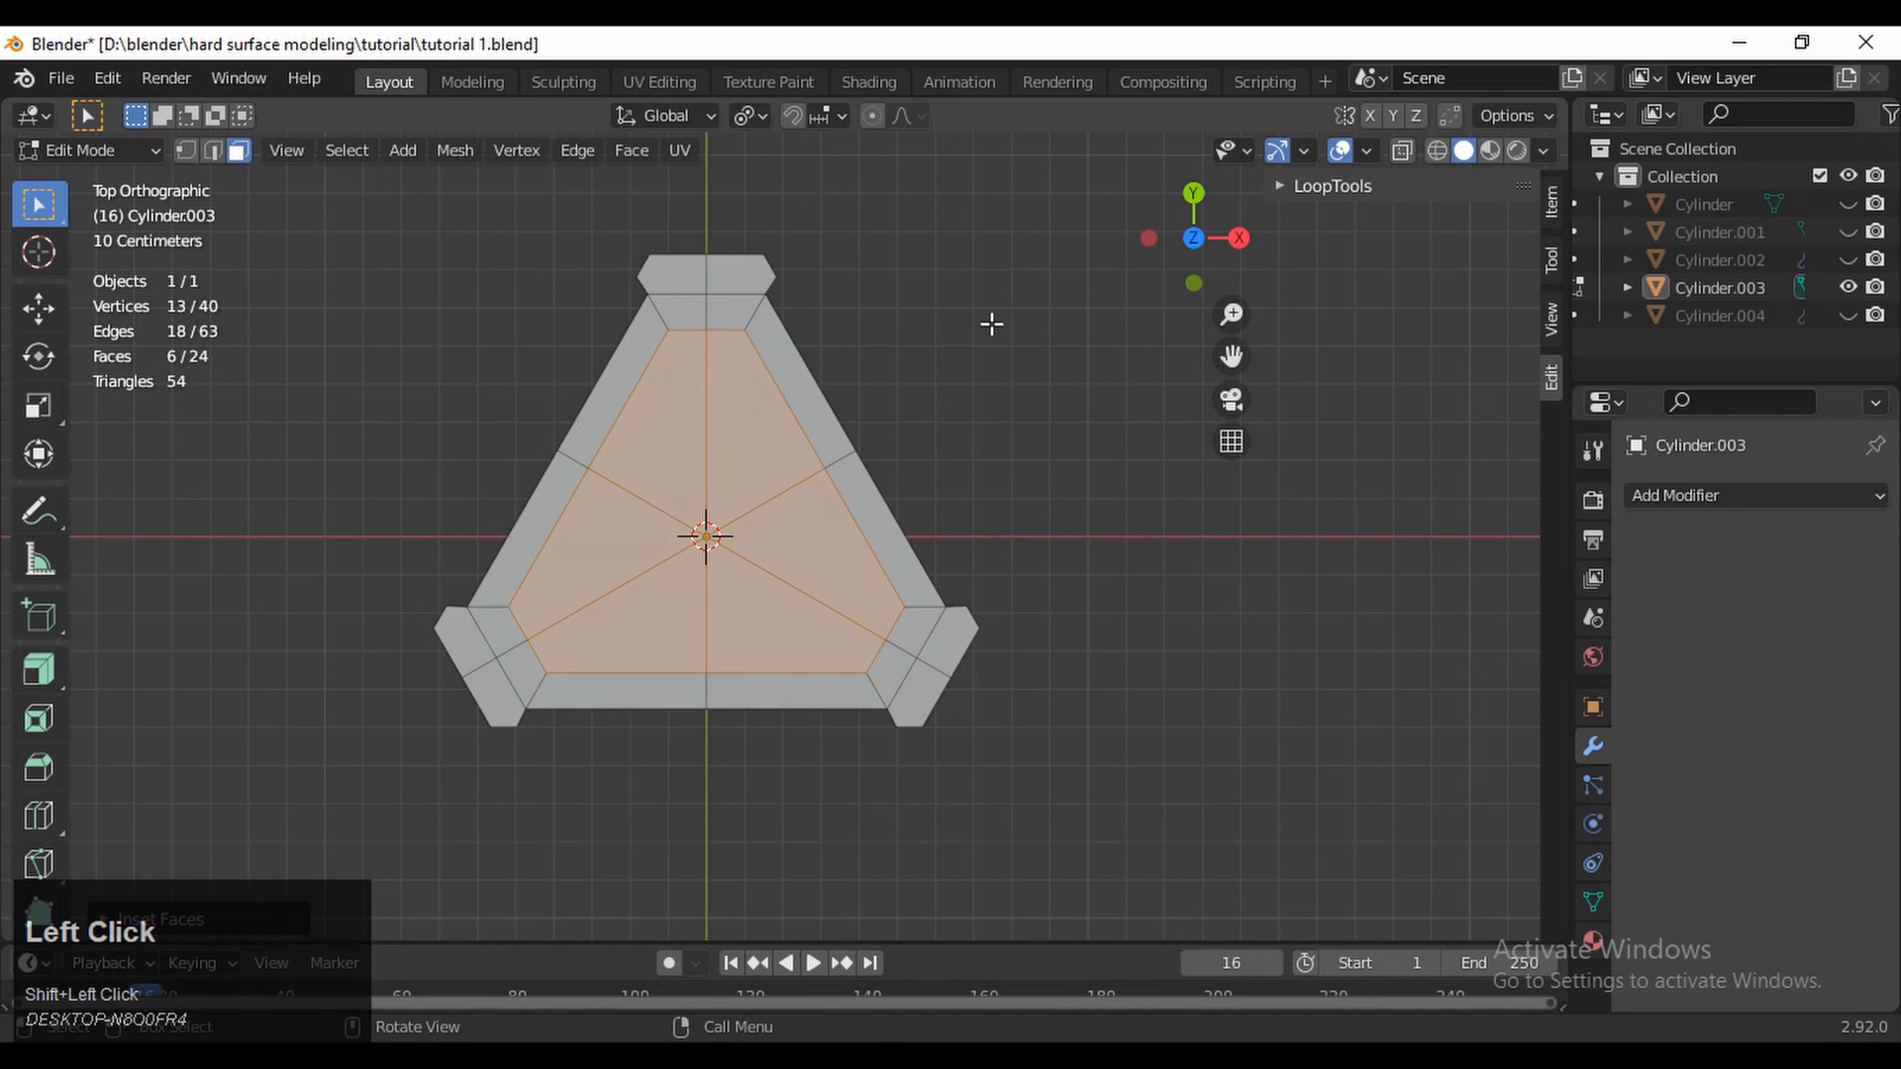
# Scale the inset central faces down to about 0.945 and deselect them
pyautogui.press('s')
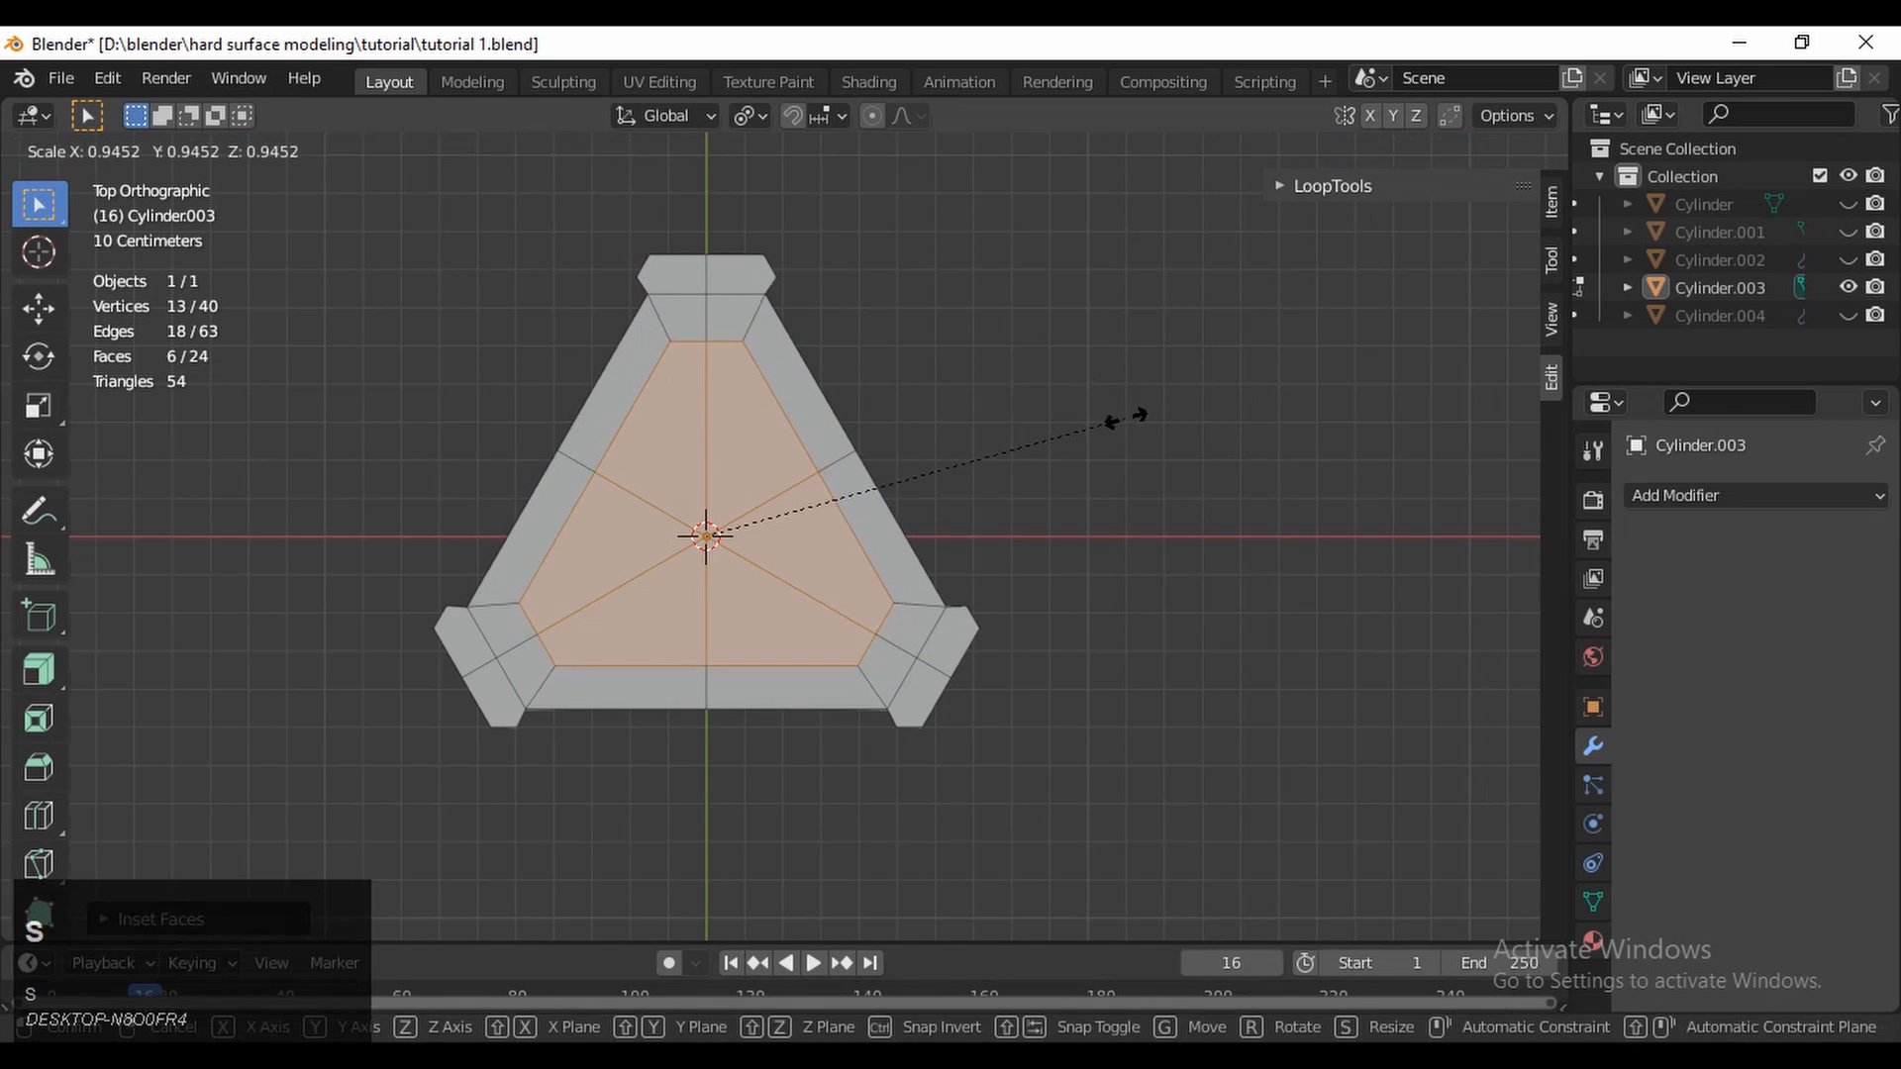
pyautogui.click(1104, 420)
pyautogui.keyDown('ctrl'); pyautogui.moveTo(823, 402); pyautogui.dragTo(861, 356, button='middle'); pyautogui.keyUp('ctrl')
pyautogui.click(830, 263)
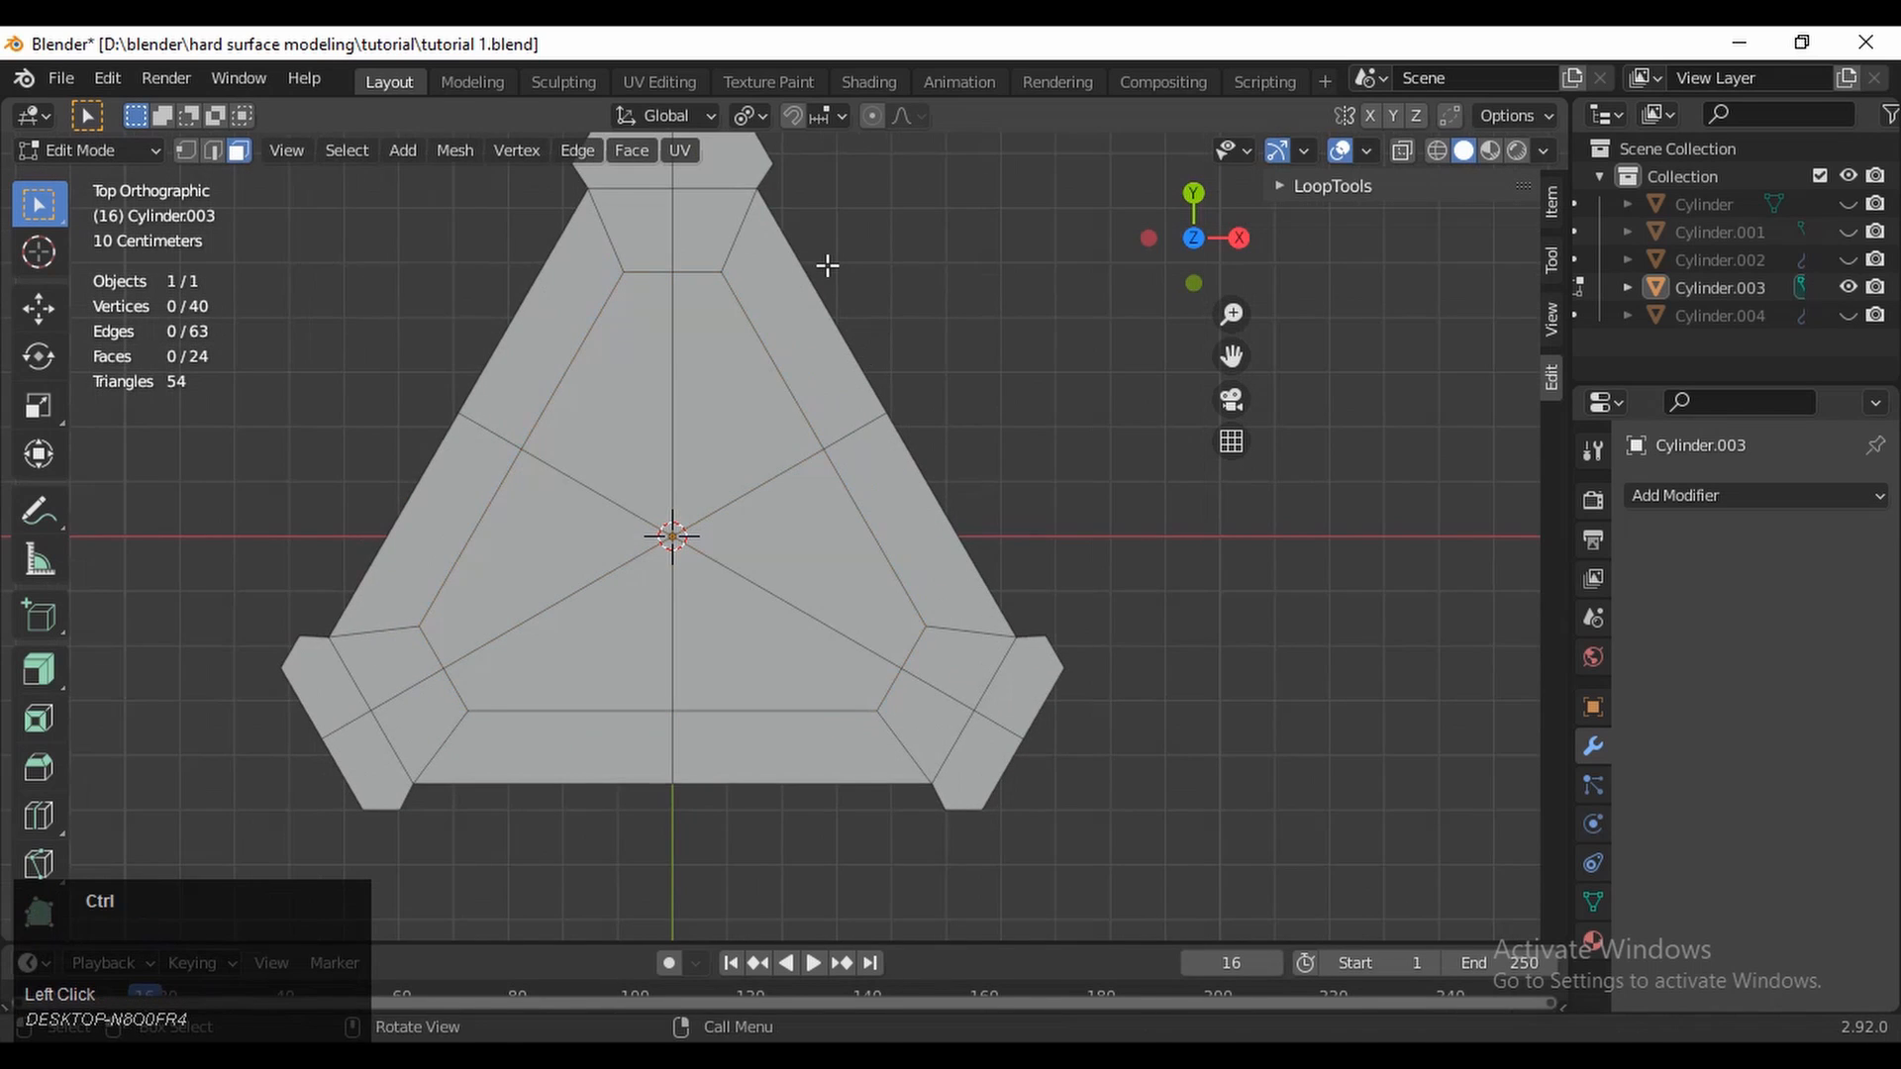
# Add centred loop cuts running from the upper corner to the lower-left and lower-right corners
pyautogui.keyDown('ctrl'); pyautogui.moveTo(828, 263); pyautogui.dragTo(852, 389, button='middle'); pyautogui.keyUp('ctrl')
pyautogui.keyDown('ctrl'); pyautogui.moveTo(837, 418); pyautogui.dragTo(814, 392, button='middle'); pyautogui.keyUp('ctrl')
pyautogui.hotkey('ctrl', '4')
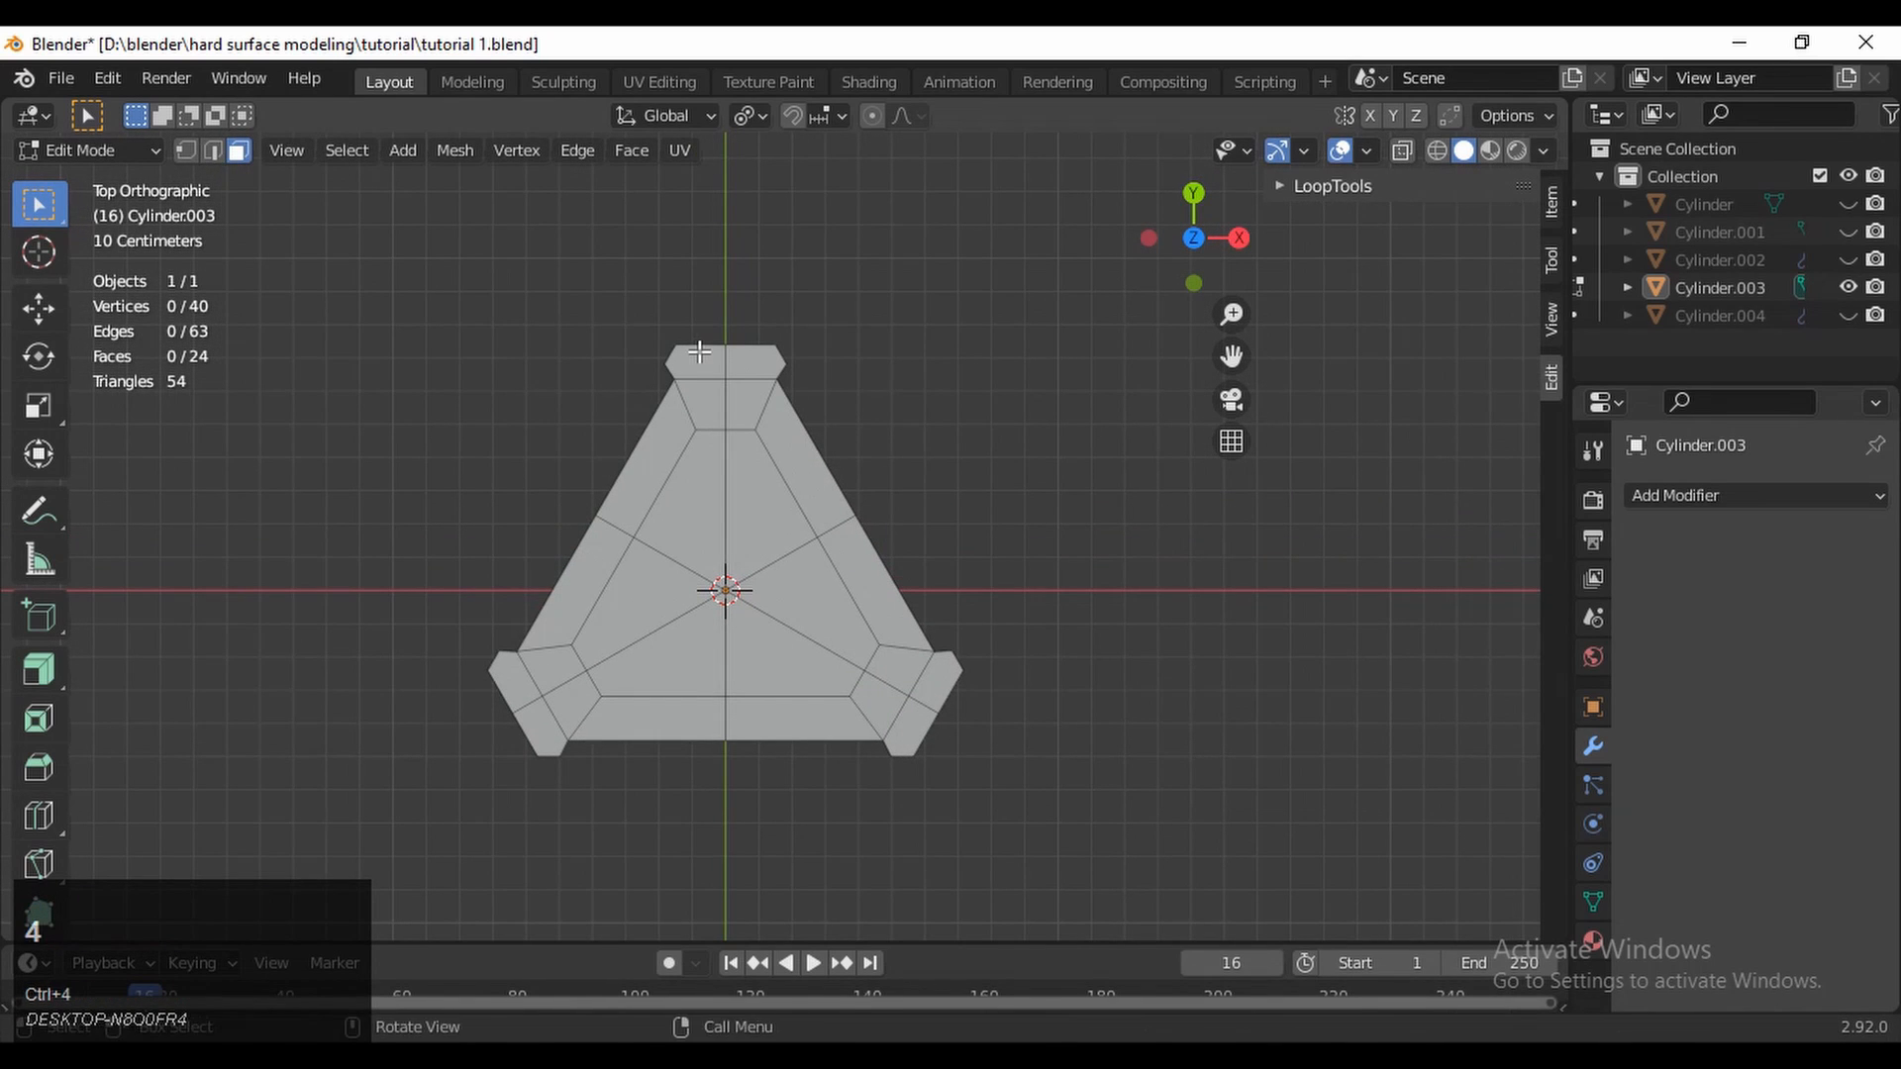
pyautogui.hotkey('ctrl', 'r')
pyautogui.click(697, 378)
pyautogui.rightClick(697, 378)
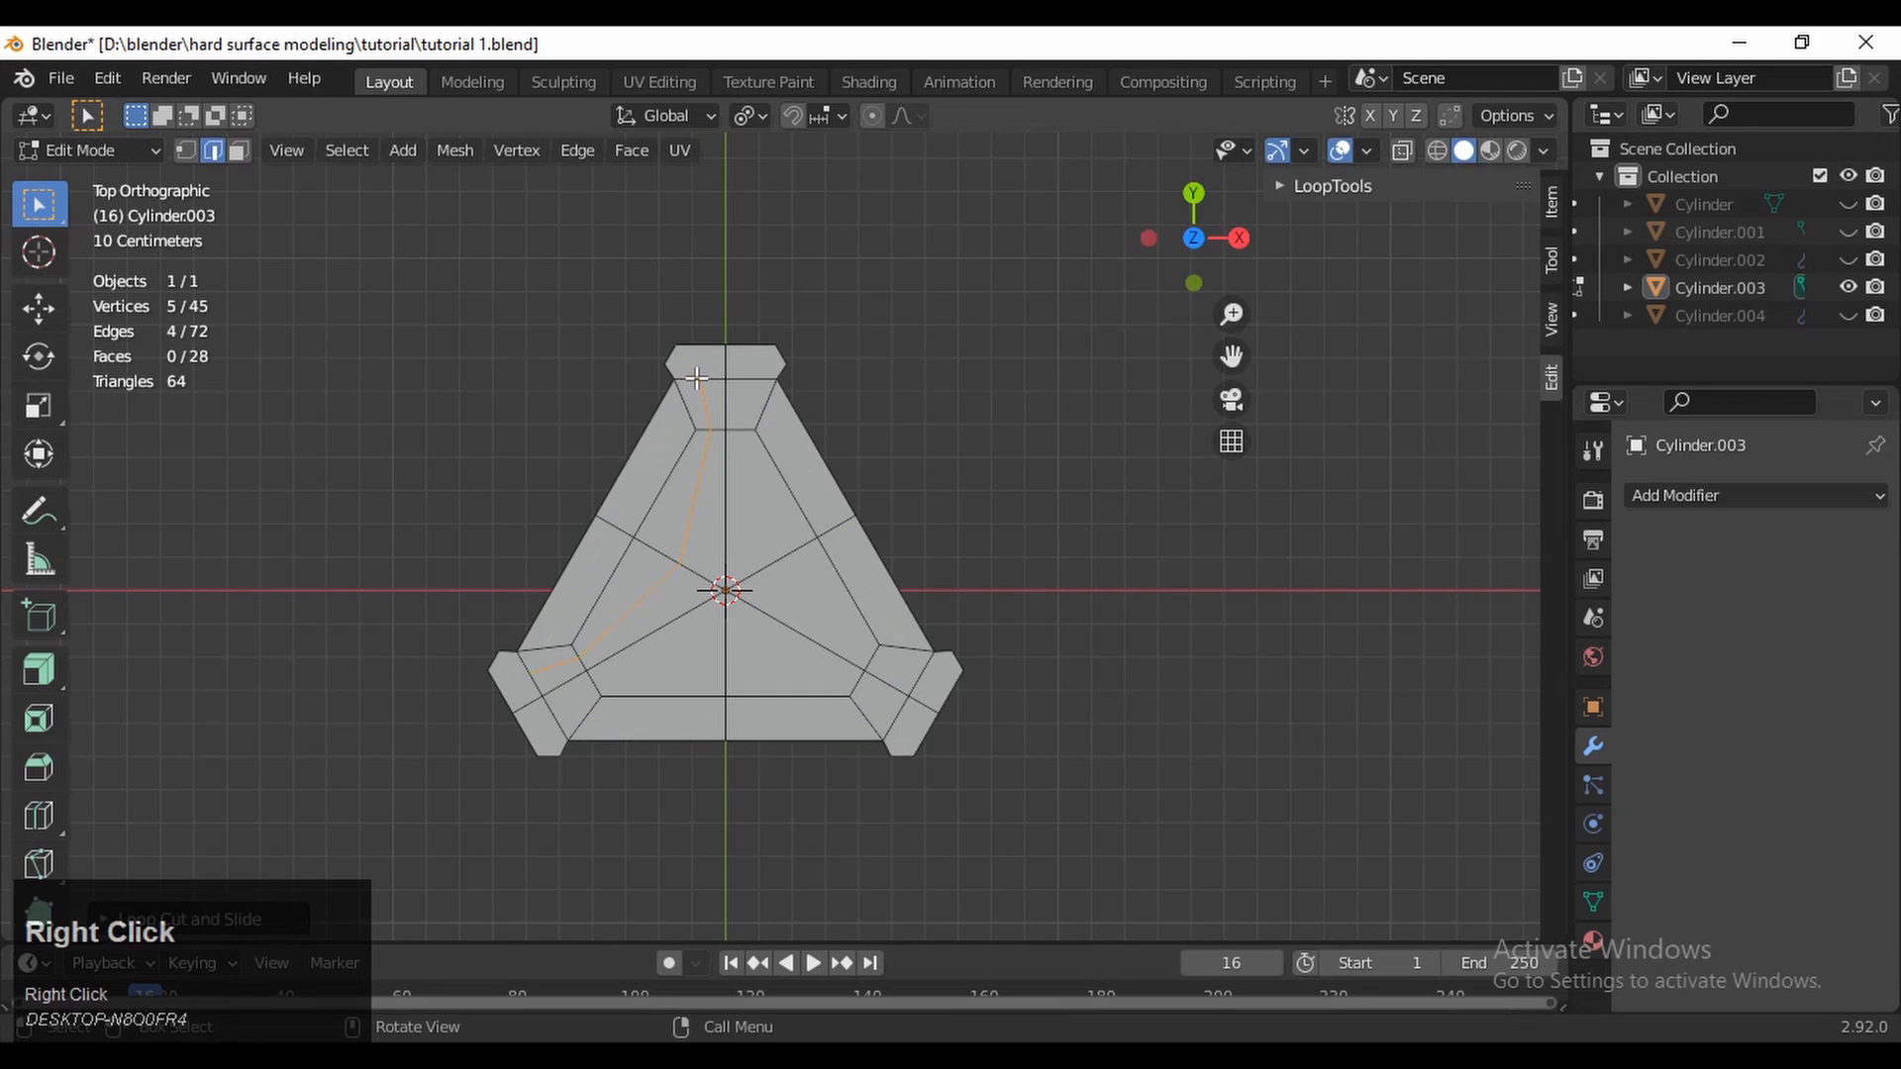
pyautogui.keyDown('ctrl'); pyautogui.moveTo(703, 374); pyautogui.dragTo(754, 338, button='middle'); pyautogui.keyUp('ctrl')
pyautogui.click(738, 333)
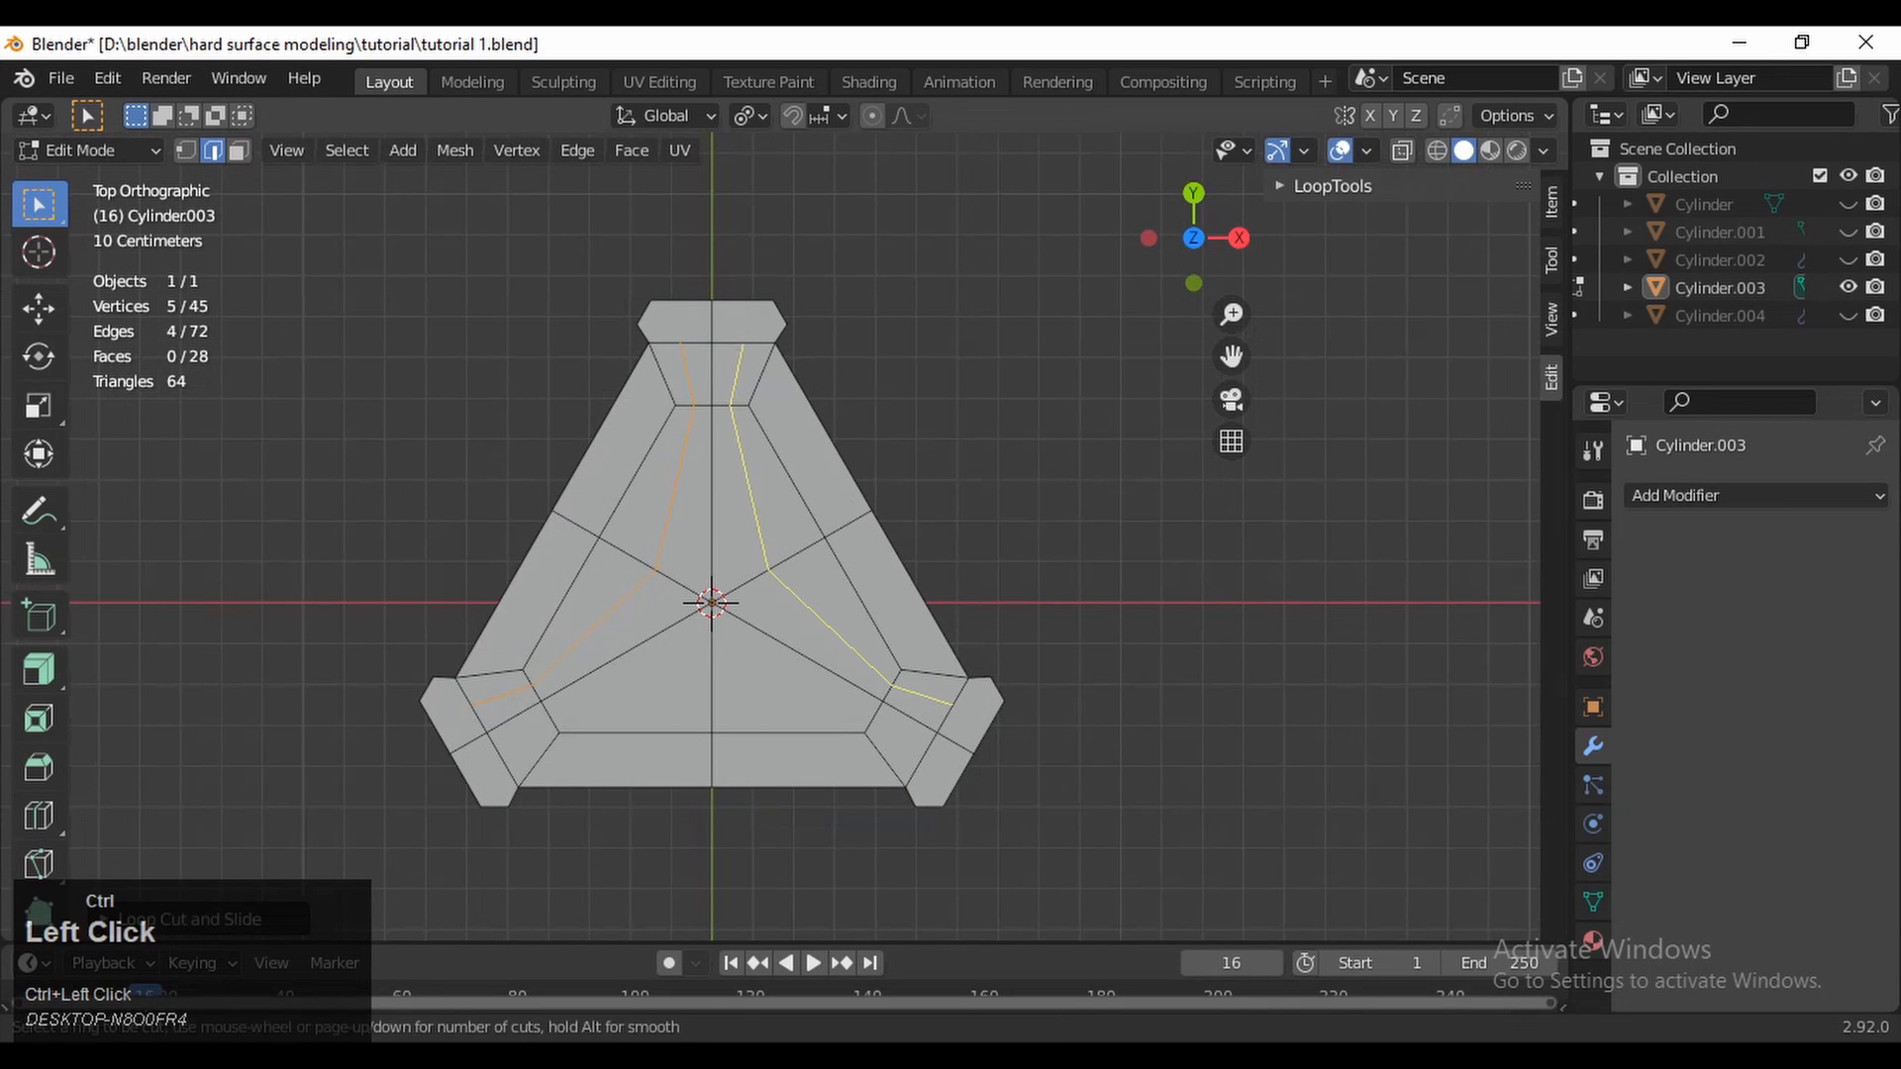
pyautogui.rightClick(715, 324)
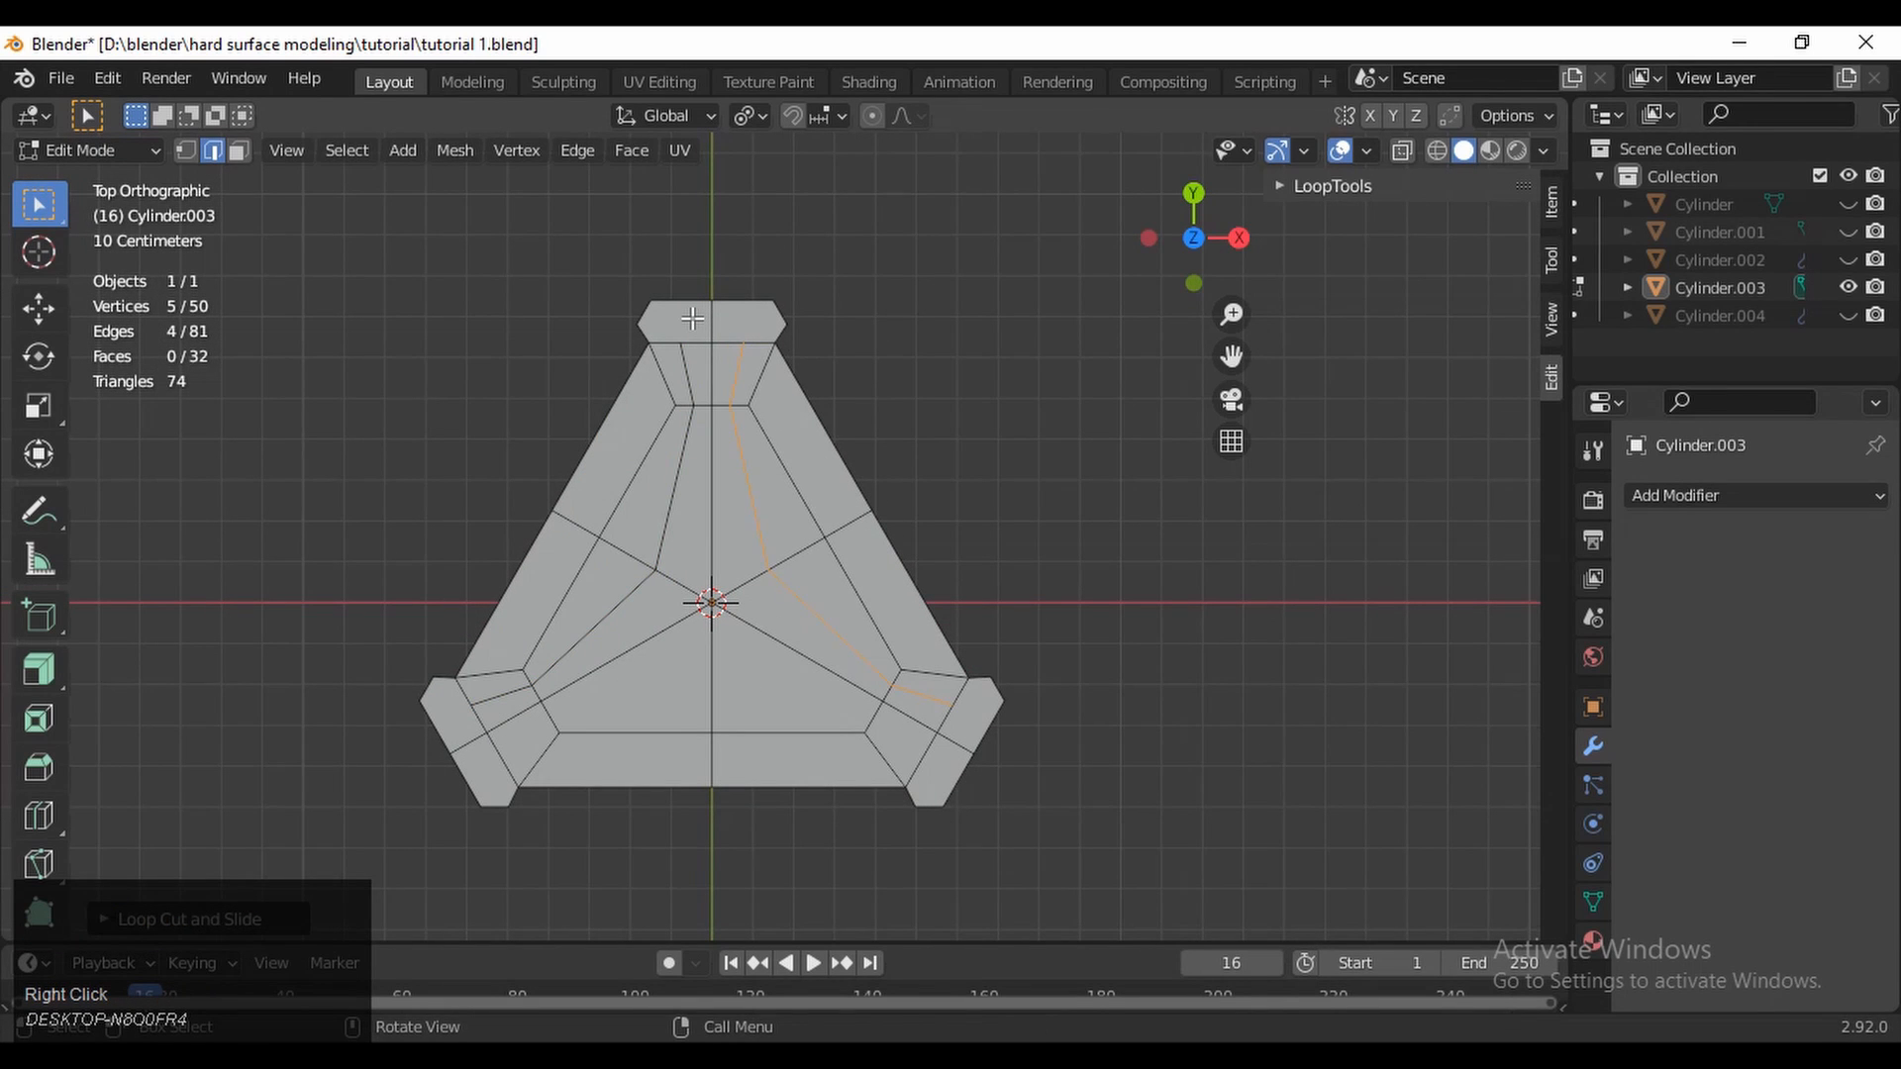
# Undo both loop cuts running down from the upper corner
pyautogui.press('1')
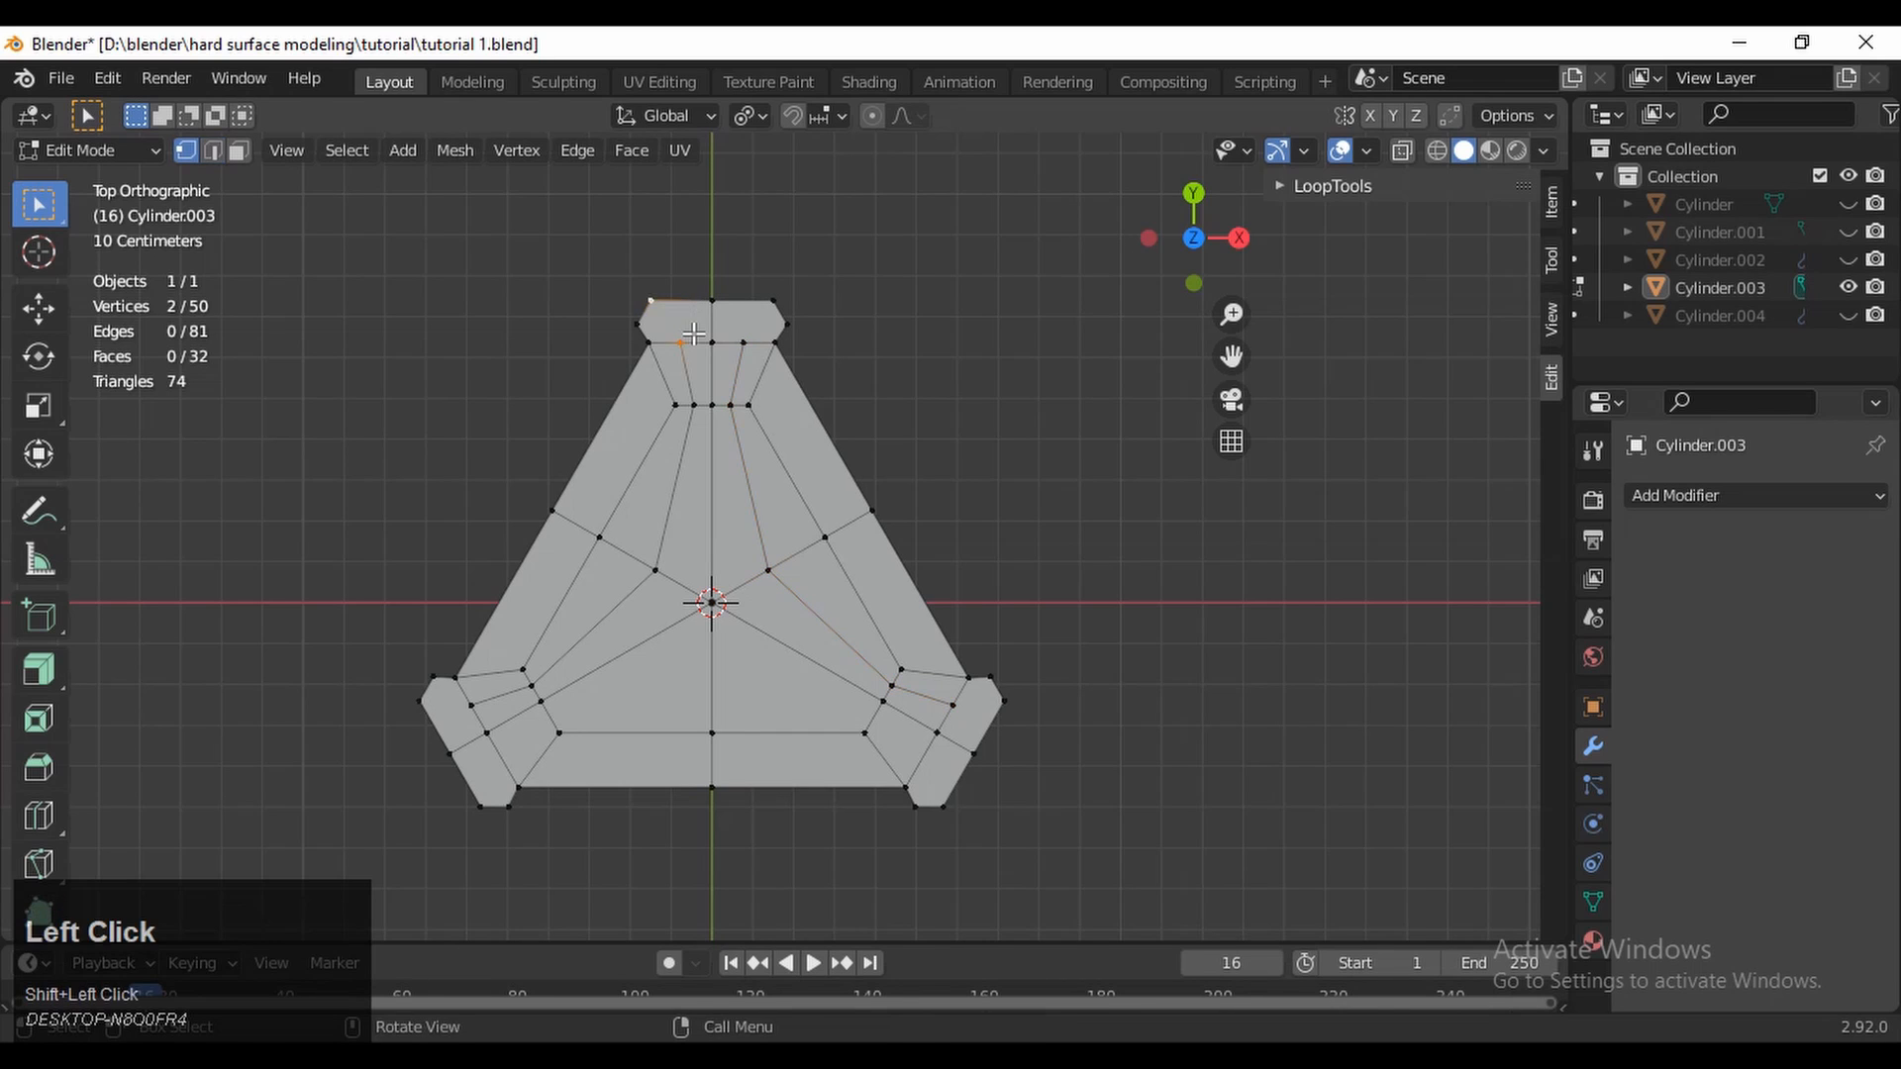
pyautogui.hotkey('ctrl', 'z')
pyautogui.hotkey('ctrl', 'z')
pyautogui.hotkey('ctrl', 'z')
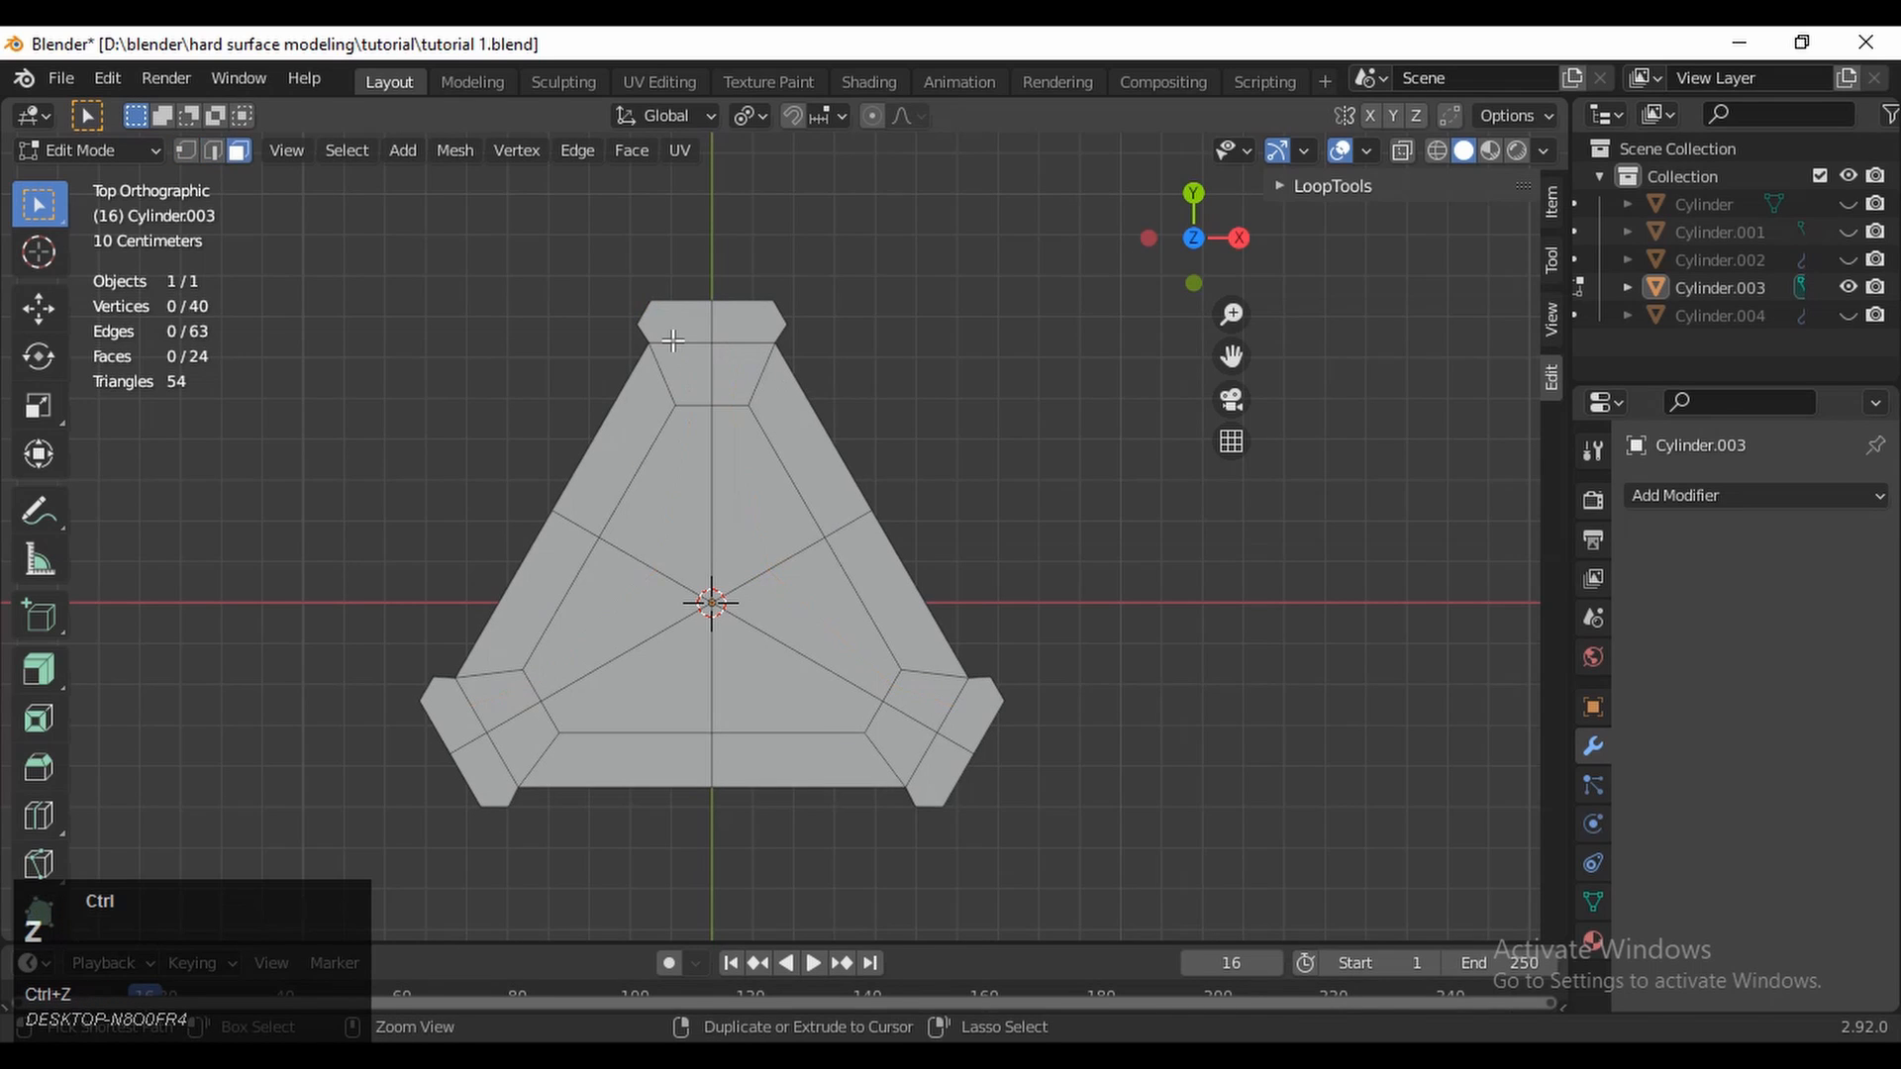
pyautogui.hotkey('ctrl', 'z')
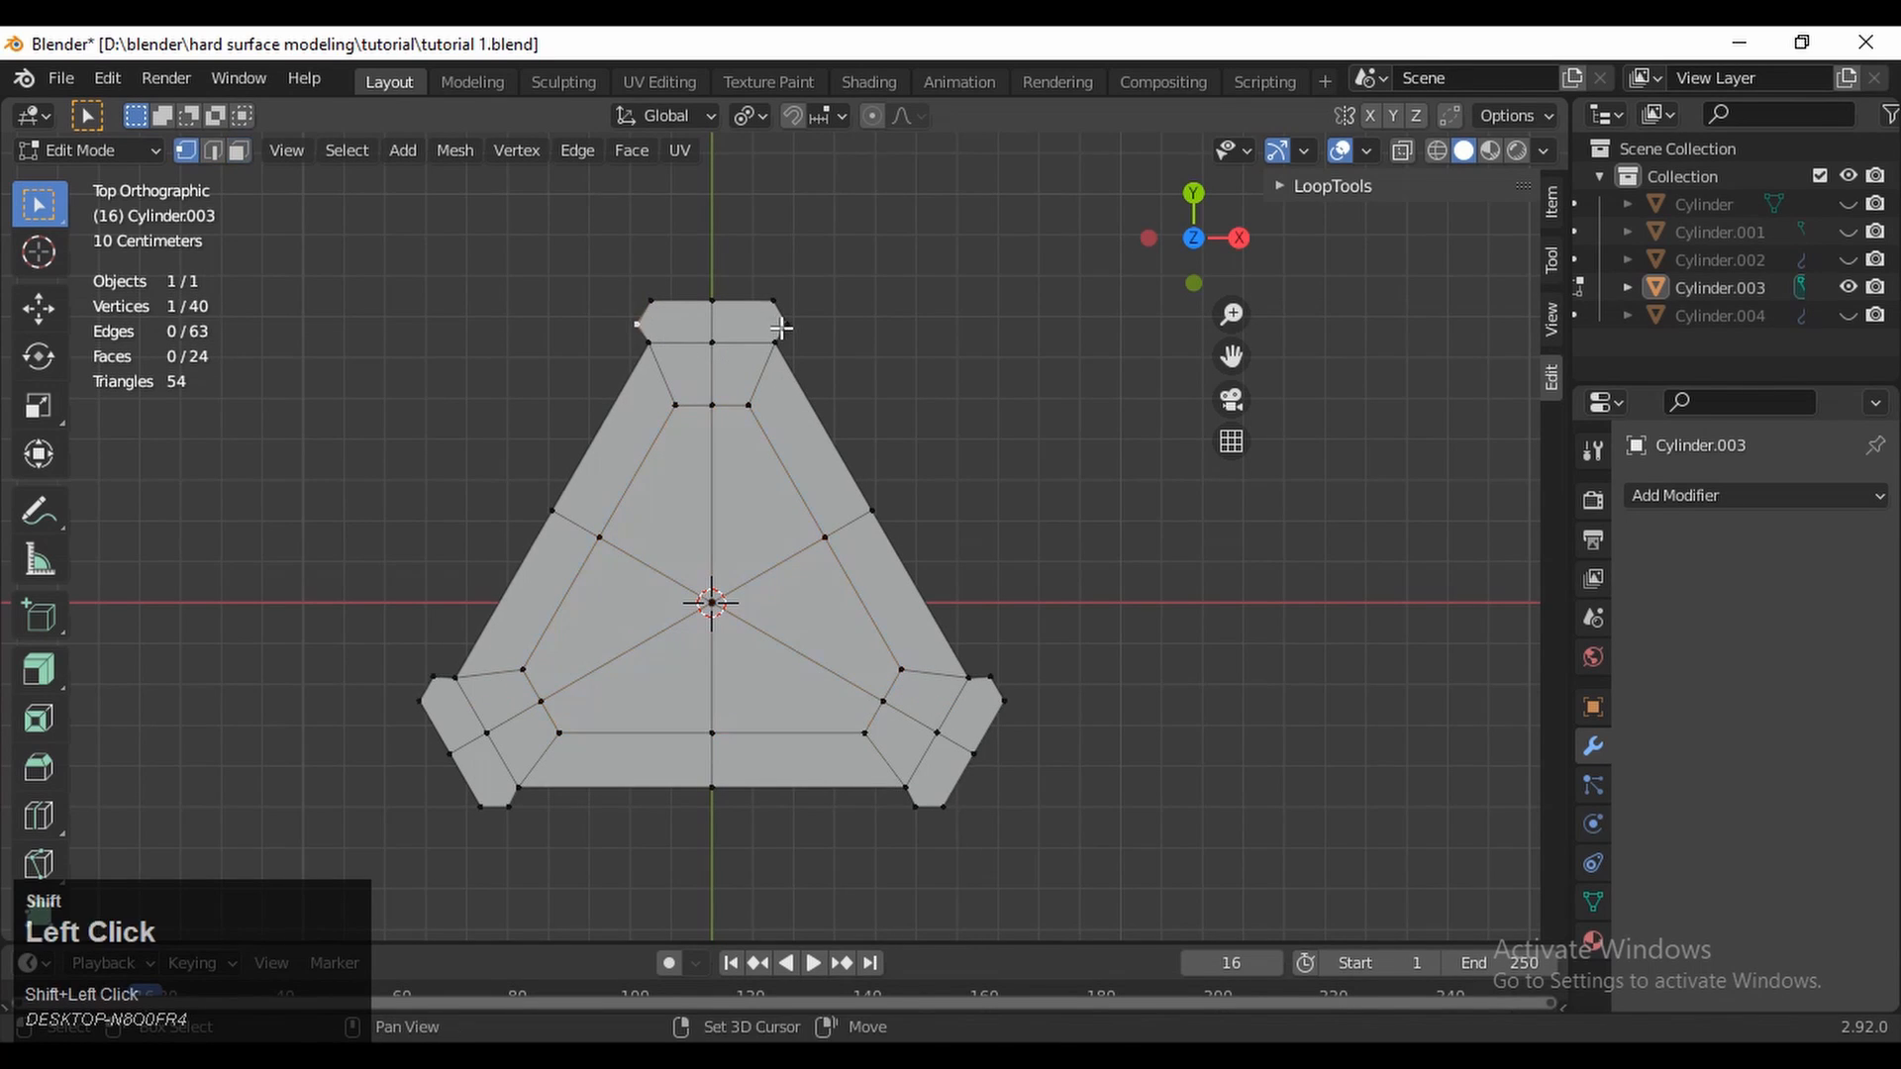
# Connect the two outermost side vertices of the upper corner tab with an edge across it
pyautogui.rightClick(778, 326)
pyautogui.click(770, 346)
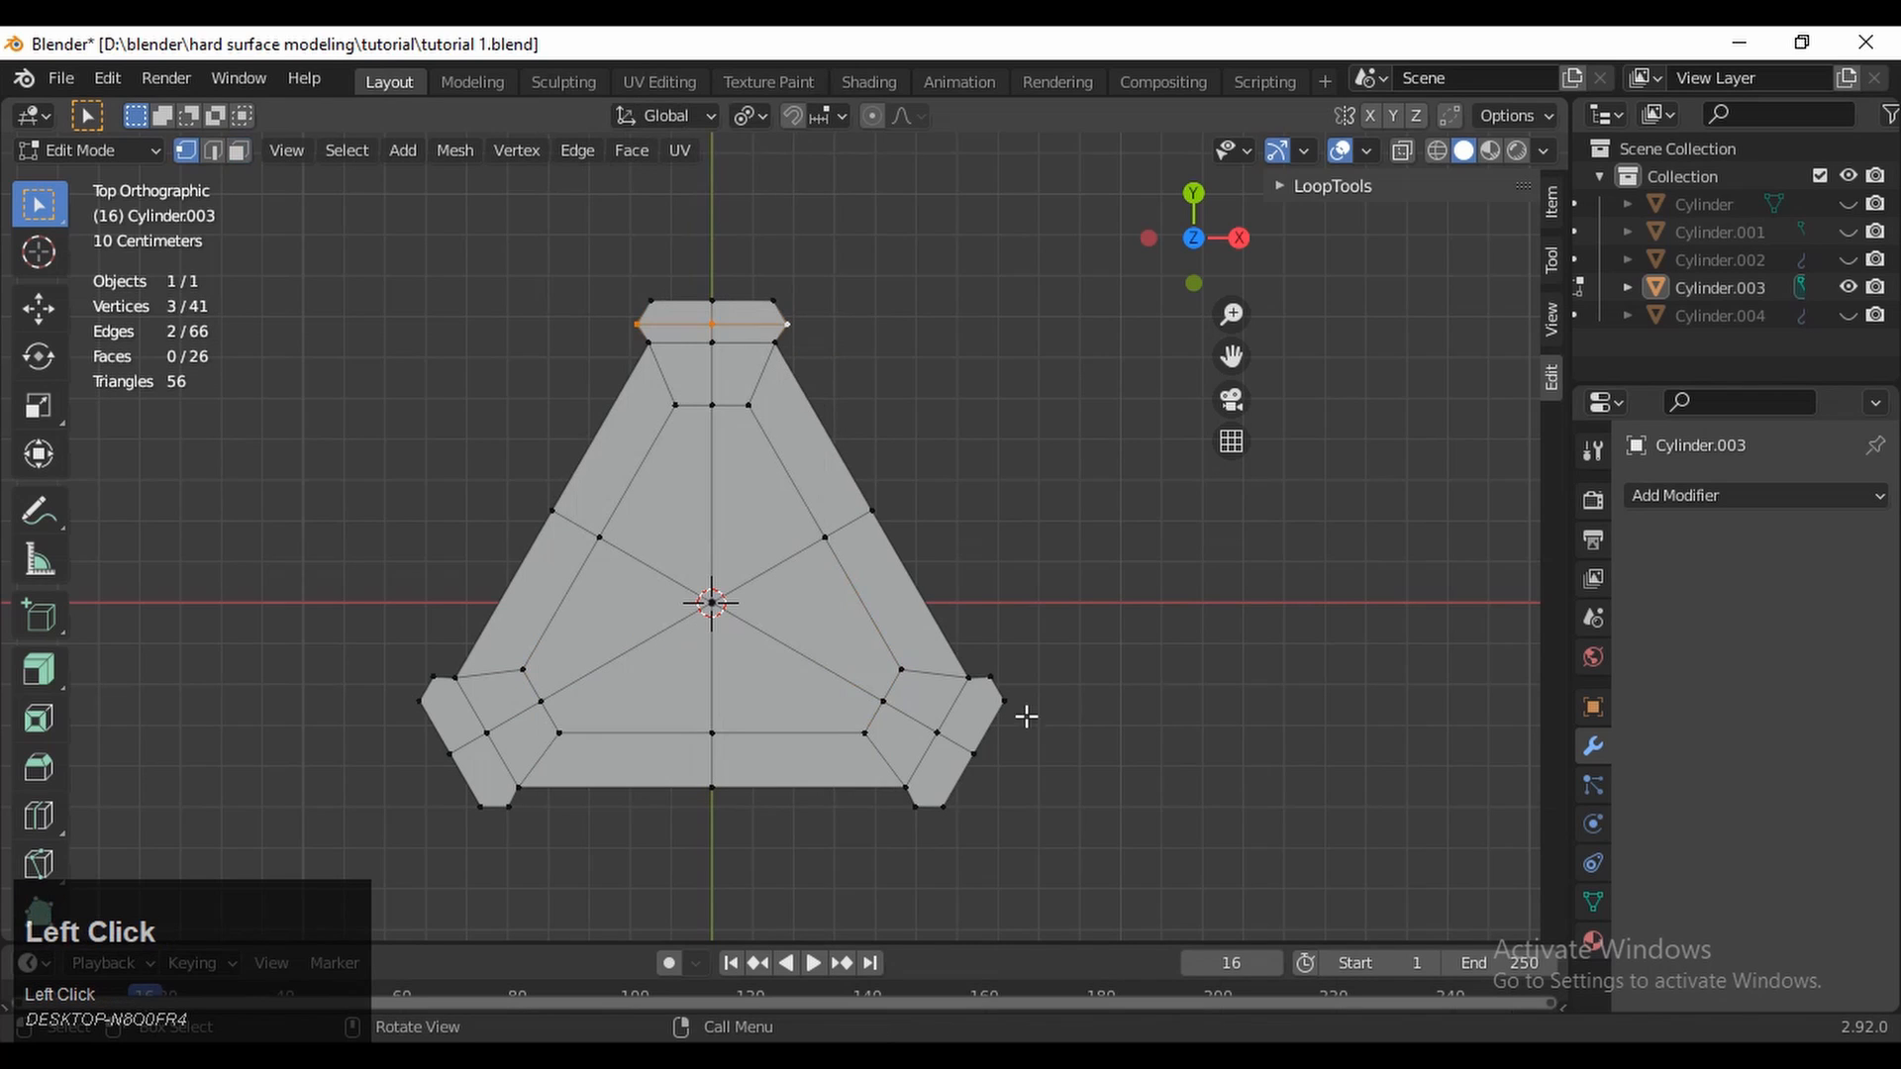
# Connect the outermost vertices of the lower-right and lower-left tabs with an edge across each tab
pyautogui.rightClick(898, 736)
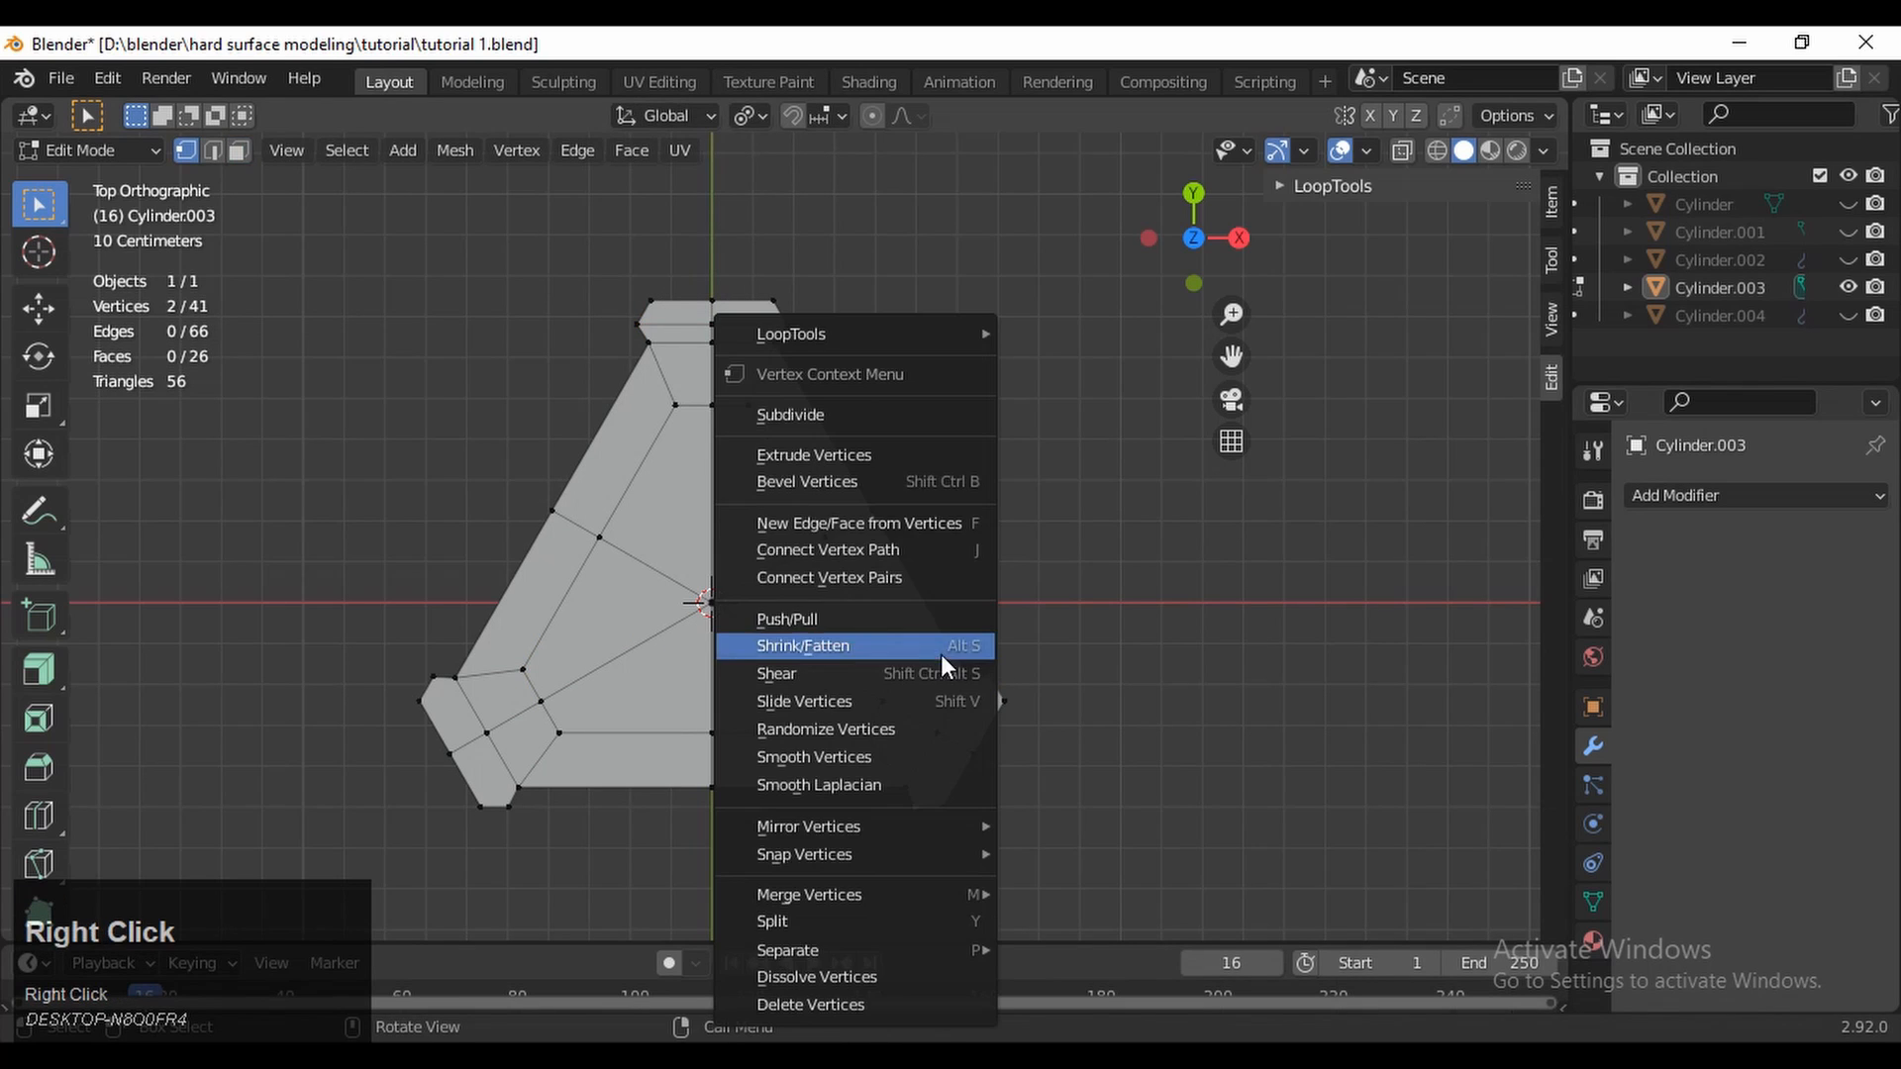
pyautogui.click(899, 574)
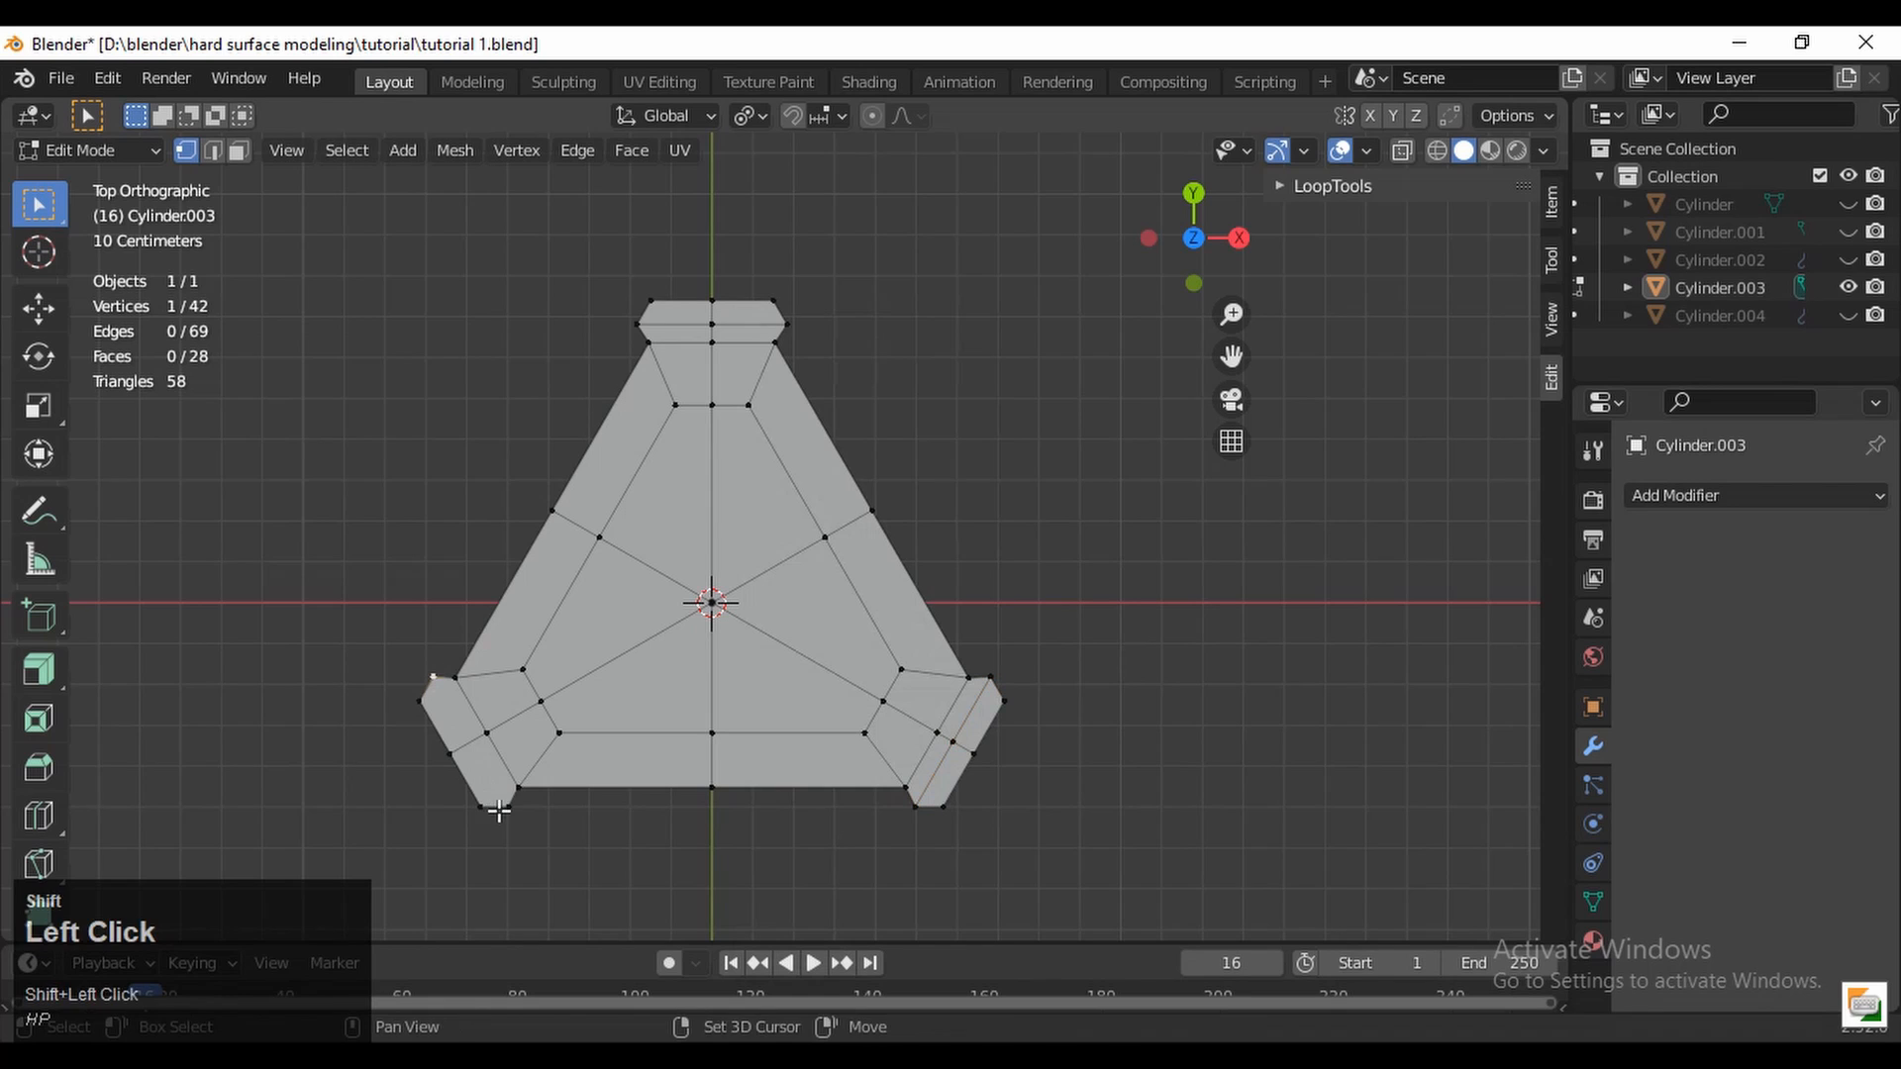
pyautogui.rightClick(509, 671)
pyautogui.click(487, 578)
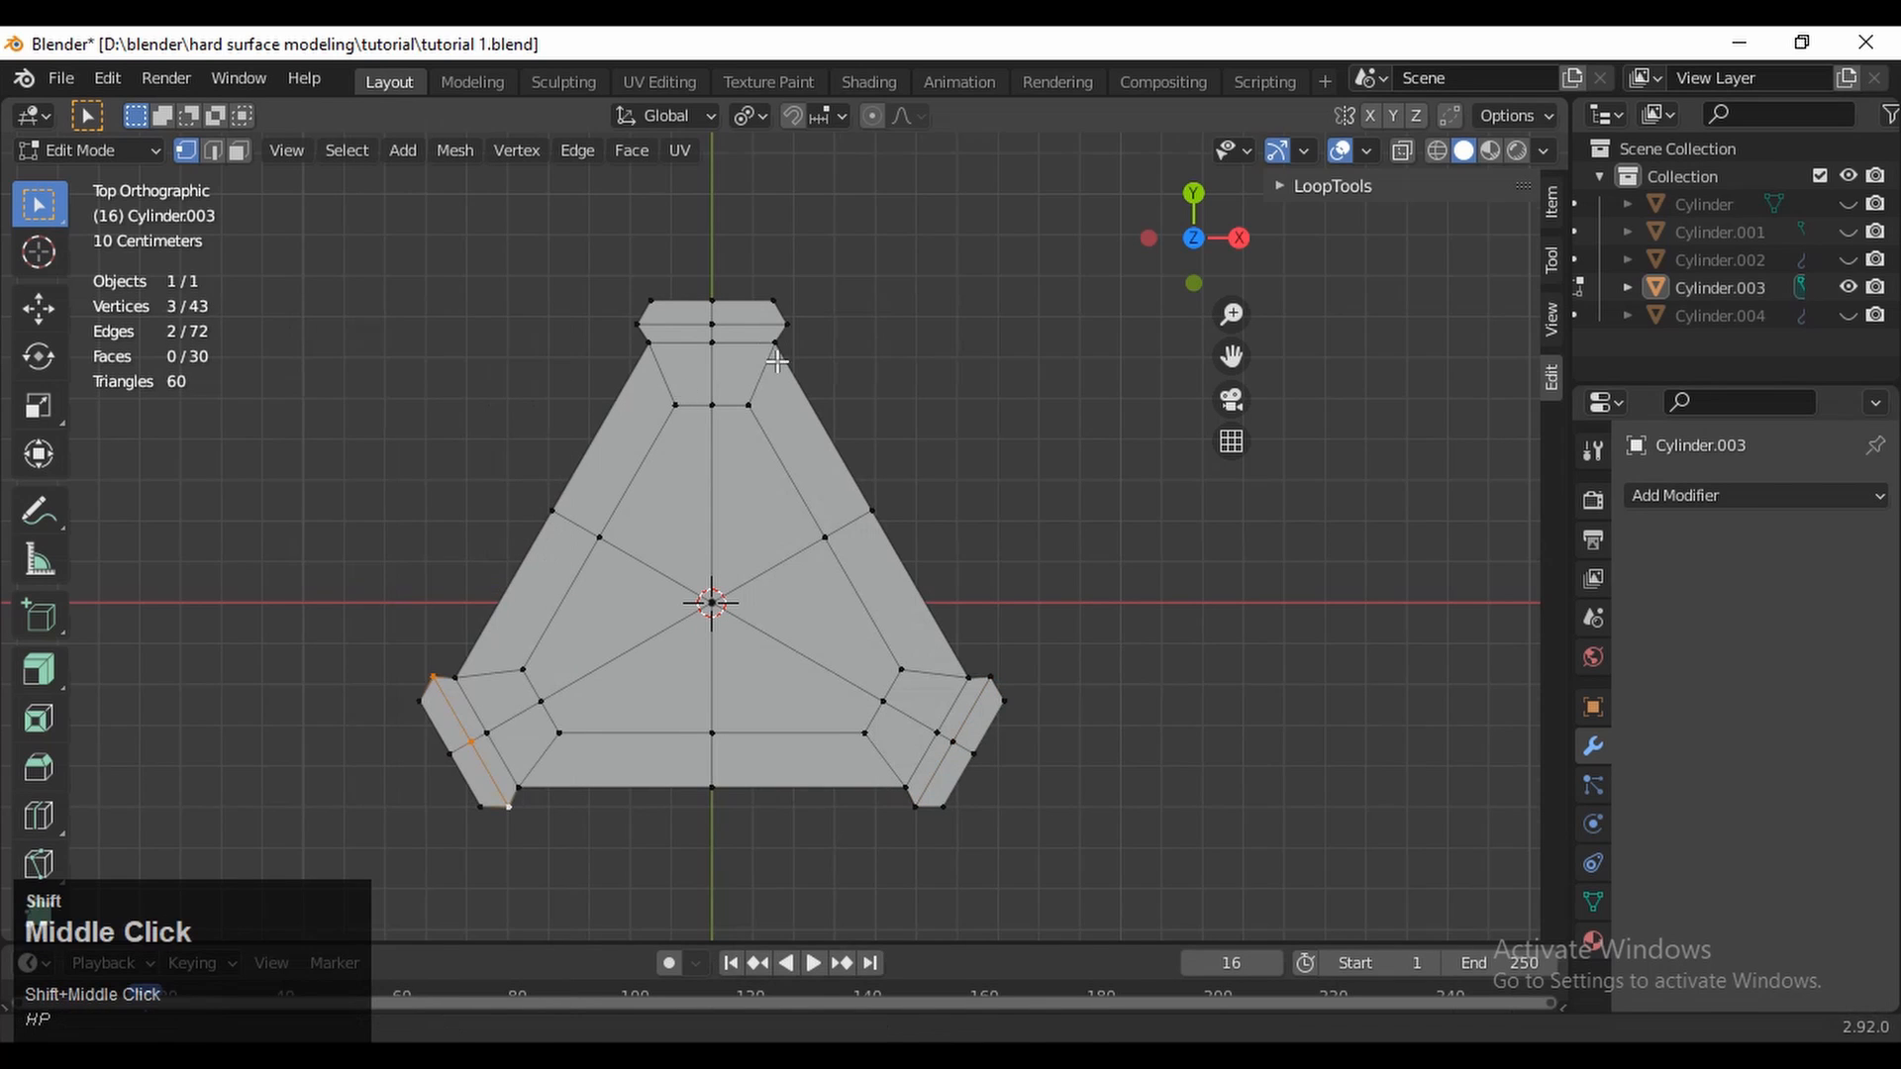
# Reshape the six central faces into a circle with LoopTools Circle and scale them down around the centre
pyautogui.moveTo(730, 327)
pyautogui.keyDown('shift'); pyautogui.mouseDown(button='middle')
pyautogui.moveTo(757, 401)
pyautogui.moveTo(750, 340)
pyautogui.mouseUp(button='middle'); pyautogui.keyUp('shift')
pyautogui.keyDown('ctrl'); pyautogui.moveTo(731, 458); pyautogui.dragTo(730, 482, button='middle'); pyautogui.keyUp('ctrl')
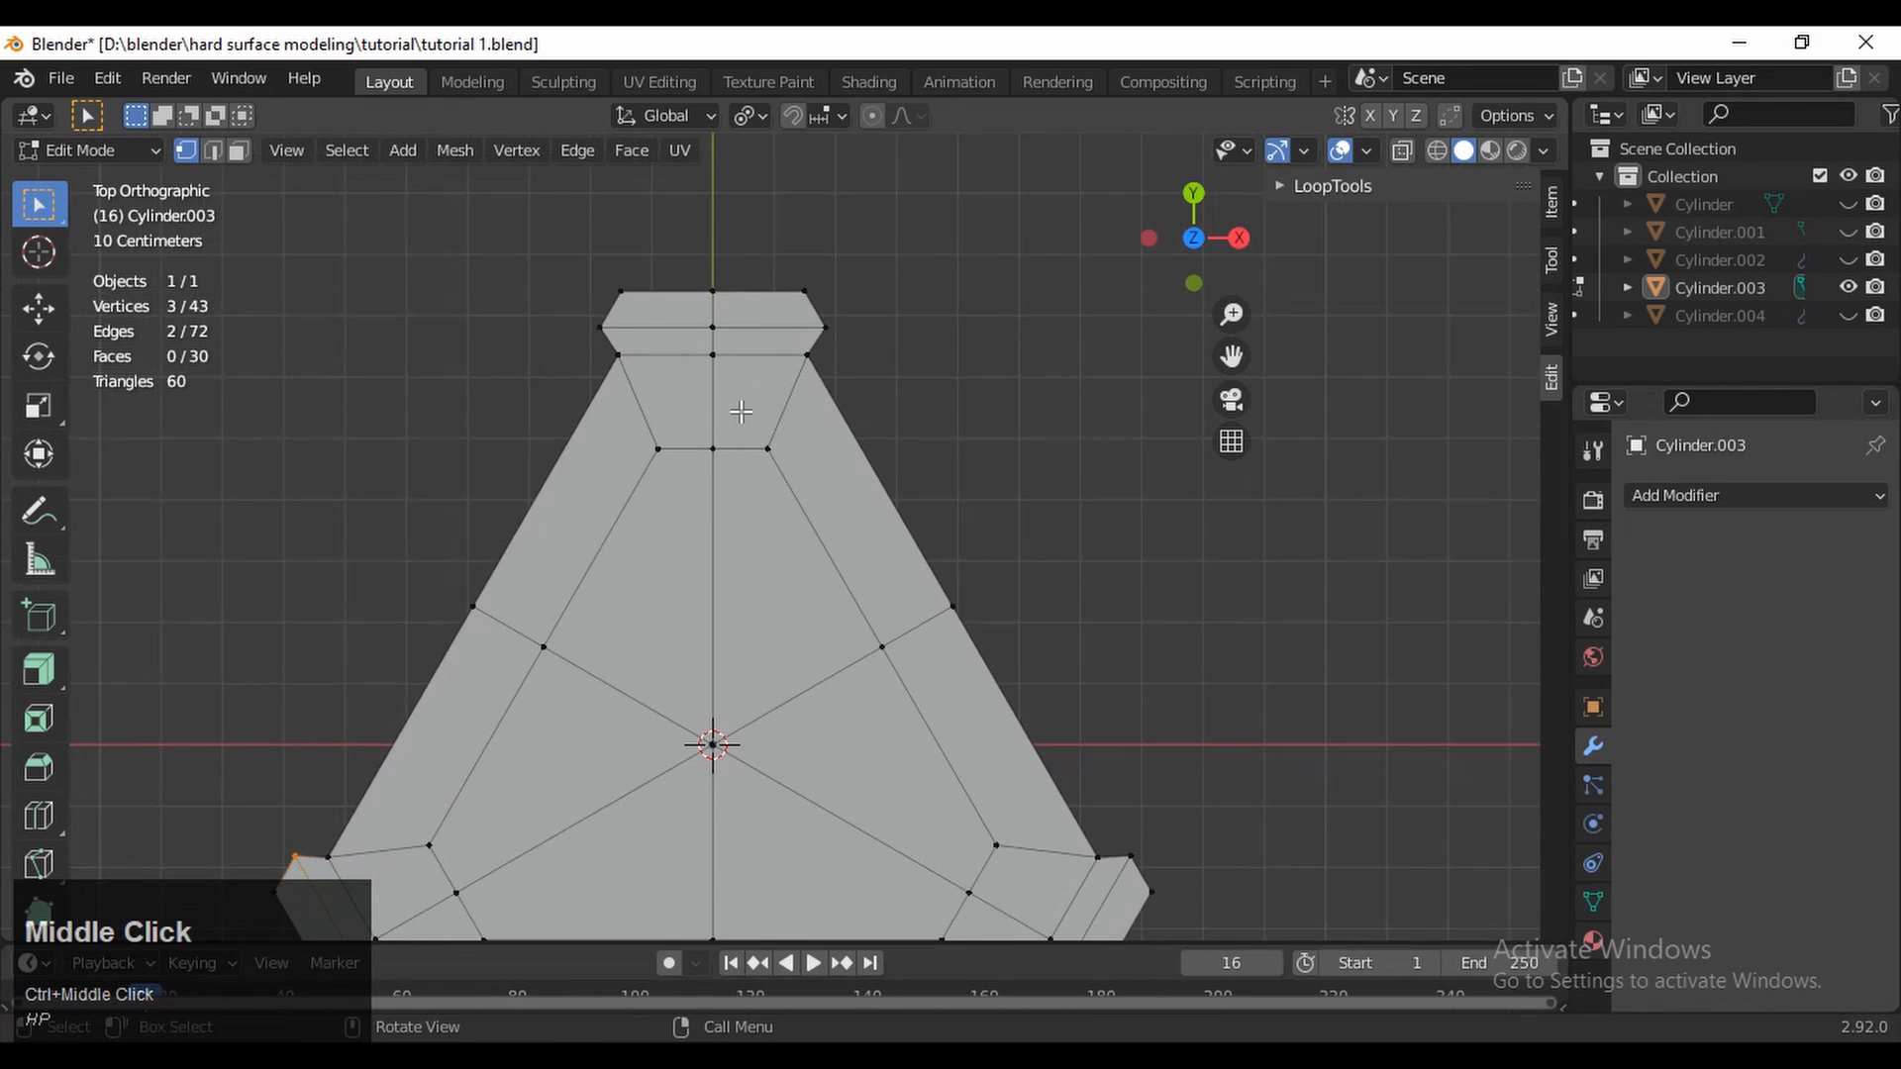
pyautogui.keyDown('shift'); pyautogui.moveTo(757, 418); pyautogui.dragTo(814, 559, button='middle'); pyautogui.keyUp('shift')
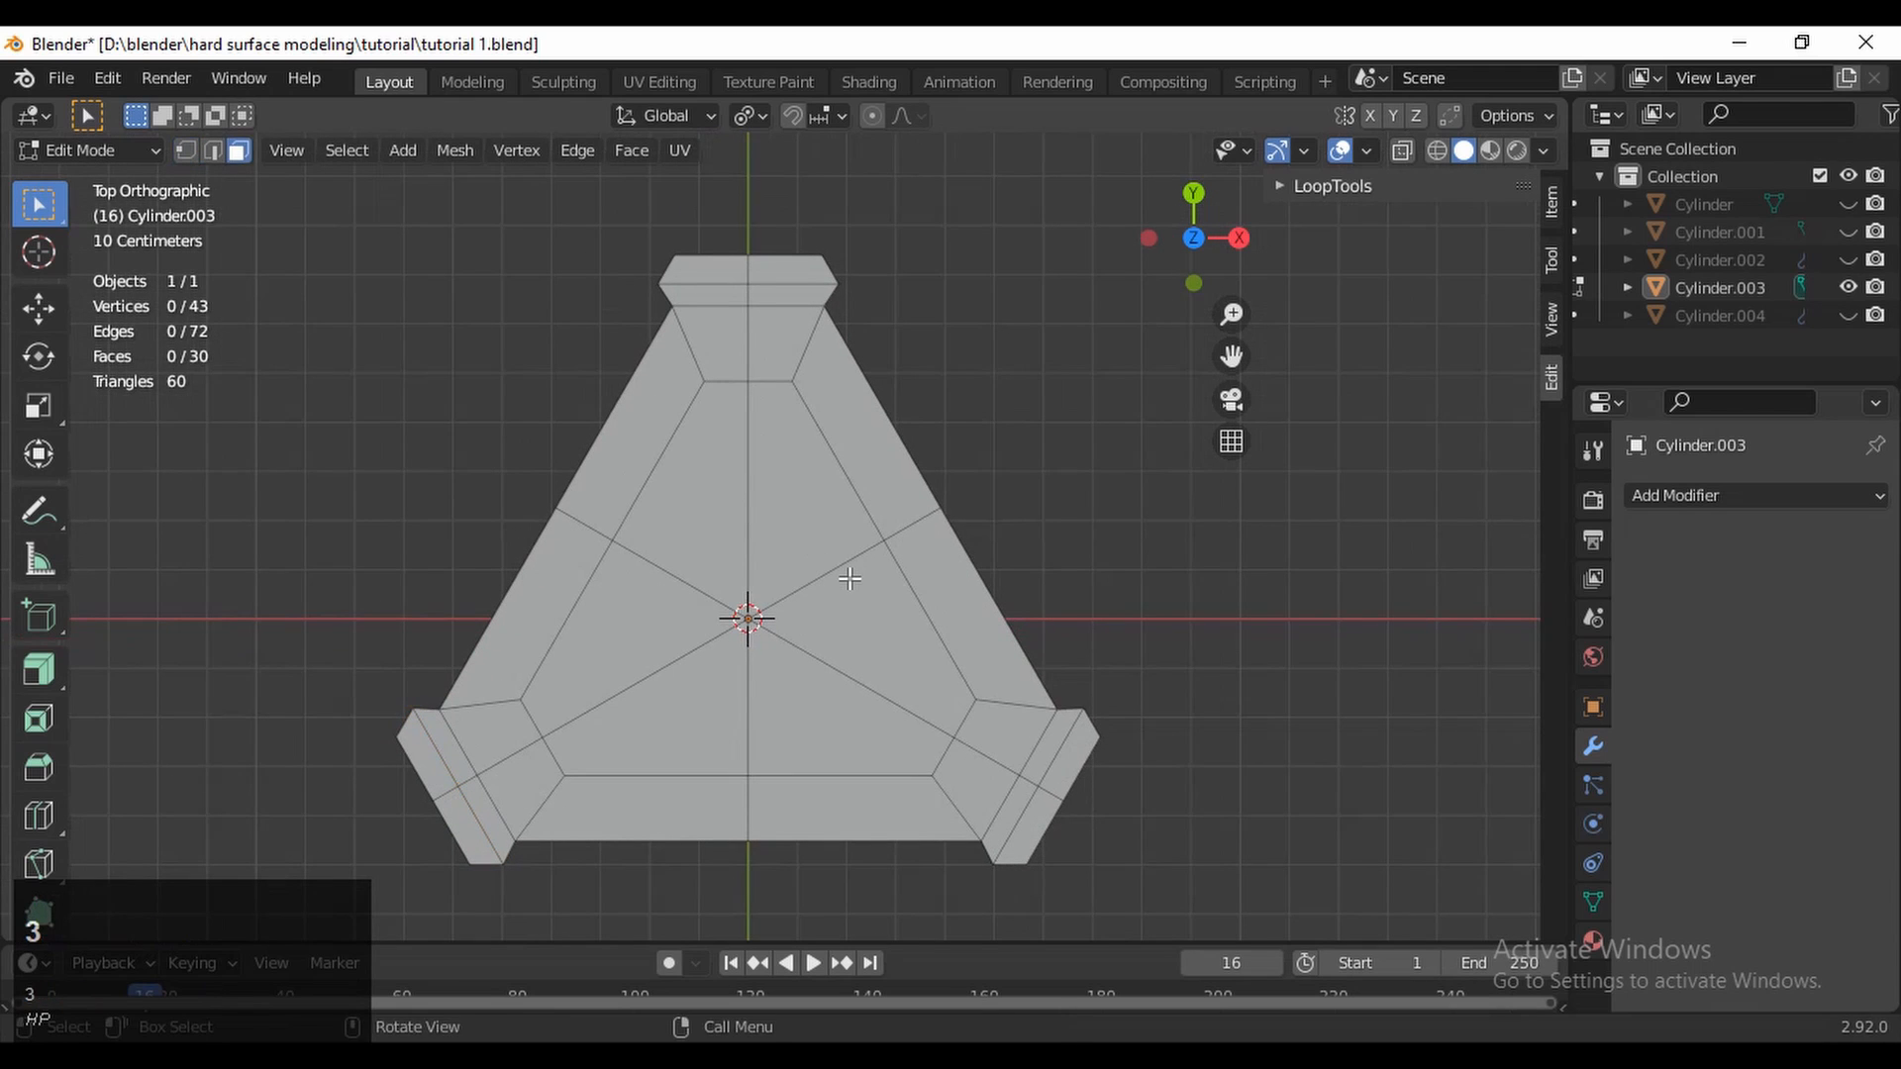
pyautogui.click(749, 630)
pyautogui.rightClick(693, 417)
pyautogui.moveTo(750, 416)
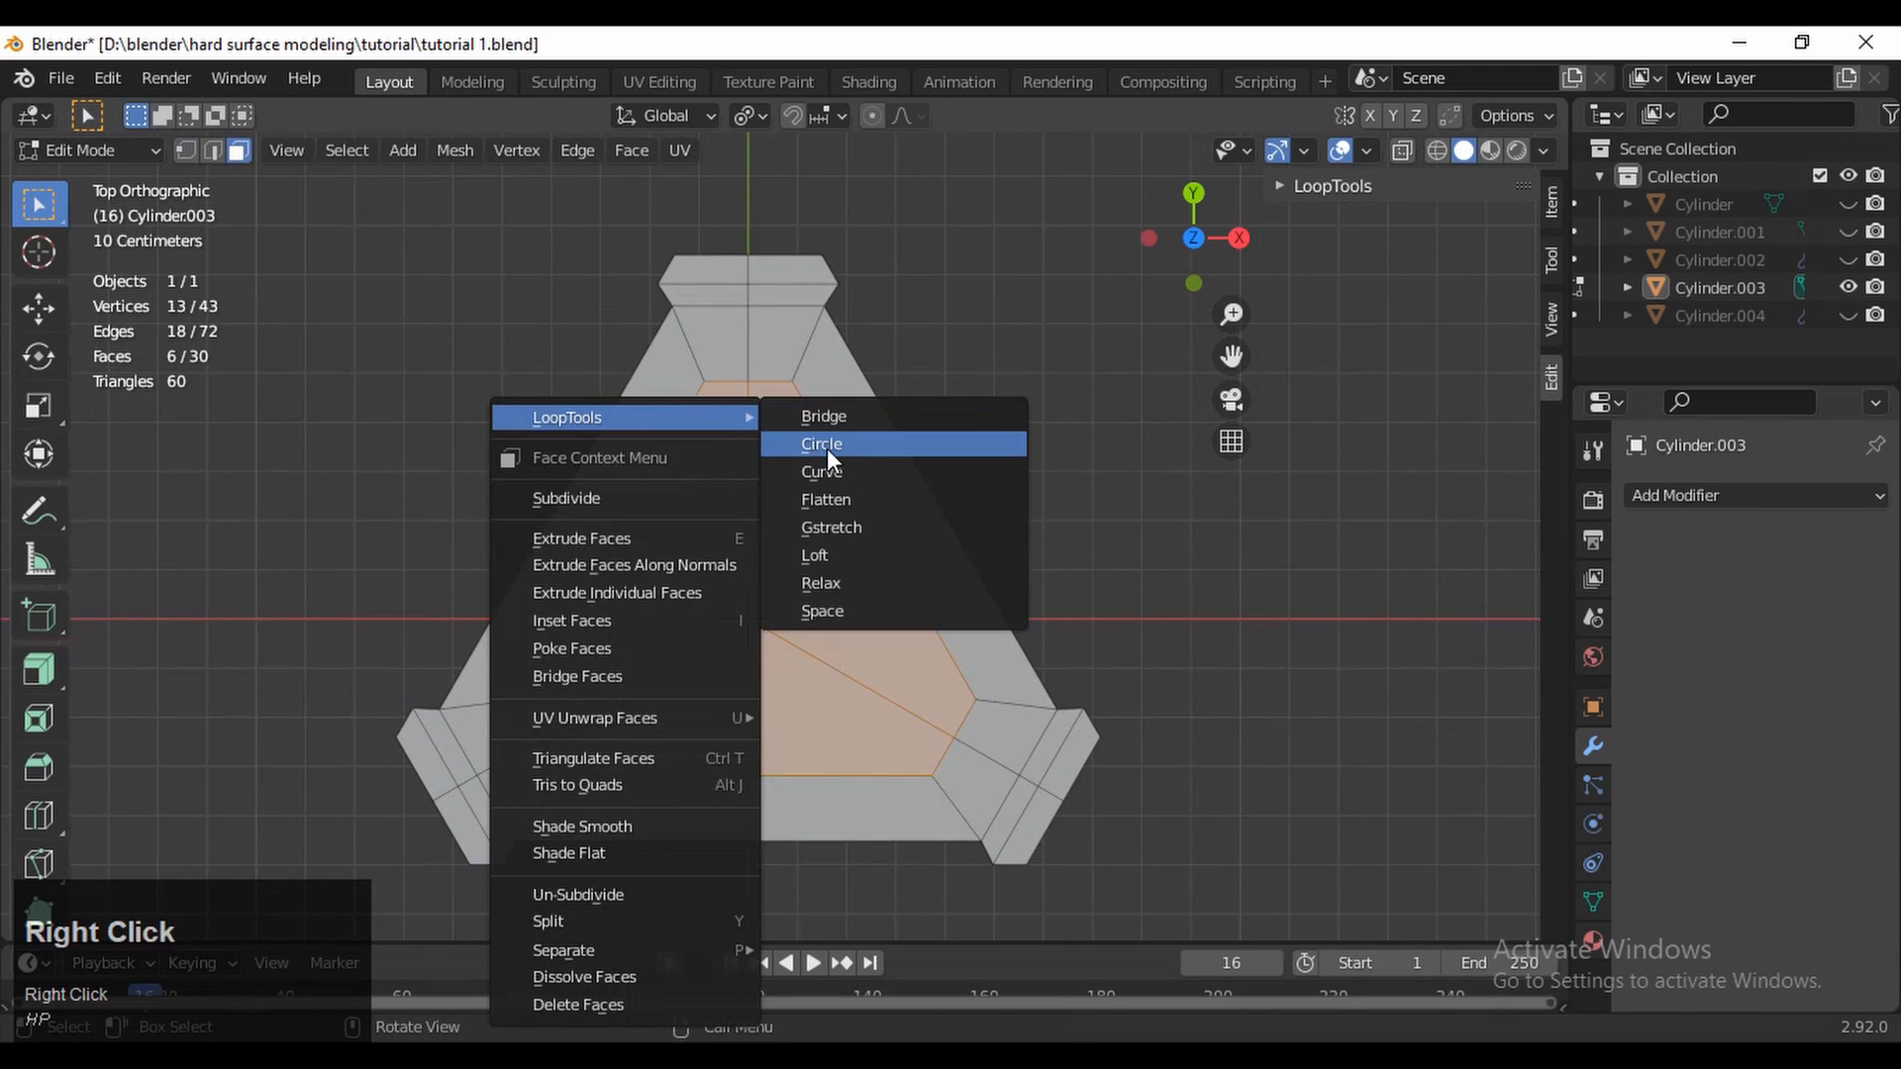
pyautogui.click(828, 449)
pyautogui.press('s')
pyautogui.press('ctrl')
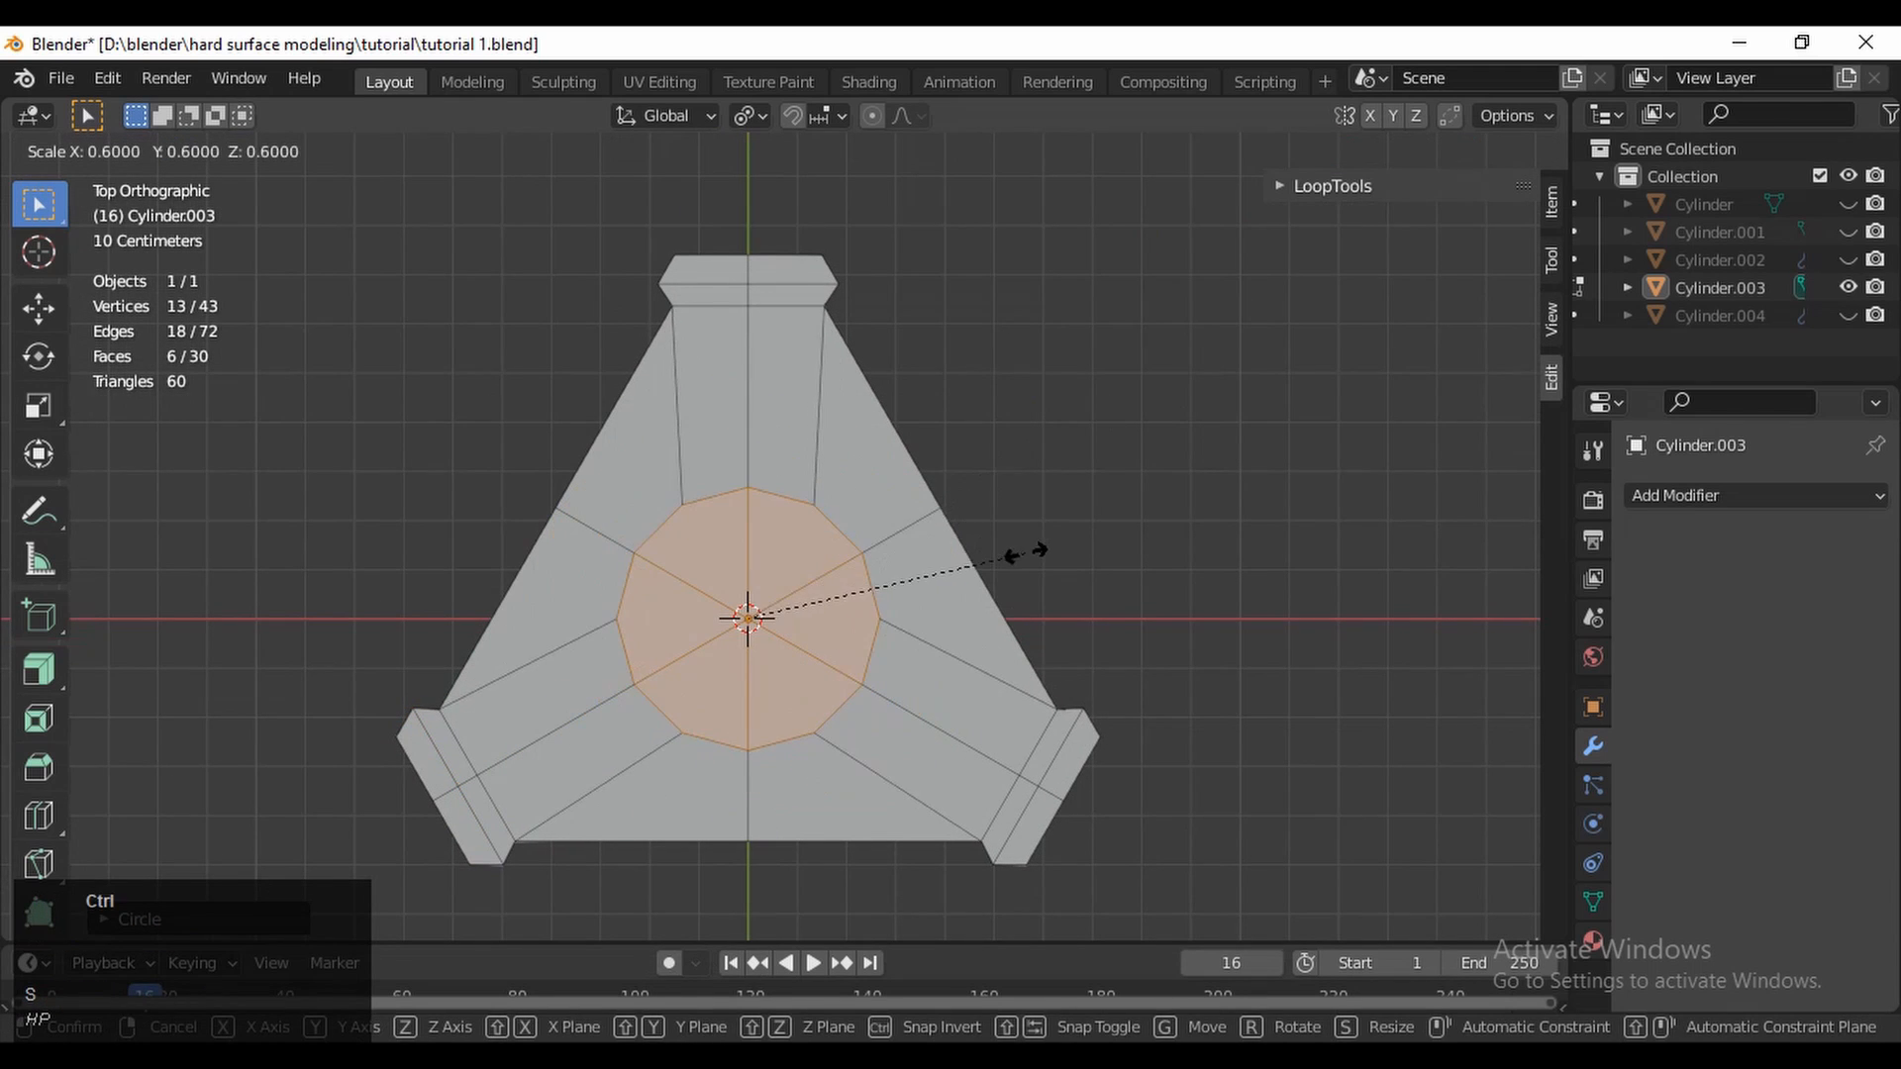
pyautogui.click(1069, 559)
# Inset the central circular faces slightly to form a thin ring around the disc
pyautogui.keyDown('shift'); pyautogui.moveTo(1070, 560); pyautogui.dragTo(1069, 469, button='middle'); pyautogui.keyUp('shift')
pyautogui.press('s')
pyautogui.rightClick(1070, 466)
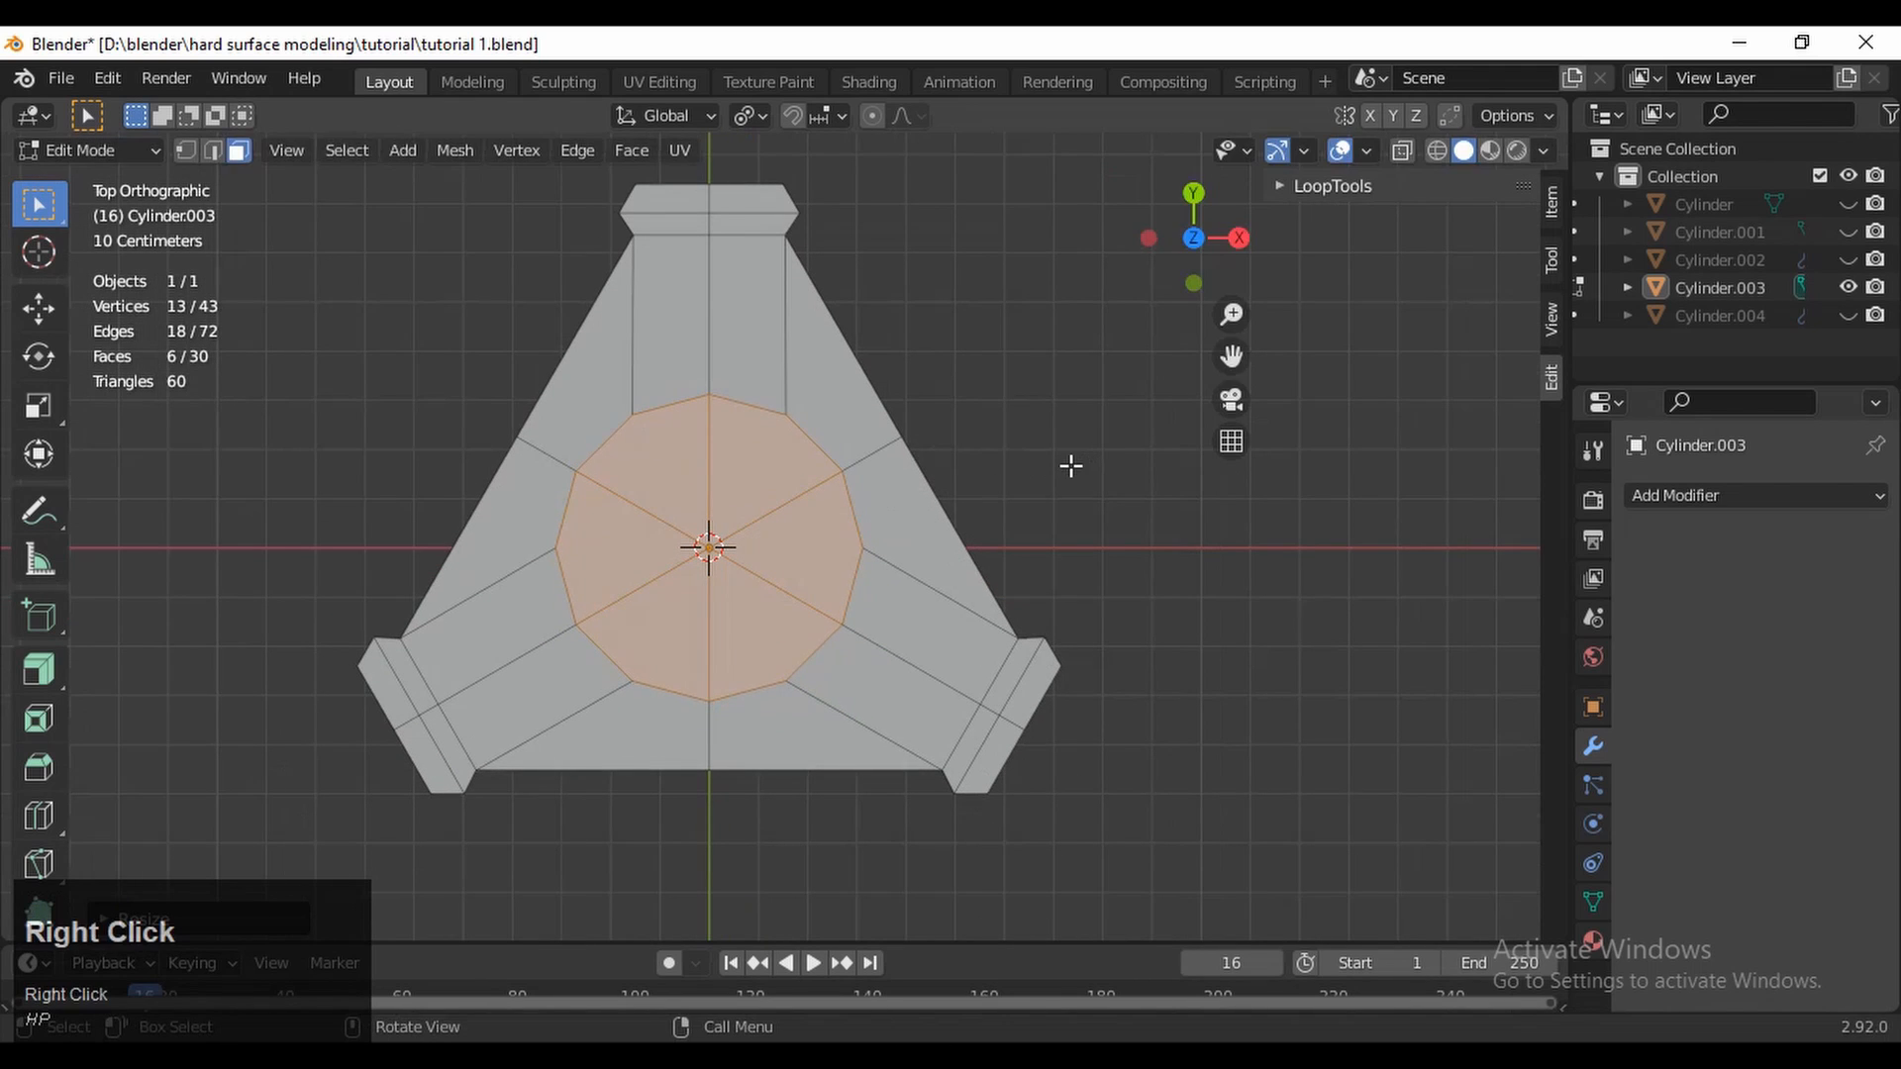
pyautogui.press('i')
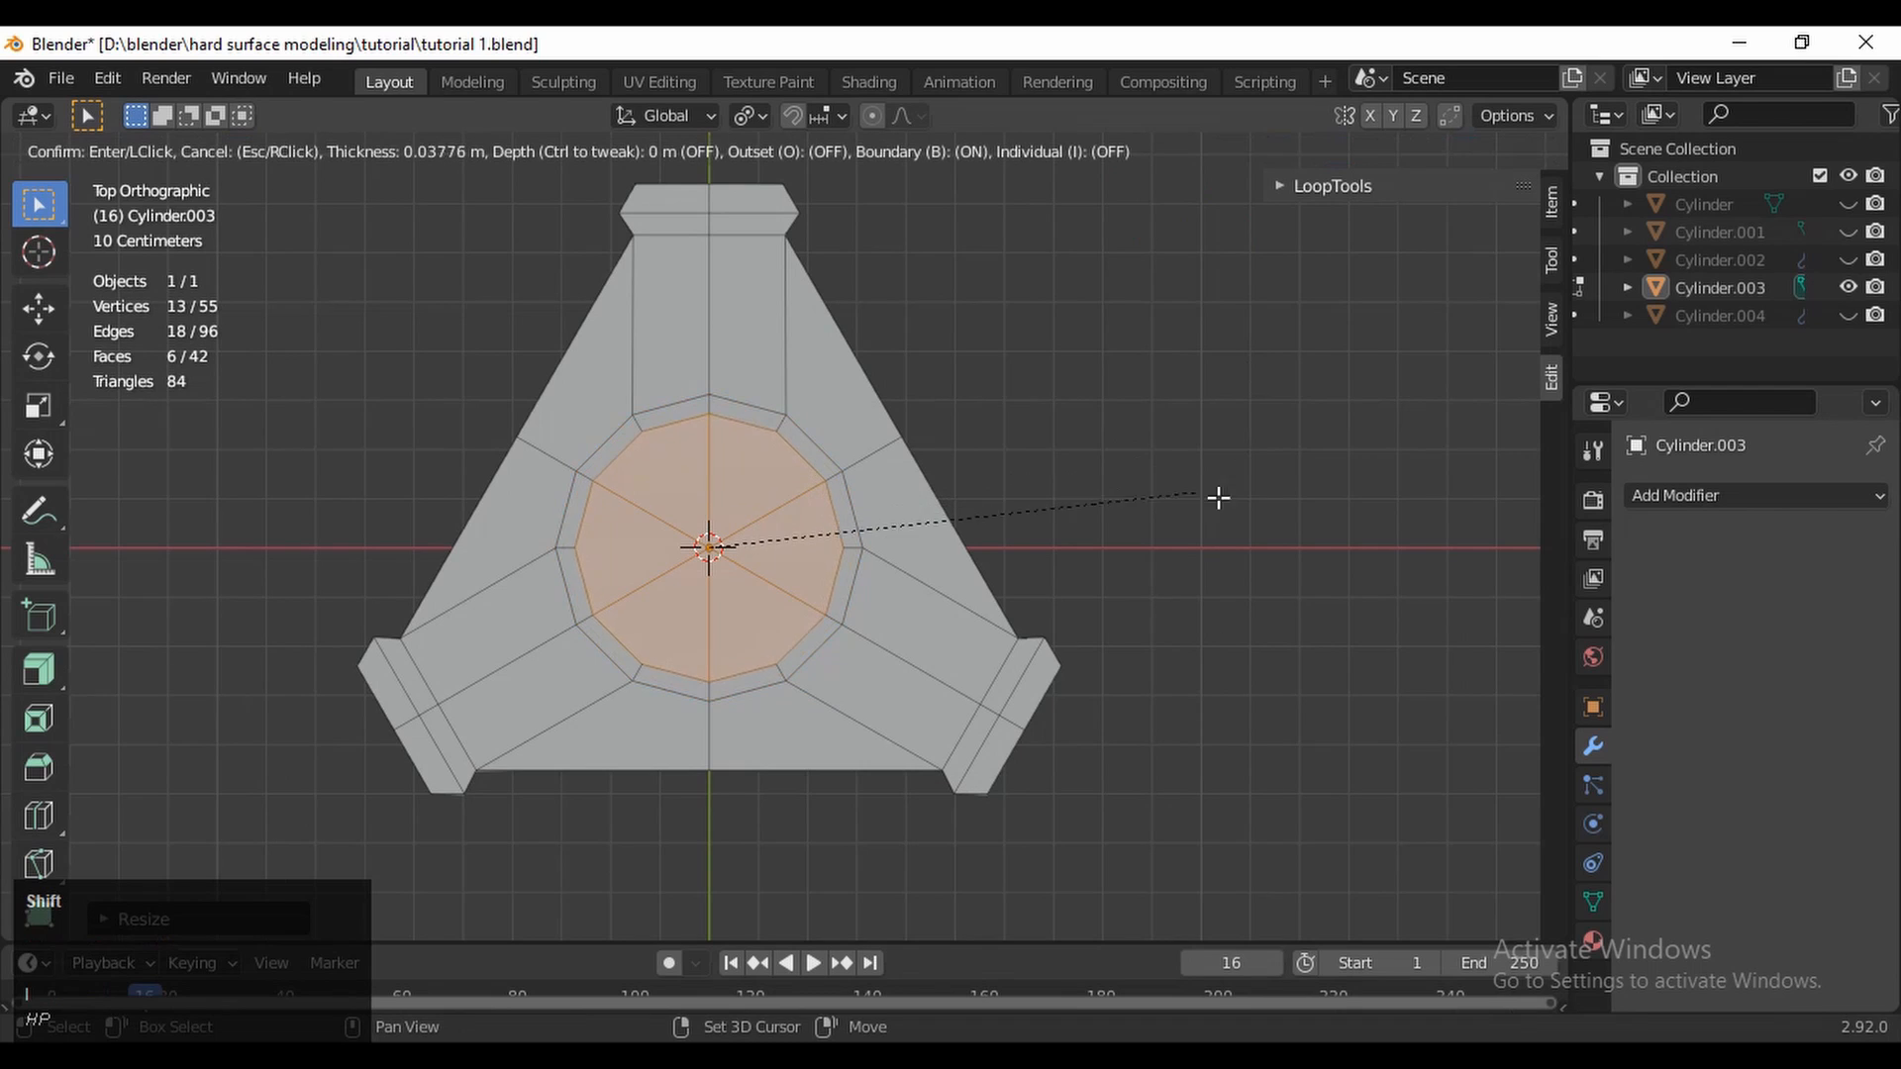
pyautogui.click(1228, 500)
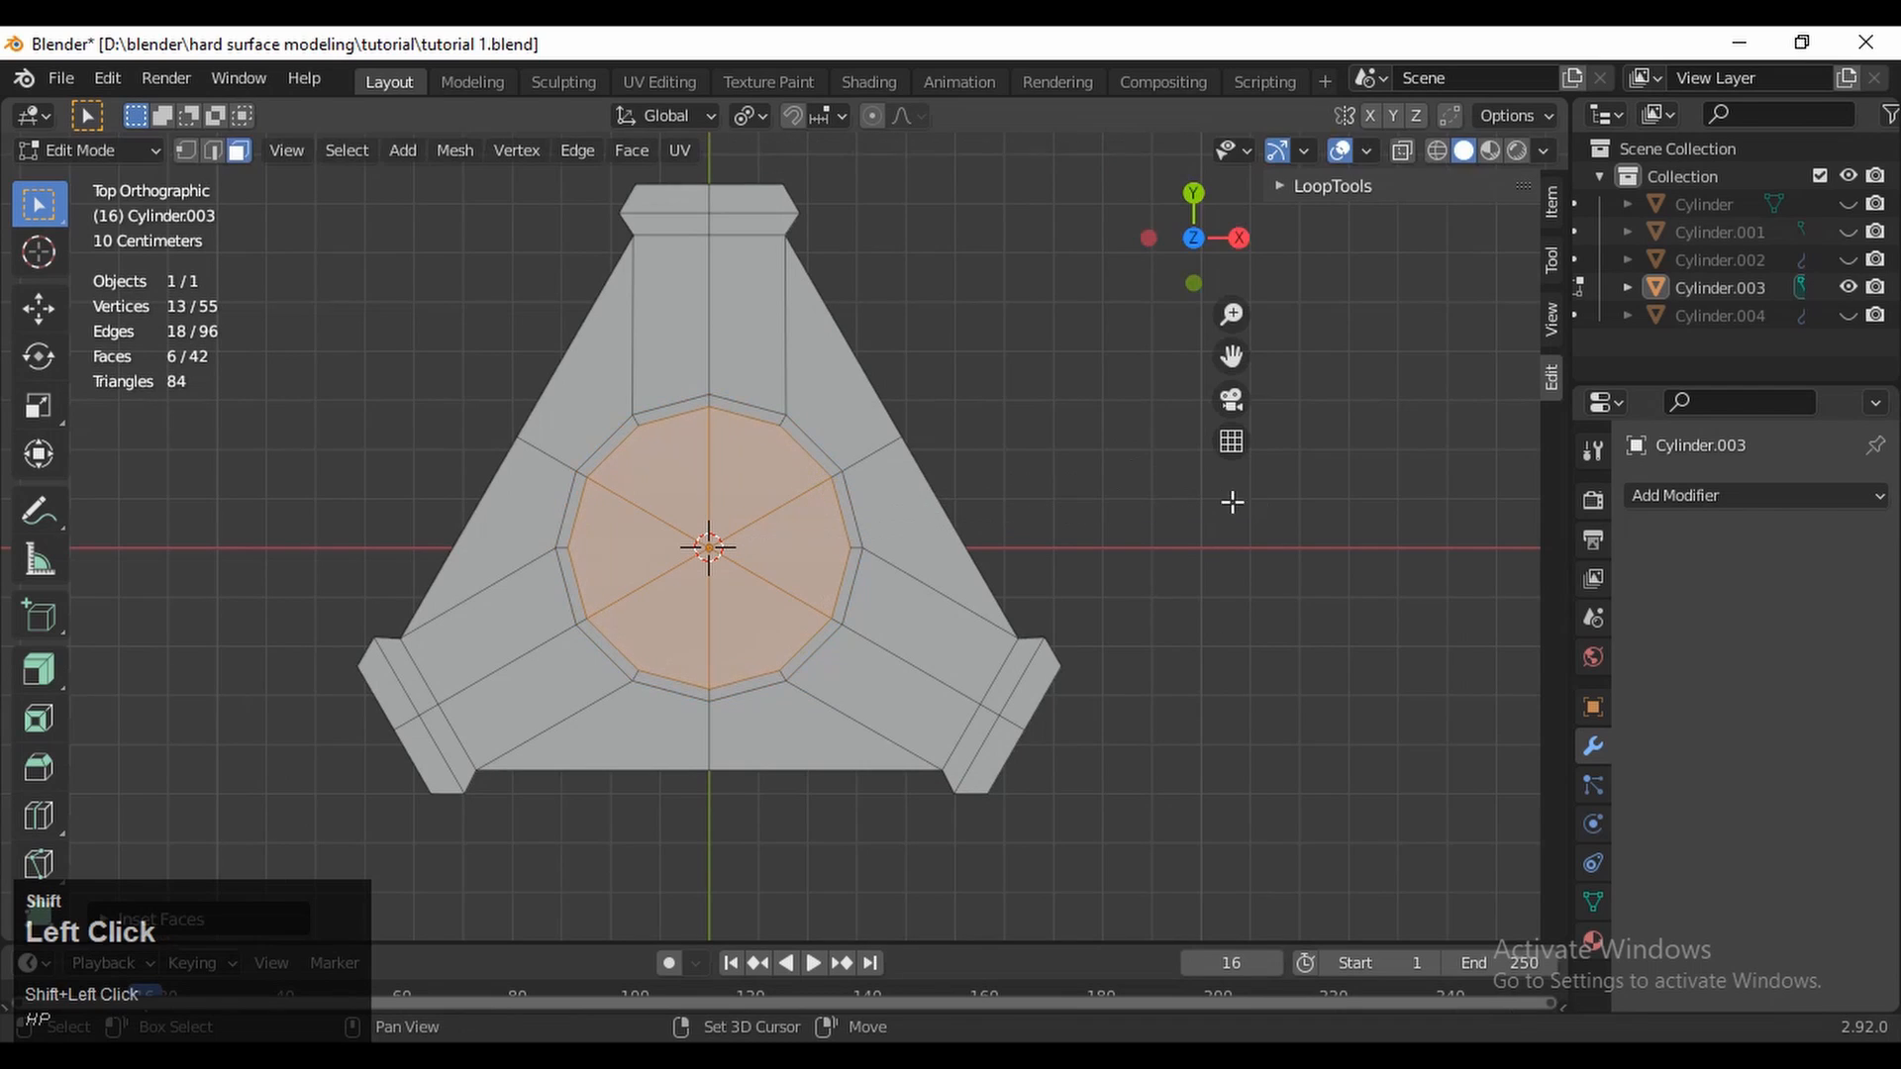
# Add centred loop cuts along both halves of the upper arm, running to the lower-left and lower-right tabs
pyautogui.hotkey('ctrl', 'r')
pyautogui.click(670, 237)
pyautogui.rightClick(670, 237)
pyautogui.hotkey('ctrl', 'r')
pyautogui.click(749, 240)
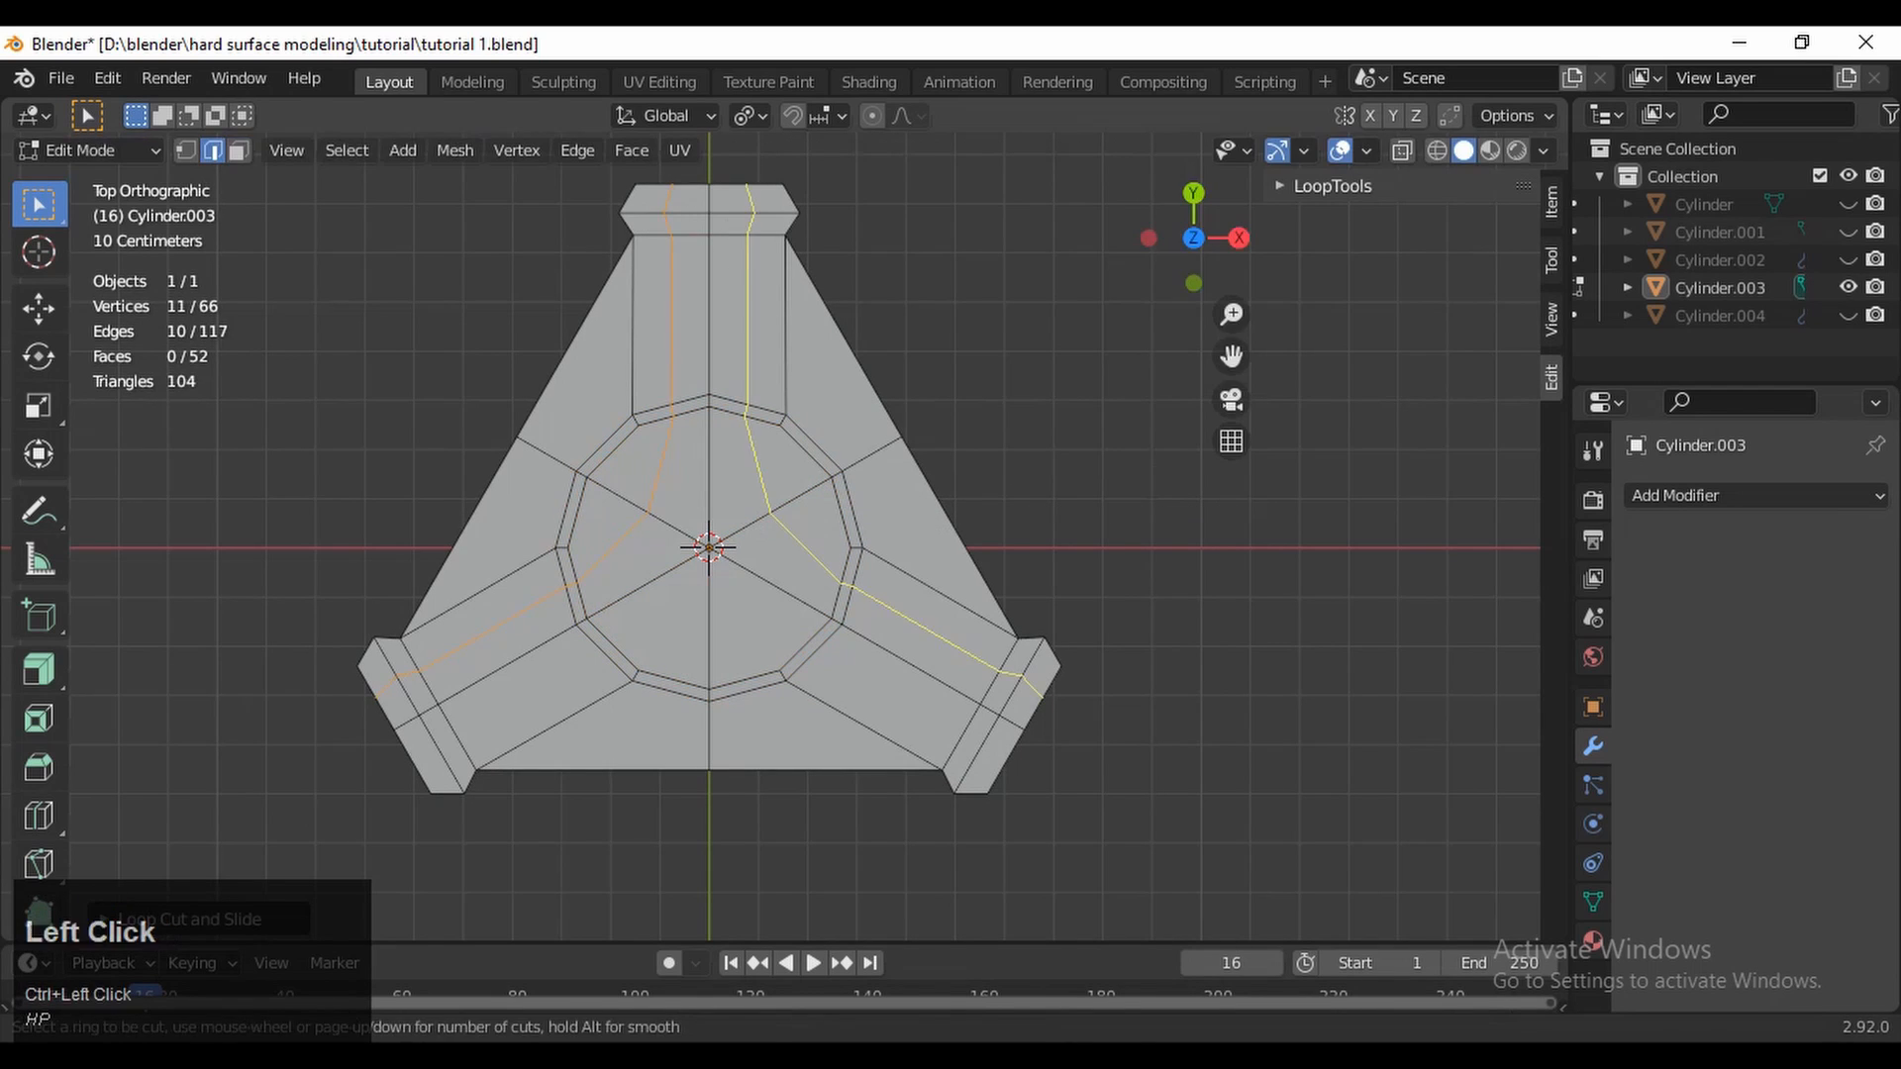
pyautogui.rightClick(749, 239)
# Add centred loop cuts from the right side to the bottom edge and between the two lower tabs
pyautogui.hotkey('ctrl', 'r')
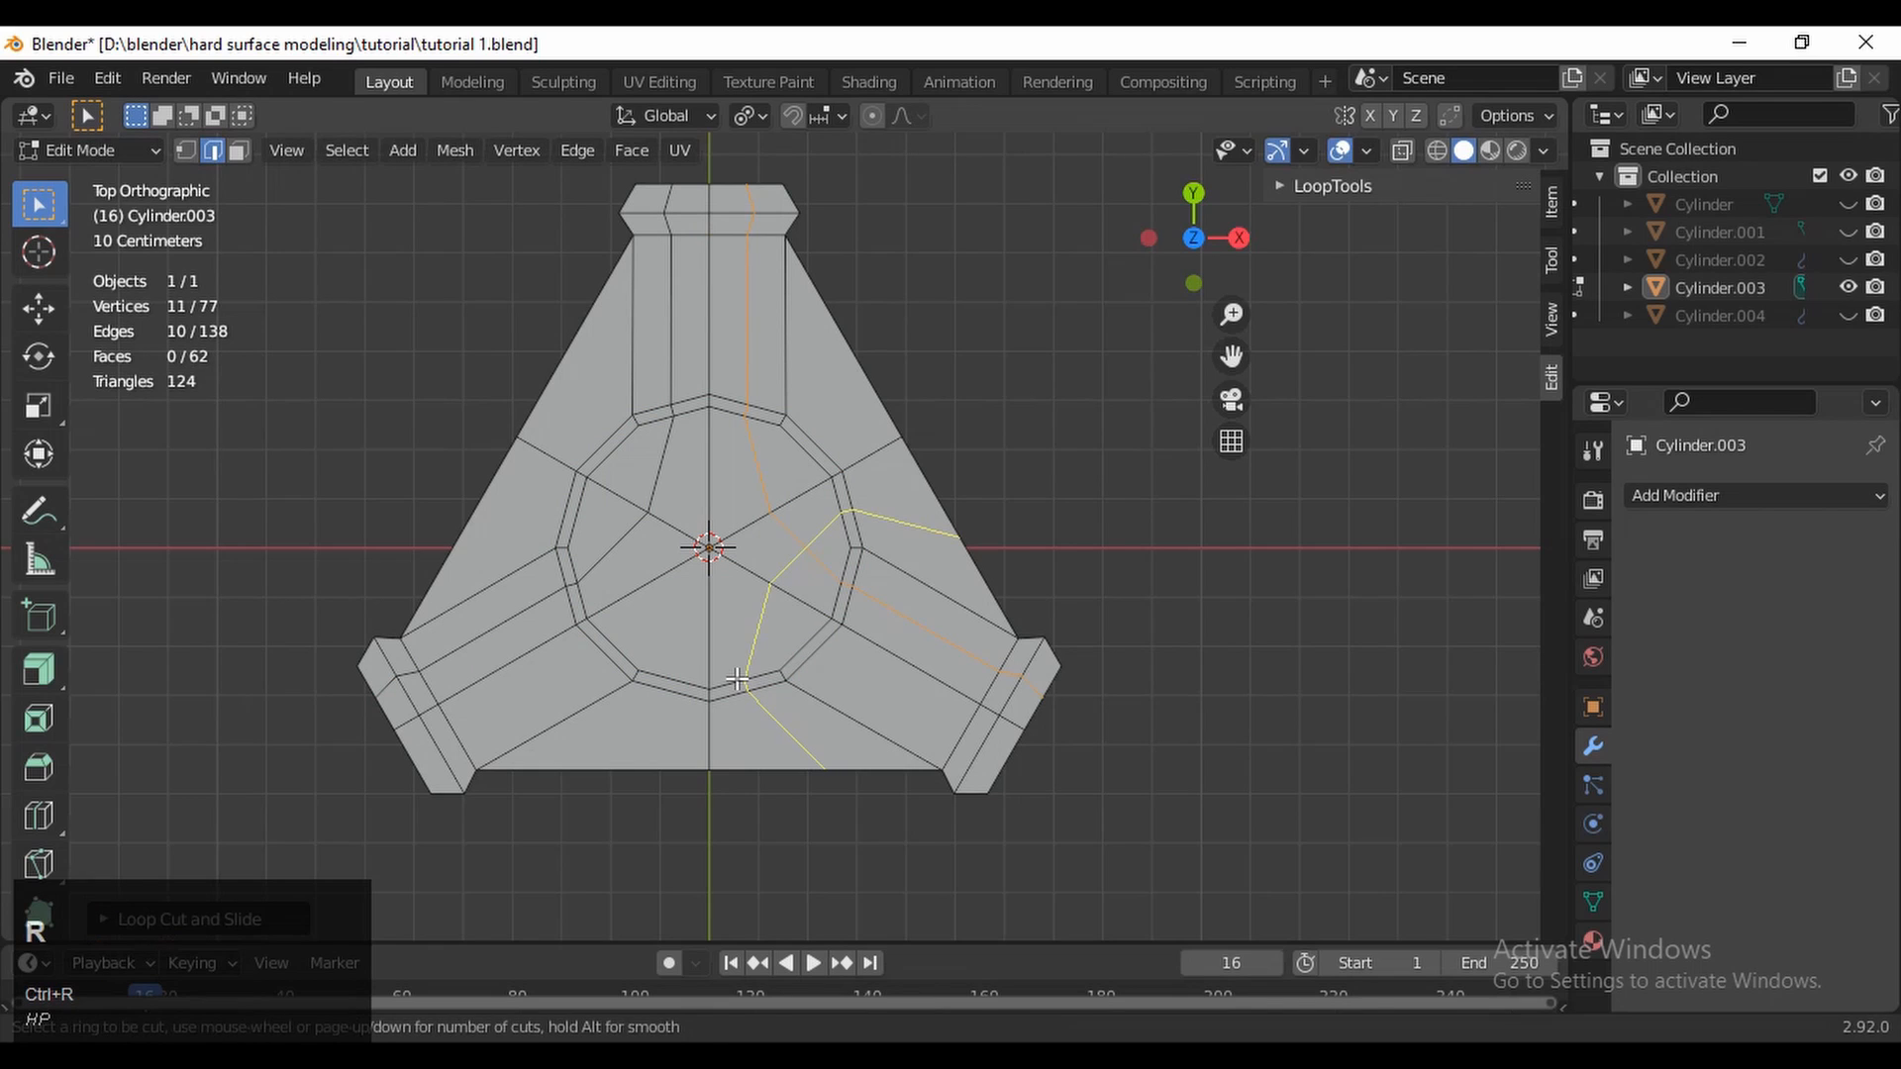
pyautogui.click(737, 679)
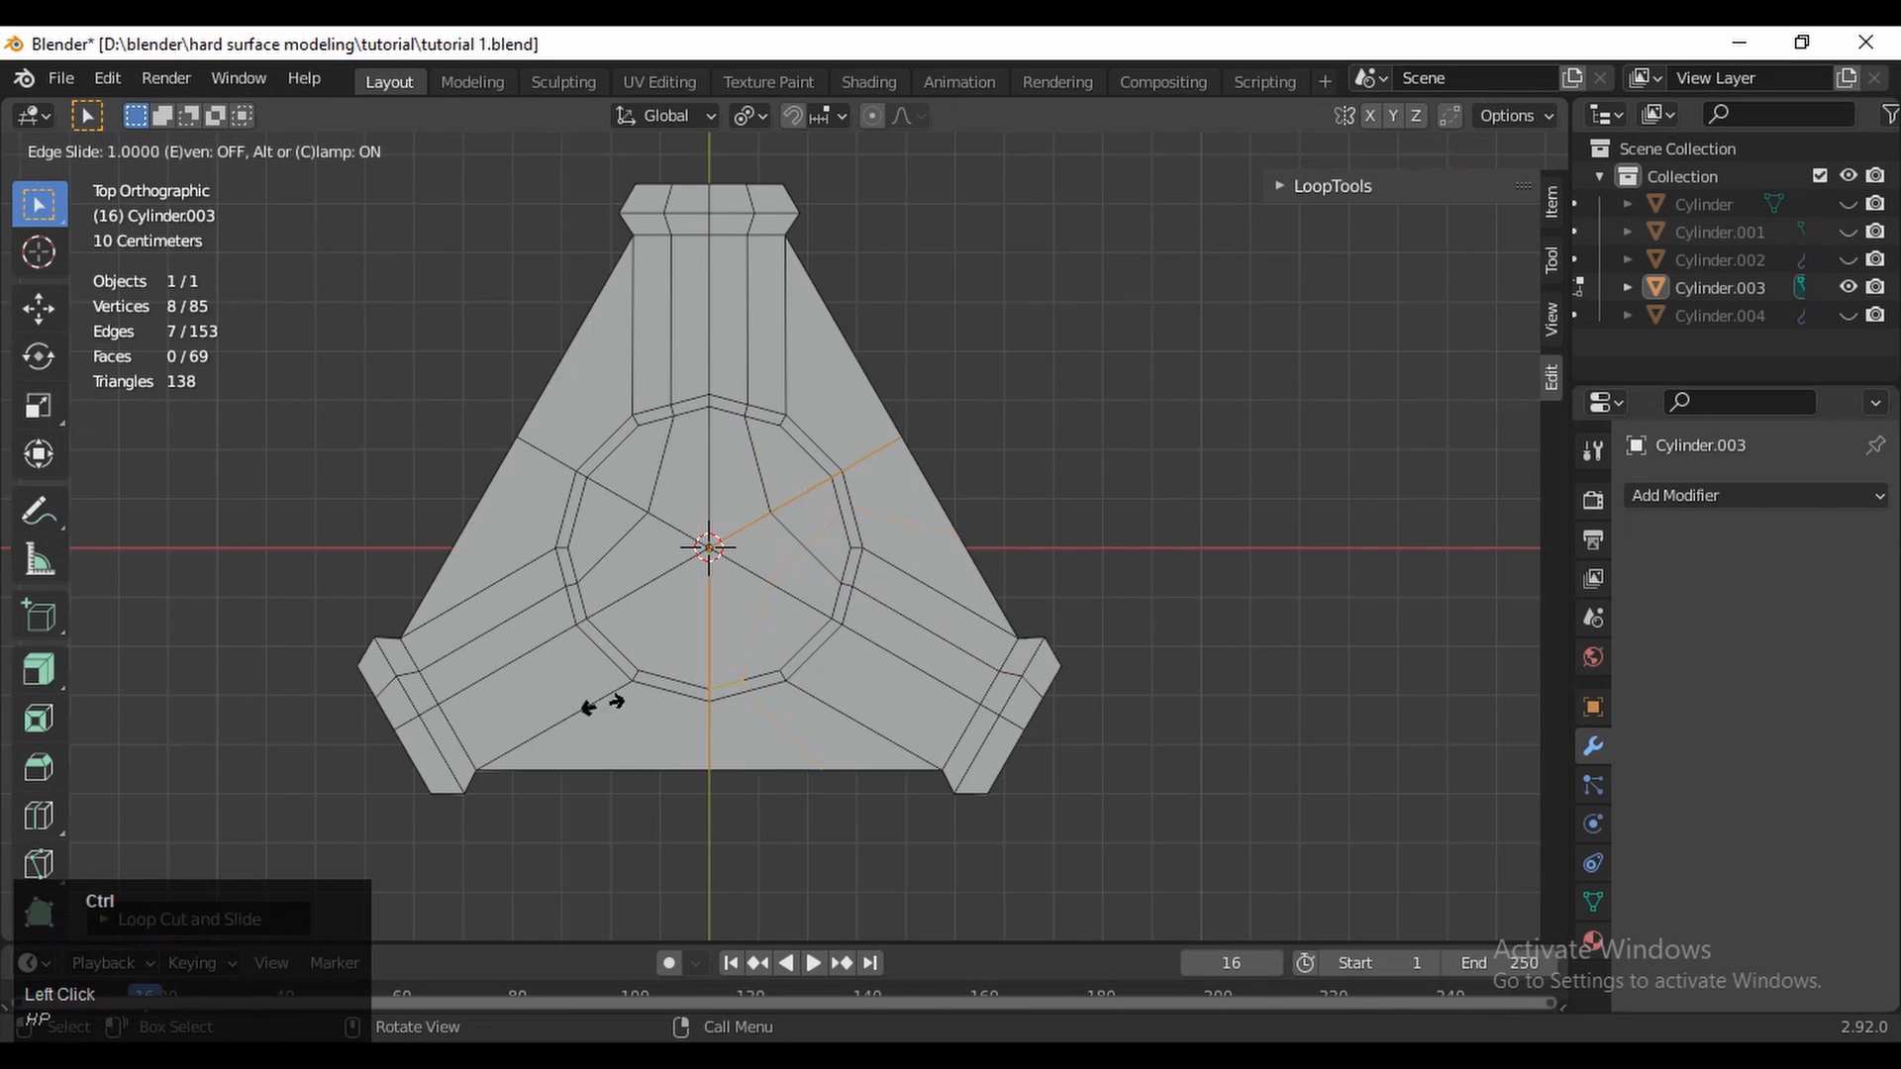
pyautogui.rightClick(620, 654)
pyautogui.hotkey('ctrl', 'r')
pyautogui.click(602, 664)
pyautogui.rightClick(603, 665)
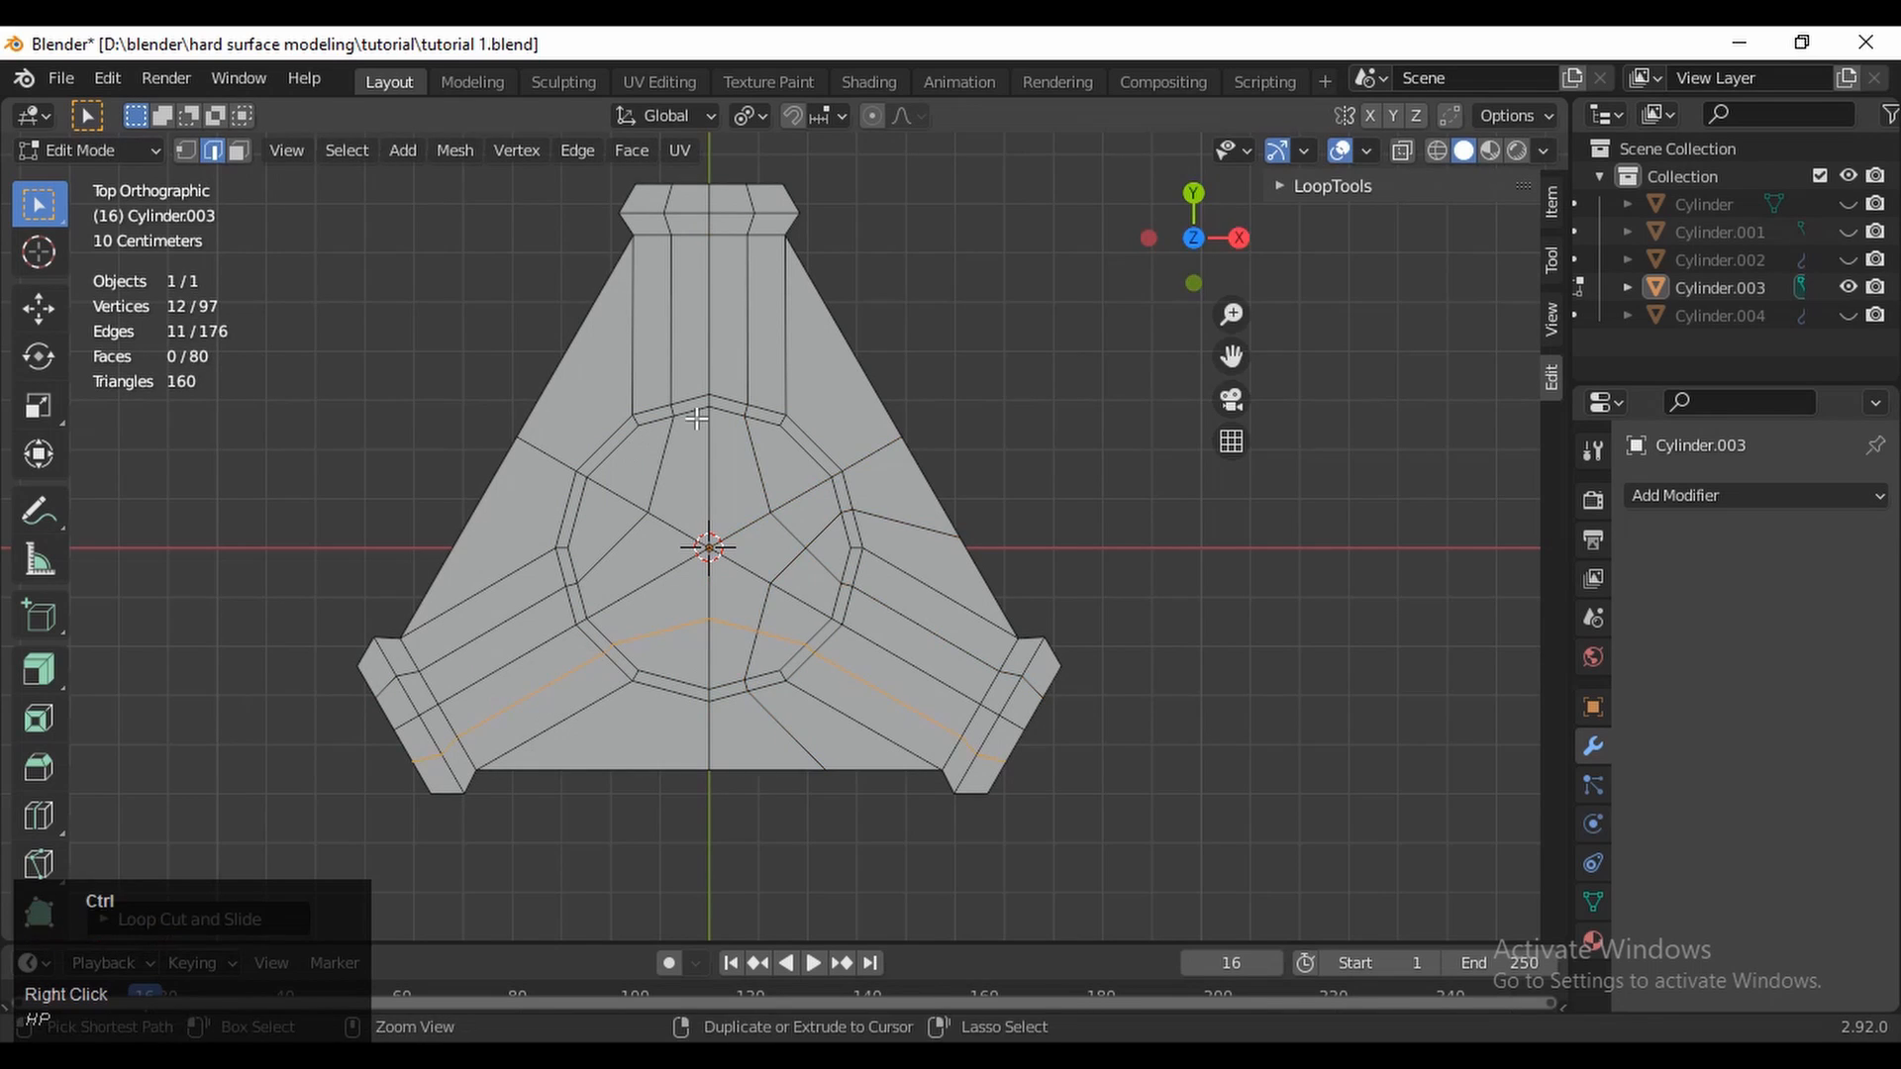
# Add centred loop cuts linking the left and right sides, and the left side with the bottom edge
pyautogui.click(677, 468)
pyautogui.rightClick(677, 468)
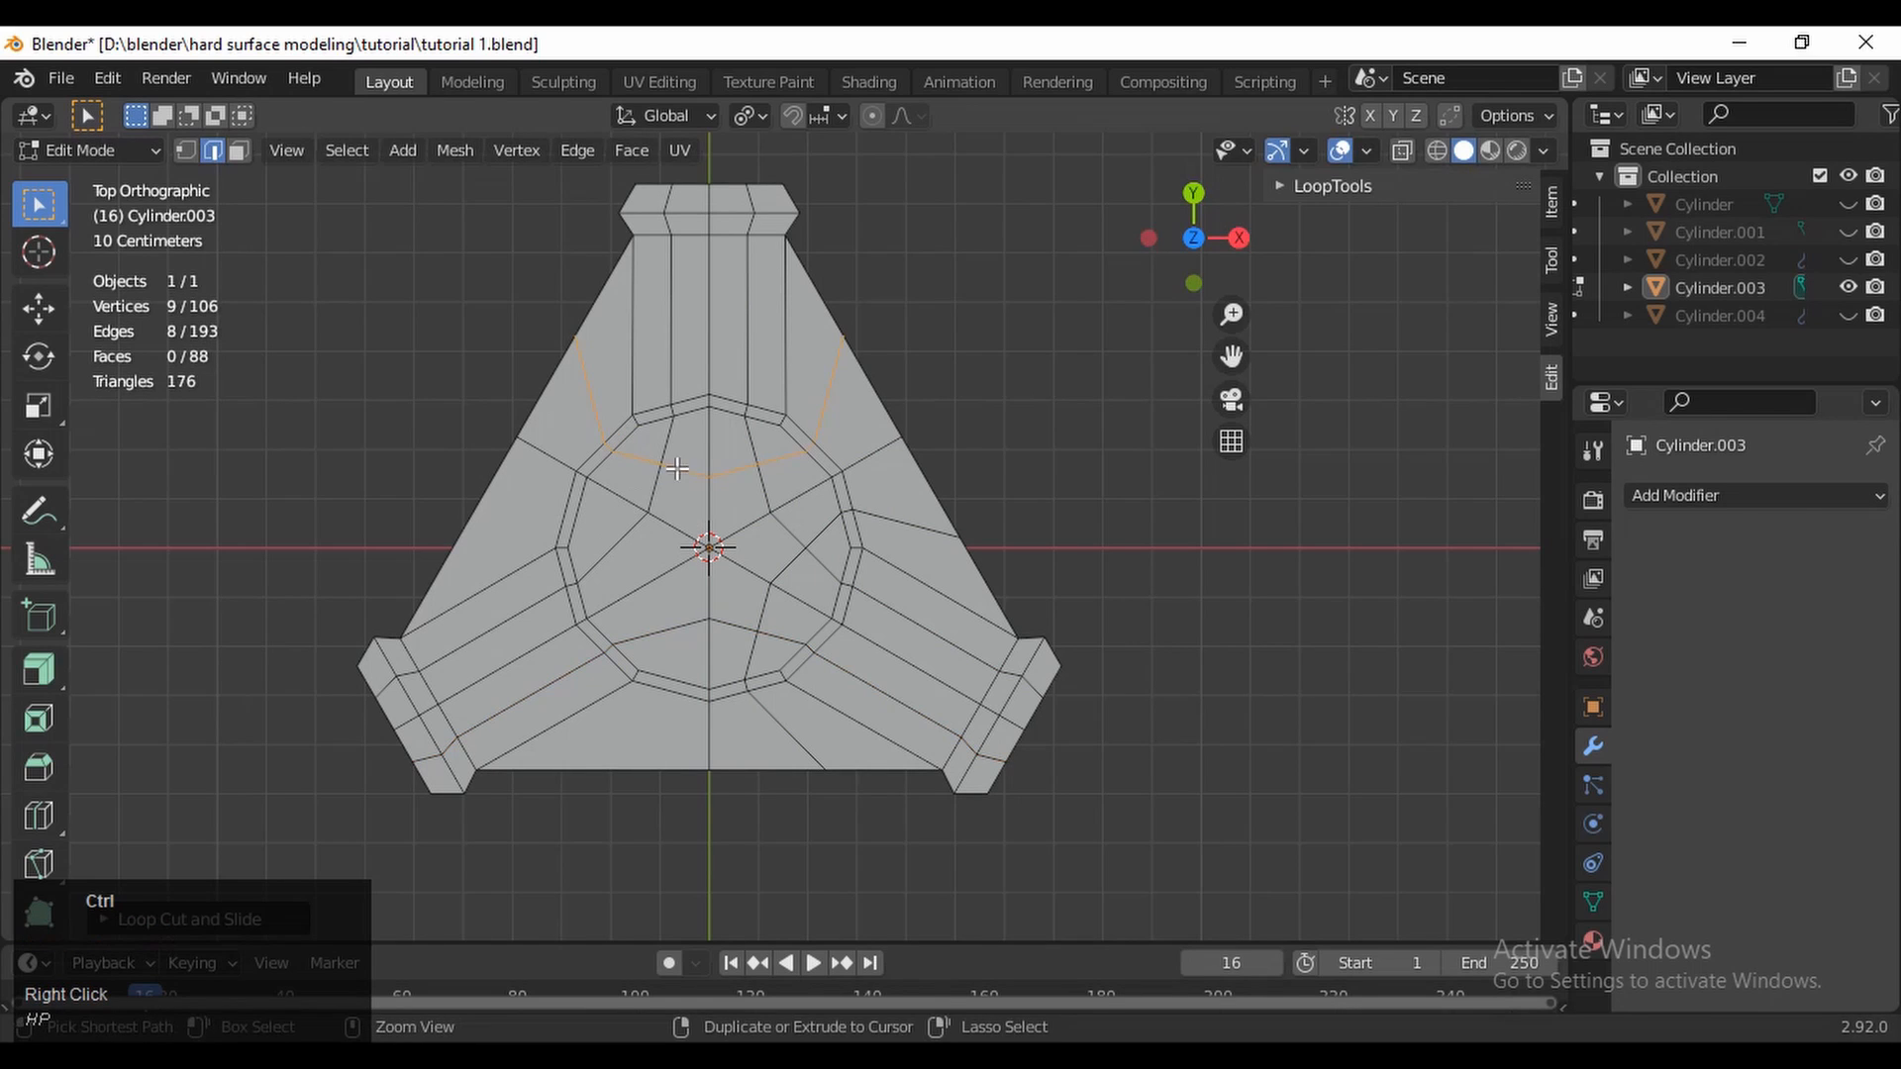
pyautogui.hotkey('ctrl', 'r')
pyautogui.click(618, 557)
pyautogui.rightClick(618, 557)
pyautogui.click(904, 357)
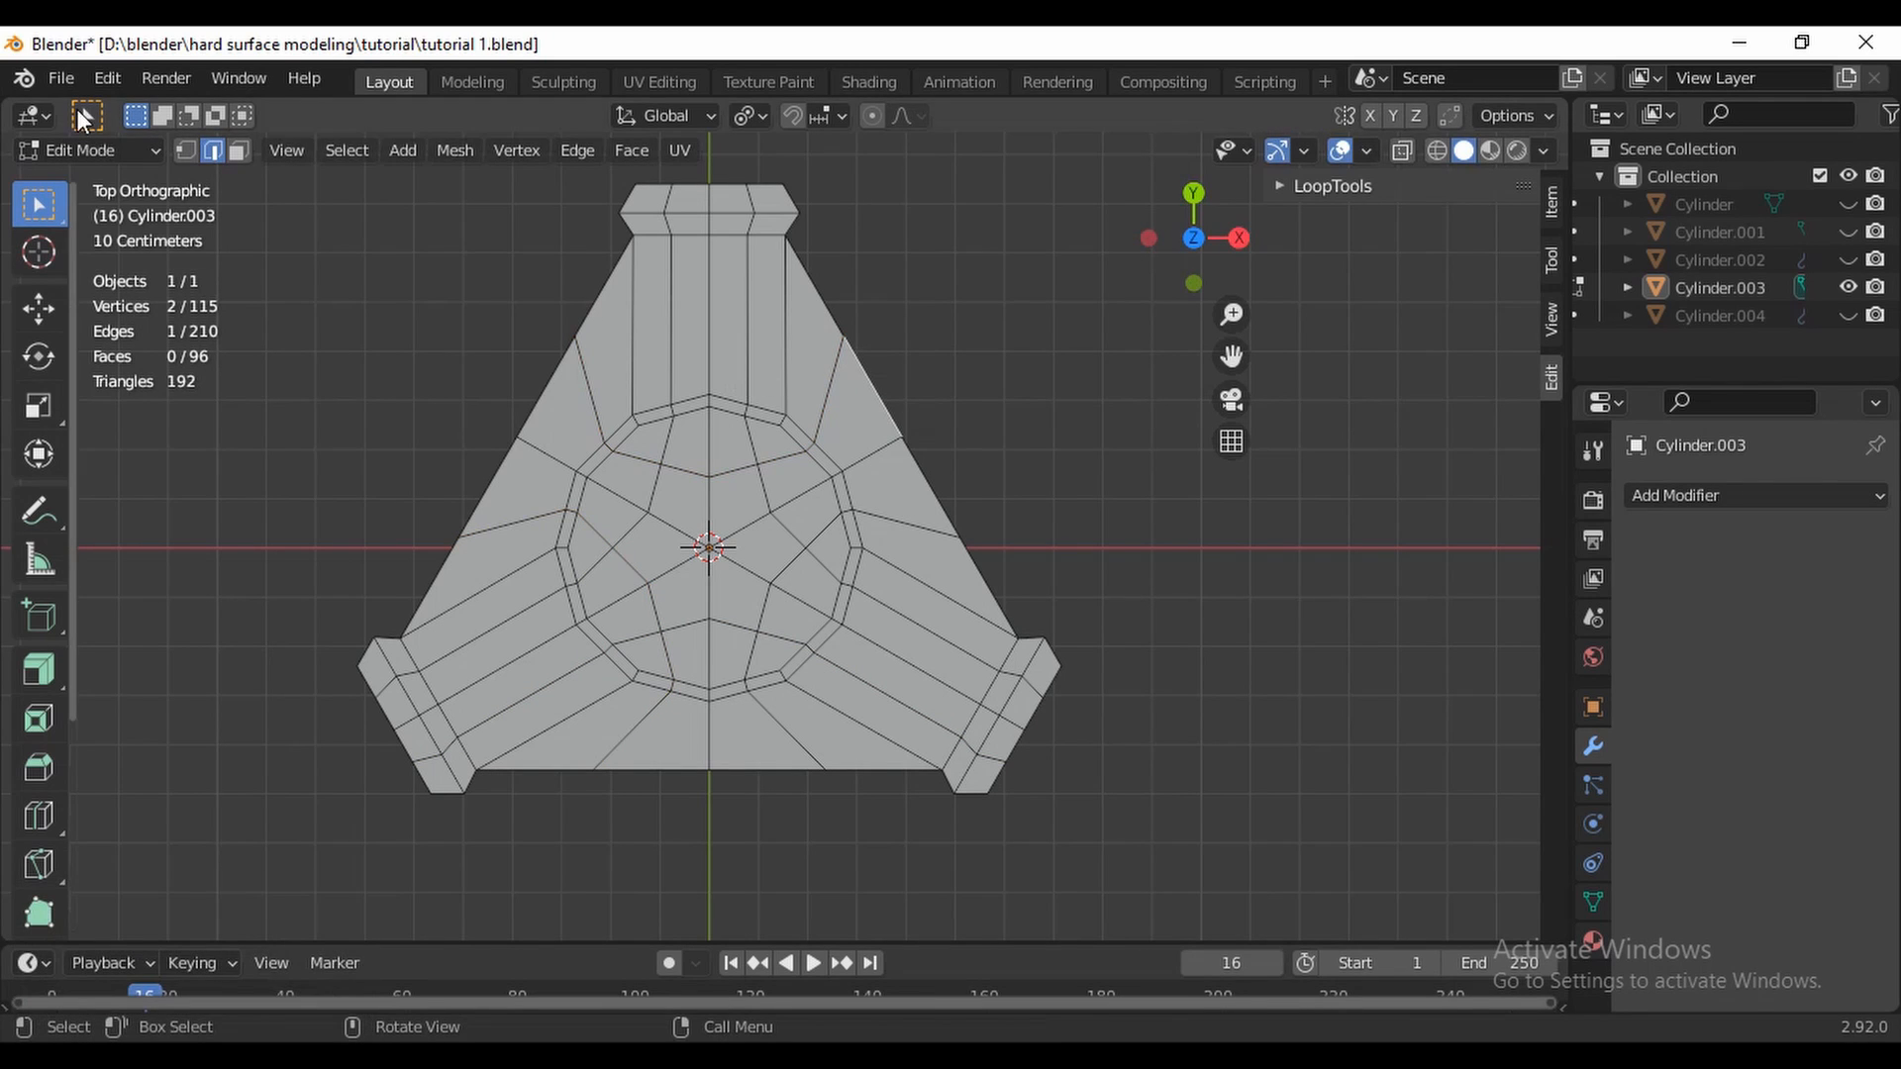
# Examine the faces and edges of the upper arm and its tab up close
pyautogui.keyDown('ctrl'); pyautogui.moveTo(683, 522); pyautogui.dragTo(696, 415, button='middle'); pyautogui.keyUp('ctrl')
pyautogui.keyDown('shift'); pyautogui.moveTo(696, 415); pyautogui.dragTo(789, 734, button='middle'); pyautogui.keyUp('shift')
pyautogui.keyDown('shift'); pyautogui.moveTo(804, 277); pyautogui.dragTo(856, 354, button='middle'); pyautogui.keyUp('shift')
pyautogui.press('3')
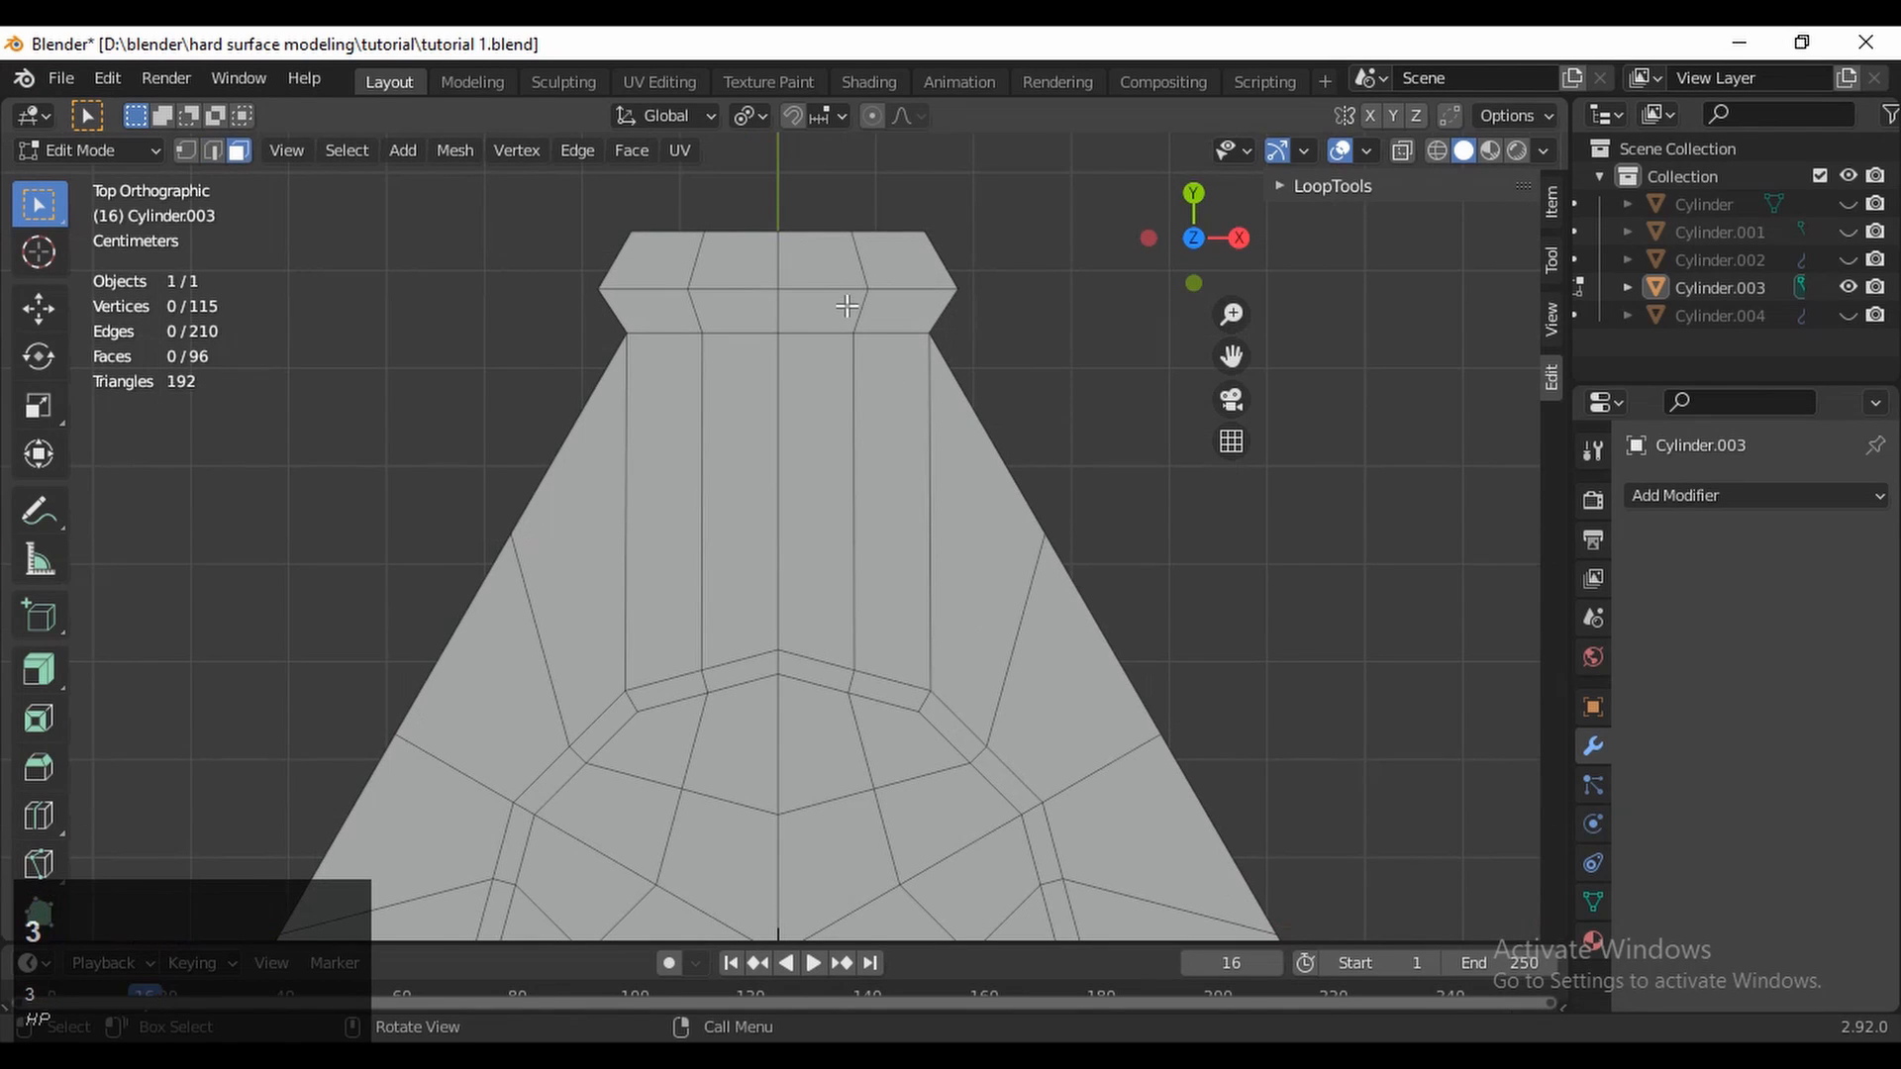
pyautogui.moveTo(648, 314); pyautogui.dragTo(867, 459)
pyautogui.keyDown('ctrl'); pyautogui.moveTo(772, 475); pyautogui.dragTo(777, 546, button='middle'); pyautogui.keyUp('ctrl')
pyautogui.keyDown('shift'); pyautogui.moveTo(777, 547); pyautogui.dragTo(806, 506, button='middle'); pyautogui.keyUp('shift')
pyautogui.press('2')
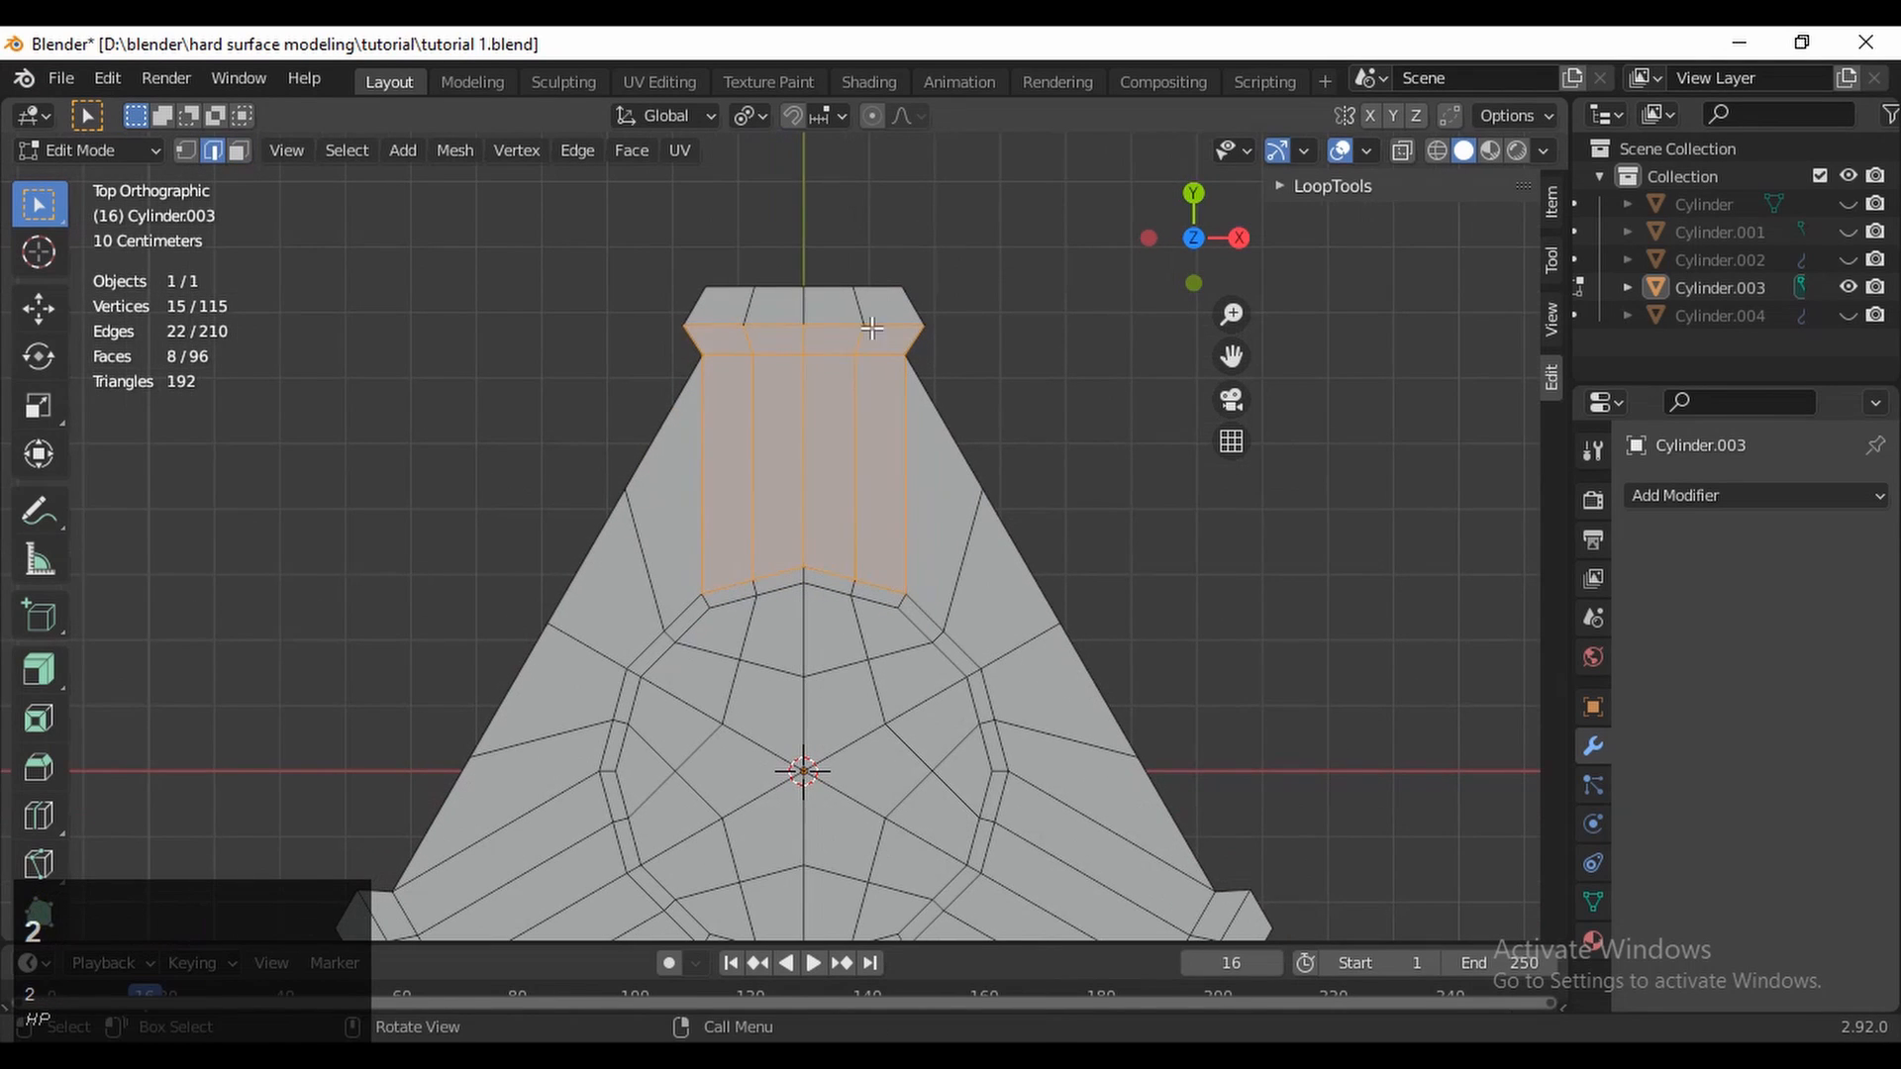
pyautogui.moveTo(884, 310); pyautogui.dragTo(699, 421)
pyautogui.press('3')
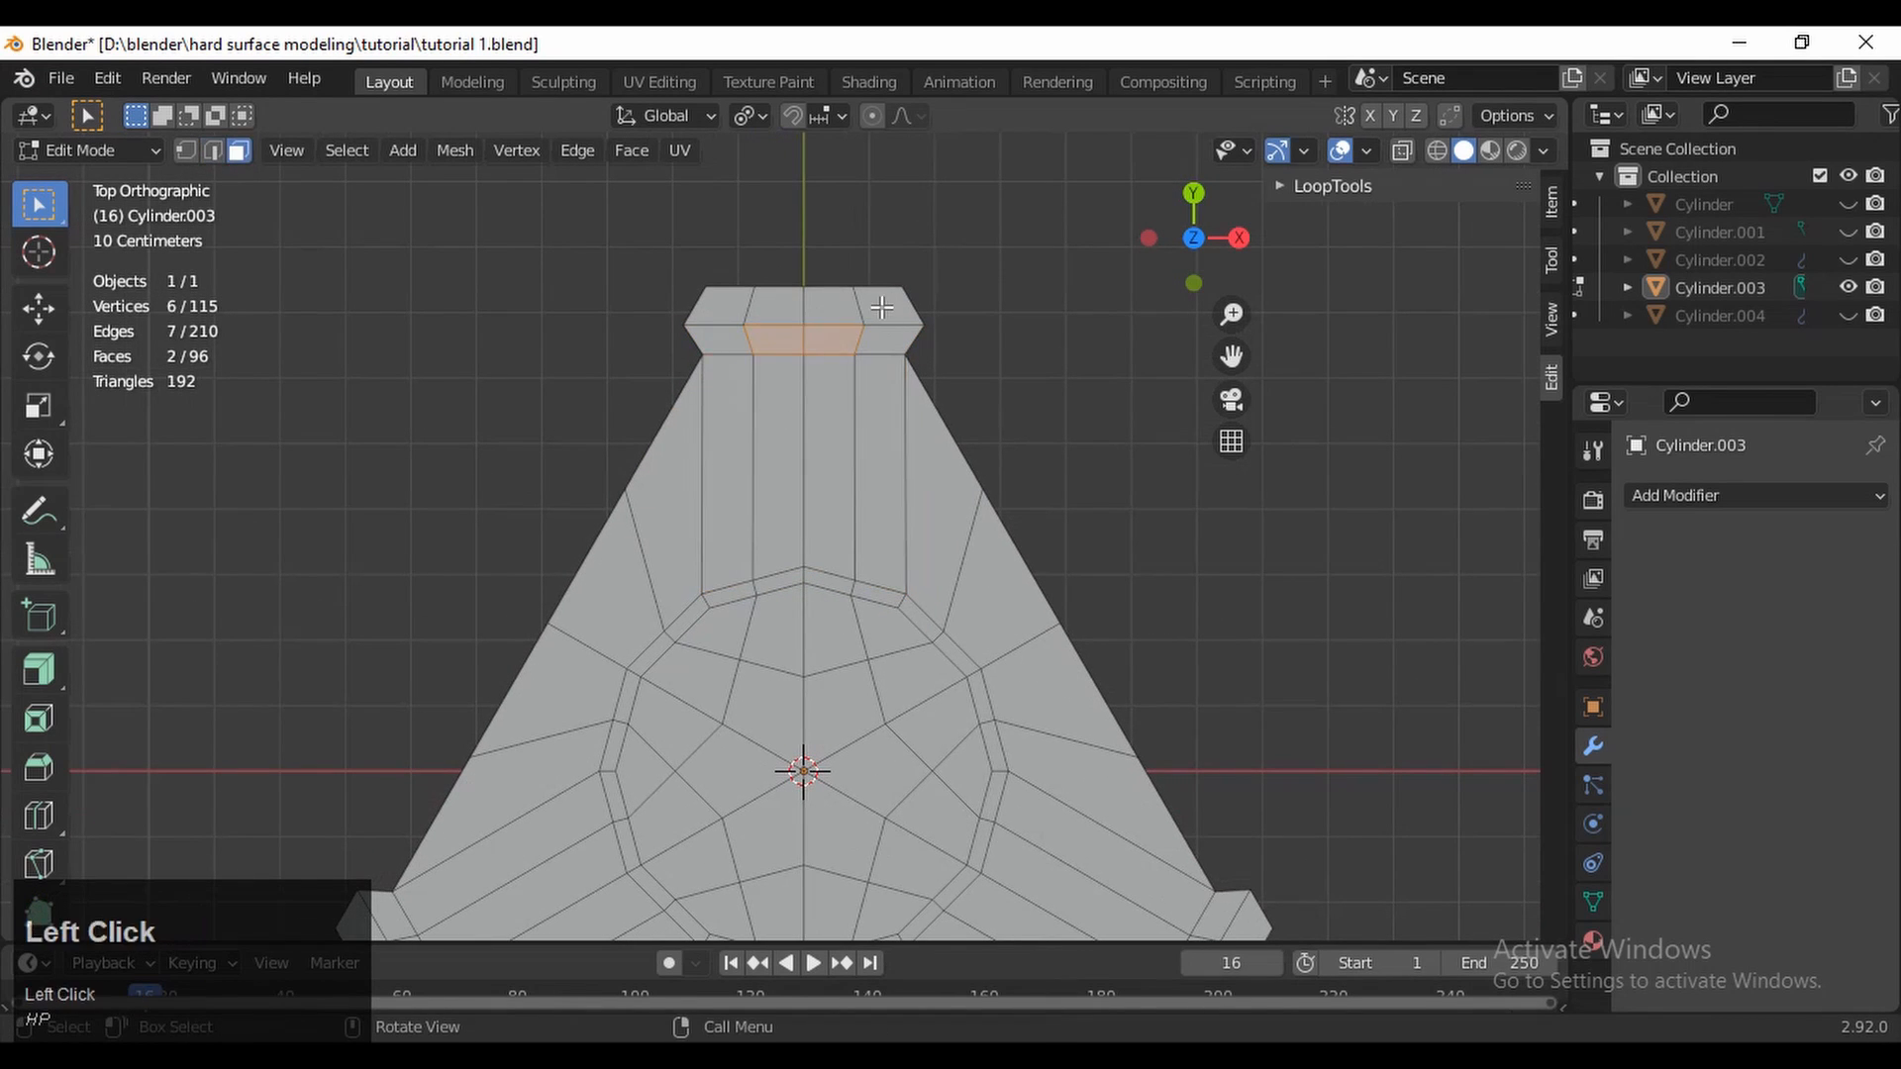
# Inset all faces outside the central ringed disc, including the three tabs, to form a thin border along both boundaries
pyautogui.moveTo(881, 307); pyautogui.dragTo(720, 467)
pyautogui.keyDown('shift'); pyautogui.moveTo(796, 474); pyautogui.dragTo(882, 305, button='middle'); pyautogui.keyUp('shift')
pyautogui.keyDown('shift'); pyautogui.moveTo(806, 360); pyautogui.dragTo(807, 362); pyautogui.keyUp('shift')
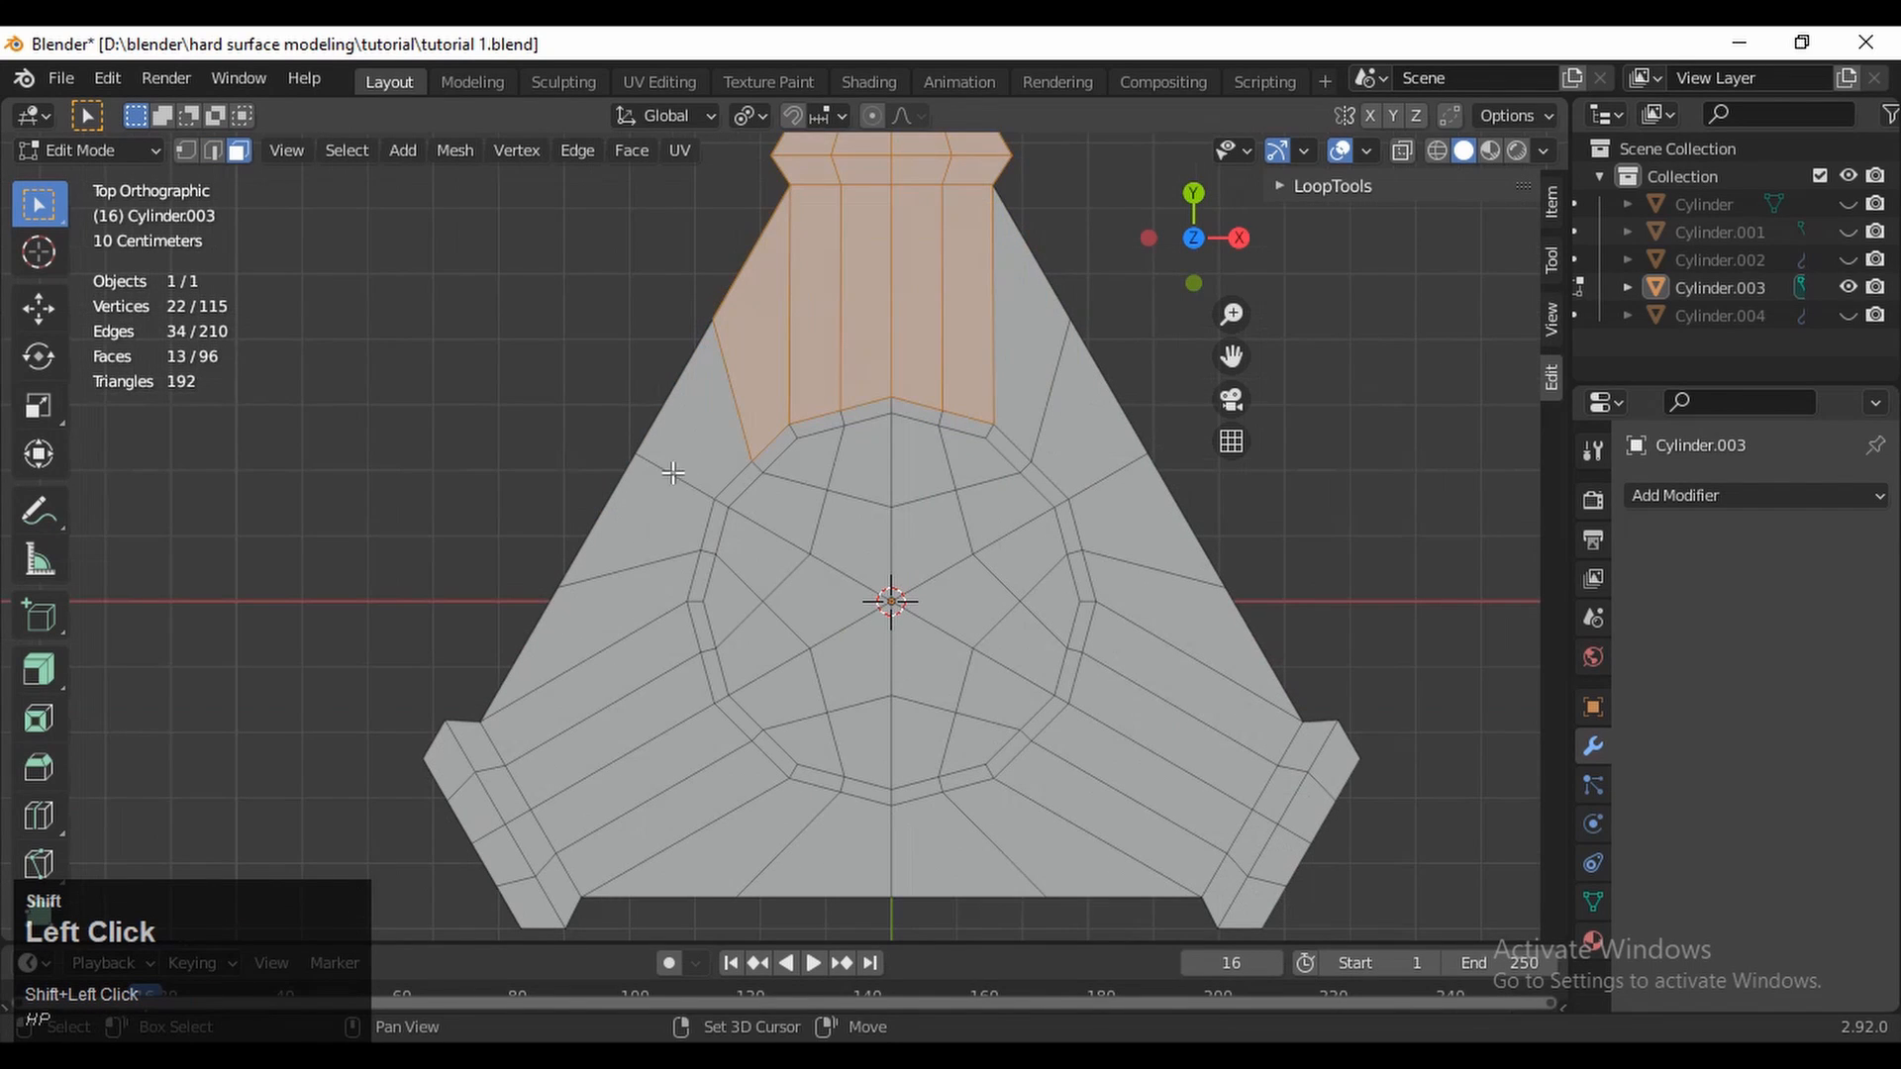
pyautogui.keyDown('shift'); pyautogui.moveTo(617, 753); pyautogui.dragTo(684, 828); pyautogui.keyUp('shift')
pyautogui.keyDown('shift'); pyautogui.moveTo(925, 856); pyautogui.dragTo(1082, 859); pyautogui.keyUp('shift')
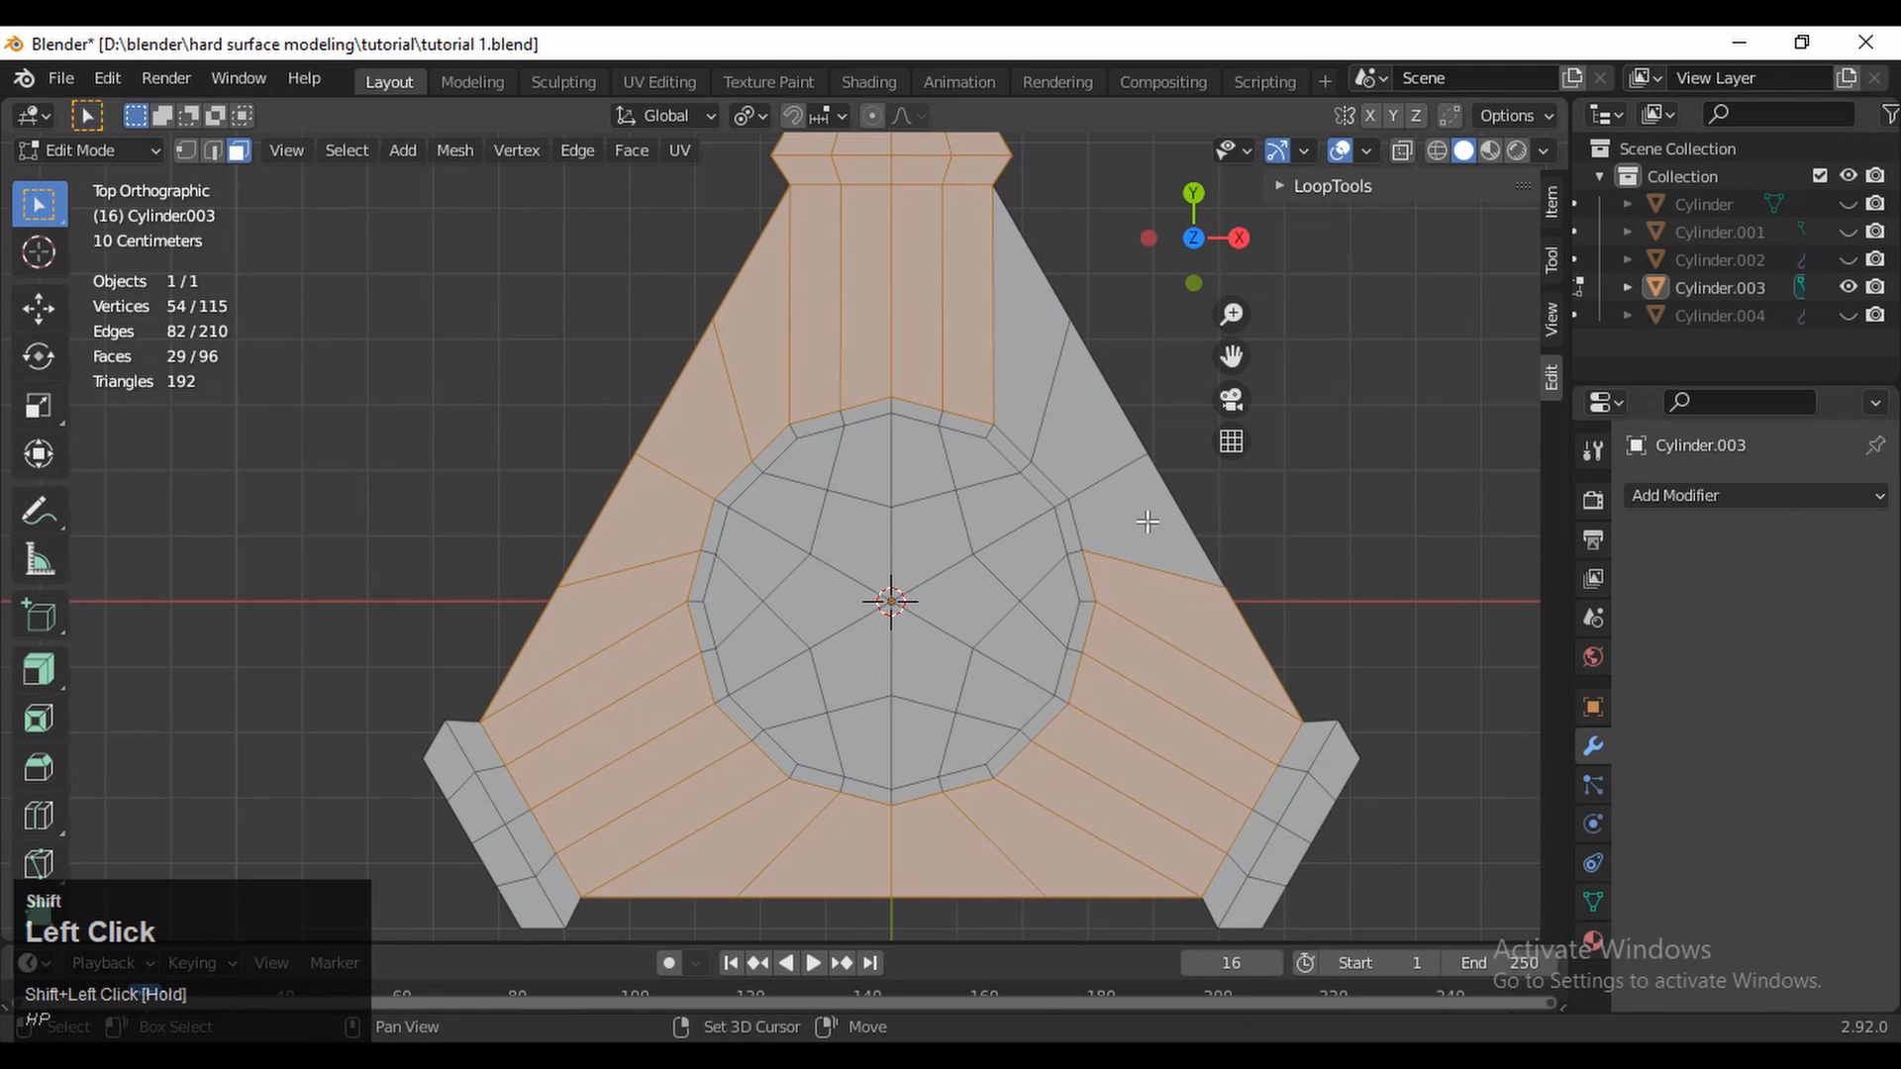
pyautogui.keyDown('shift'); pyautogui.moveTo(1234, 711); pyautogui.dragTo(1423, 935); pyautogui.keyUp('shift')
pyautogui.keyDown('shift'); pyautogui.moveTo(590, 906); pyautogui.dragTo(349, 589); pyautogui.keyUp('shift')
pyautogui.keyDown('shift'); pyautogui.moveTo(943, 662); pyautogui.dragTo(814, 745, button='middle'); pyautogui.keyUp('shift')
pyautogui.keyDown('shift'); pyautogui.moveTo(815, 745); pyautogui.dragTo(836, 787, button='middle'); pyautogui.keyUp('shift')
pyautogui.press('i')
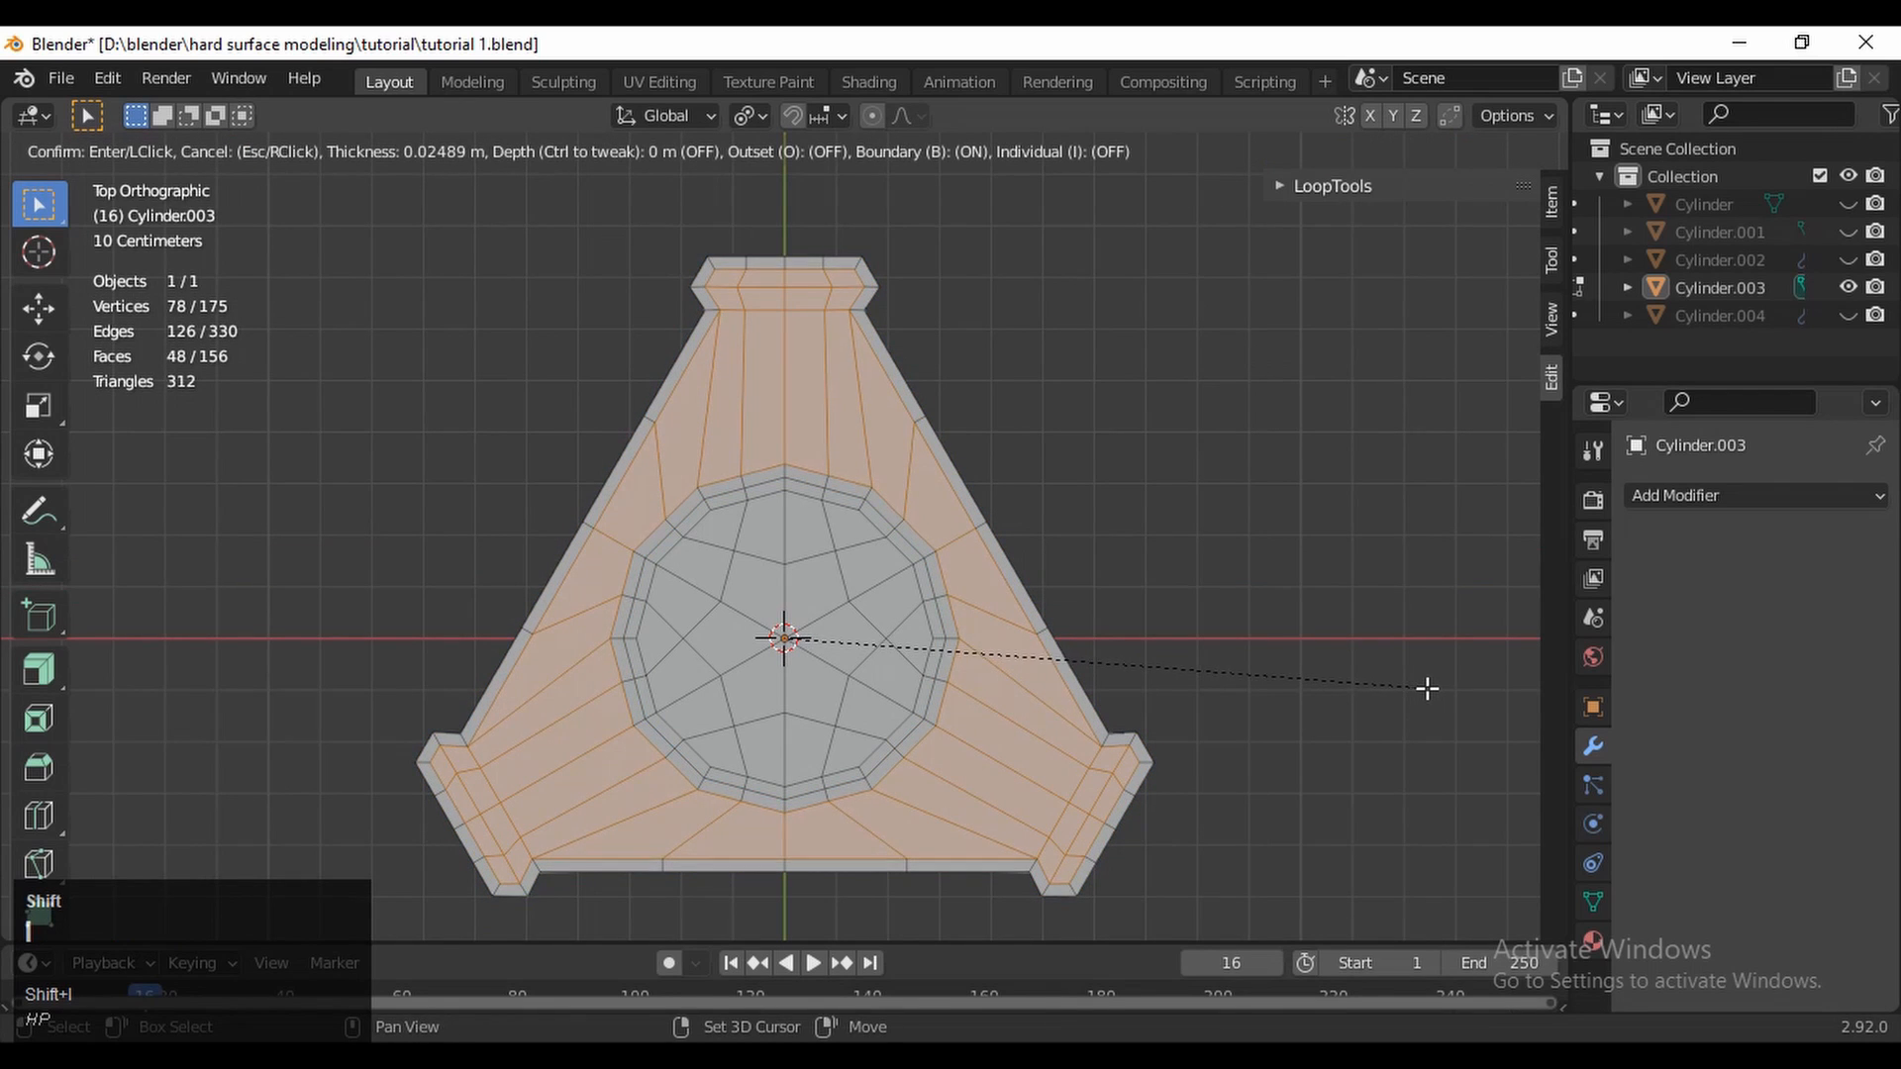
pyautogui.click(1452, 692)
# Select the upper arm's face strips together with the adjoining inner row of faces in its tab
pyautogui.keyDown('ctrl'); pyautogui.moveTo(1079, 594); pyautogui.dragTo(1144, 541, button='middle'); pyautogui.keyUp('ctrl')
pyautogui.click(1113, 506)
pyautogui.moveTo(943, 384); pyautogui.dragTo(823, 425)
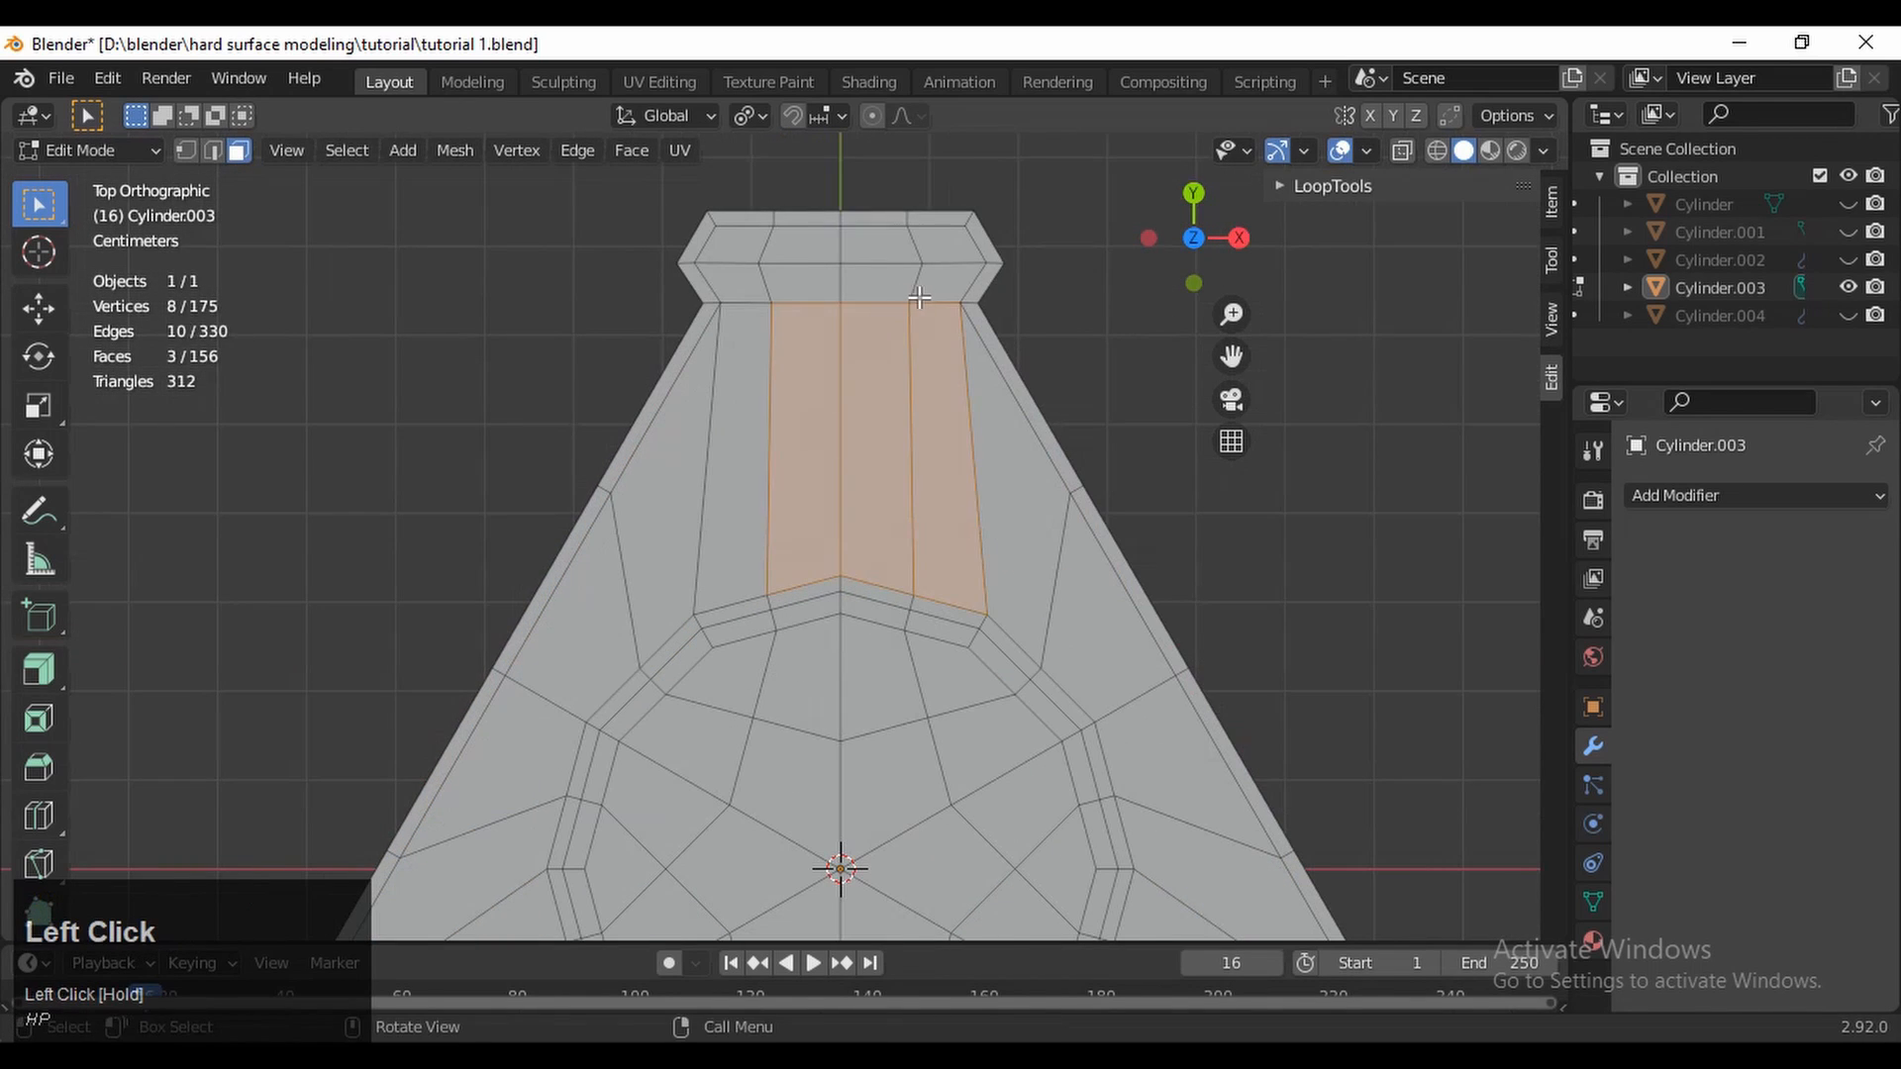
pyautogui.moveTo(920, 297); pyautogui.dragTo(764, 435)
pyautogui.keyDown('shift'); pyautogui.moveTo(836, 430); pyautogui.dragTo(822, 471, button='middle'); pyautogui.keyUp('shift')
# Try a centred loop cut around the band outside the disc, scaled to 0.9
pyautogui.hotkey('ctrl', 'r')
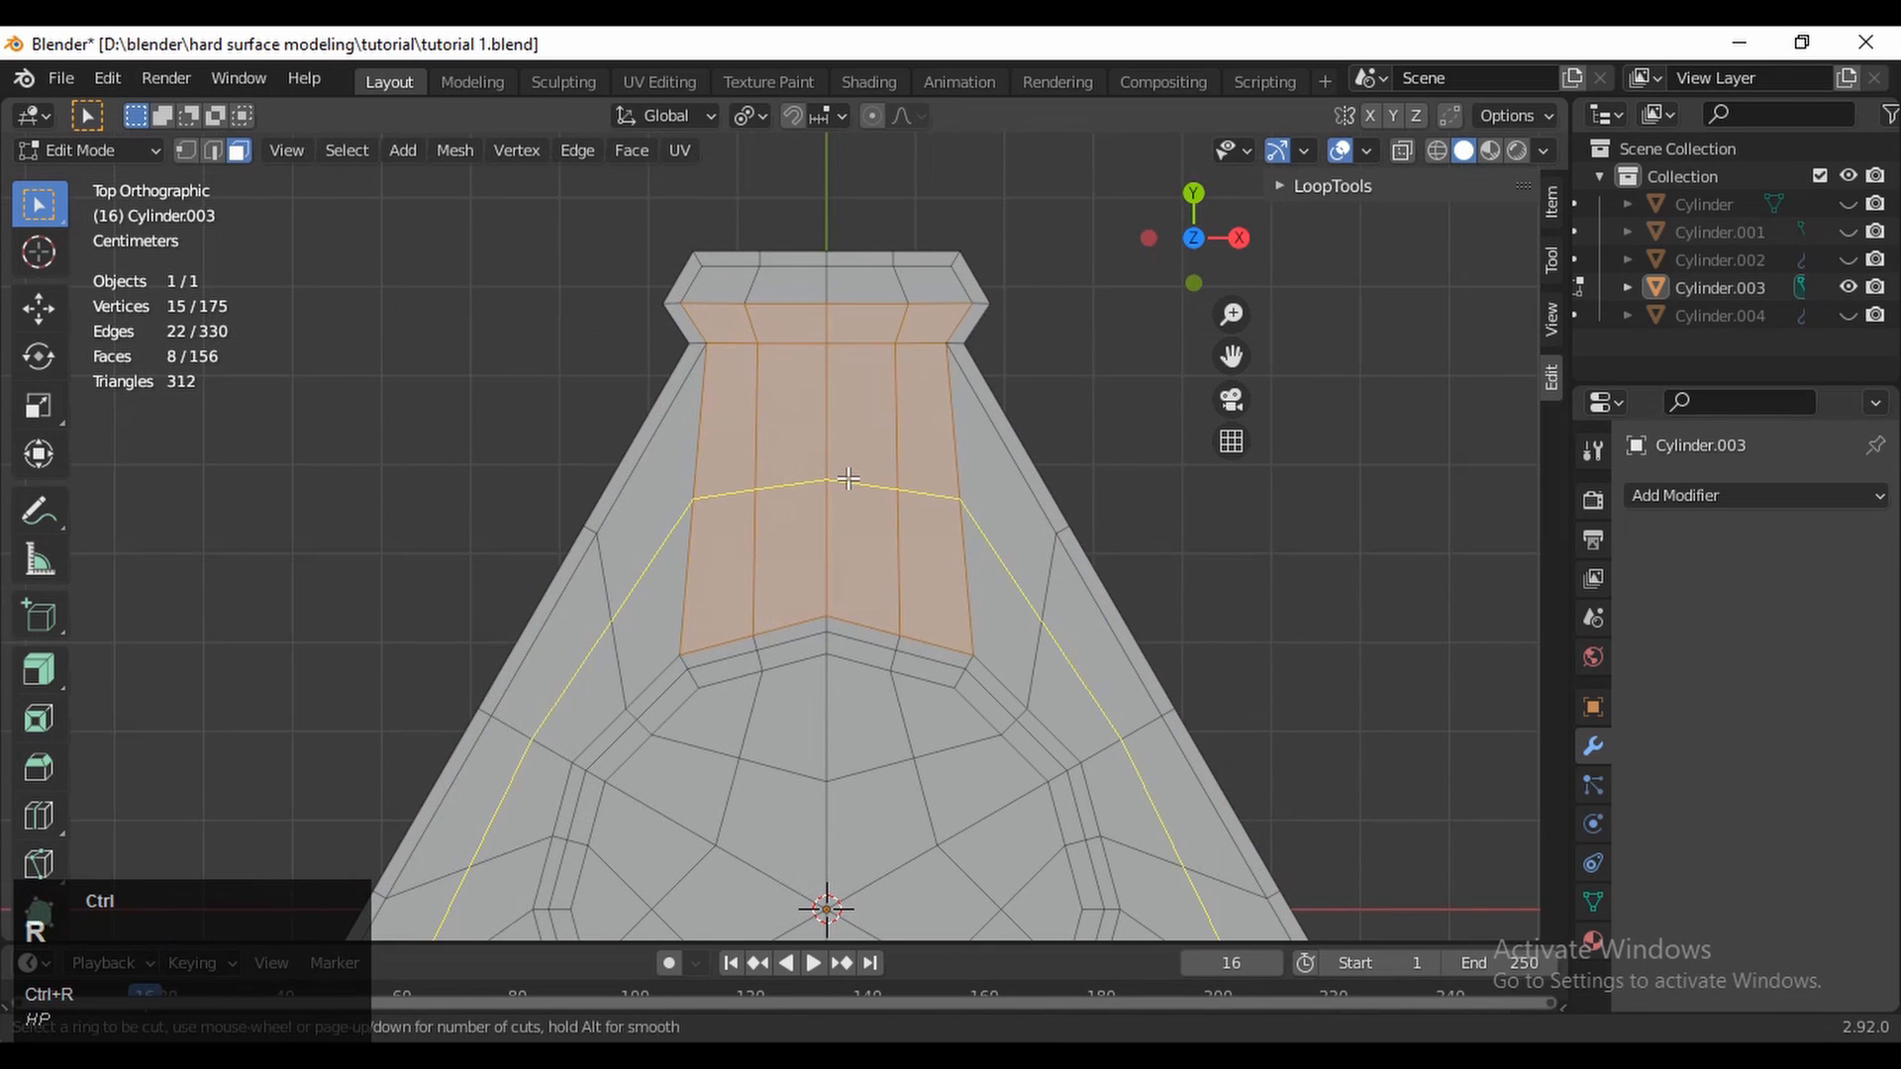
pyautogui.click(848, 479)
pyautogui.rightClick(848, 479)
pyautogui.keyDown('ctrl'); pyautogui.moveTo(1047, 490); pyautogui.dragTo(1030, 620, button='middle'); pyautogui.keyUp('ctrl')
pyautogui.keyDown('shift'); pyautogui.moveTo(1030, 621); pyautogui.dragTo(1047, 540, button='middle'); pyautogui.keyUp('shift')
pyautogui.press('s')
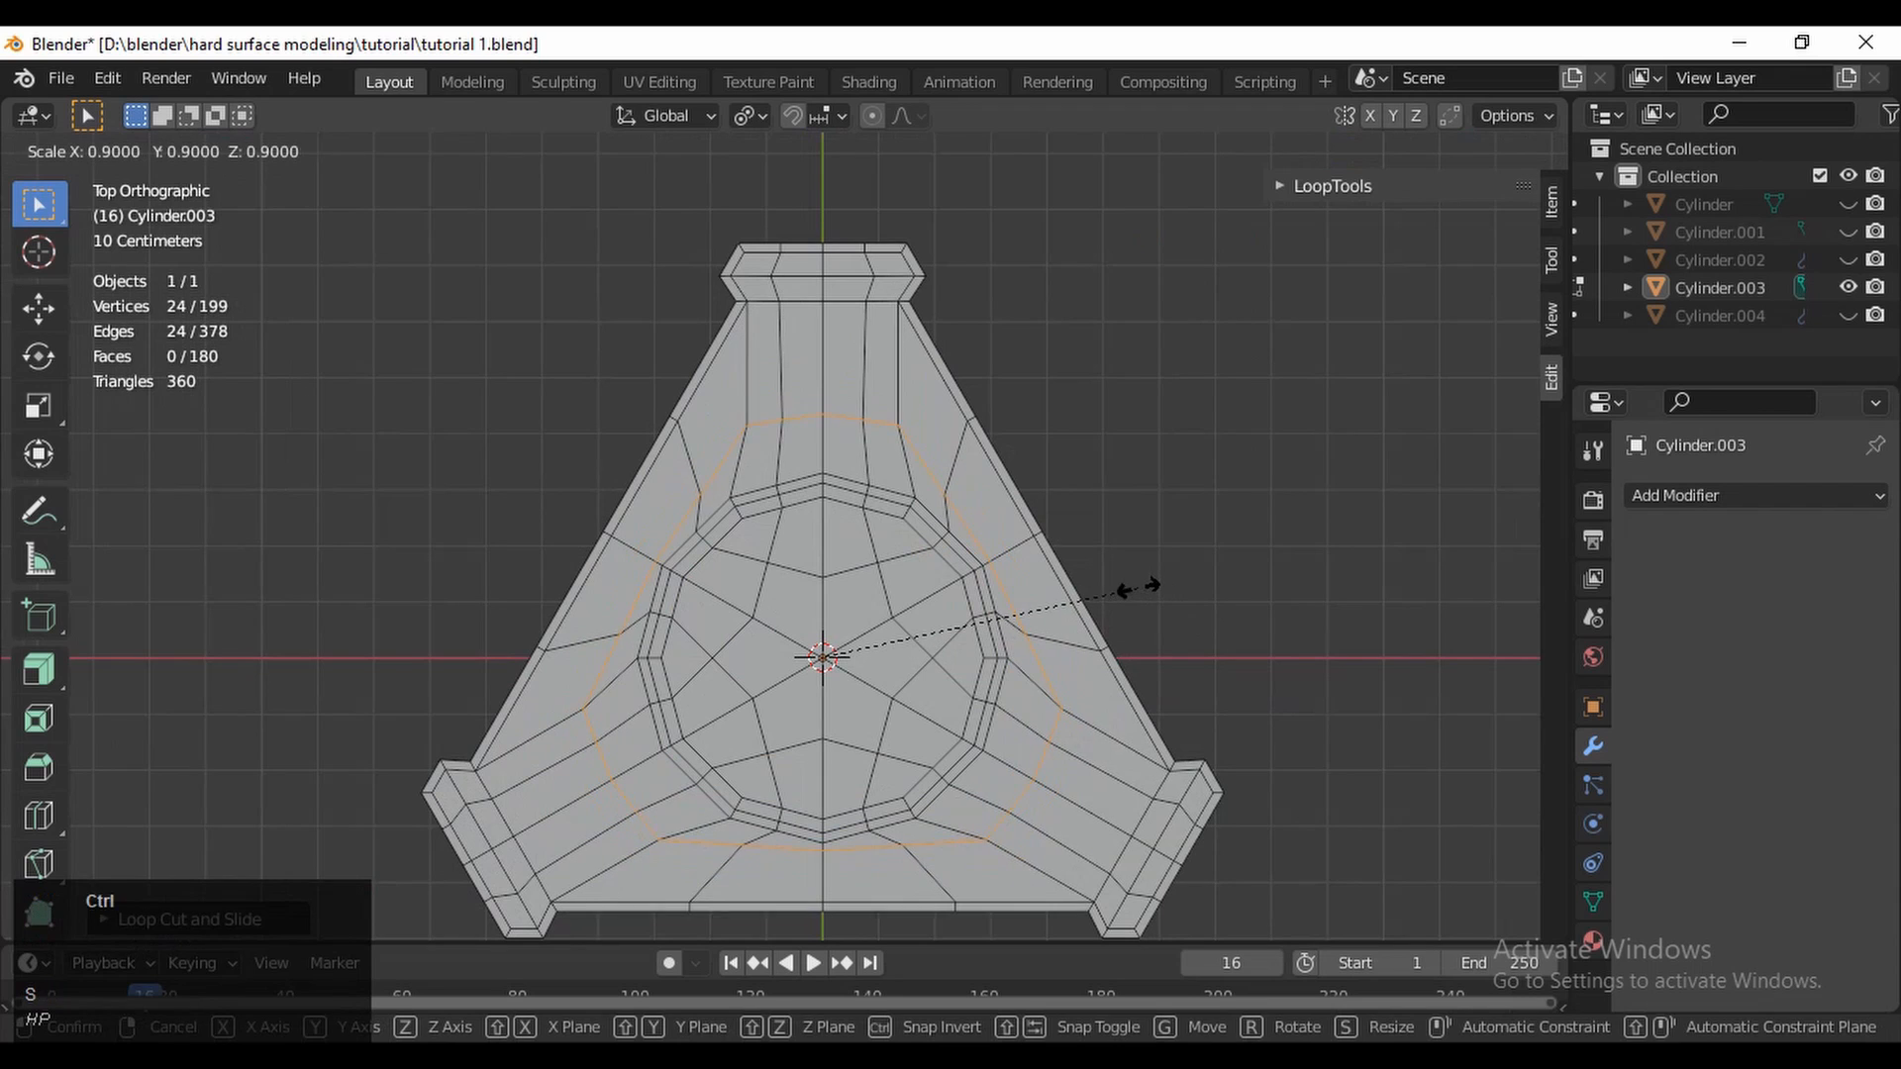
pyautogui.rightClick(1140, 588)
pyautogui.hotkey('ctrl', 'z')
# Add a centred loop cut around the outer band, round it with LoopTools Circle and scale it to about 0.8
pyautogui.hotkey('ctrl', 'r')
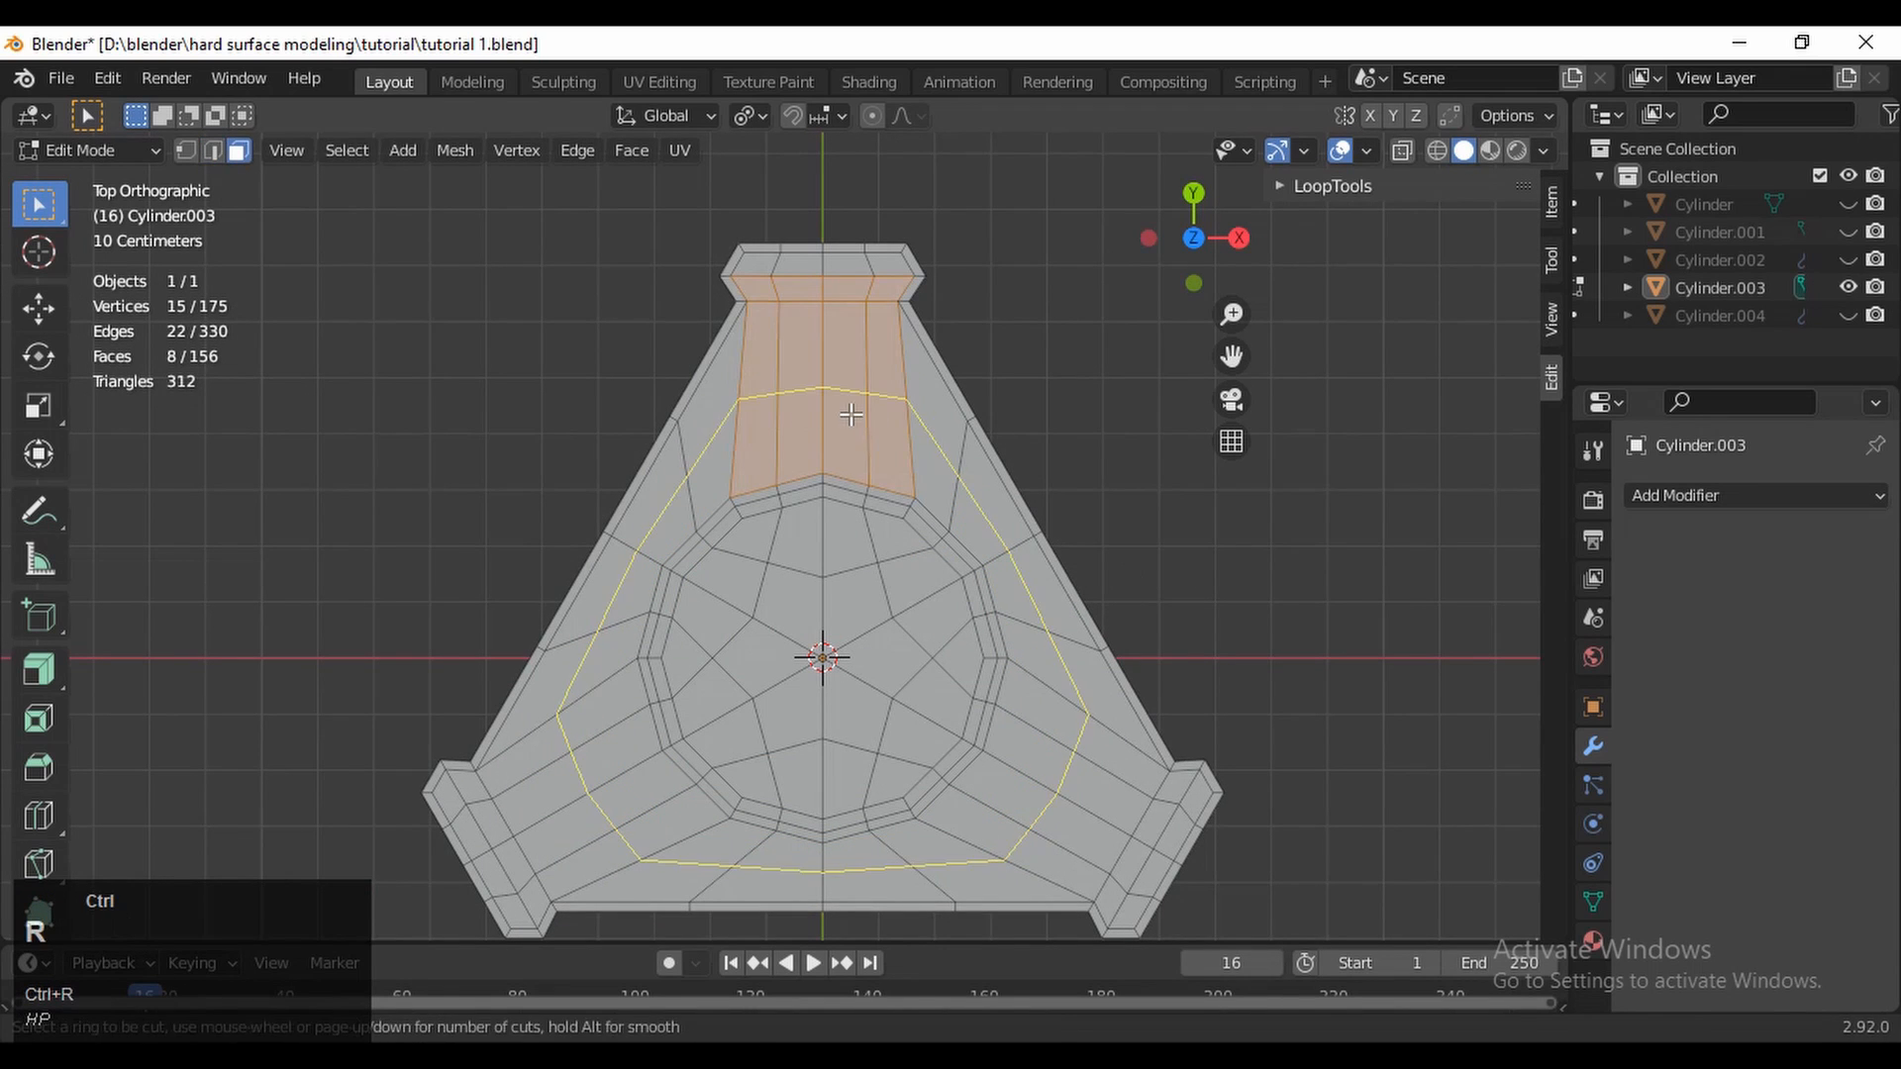
pyautogui.click(858, 416)
pyautogui.rightClick(869, 416)
pyautogui.rightClick(869, 416)
pyautogui.moveTo(872, 185)
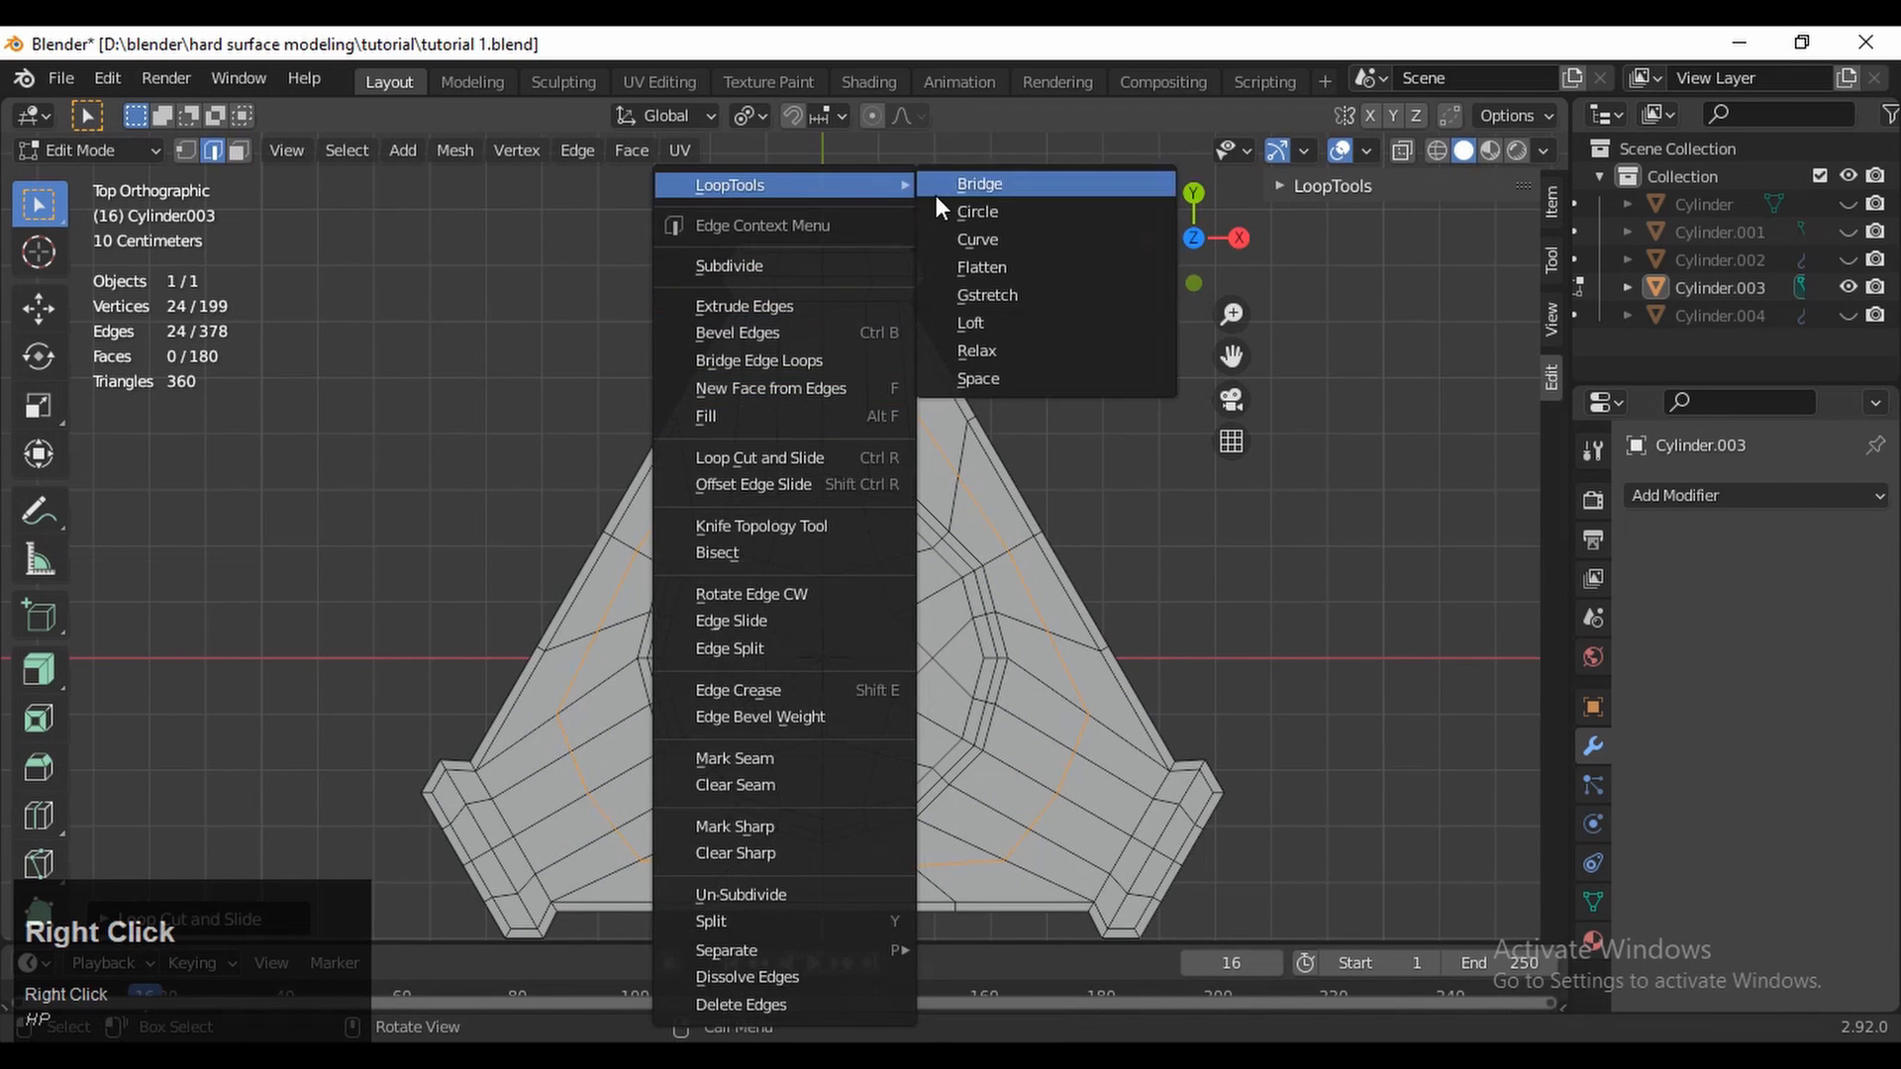
pyautogui.click(967, 211)
pyautogui.press('s')
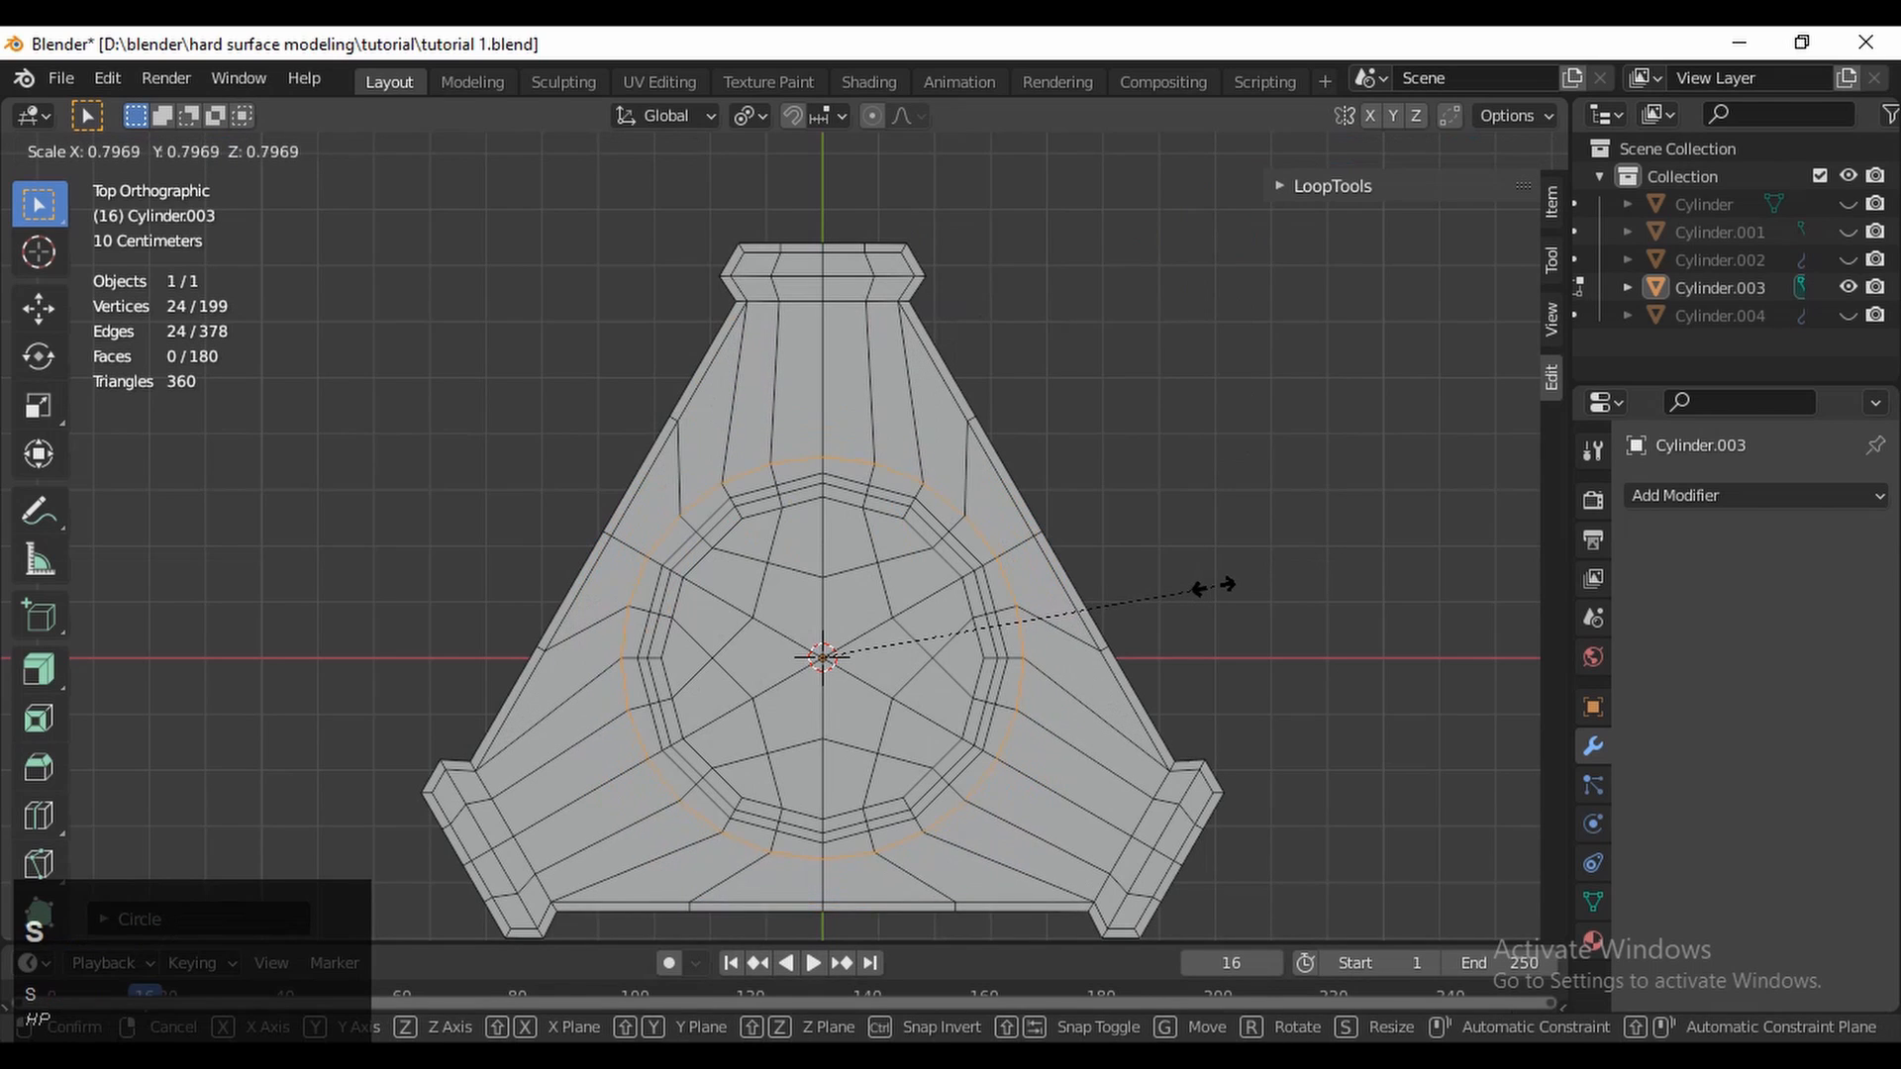
pyautogui.press('ctrl')
pyautogui.keyDown('ctrl'); pyautogui.click(1244, 596); pyautogui.keyUp('ctrl')
# Select the upper arm's faces between the circular loop and the middle edge of the tab
pyautogui.moveTo(807, 416)
pyautogui.keyDown('shift'); pyautogui.mouseDown(button='middle')
pyautogui.moveTo(802, 509)
pyautogui.moveTo(826, 432)
pyautogui.mouseUp(button='middle'); pyautogui.keyUp('shift')
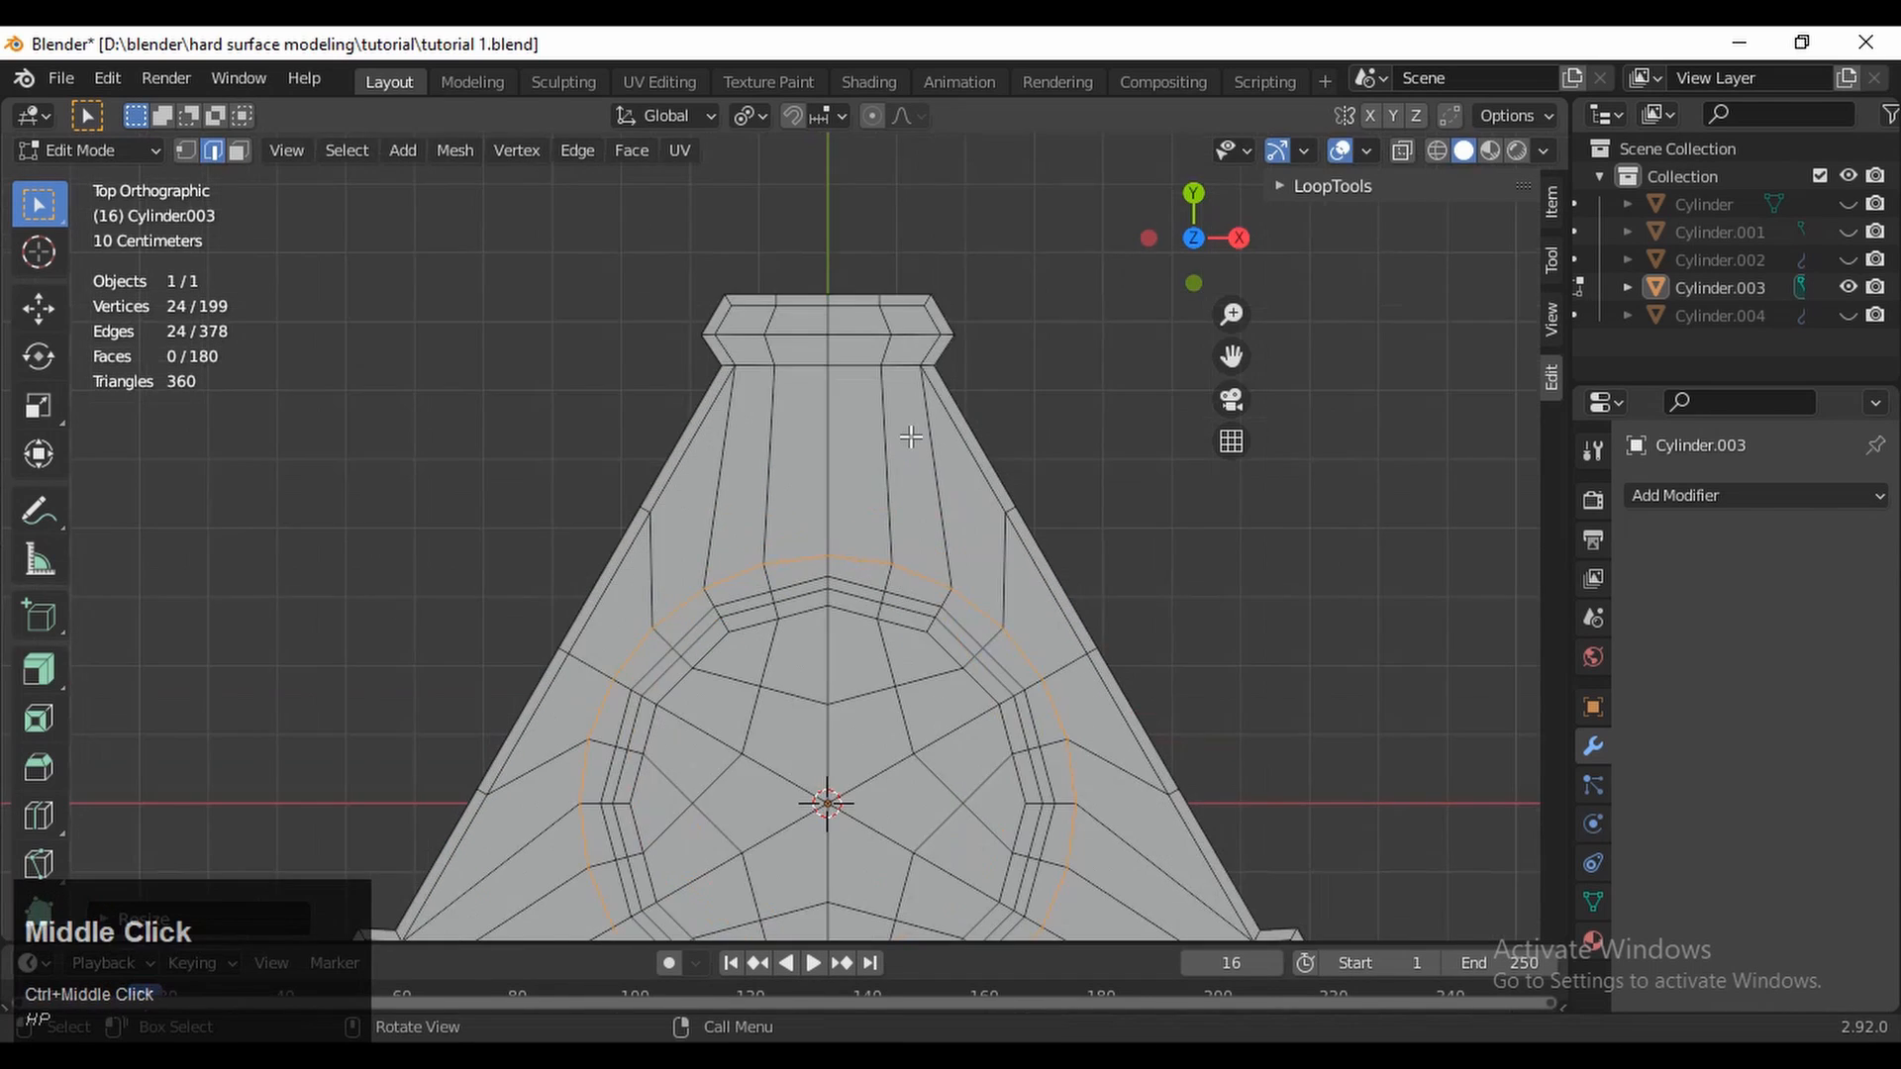
pyautogui.moveTo(906, 431); pyautogui.dragTo(754, 487)
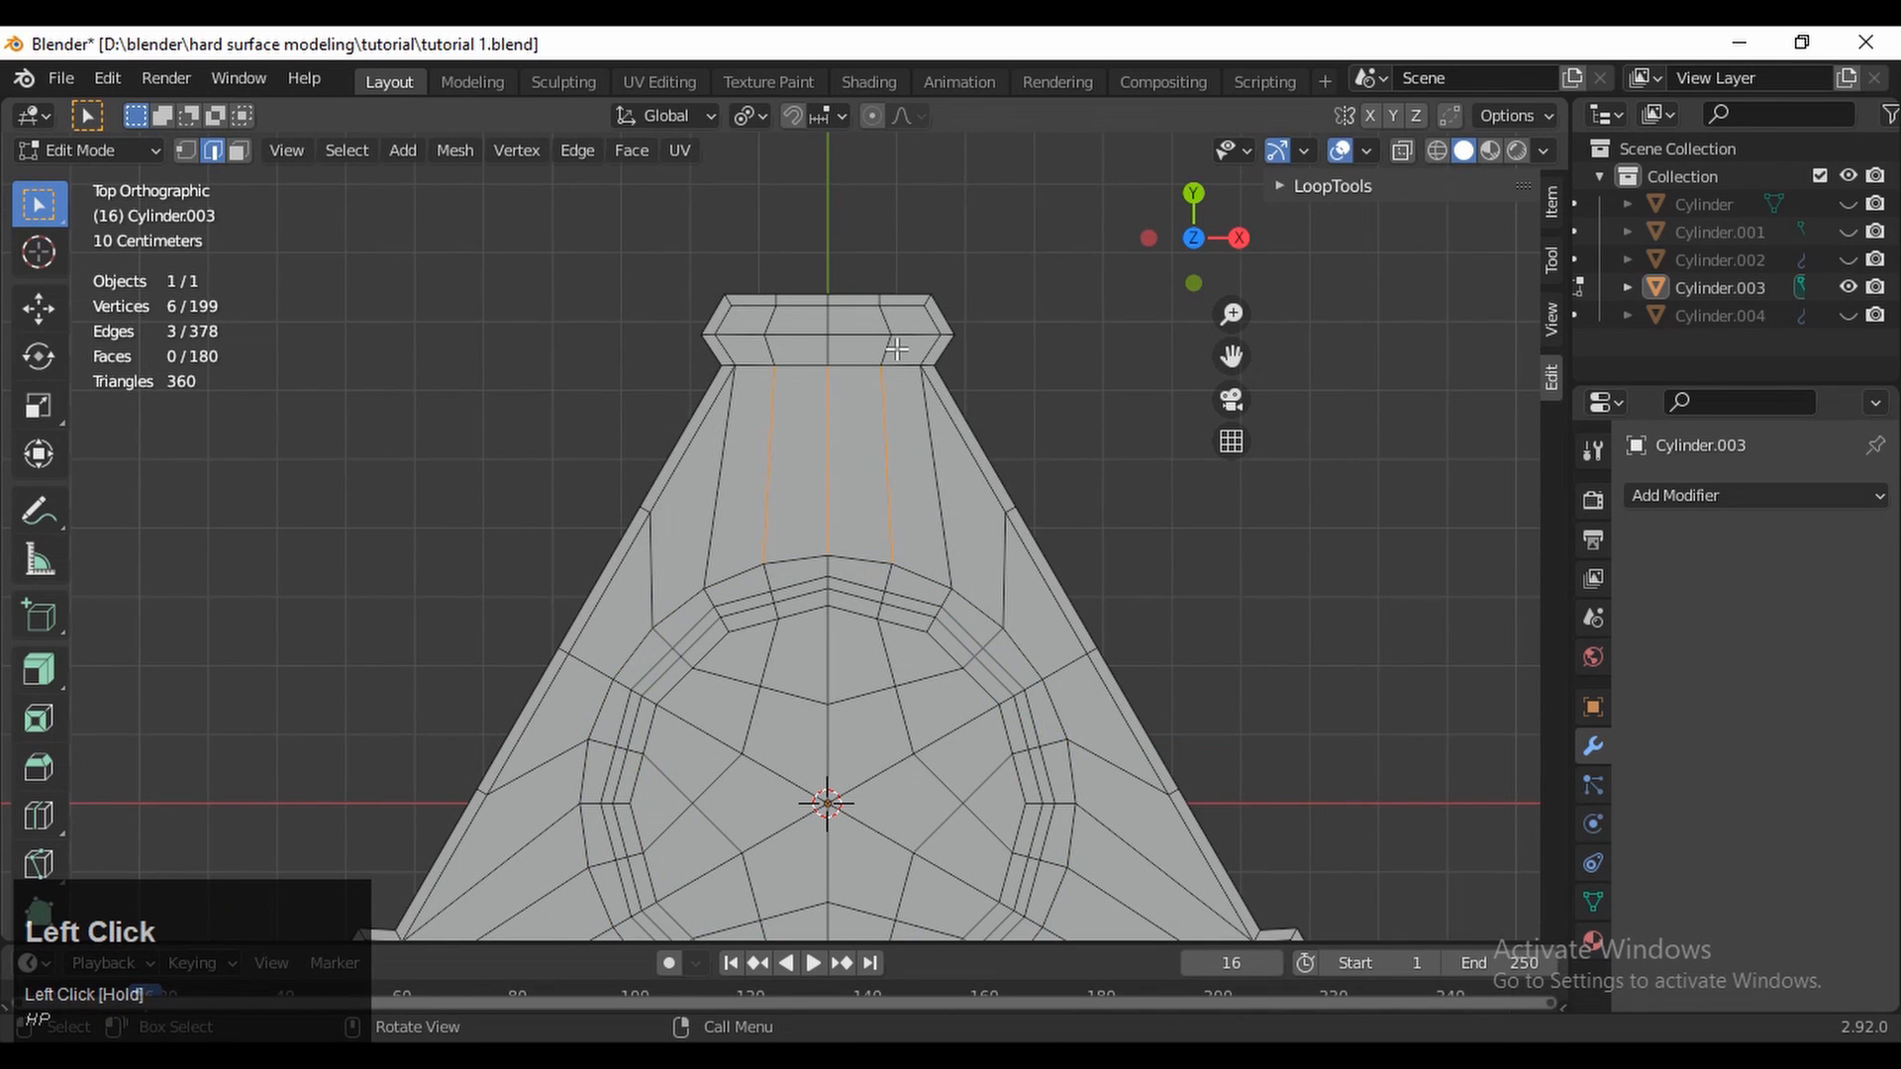
pyautogui.press('3')
pyautogui.click(875, 392)
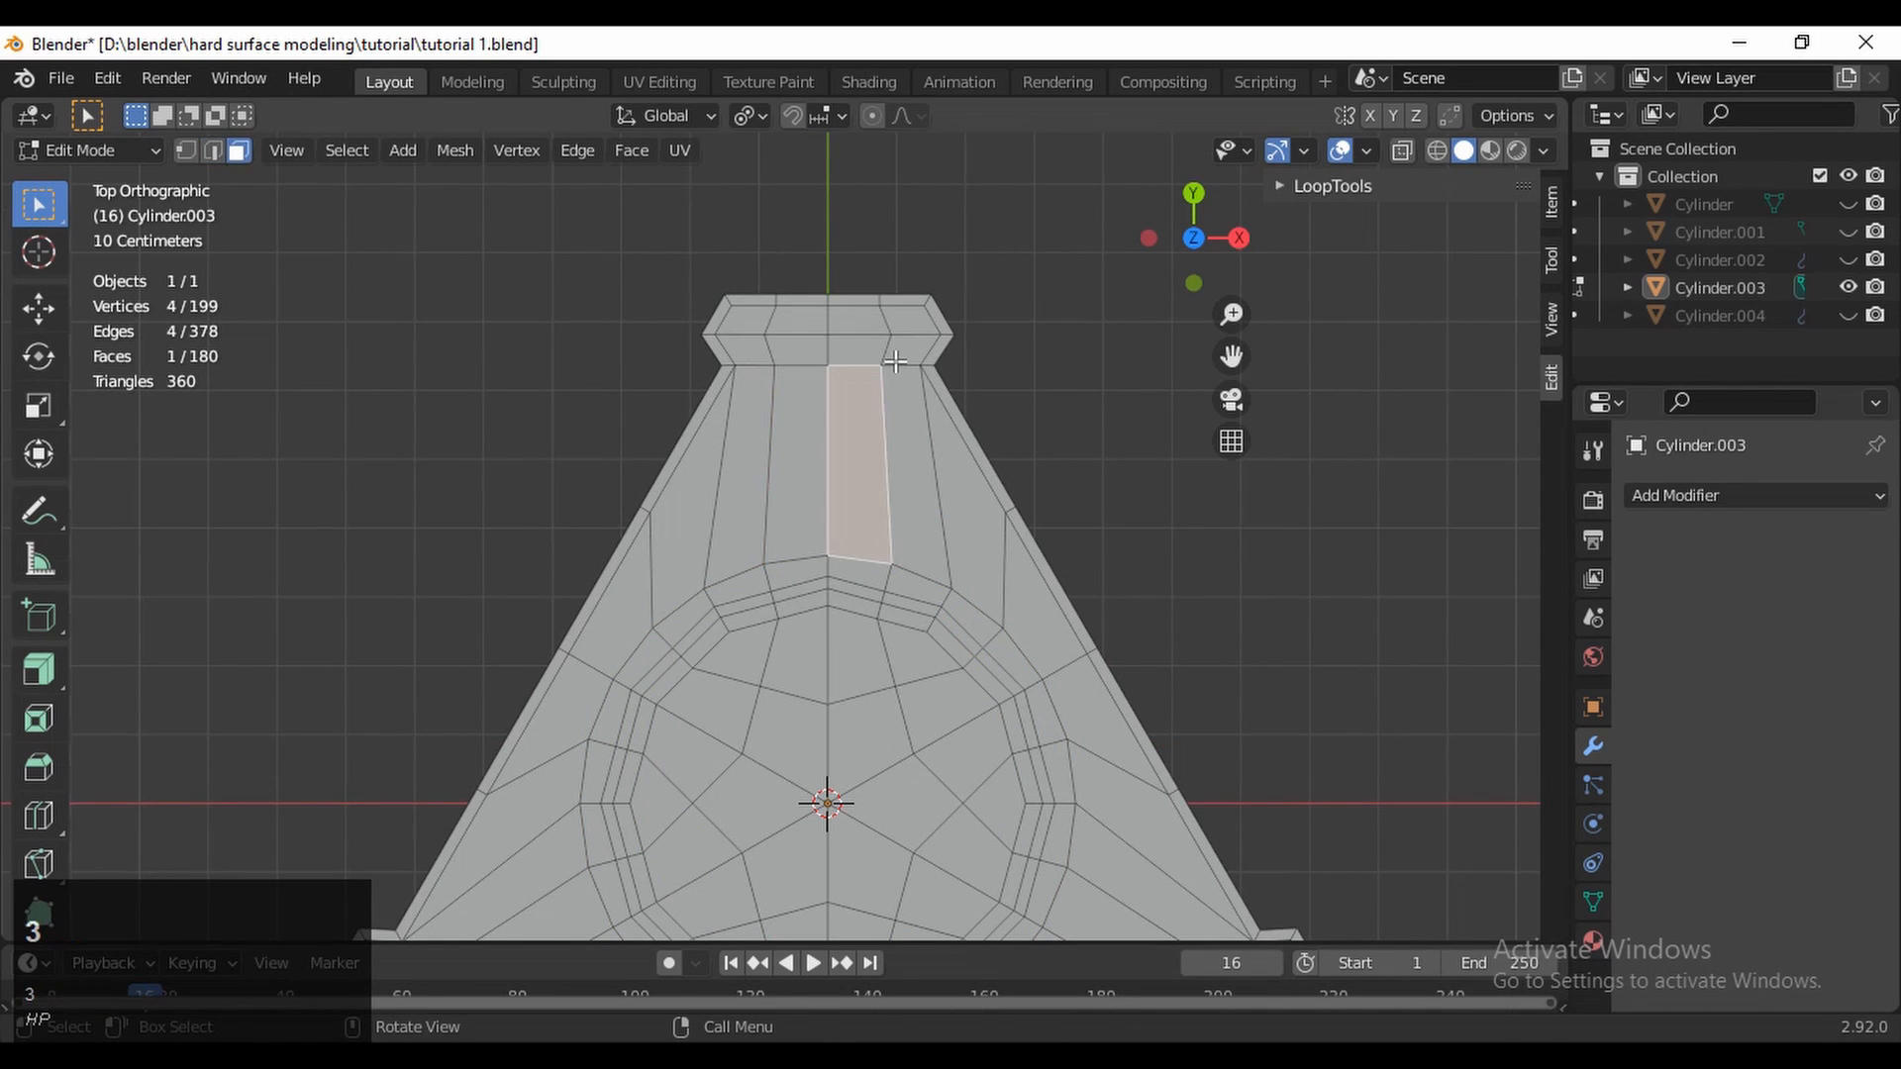
pyautogui.moveTo(895, 362); pyautogui.dragTo(770, 430)
pyautogui.rightClick(834, 410)
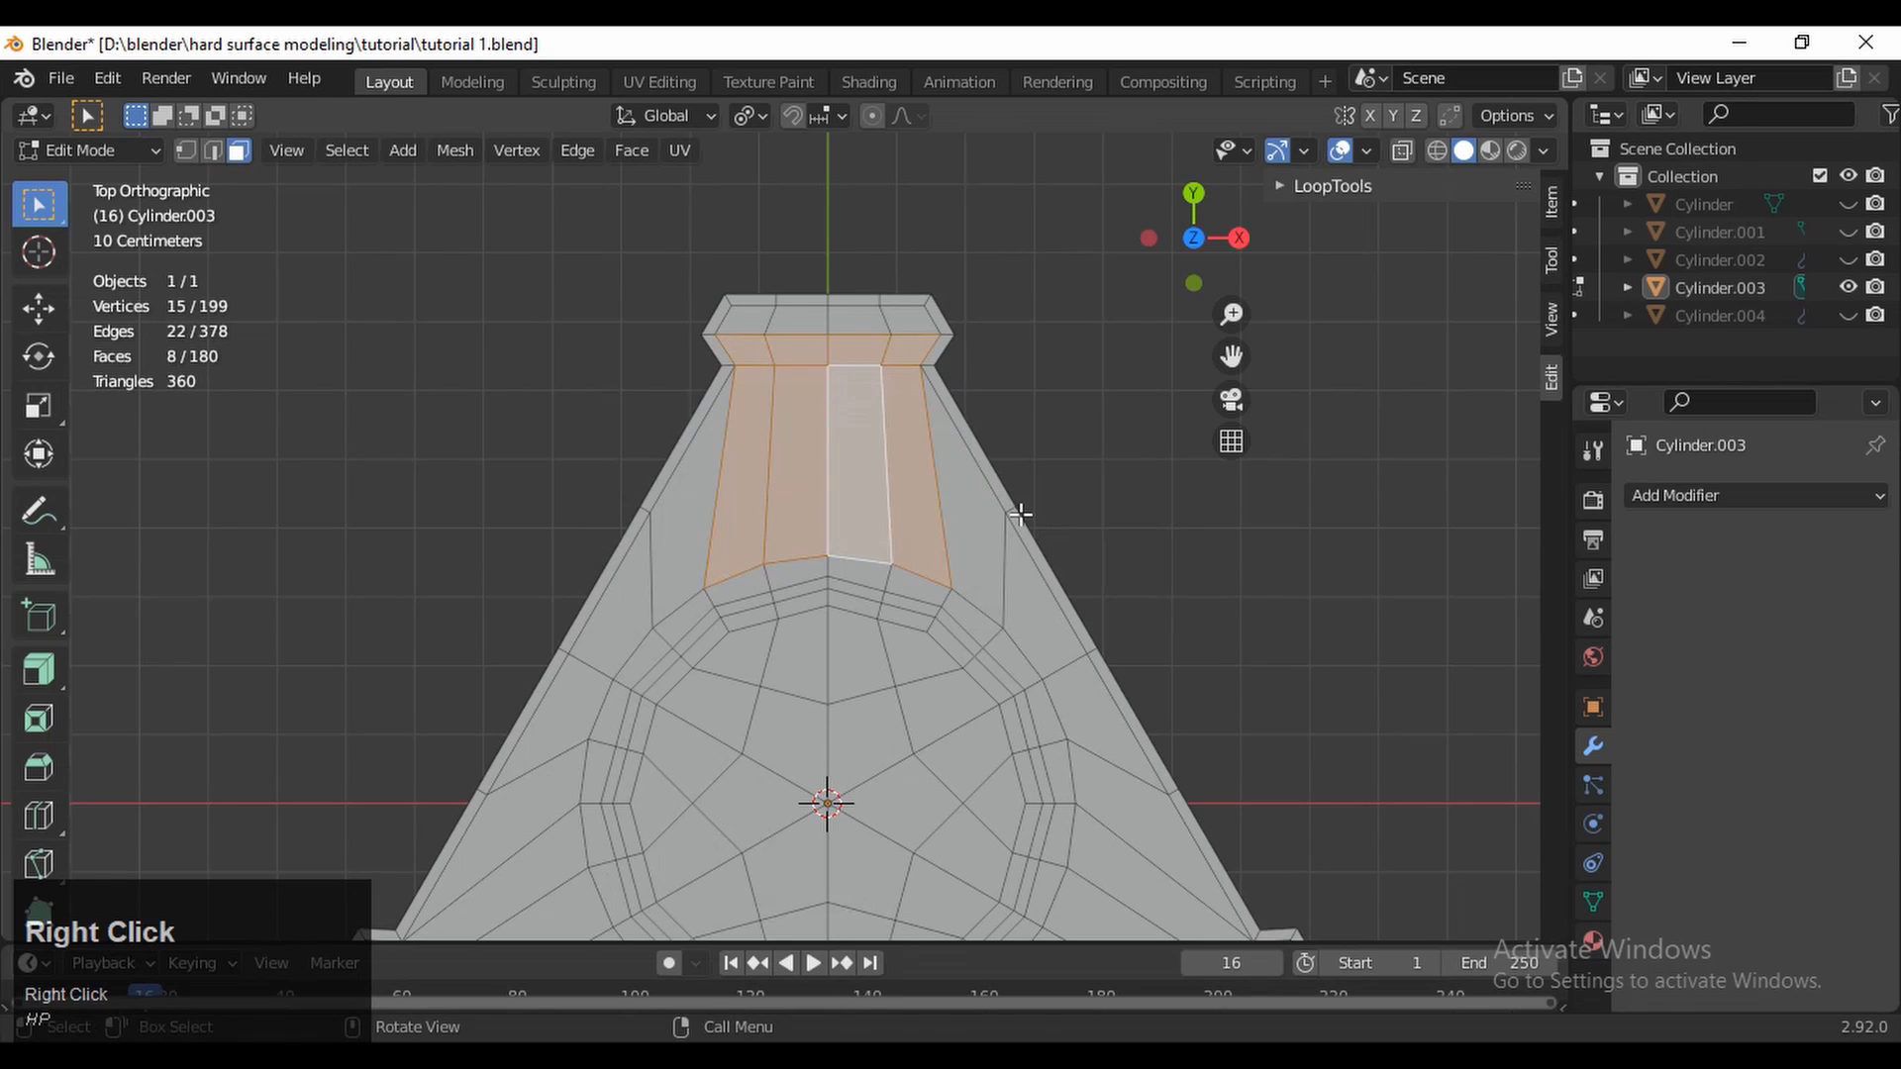
# Undo the circular loop's scaling, try a larger size, and undo the Circle operation and its loop cut
pyautogui.hotkey('ctrl', 'z')
pyautogui.press('2')
pyautogui.keyDown('alt'); pyautogui.click(757, 519); pyautogui.keyUp('alt')
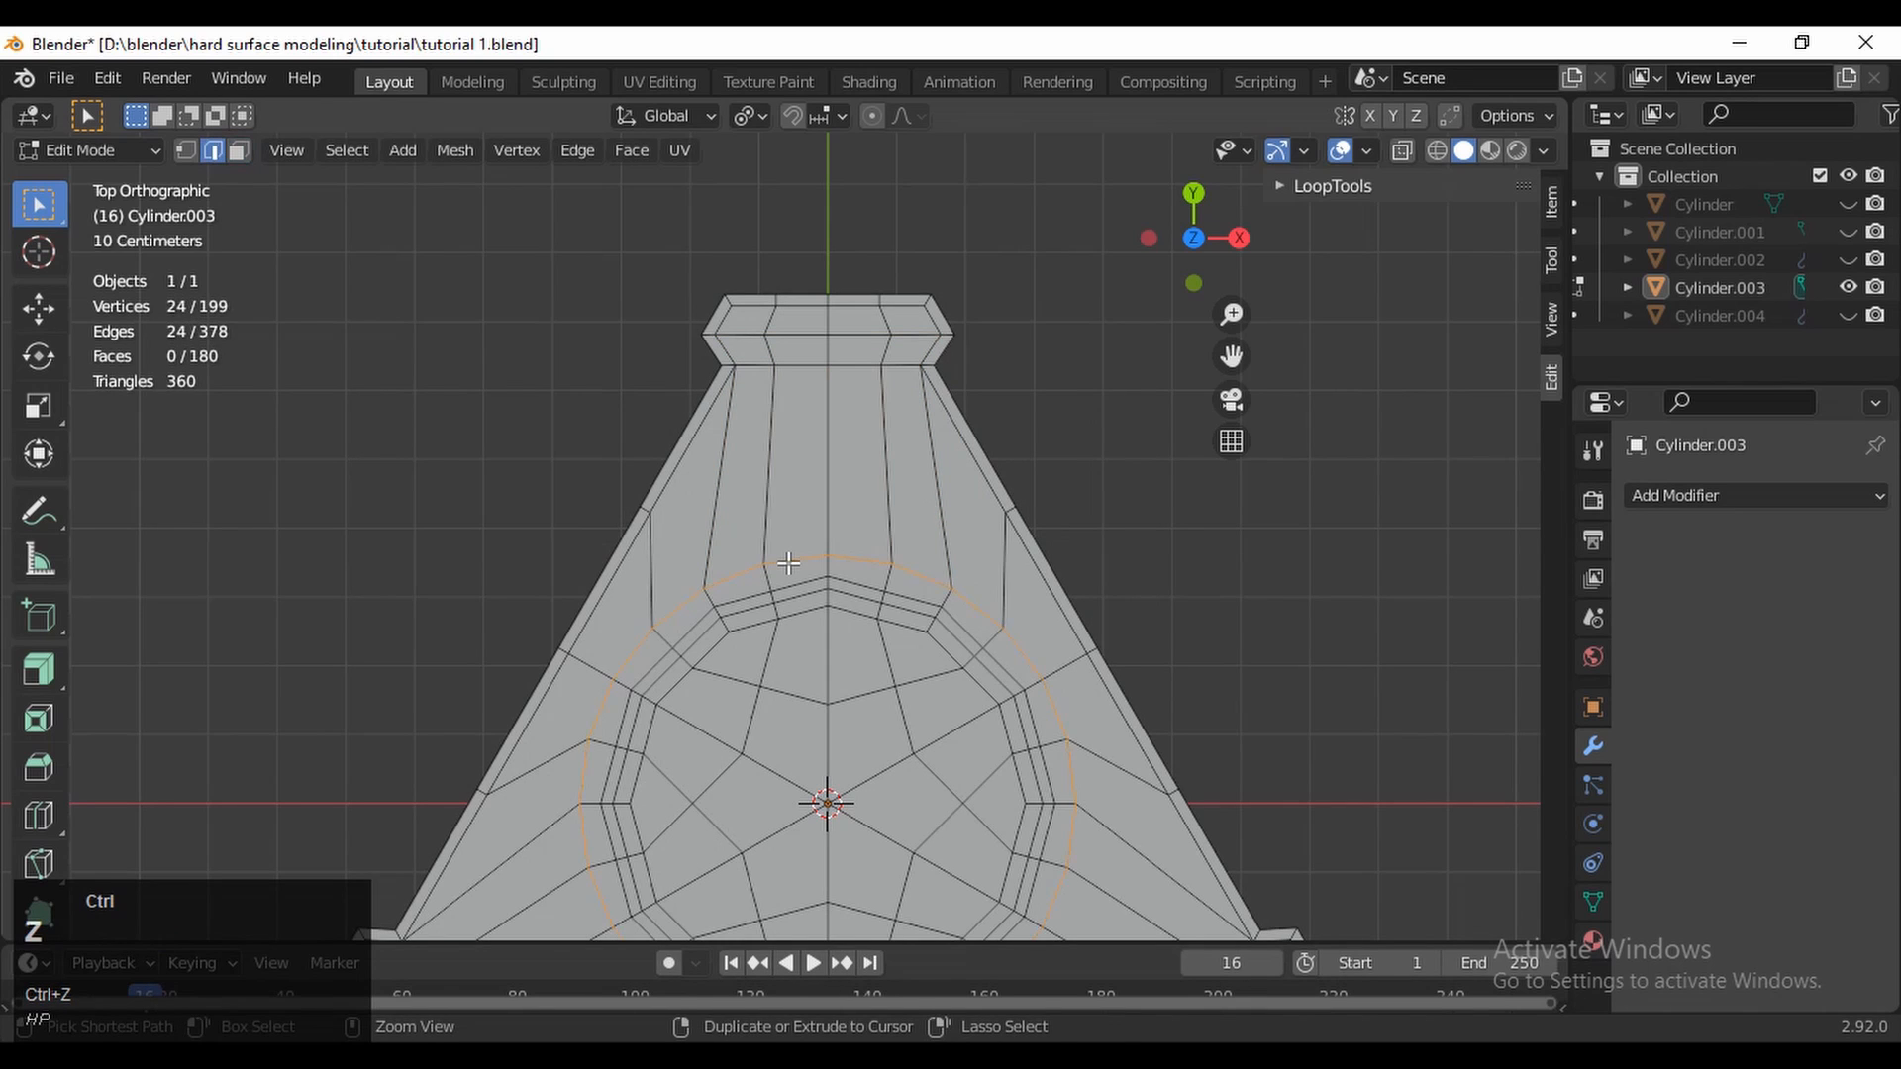
pyautogui.press('s')
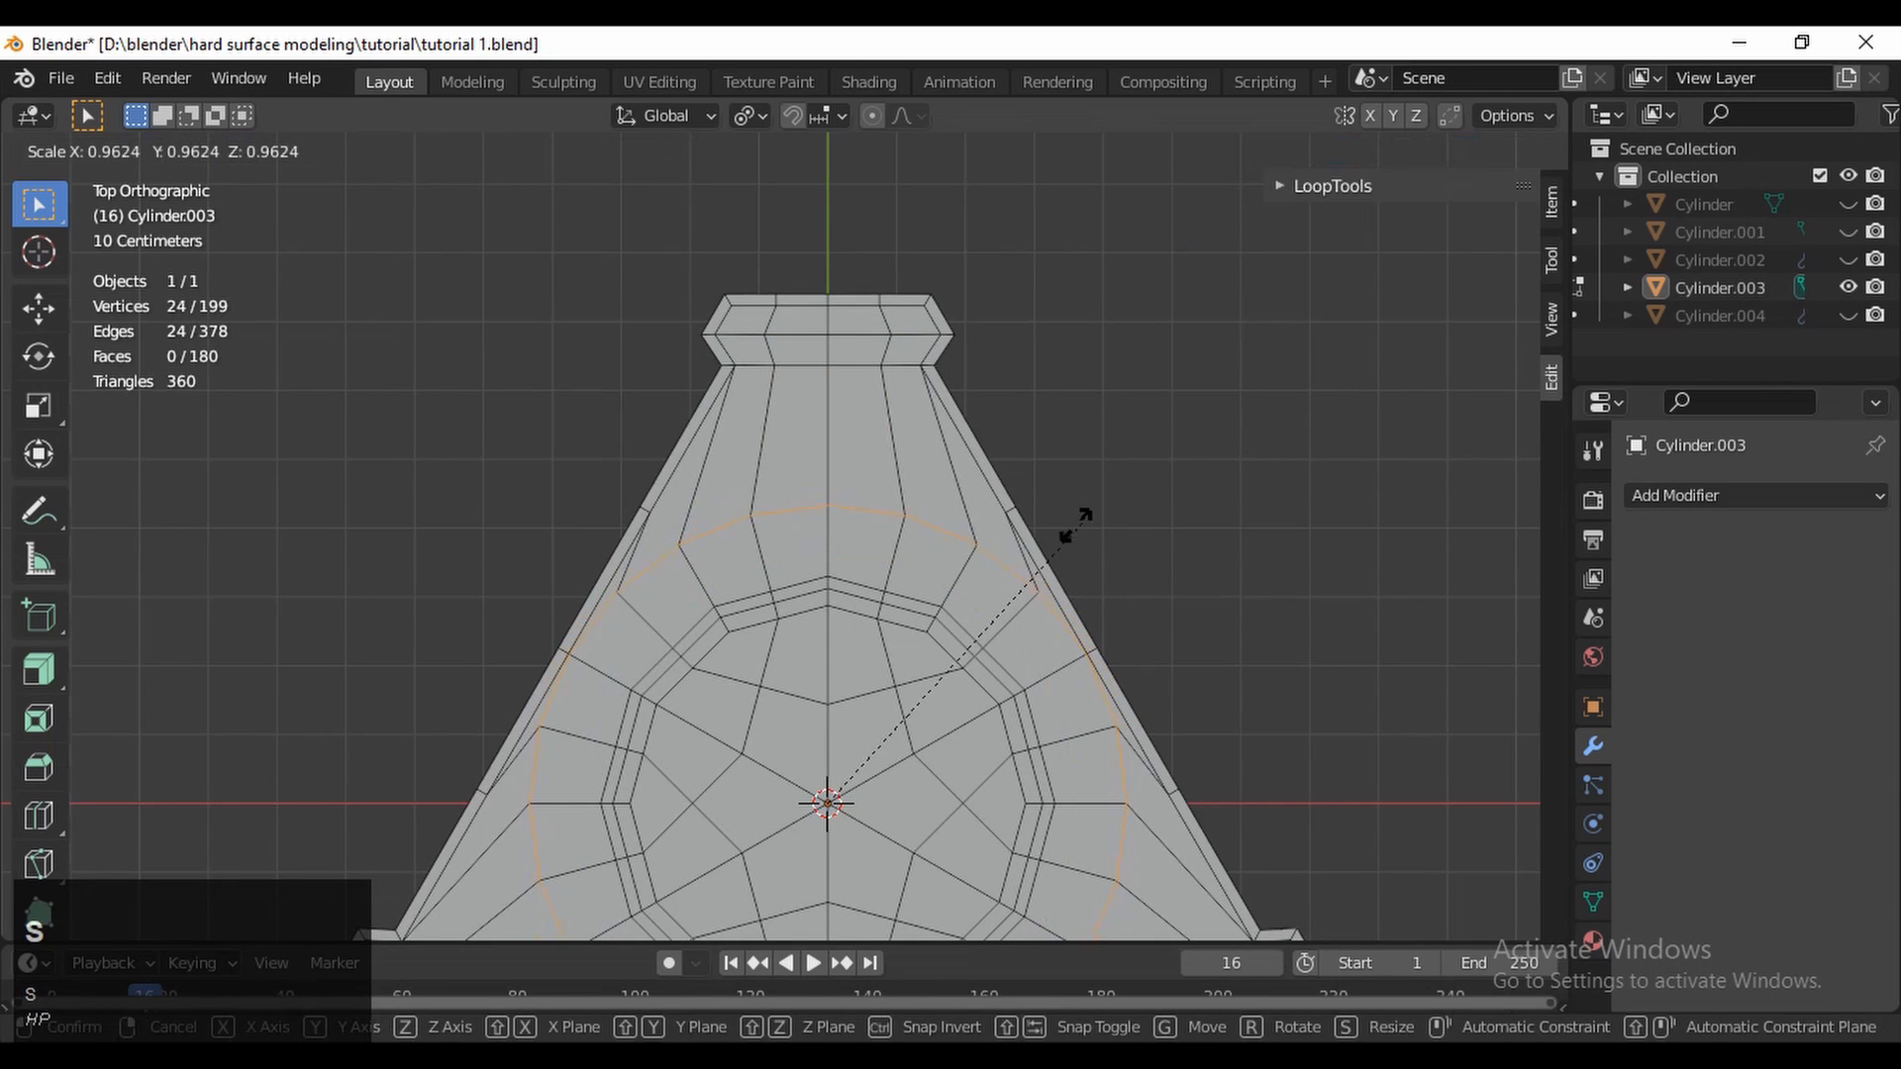
pyautogui.rightClick(1058, 535)
pyautogui.hotkey('ctrl', 'z')
pyautogui.hotkey('ctrl', 'z')
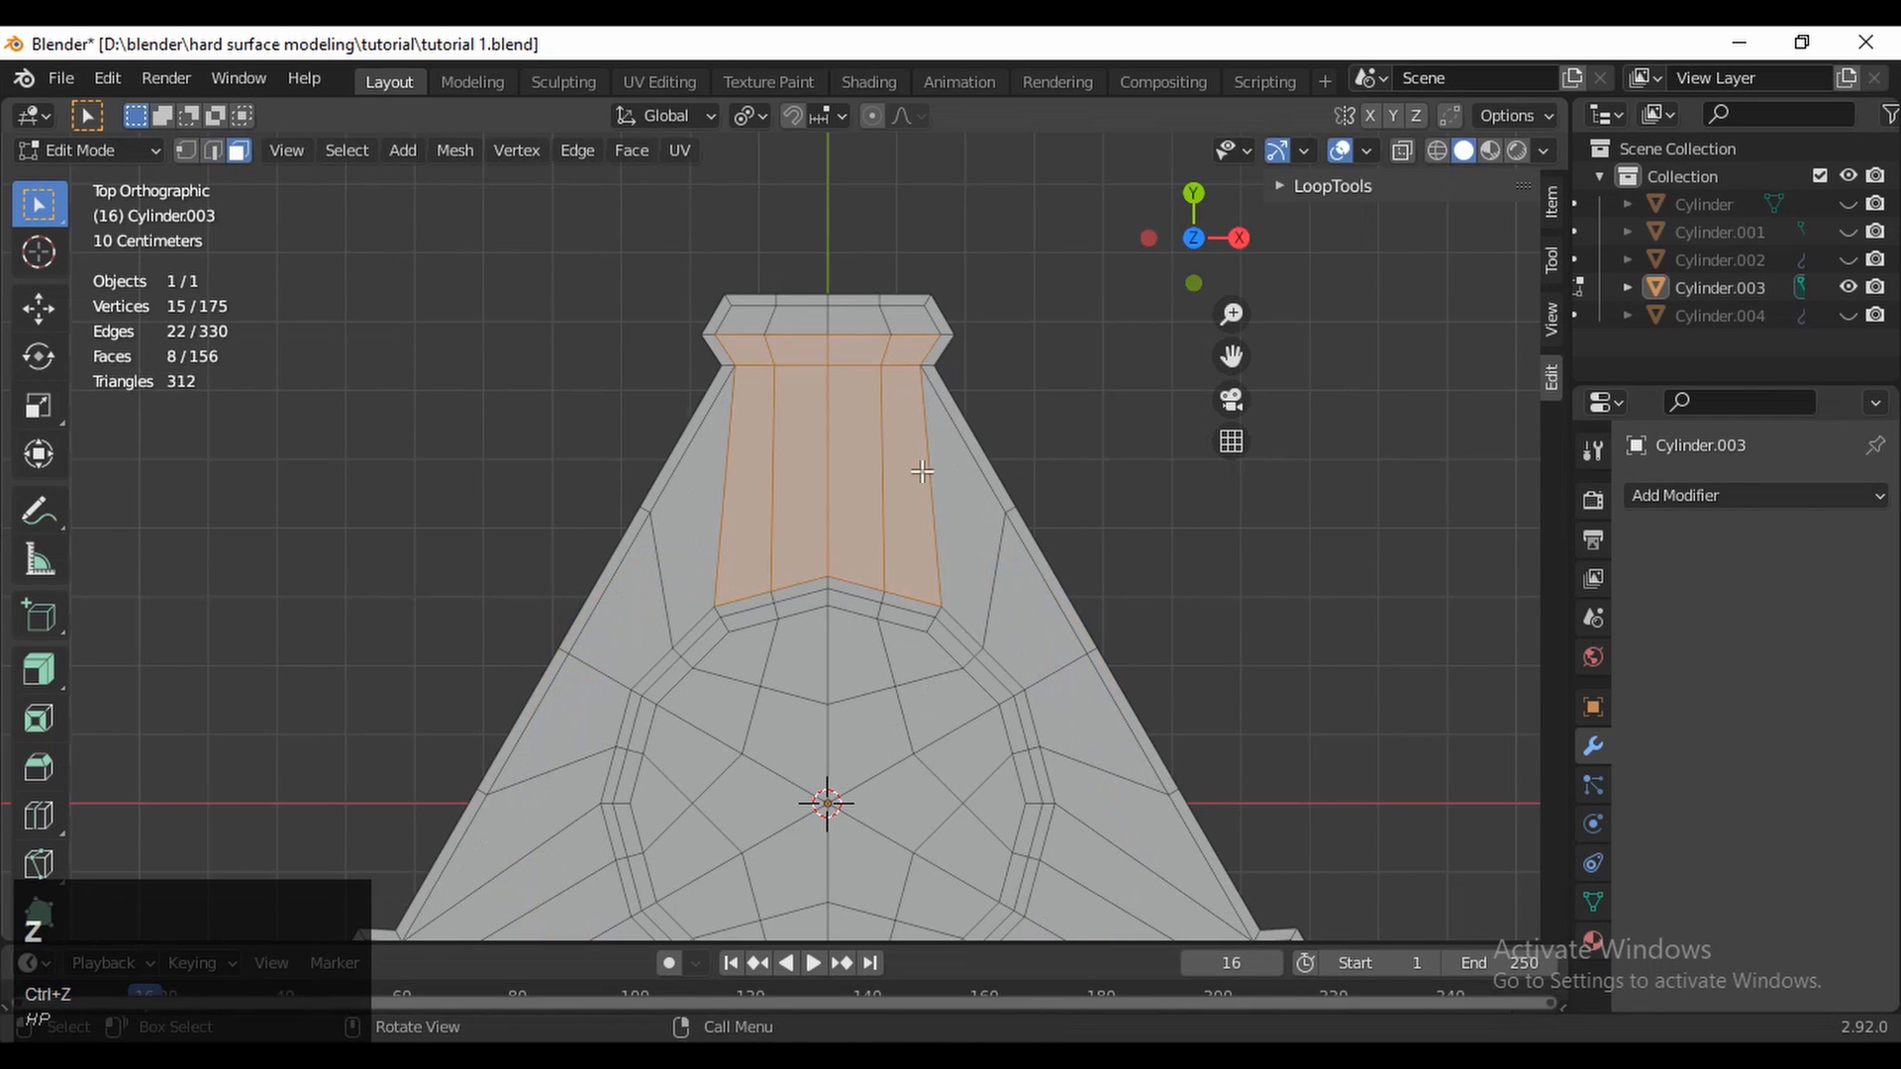
# Try insetting the upper arm's selected faces slightly, rounding them with LoopTools Circle and scaling the circle down
pyautogui.moveTo(869, 426); pyautogui.dragTo(761, 465)
pyautogui.keyDown('shift'); pyautogui.moveTo(890, 348); pyautogui.dragTo(753, 485); pyautogui.keyUp('shift')
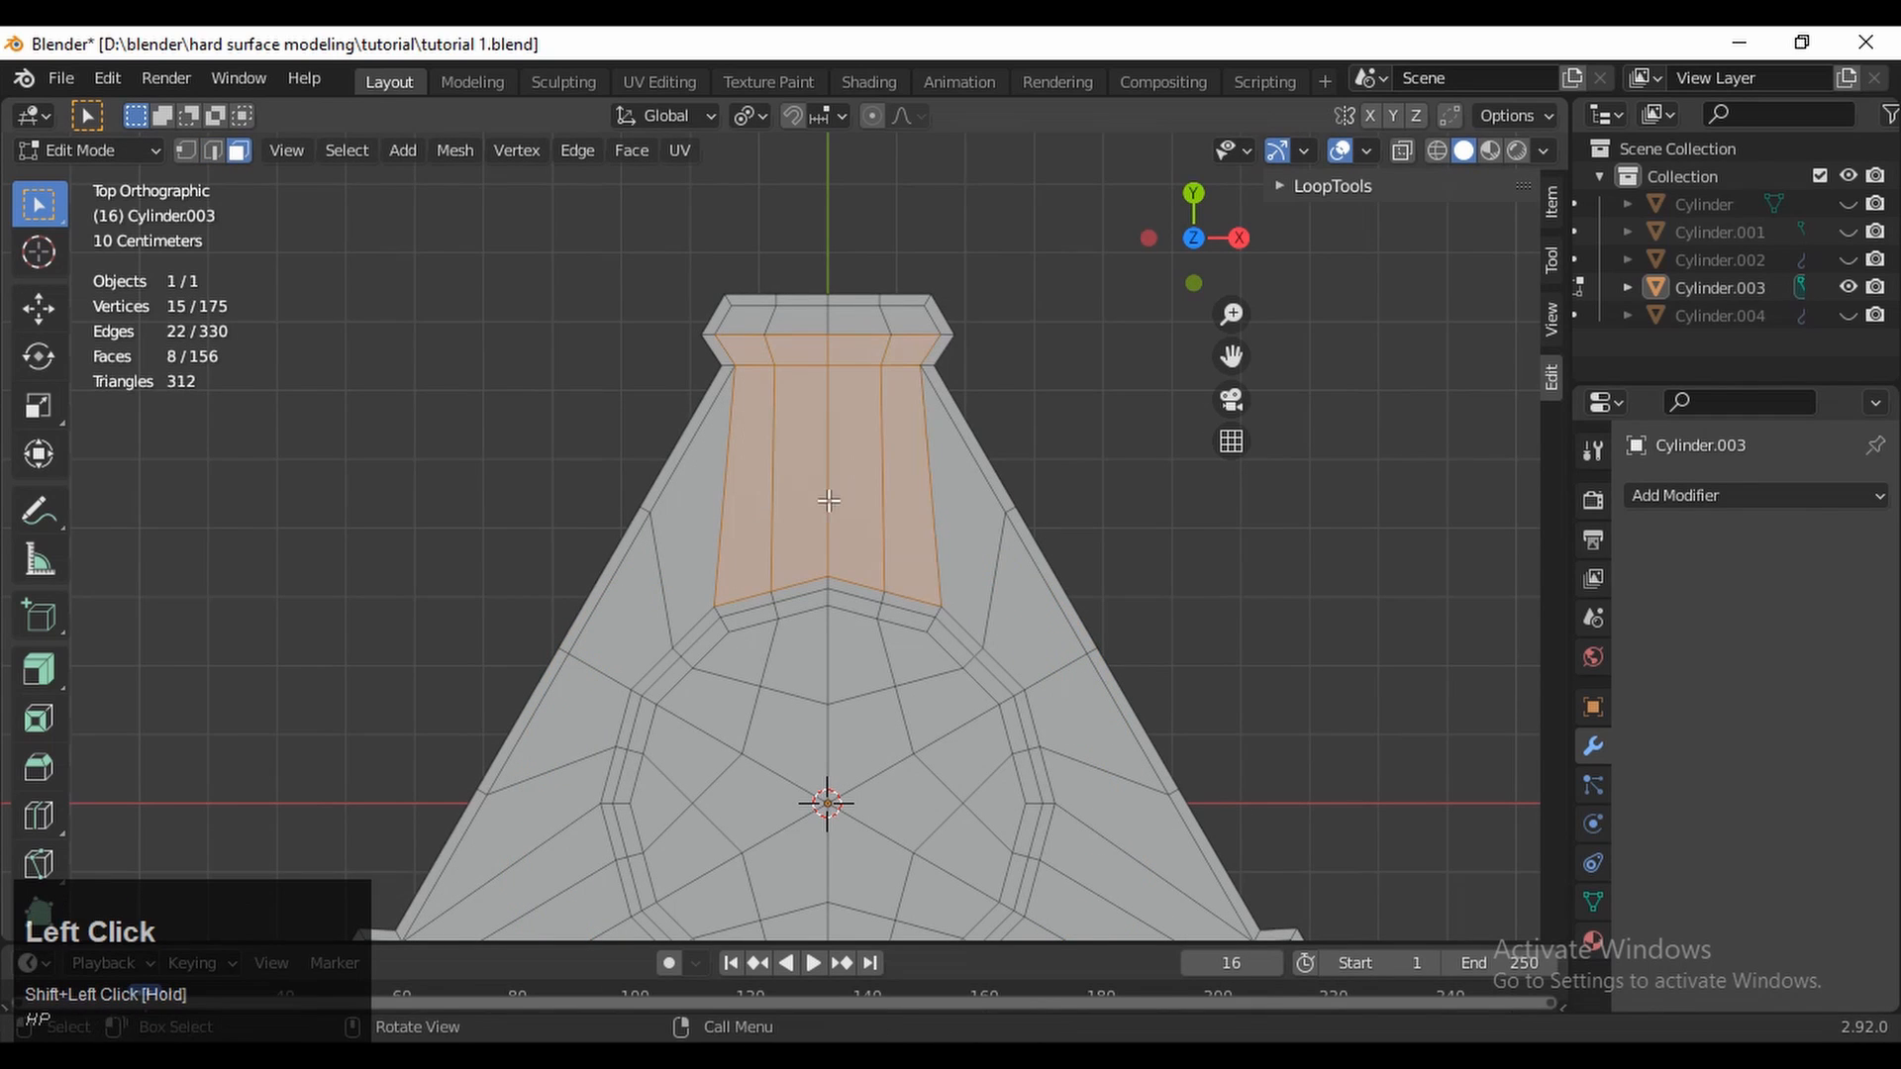
pyautogui.press('i')
pyautogui.click(1285, 590)
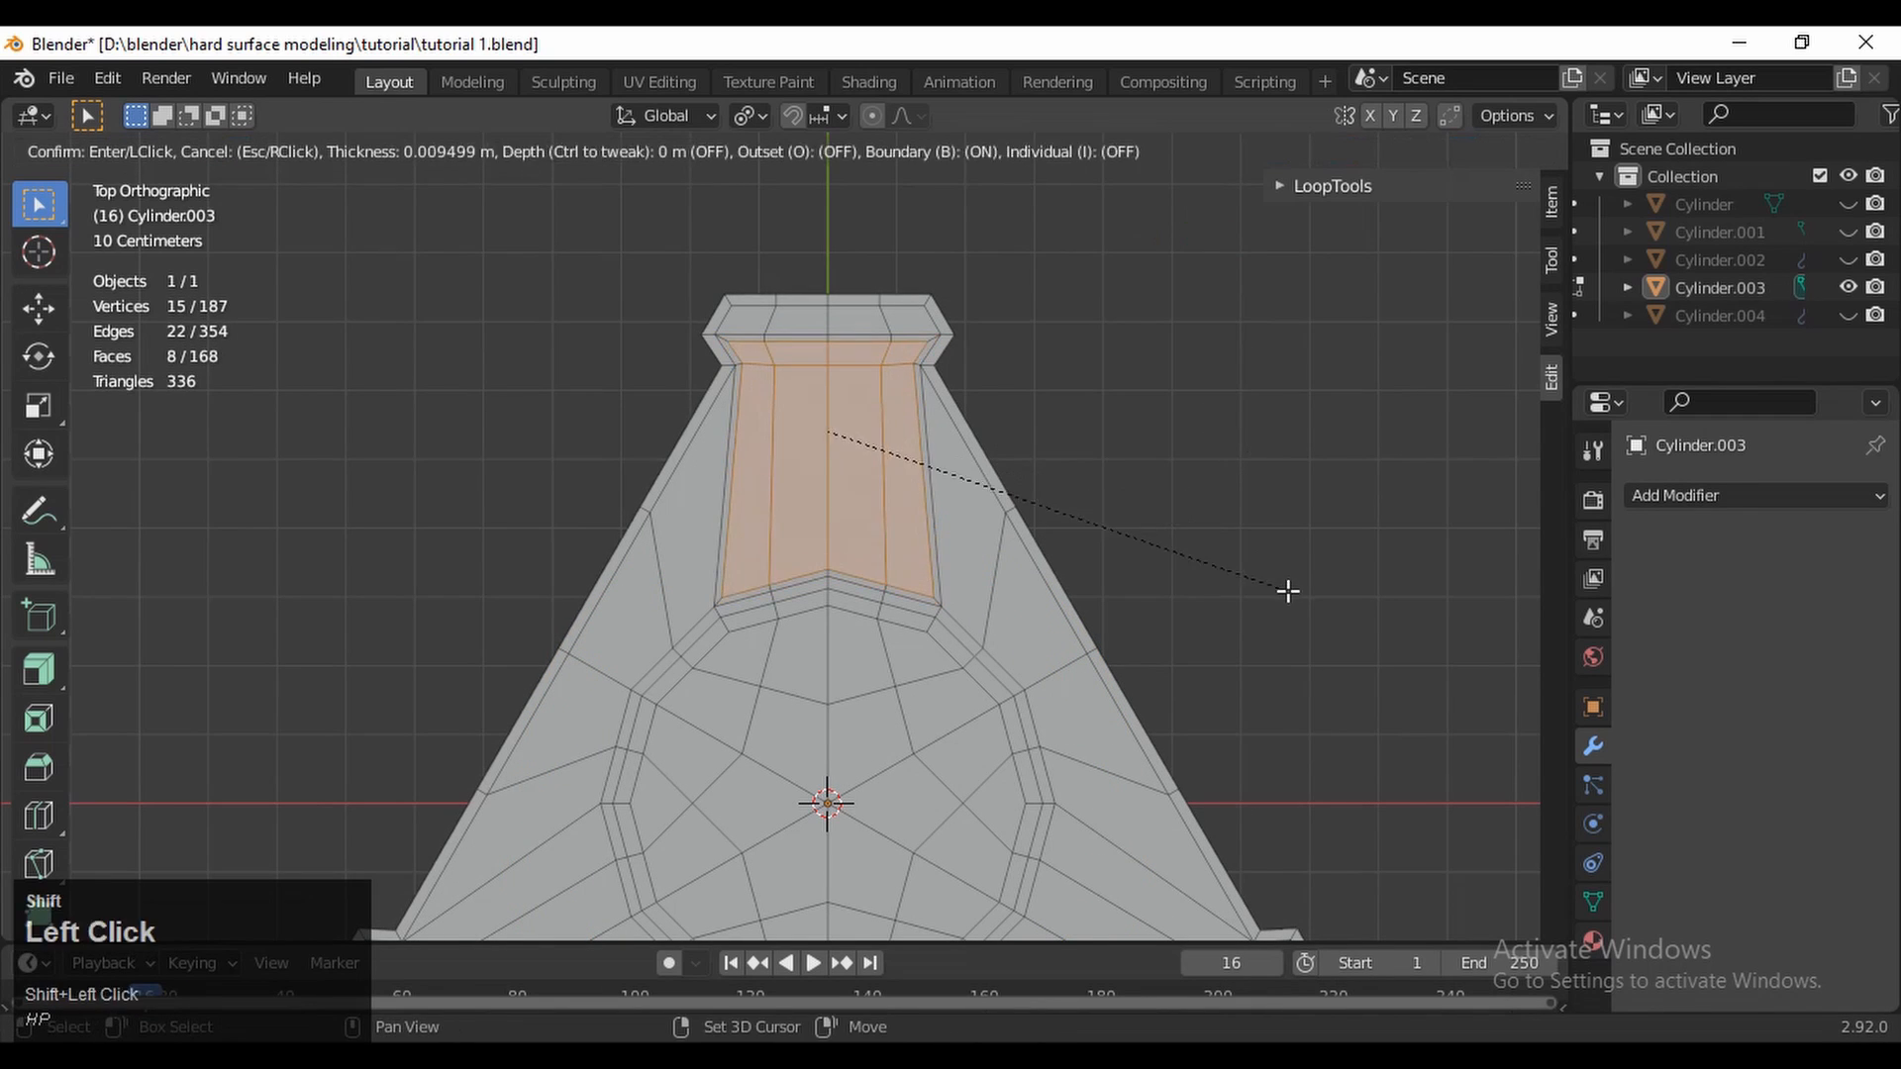
pyautogui.rightClick(900, 356)
pyautogui.click(1029, 408)
pyautogui.press('s')
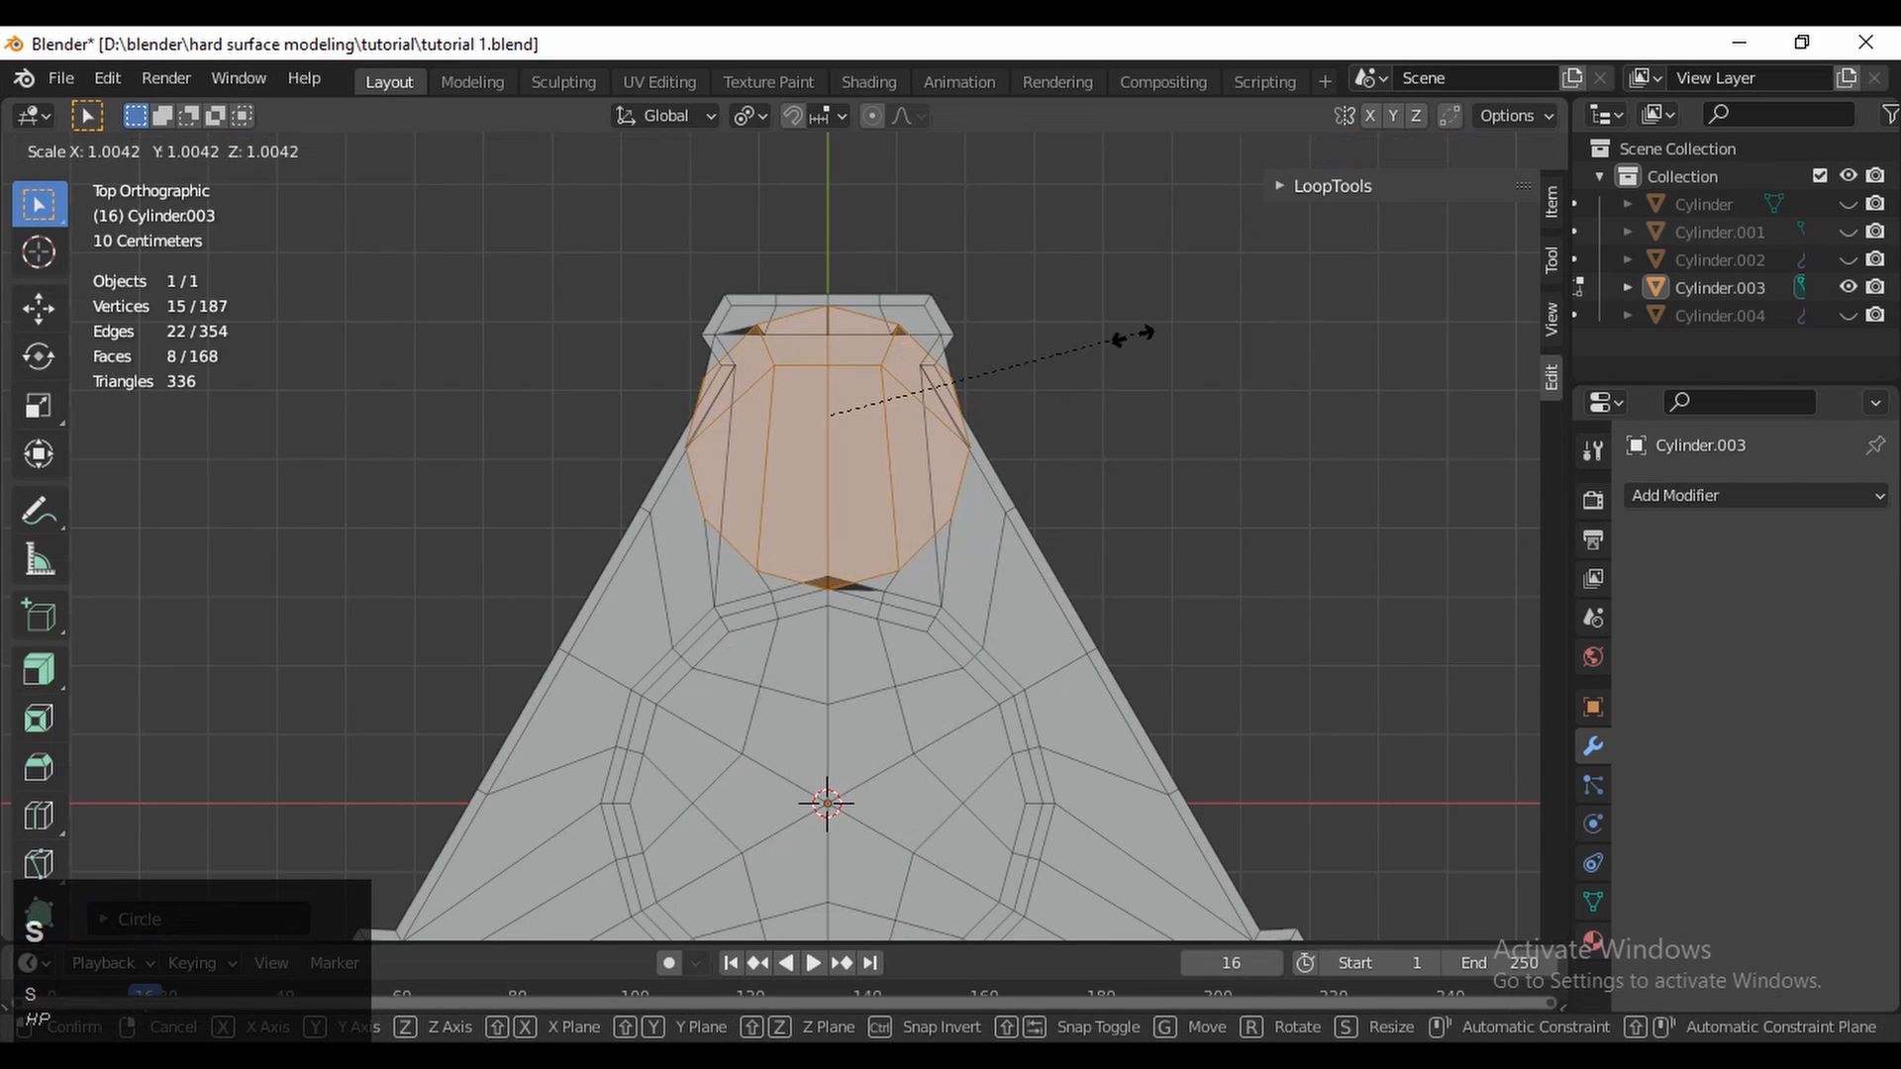
pyautogui.keyDown('shift'); pyautogui.click(997, 406); pyautogui.keyUp('shift')
# Try moving the upper circle up along Y and raising the three central vertices of the tab's middle edge
pyautogui.keyDown('ctrl'); pyautogui.moveTo(909, 415); pyautogui.dragTo(909, 343, button='middle'); pyautogui.keyUp('ctrl')
pyautogui.keyDown('shift'); pyautogui.moveTo(909, 343); pyautogui.dragTo(852, 549, button='middle'); pyautogui.keyUp('shift')
pyautogui.click(48, 309)
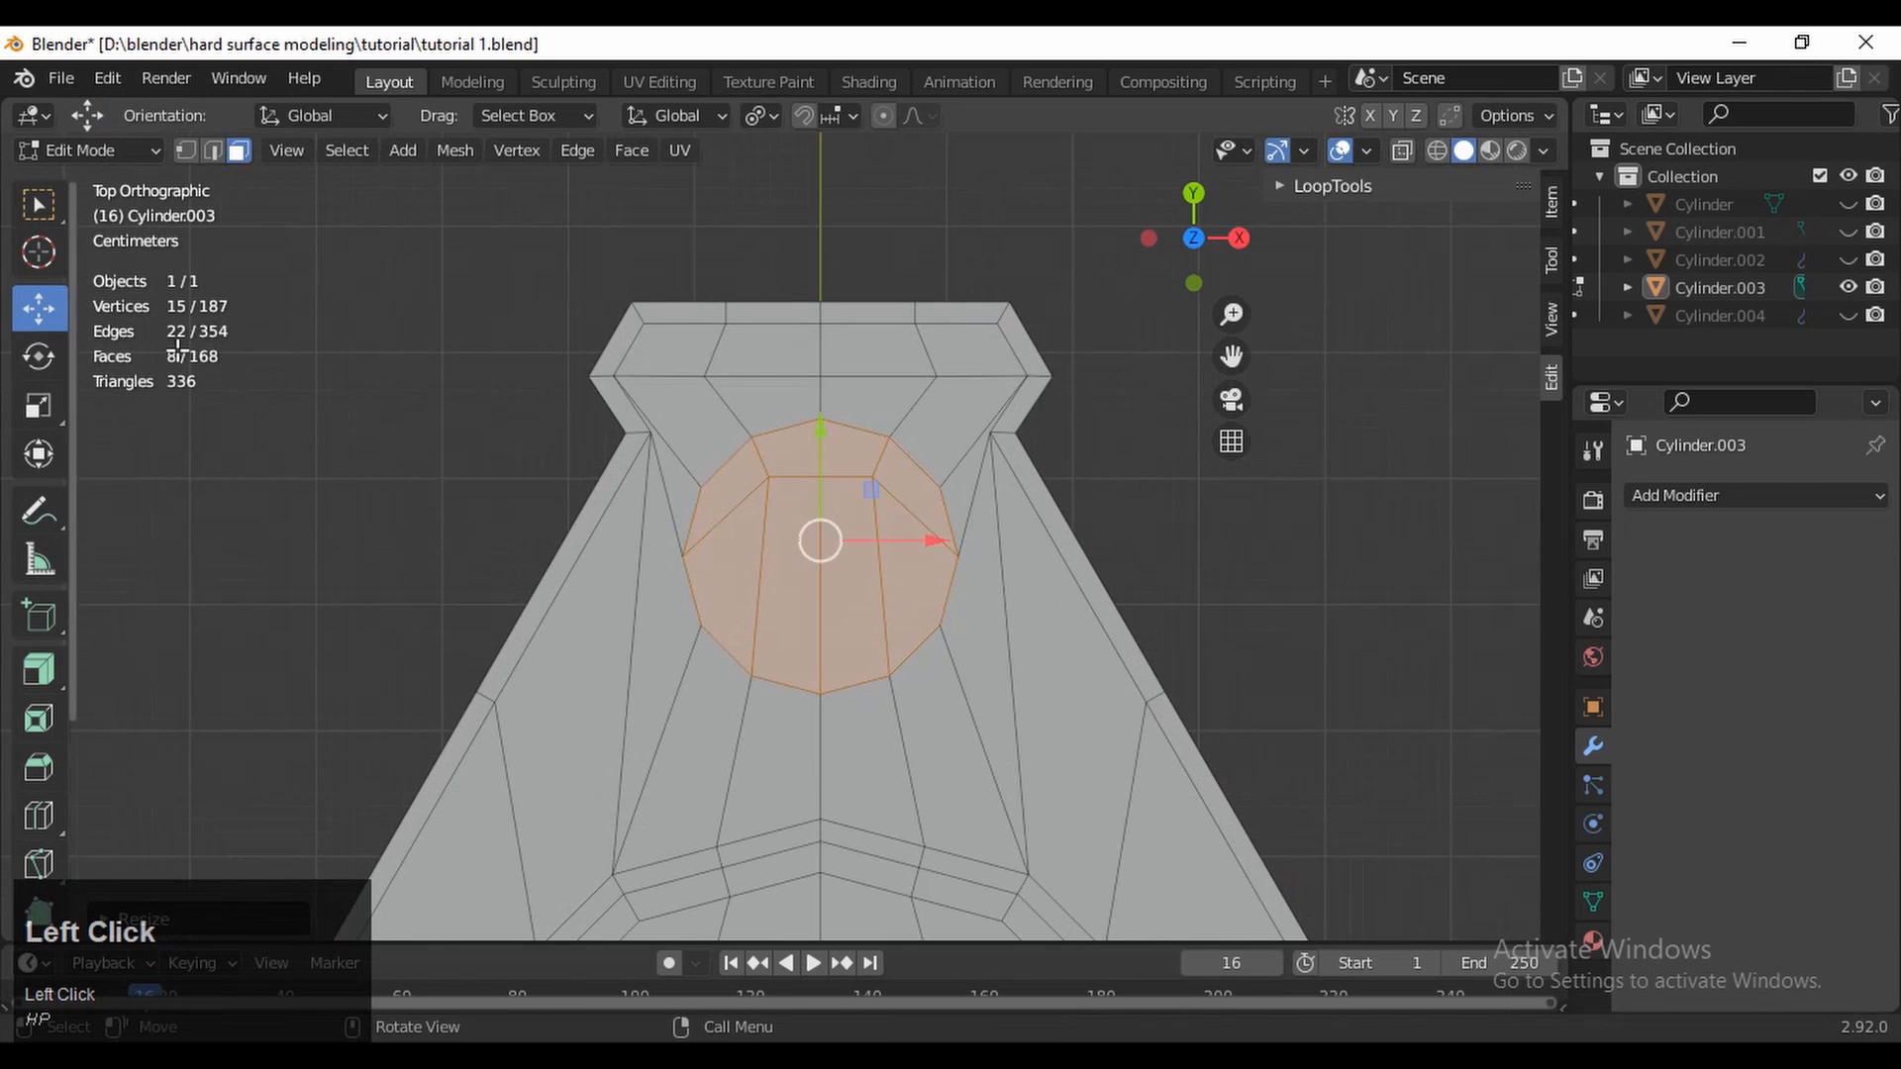
pyautogui.moveTo(815, 454)
pyautogui.mouseDown()
pyautogui.moveTo(828, 412)
pyautogui.moveTo(835, 436)
pyautogui.mouseUp()
pyautogui.press('1')
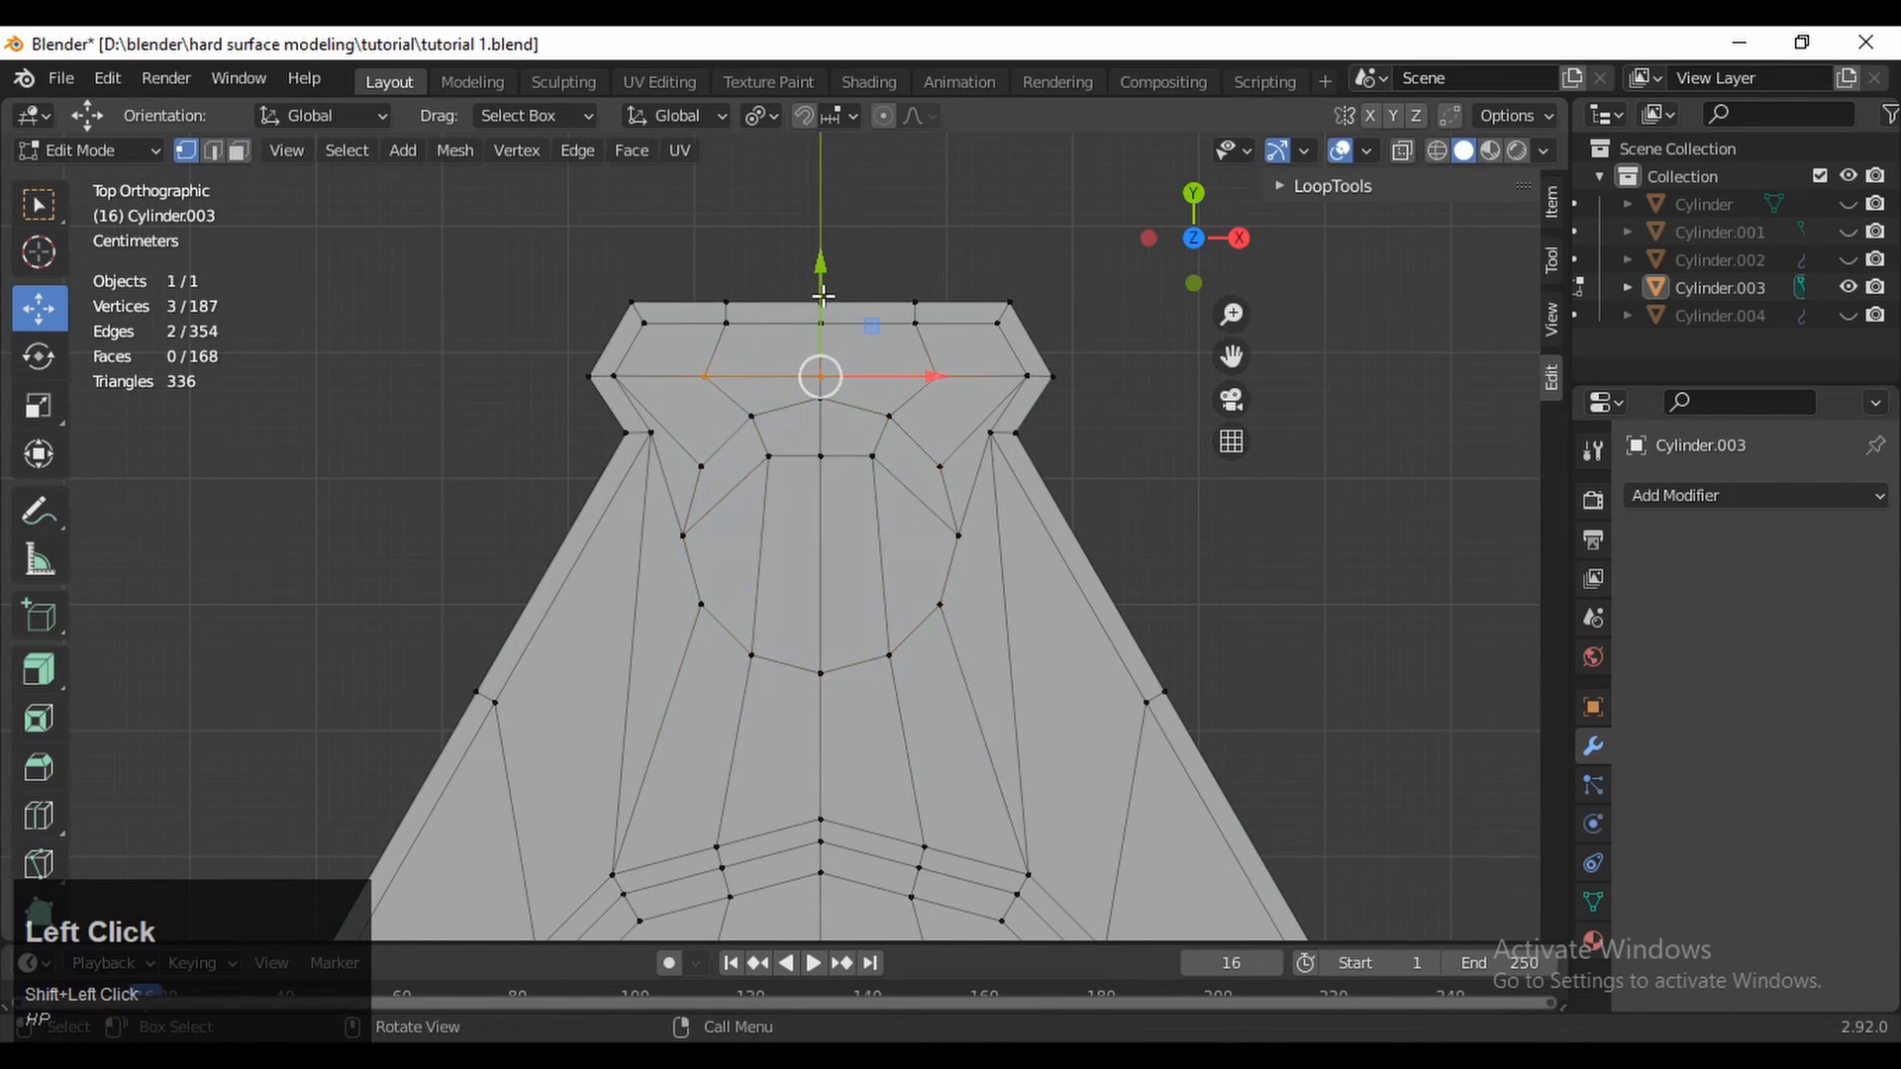
pyautogui.moveTo(822, 294); pyautogui.dragTo(821, 255)
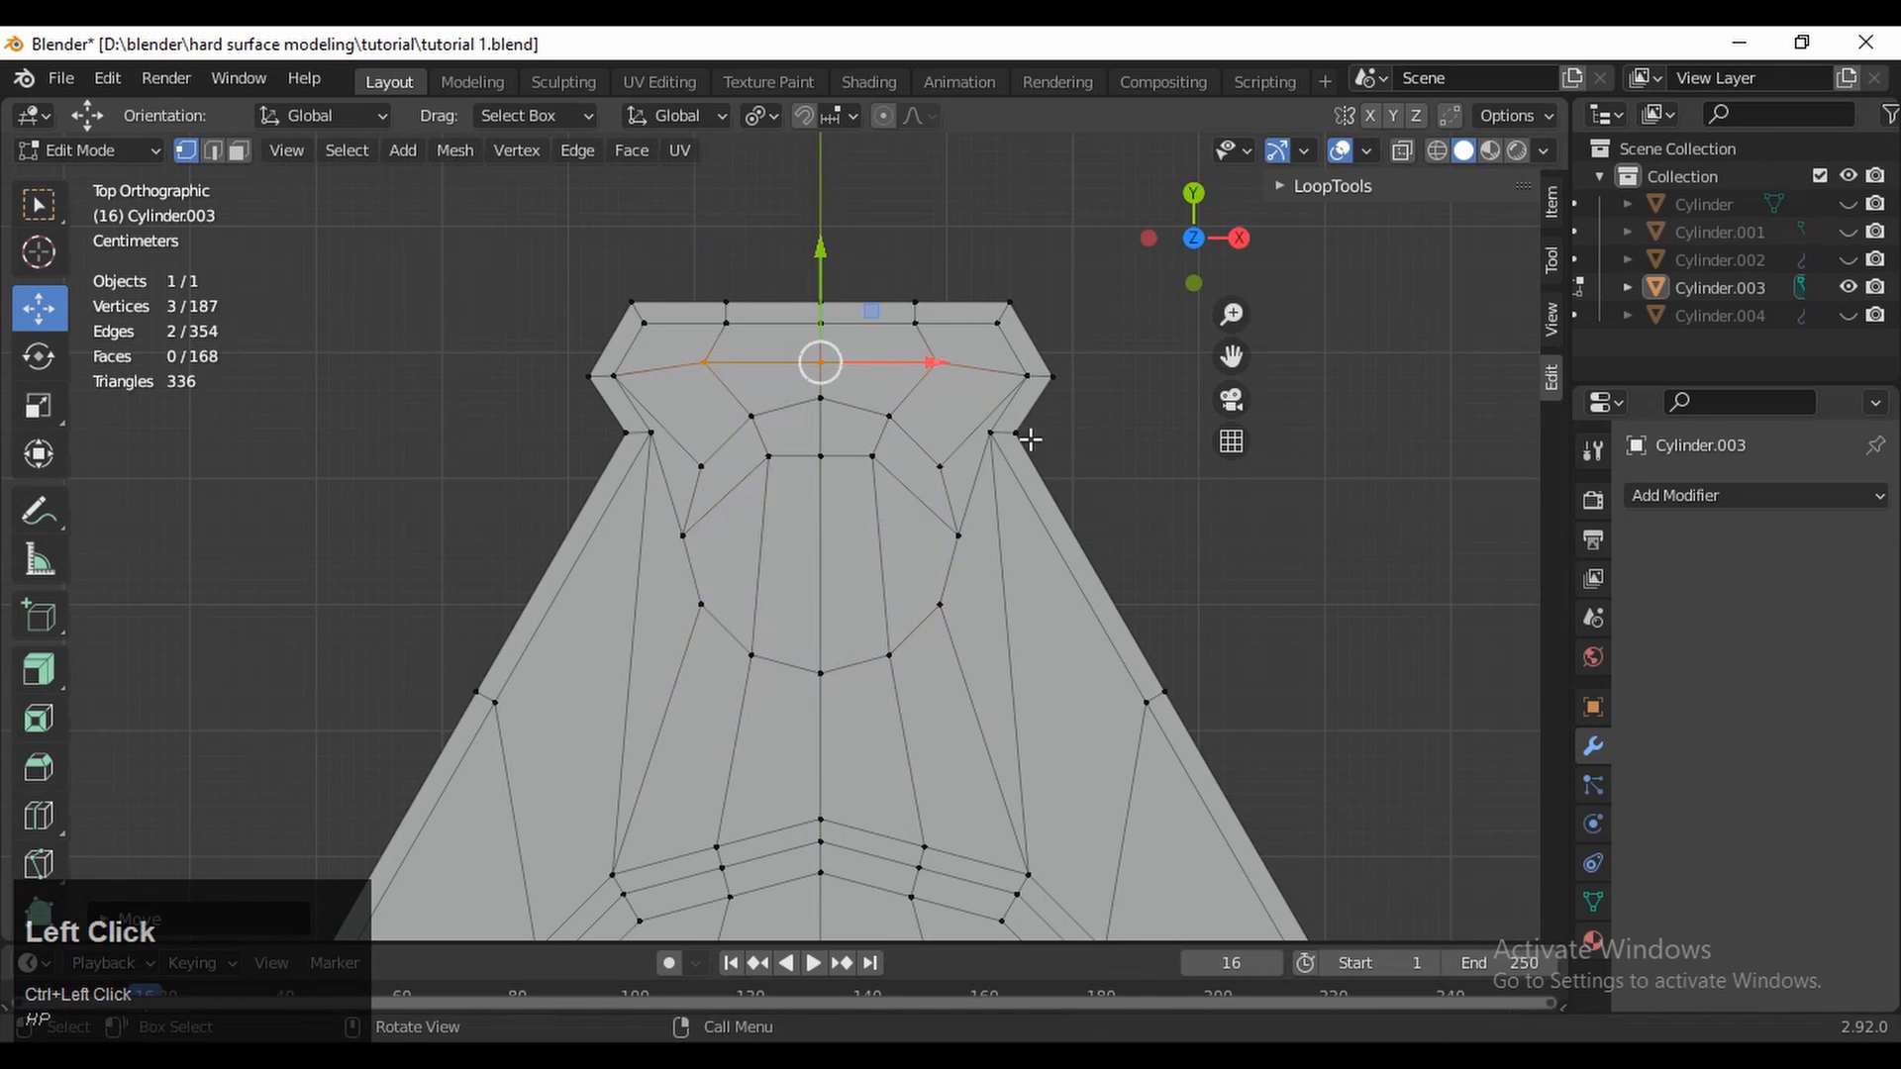
pyautogui.press('2')
pyautogui.moveTo(886, 441); pyautogui.dragTo(756, 491)
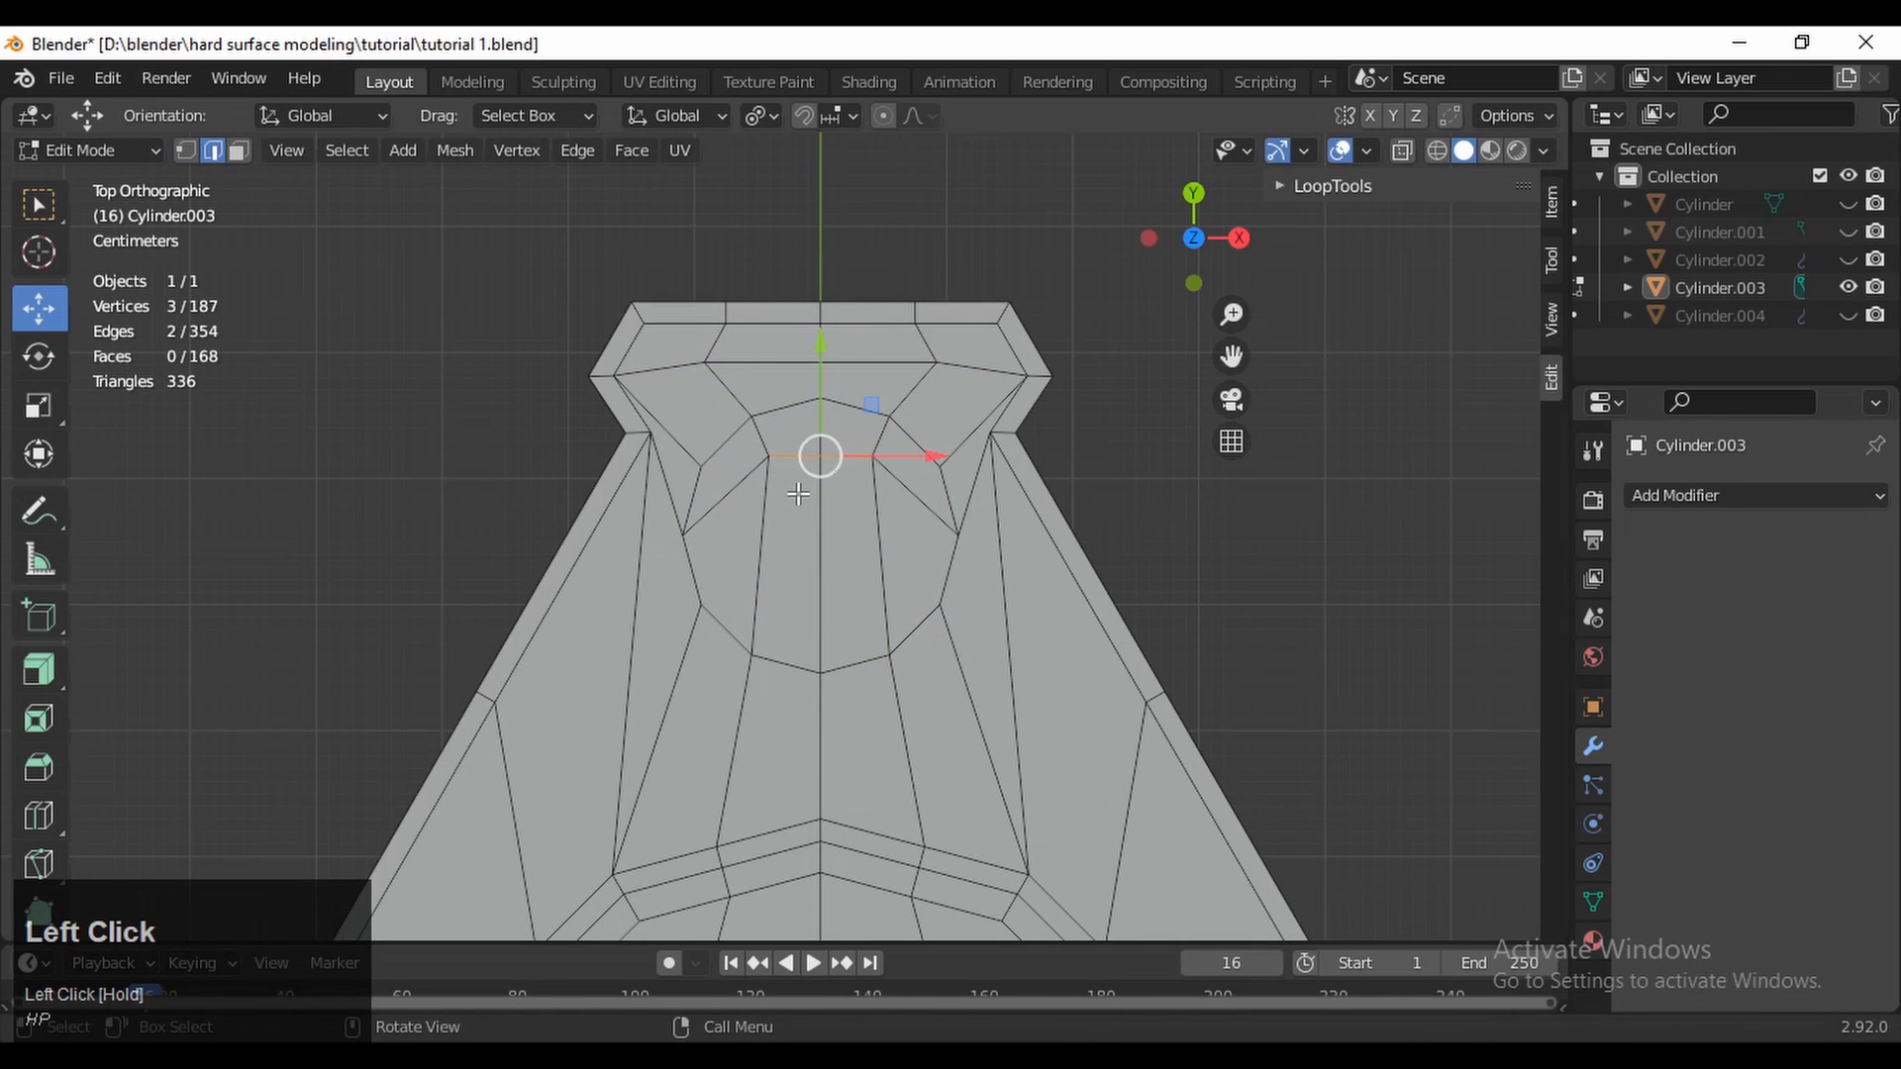
# Undo the tab edge move and the upper circle's move, scaling, Circle operation and inset
pyautogui.hotkey('ctrl', 'z')
pyautogui.hotkey('ctrl', 'z')
pyautogui.hotkey('ctrl', 'z')
pyautogui.hotkey('ctrl', 'z')
pyautogui.hotkey('ctrl', 'z')
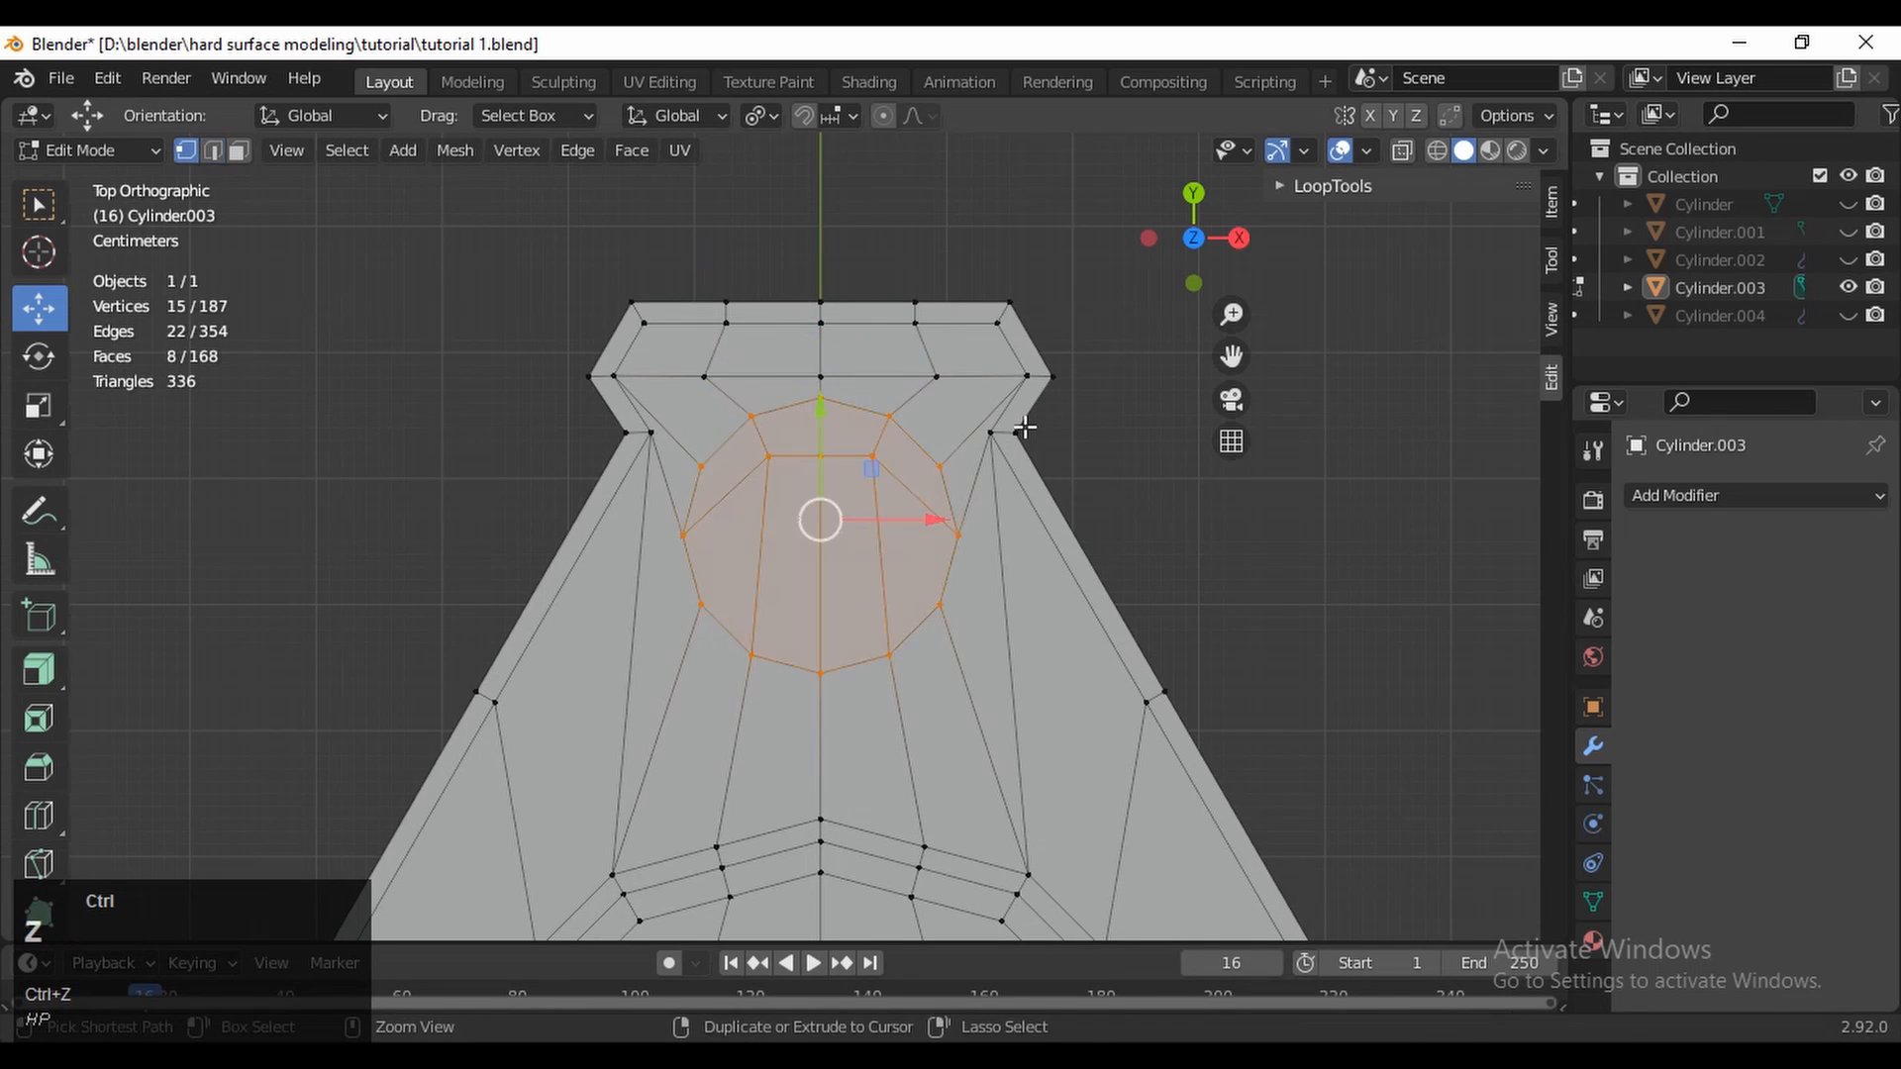
pyautogui.hotkey('ctrl', 'z')
pyautogui.hotkey('ctrl', 'z')
# Add the matching face strips of both lower arms, up to the middle edge of each tab, to the selection
pyautogui.keyDown('ctrl'); pyautogui.moveTo(1025, 427); pyautogui.dragTo(1058, 174, button='middle'); pyautogui.keyUp('ctrl')
pyautogui.keyDown('shift'); pyautogui.moveTo(745, 403); pyautogui.dragTo(742, 554, button='middle'); pyautogui.keyUp('shift')
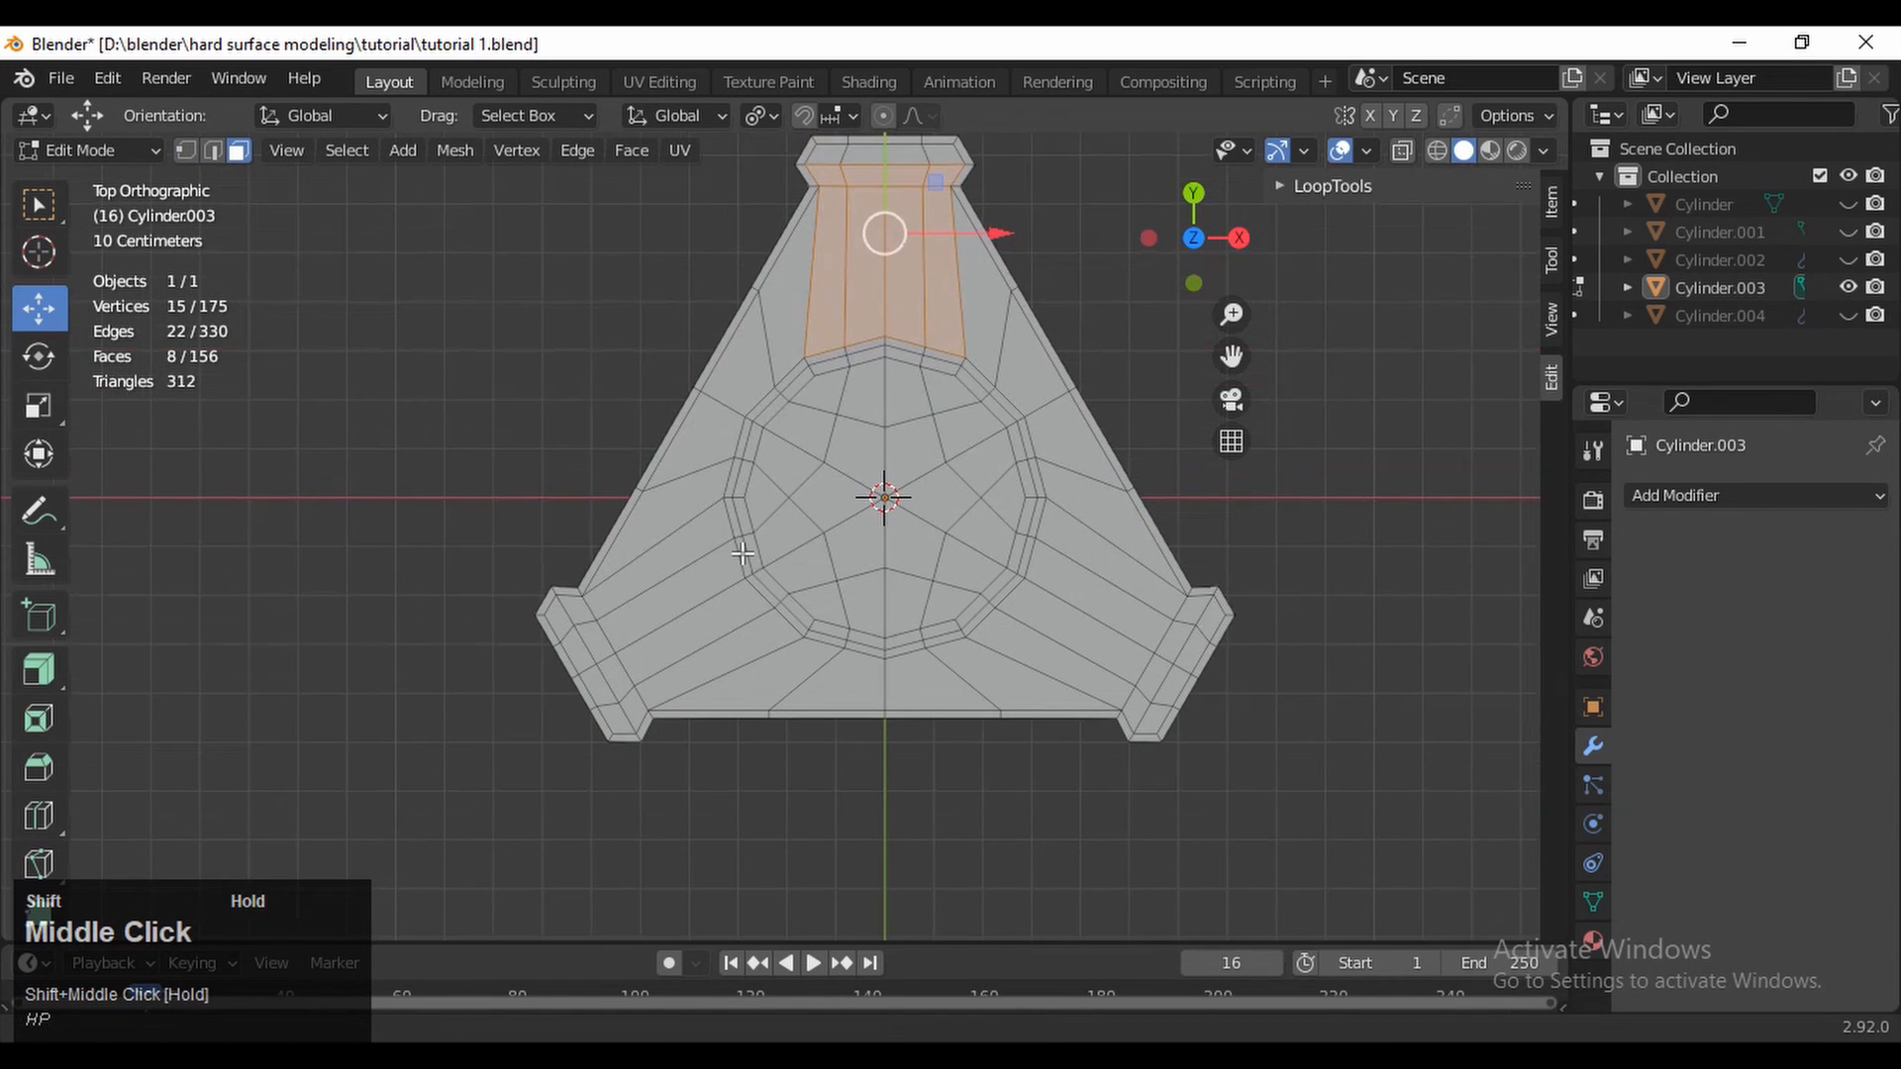
pyautogui.keyDown('shift'); pyautogui.moveTo(594, 610); pyautogui.dragTo(706, 681); pyautogui.keyUp('shift')
pyautogui.keyDown('shift'); pyautogui.moveTo(620, 631); pyautogui.dragTo(635, 654); pyautogui.keyUp('shift')
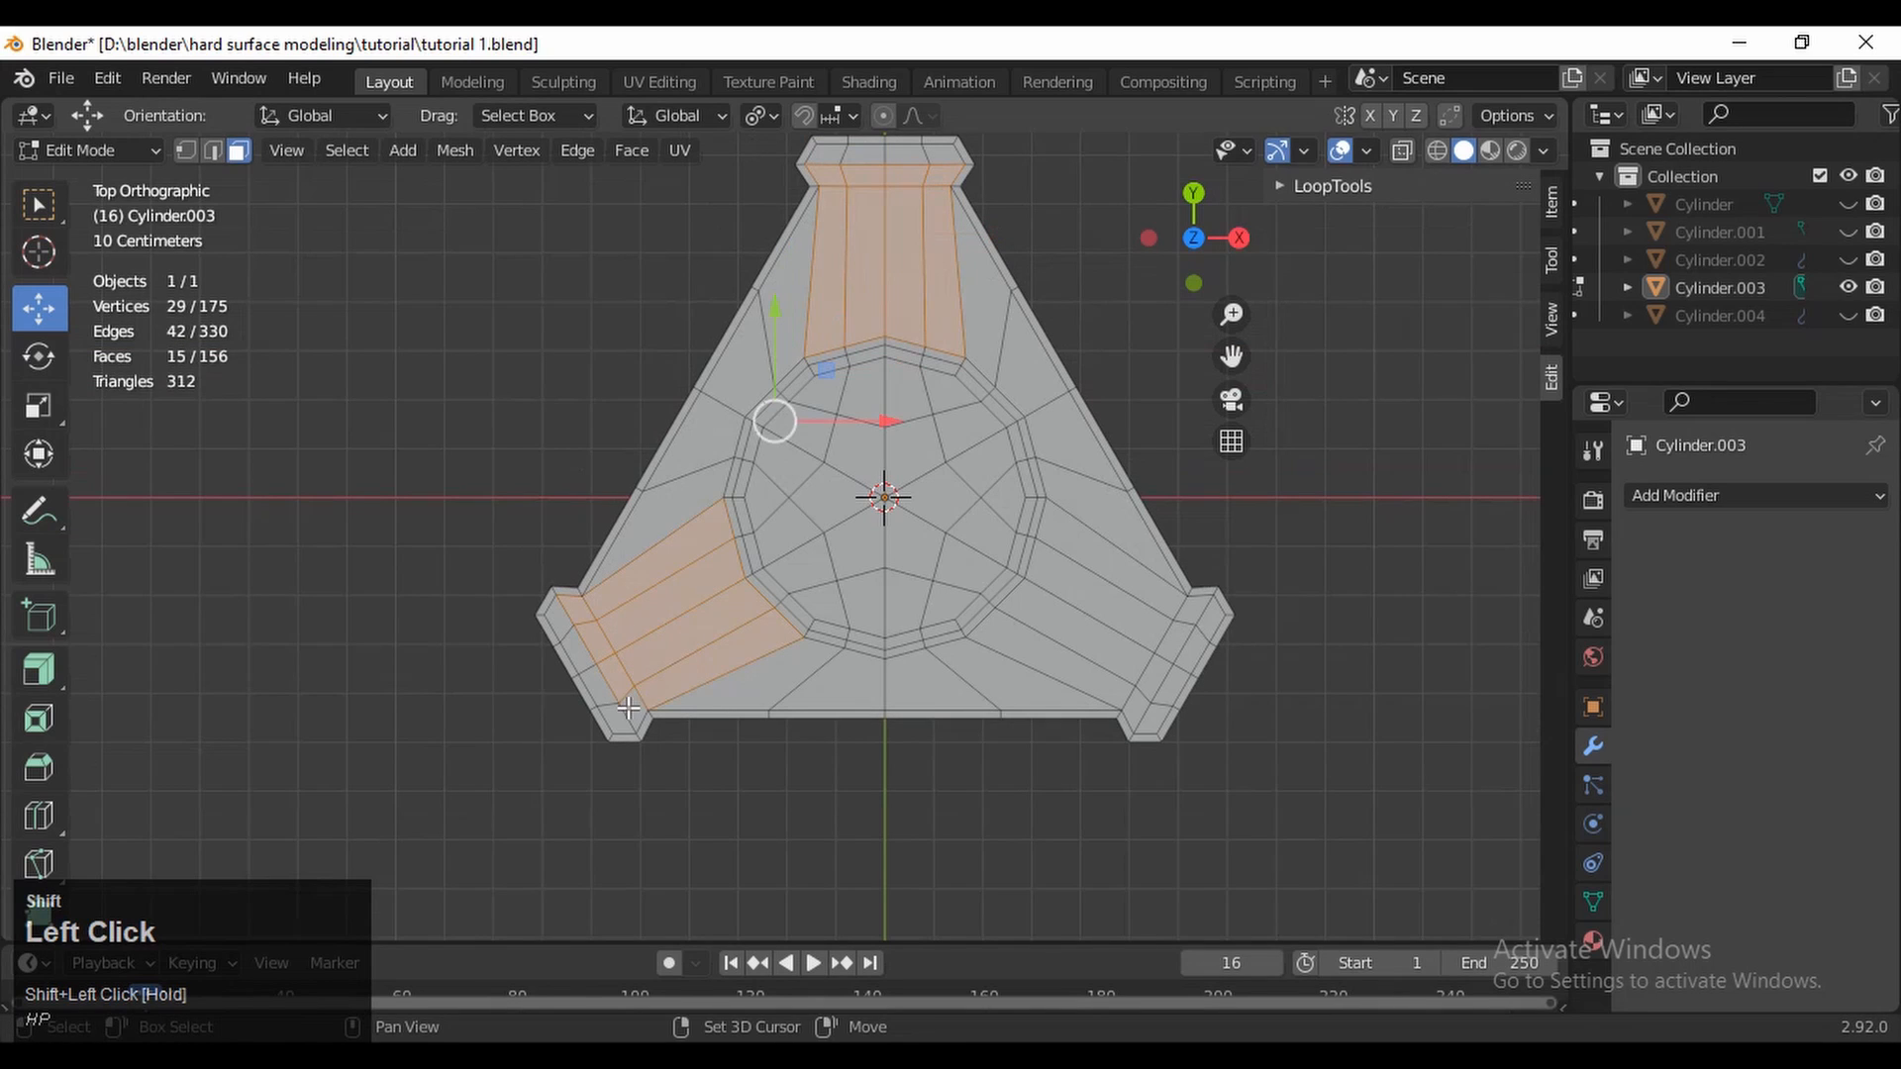
pyautogui.keyDown('shift'); pyautogui.moveTo(1127, 672); pyautogui.dragTo(1184, 621); pyautogui.keyUp('shift')
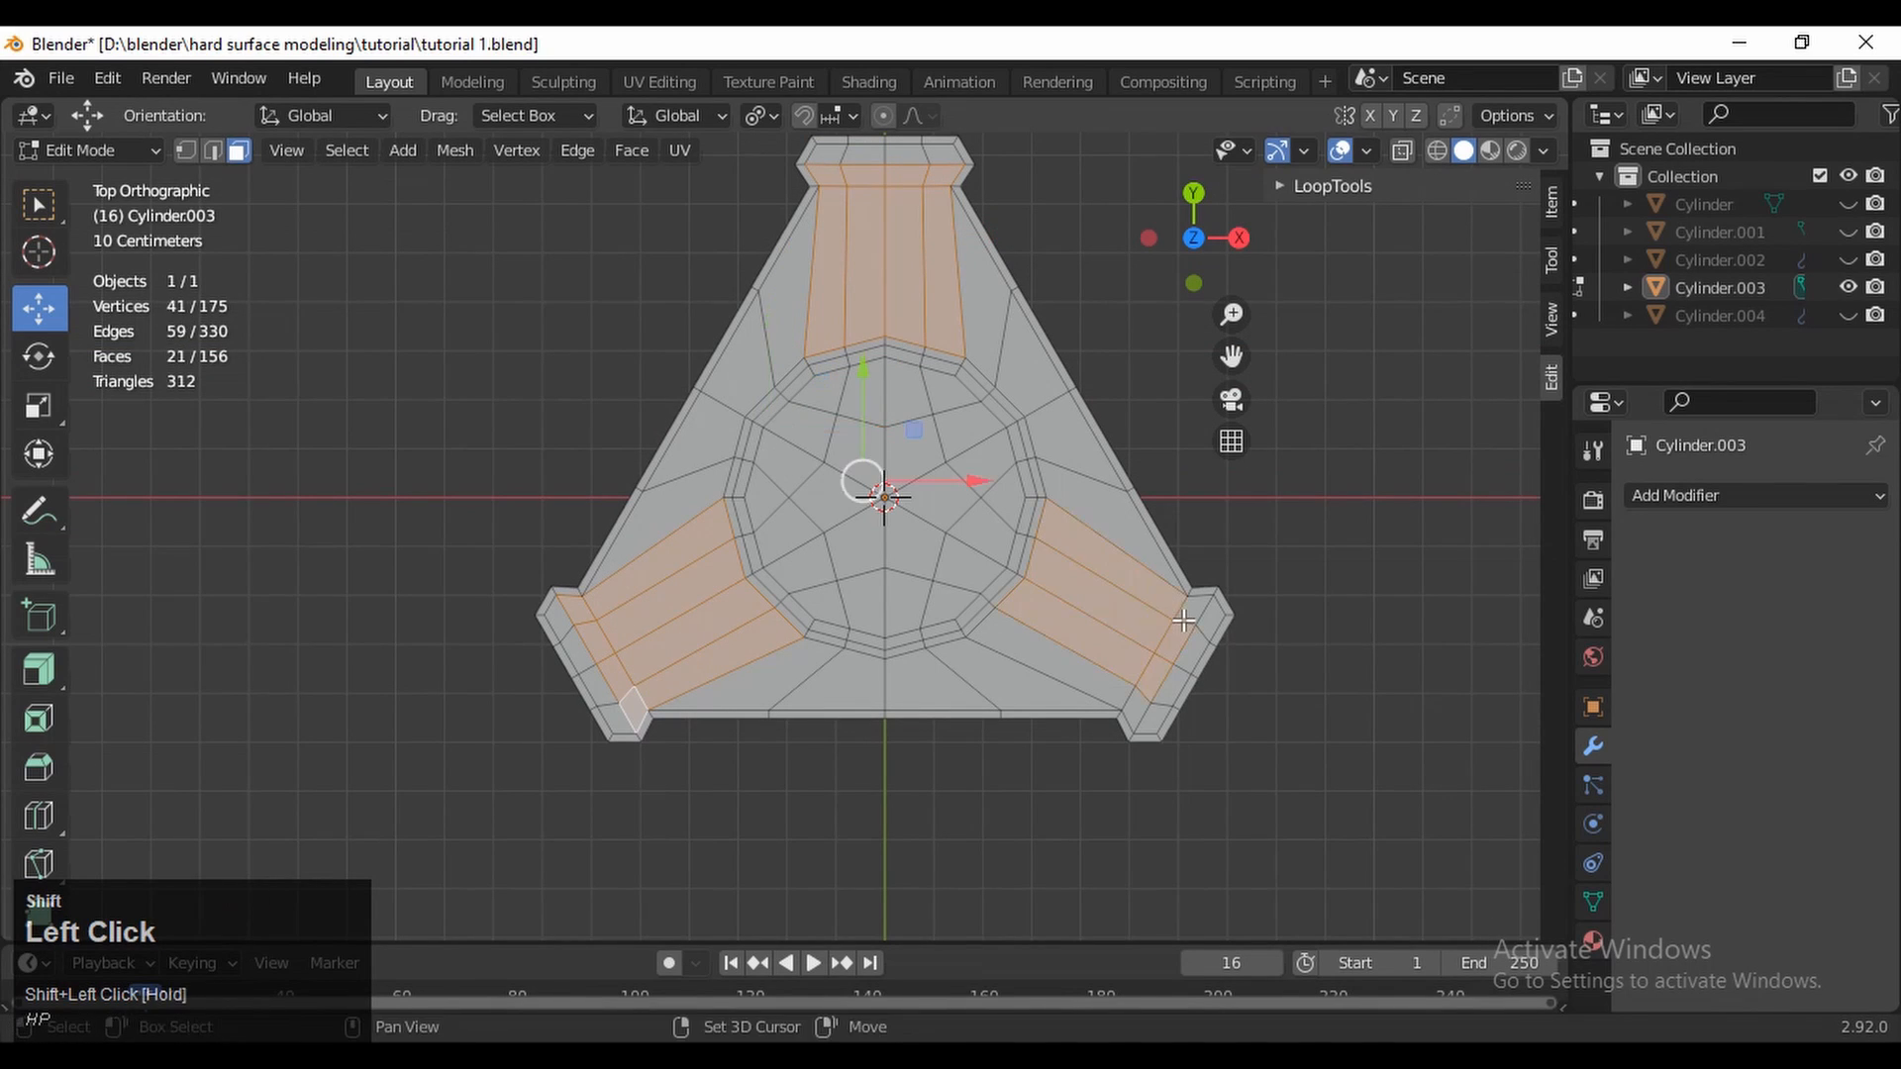
# Inset the selected faces of all three arms slightly and round them into circles with LoopTools Circle
pyautogui.keyDown('shift'); pyautogui.moveTo(1068, 537); pyautogui.dragTo(950, 635, button='middle'); pyautogui.keyUp('shift')
pyautogui.keyDown('ctrl'); pyautogui.moveTo(950, 635); pyautogui.dragTo(961, 477, button='middle'); pyautogui.keyUp('ctrl')
pyautogui.keyDown('shift'); pyautogui.moveTo(958, 473); pyautogui.dragTo(840, 643, button='middle'); pyautogui.keyUp('shift')
pyautogui.press('i')
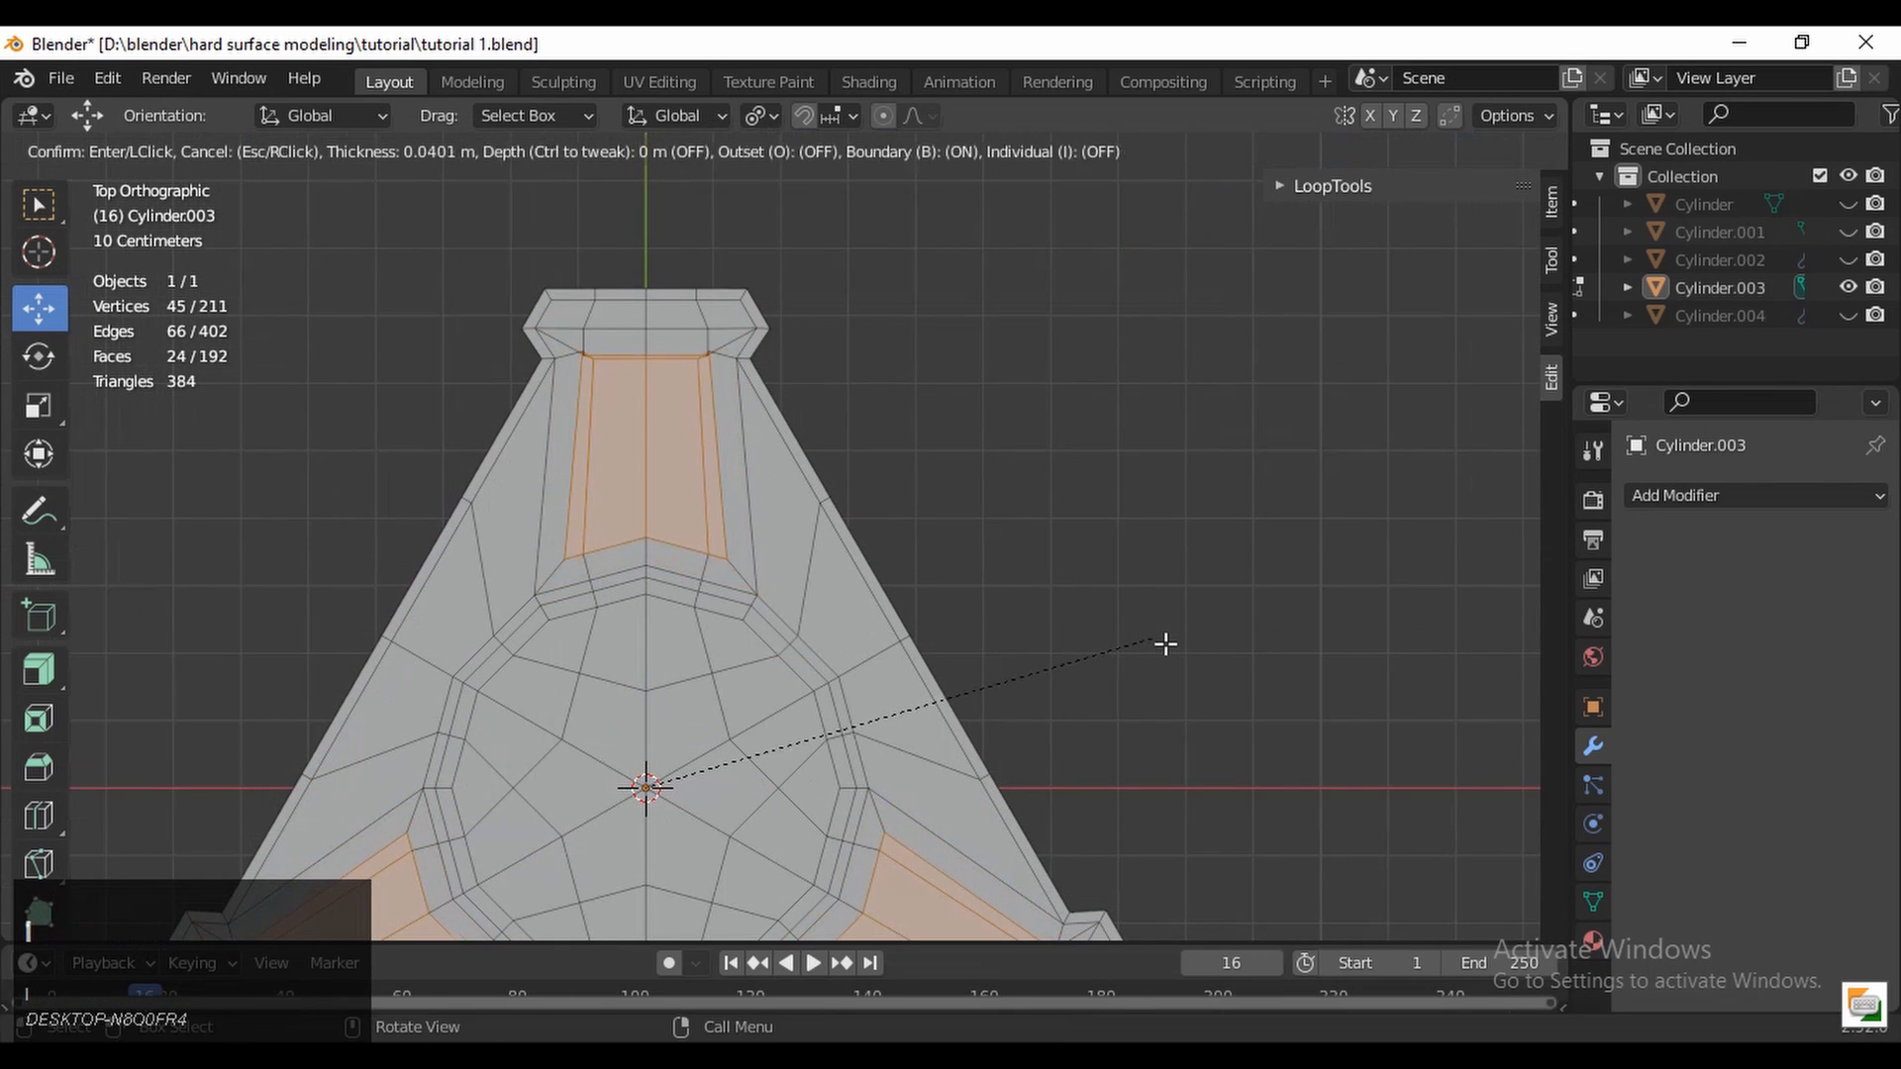
pyautogui.keyDown('shift'); pyautogui.click(1141, 639); pyautogui.keyUp('shift')
pyautogui.rightClick(772, 418)
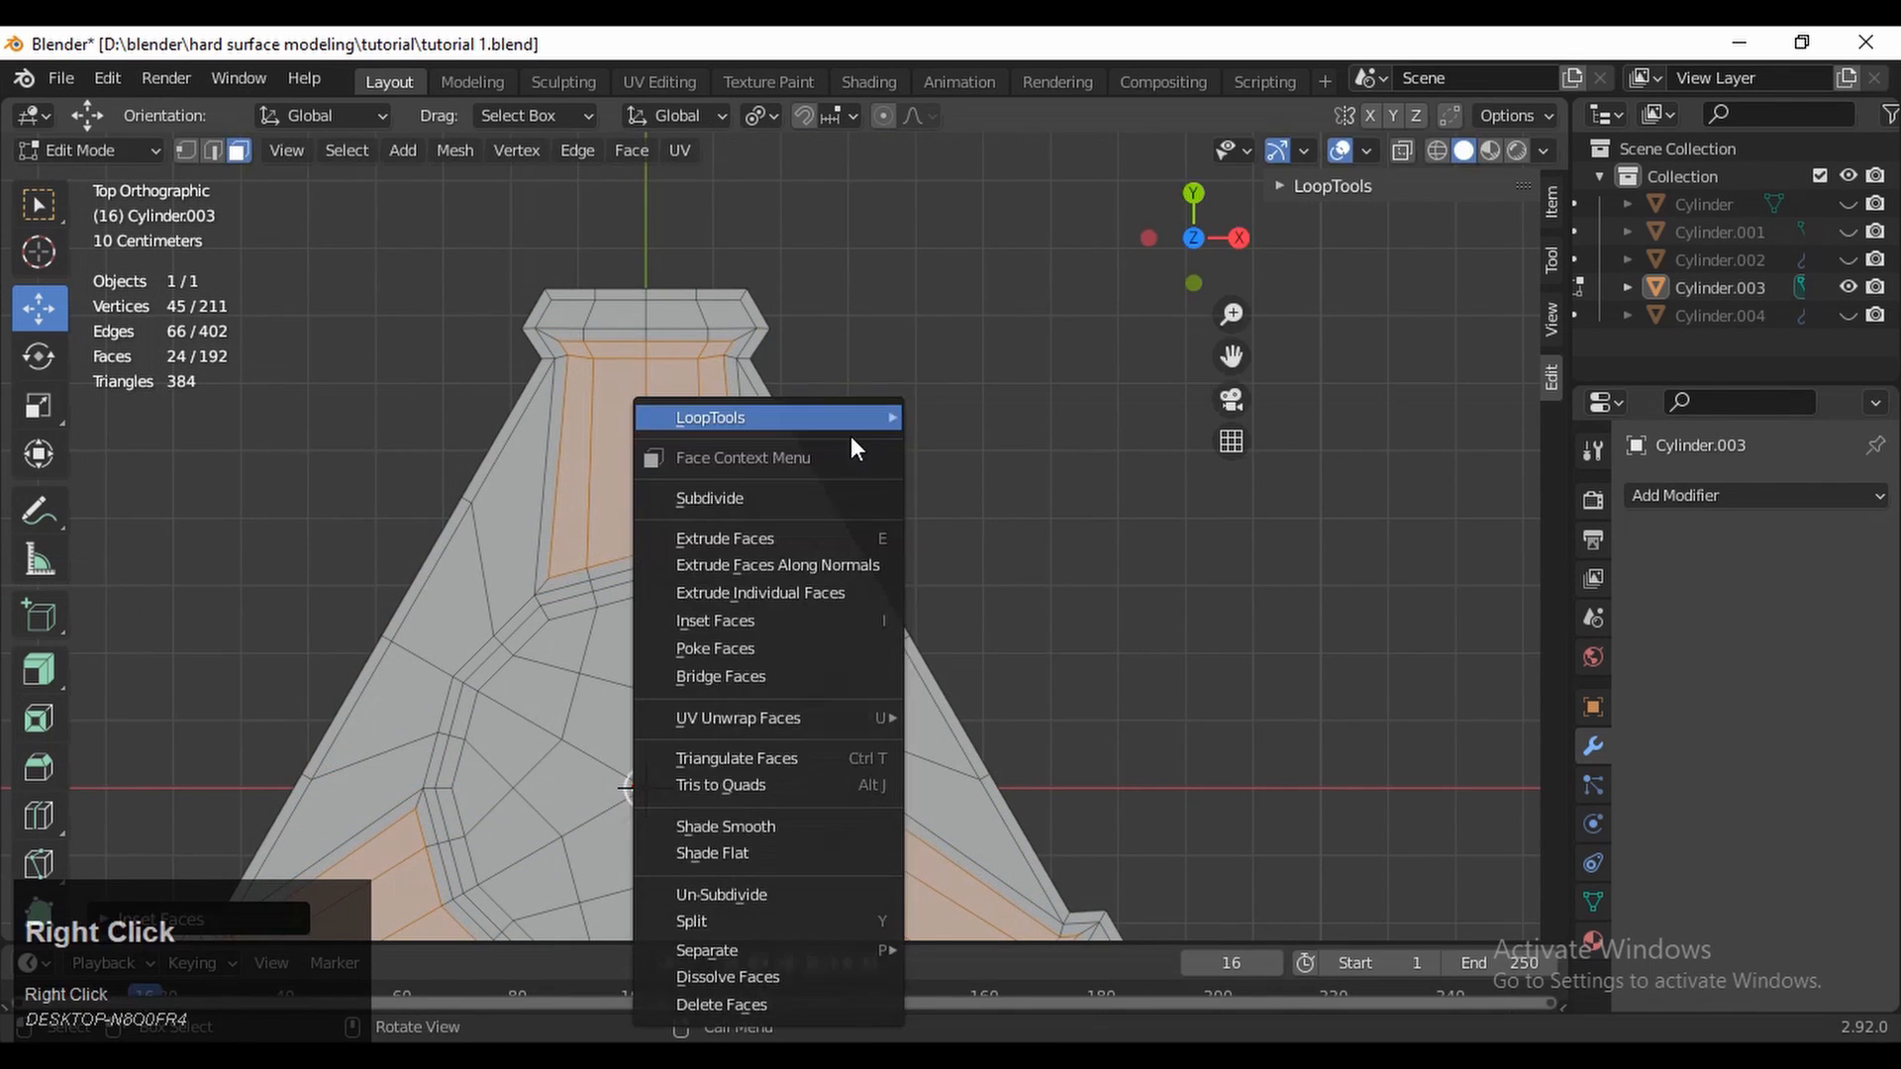
pyautogui.moveTo(852, 418)
pyautogui.click(977, 444)
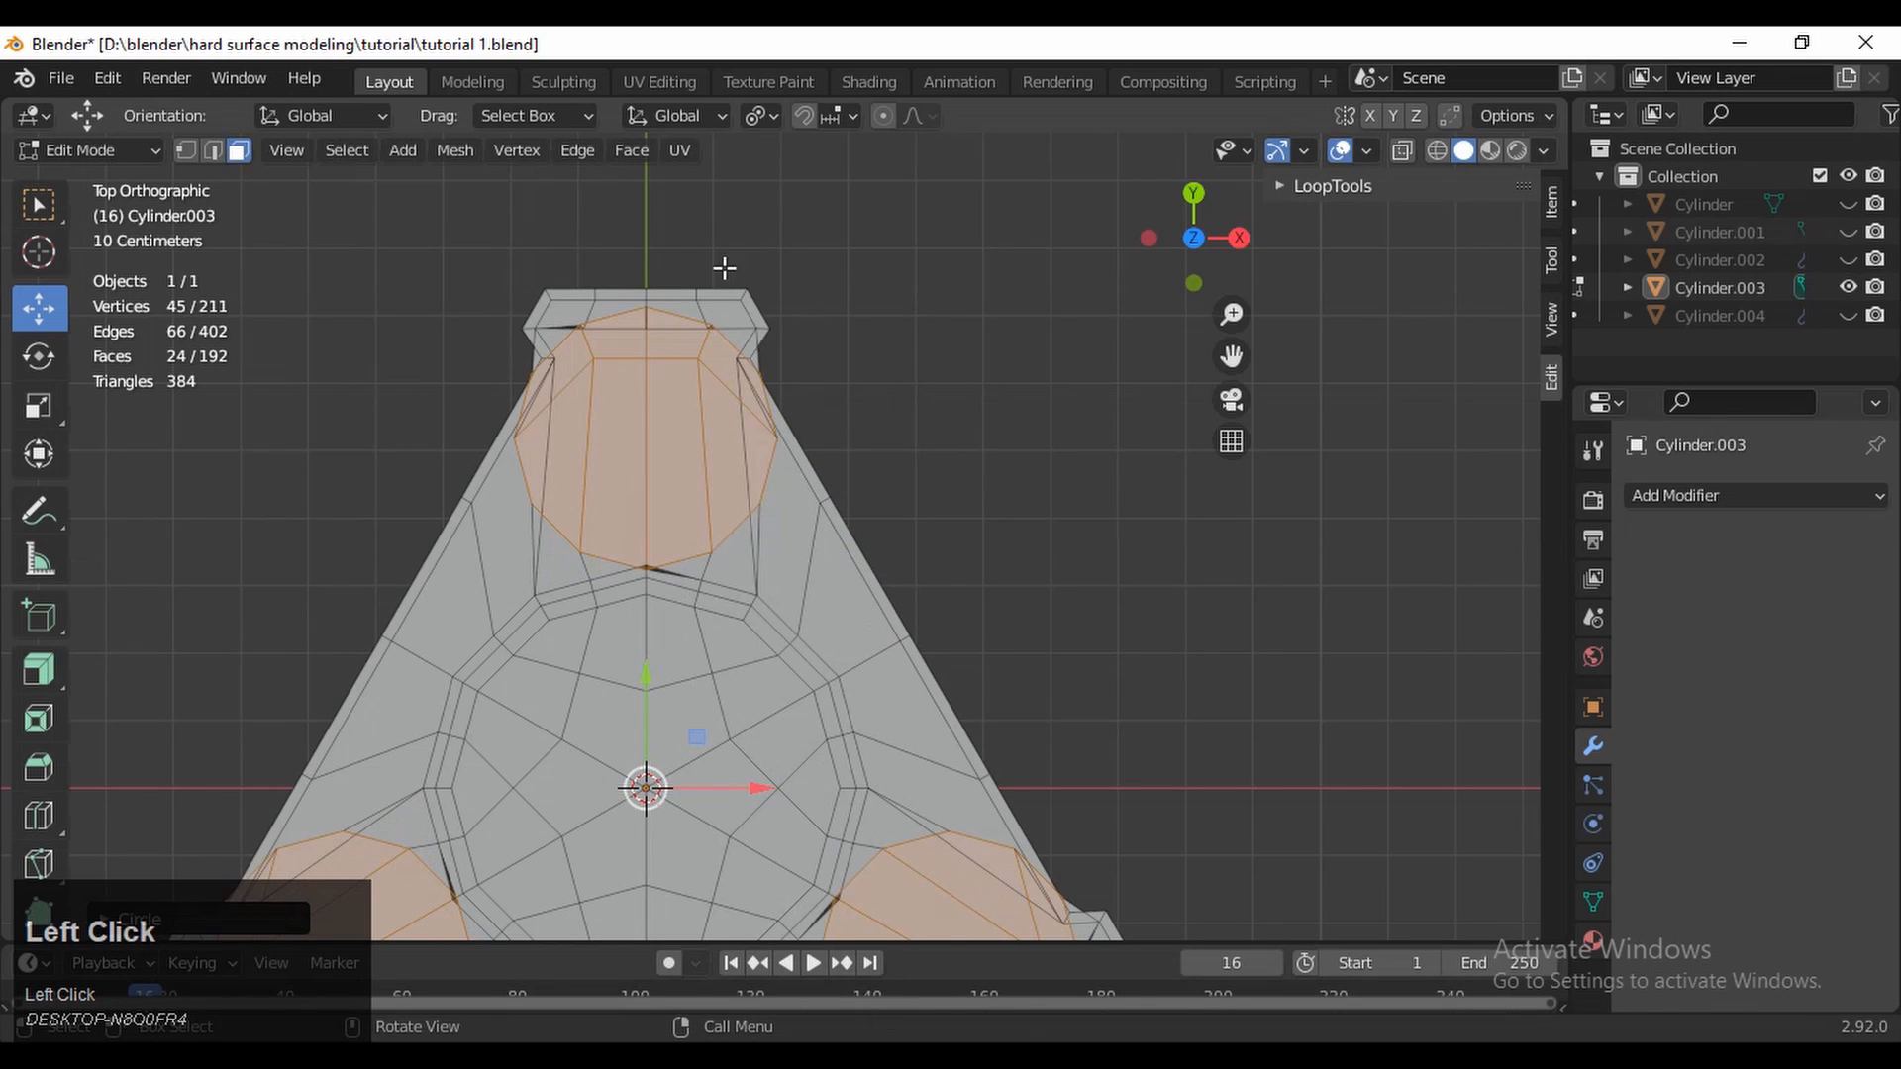
# Set the pivot point to Individual Origins and scale the three arm circles down to roughly half size
pyautogui.click(764, 116)
pyautogui.click(798, 210)
pyautogui.press('s')
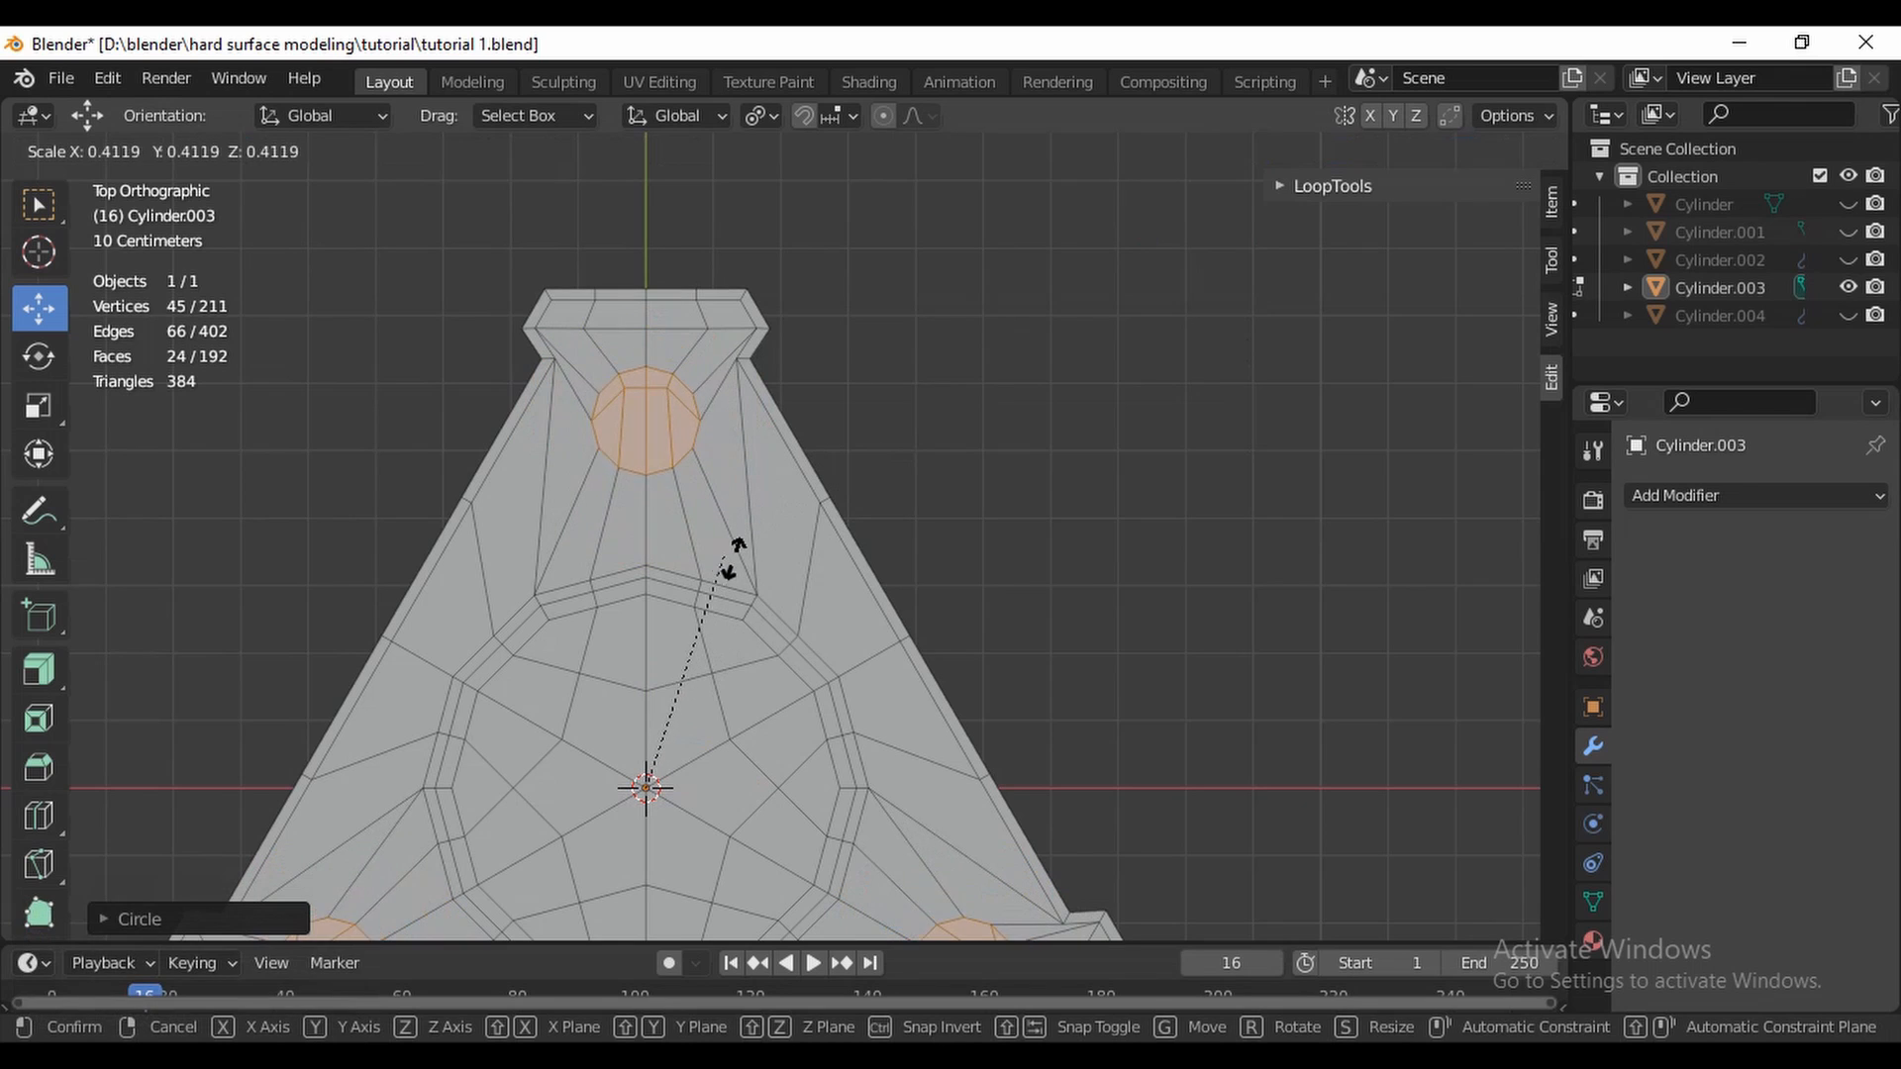
pyautogui.click(874, 551)
pyautogui.keyDown('ctrl'); pyautogui.moveTo(813, 596); pyautogui.dragTo(946, 523, button='middle'); pyautogui.keyUp('ctrl')
pyautogui.press('g')
pyautogui.press('g')
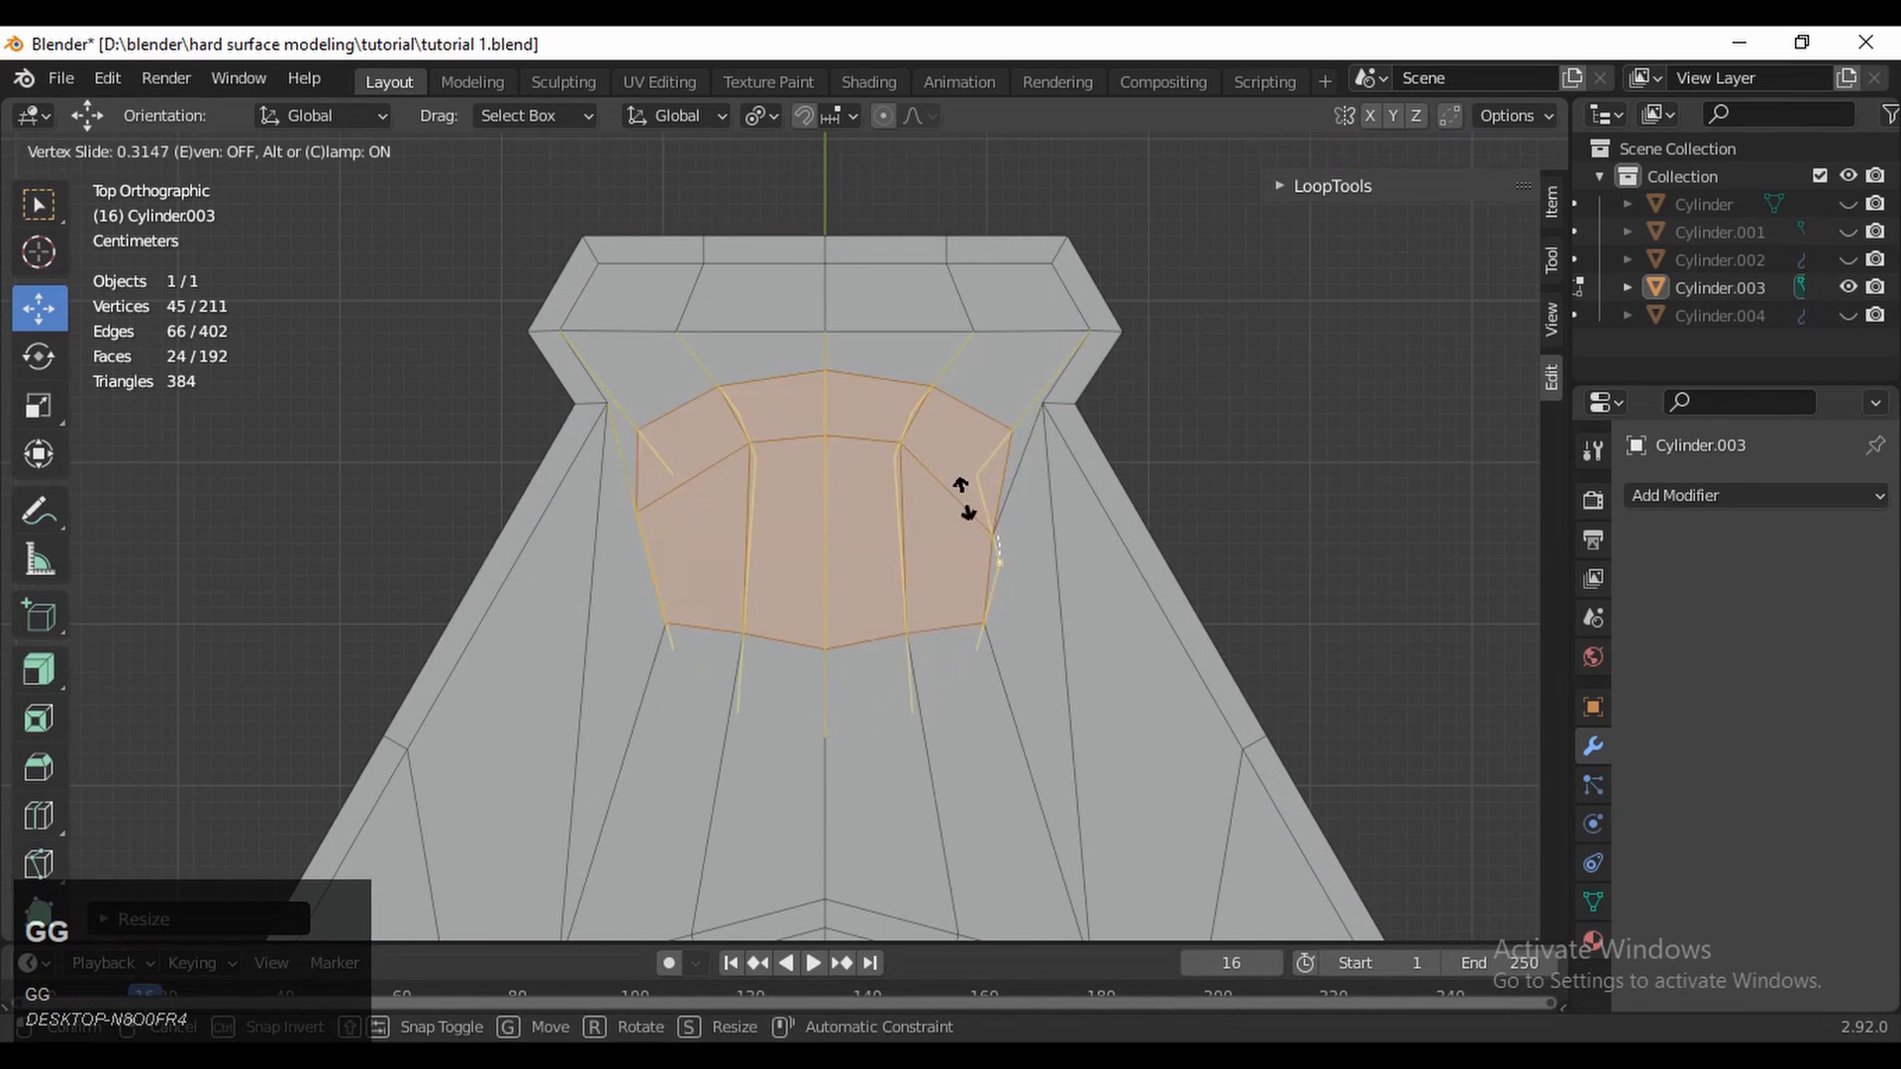
pyautogui.press('Escape')
# Select all faces of the upper arm's circle and move it up along Y towards the tab
pyautogui.moveTo(905, 461); pyautogui.dragTo(752, 598)
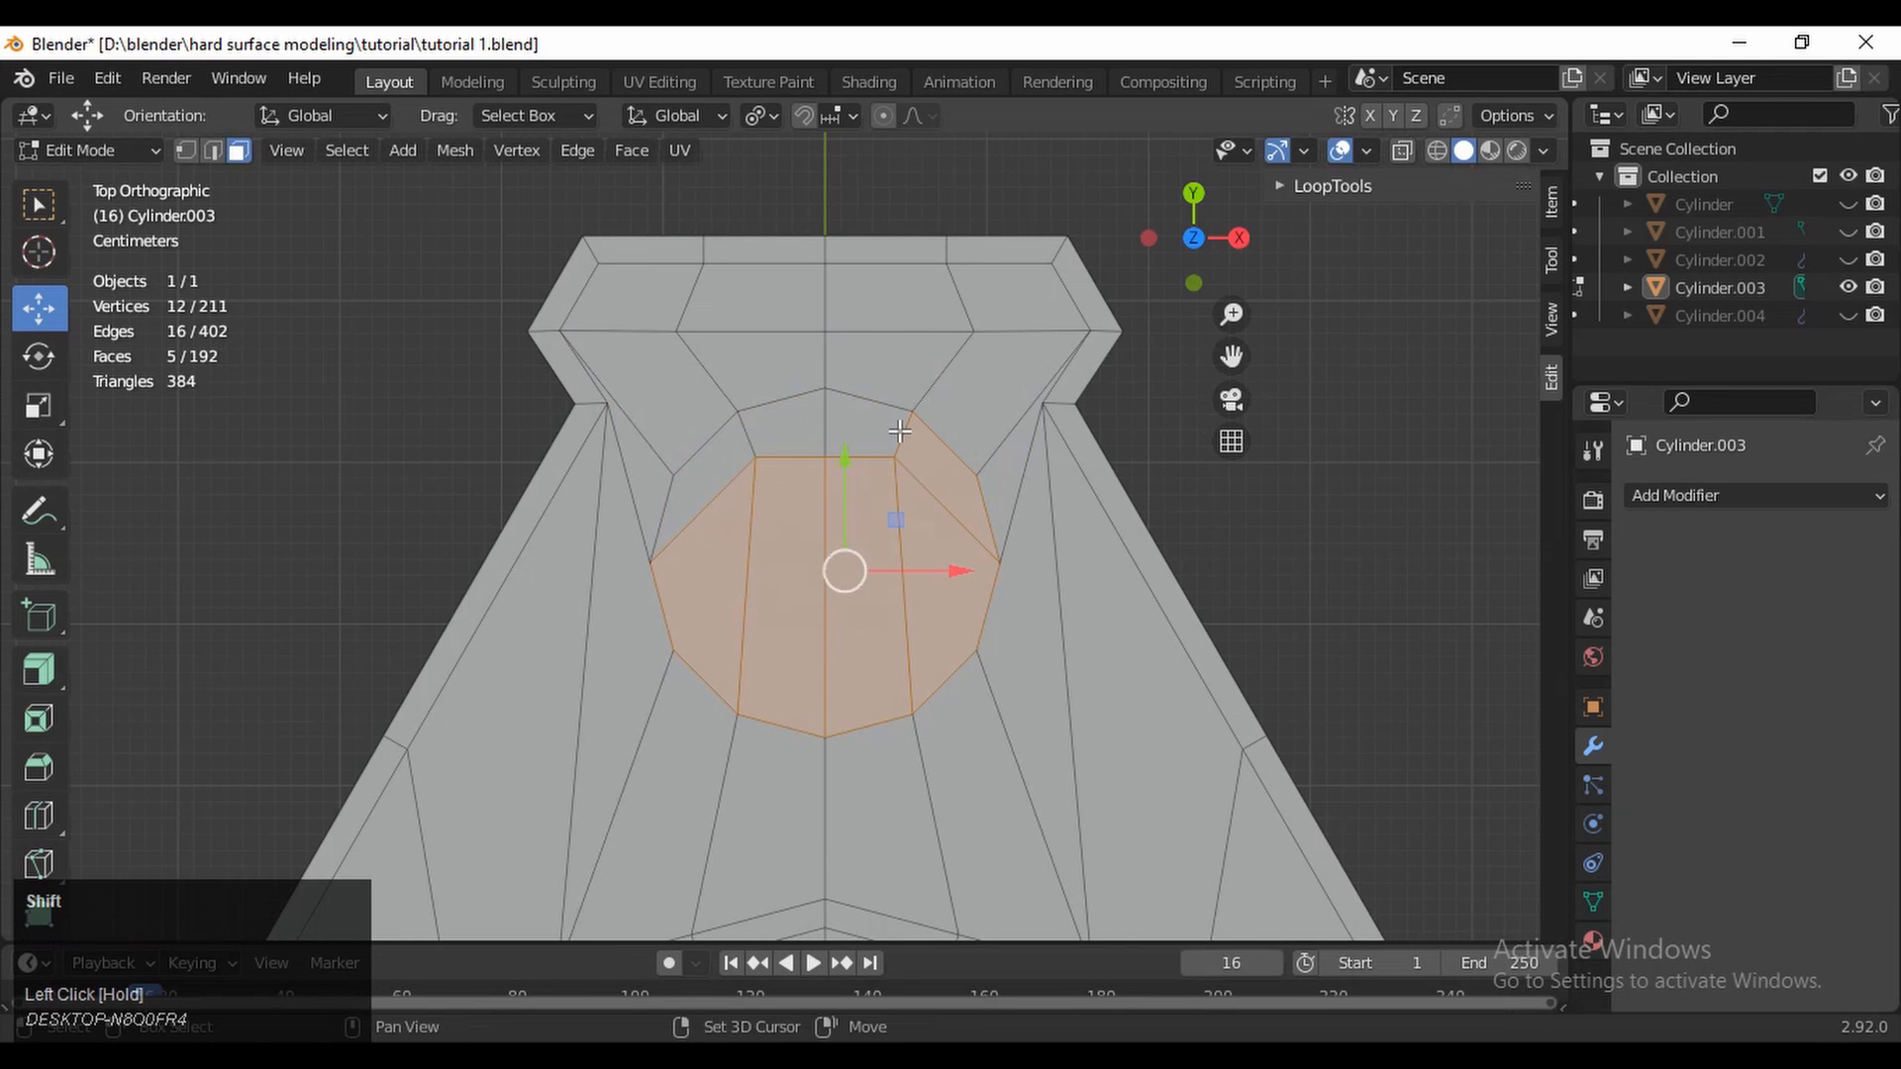
pyautogui.keyDown('shift'); pyautogui.moveTo(899, 430); pyautogui.dragTo(749, 557); pyautogui.keyUp('shift')
pyautogui.keyDown('ctrl'); pyautogui.moveTo(817, 441); pyautogui.dragTo(827, 402); pyautogui.keyUp('ctrl')
# Select all faces of the lower-left arm's circle and set the transform orientation to Normal
pyautogui.keyDown('ctrl'); pyautogui.moveTo(902, 262); pyautogui.dragTo(891, 621, button='middle'); pyautogui.keyUp('ctrl')
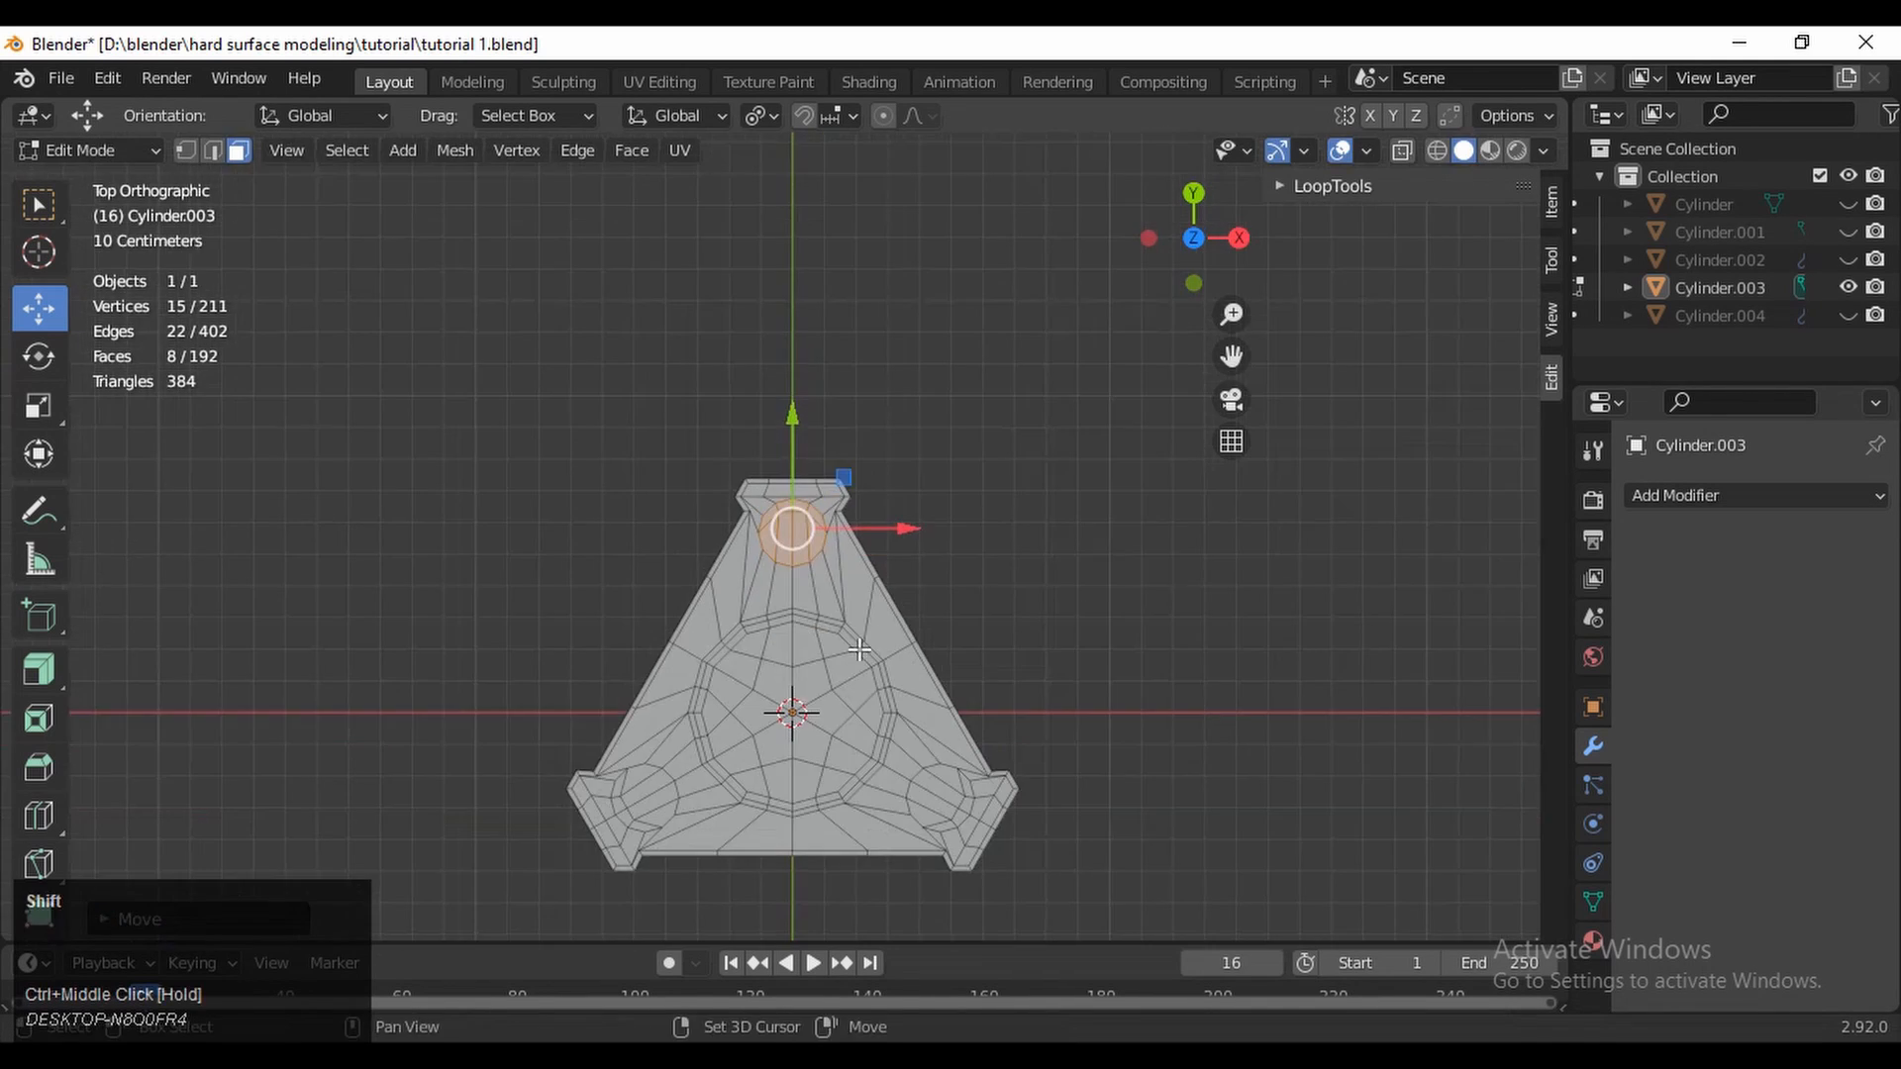
pyautogui.keyDown('shift'); pyautogui.moveTo(773, 644); pyautogui.dragTo(929, 456, button='middle'); pyautogui.keyUp('shift')
pyautogui.keyDown('ctrl'); pyautogui.moveTo(853, 802); pyautogui.dragTo(847, 630, button='middle'); pyautogui.keyUp('ctrl')
pyautogui.moveTo(863, 667); pyautogui.dragTo(782, 743)
pyautogui.click(711, 118)
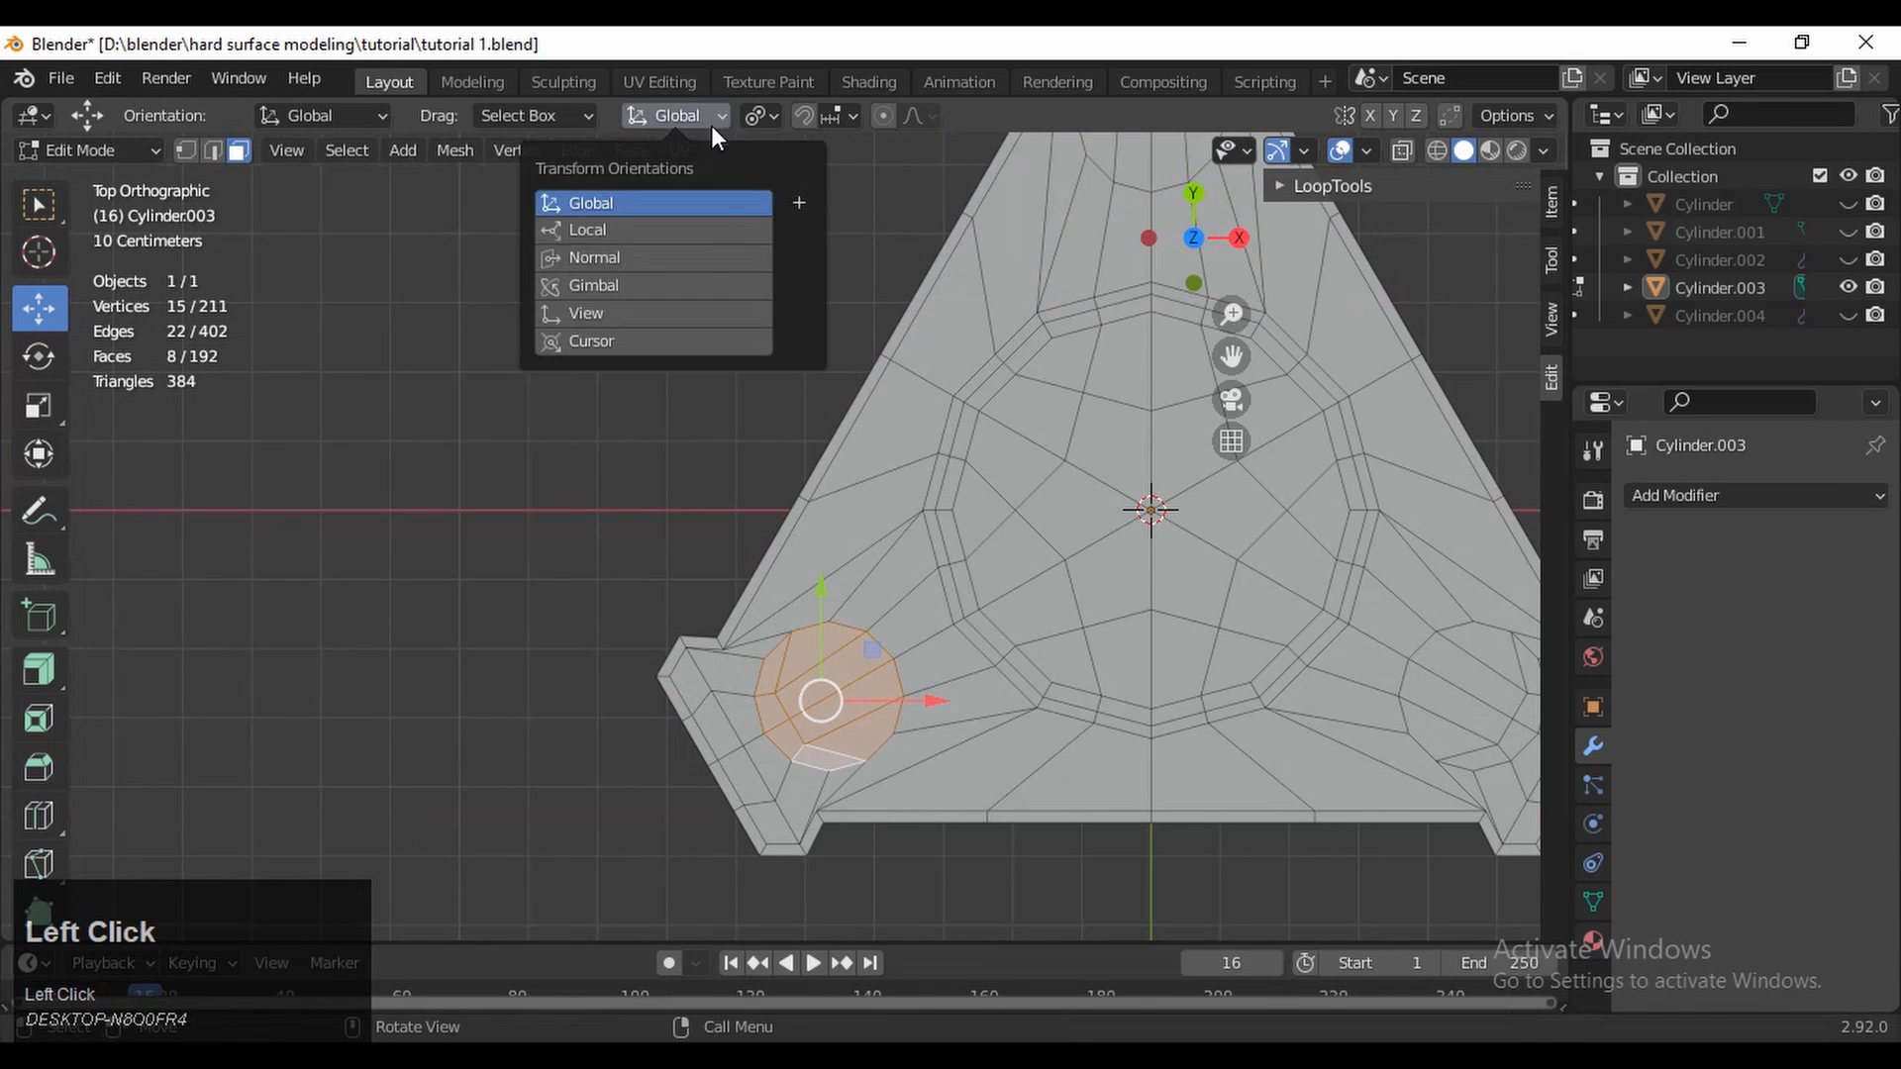
pyautogui.click(709, 255)
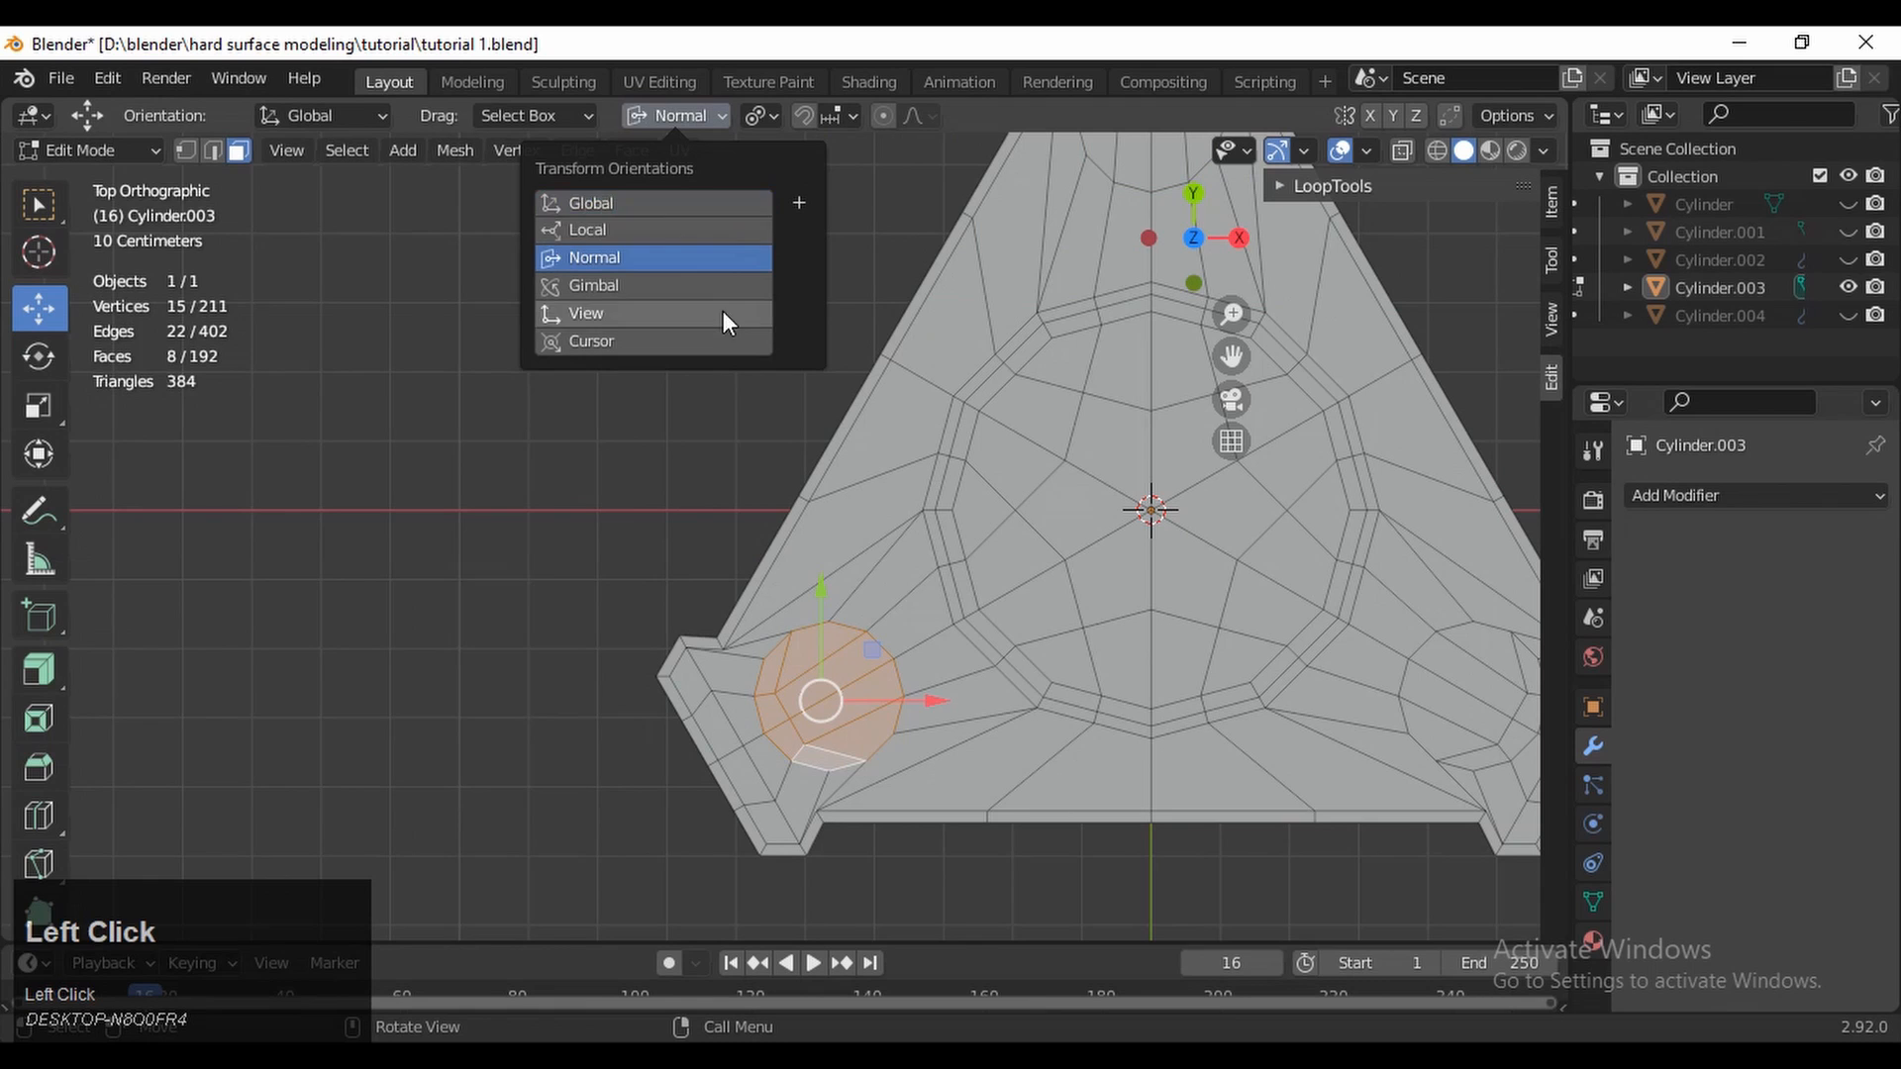
pyautogui.click(681, 233)
pyautogui.click(686, 259)
# Move the lower-left circle slightly outward along X and down along Y towards its tab
pyautogui.keyDown('ctrl'); pyautogui.moveTo(927, 734); pyautogui.dragTo(949, 411, button='middle'); pyautogui.keyUp('ctrl')
pyautogui.moveTo(947, 505); pyautogui.dragTo(919, 509)
pyautogui.keyDown('ctrl'); pyautogui.moveTo(878, 410); pyautogui.dragTo(877, 422); pyautogui.keyUp('ctrl')
# Select the lower-right arm's circle and shift it along X and Y until it sits close to its tab
pyautogui.keyDown('ctrl'); pyautogui.moveTo(930, 346); pyautogui.dragTo(969, 585, button='middle'); pyautogui.keyUp('ctrl')
pyautogui.moveTo(1102, 592); pyautogui.dragTo(1045, 759)
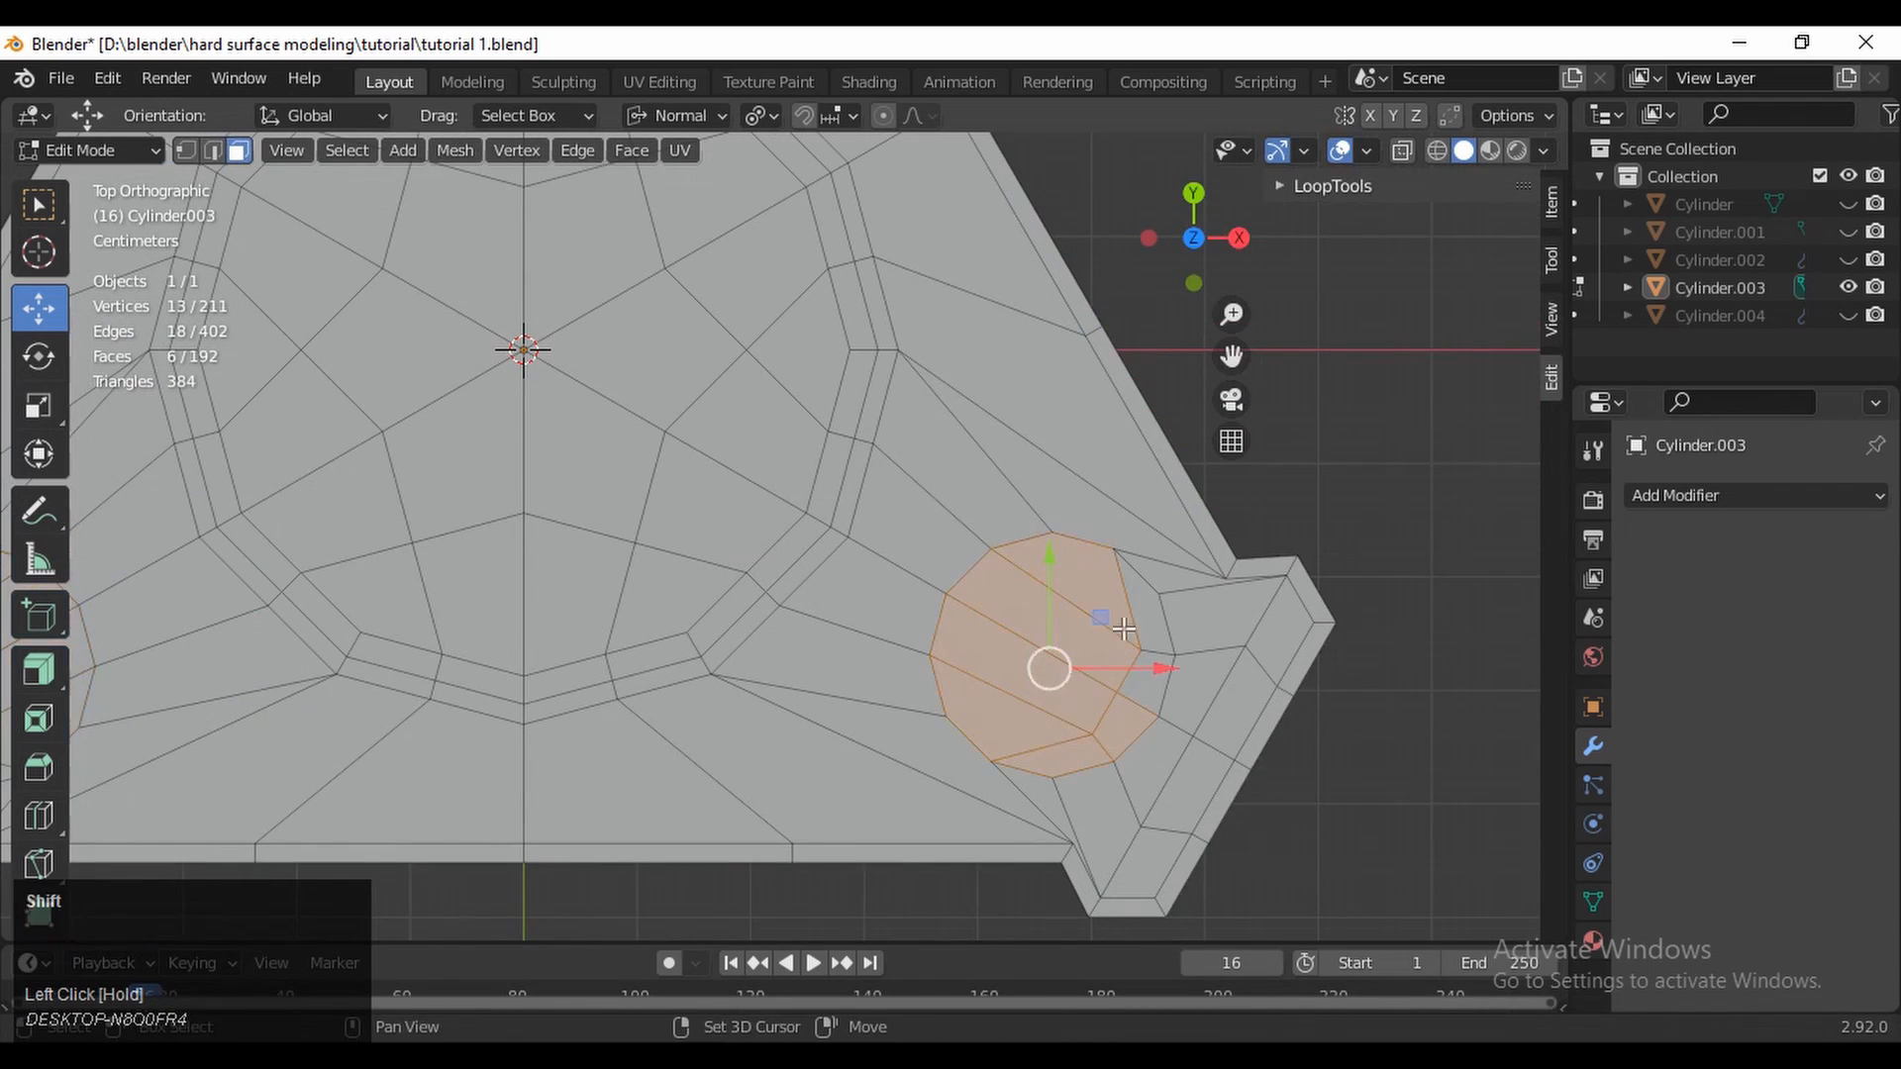
pyautogui.keyDown('shift'); pyautogui.moveTo(1131, 620); pyautogui.dragTo(1188, 667); pyautogui.keyUp('shift')
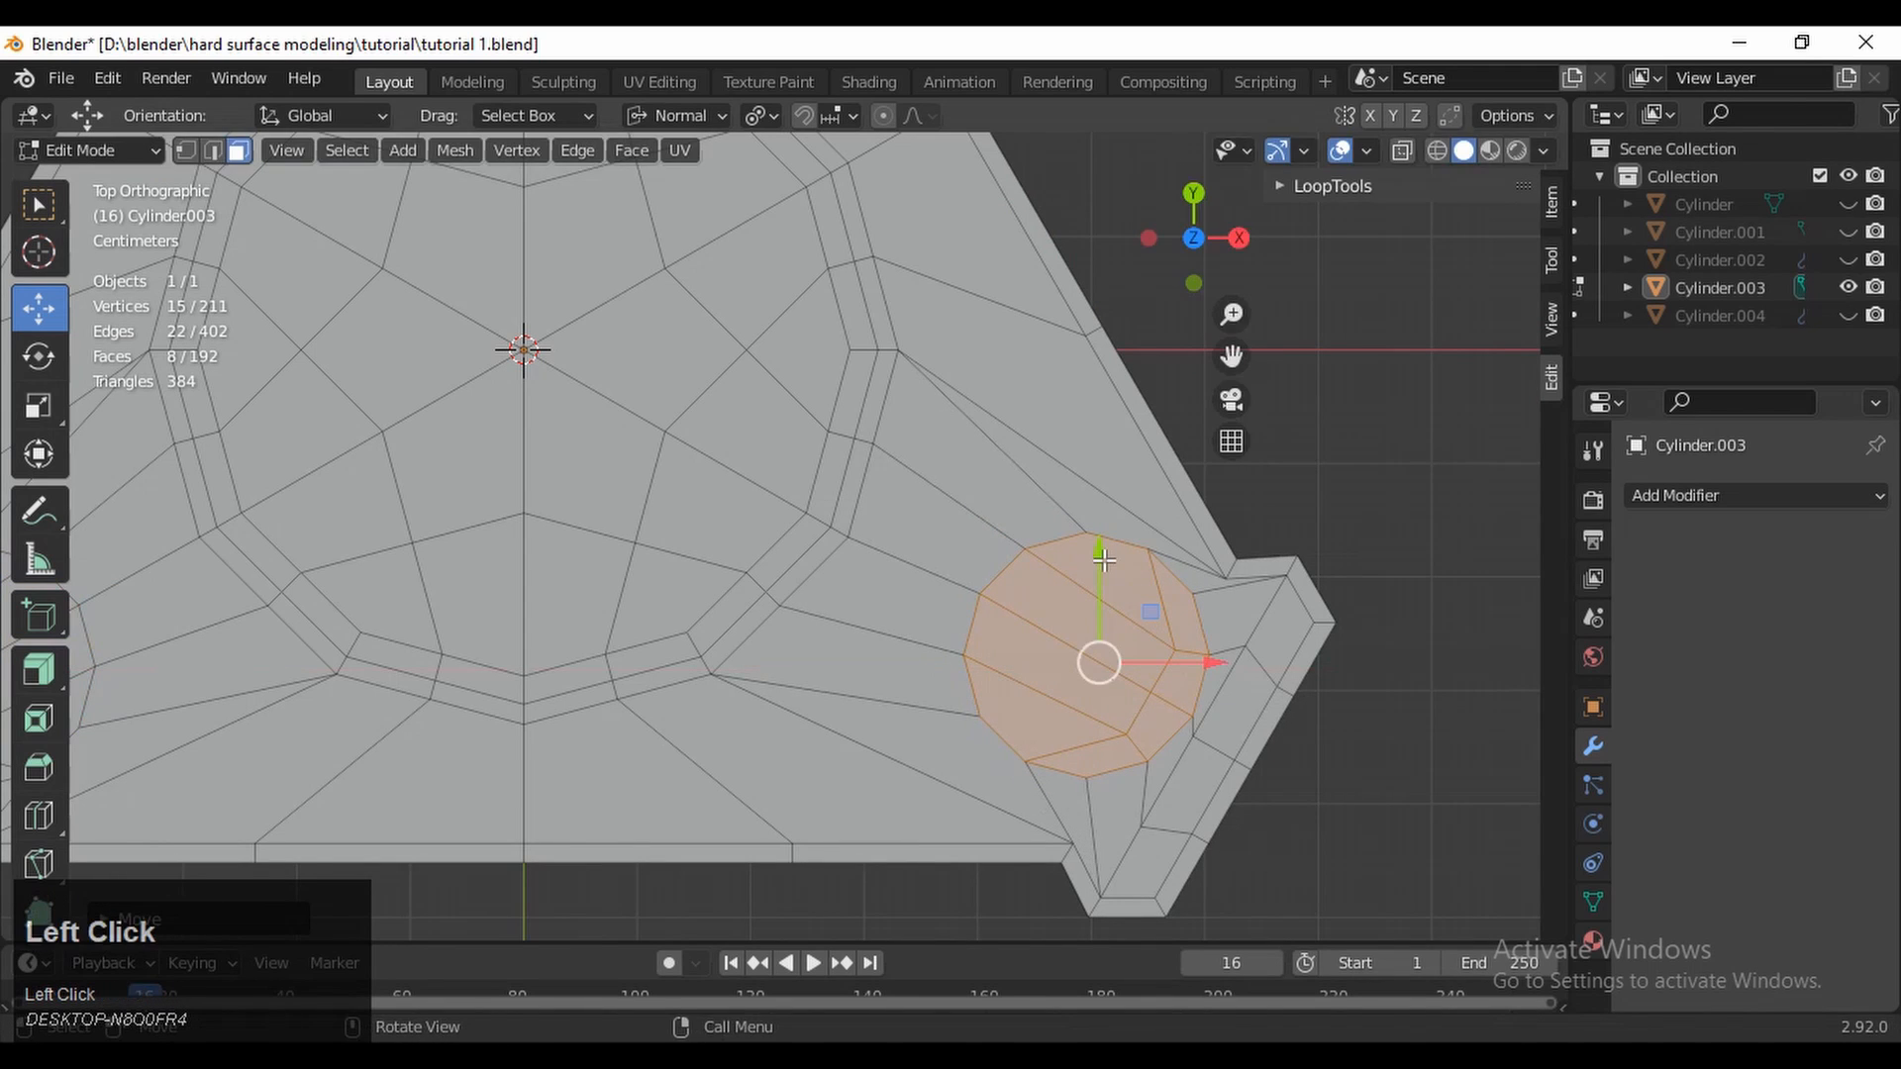
pyautogui.moveTo(1104, 560)
pyautogui.keyDown('ctrl'); pyautogui.mouseDown()
pyautogui.moveTo(1099, 596)
pyautogui.moveTo(1100, 579)
pyautogui.mouseUp(); pyautogui.keyUp('ctrl')
pyautogui.keyDown('ctrl'); pyautogui.moveTo(1180, 671); pyautogui.dragTo(1153, 670); pyautogui.keyUp('ctrl')
pyautogui.moveTo(1075, 574)
pyautogui.keyDown('ctrl'); pyautogui.mouseDown()
pyautogui.moveTo(1087, 593)
pyautogui.moveTo(1095, 577)
pyautogui.mouseUp(); pyautogui.keyUp('ctrl')
pyautogui.keyDown('ctrl'); pyautogui.moveTo(1138, 655); pyautogui.dragTo(1145, 654); pyautogui.keyUp('ctrl')
pyautogui.keyDown('ctrl'); pyautogui.moveTo(1090, 572); pyautogui.dragTo(1090, 578); pyautogui.keyUp('ctrl')
pyautogui.keyDown('ctrl'); pyautogui.moveTo(1065, 484); pyautogui.dragTo(918, 414, button='middle'); pyautogui.keyUp('ctrl')
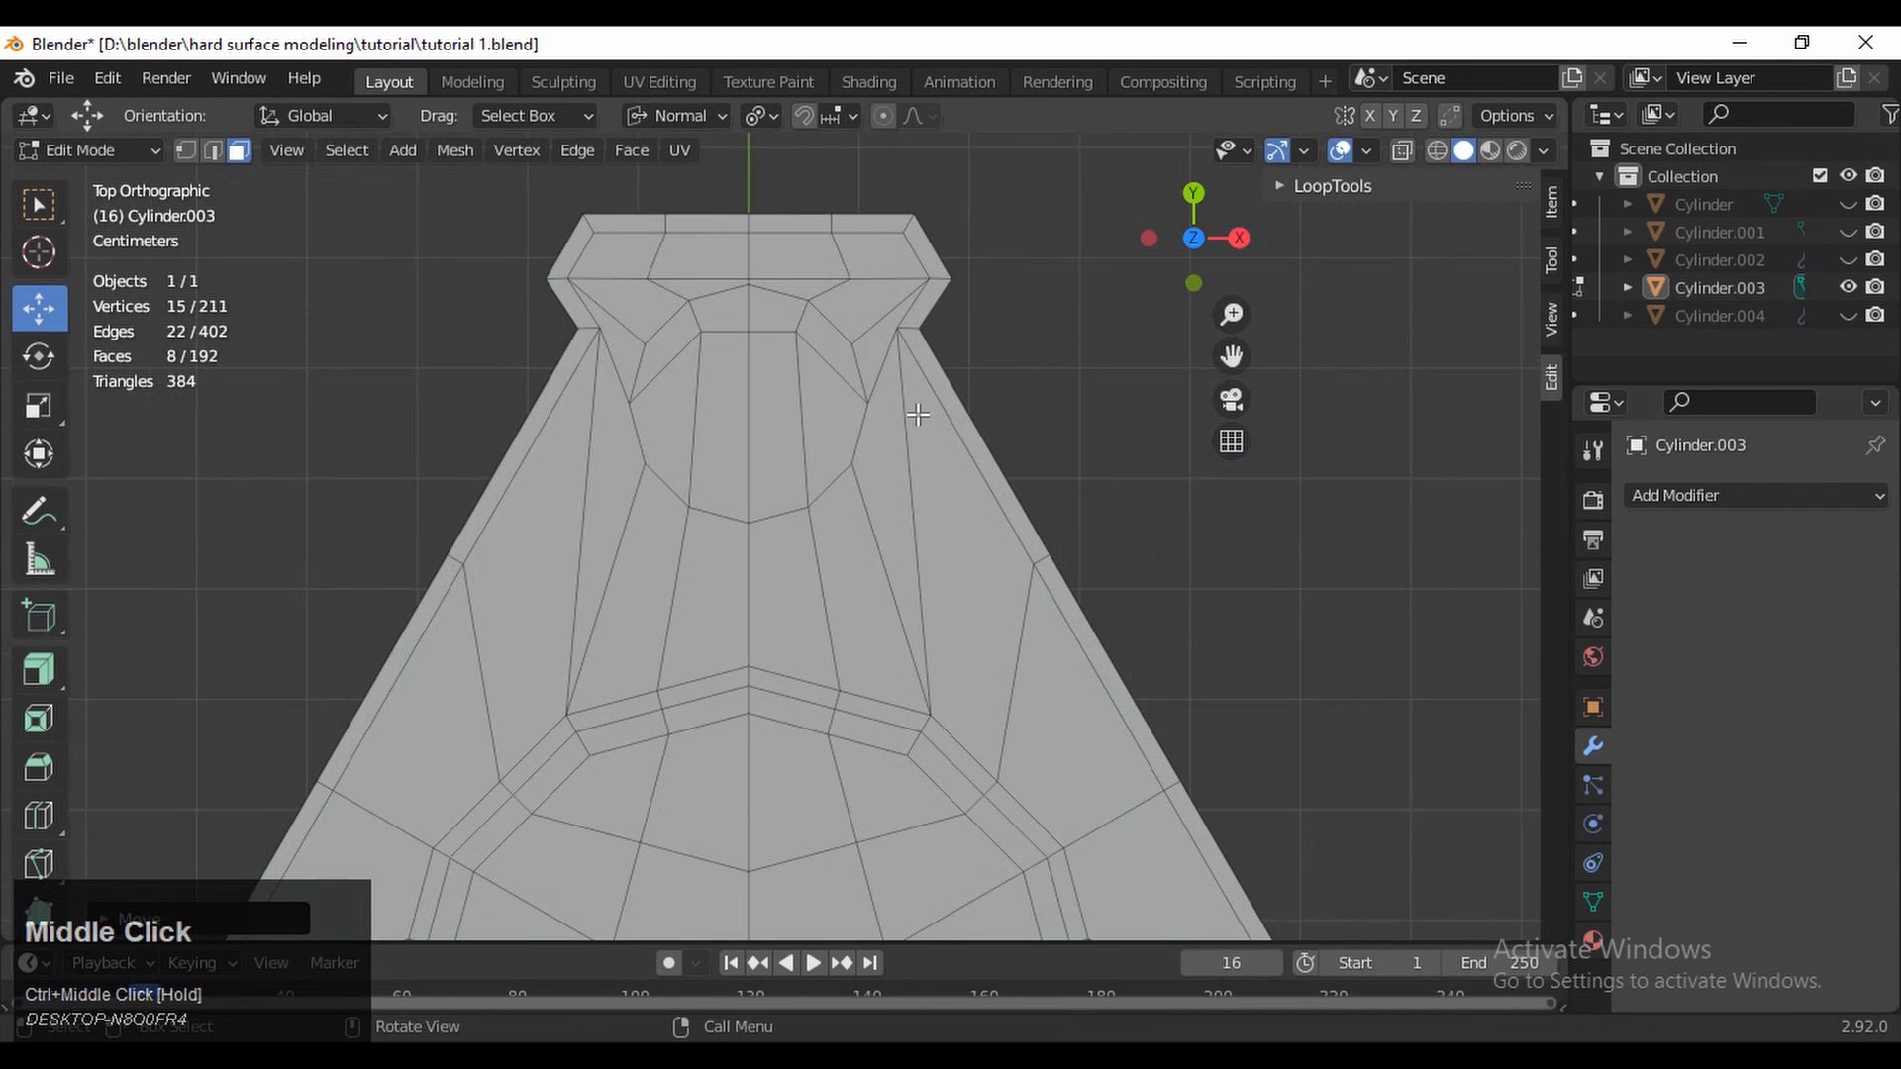
pyautogui.moveTo(816, 348); pyautogui.dragTo(821, 396)
pyautogui.moveTo(751, 304); pyautogui.dragTo(783, 323)
# Try sliding the two cross edges inside the lower-left circle towards its centre
pyautogui.keyDown('ctrl'); pyautogui.moveTo(891, 554); pyautogui.dragTo(1092, 905, button='middle'); pyautogui.keyUp('ctrl')
pyautogui.keyDown('shift'); pyautogui.moveTo(1092, 905); pyautogui.dragTo(1030, 436, button='middle'); pyautogui.keyUp('shift')
pyautogui.keyDown('shift'); pyautogui.moveTo(683, 639); pyautogui.dragTo(1016, 439, button='middle'); pyautogui.keyUp('shift')
pyautogui.click(596, 644)
pyautogui.keyDown('shift'); pyautogui.click(611, 677); pyautogui.keyUp('shift')
pyautogui.press('2')
pyautogui.click(591, 648)
pyautogui.keyDown('shift'); pyautogui.click(612, 683); pyautogui.keyUp('shift')
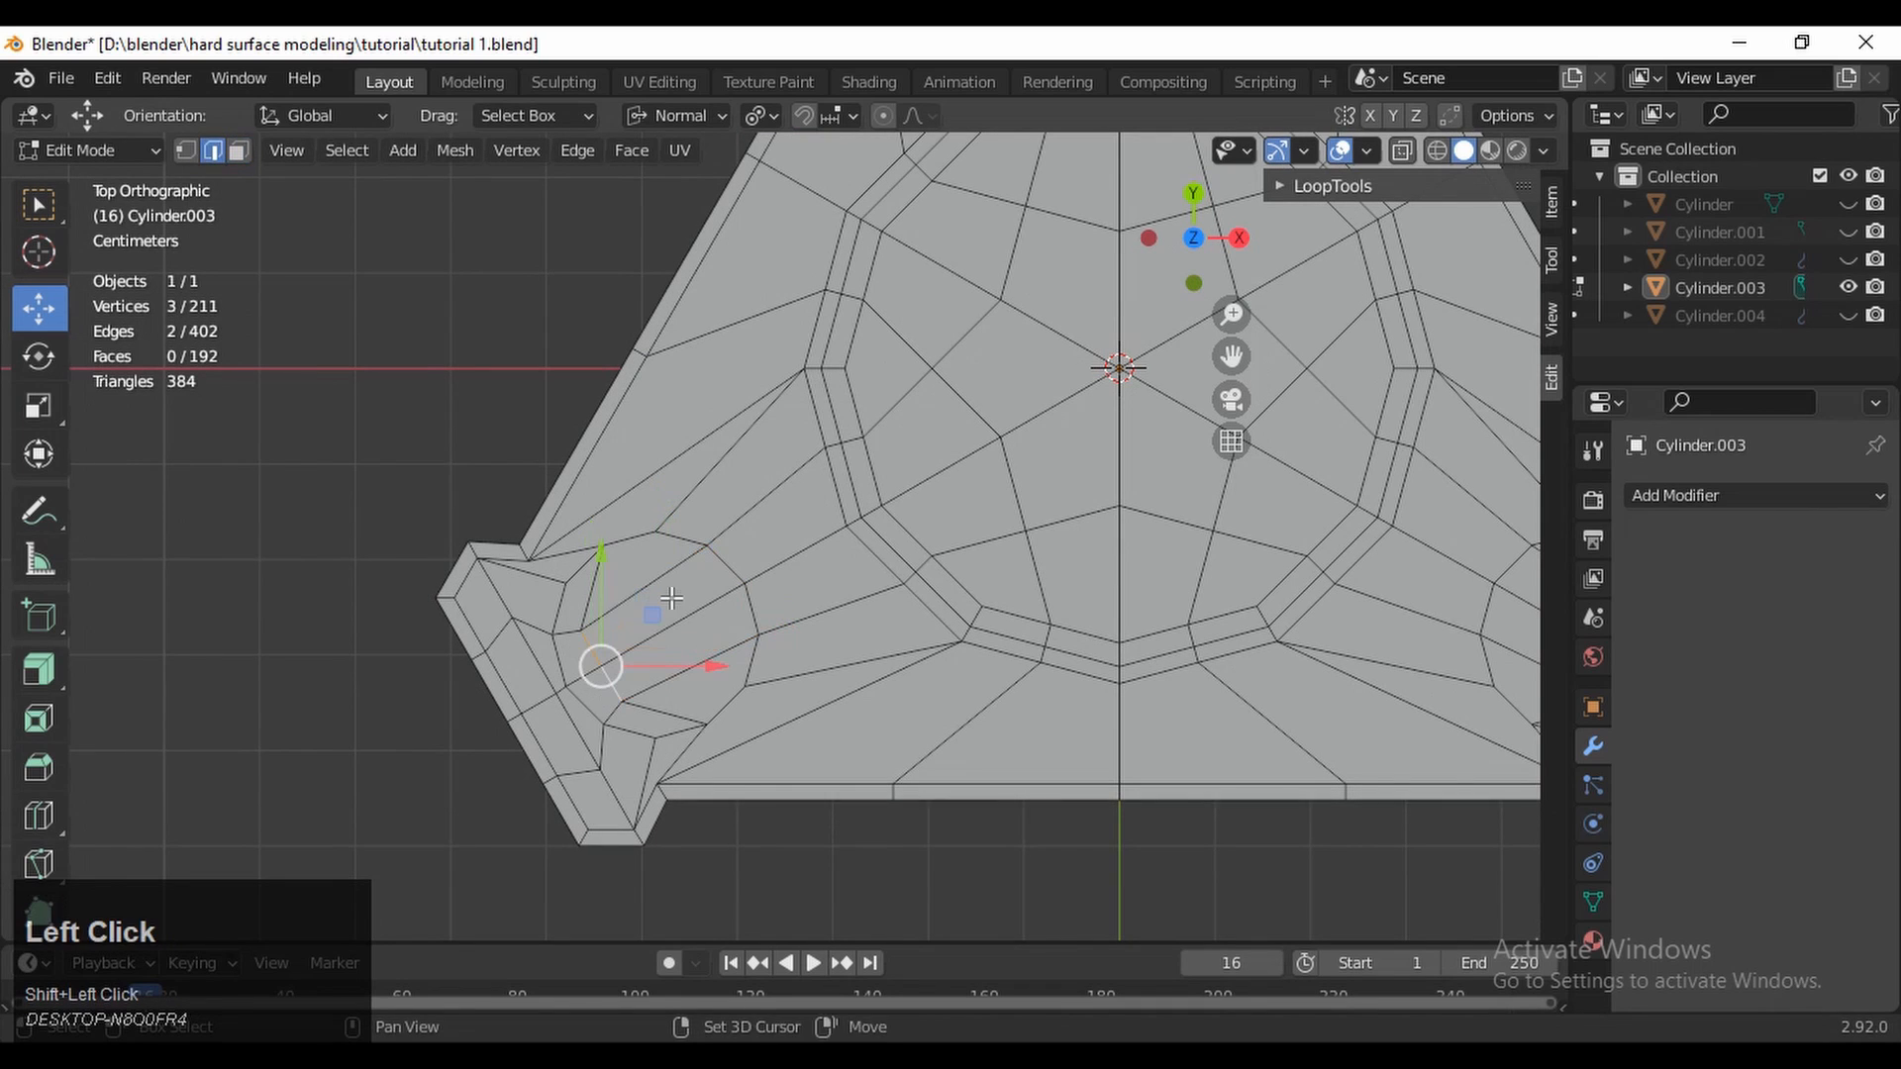
pyautogui.press('g')
pyautogui.press('g')
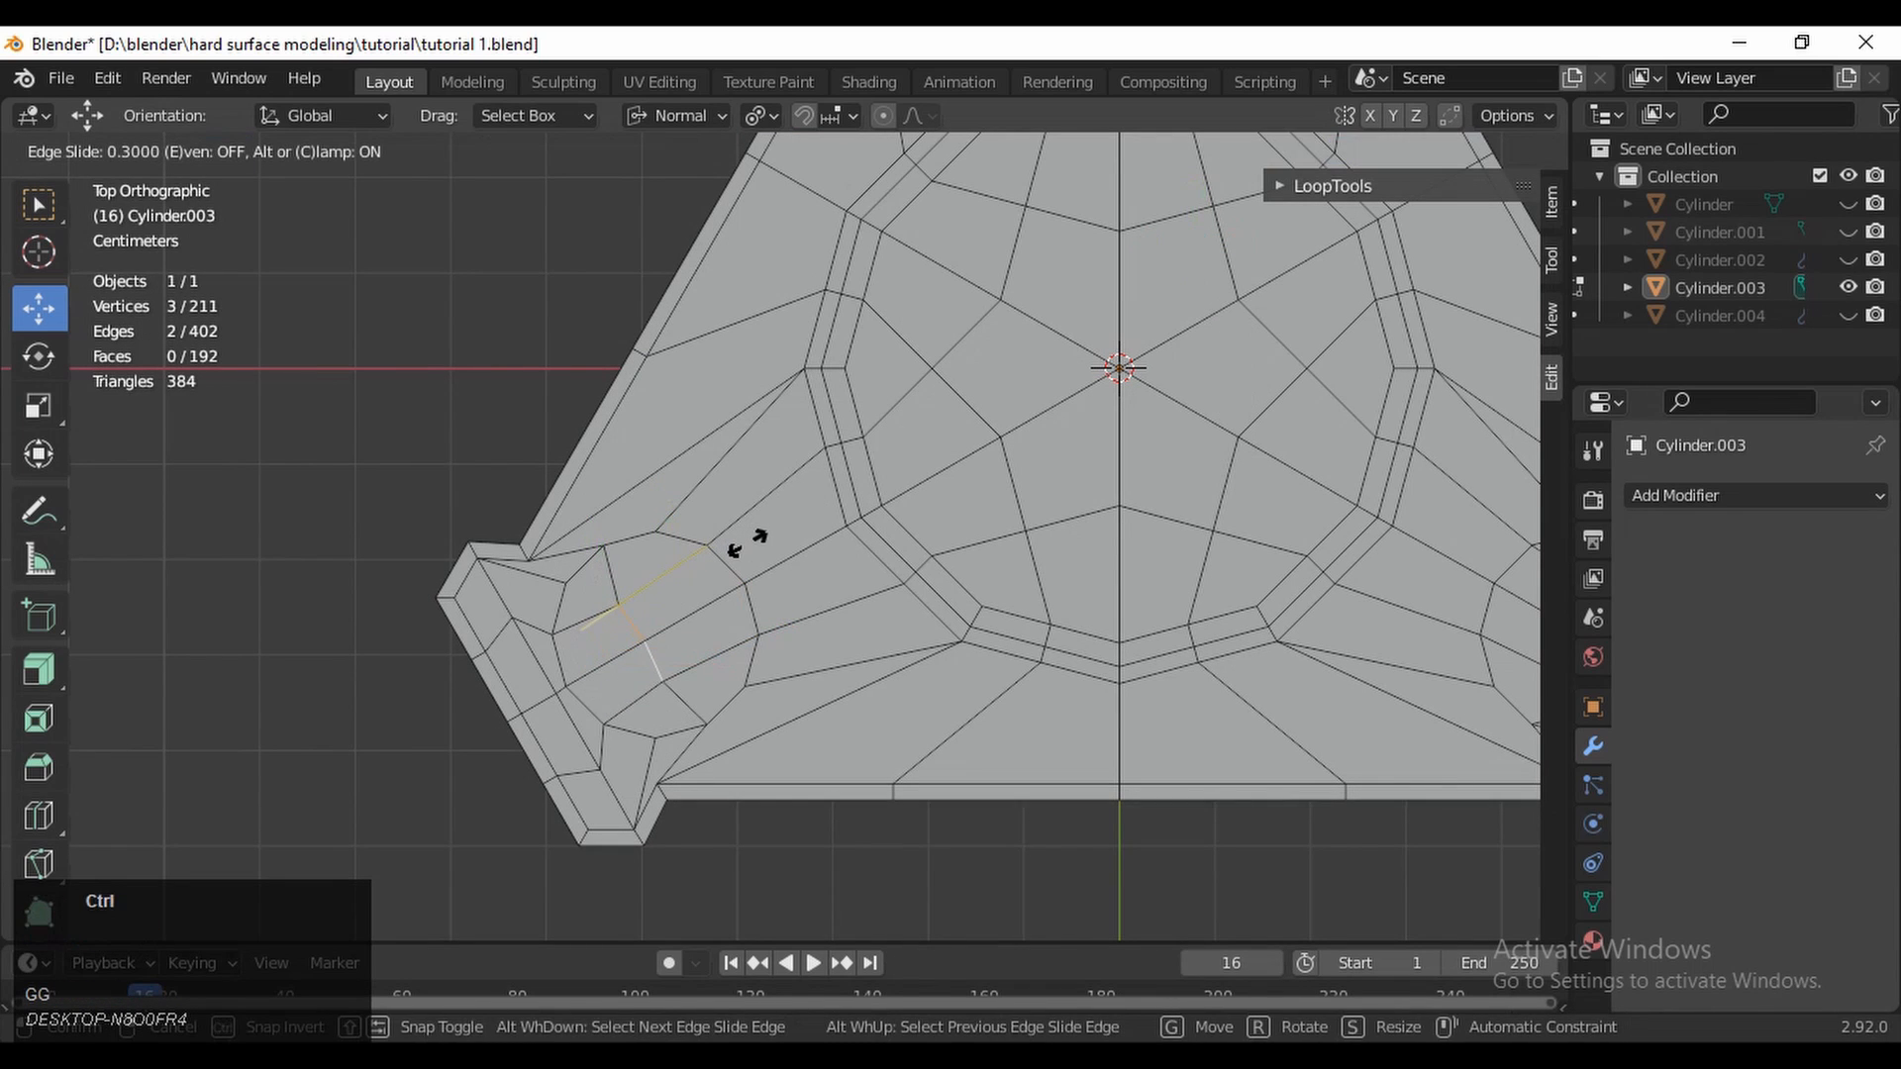
pyautogui.click(748, 542)
# Slide the two outer vertices of the lower-left circle's inner cross row towards the circle's middle
pyautogui.press('1')
pyautogui.keyDown('shift'); pyautogui.click(581, 630); pyautogui.keyUp('shift')
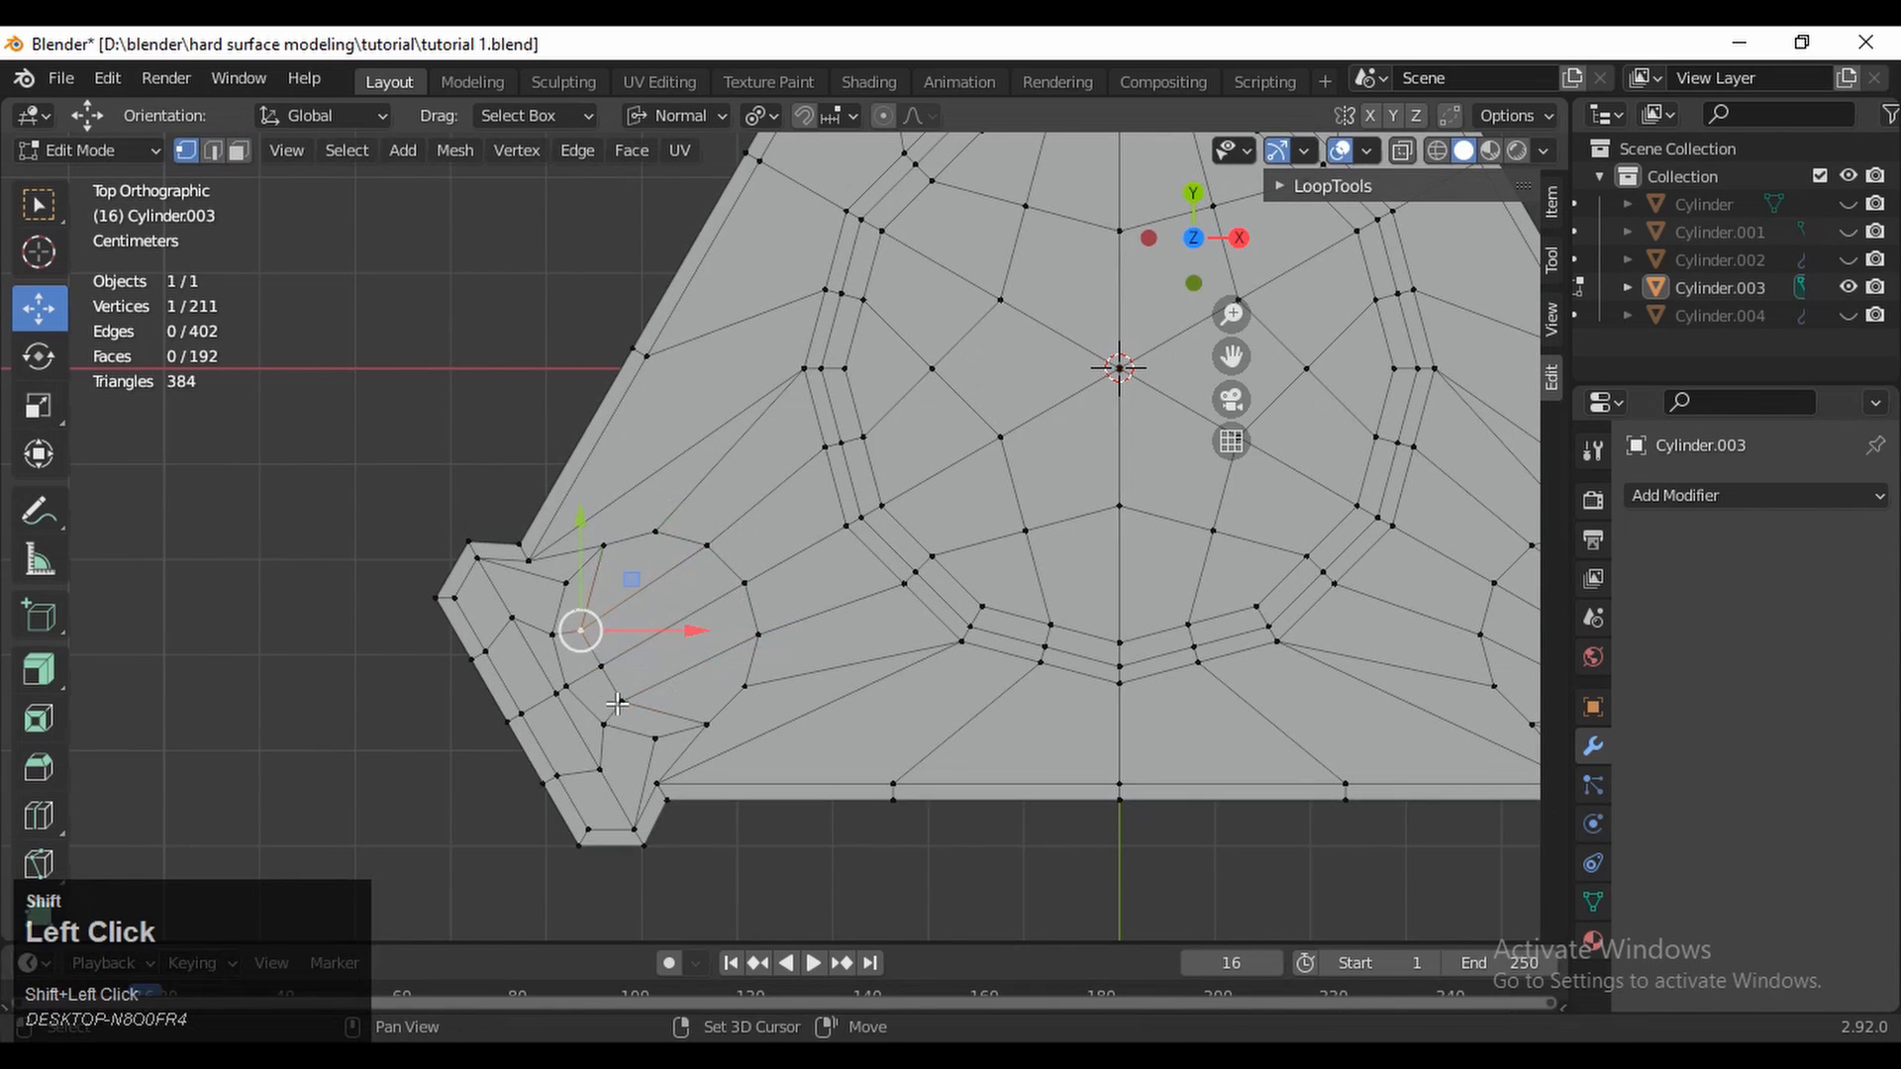
pyautogui.keyDown('shift'); pyautogui.click(624, 702); pyautogui.keyUp('shift')
pyautogui.press('g')
pyautogui.press('g')
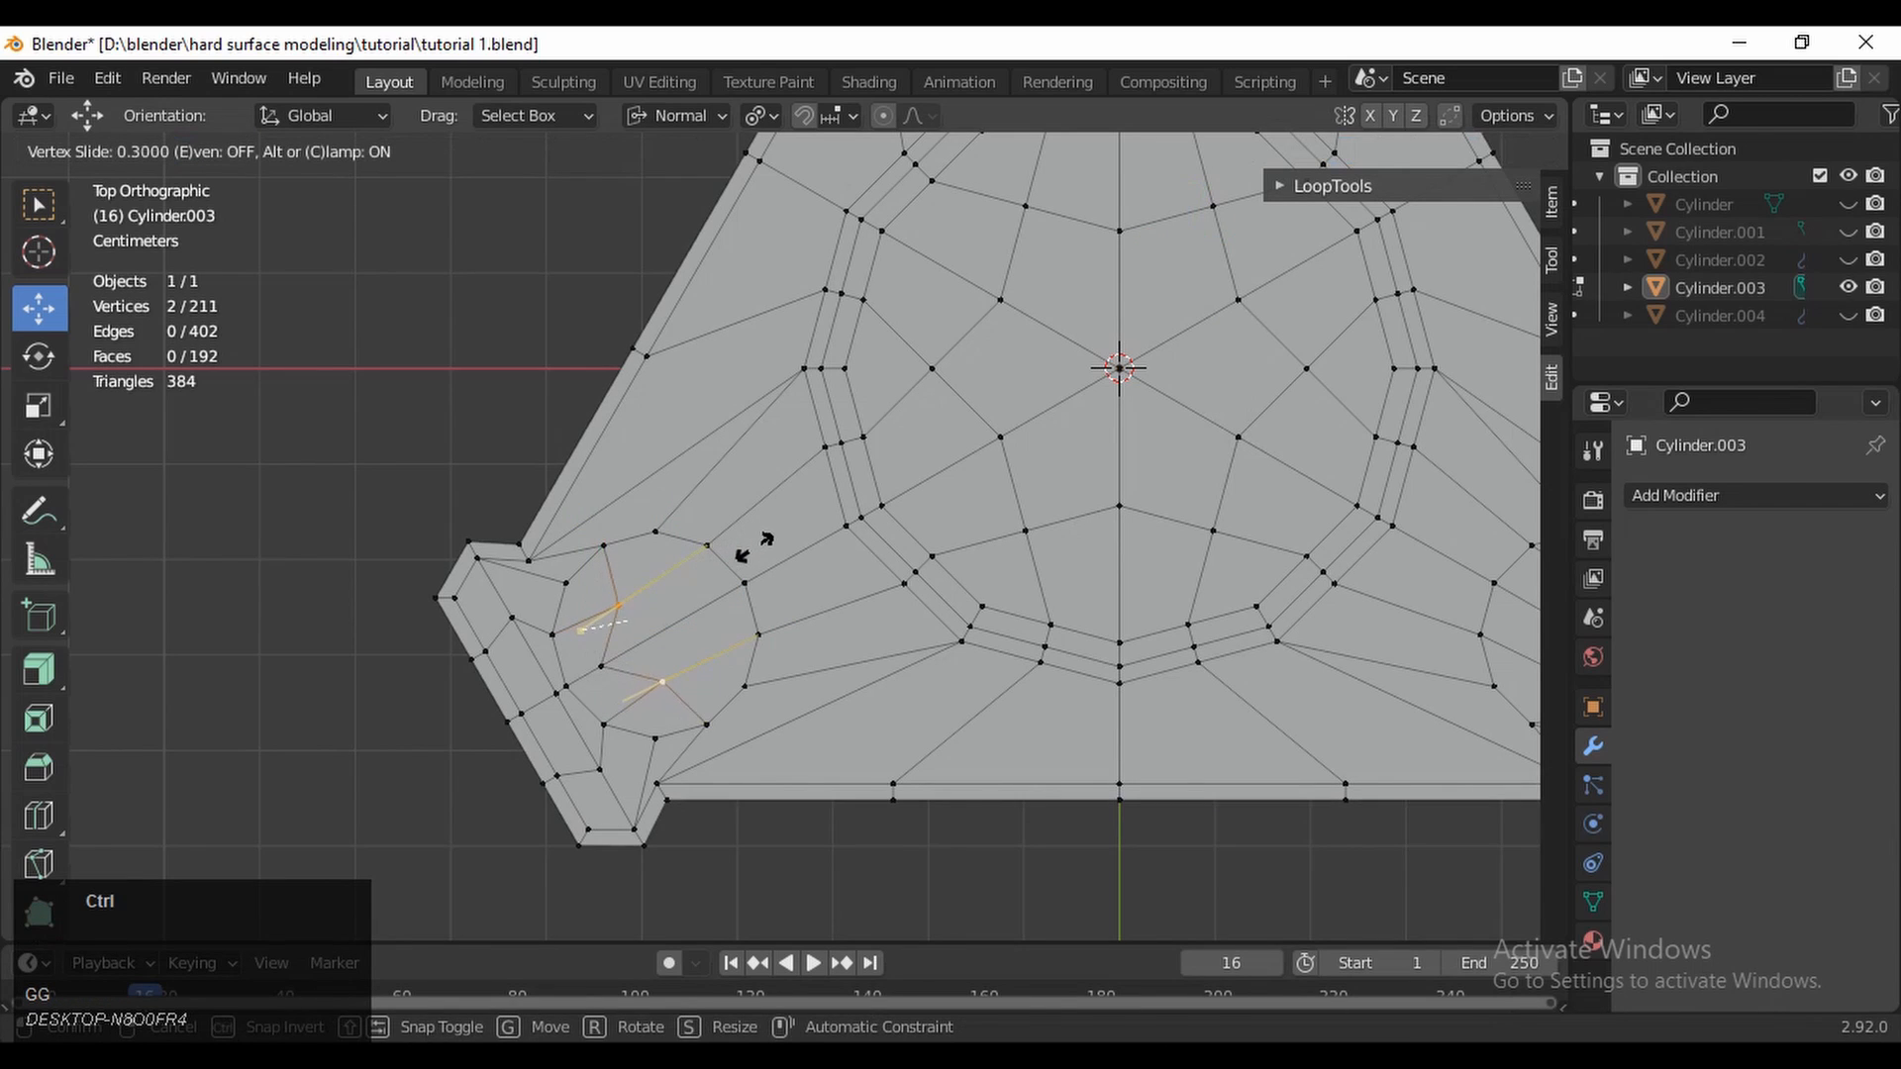
pyautogui.click(772, 540)
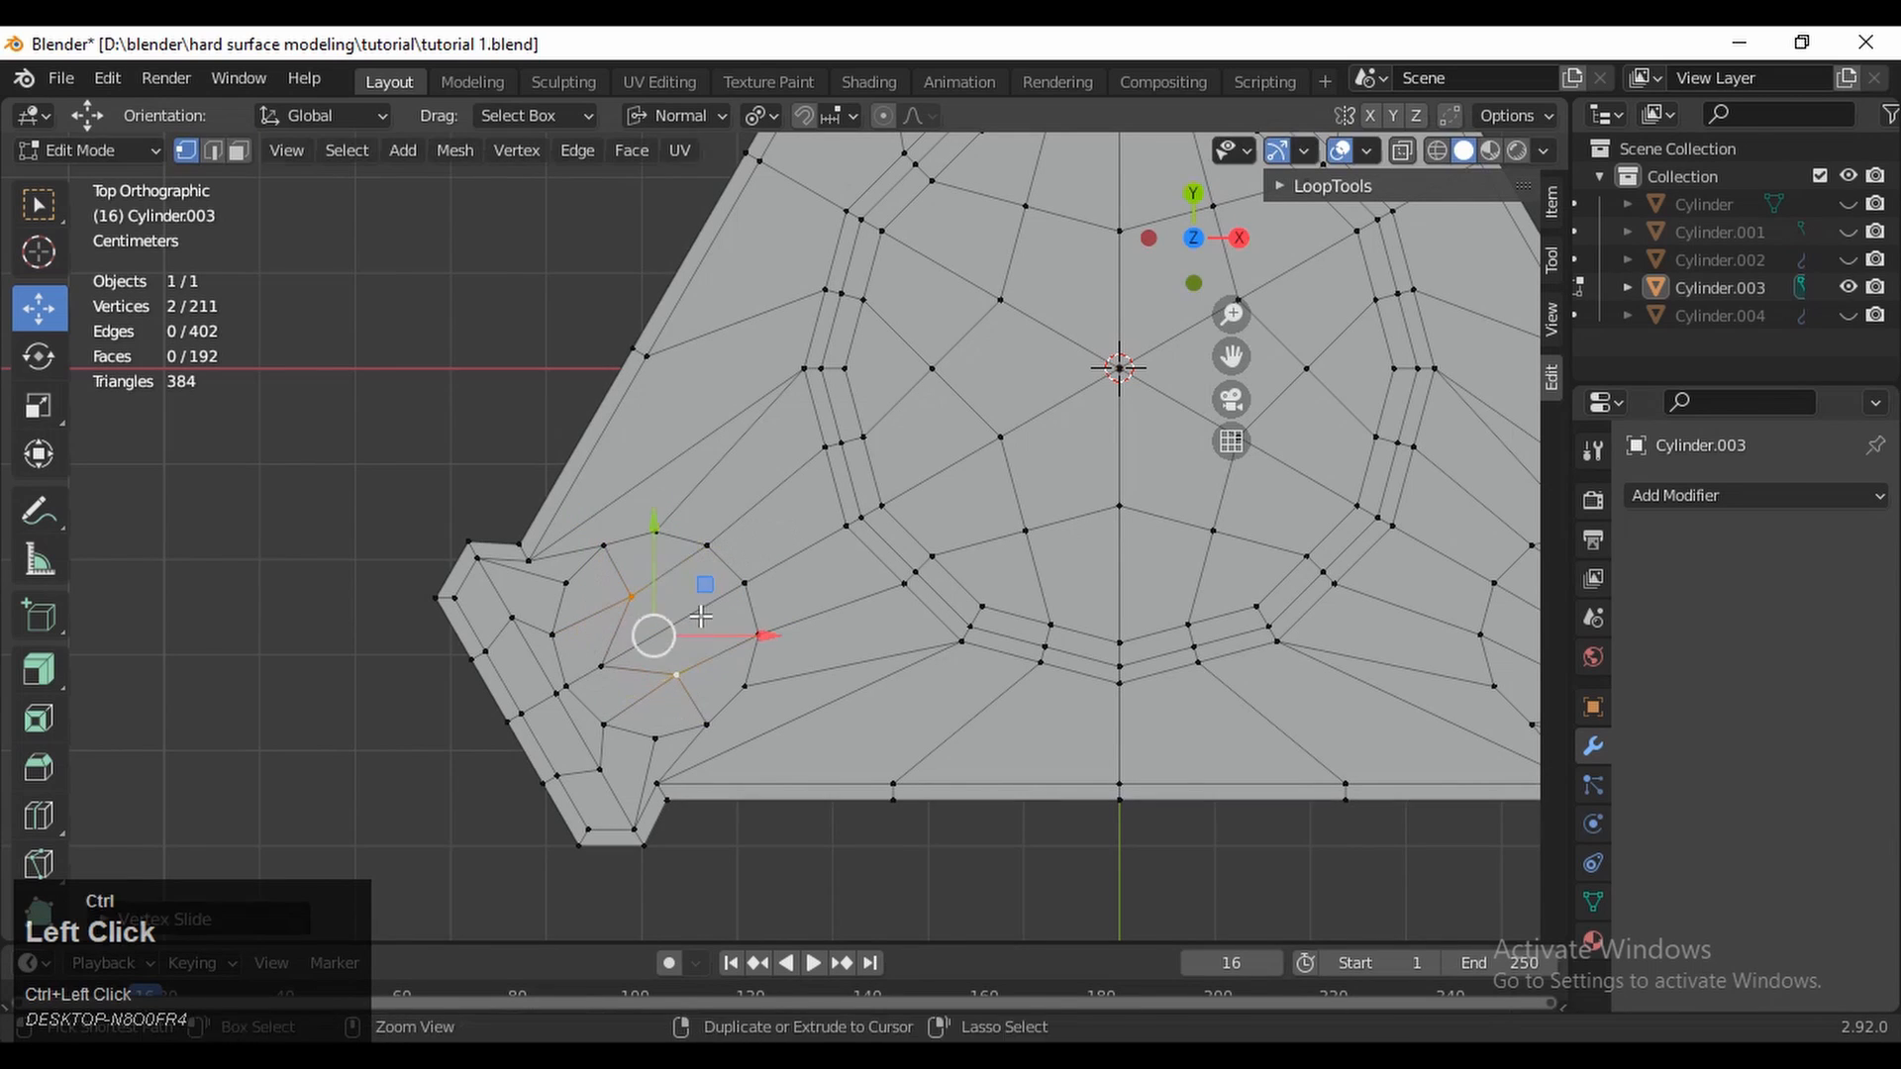
# Slide the middle vertex of the lower-left circle's inner cross row inward, roughly in line with its two neighbours
pyautogui.click(599, 665)
pyautogui.press('g')
pyautogui.press('g')
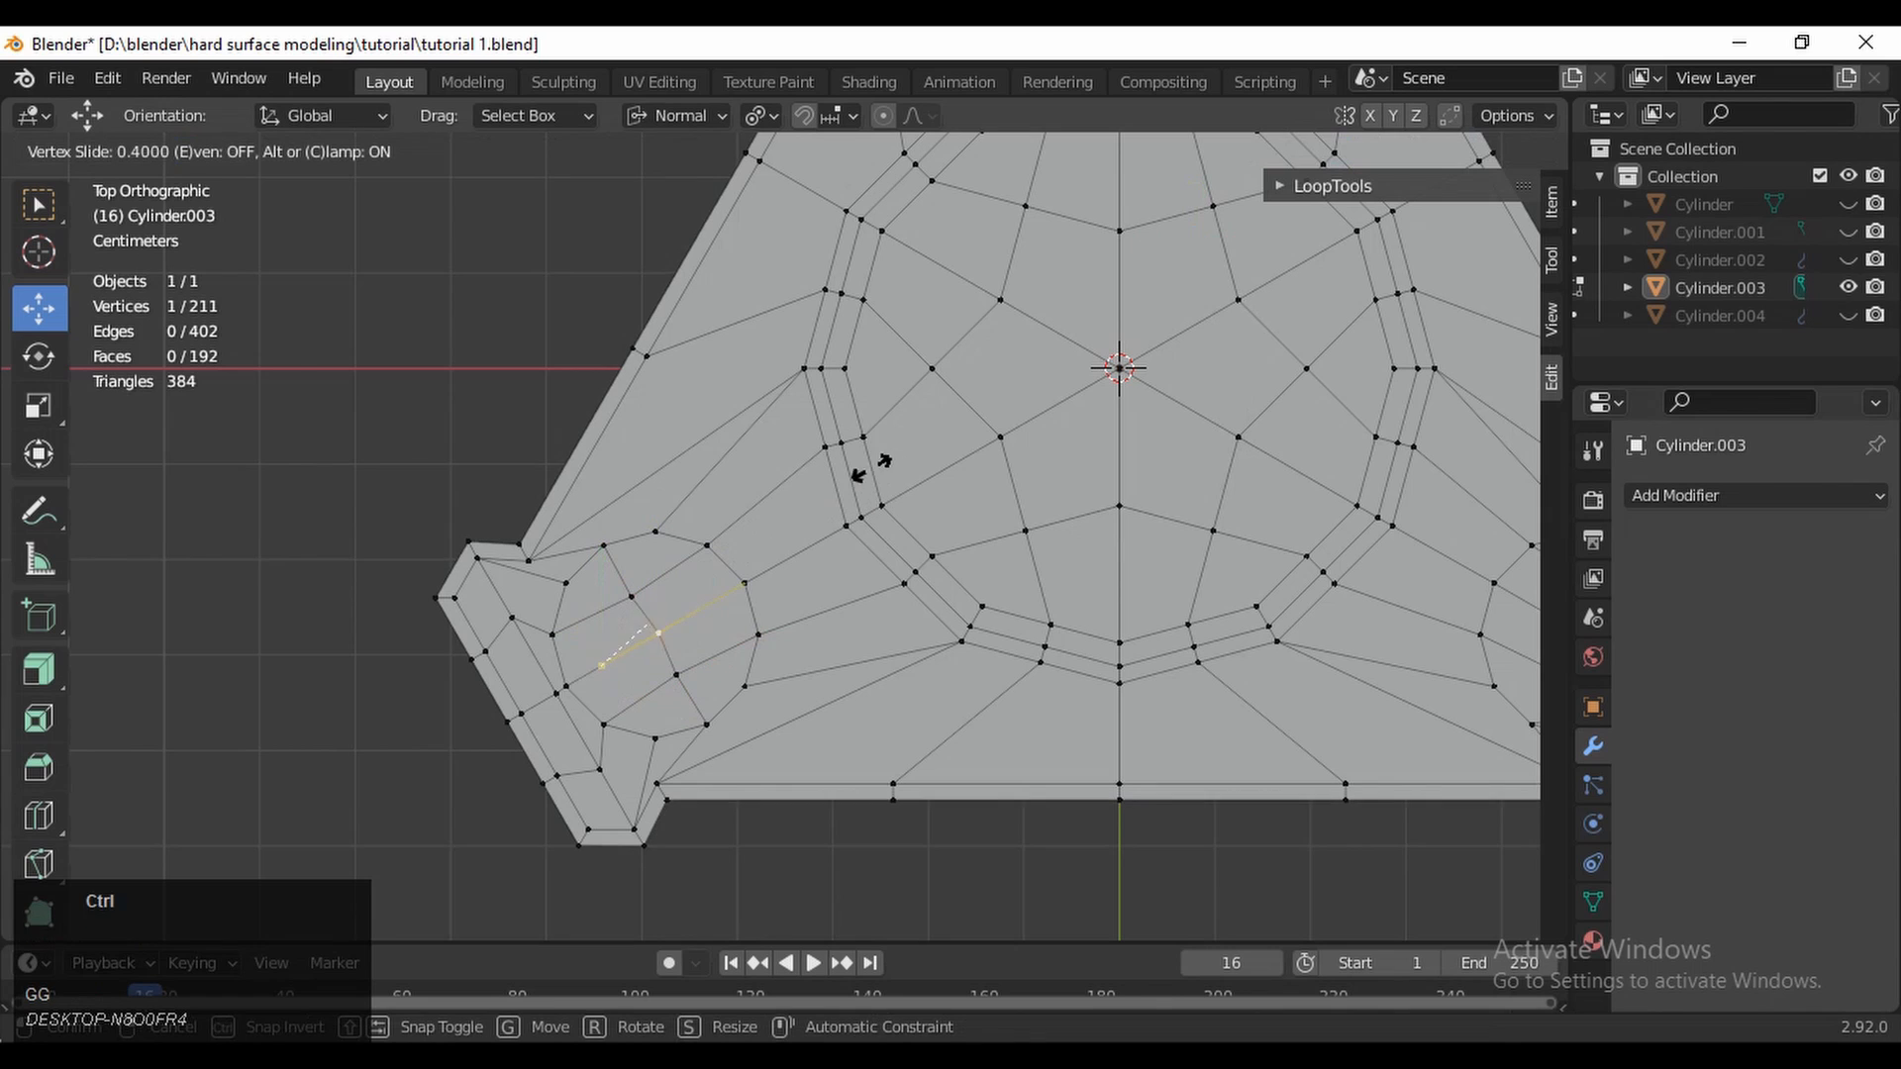
pyautogui.click(877, 478)
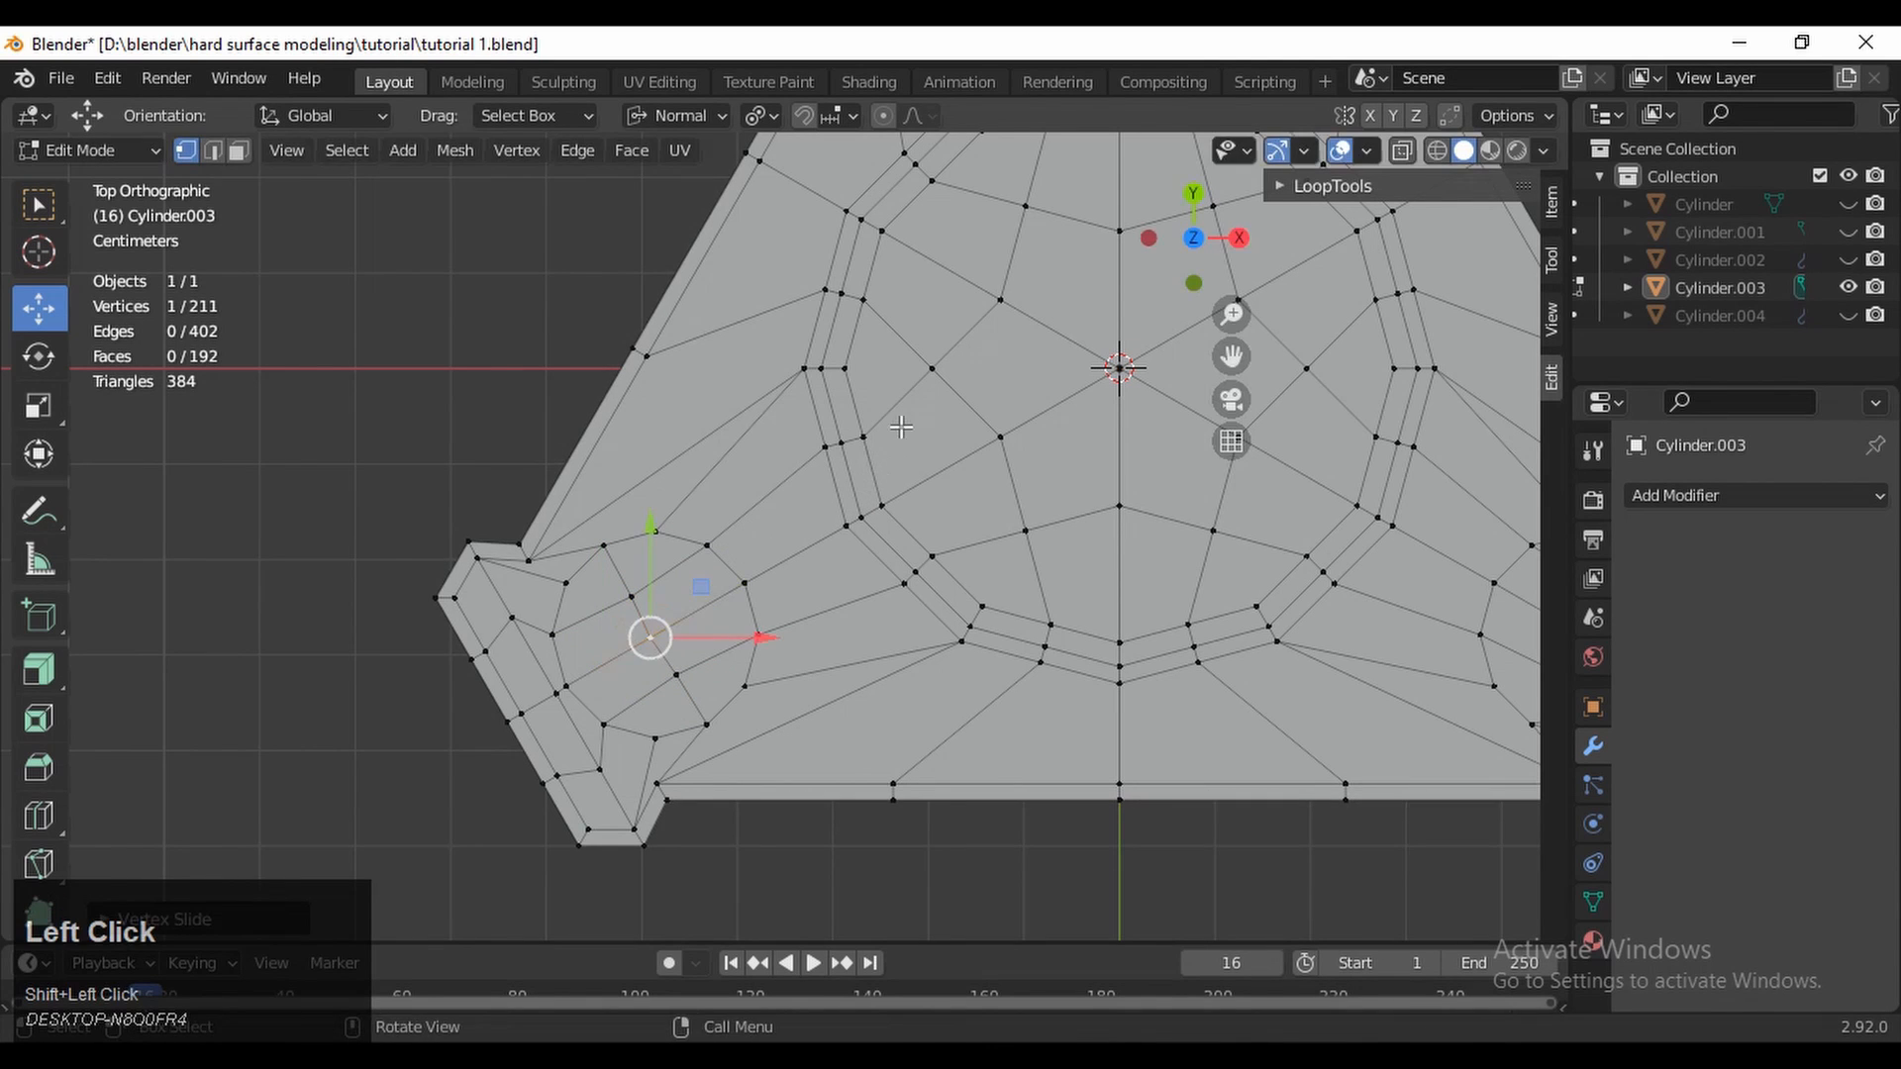
# Select the three inner cross-row vertices of the upper circle and slide them down to the circle's middle
pyautogui.keyDown('ctrl'); pyautogui.moveTo(877, 478); pyautogui.dragTo(886, 645, button='middle'); pyautogui.keyUp('ctrl')
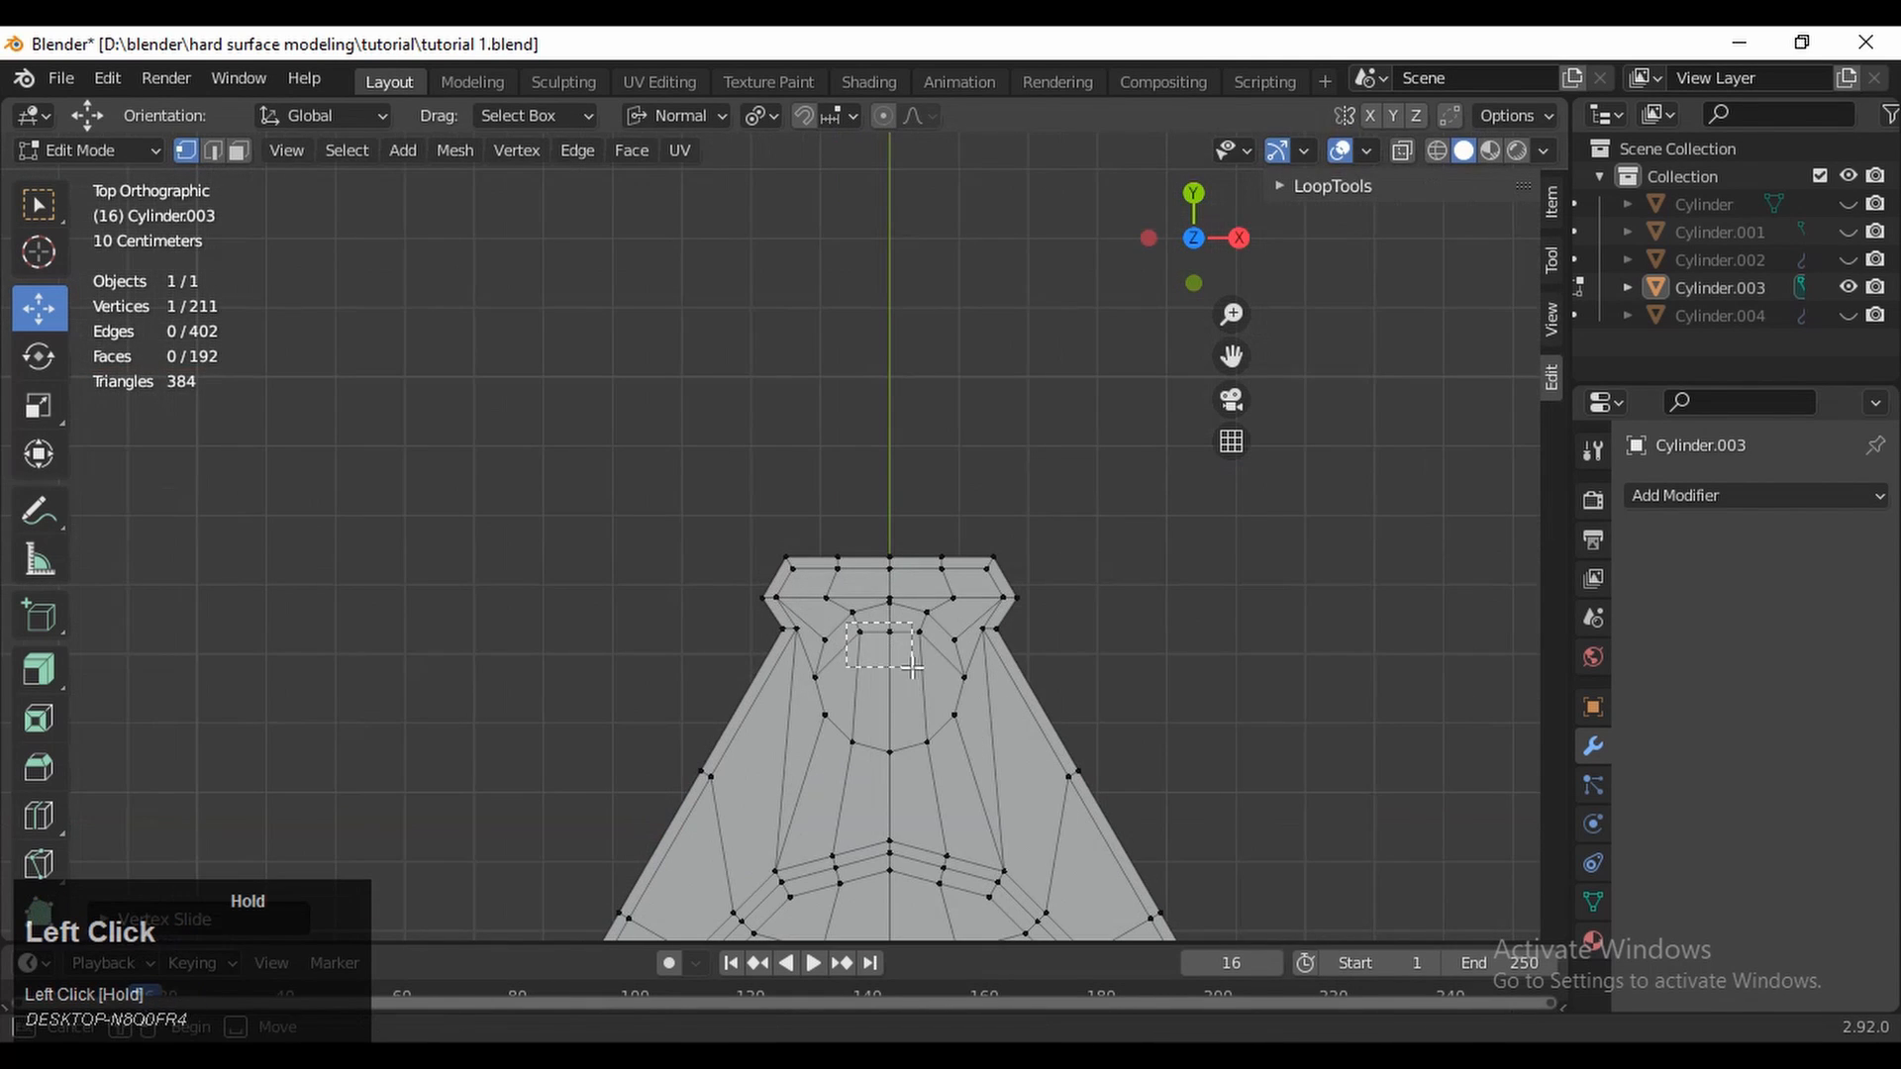
pyautogui.moveTo(912, 666); pyautogui.dragTo(931, 661)
pyautogui.press('g')
pyautogui.press('g')
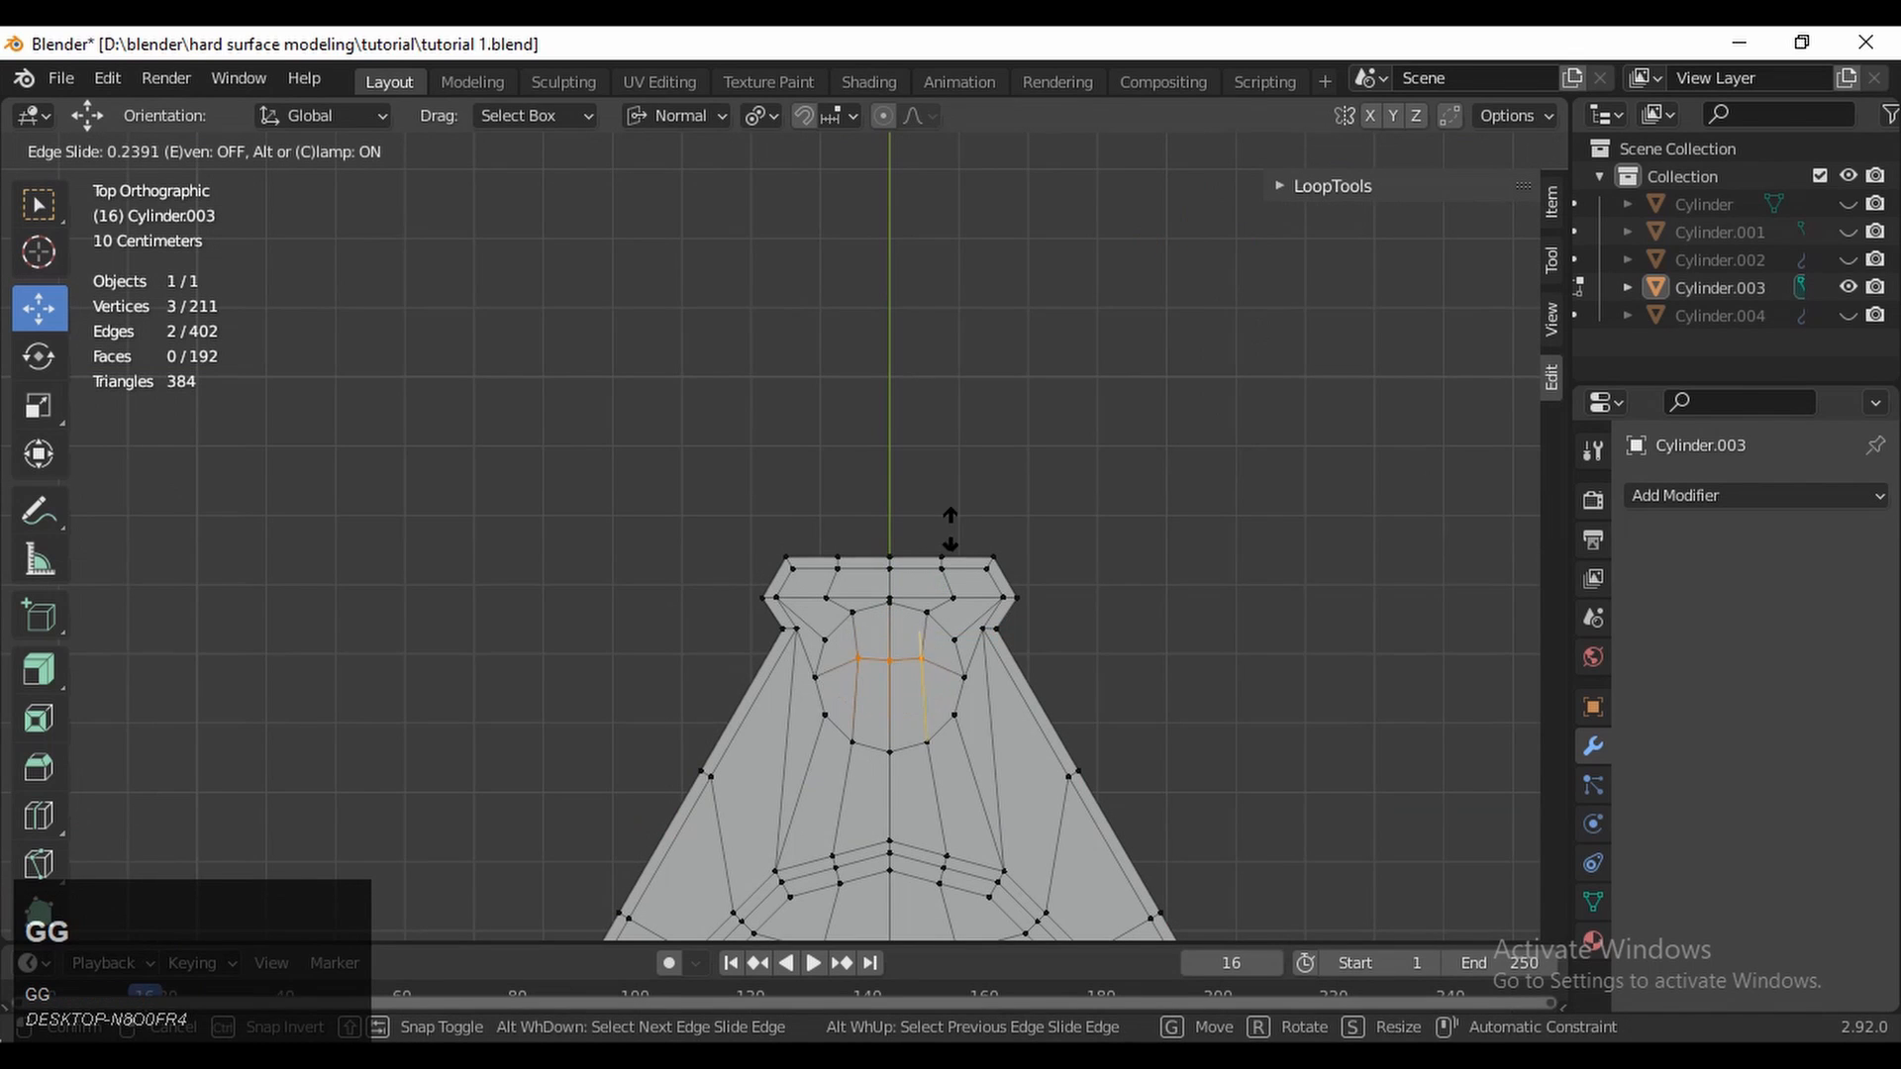
pyautogui.click(990, 649)
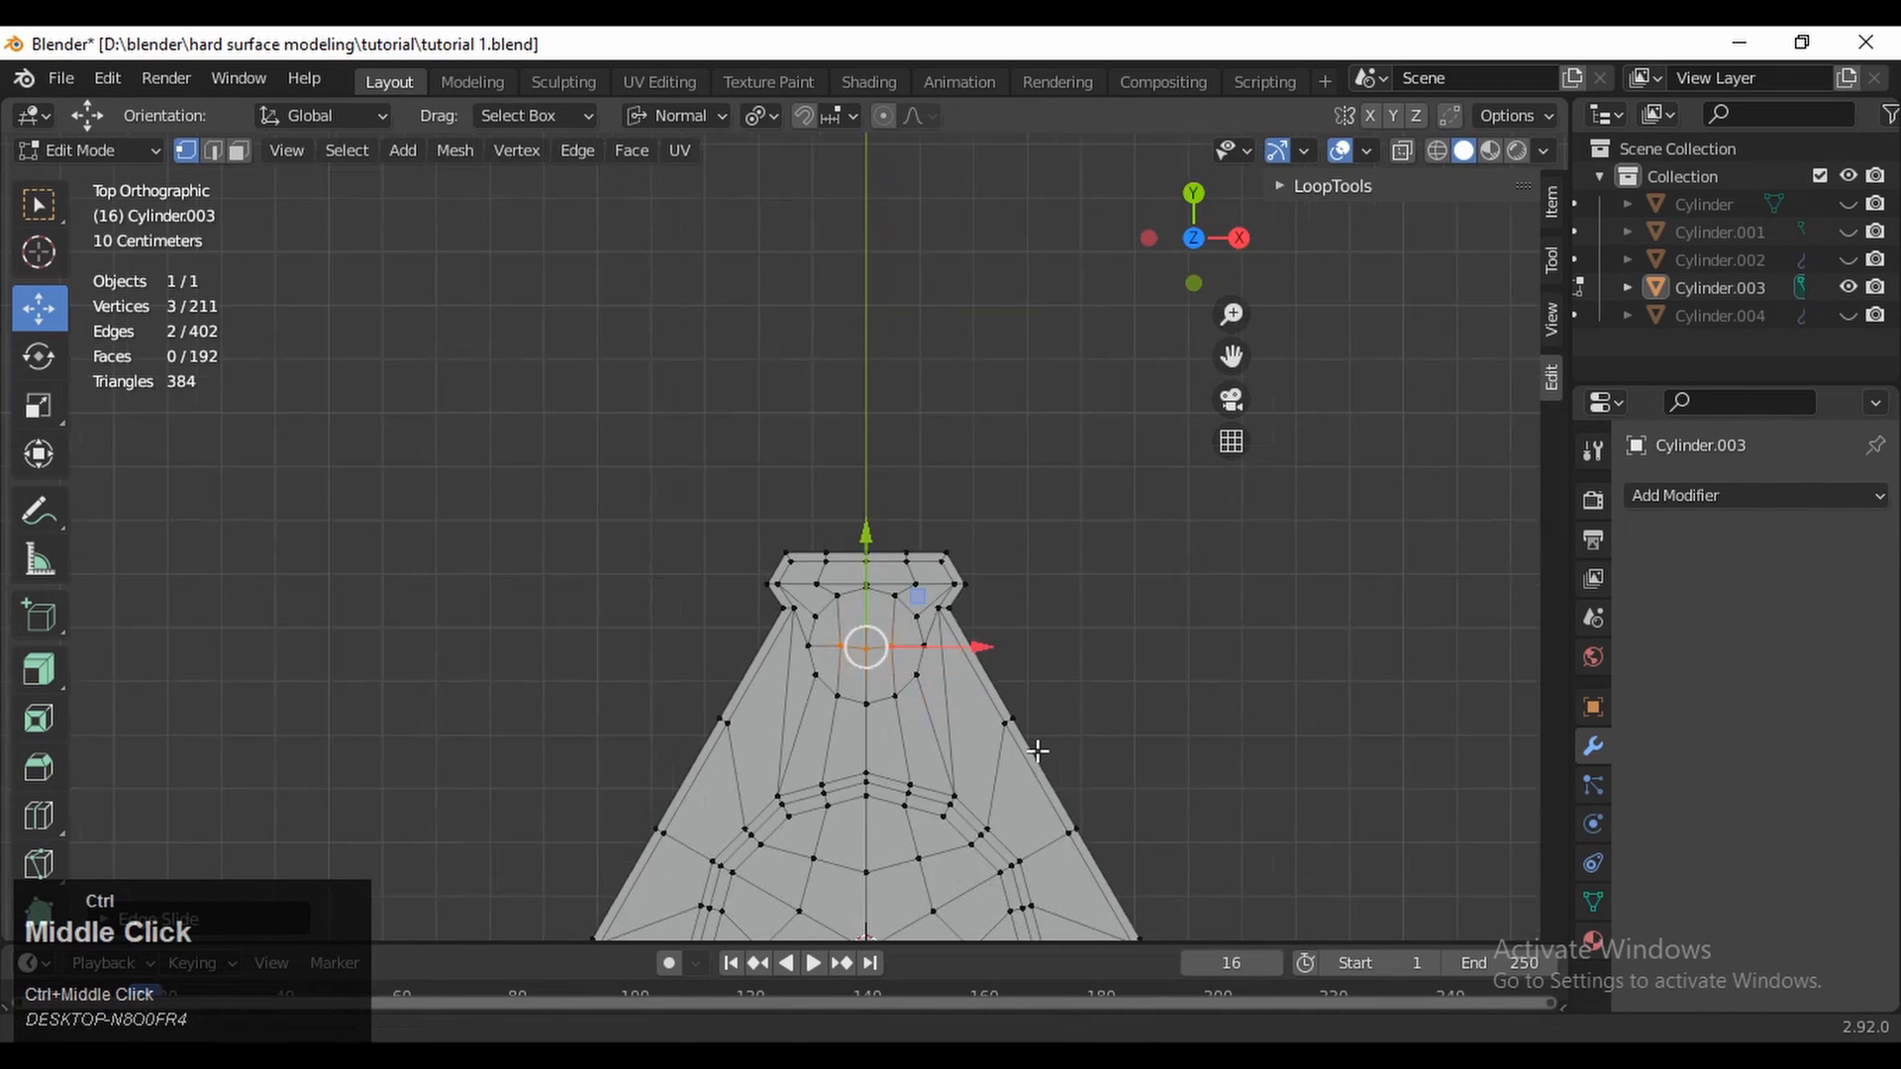
# Select the three inner cross-row vertices of the lower-right circle and slide them to the circle's middle
pyautogui.keyDown('ctrl'); pyautogui.moveTo(1030, 750); pyautogui.dragTo(890, 532, button='middle'); pyautogui.keyUp('ctrl')
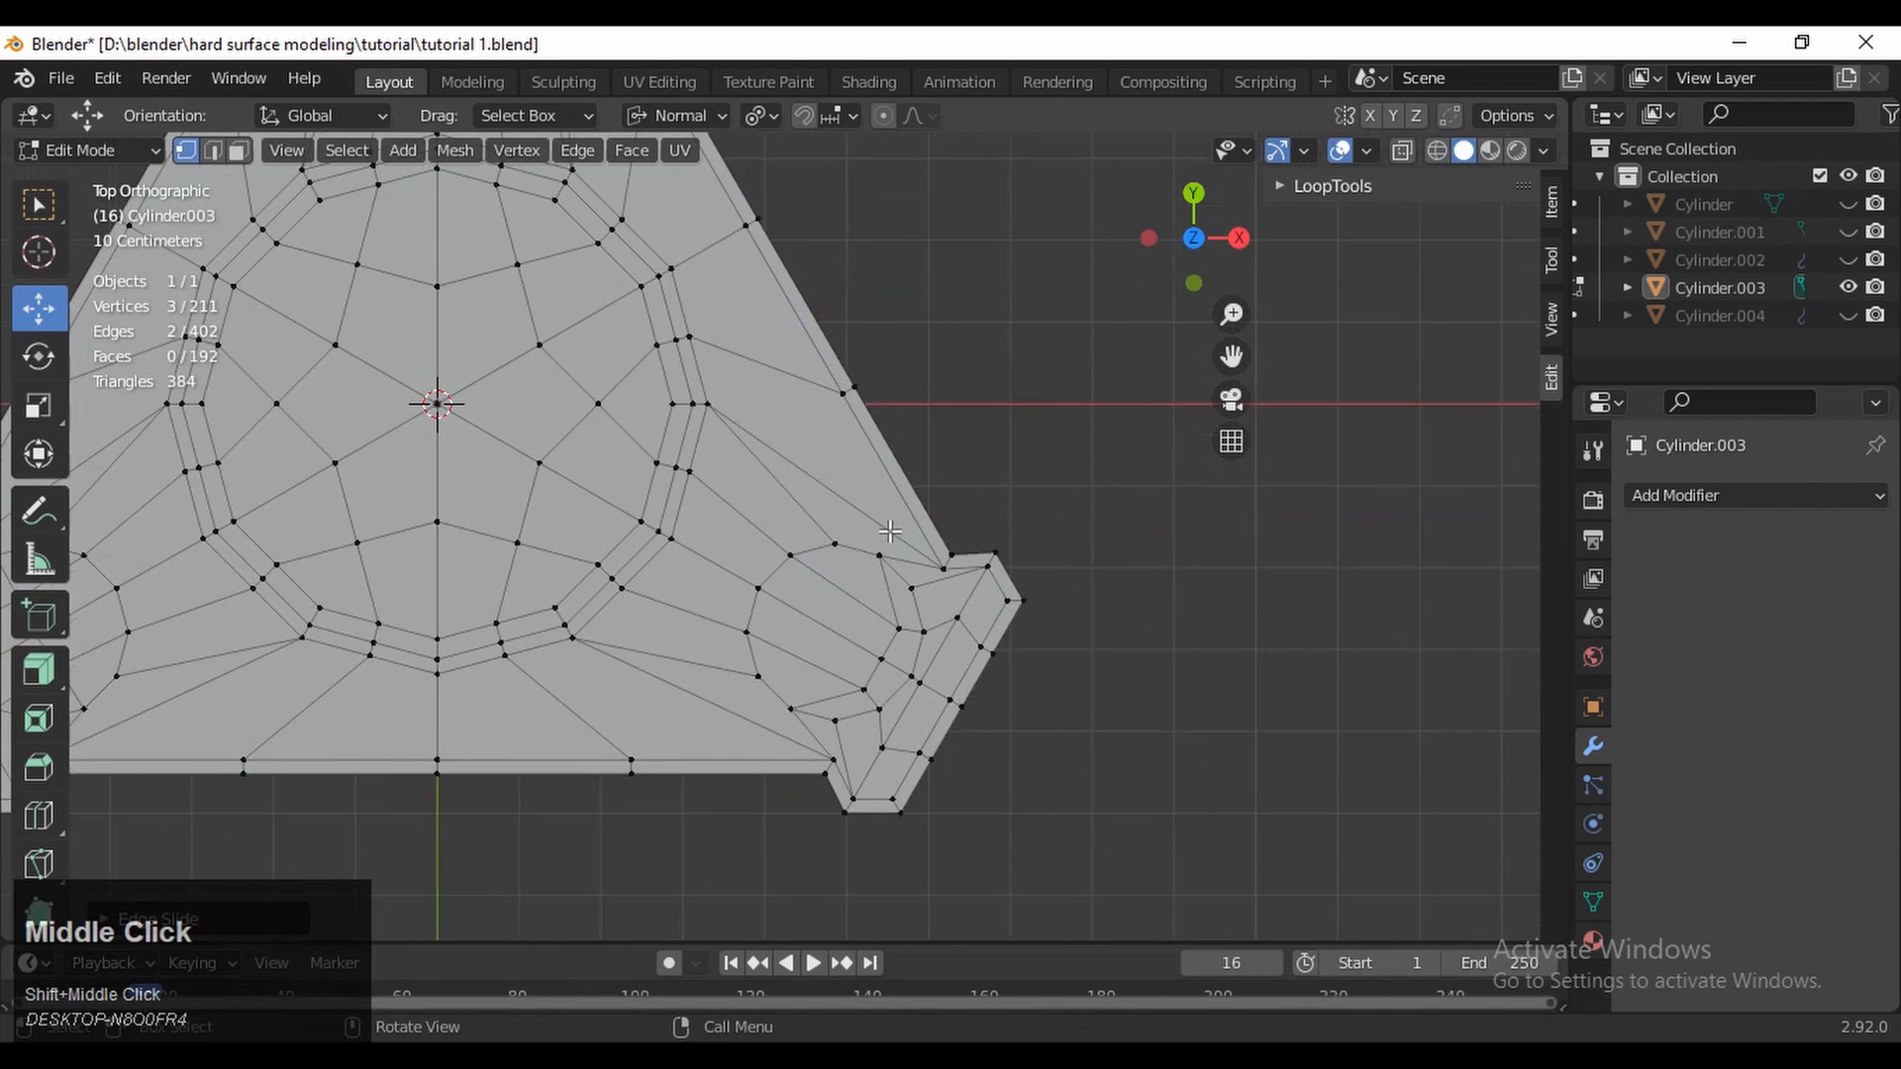
pyautogui.keyDown('shift'); pyautogui.click(896, 626); pyautogui.keyUp('shift')
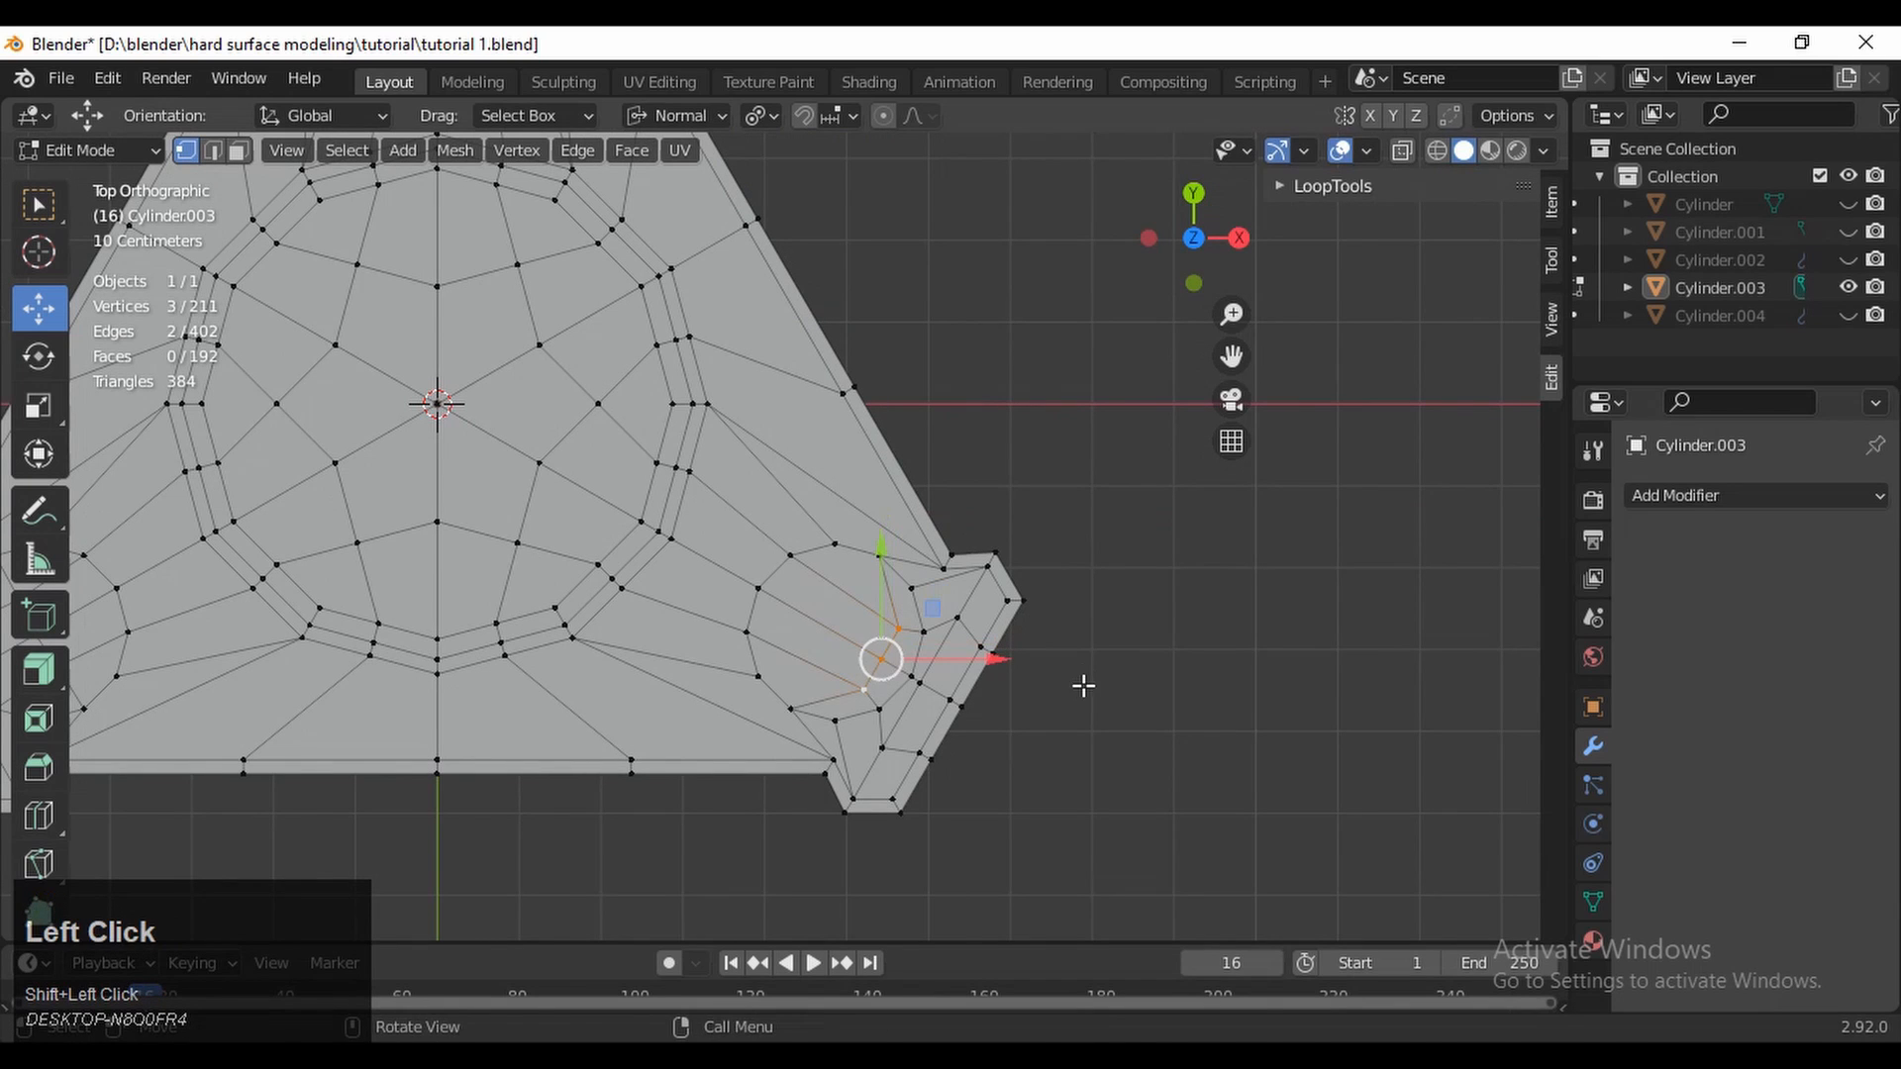
pyautogui.press('g')
pyautogui.press('g')
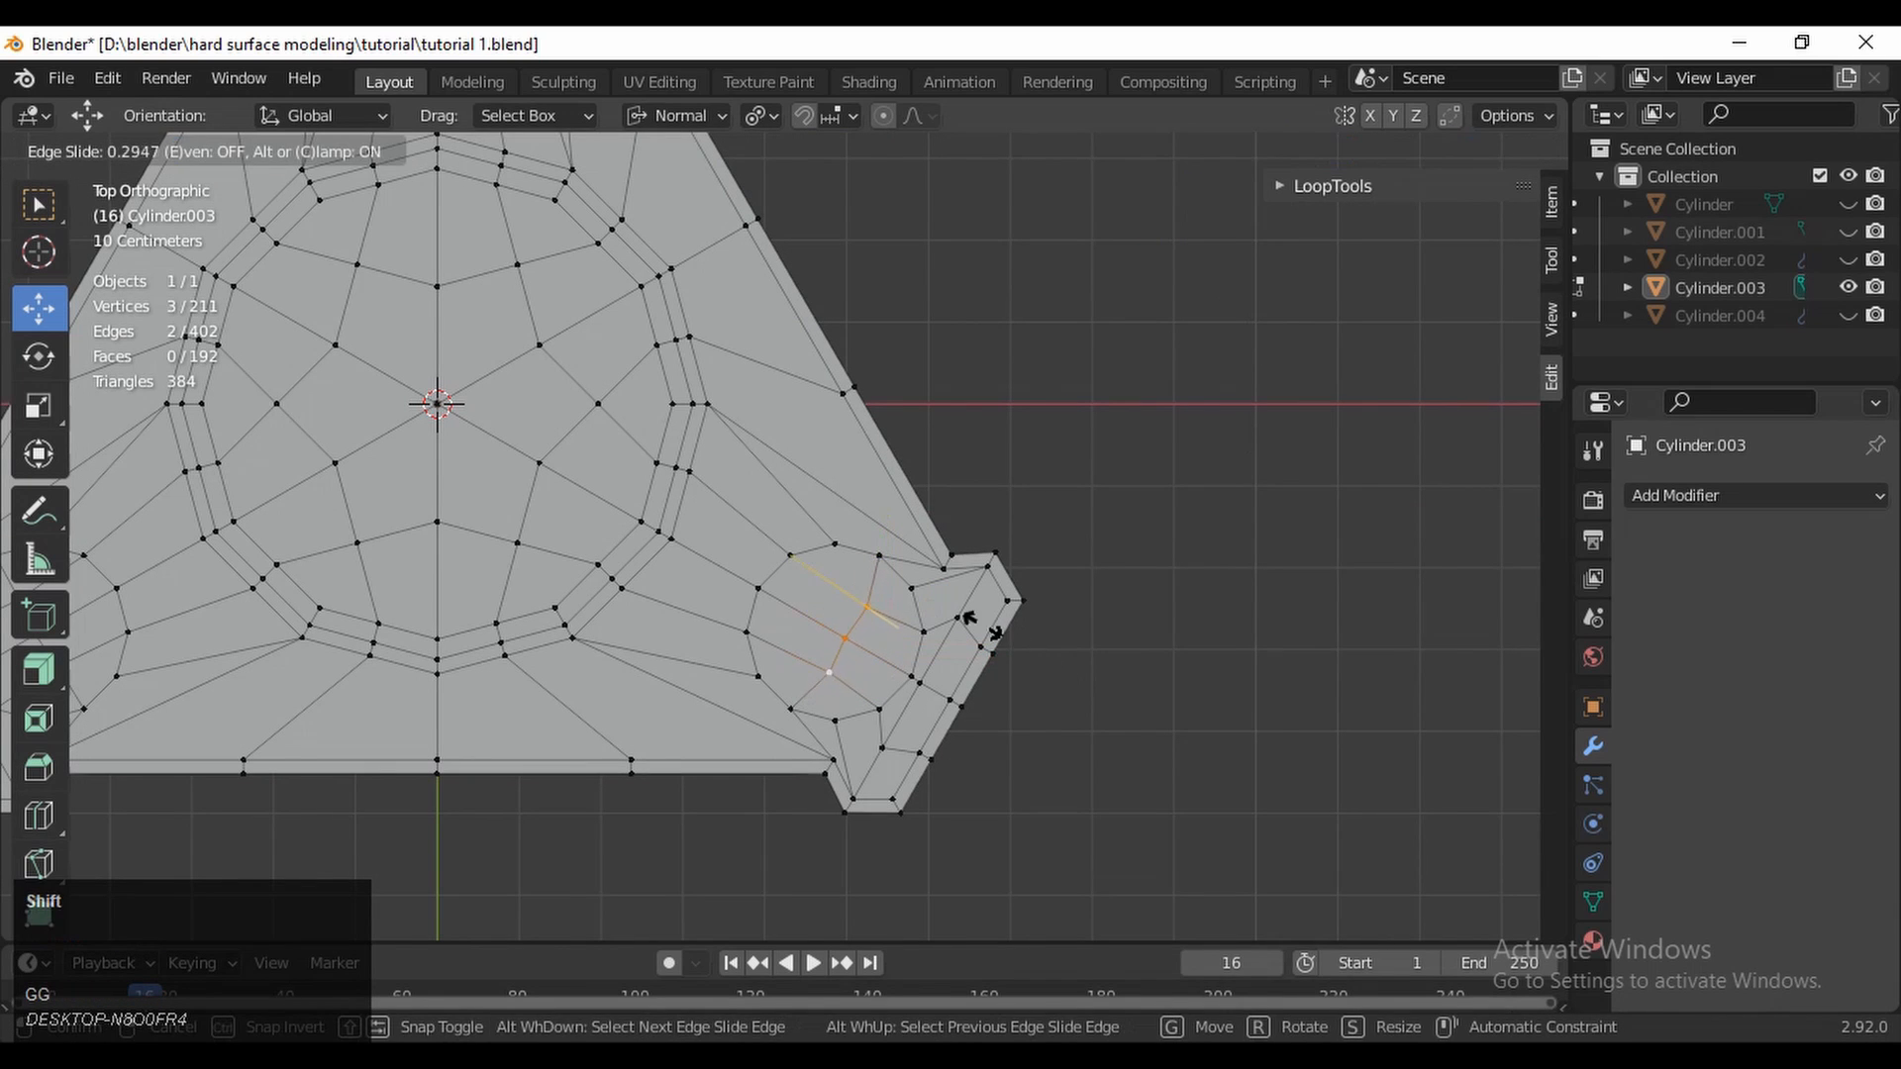
pyautogui.keyDown('shift'); pyautogui.click(981, 624); pyautogui.keyUp('shift')
# Select the eight faces inside each of the three arm circles
pyautogui.keyDown('ctrl'); pyautogui.moveTo(792, 297); pyautogui.dragTo(916, 547, button='middle'); pyautogui.keyUp('ctrl')
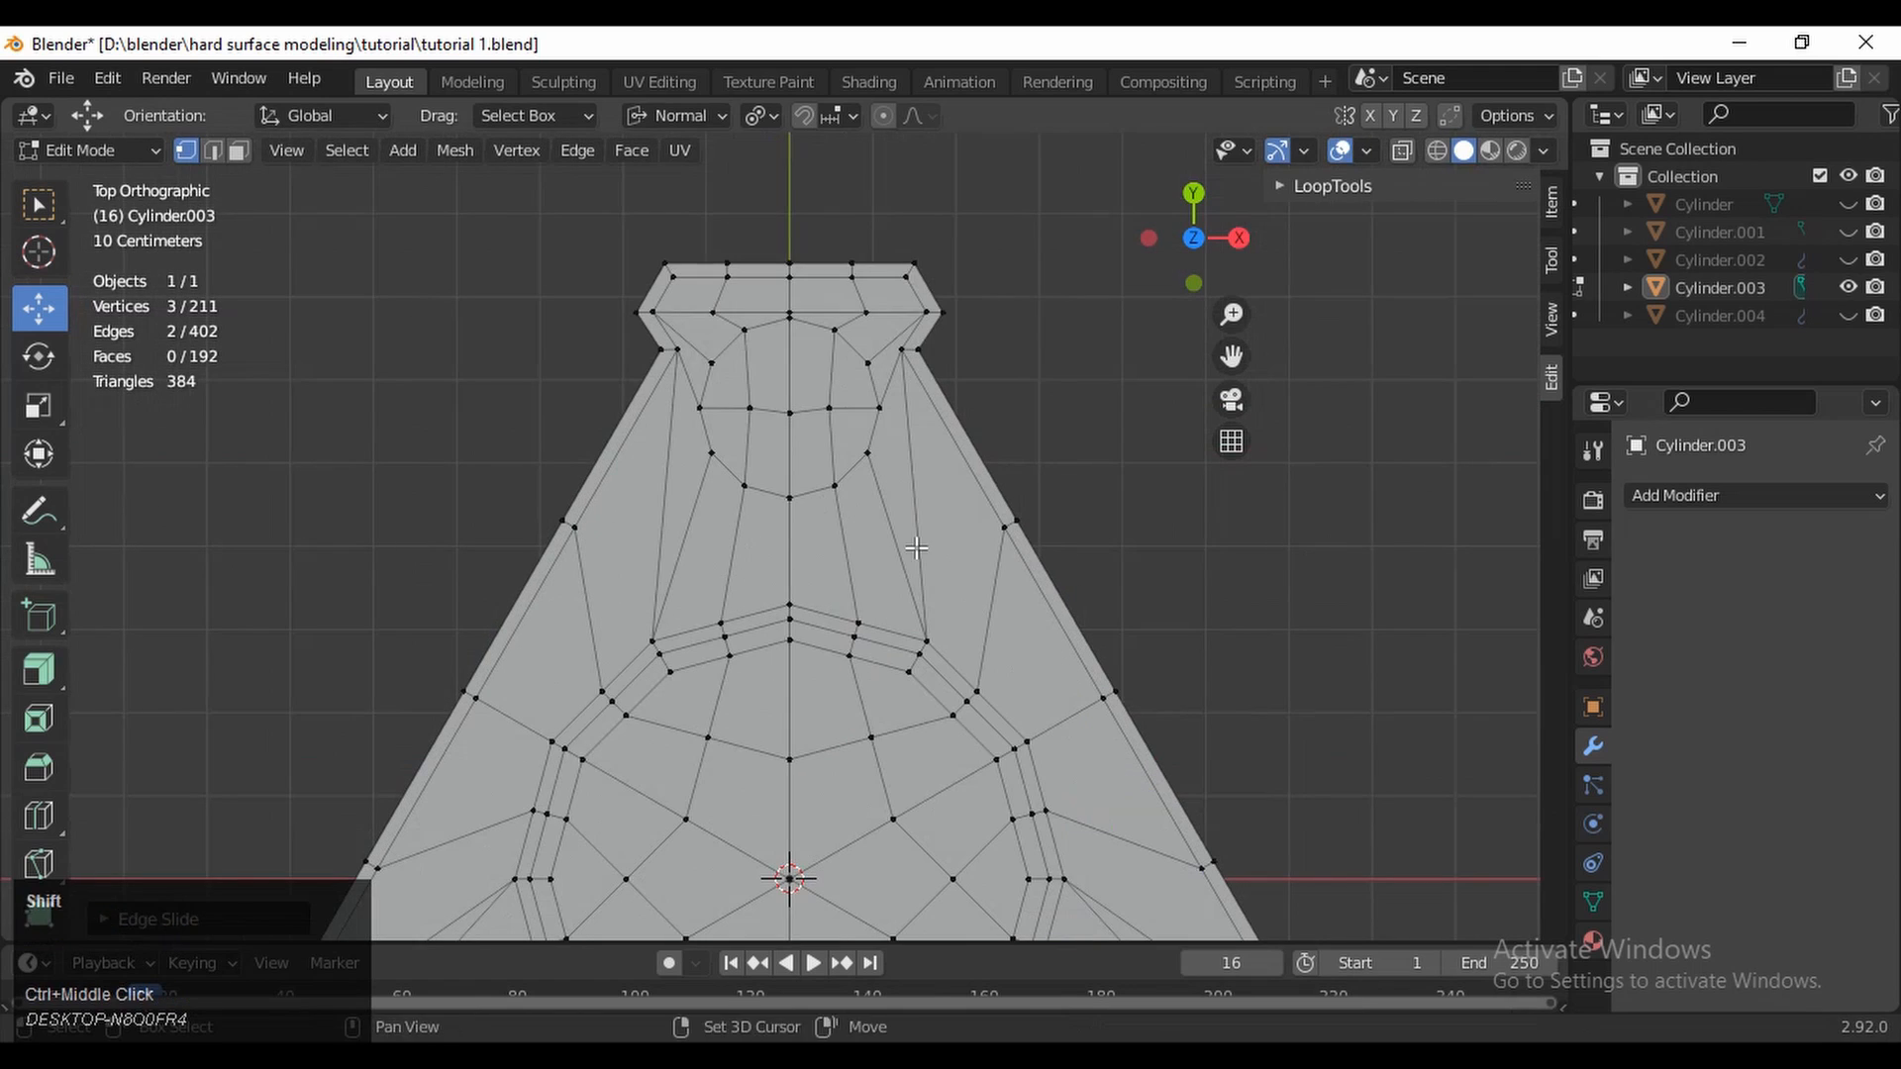
pyautogui.press('2')
pyautogui.moveTo(778, 456); pyautogui.dragTo(775, 454)
pyautogui.press('3')
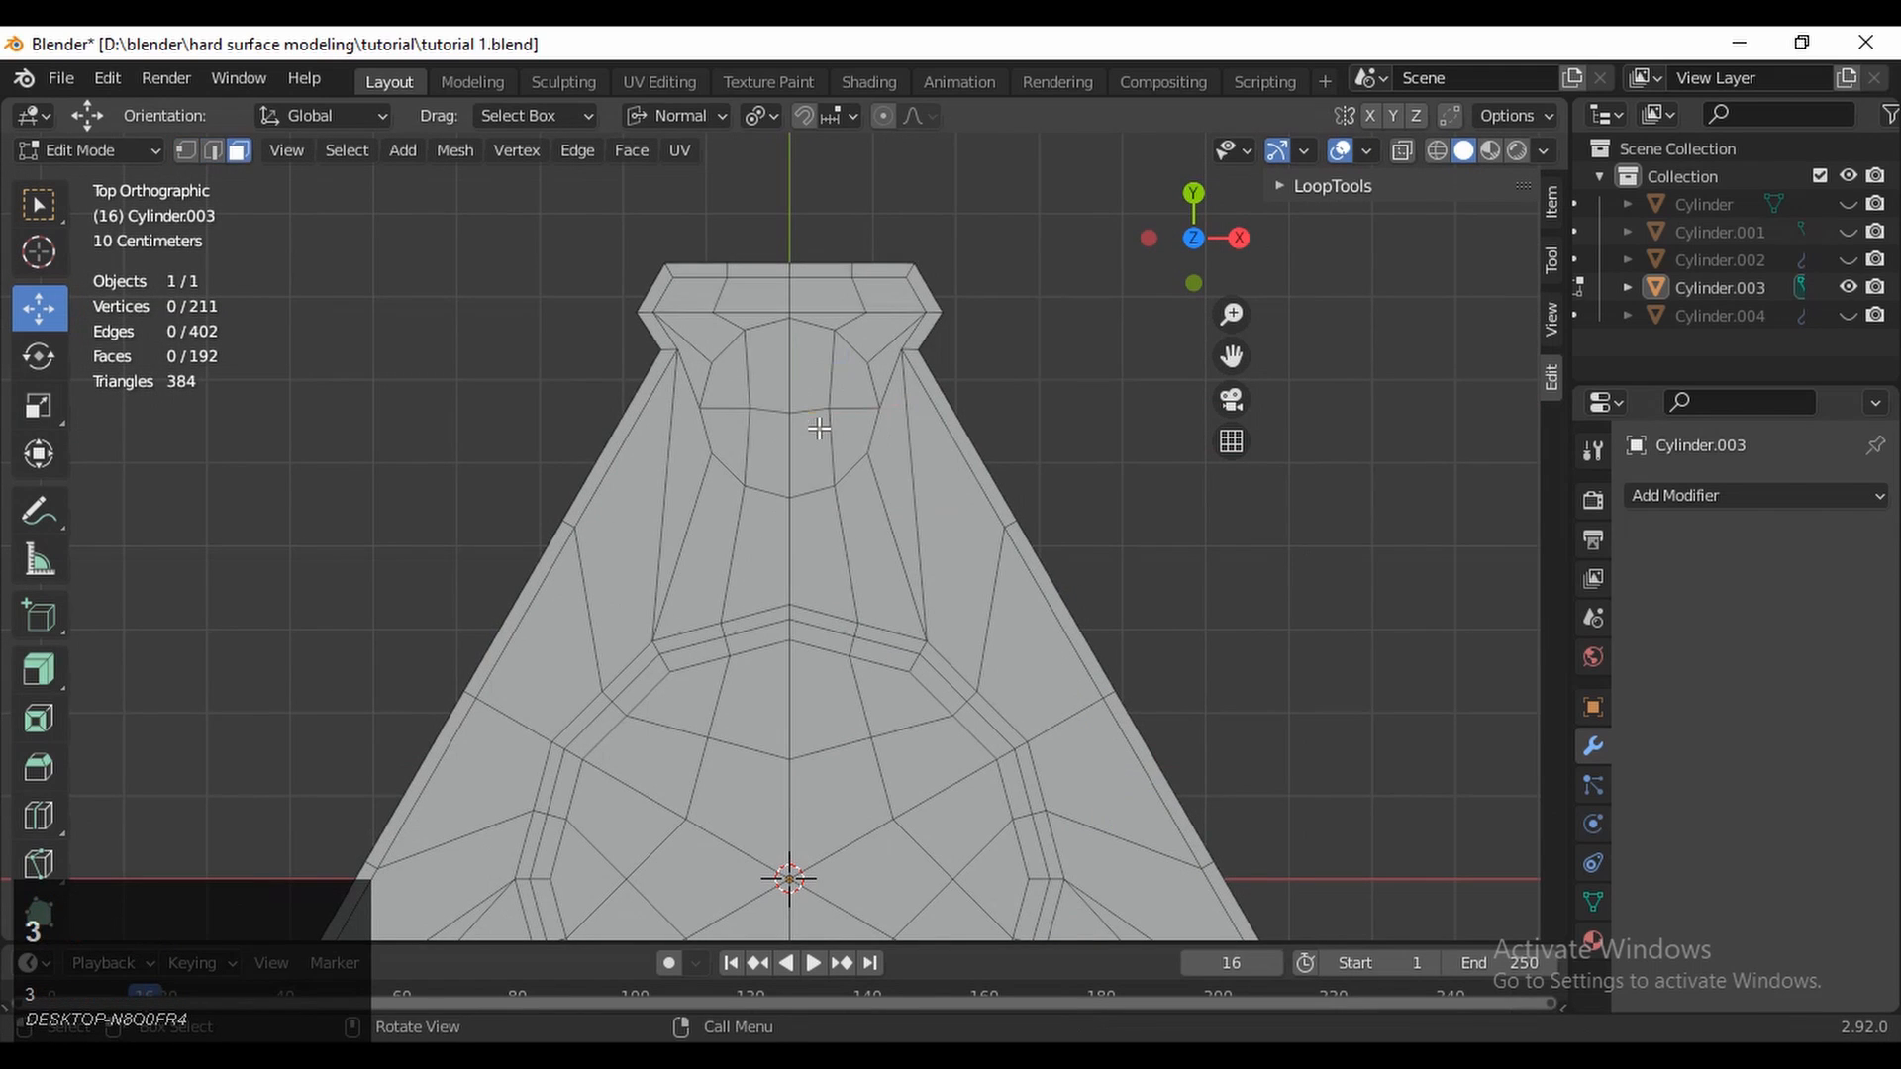
pyautogui.moveTo(843, 392); pyautogui.dragTo(740, 460)
pyautogui.moveTo(802, 538); pyautogui.dragTo(1064, 245, button='middle')
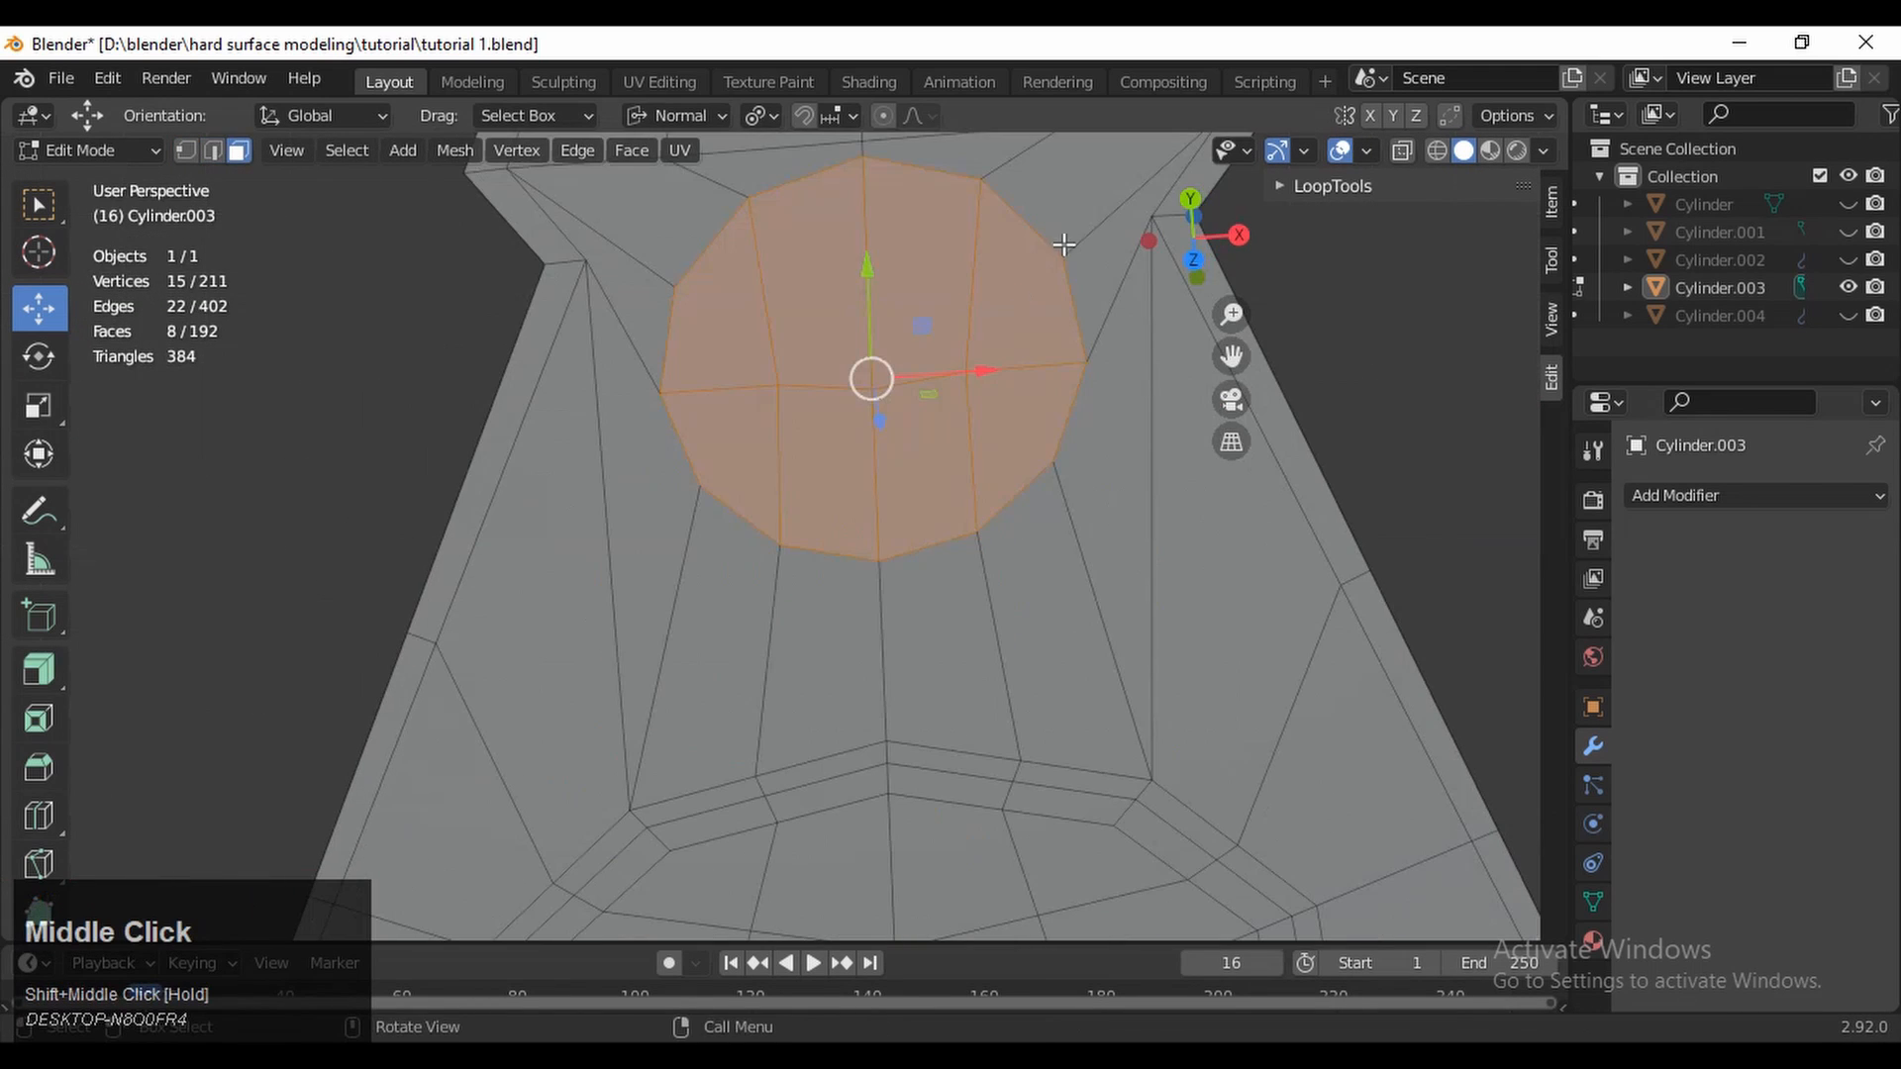
pyautogui.click(1191, 253)
pyautogui.keyDown('shift'); pyautogui.moveTo(1056, 462); pyautogui.dragTo(665, 618, button='middle'); pyautogui.keyUp('shift')
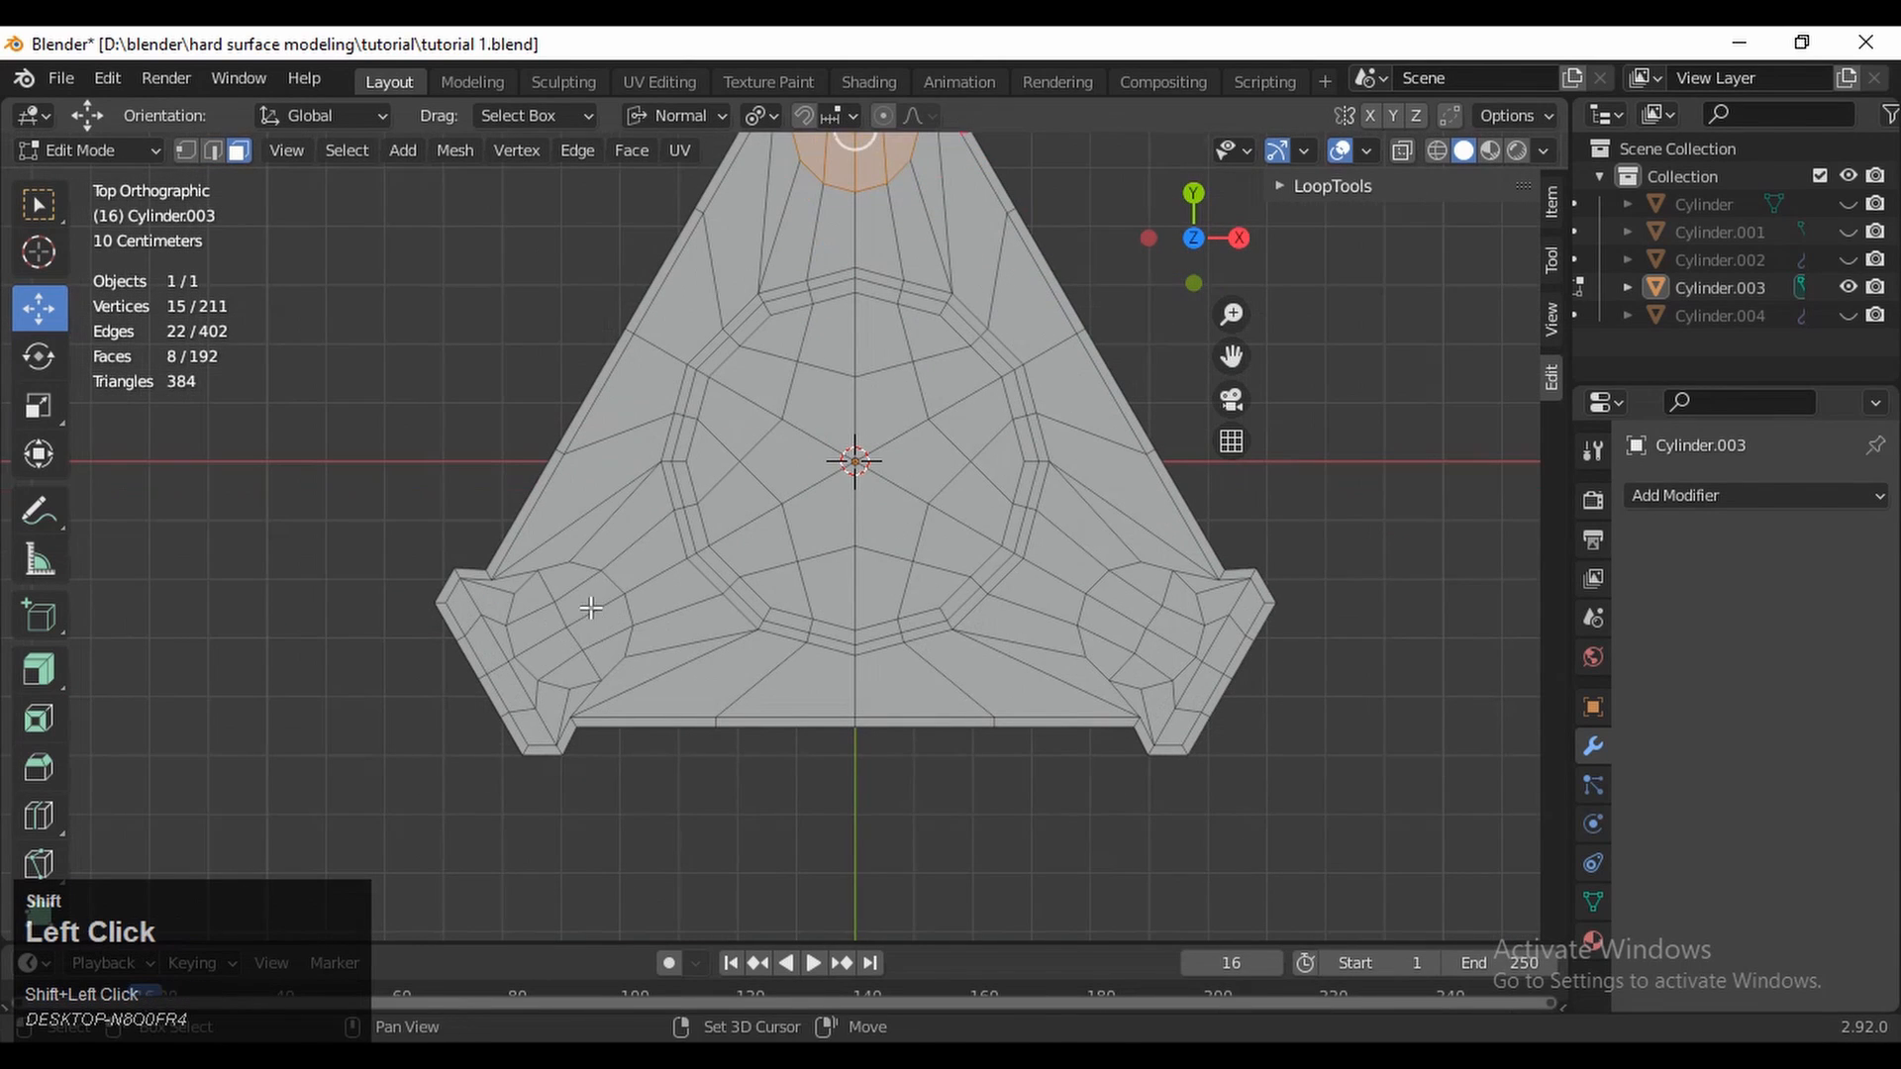
pyautogui.keyDown('shift'); pyautogui.moveTo(591, 608); pyautogui.dragTo(540, 677); pyautogui.keyUp('shift')
pyautogui.keyDown('shift'); pyautogui.moveTo(1168, 592); pyautogui.dragTo(1116, 669); pyautogui.keyUp('shift')
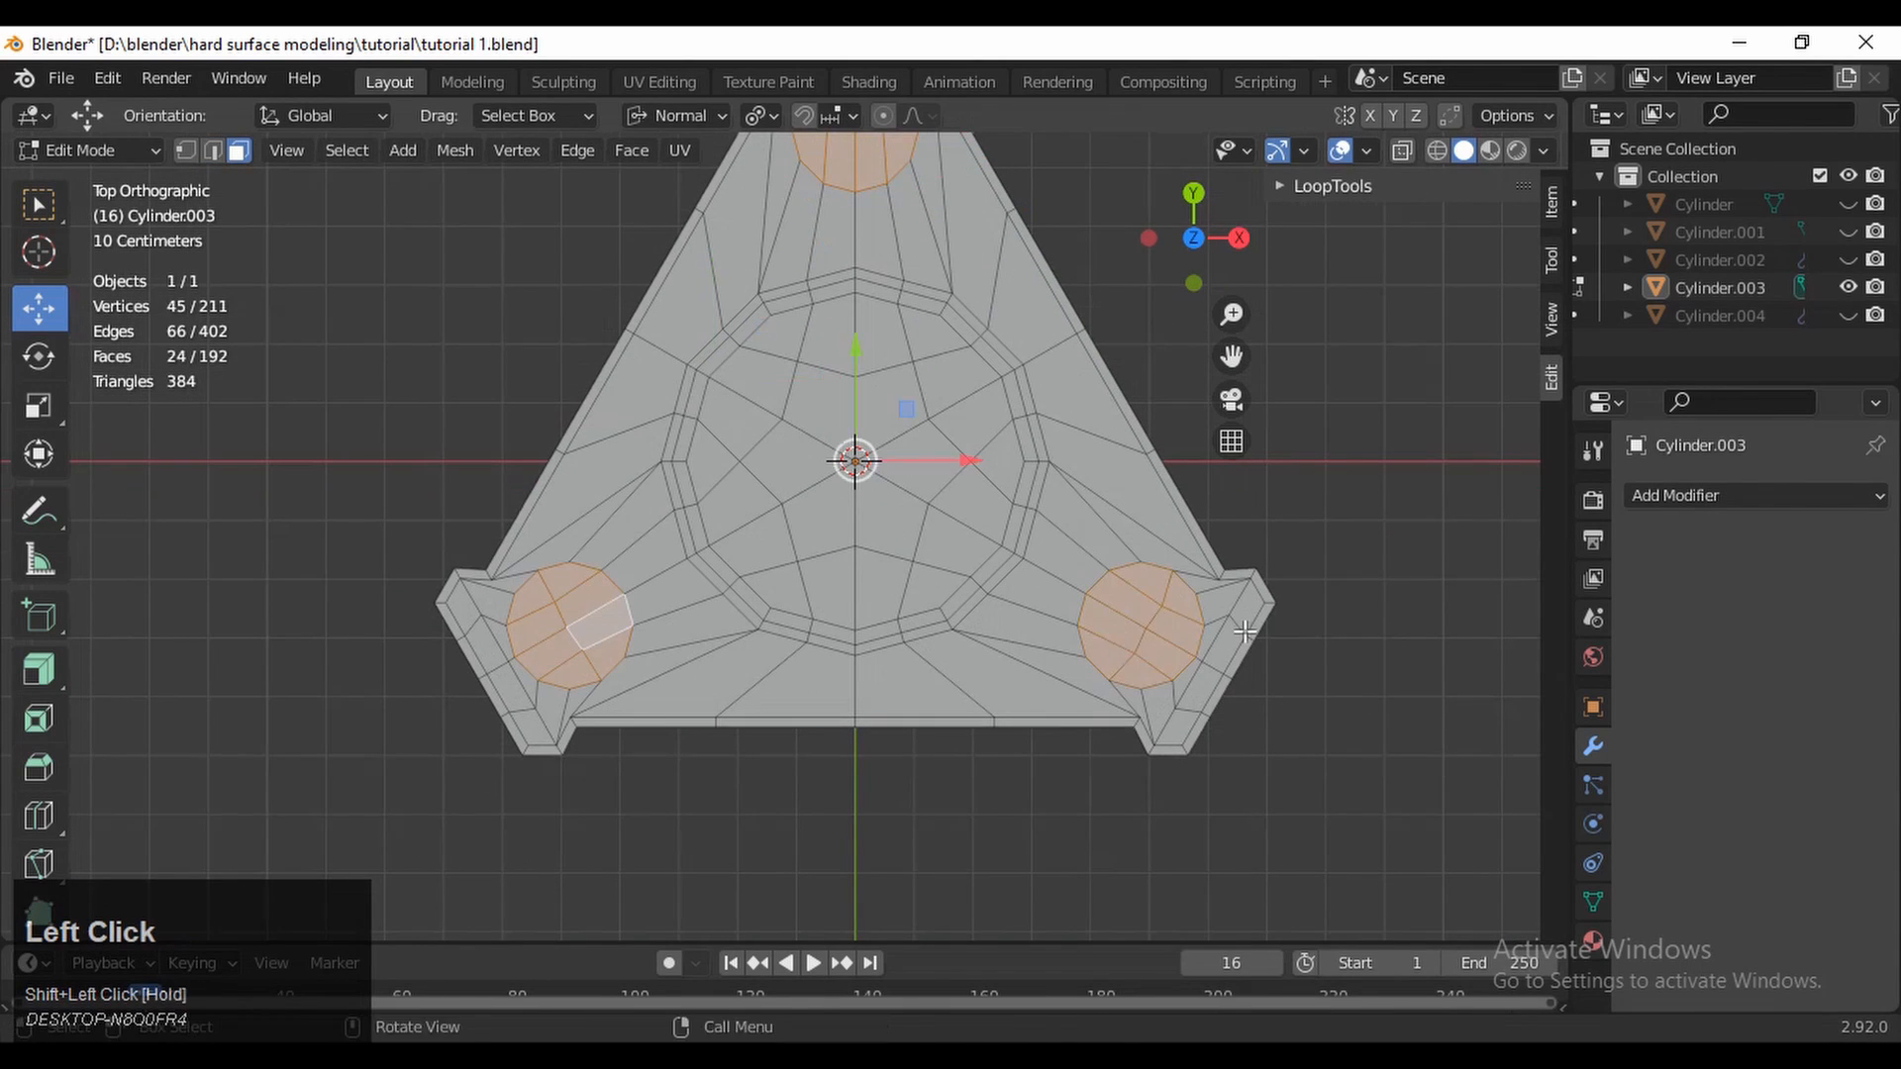
# Inset the selected circle faces slightly and even out the inset discs with the LoopTools Circle operation
pyautogui.press('i')
pyautogui.click(1400, 607)
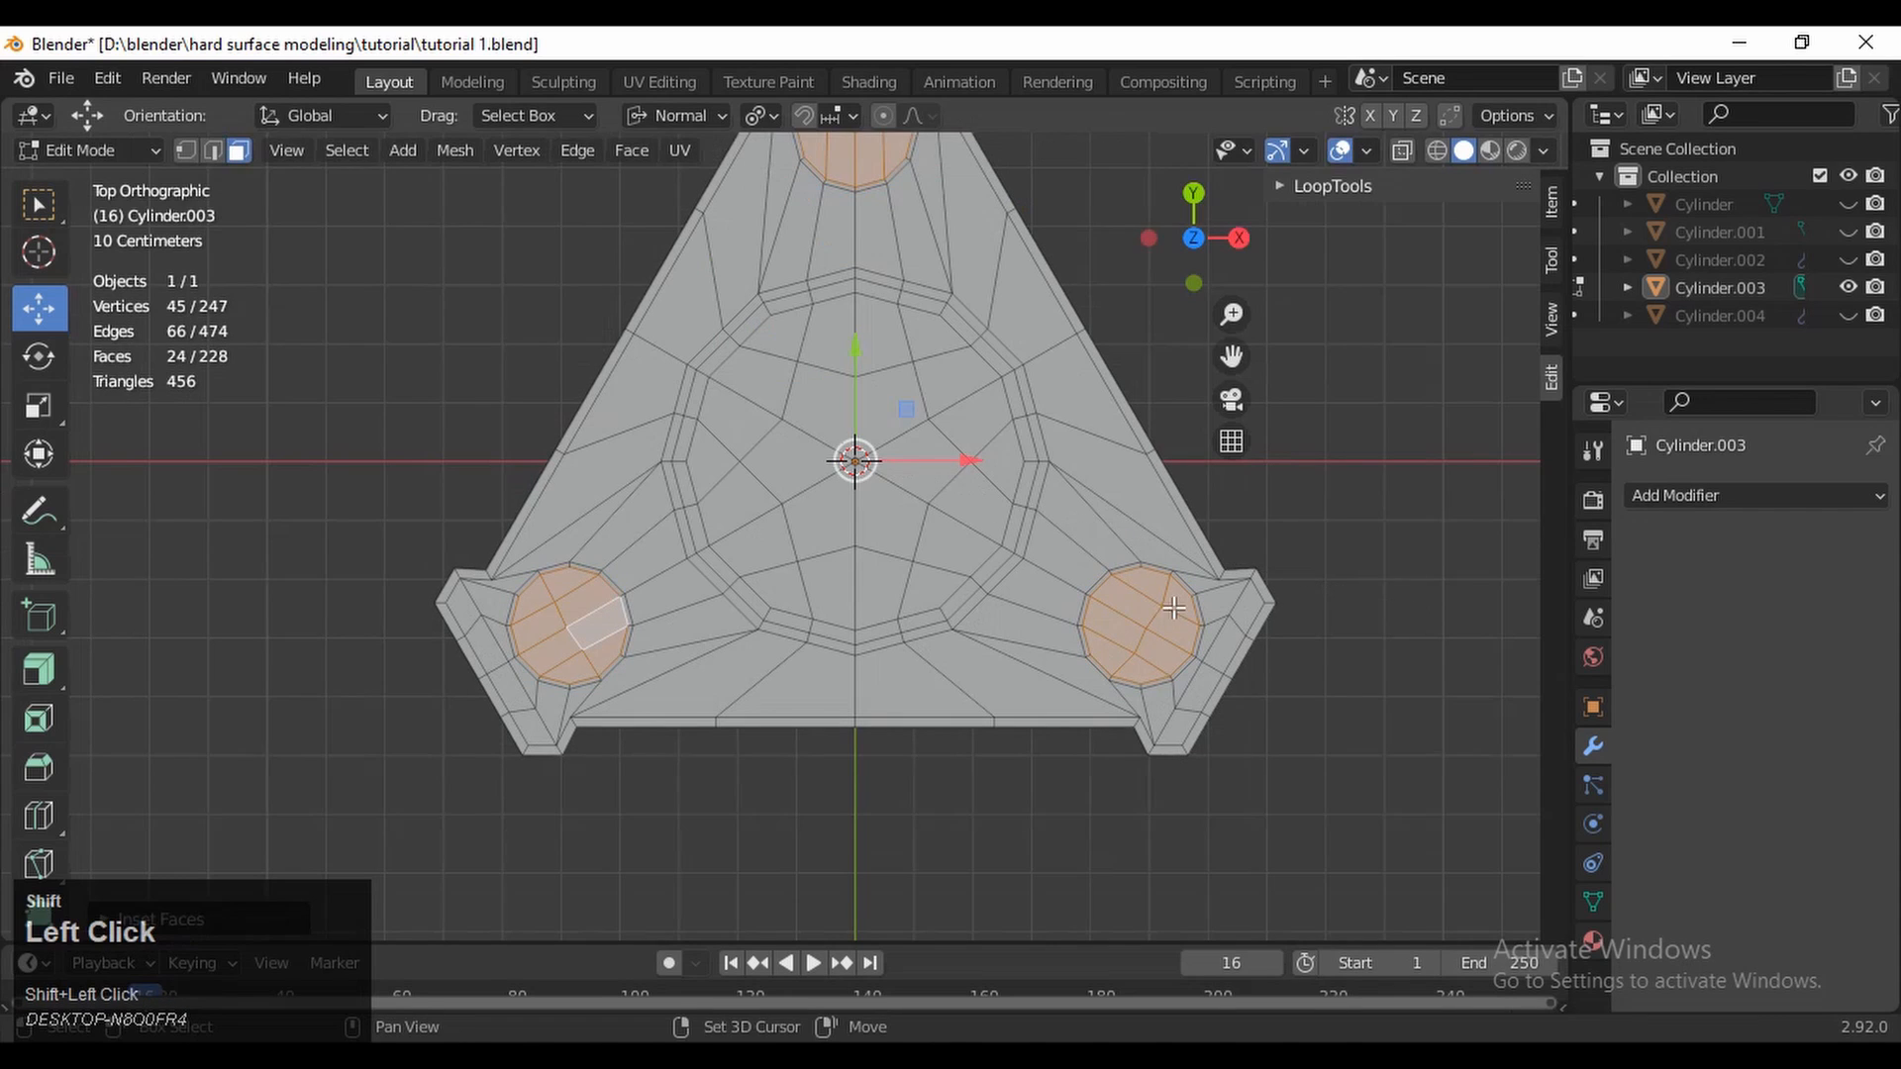
pyautogui.keyDown('shift'); pyautogui.moveTo(834, 348); pyautogui.dragTo(812, 447, button='middle'); pyautogui.keyUp('shift')
pyautogui.rightClick(811, 448)
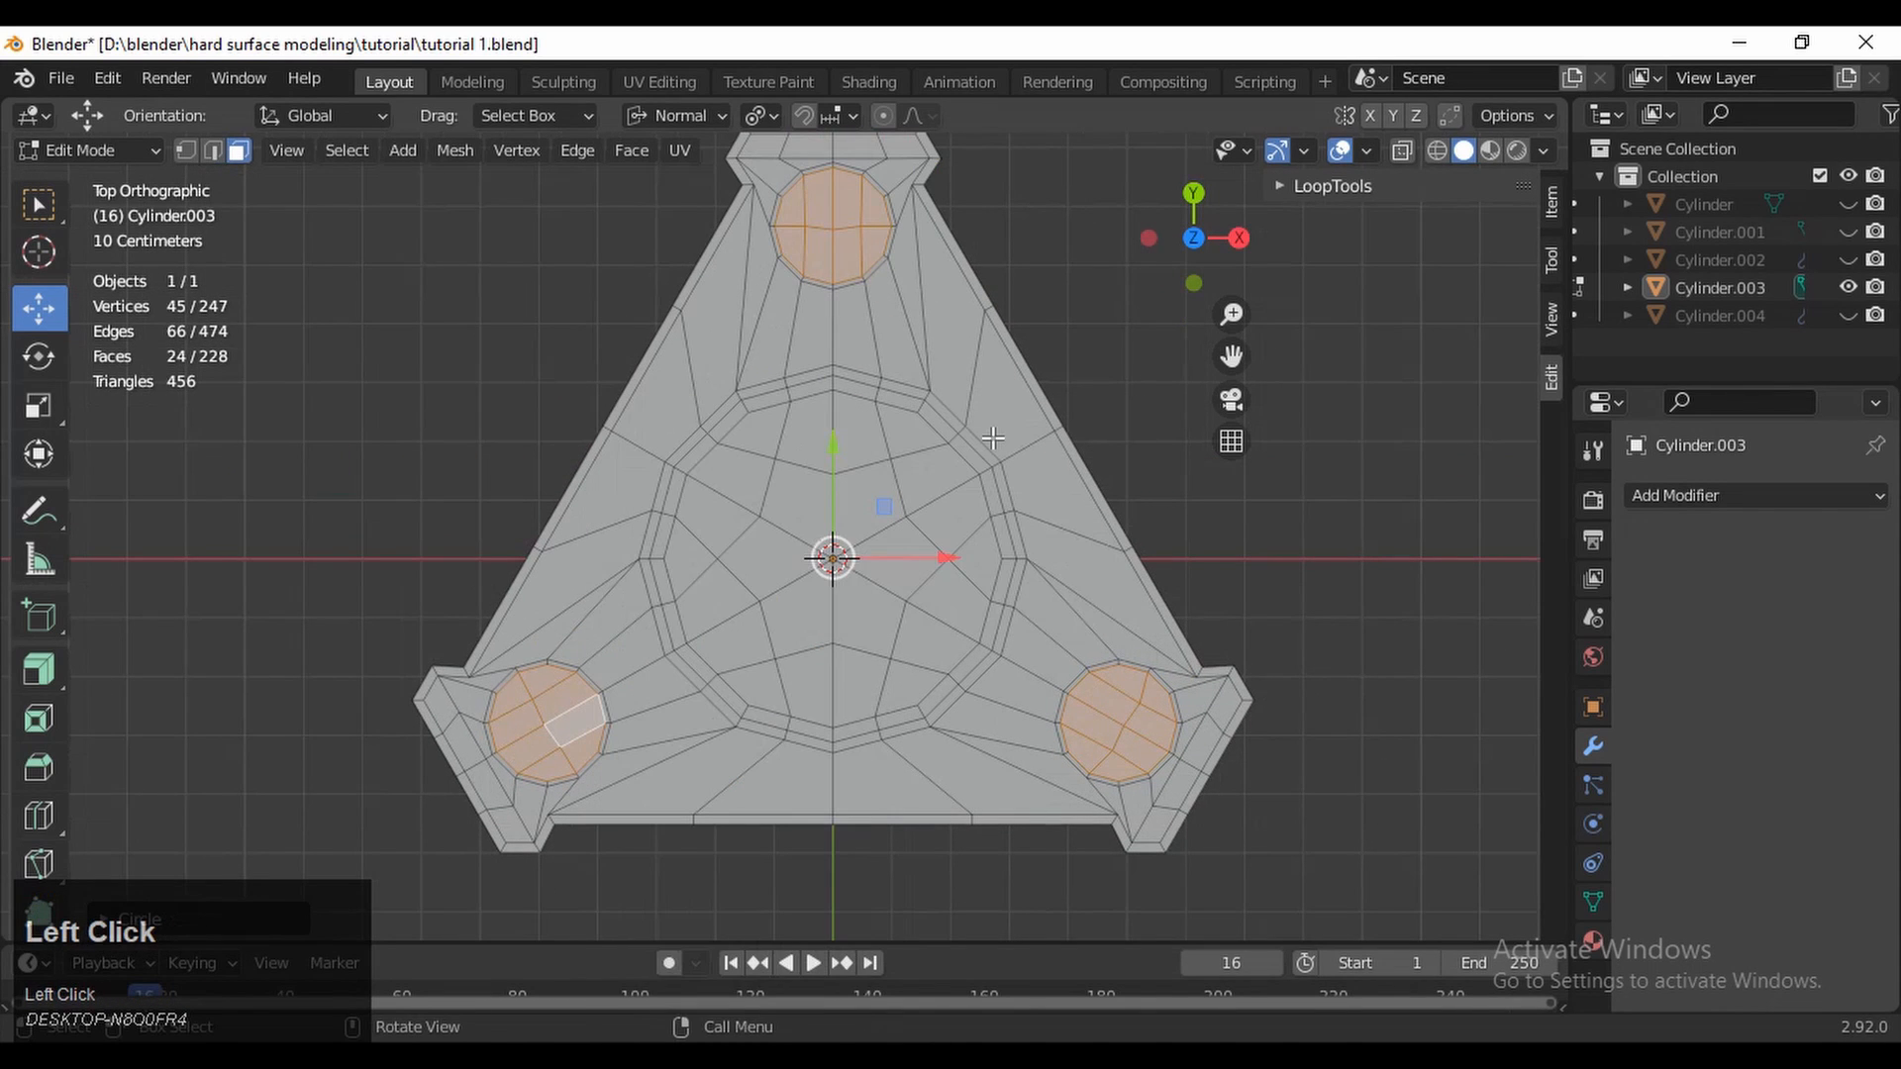
pyautogui.click(992, 443)
# Select the whole outermost edge ring around the central disc and slide it outward by a factor of about 0.56
pyautogui.keyDown('ctrl'); pyautogui.moveTo(748, 490); pyautogui.dragTo(755, 606, button='middle'); pyautogui.keyUp('ctrl')
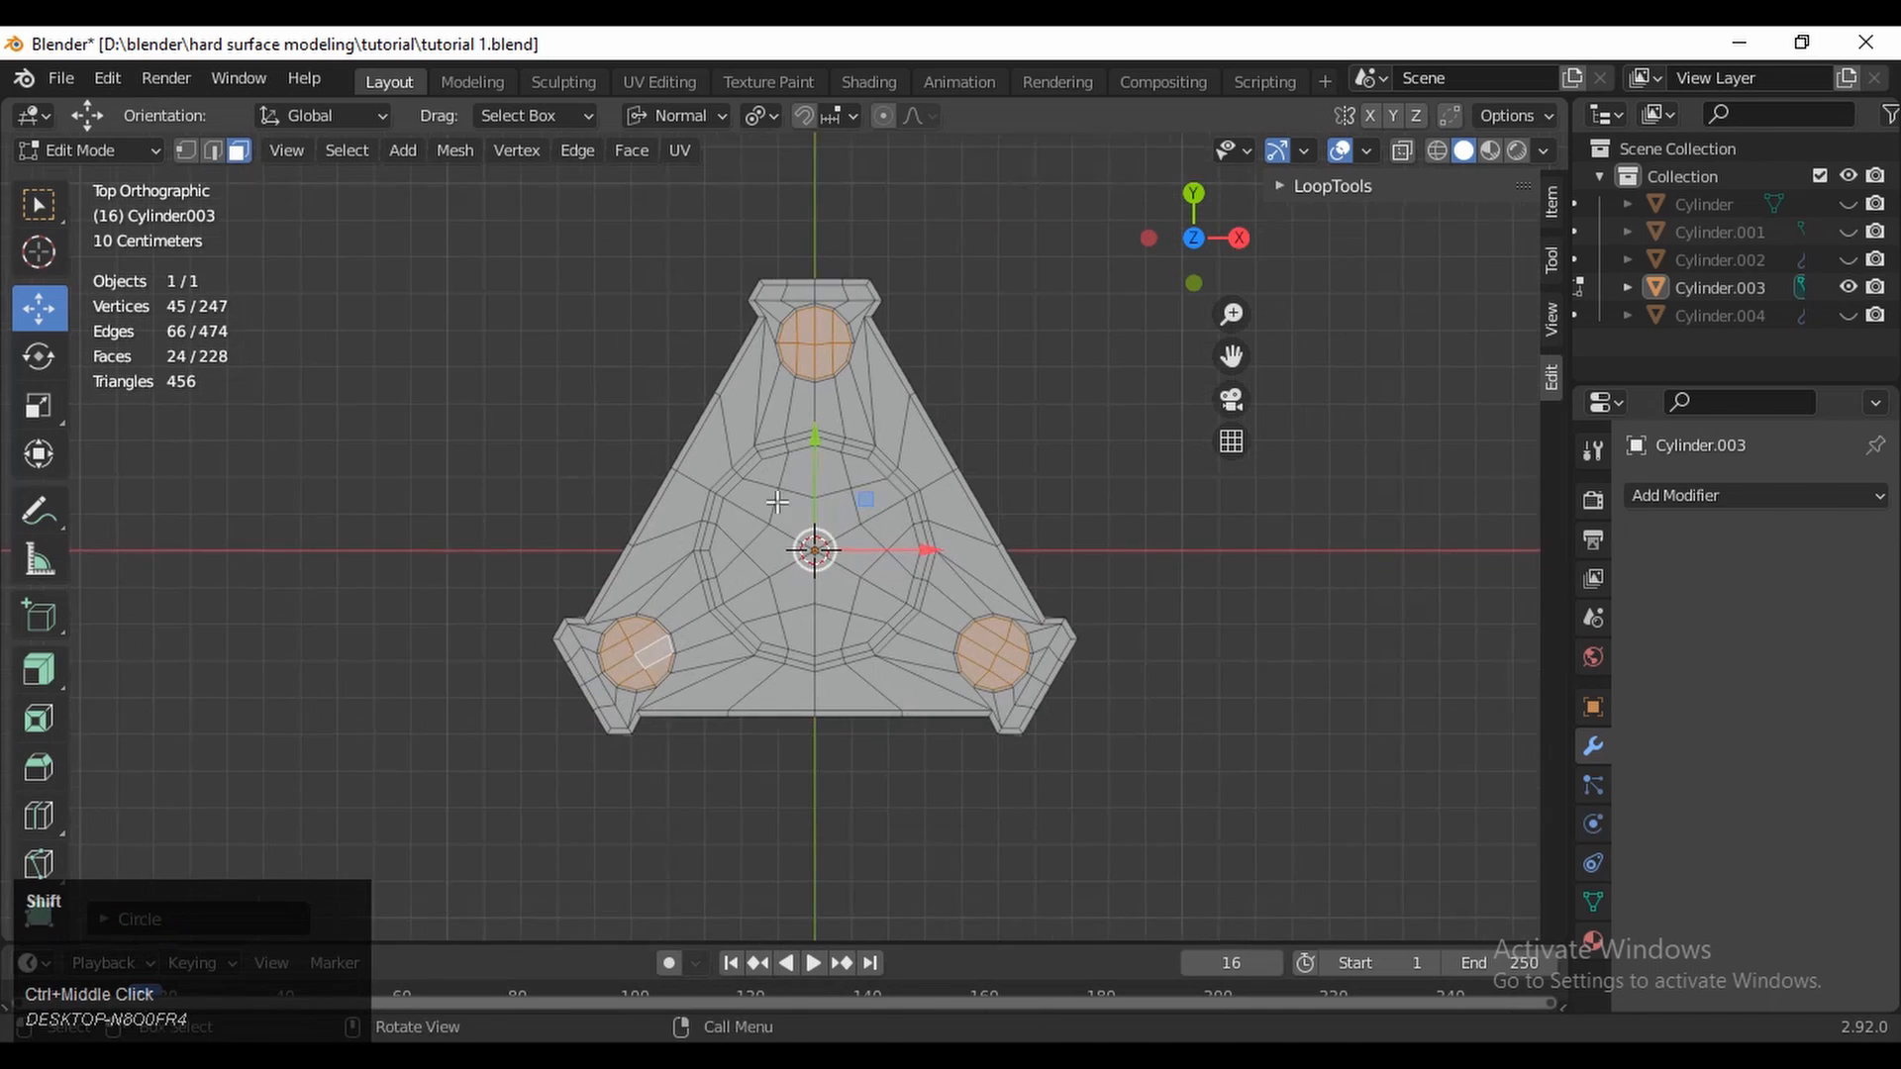
pyautogui.keyDown('shift'); pyautogui.moveTo(975, 306); pyautogui.dragTo(978, 421, button='middle'); pyautogui.keyUp('shift')
pyautogui.click(975, 423)
pyautogui.keyDown('ctrl'); pyautogui.moveTo(778, 435); pyautogui.dragTo(782, 346, button='middle'); pyautogui.keyUp('ctrl')
pyautogui.press('2')
pyautogui.keyDown('alt'); pyautogui.click(785, 677); pyautogui.keyUp('alt')
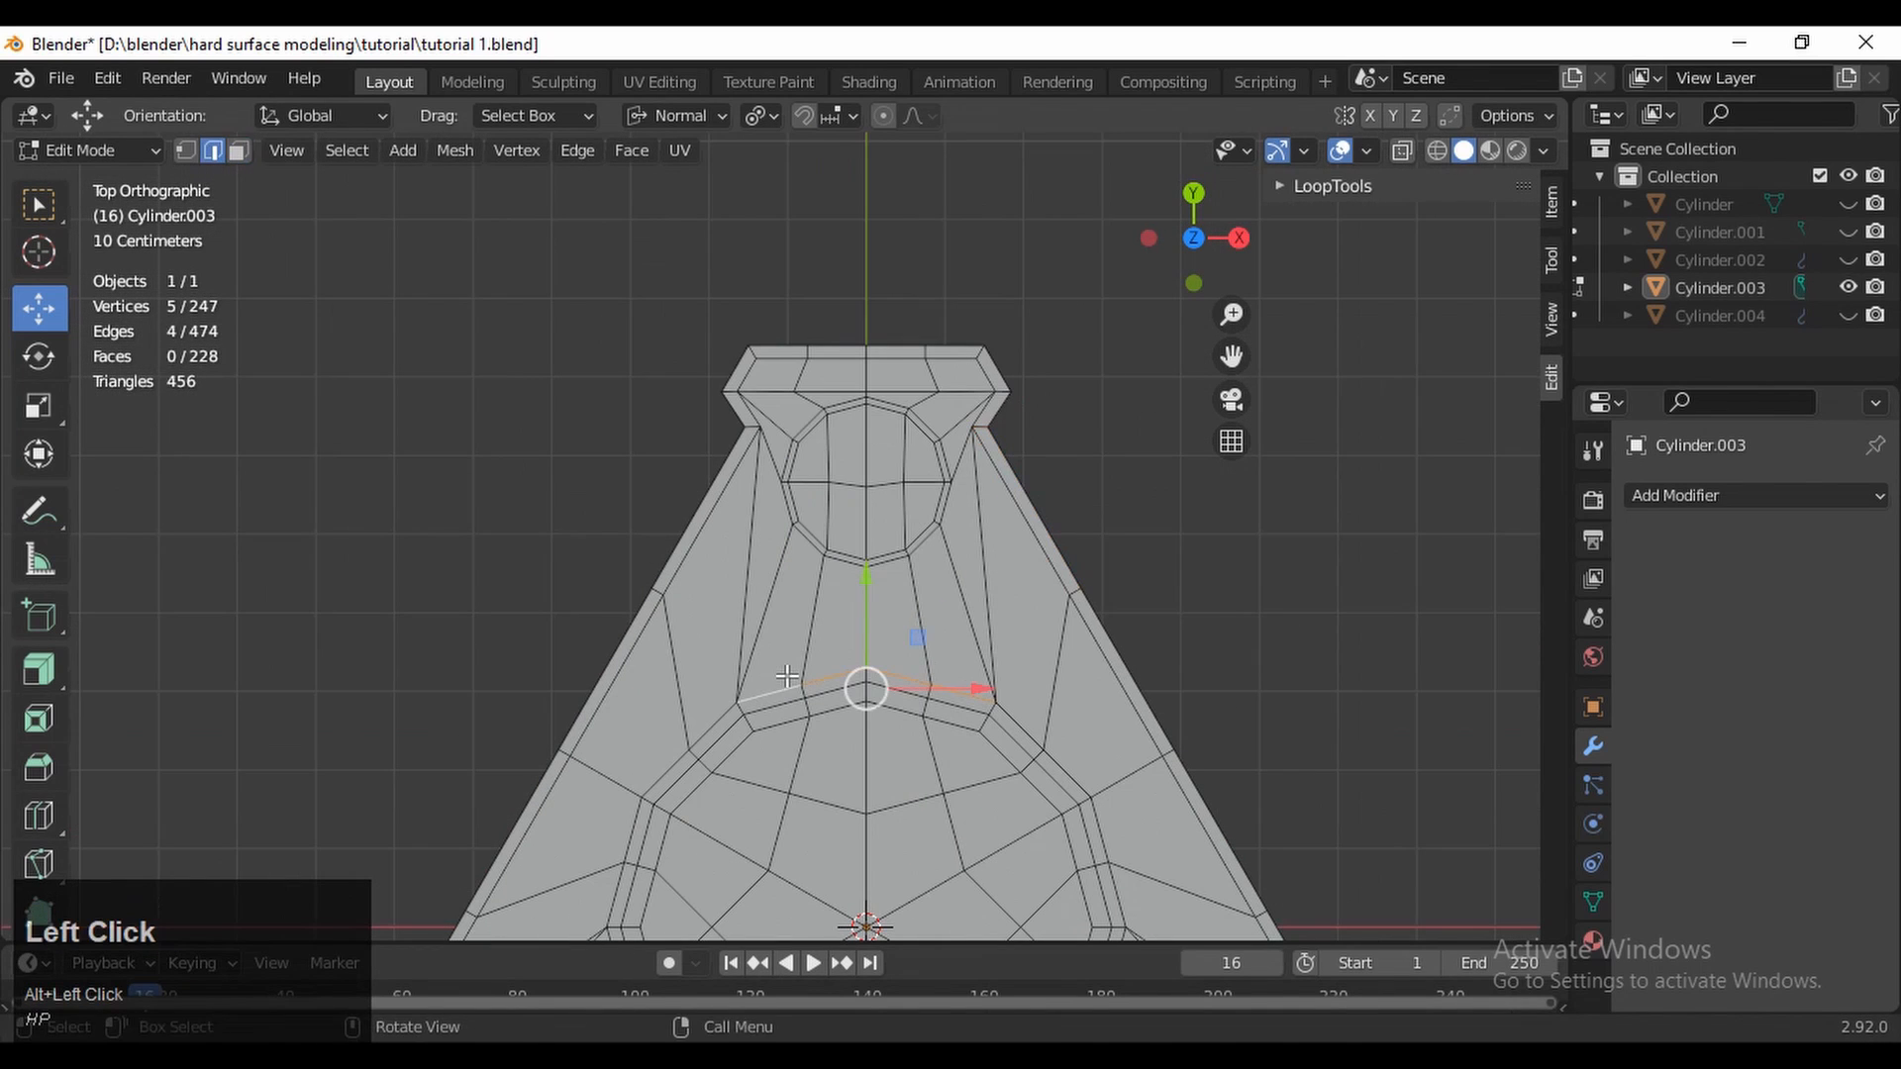
pyautogui.keyDown('alt'); pyautogui.keyDown('shift'); pyautogui.click(720, 724); pyautogui.keyUp('shift'); pyautogui.keyUp('alt')
pyautogui.keyDown('shift'); pyautogui.moveTo(857, 725); pyautogui.dragTo(906, 448, button='middle'); pyautogui.keyUp('shift')
pyautogui.keyDown('alt'); pyautogui.keyDown('shift'); pyautogui.click(668, 695); pyautogui.keyUp('shift'); pyautogui.keyUp('alt')
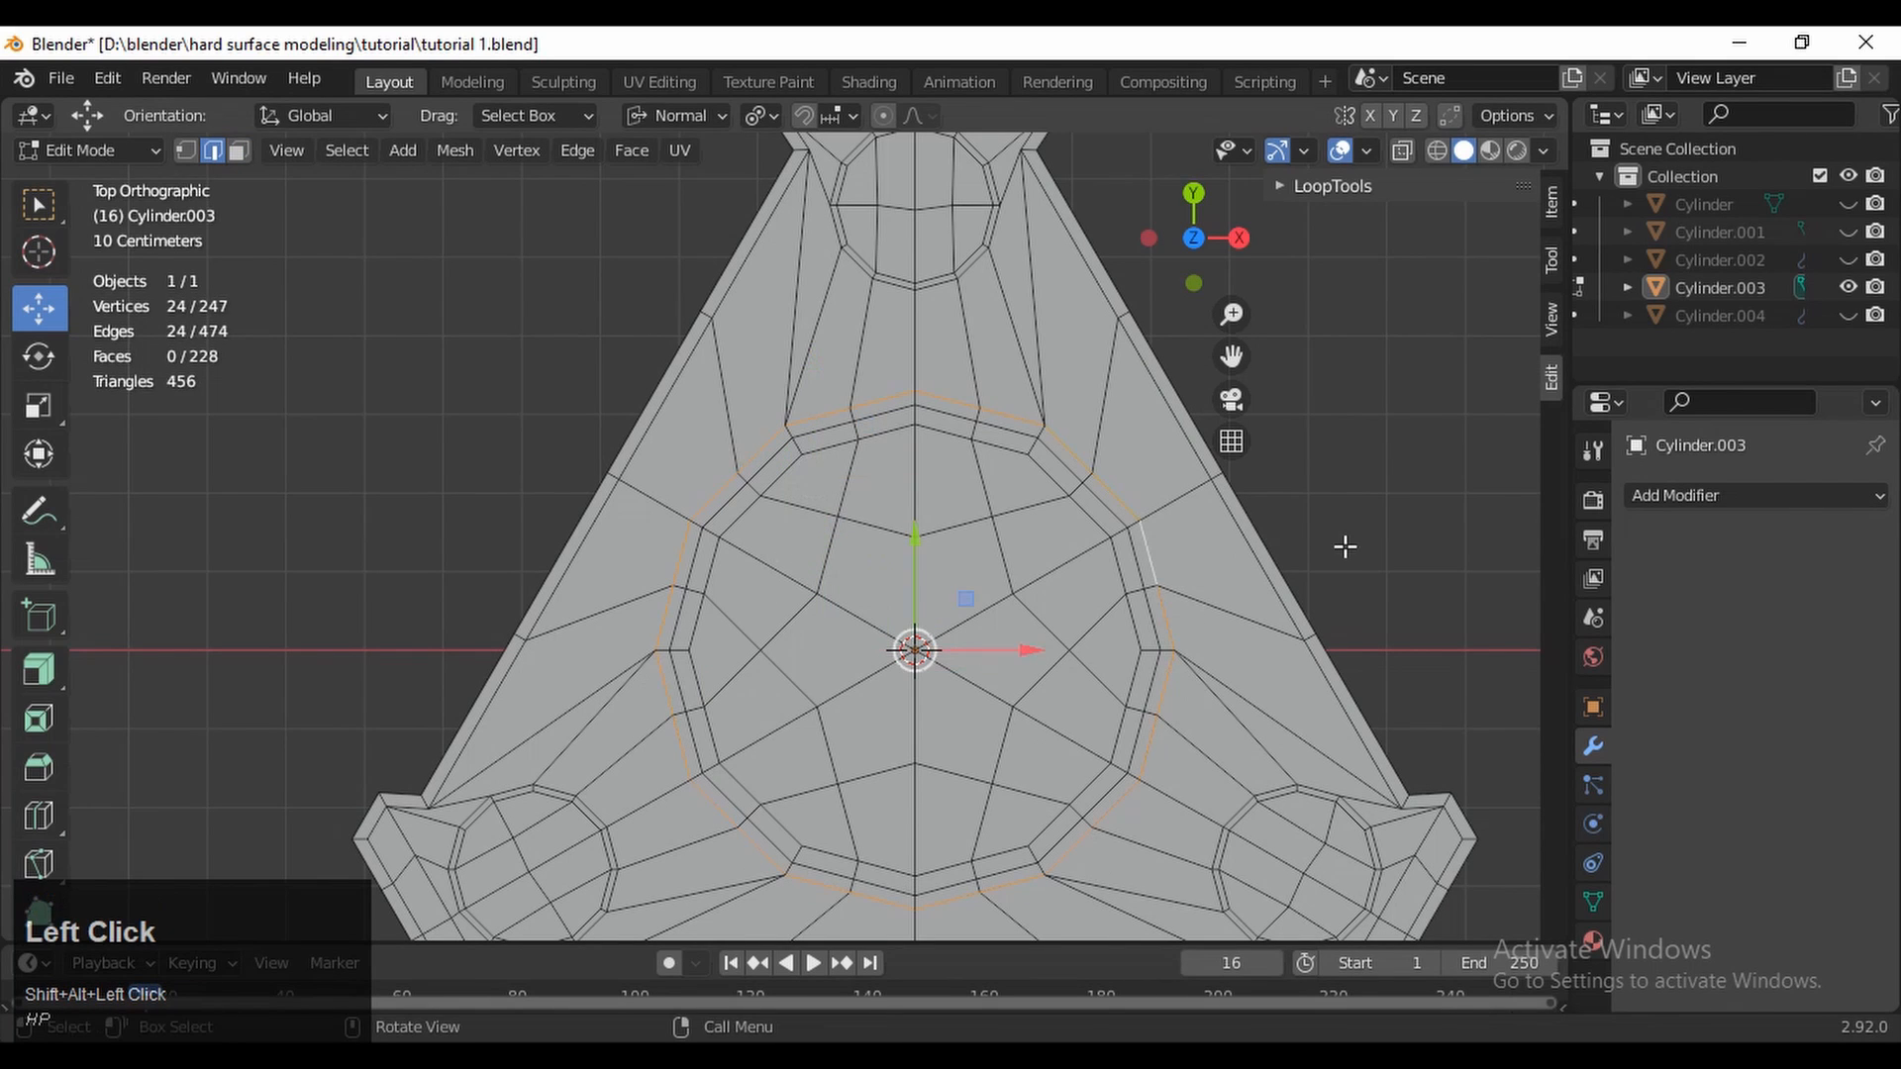
pyautogui.press('g')
pyautogui.press('g')
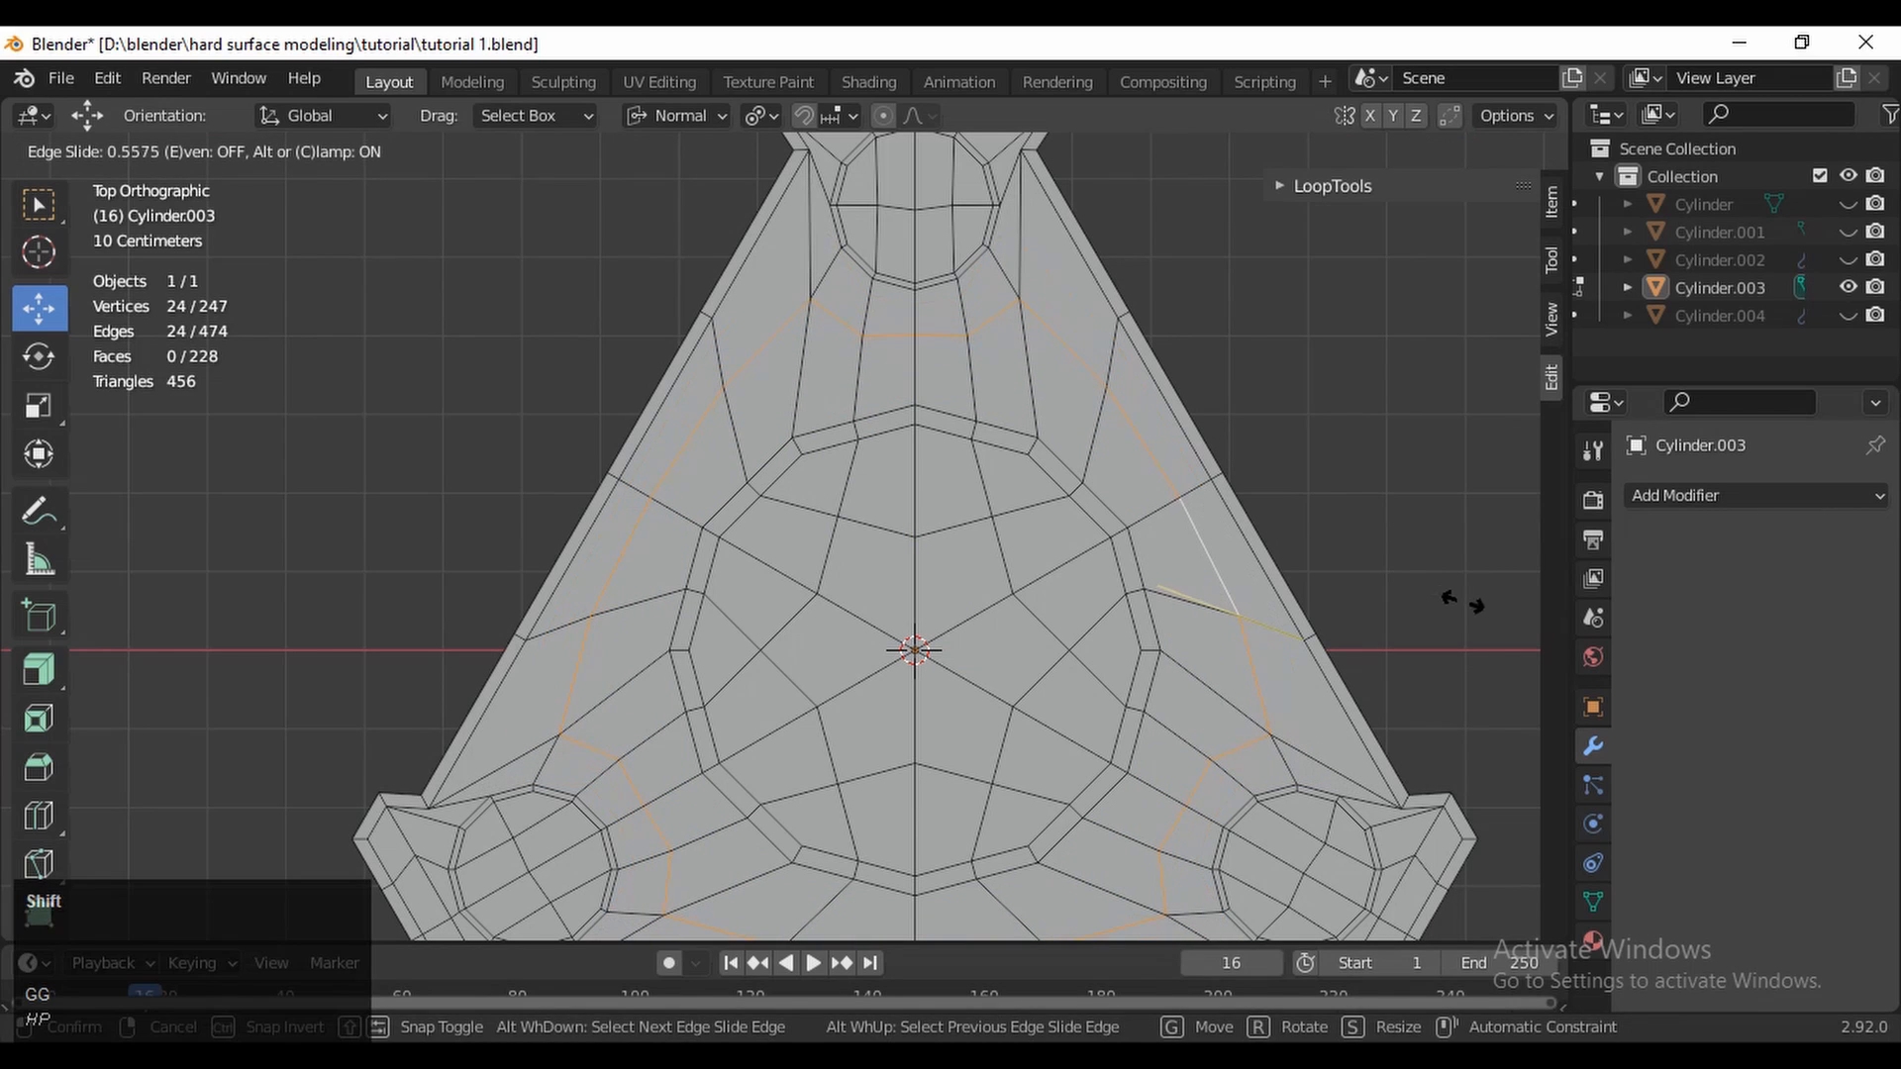
pyautogui.click(1456, 600)
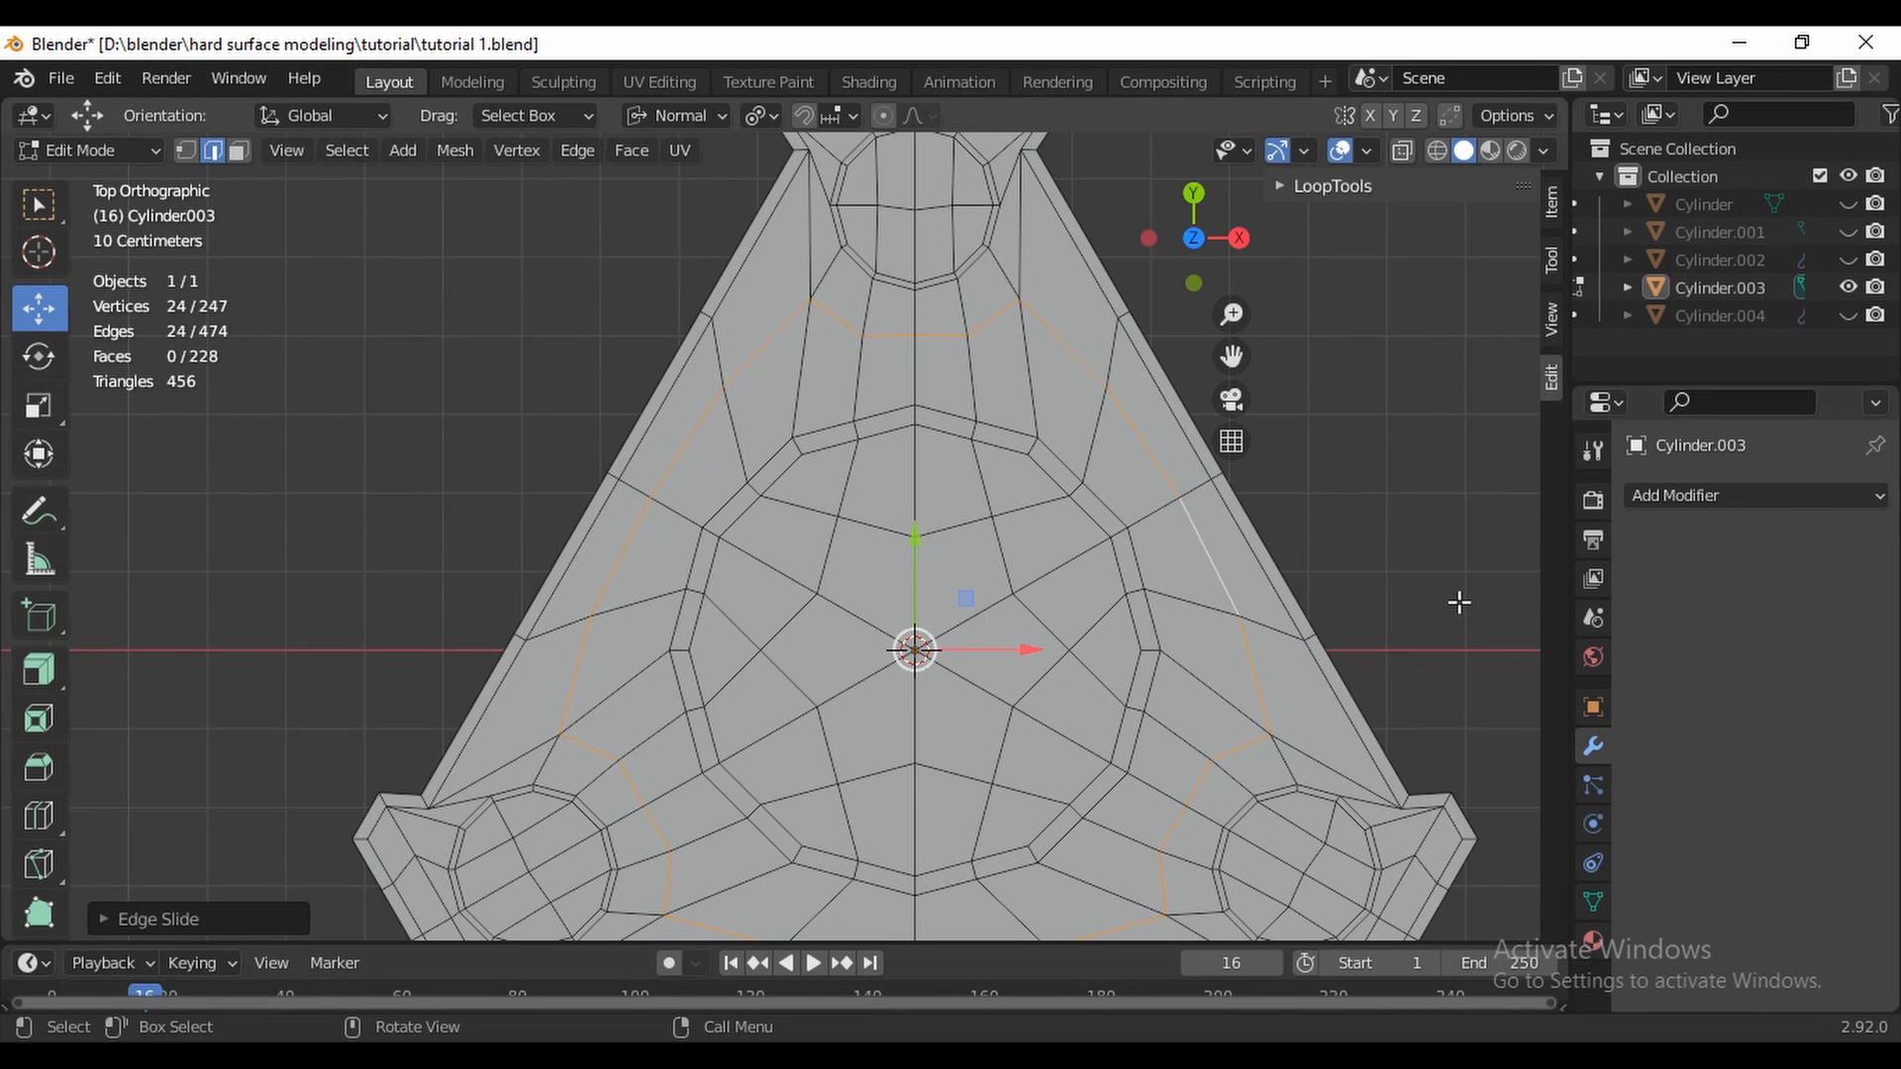
# Select only the four-face top-surface patches on both sides of the upper arm, leaving out the plate's border faces
pyautogui.press('3')
pyautogui.moveTo(761, 309); pyautogui.dragTo(702, 416)
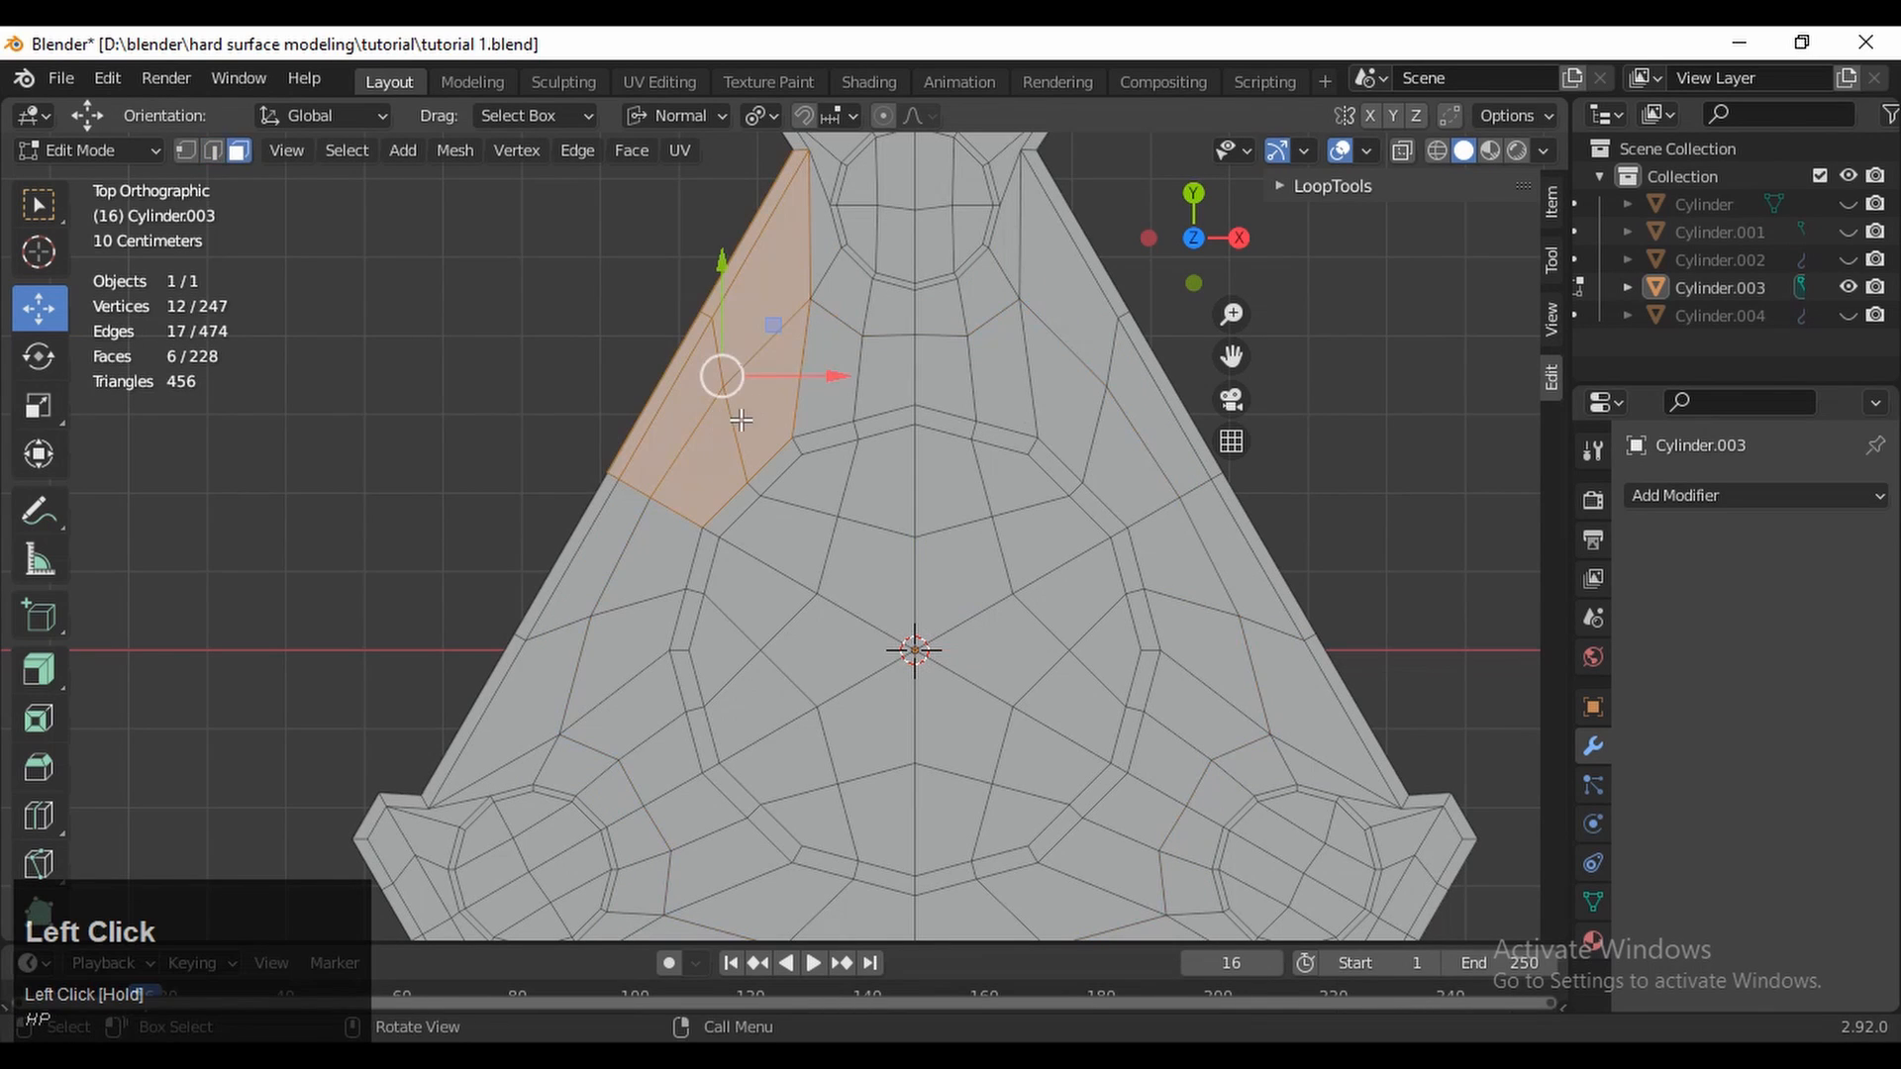
pyautogui.press('c')
pyautogui.moveTo(787, 341); pyautogui.dragTo(728, 398)
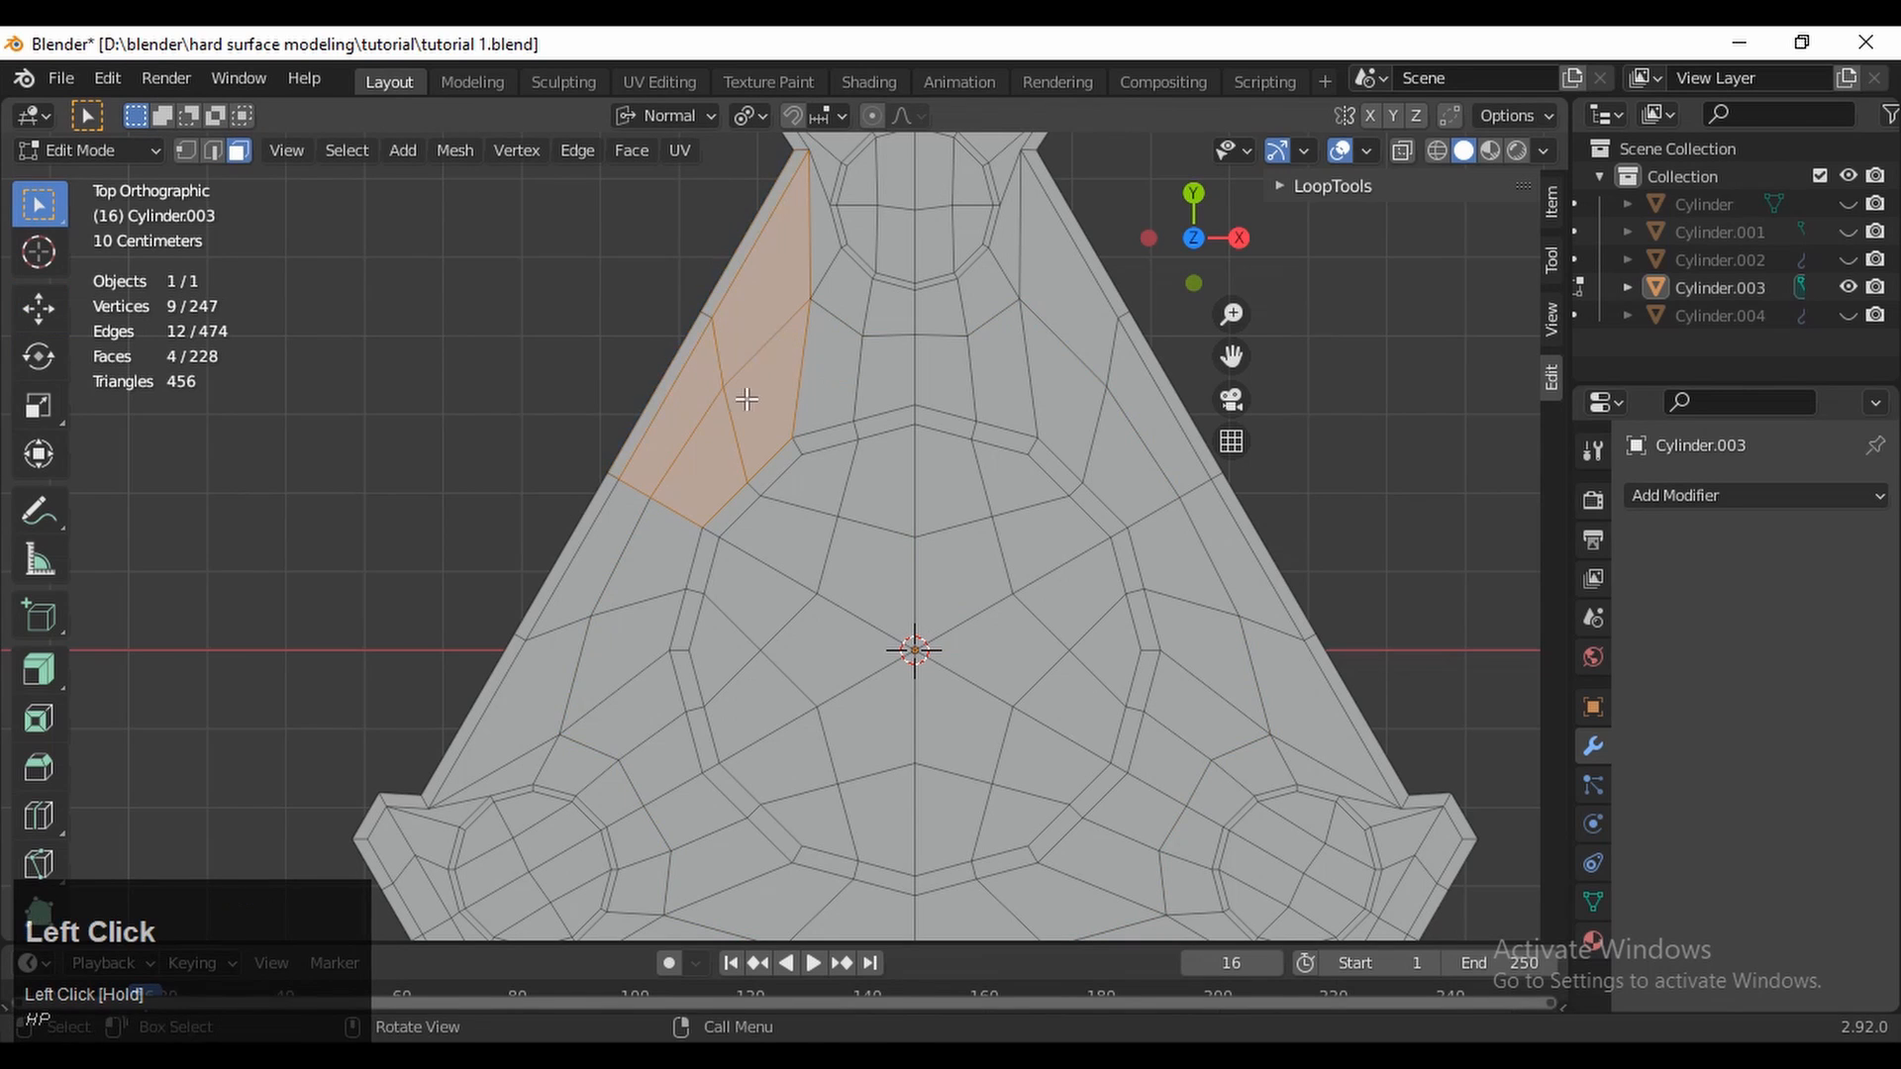
pyautogui.keyDown('shift'); pyautogui.moveTo(1103, 338); pyautogui.dragTo(1095, 423); pyautogui.keyUp('shift')
pyautogui.keyDown('shift'); pyautogui.moveTo(1143, 582); pyautogui.dragTo(1096, 544, button='middle'); pyautogui.keyUp('shift')
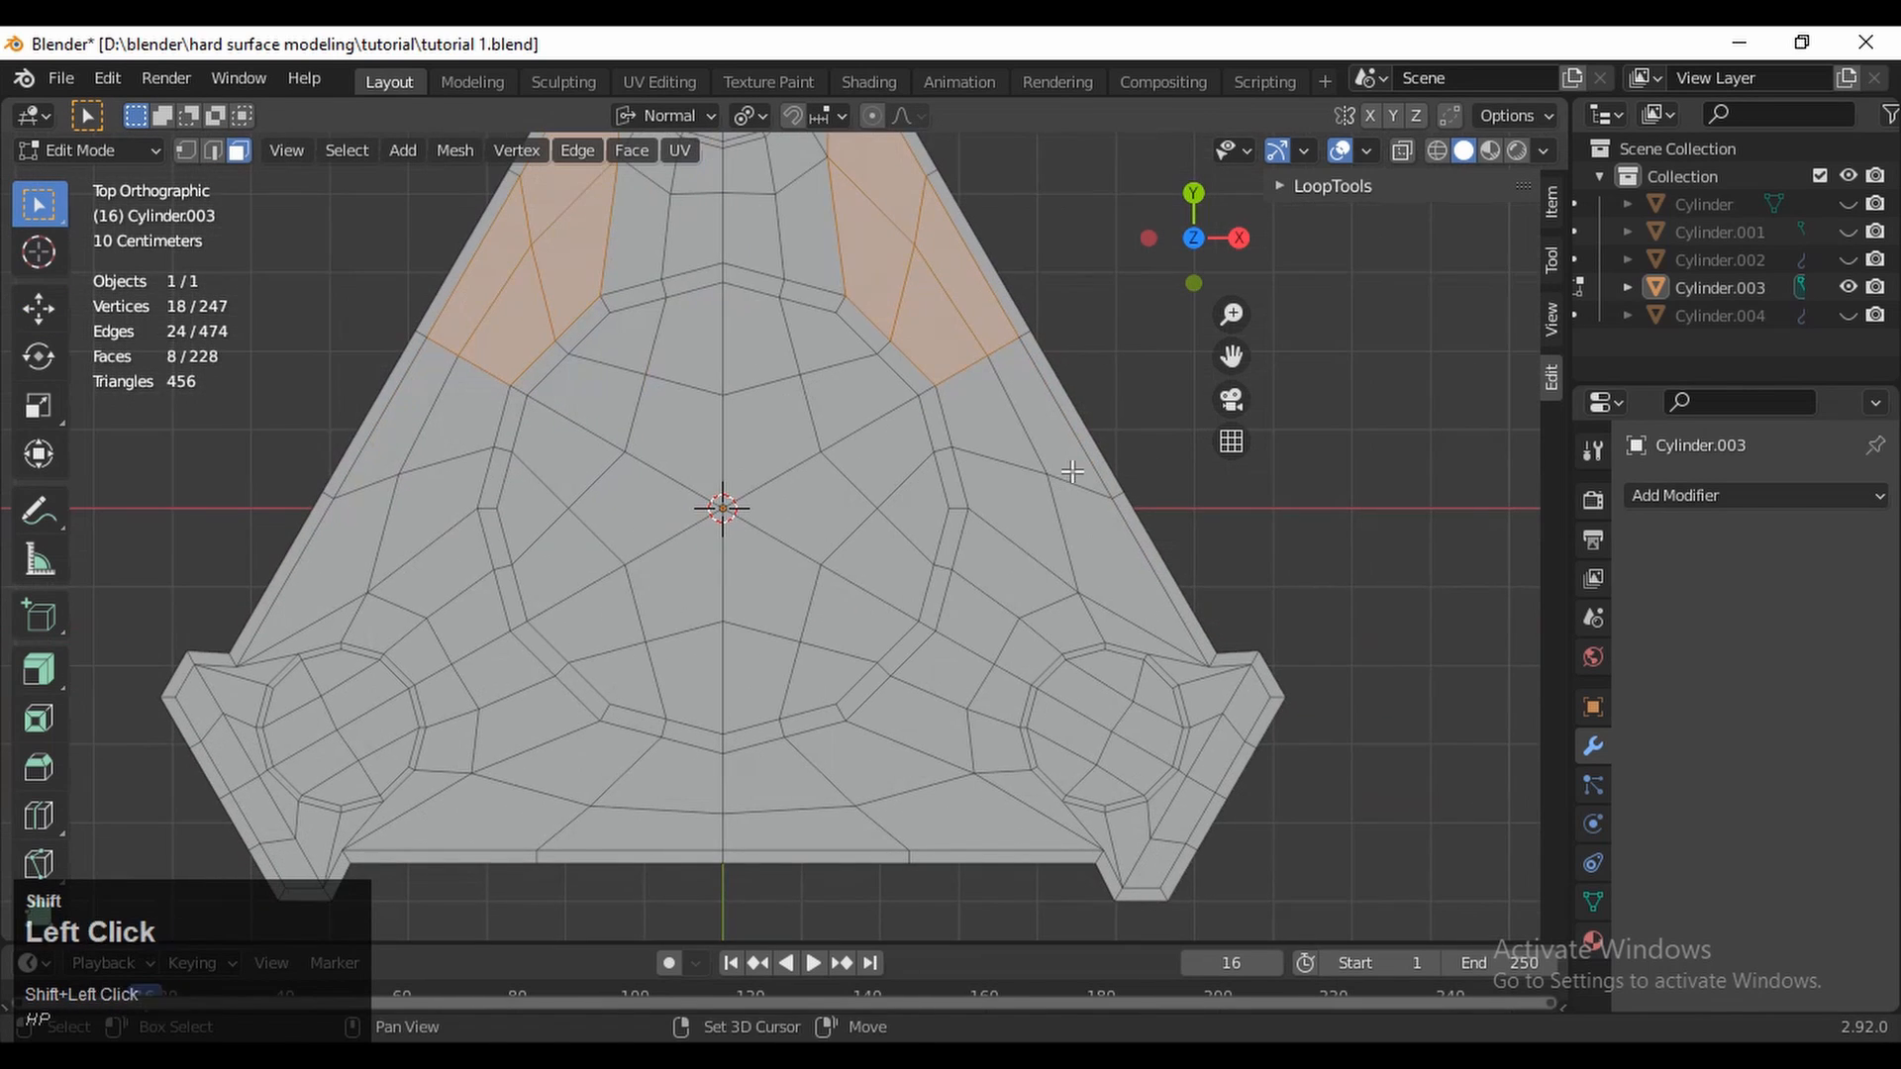
pyautogui.hotkey('ctrl', 'z')
pyautogui.keyDown('shift'); pyautogui.moveTo(629, 661); pyautogui.dragTo(727, 572, button='middle'); pyautogui.keyUp('shift')
pyautogui.keyDown('shift'); pyautogui.moveTo(694, 712); pyautogui.dragTo(703, 737); pyautogui.keyUp('shift')
pyautogui.keyDown('shift'); pyautogui.moveTo(990, 654); pyautogui.dragTo(1006, 721, button='middle'); pyautogui.keyUp('shift')
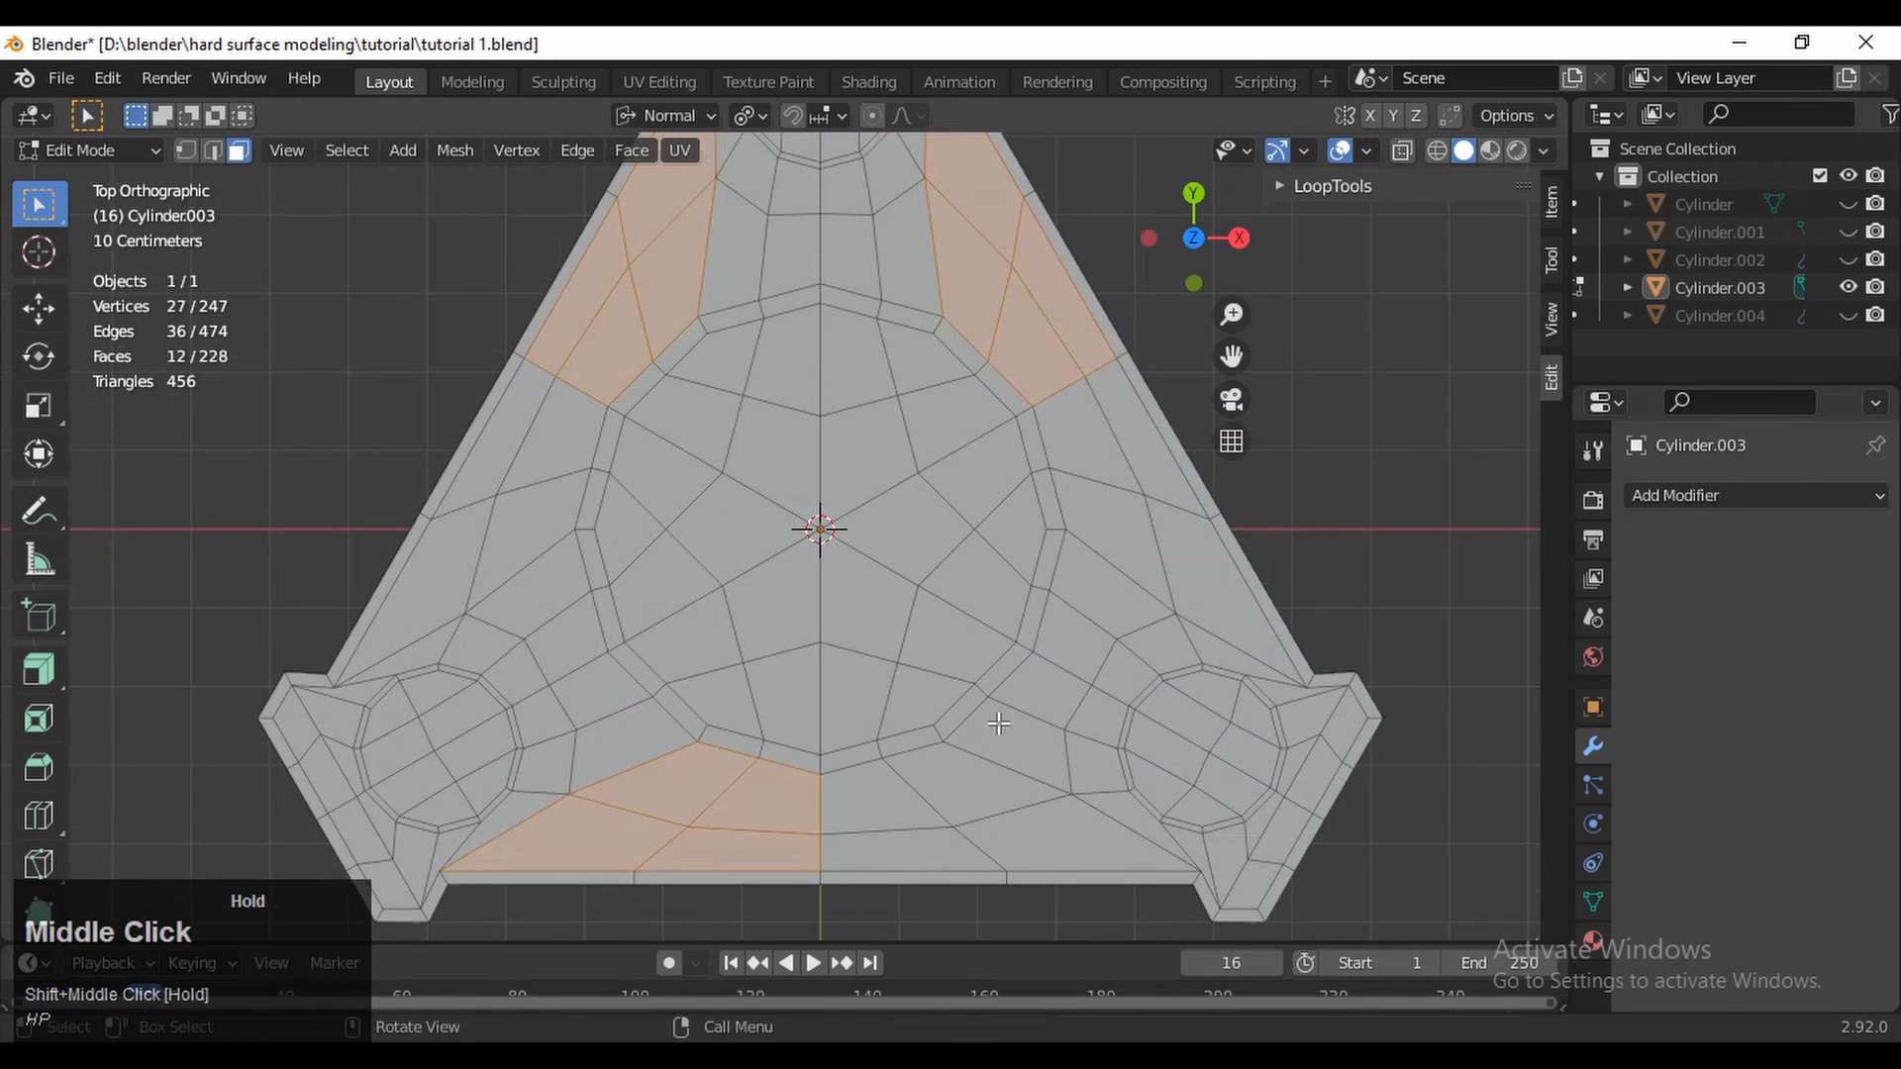
pyautogui.hotkey('ctrl', 'z')
# Inset the two selected patches beside the upper arm with a thickness of 0.01 m
pyautogui.keyDown('shift'); pyautogui.moveTo(1122, 602); pyautogui.dragTo(1040, 632, button='middle'); pyautogui.keyUp('shift')
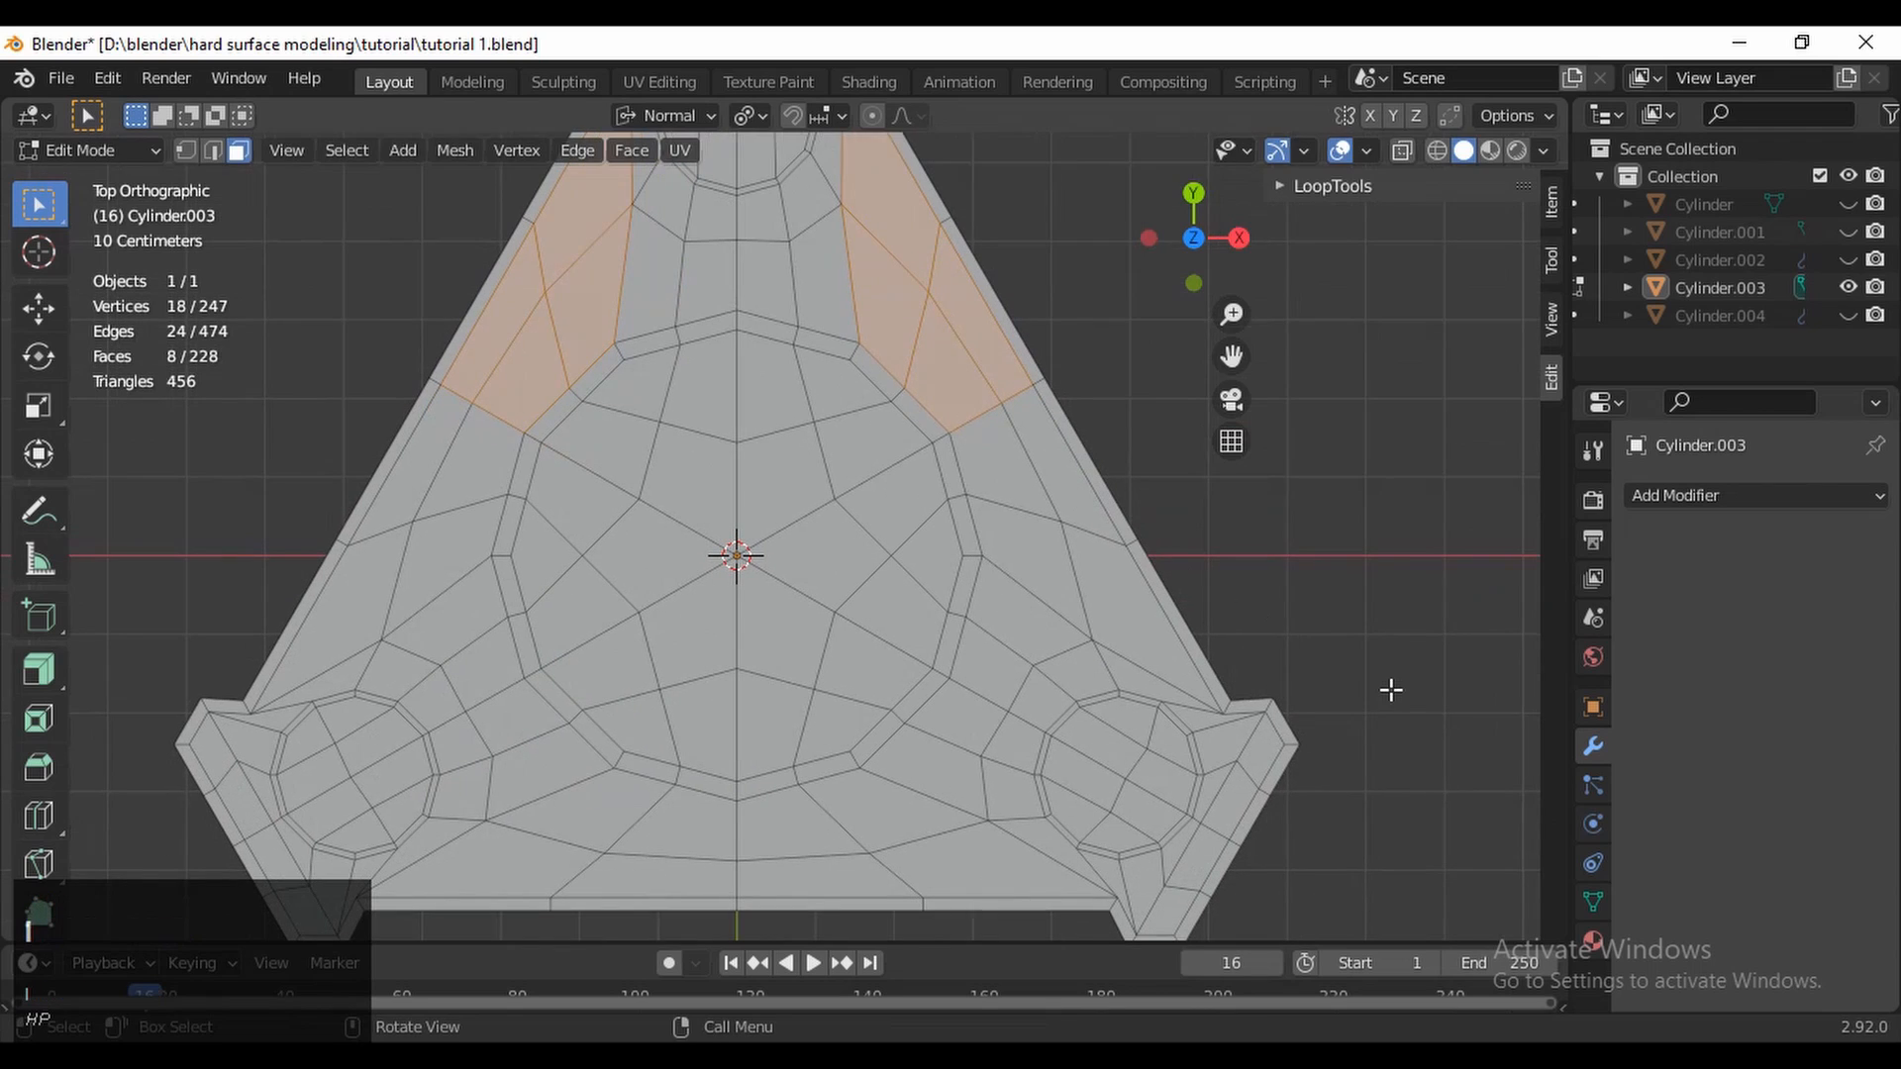
pyautogui.press('i')
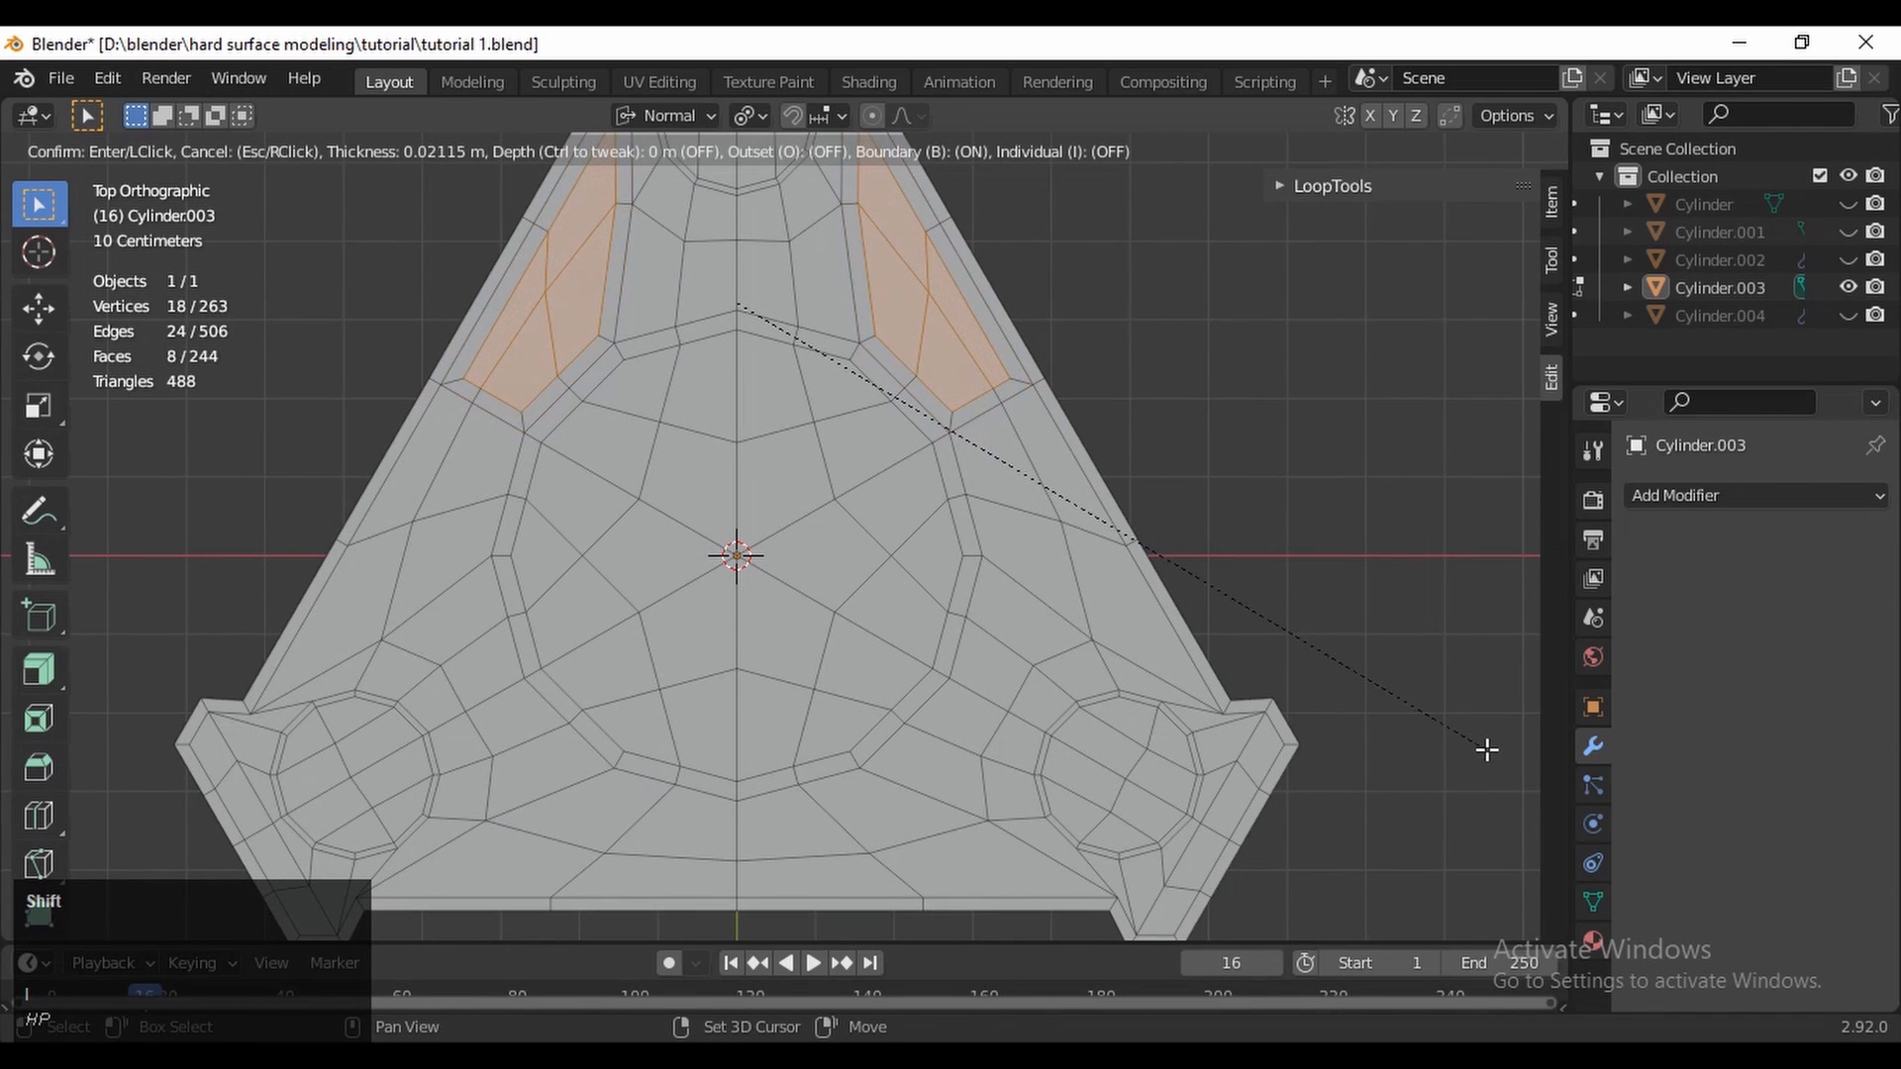
pyautogui.click(1536, 776)
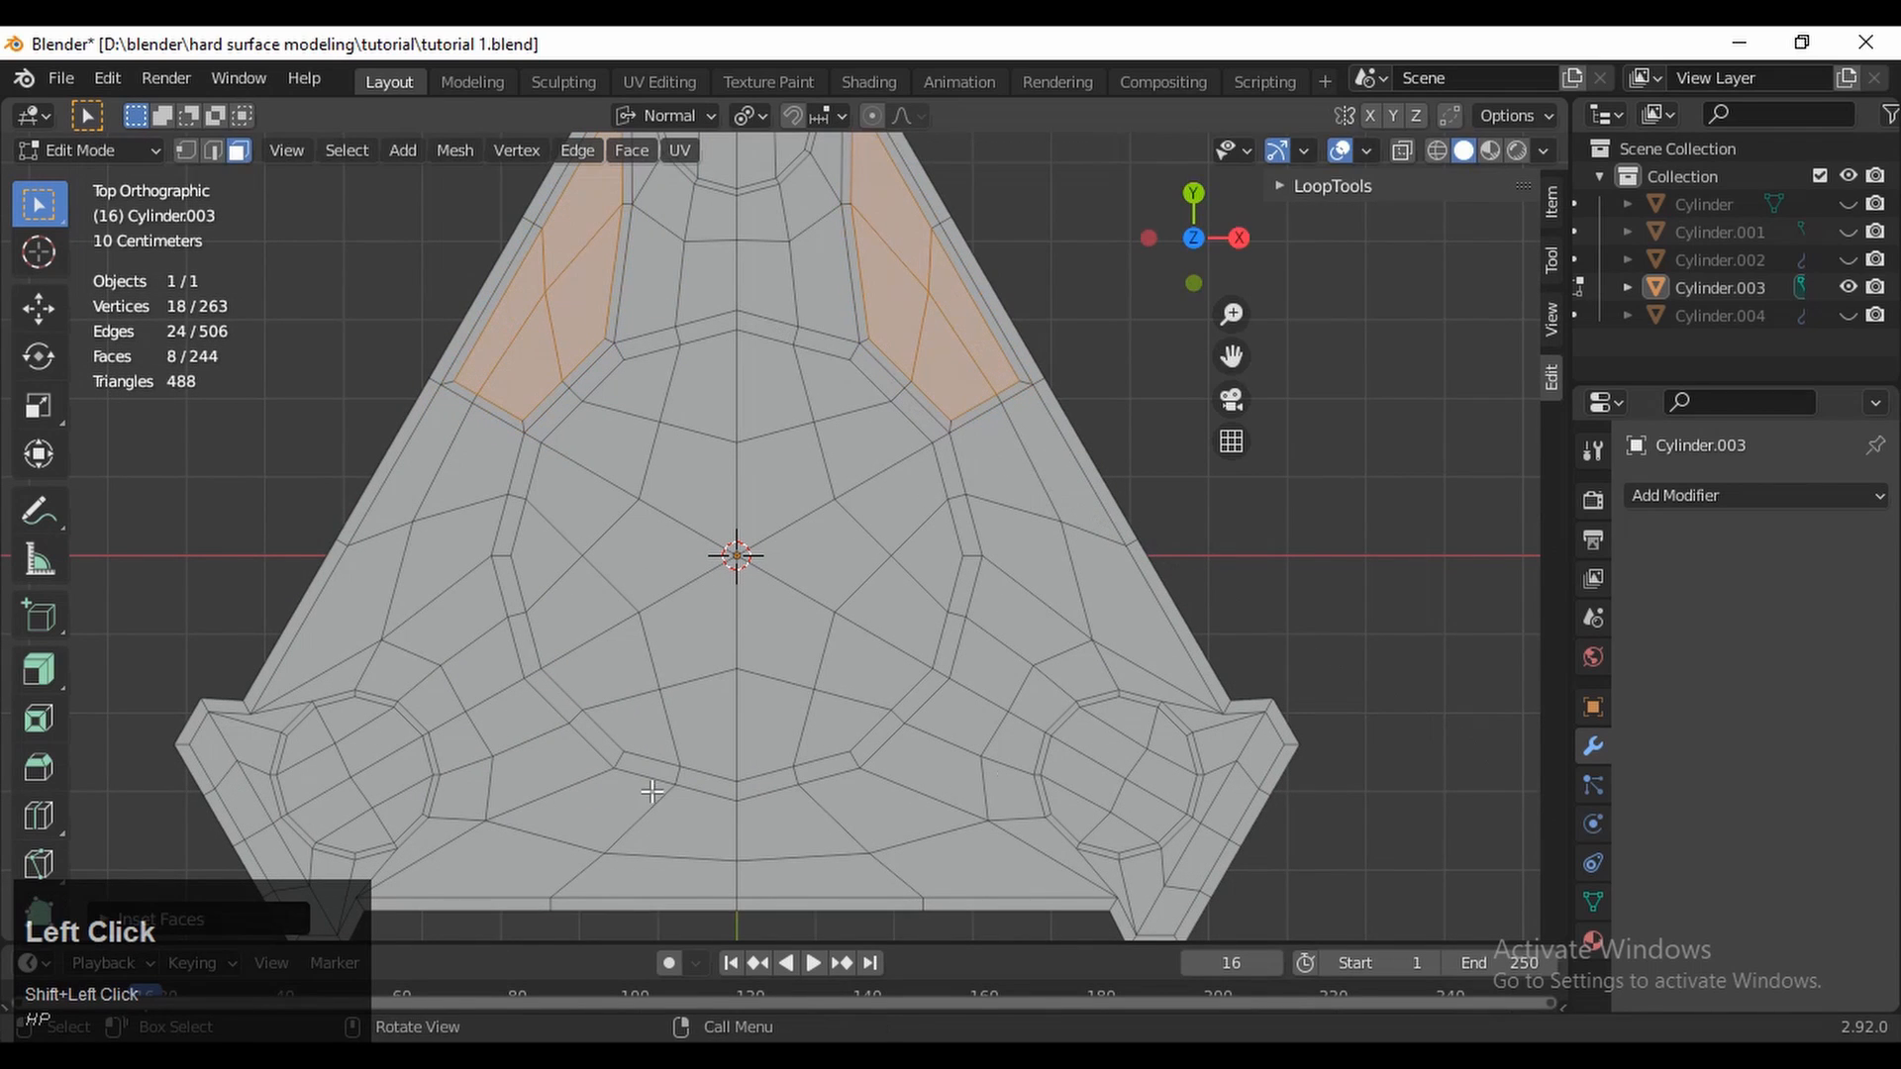
pyautogui.click(116, 919)
pyautogui.click(415, 750)
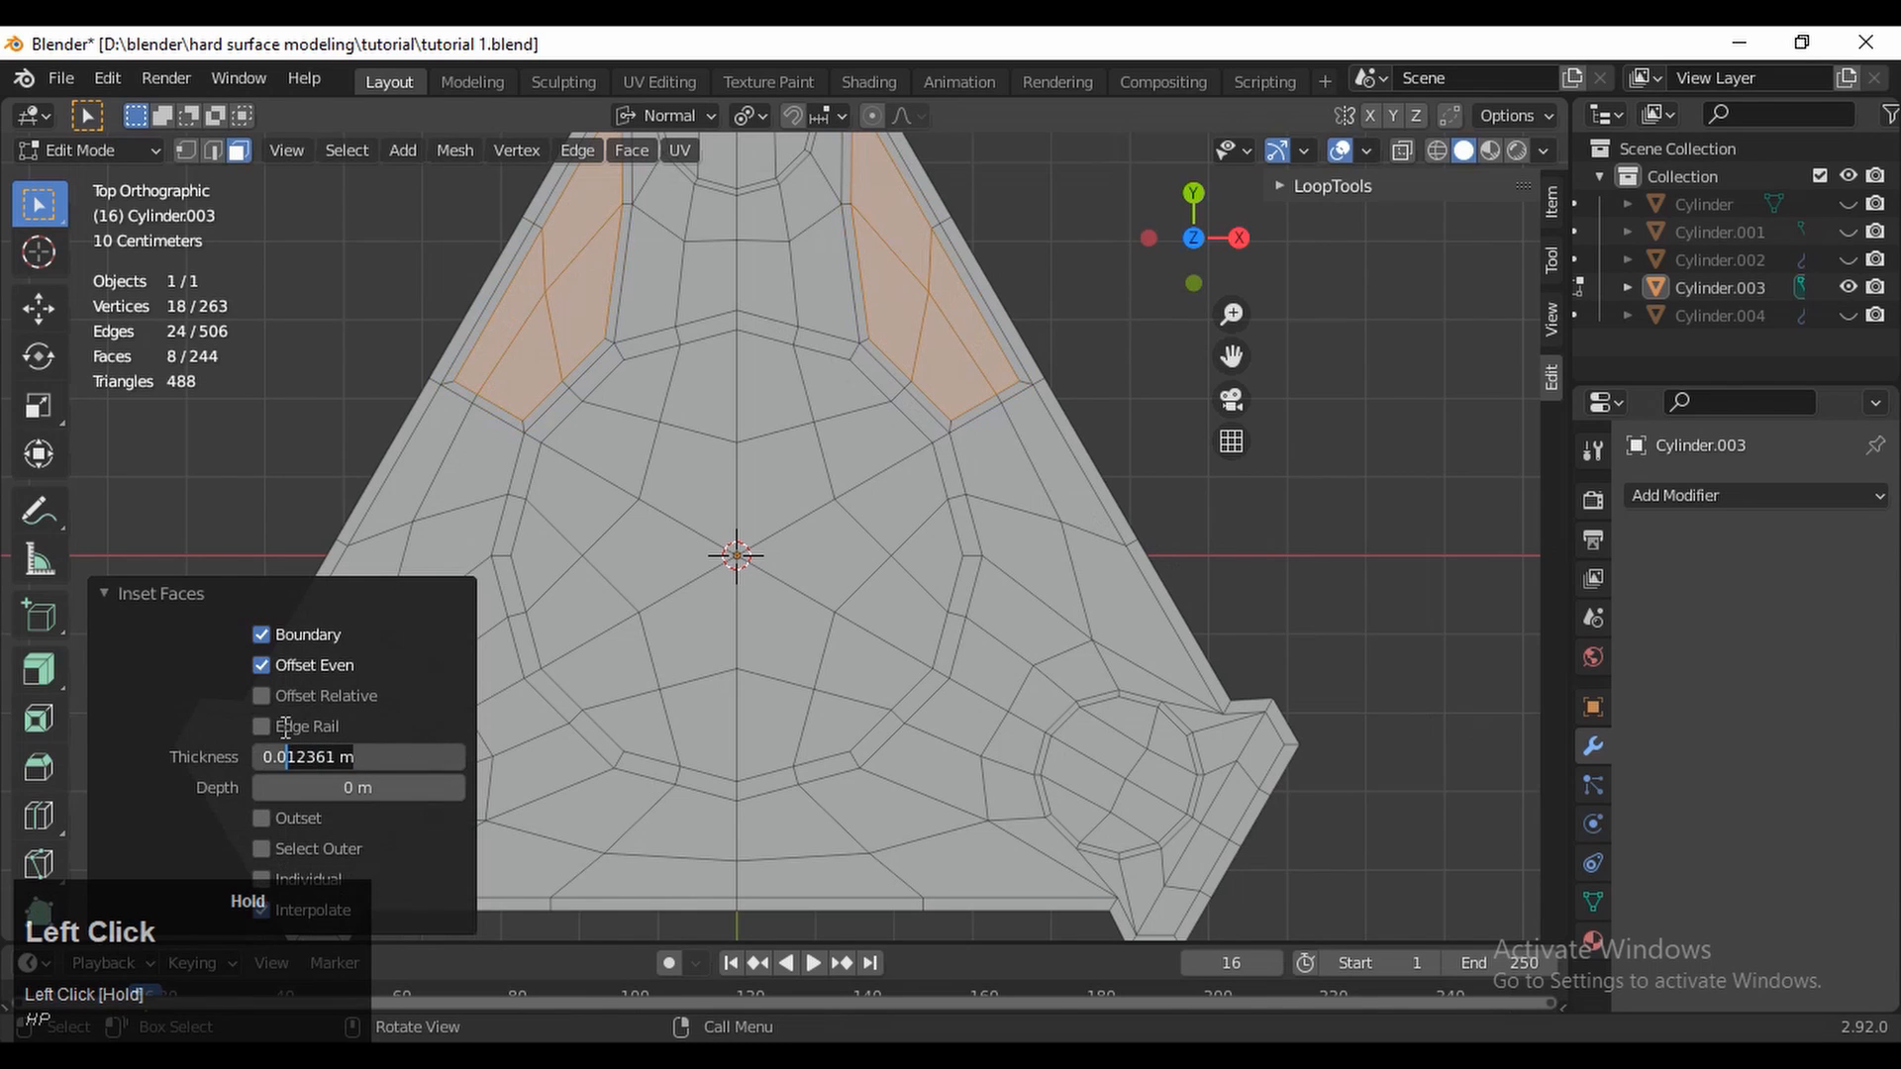
pyautogui.press('Return')
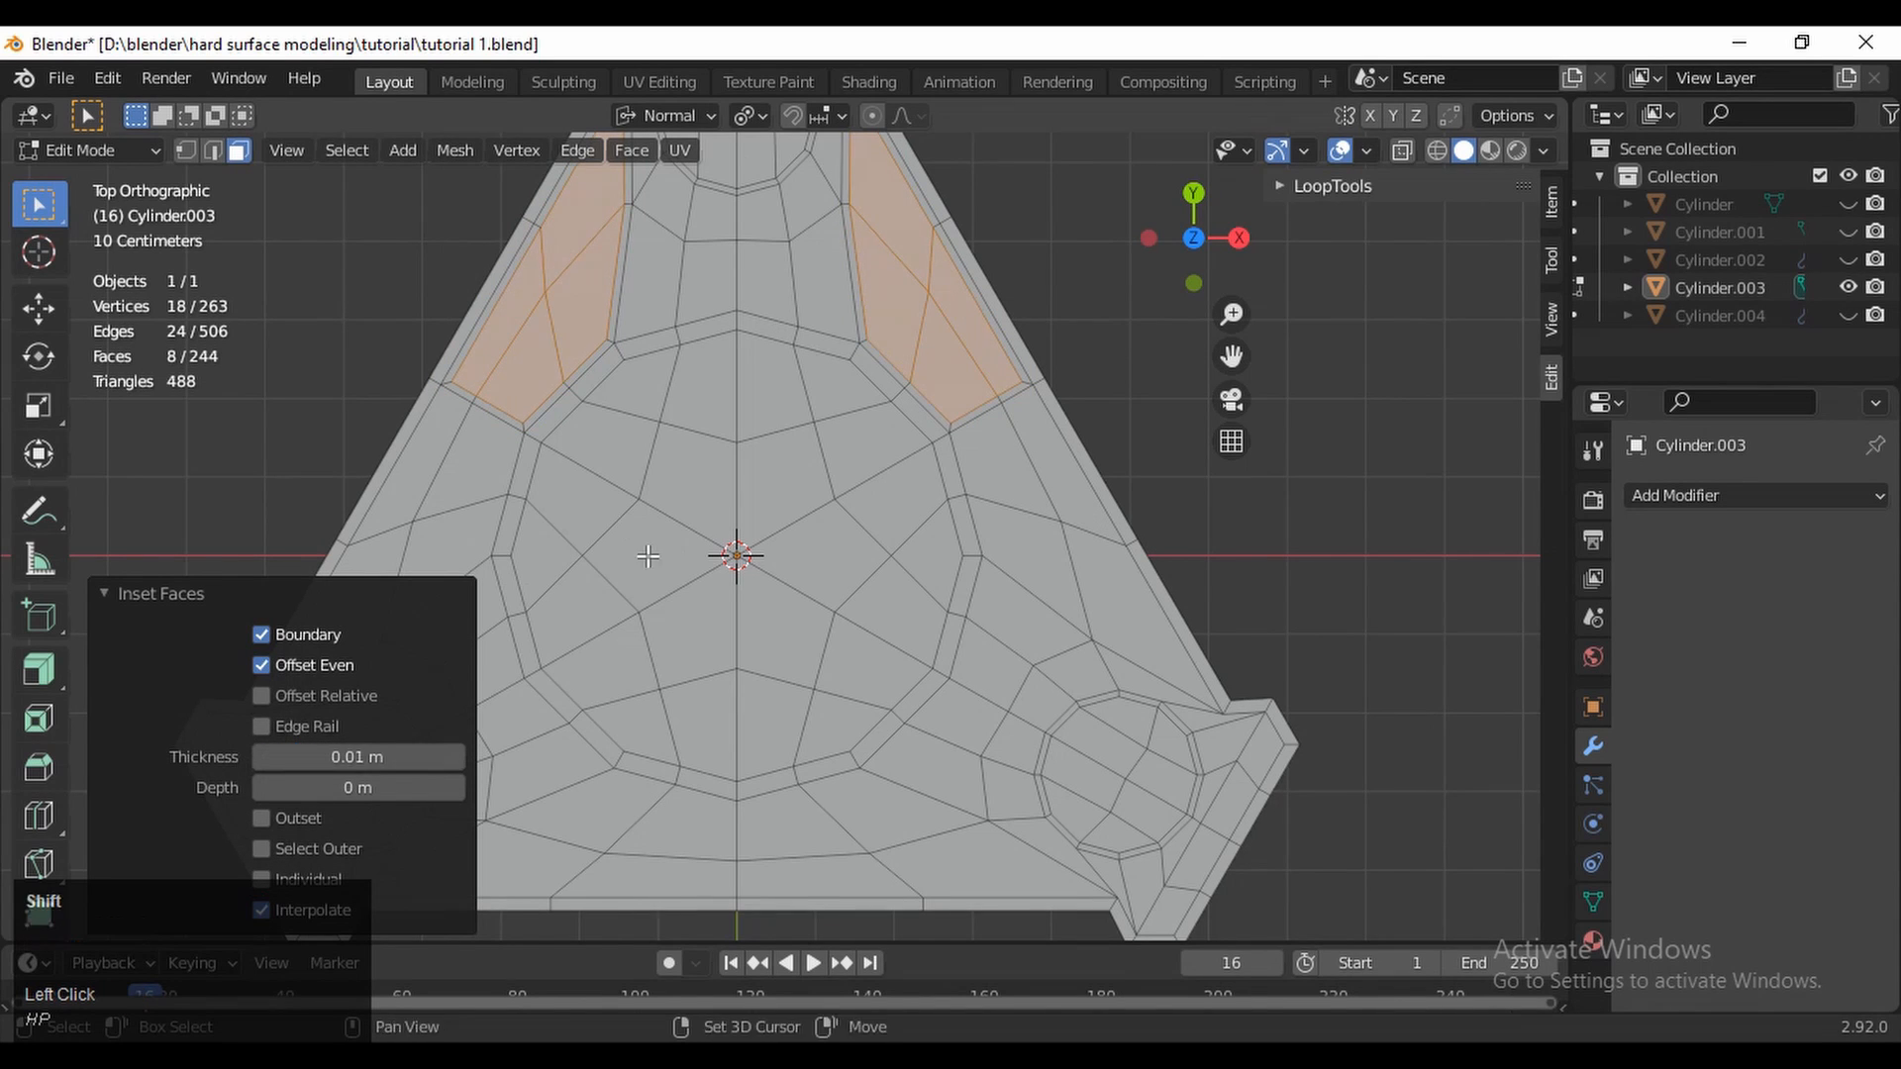
# Select the four-face patches above both lower circles along the slanted sides and inset them with a thickness of 0.01 m
pyautogui.keyDown('shift'); pyautogui.moveTo(276, 578); pyautogui.dragTo(534, 462, button='middle'); pyautogui.keyUp('shift')
pyautogui.moveTo(728, 353); pyautogui.dragTo(678, 416)
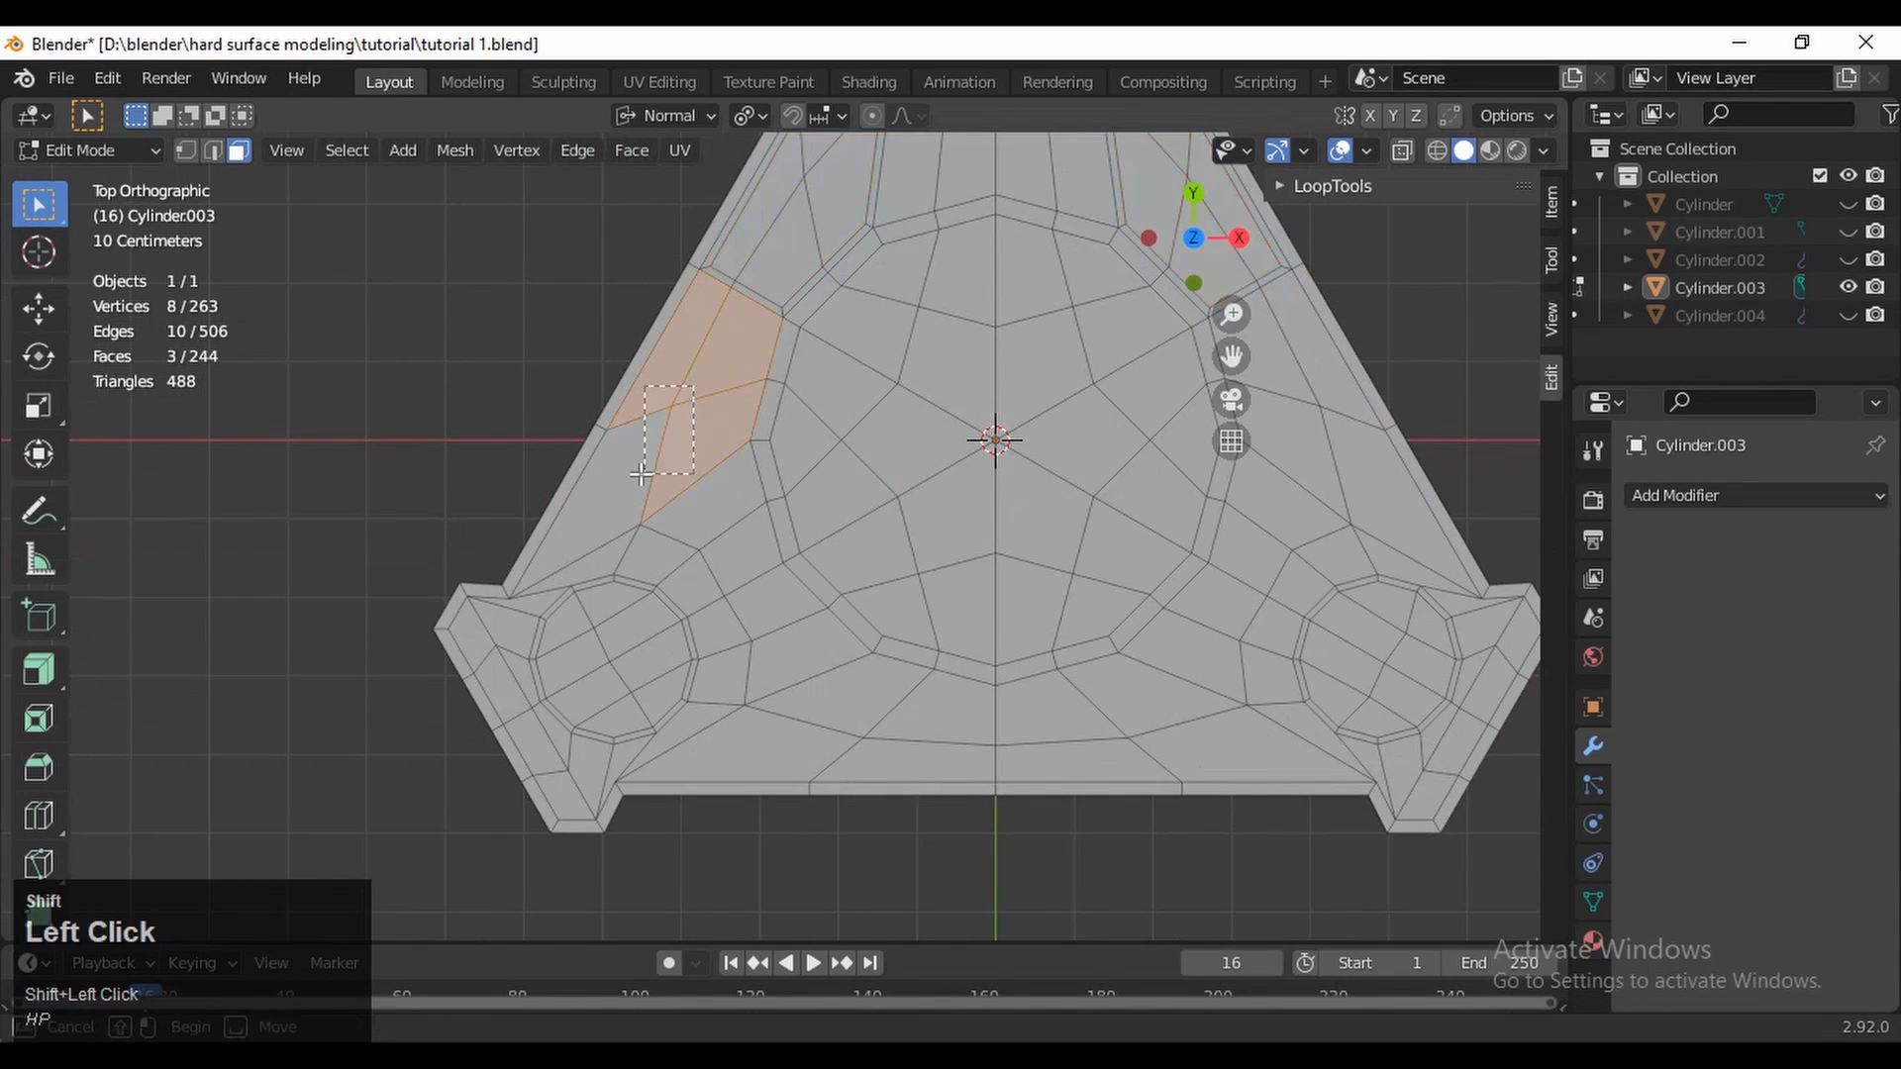
pyautogui.keyDown('shift'); pyautogui.click(579, 500); pyautogui.keyUp('shift')
pyautogui.keyDown('shift'); pyautogui.moveTo(1333, 388); pyautogui.dragTo(1307, 416); pyautogui.keyUp('shift')
pyautogui.keyDown('shift'); pyautogui.moveTo(1538, 415); pyautogui.dragTo(1357, 449, button='middle'); pyautogui.keyUp('shift')
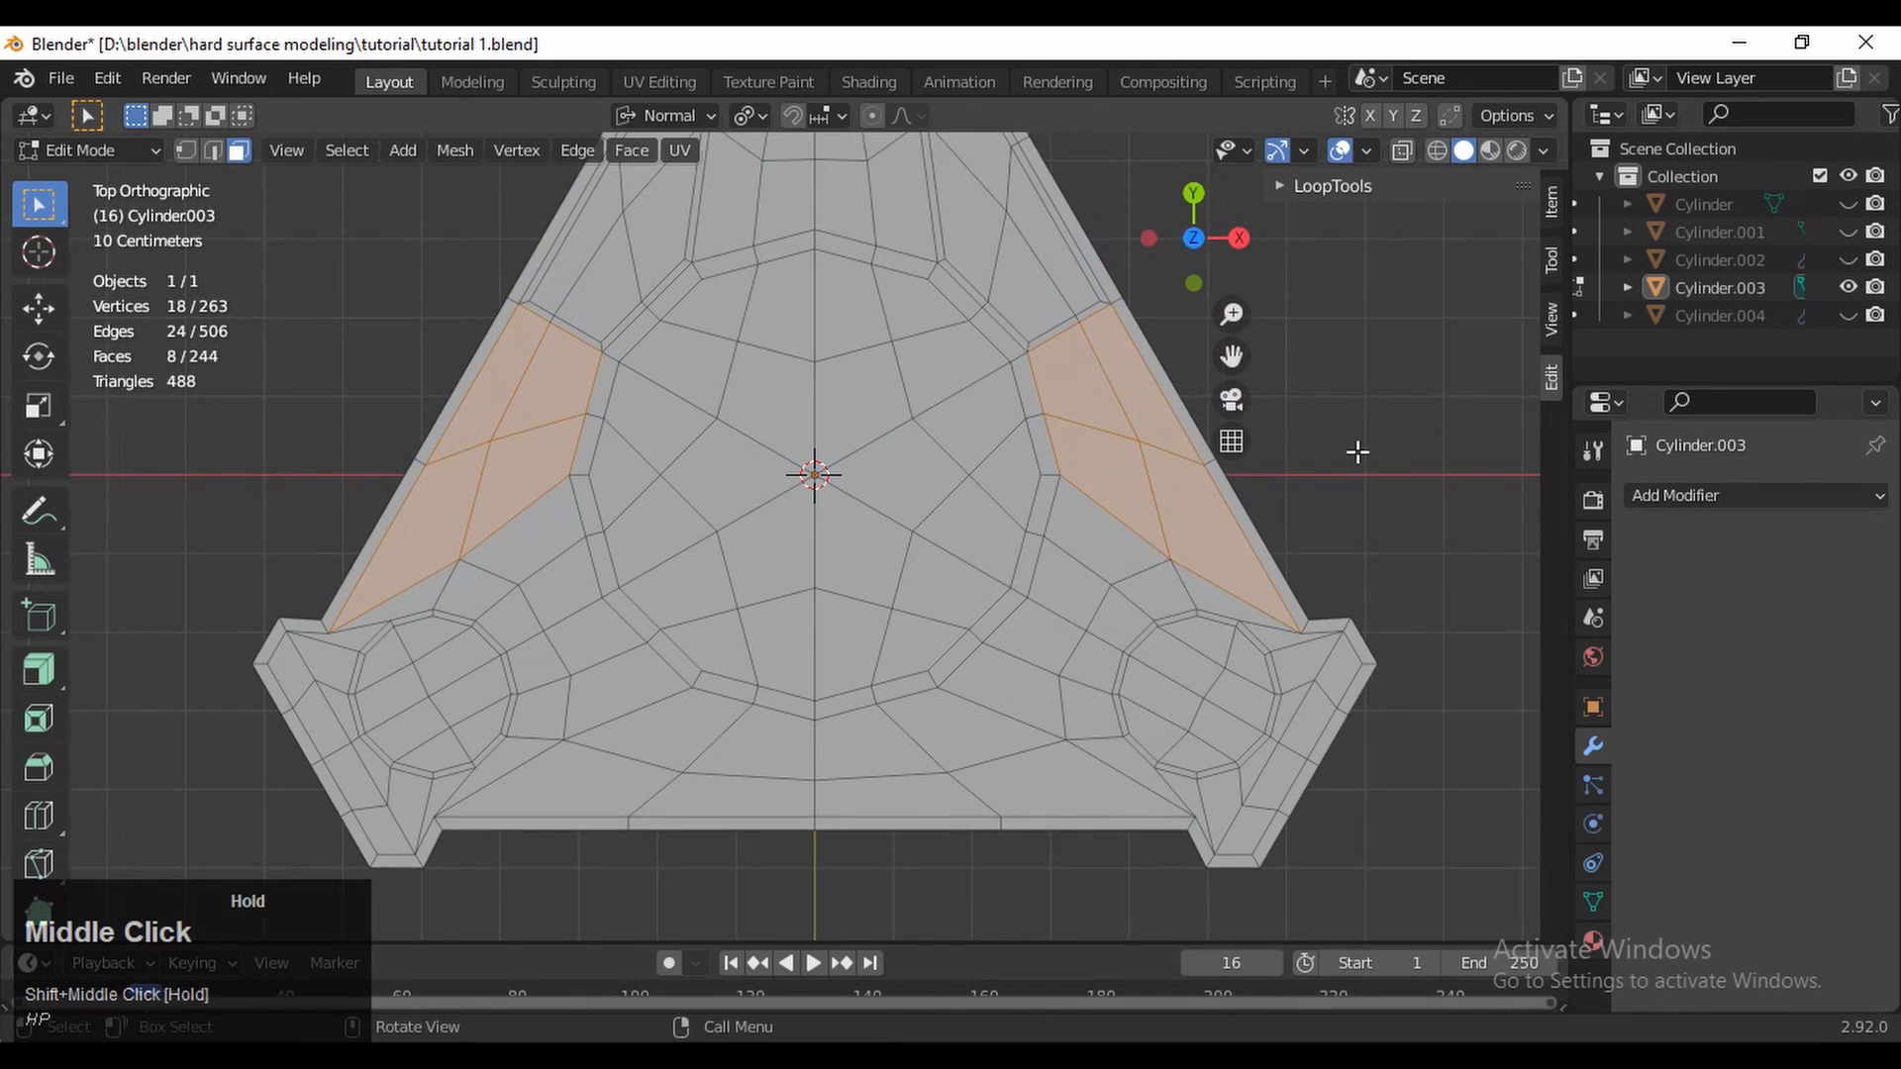
pyautogui.press('i')
pyautogui.keyDown('shift'); pyautogui.click(1353, 454); pyautogui.keyUp('shift')
pyautogui.click(350, 756)
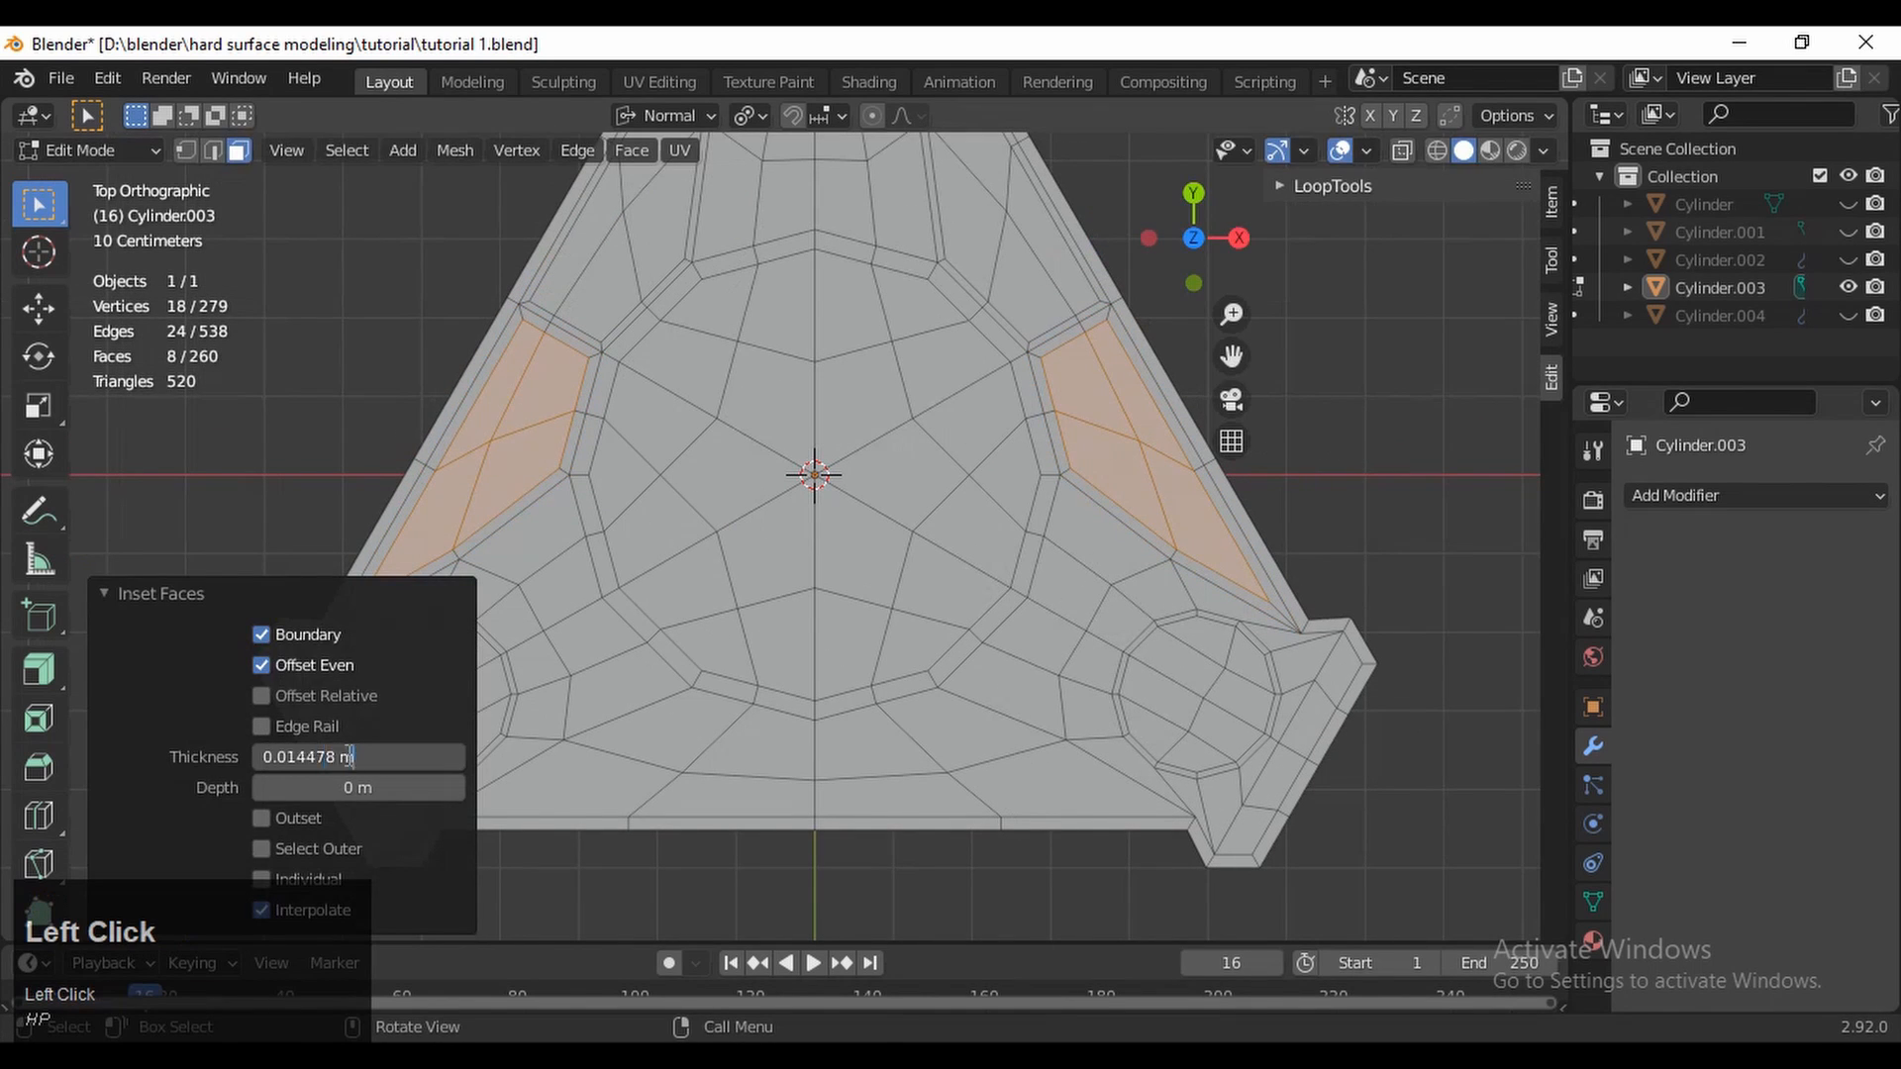
pyautogui.press('Return')
# Inset the four-face patches on both sides of the bottom centre line separately, each with a thickness of 0.01 m
pyautogui.keyDown('shift'); pyautogui.moveTo(660, 733); pyautogui.dragTo(730, 661, button='middle'); pyautogui.keyUp('shift')
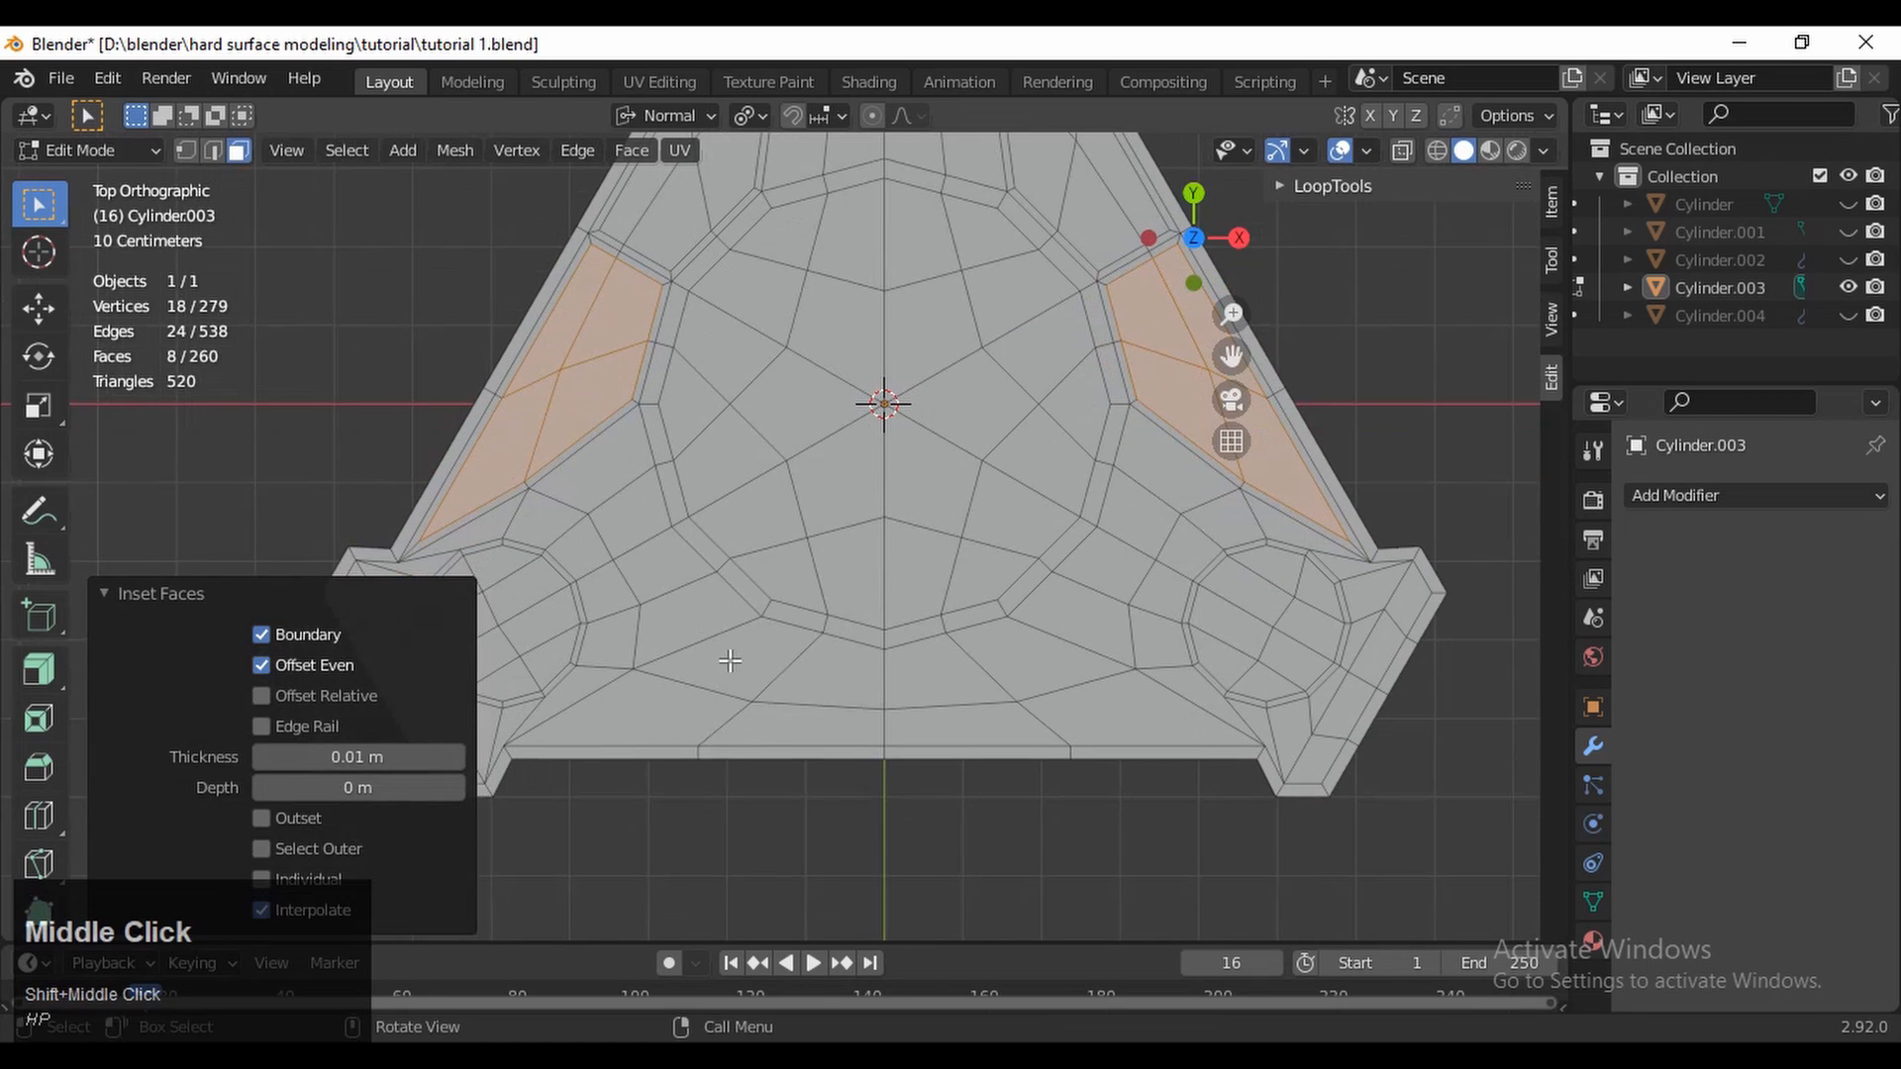
pyautogui.moveTo(713, 678); pyautogui.dragTo(792, 726)
pyautogui.press('i')
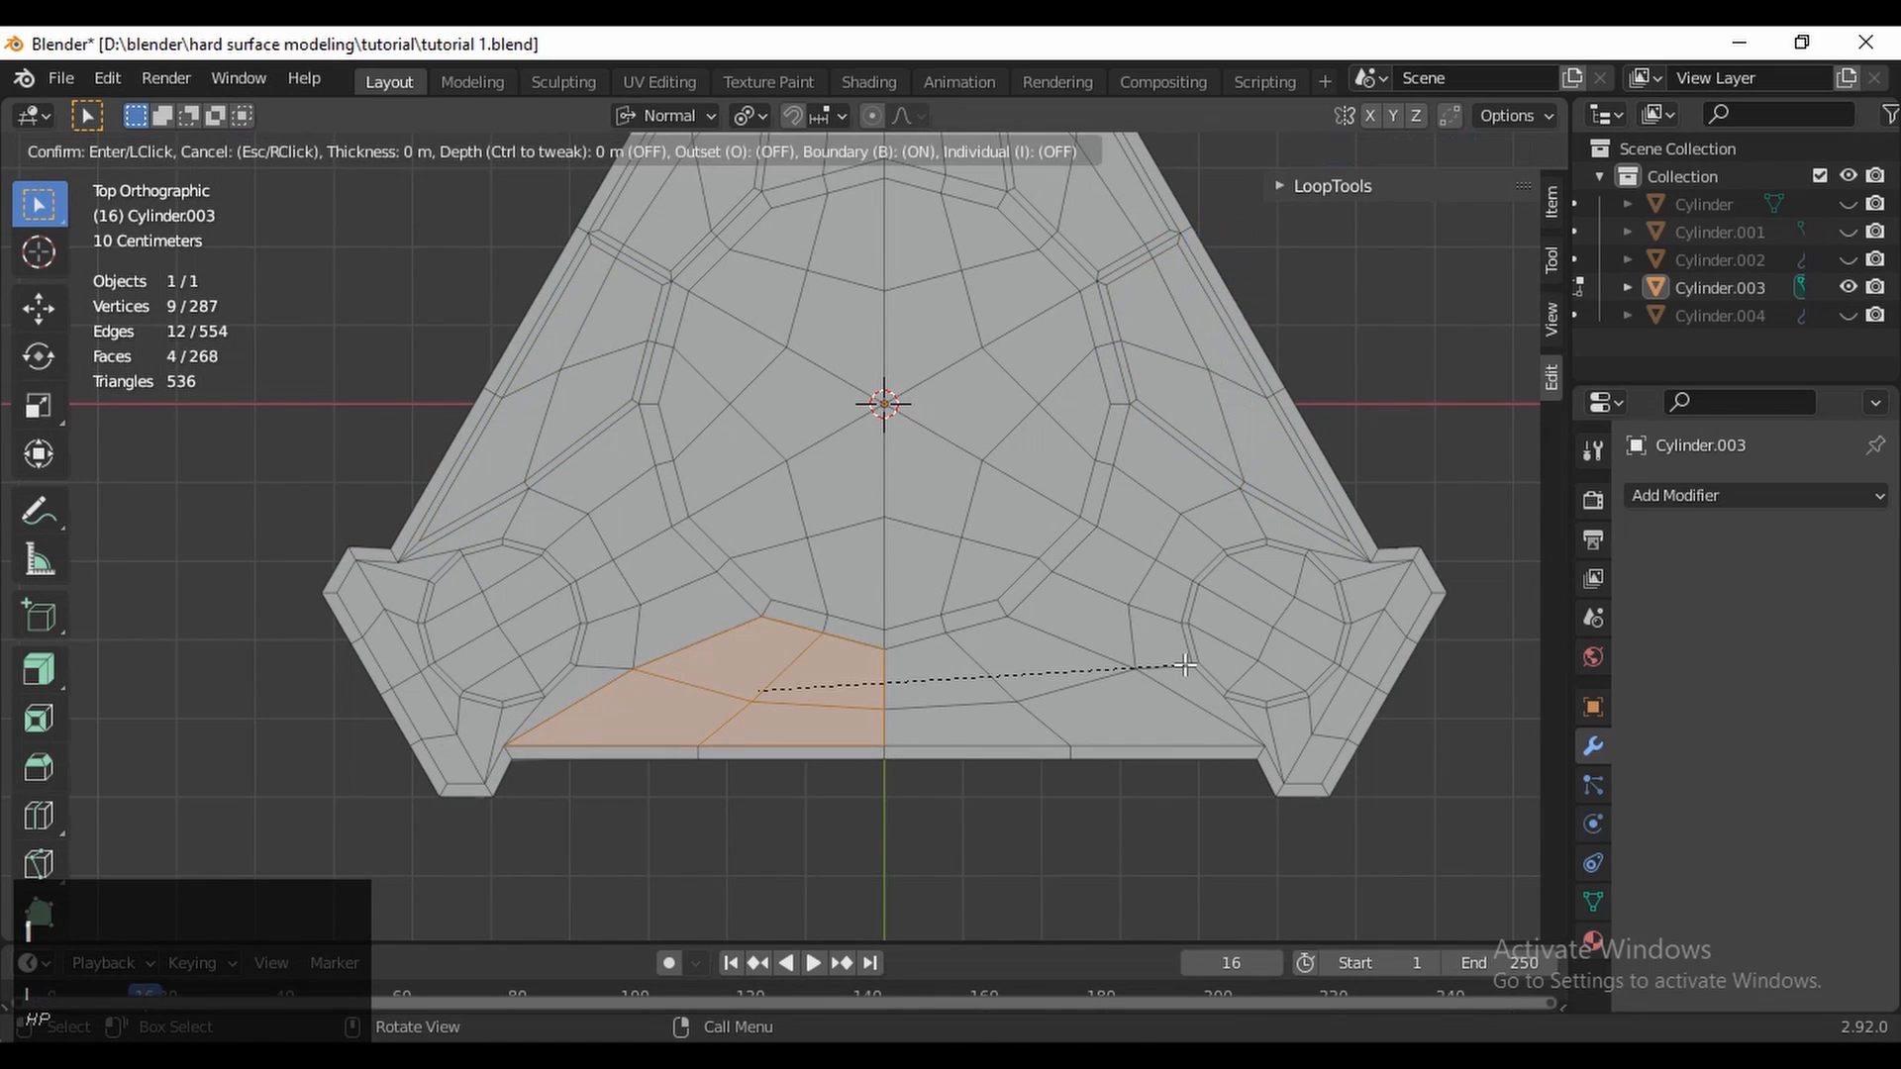
pyautogui.click(1166, 599)
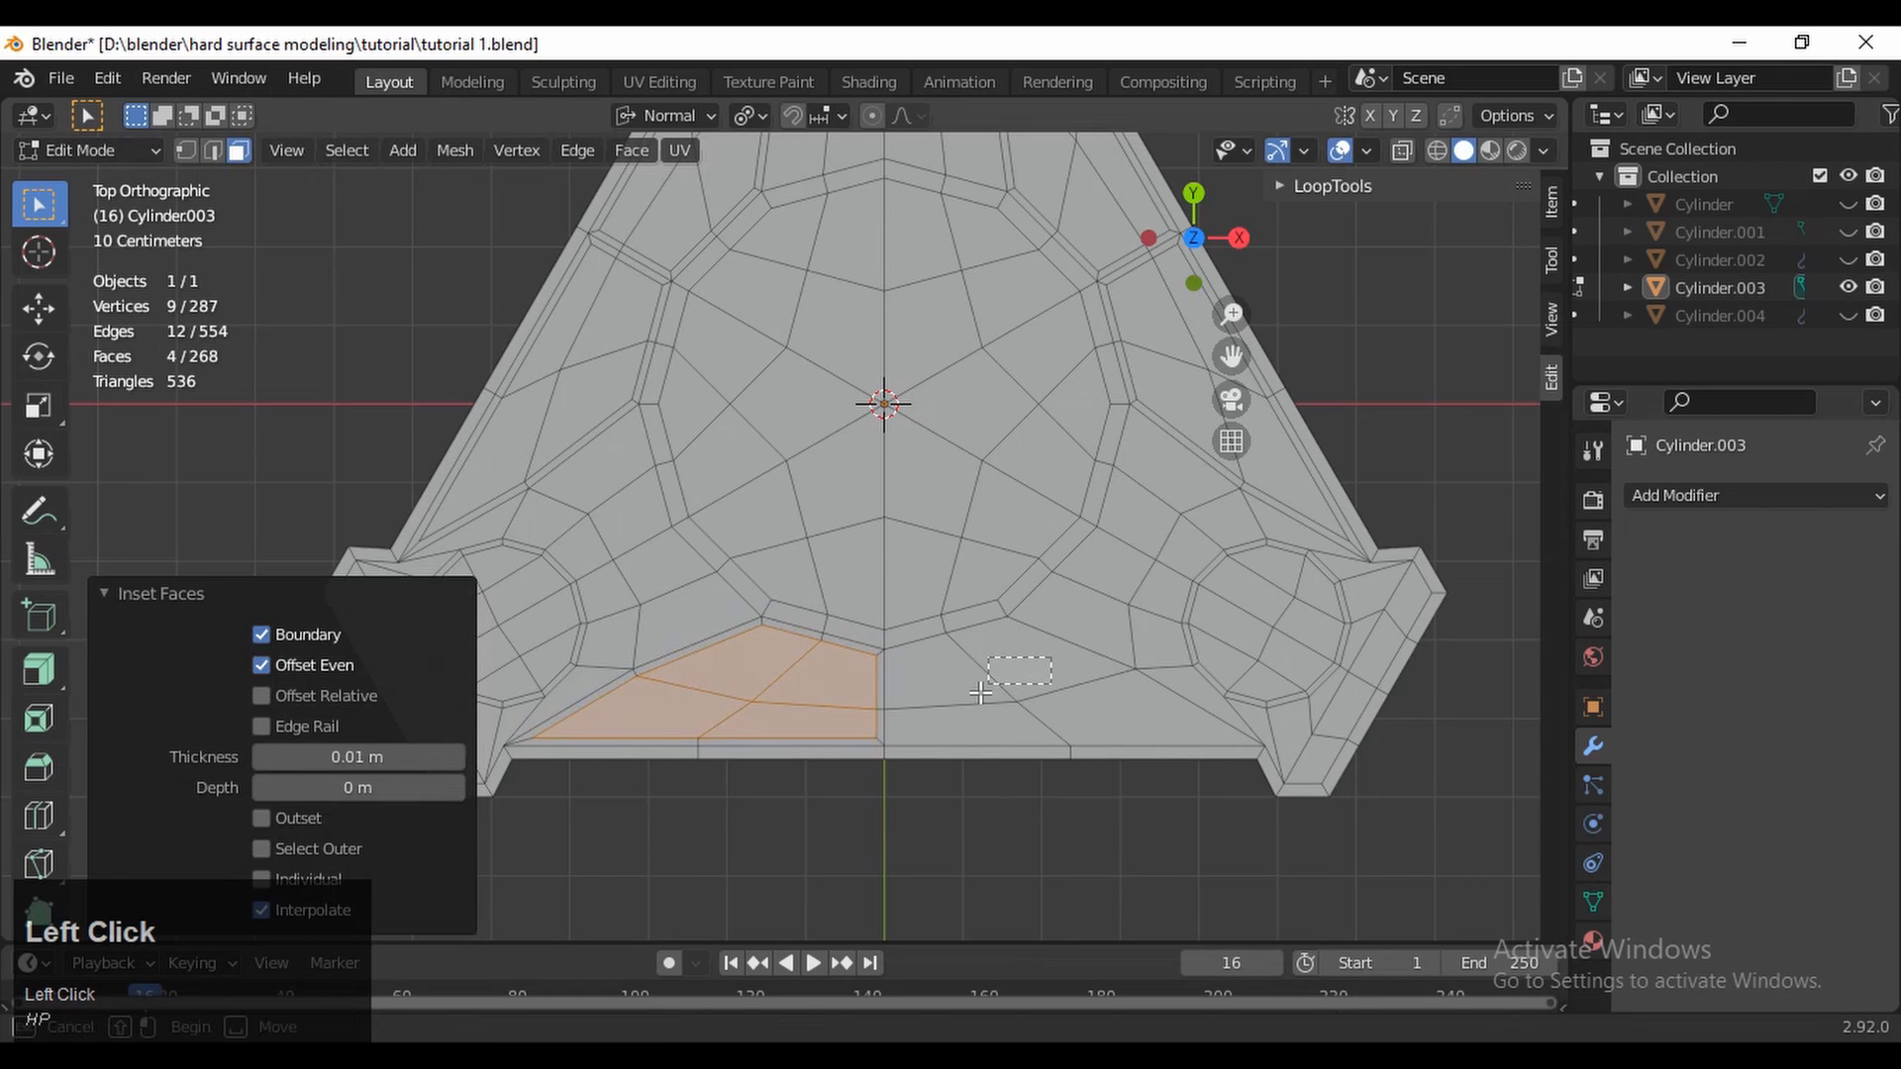
pyautogui.moveTo(966, 701); pyautogui.dragTo(1418, 697)
pyautogui.press('i')
pyautogui.click(1413, 695)
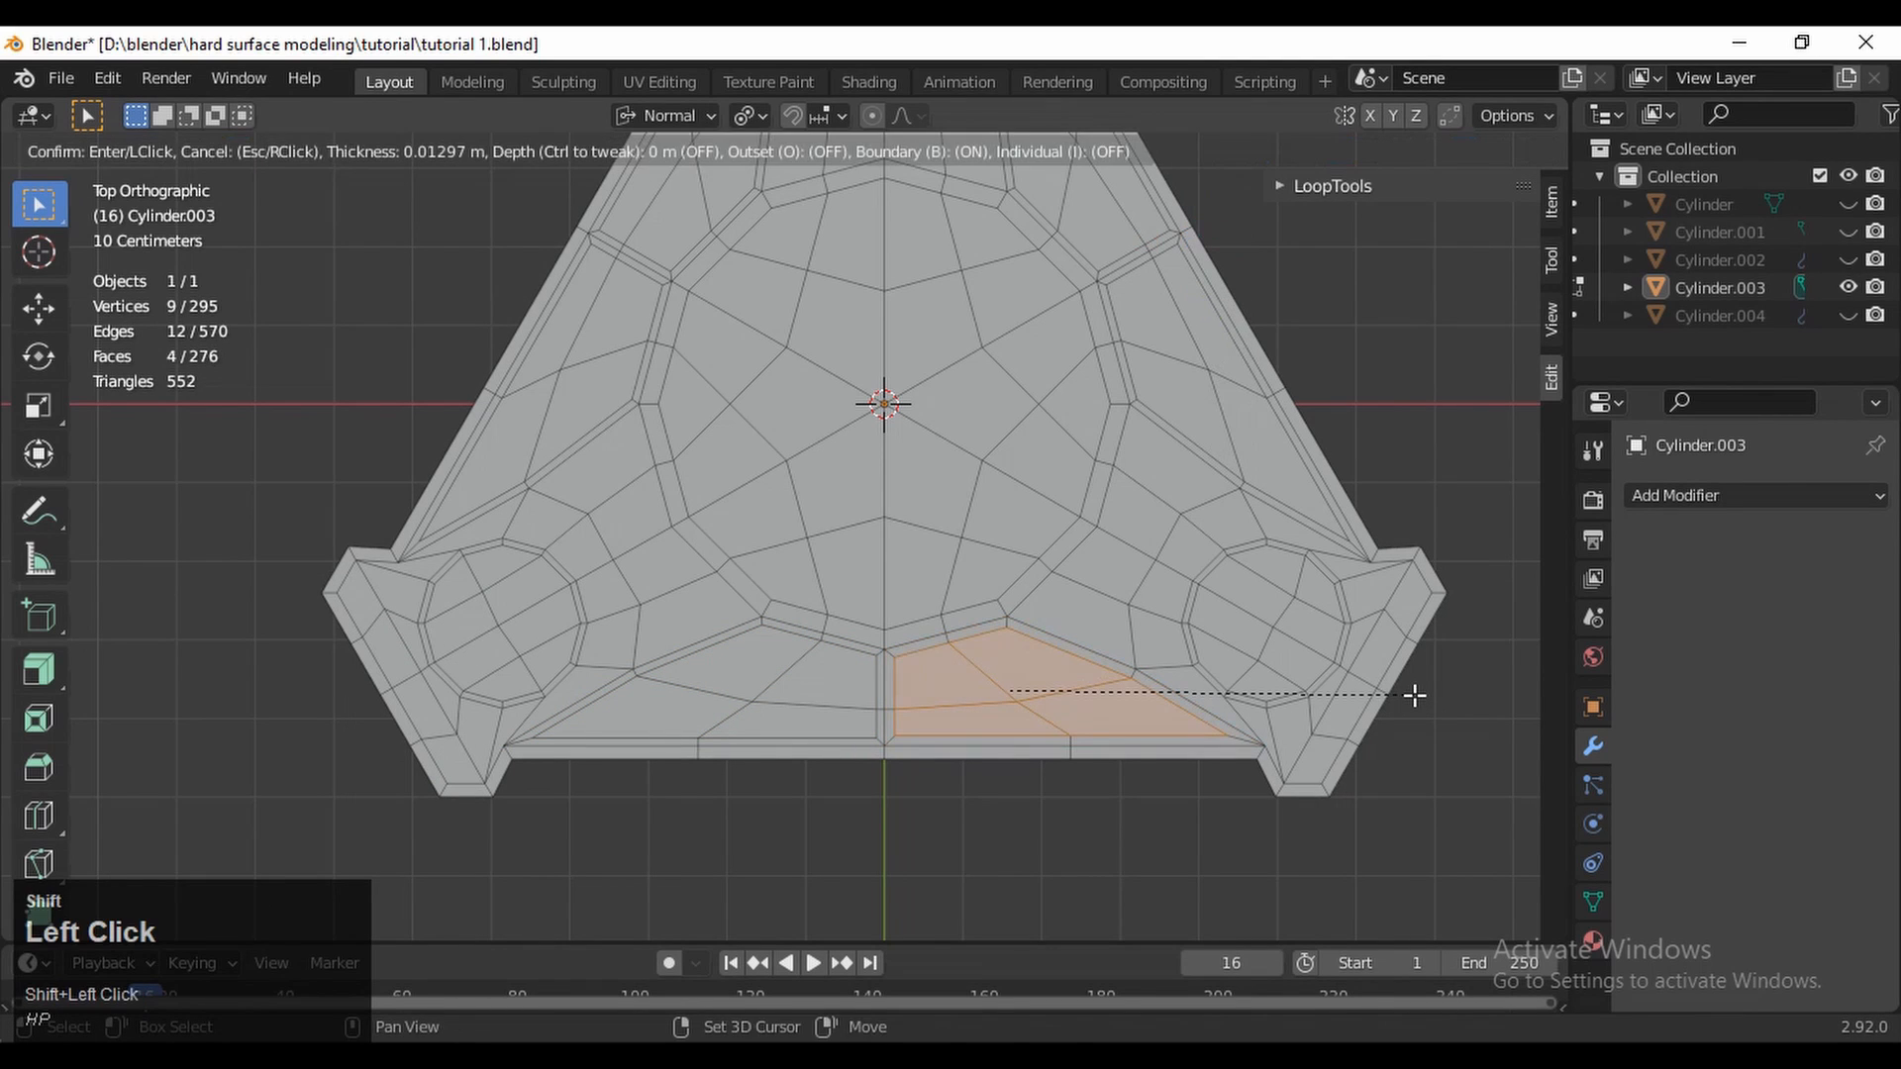
pyautogui.click(376, 755)
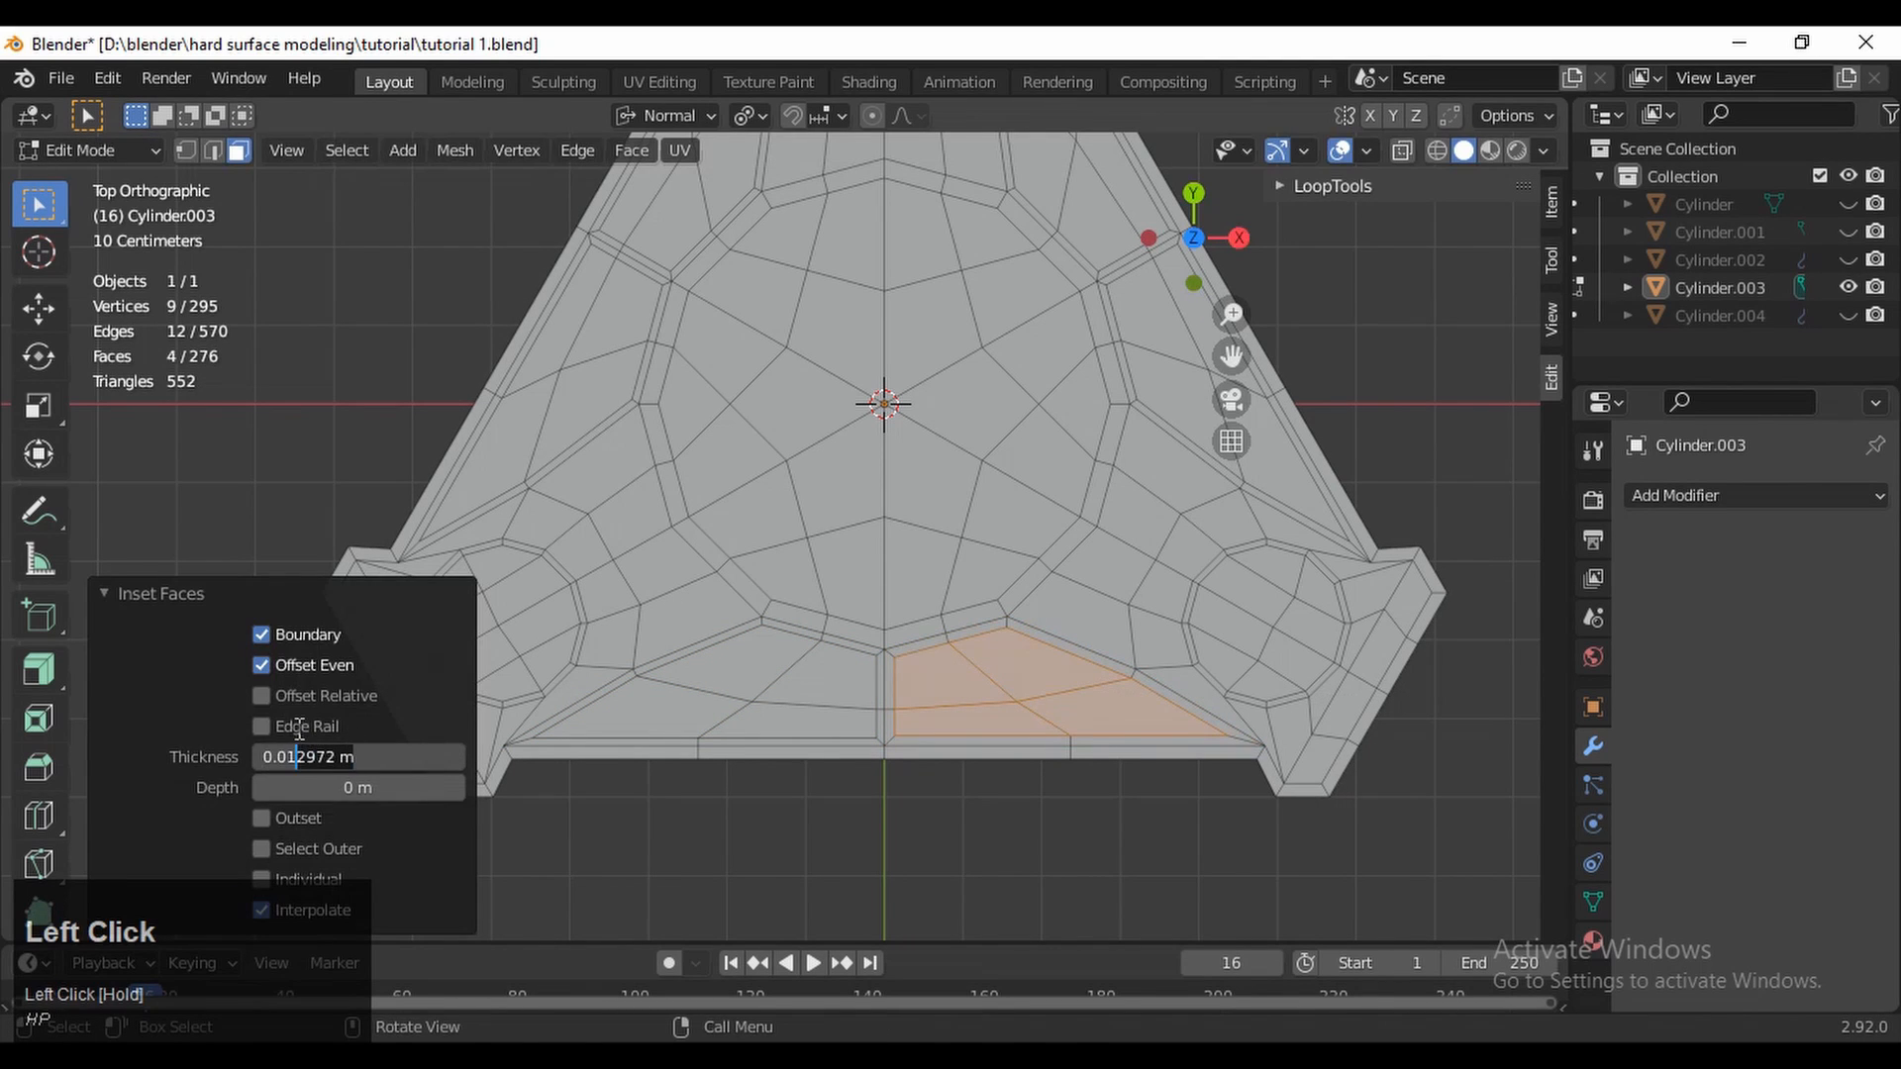
pyautogui.press('Return')
# Select the inner faces of all six inset patches, two along each side of the triangle
pyautogui.moveTo(798, 662); pyautogui.dragTo(726, 709)
pyautogui.keyDown('shift'); pyautogui.moveTo(1049, 675); pyautogui.dragTo(953, 711); pyautogui.keyUp('shift')
pyautogui.keyDown('shift'); pyautogui.moveTo(598, 352); pyautogui.dragTo(546, 398); pyautogui.keyUp('shift')
pyautogui.keyDown('shift'); pyautogui.moveTo(556, 401); pyautogui.dragTo(498, 652, button='middle'); pyautogui.keyUp('shift')
pyautogui.keyDown('shift'); pyautogui.moveTo(657, 362); pyautogui.dragTo(606, 436); pyautogui.keyUp('shift')
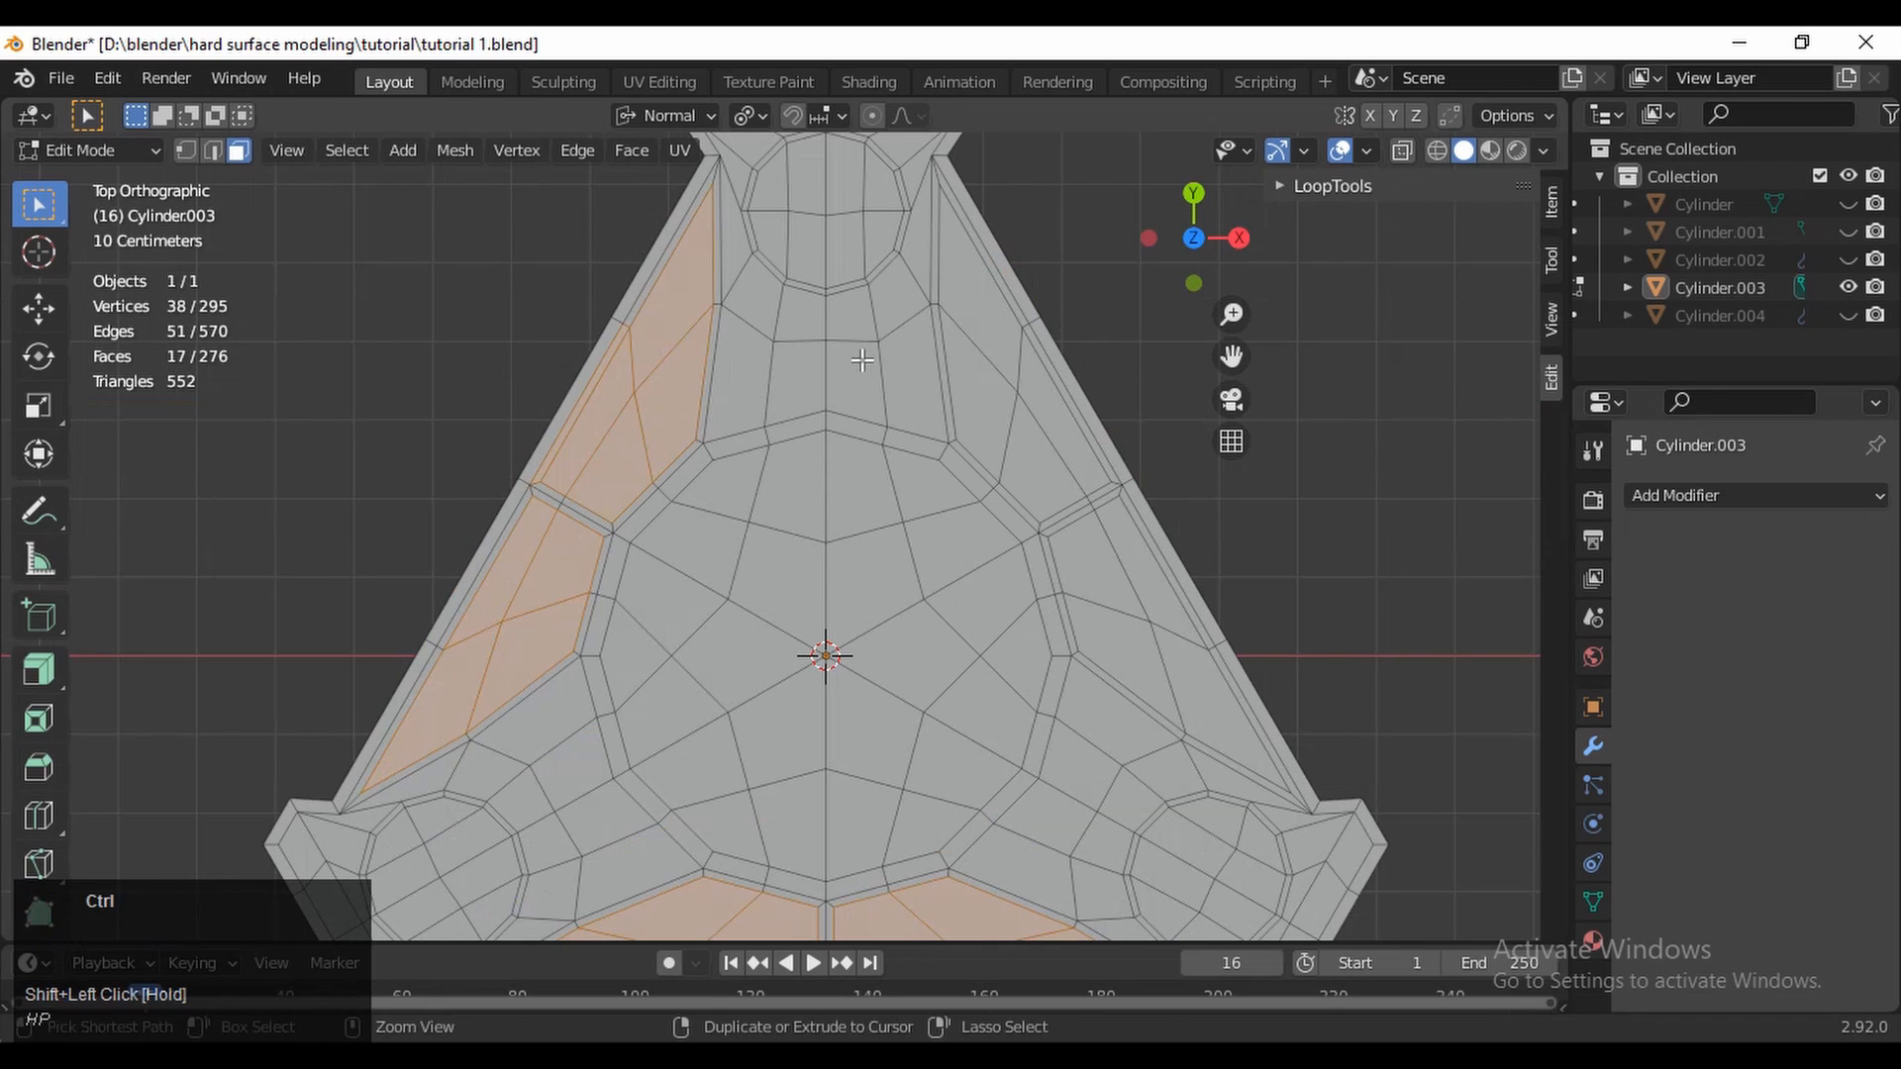
pyautogui.hotkey('ctrl', 'z')
pyautogui.keyDown('shift'); pyautogui.moveTo(665, 368); pyautogui.dragTo(624, 434); pyautogui.keyUp('shift')
pyautogui.keyDown('shift'); pyautogui.moveTo(1031, 368); pyautogui.dragTo(1101, 656); pyautogui.keyUp('shift')
pyautogui.hotkey('ctrl', 'z')
pyautogui.keyDown('shift'); pyautogui.moveTo(1162, 598); pyautogui.dragTo(1126, 643); pyautogui.keyUp('shift')
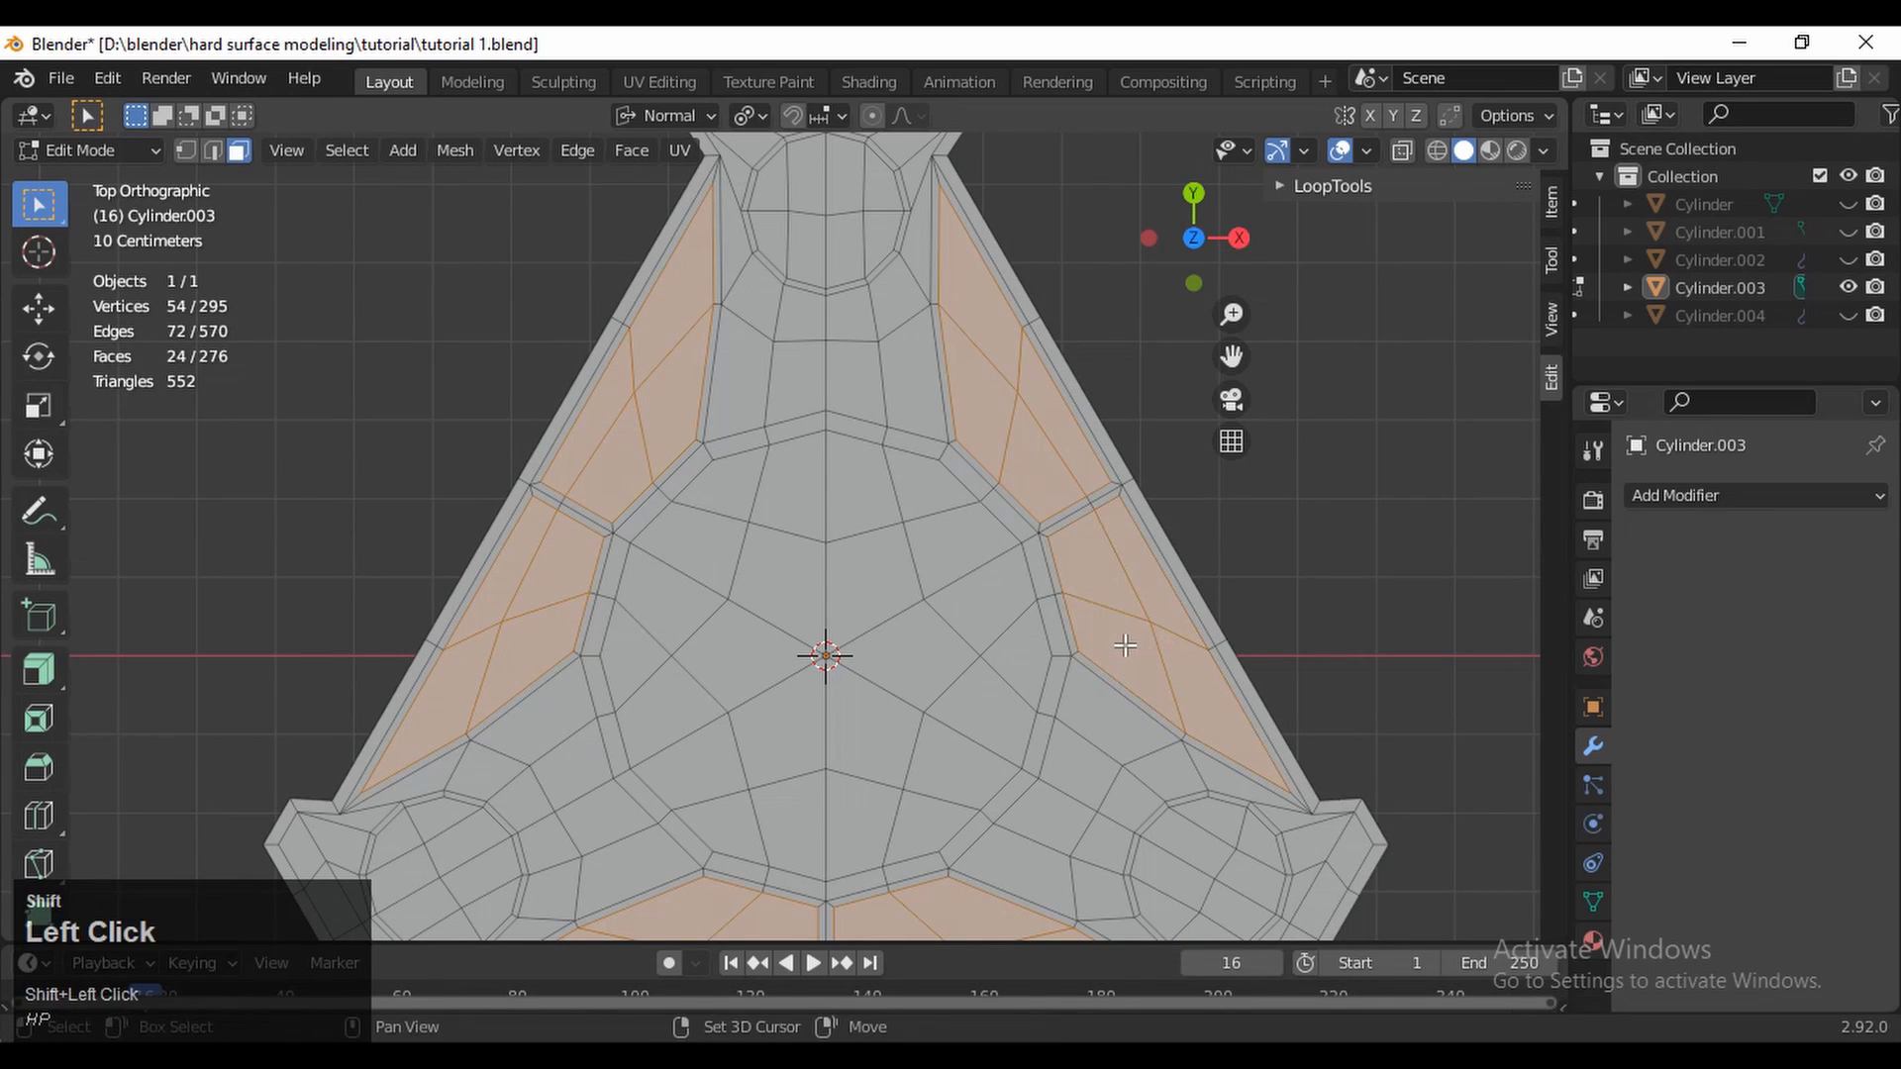
# Turn the six selected patches into circles with LoopTools and scale them down to small circles, finishing with a factor of 0.816
pyautogui.rightClick(984, 467)
pyautogui.click(1115, 443)
pyautogui.keyDown('ctrl'); pyautogui.moveTo(1347, 535); pyautogui.dragTo(1358, 563, button='middle'); pyautogui.keyUp('ctrl')
pyautogui.press('s')
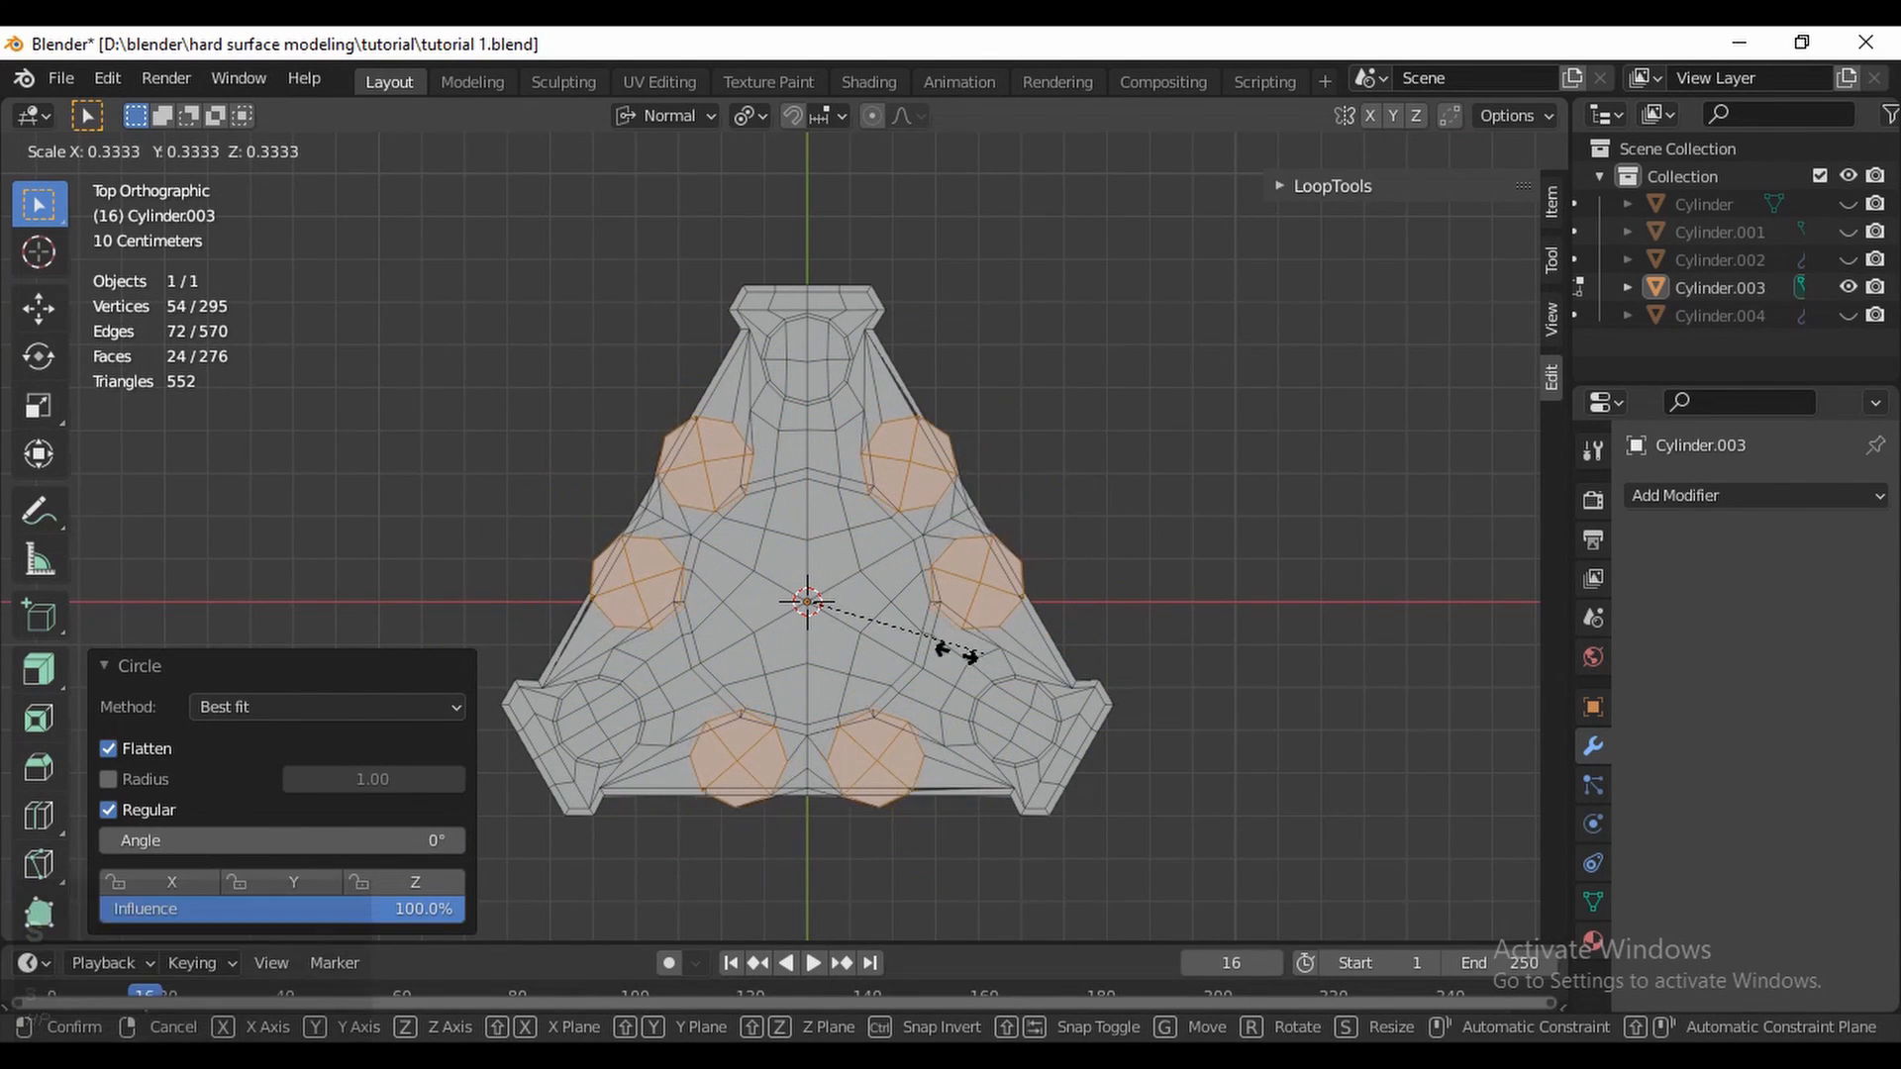
pyautogui.keyDown('shift'); pyautogui.click(858, 645); pyautogui.keyUp('shift')
pyautogui.keyDown('ctrl'); pyautogui.moveTo(1071, 604); pyautogui.dragTo(1200, 443, button='middle'); pyautogui.keyUp('ctrl')
pyautogui.press('s')
pyautogui.click(1181, 601)
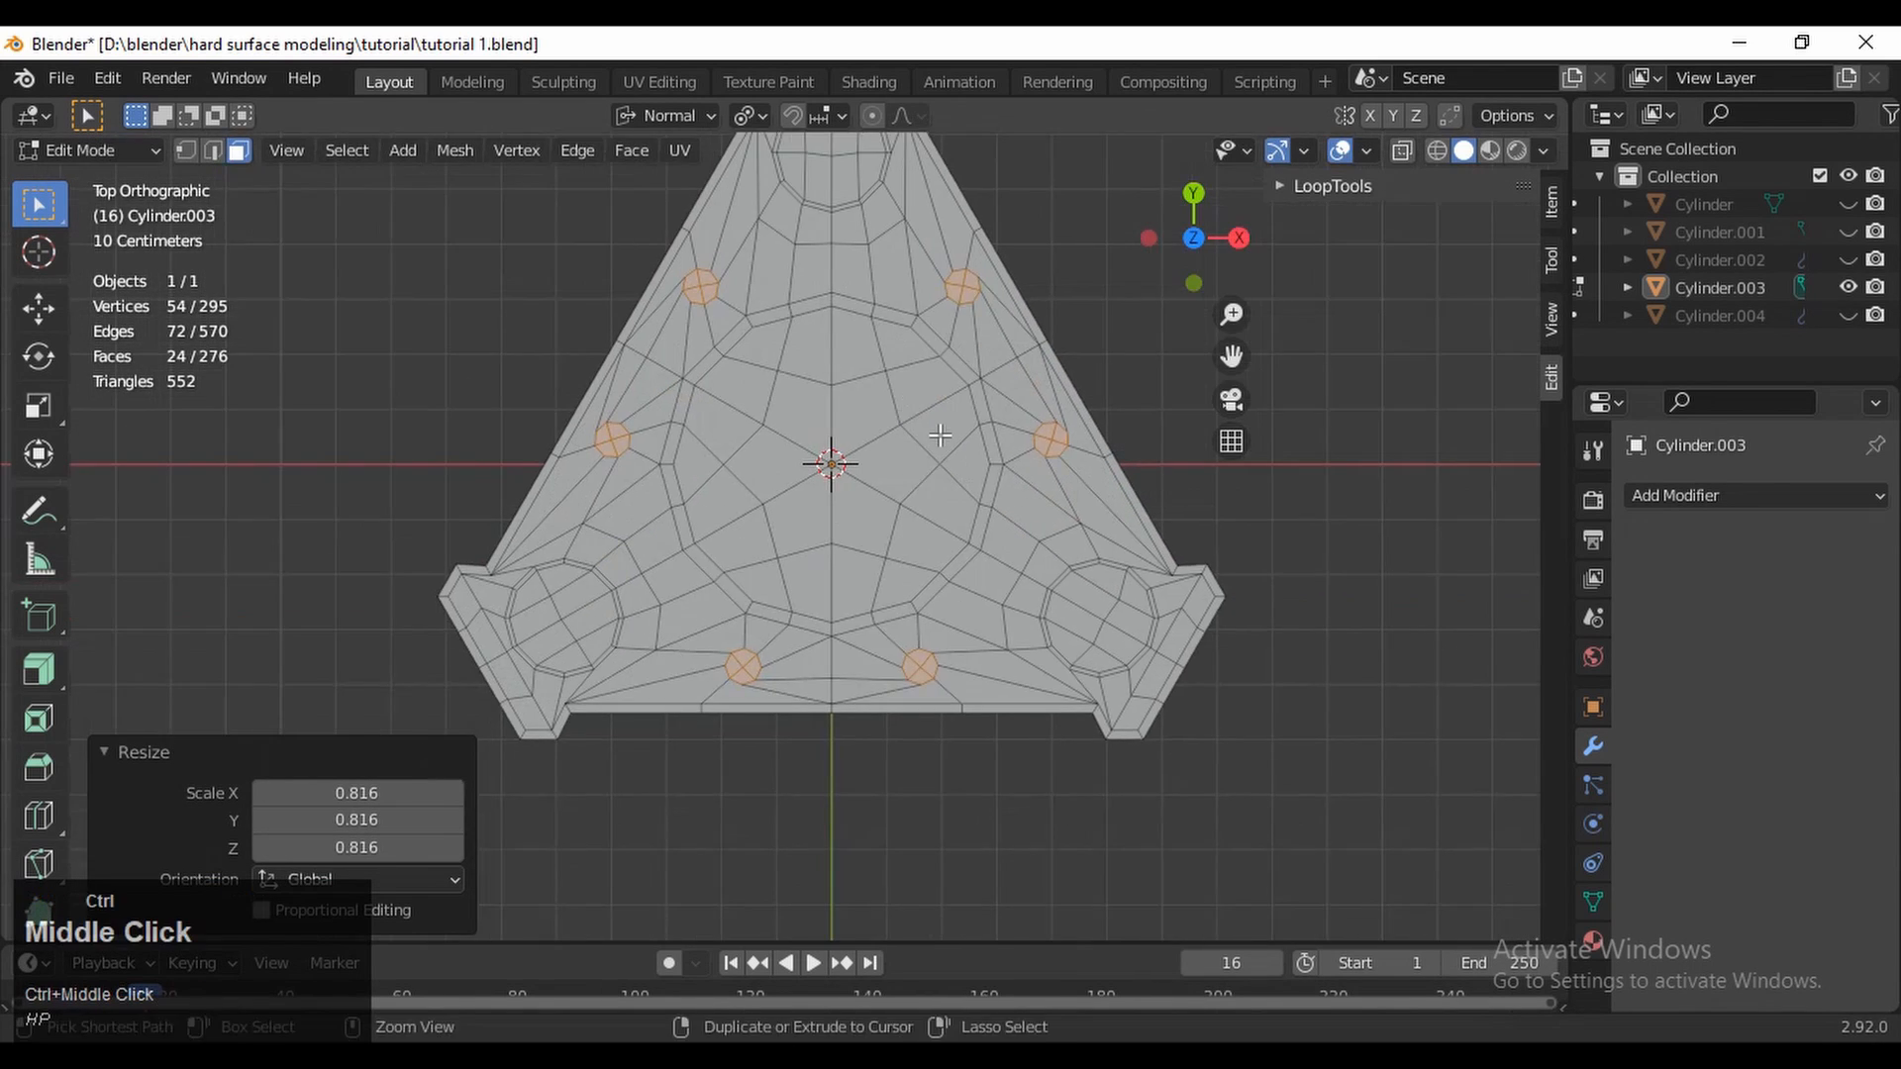
# Try a thin inset on the six small circles and undo it
pyautogui.keyDown('ctrl'); pyautogui.moveTo(990, 633); pyautogui.dragTo(959, 522, button='middle'); pyautogui.keyUp('ctrl')
pyautogui.keyDown('shift'); pyautogui.moveTo(959, 522); pyautogui.dragTo(927, 927, button='middle'); pyautogui.keyUp('shift')
pyautogui.keyDown('ctrl'); pyautogui.moveTo(734, 577); pyautogui.dragTo(739, 688, button='middle'); pyautogui.keyUp('ctrl')
pyautogui.keyDown('shift'); pyautogui.moveTo(1367, 724); pyautogui.dragTo(1297, 635, button='middle'); pyautogui.keyUp('shift')
pyautogui.press('i')
pyautogui.press('shift')
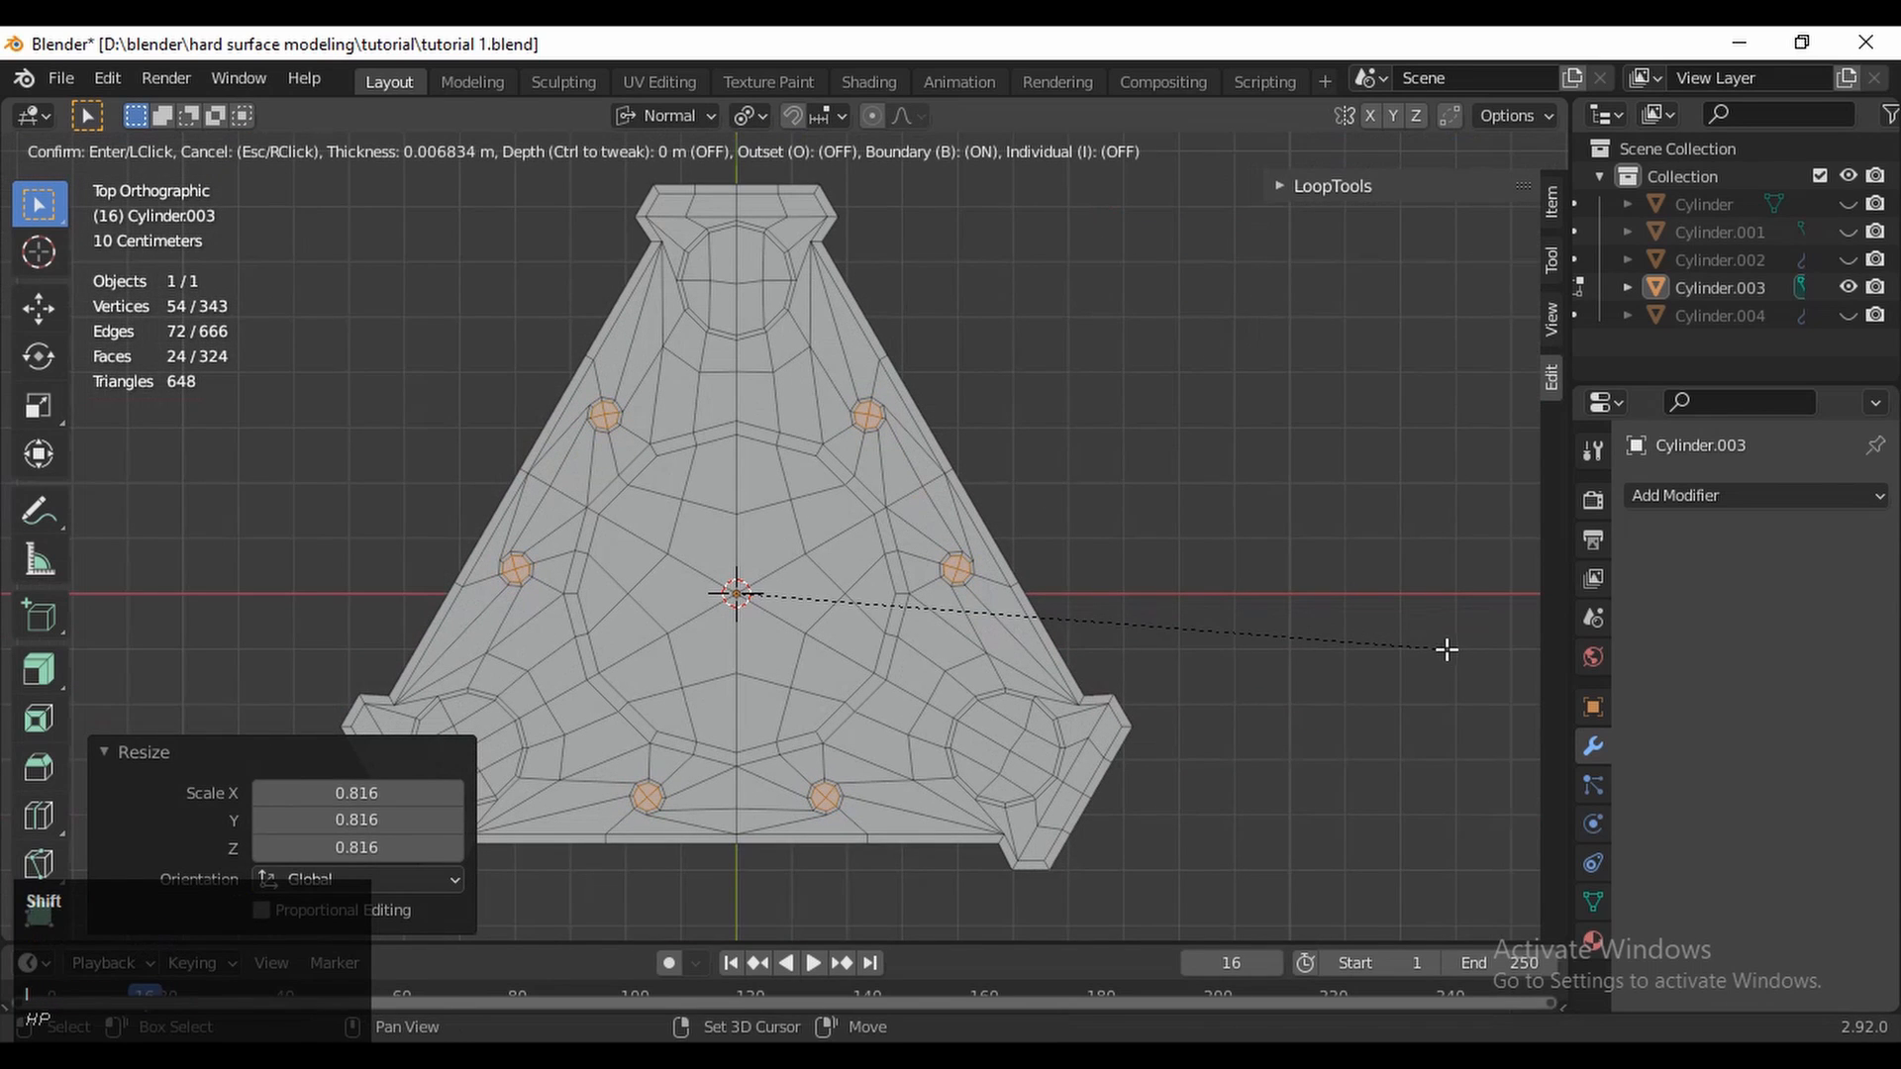
pyautogui.click(1439, 653)
pyautogui.keyDown('ctrl'); pyautogui.moveTo(539, 332); pyautogui.dragTo(531, 196, button='middle'); pyautogui.keyUp('ctrl')
pyautogui.keyDown('shift'); pyautogui.moveTo(530, 196); pyautogui.dragTo(736, 443, button='middle'); pyautogui.keyUp('shift')
pyautogui.hotkey('ctrl', 'z')
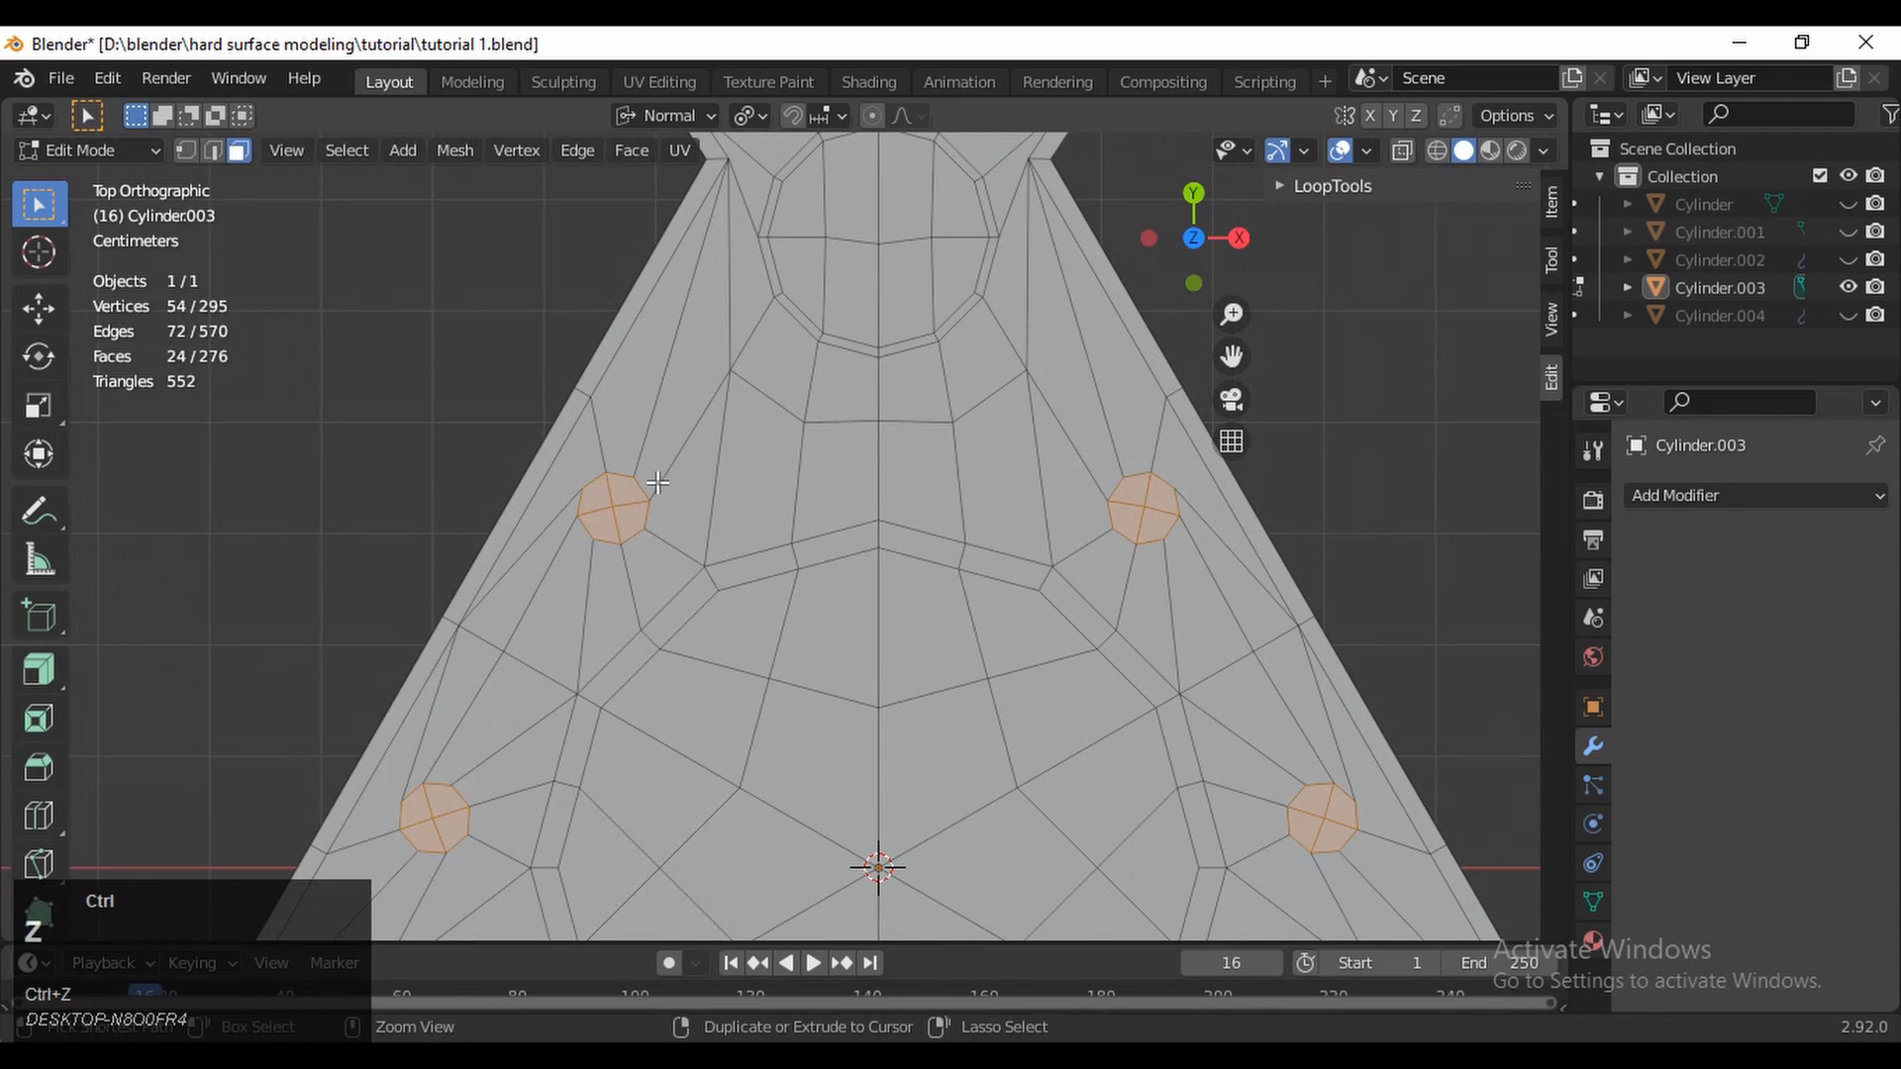
# Try moving the two small circles below the upper arm upward together along Y
pyautogui.moveTo(588, 496)
pyautogui.mouseDown()
pyautogui.moveTo(632, 533)
pyautogui.moveTo(602, 523)
pyautogui.mouseUp()
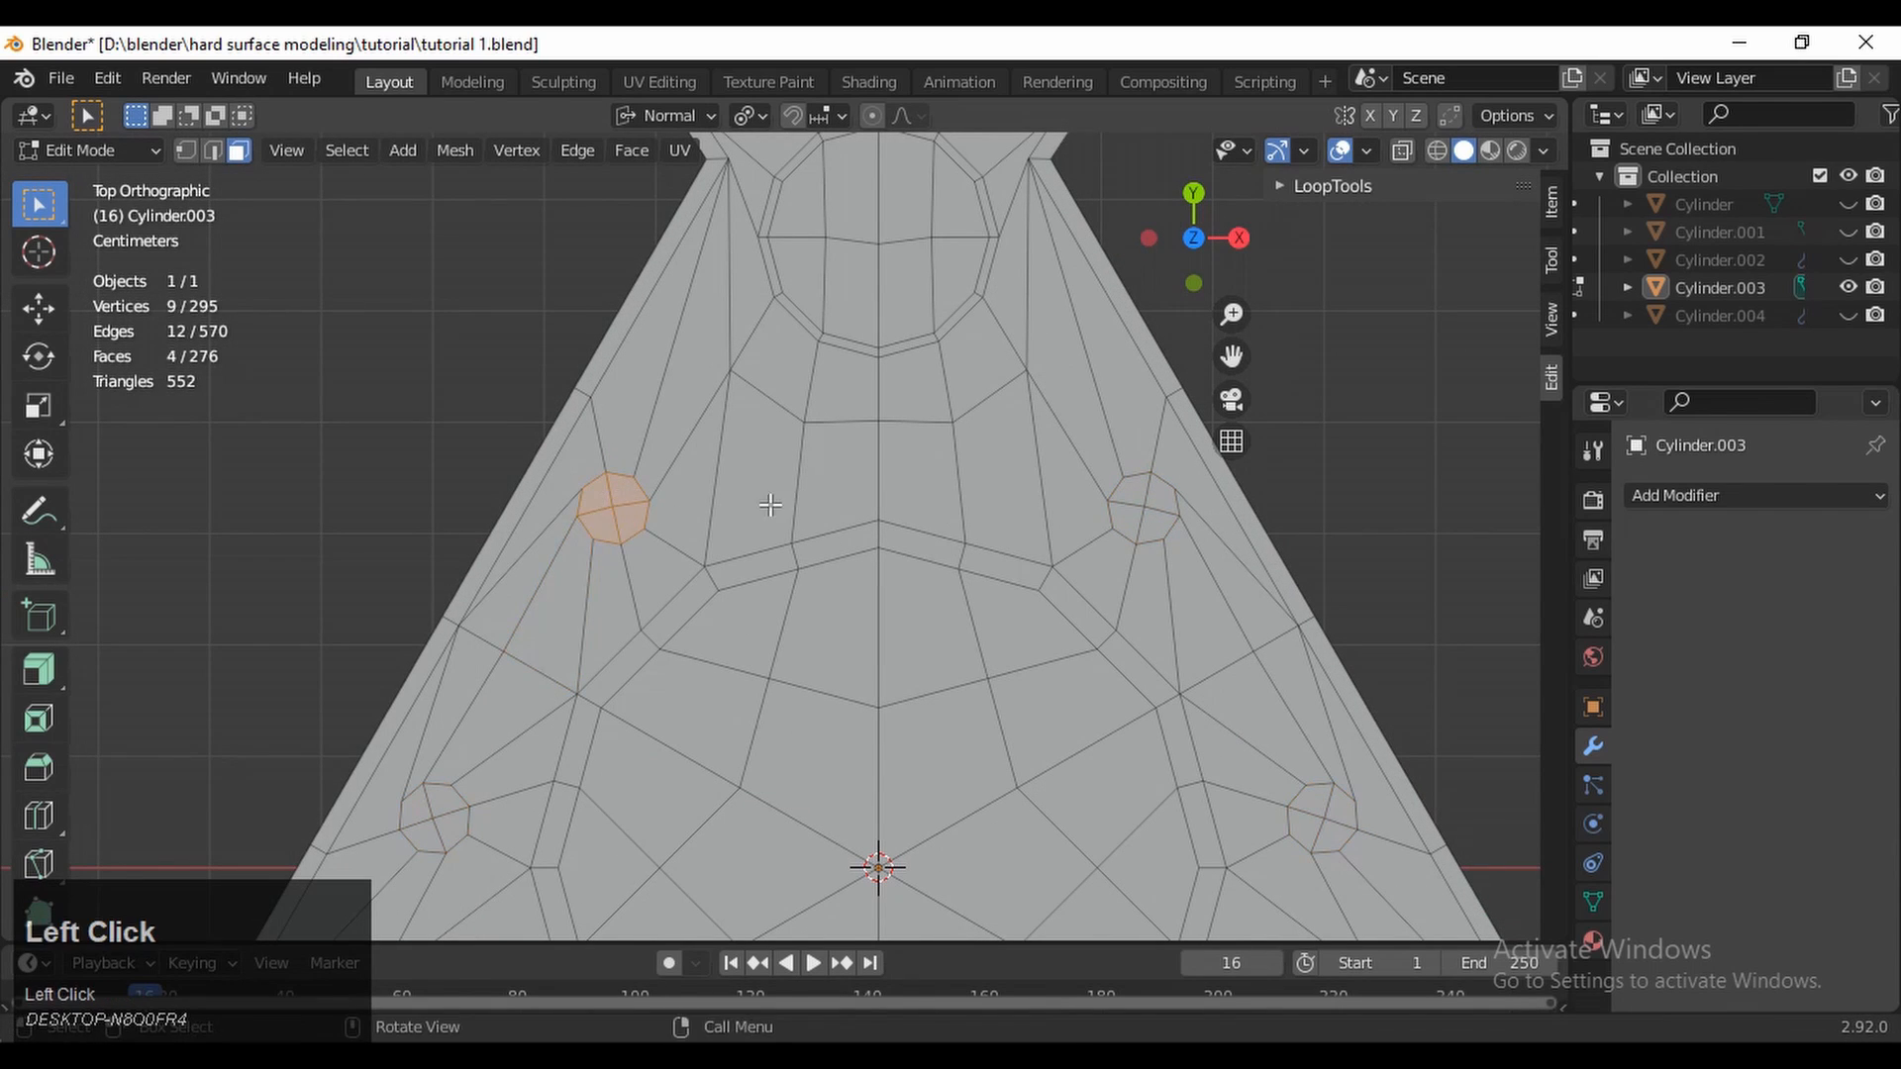
pyautogui.keyDown('shift'); pyautogui.moveTo(1160, 493); pyautogui.dragTo(1122, 523); pyautogui.keyUp('shift')
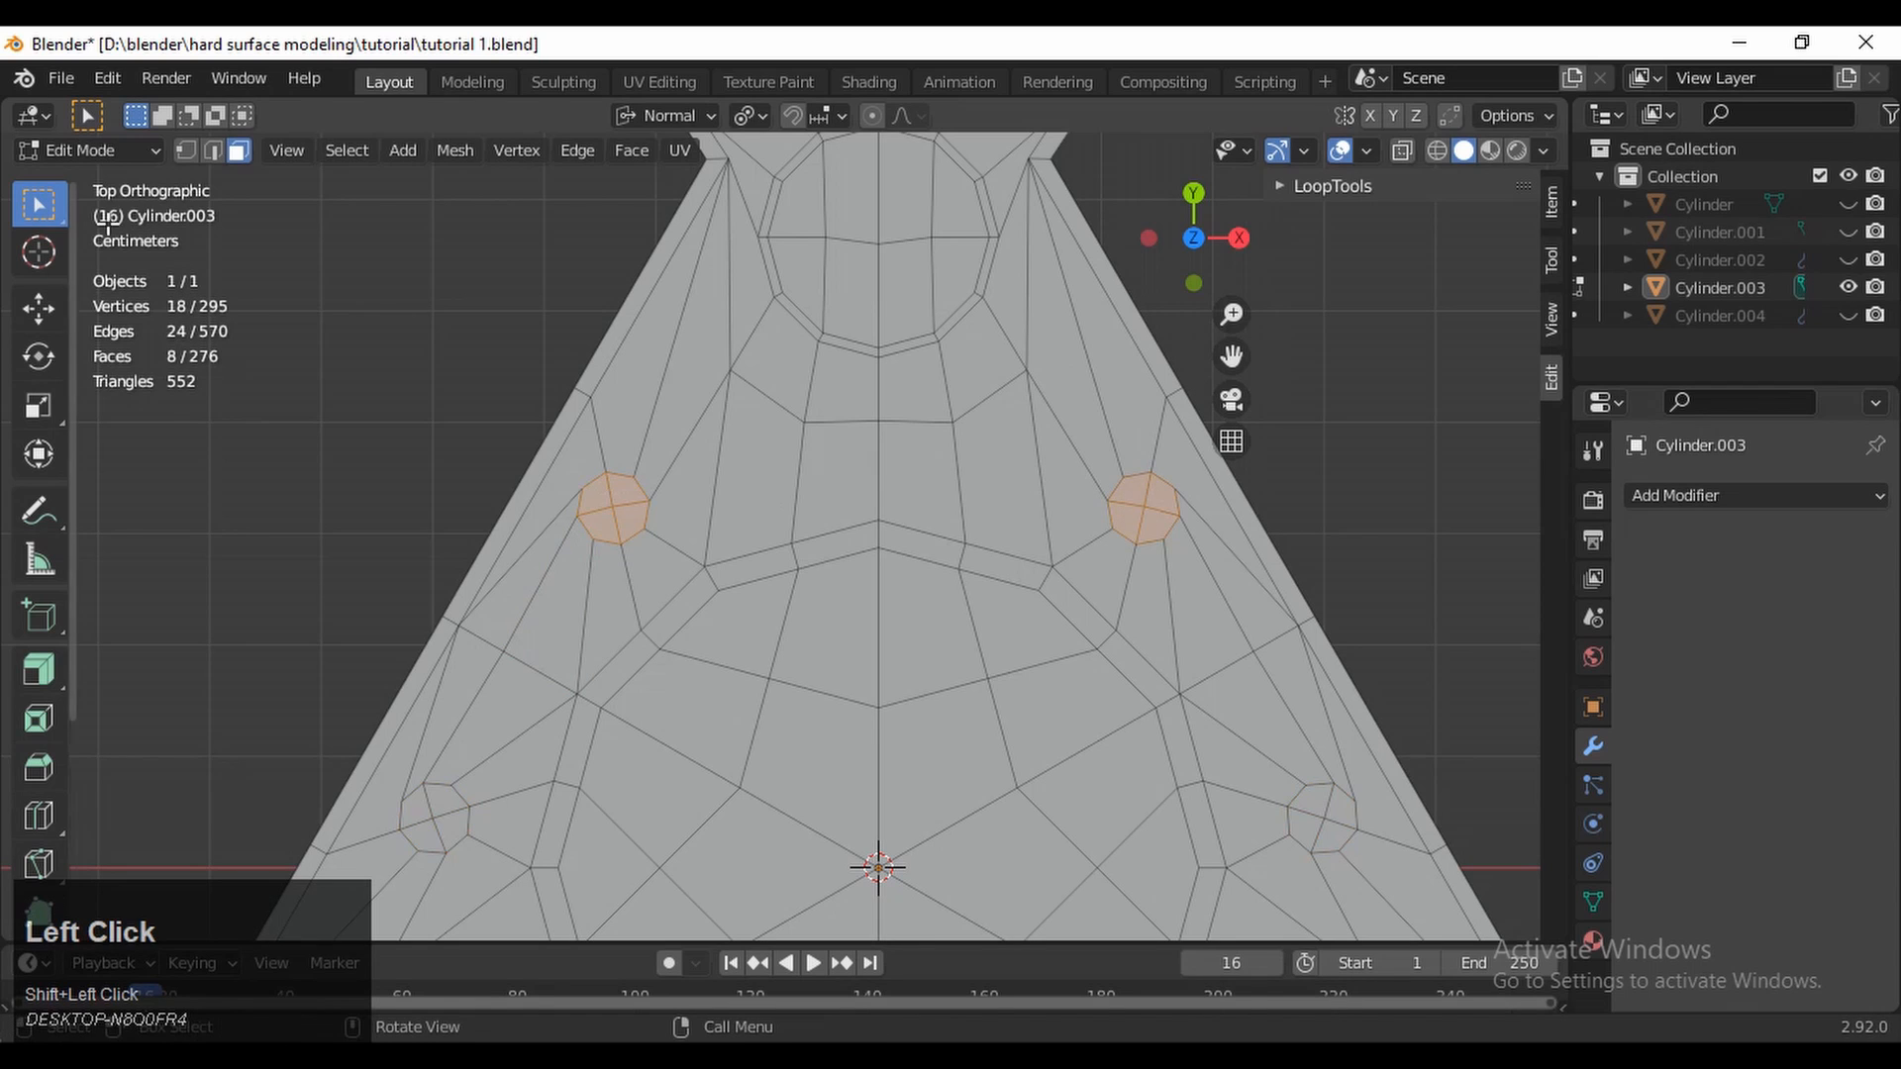
pyautogui.click(38, 308)
pyautogui.moveTo(880, 477); pyautogui.dragTo(886, 424)
pyautogui.hotkey('ctrl', 'z')
pyautogui.click(635, 420)
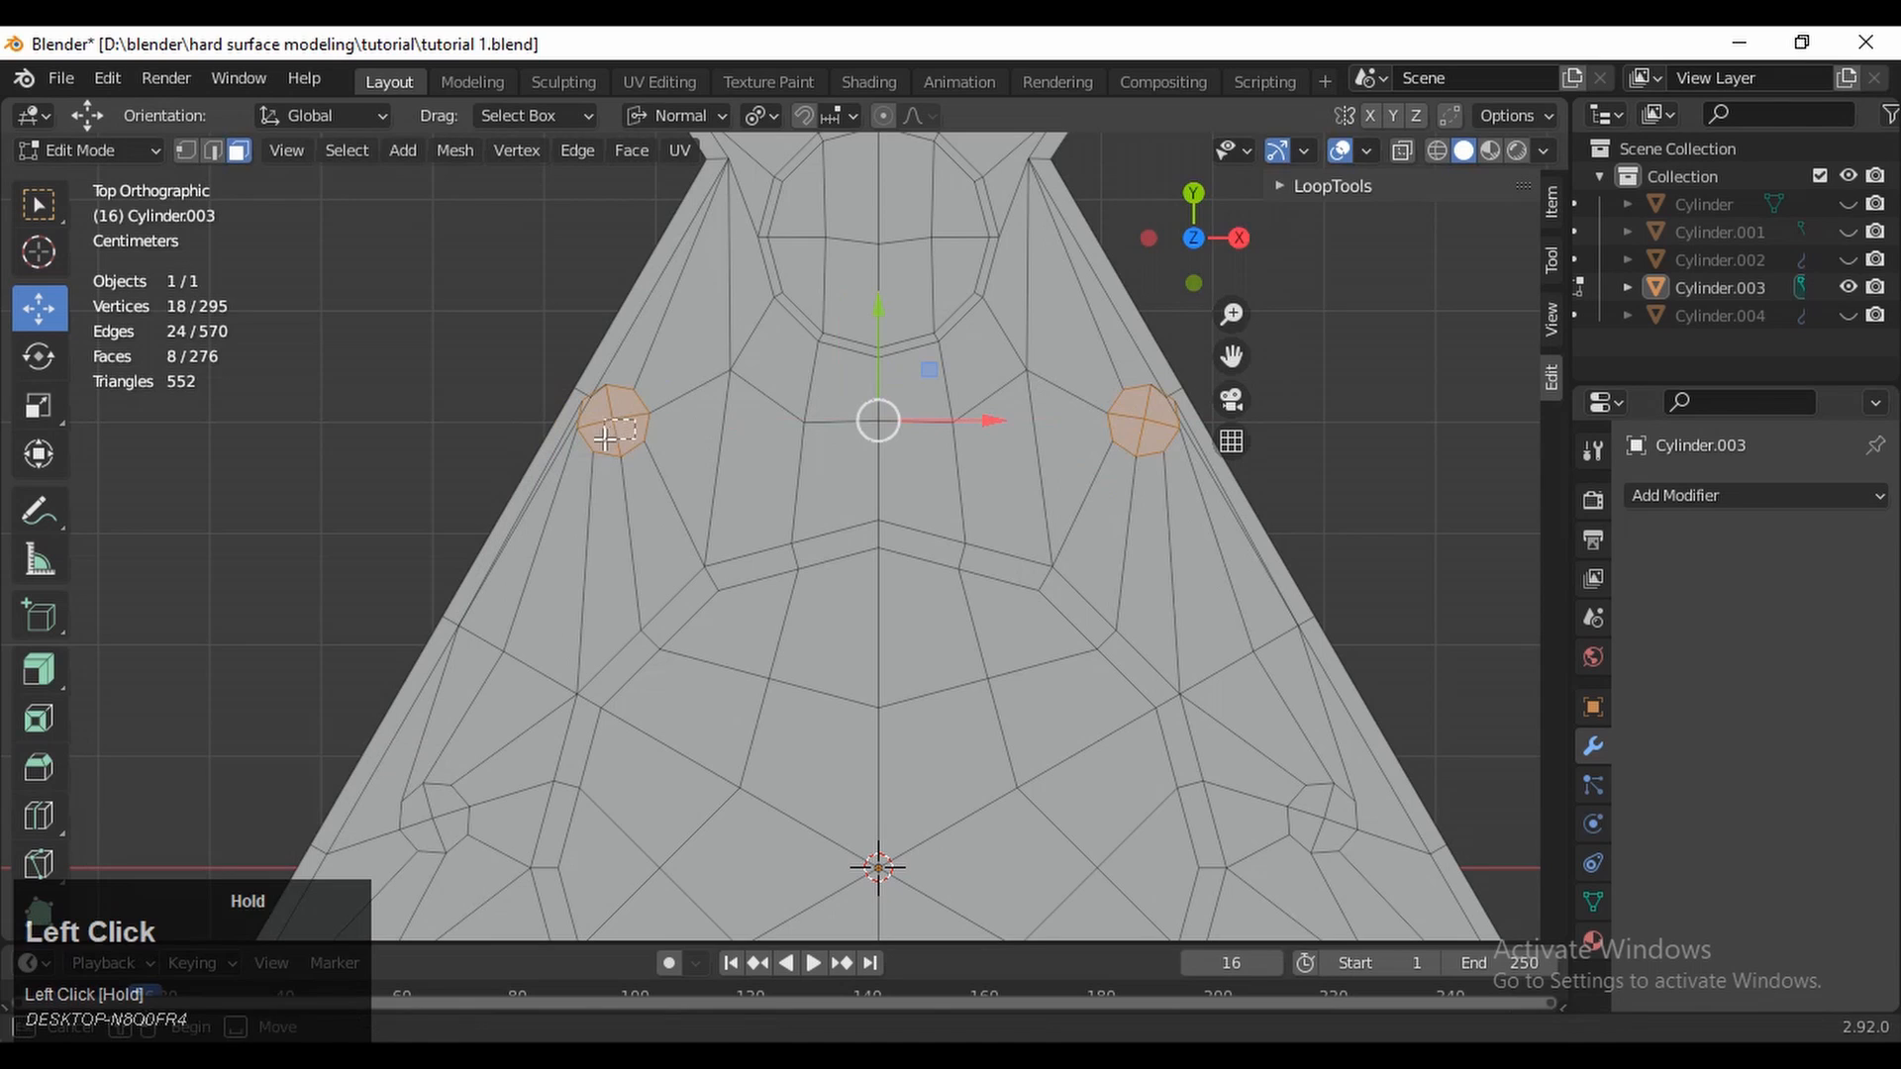
pyautogui.keyDown('ctrl'); pyautogui.moveTo(673, 424); pyautogui.dragTo(732, 439); pyautogui.keyUp('ctrl')
pyautogui.hotkey('ctrl', 'z')
pyautogui.hotkey('ctrl', 'z')
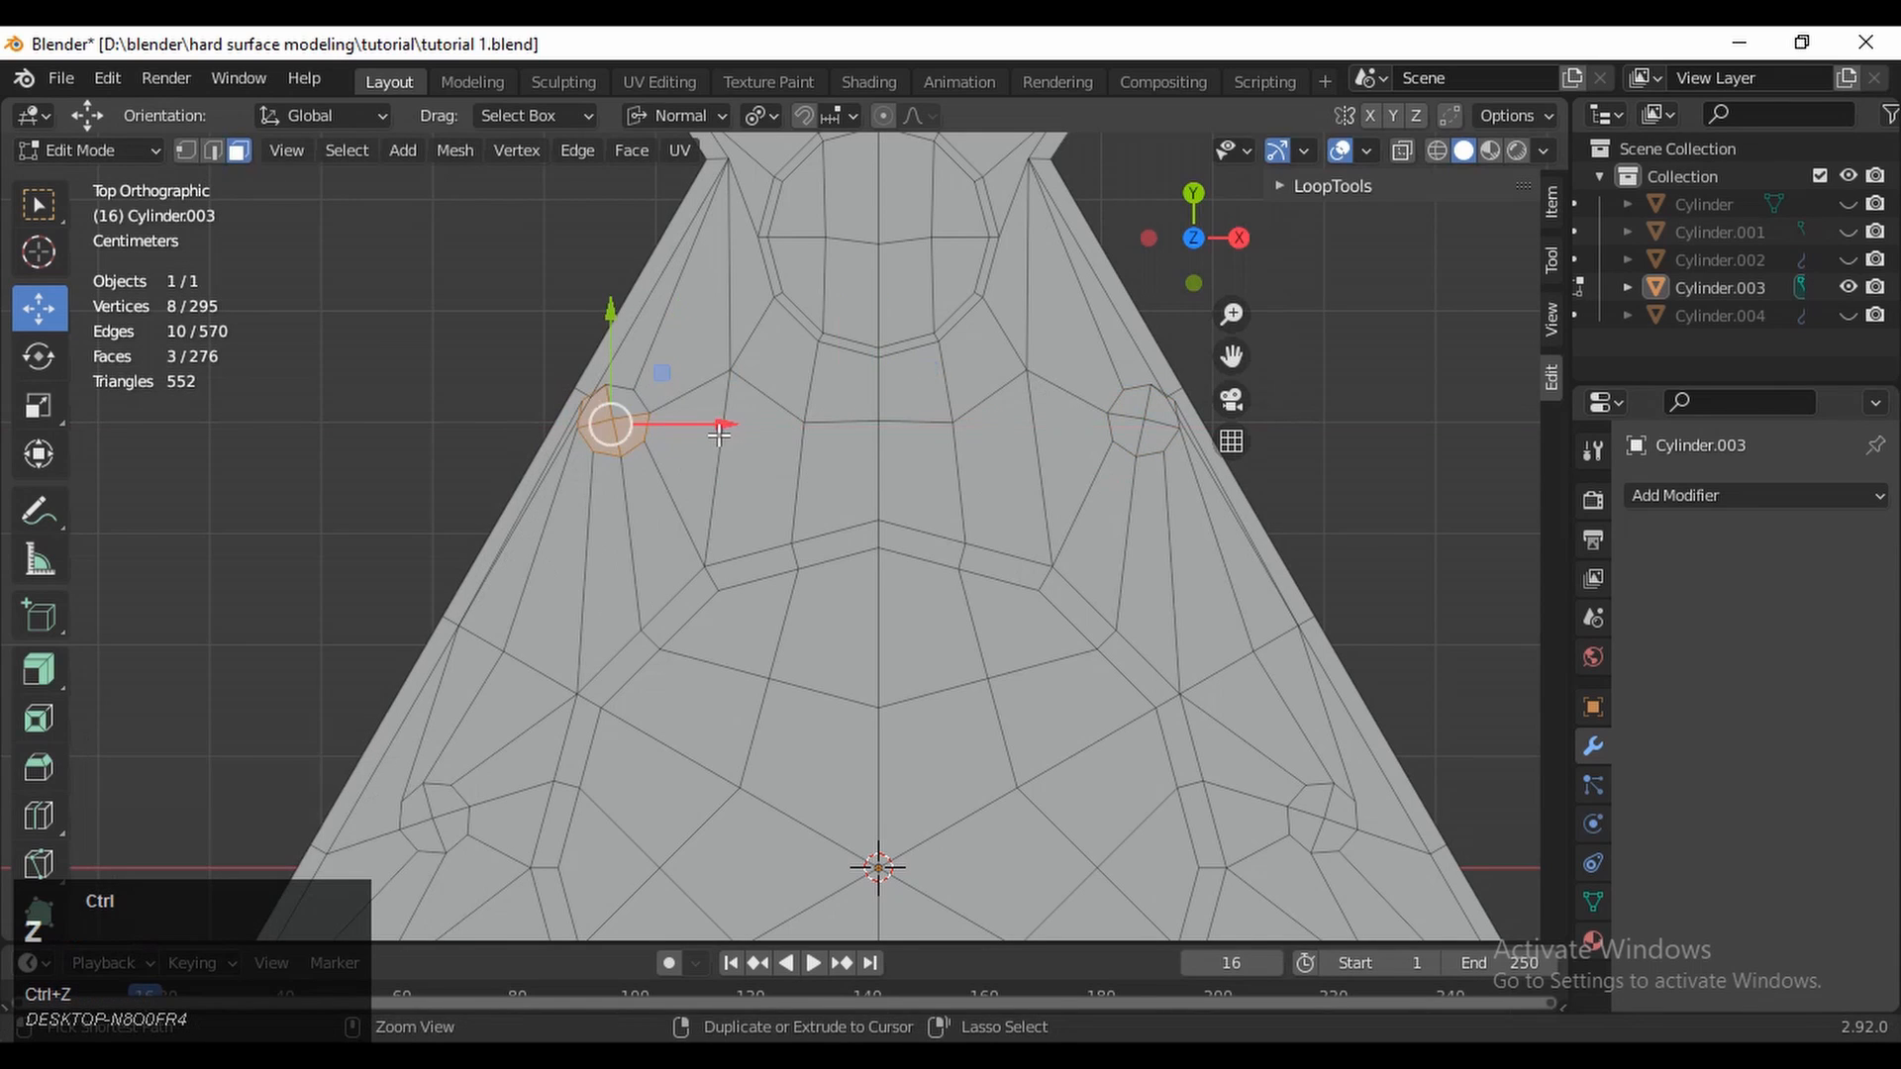
# Try moving only the upper-left small circle, about 0.047 m up in Y and inward along X, and undo the moves
pyautogui.click(590, 526)
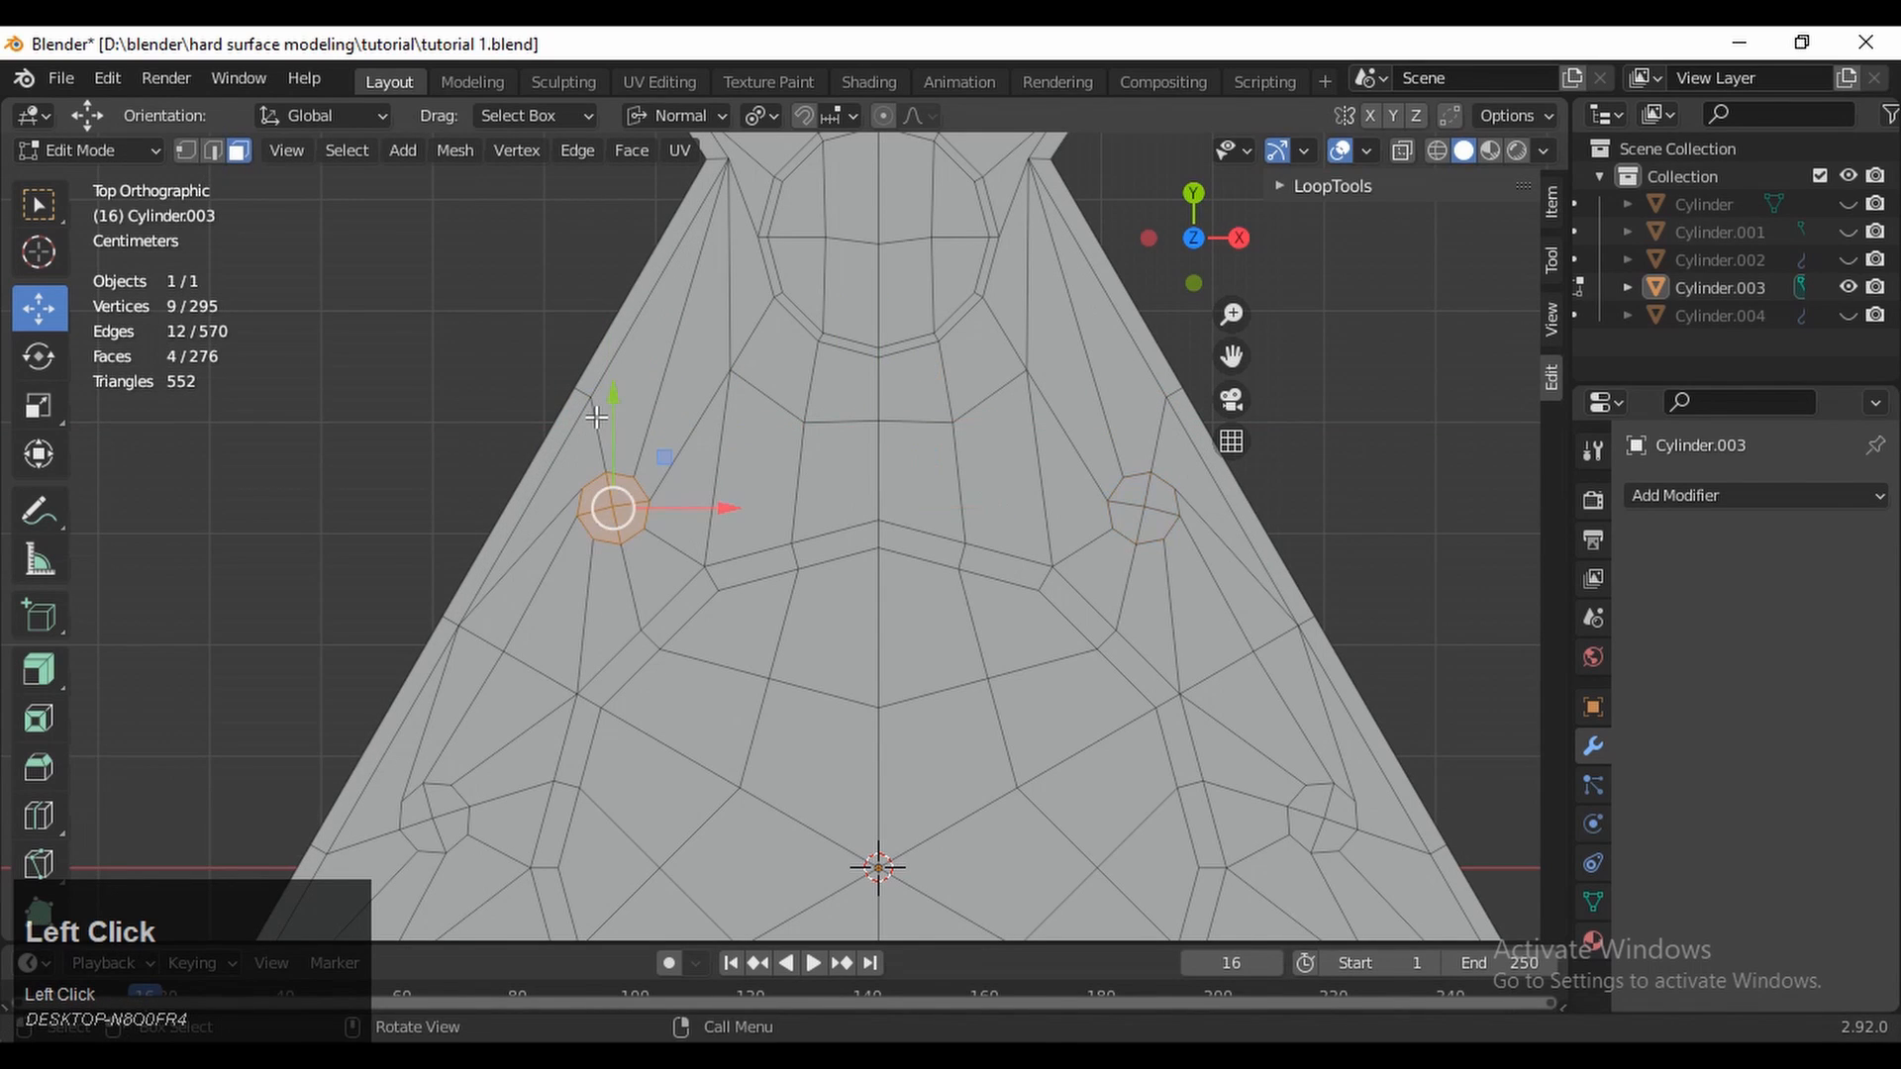
pyautogui.hotkey('ctrl', 'z')
pyautogui.moveTo(612, 437); pyautogui.dragTo(616, 384)
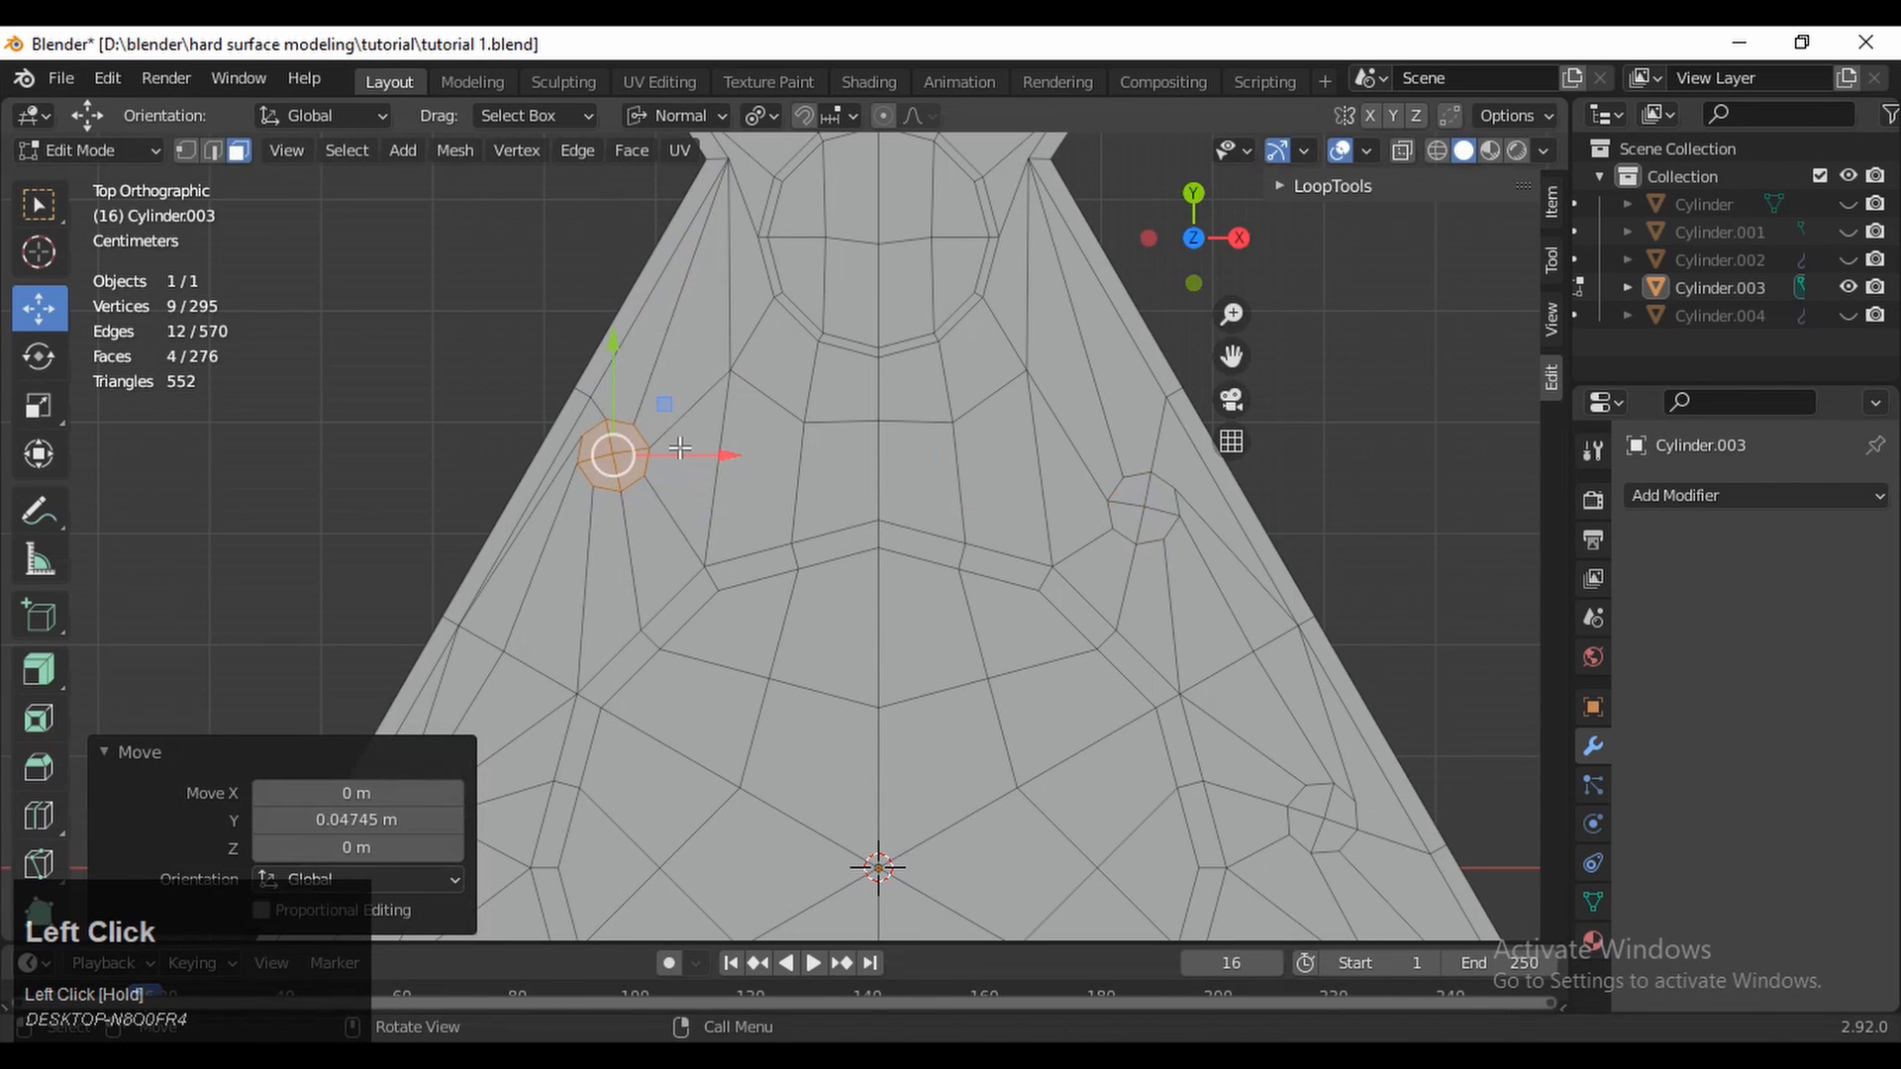
pyautogui.moveTo(711, 462); pyautogui.dragTo(756, 466)
pyautogui.moveTo(660, 395); pyautogui.dragTo(753, 356)
pyautogui.hotkey('ctrl', 'z')
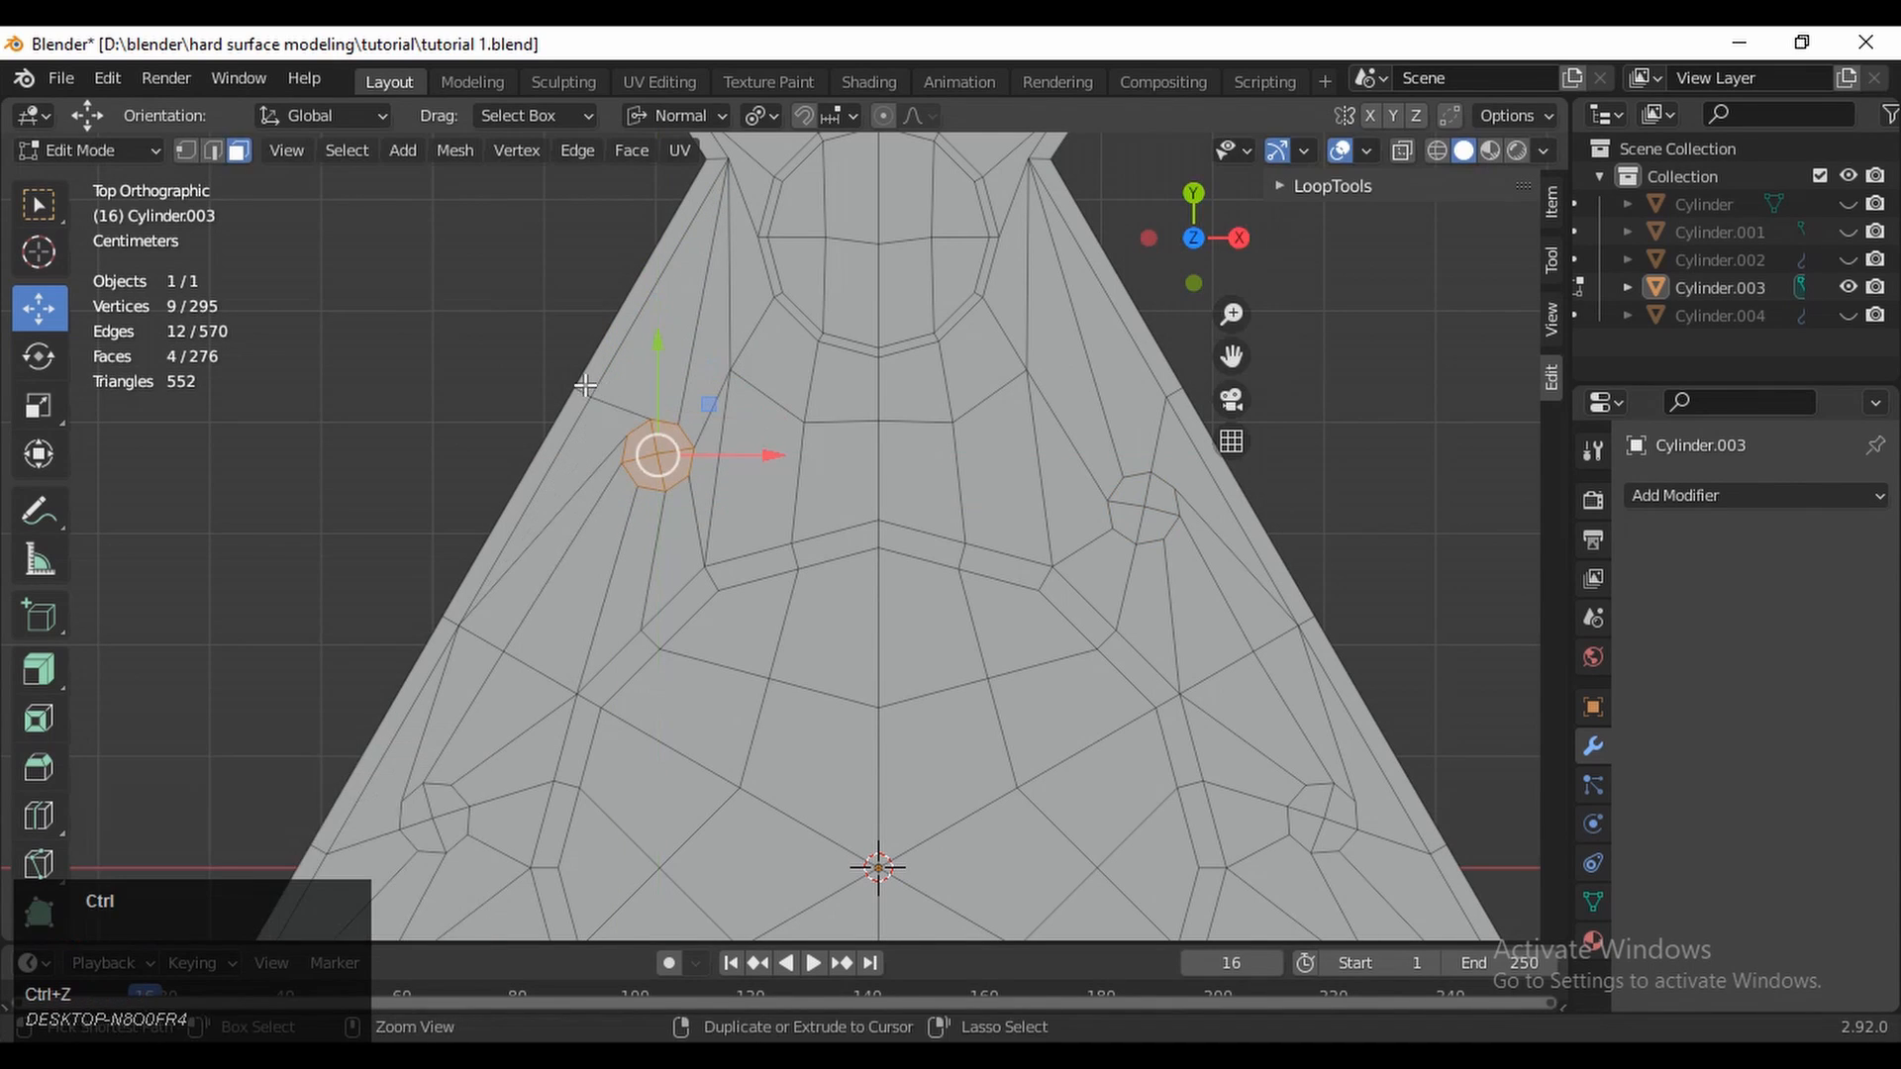
pyautogui.hotkey('ctrl', 'z')
pyautogui.hotkey('ctrl', 'z')
# Switch to edge selection and select the short rim edge on the left slanted side, beside the upper-left small circle
pyautogui.click(586, 384)
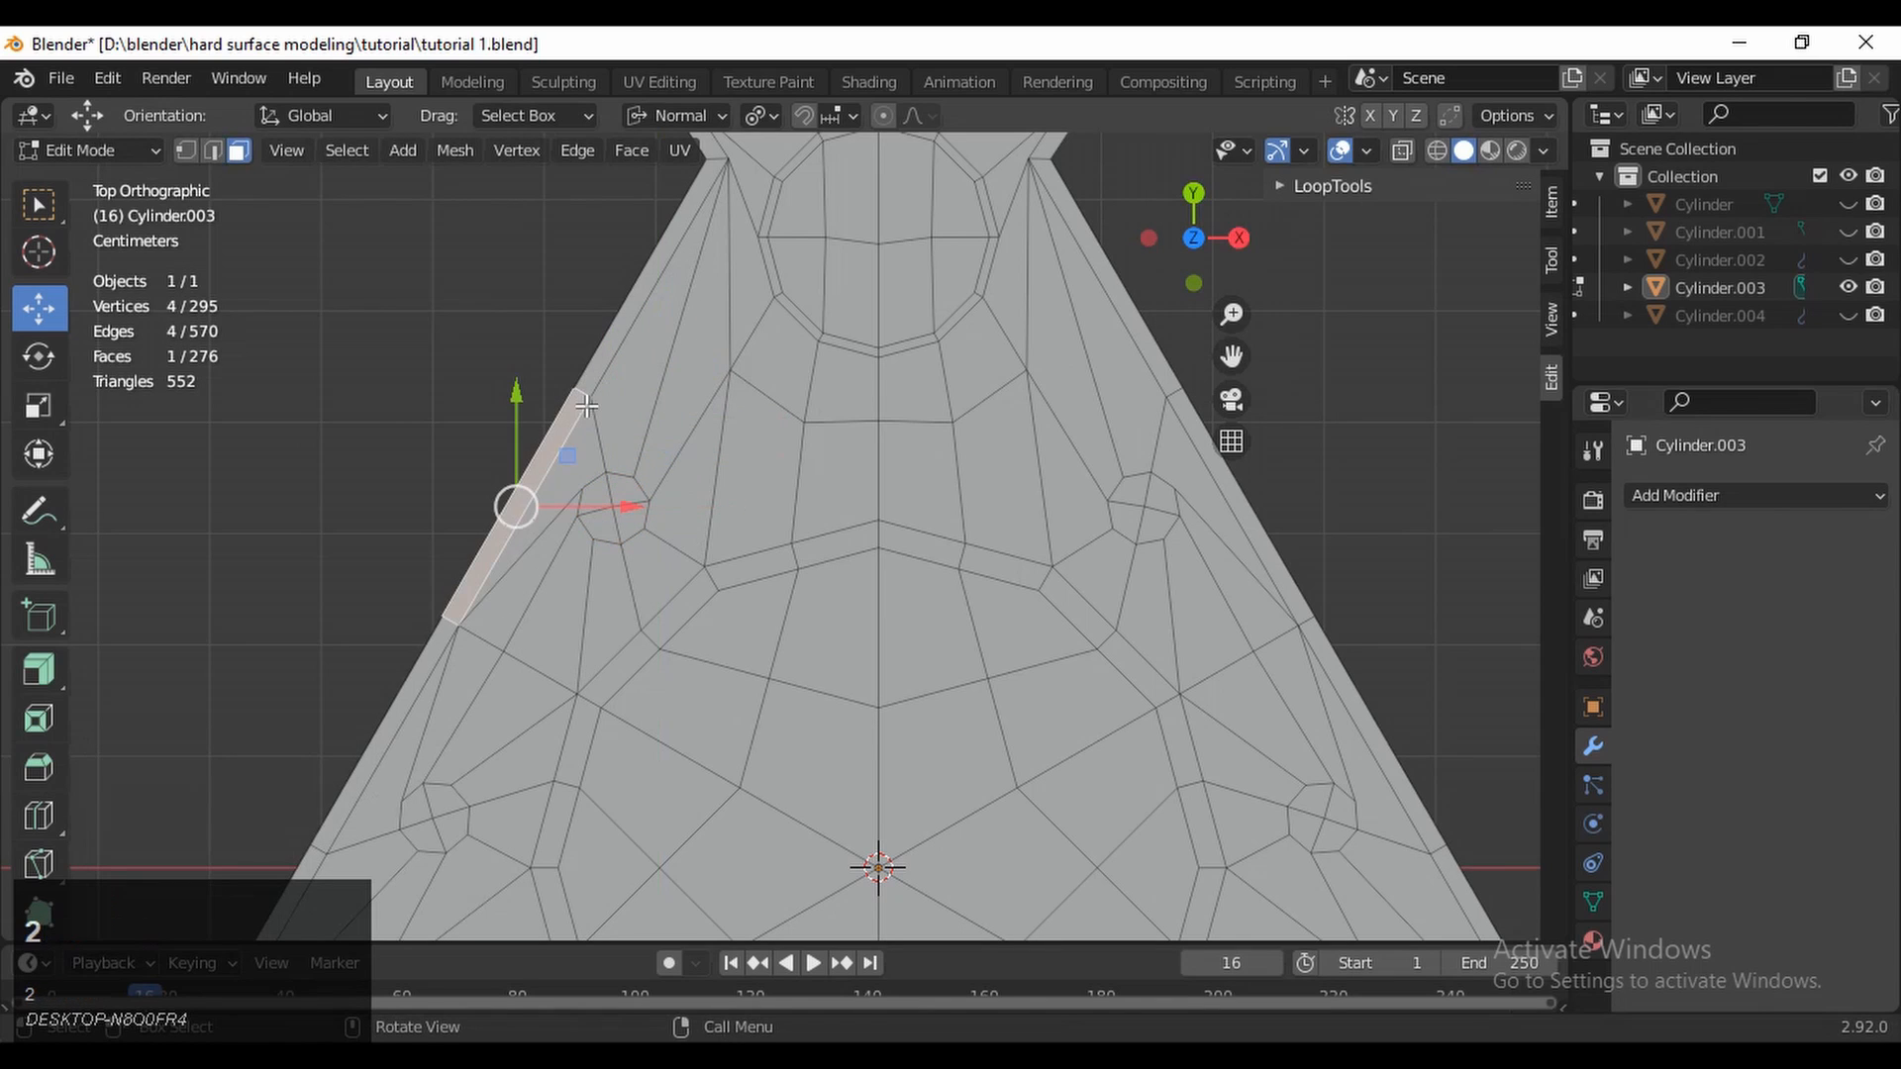
pyautogui.press('2')
pyautogui.click(582, 409)
pyautogui.click(577, 397)
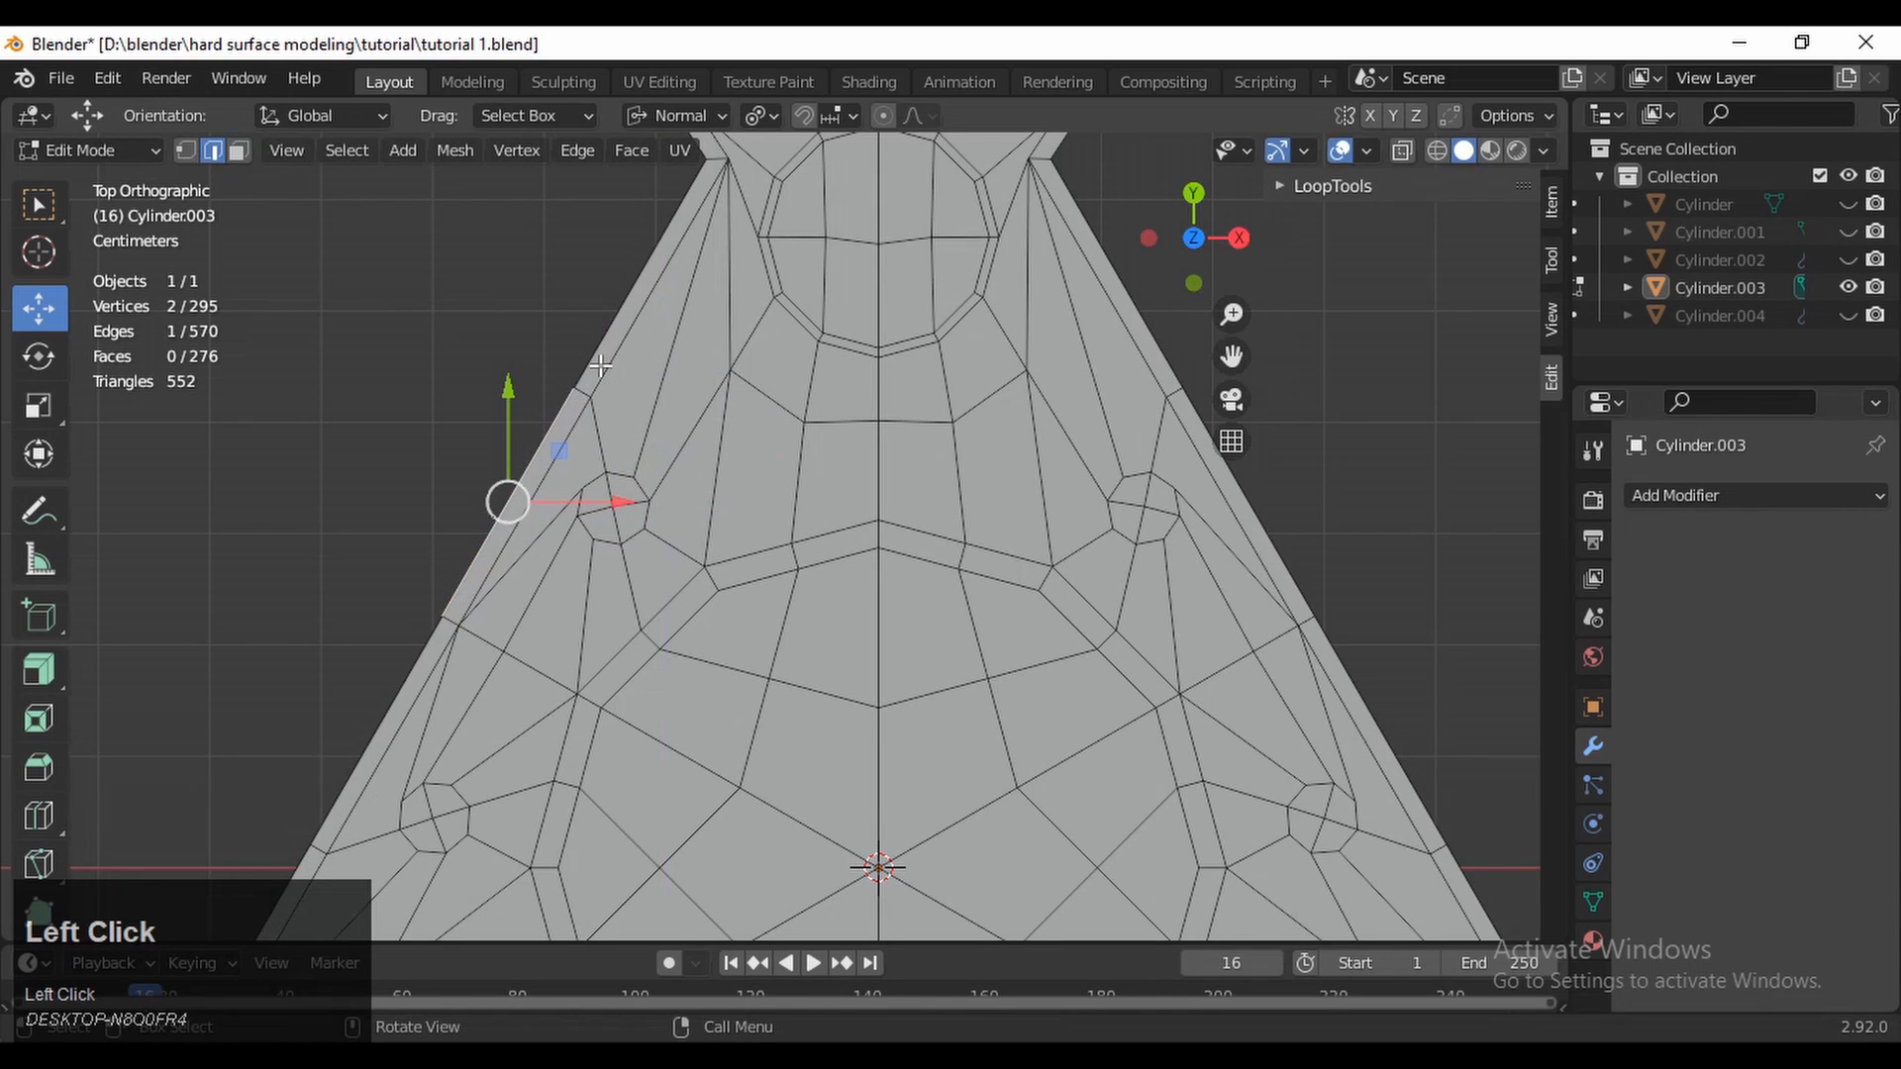
# Try sliding the short rim edge and its inner vertex toward the upper arm, and undo both slides
pyautogui.press('g')
pyautogui.press('g')
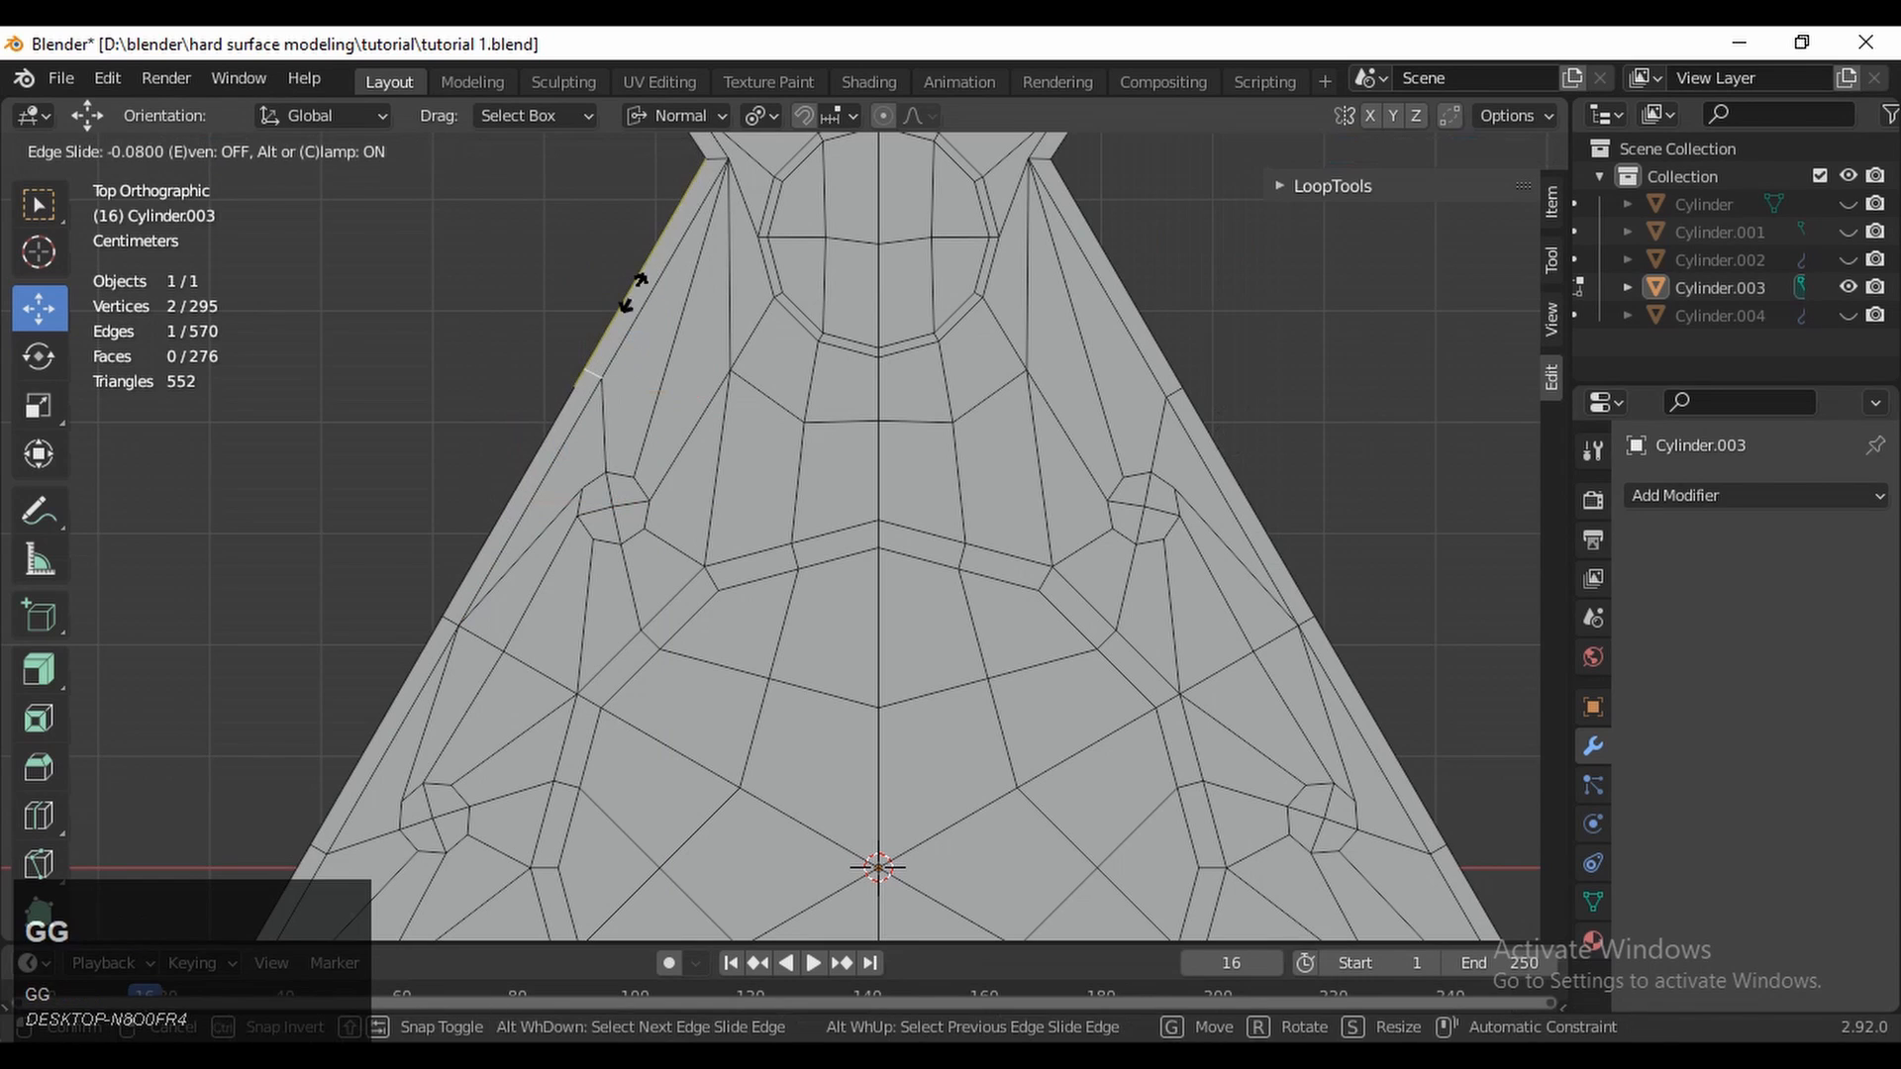
pyautogui.click(636, 297)
pyautogui.press('1')
pyautogui.click(646, 302)
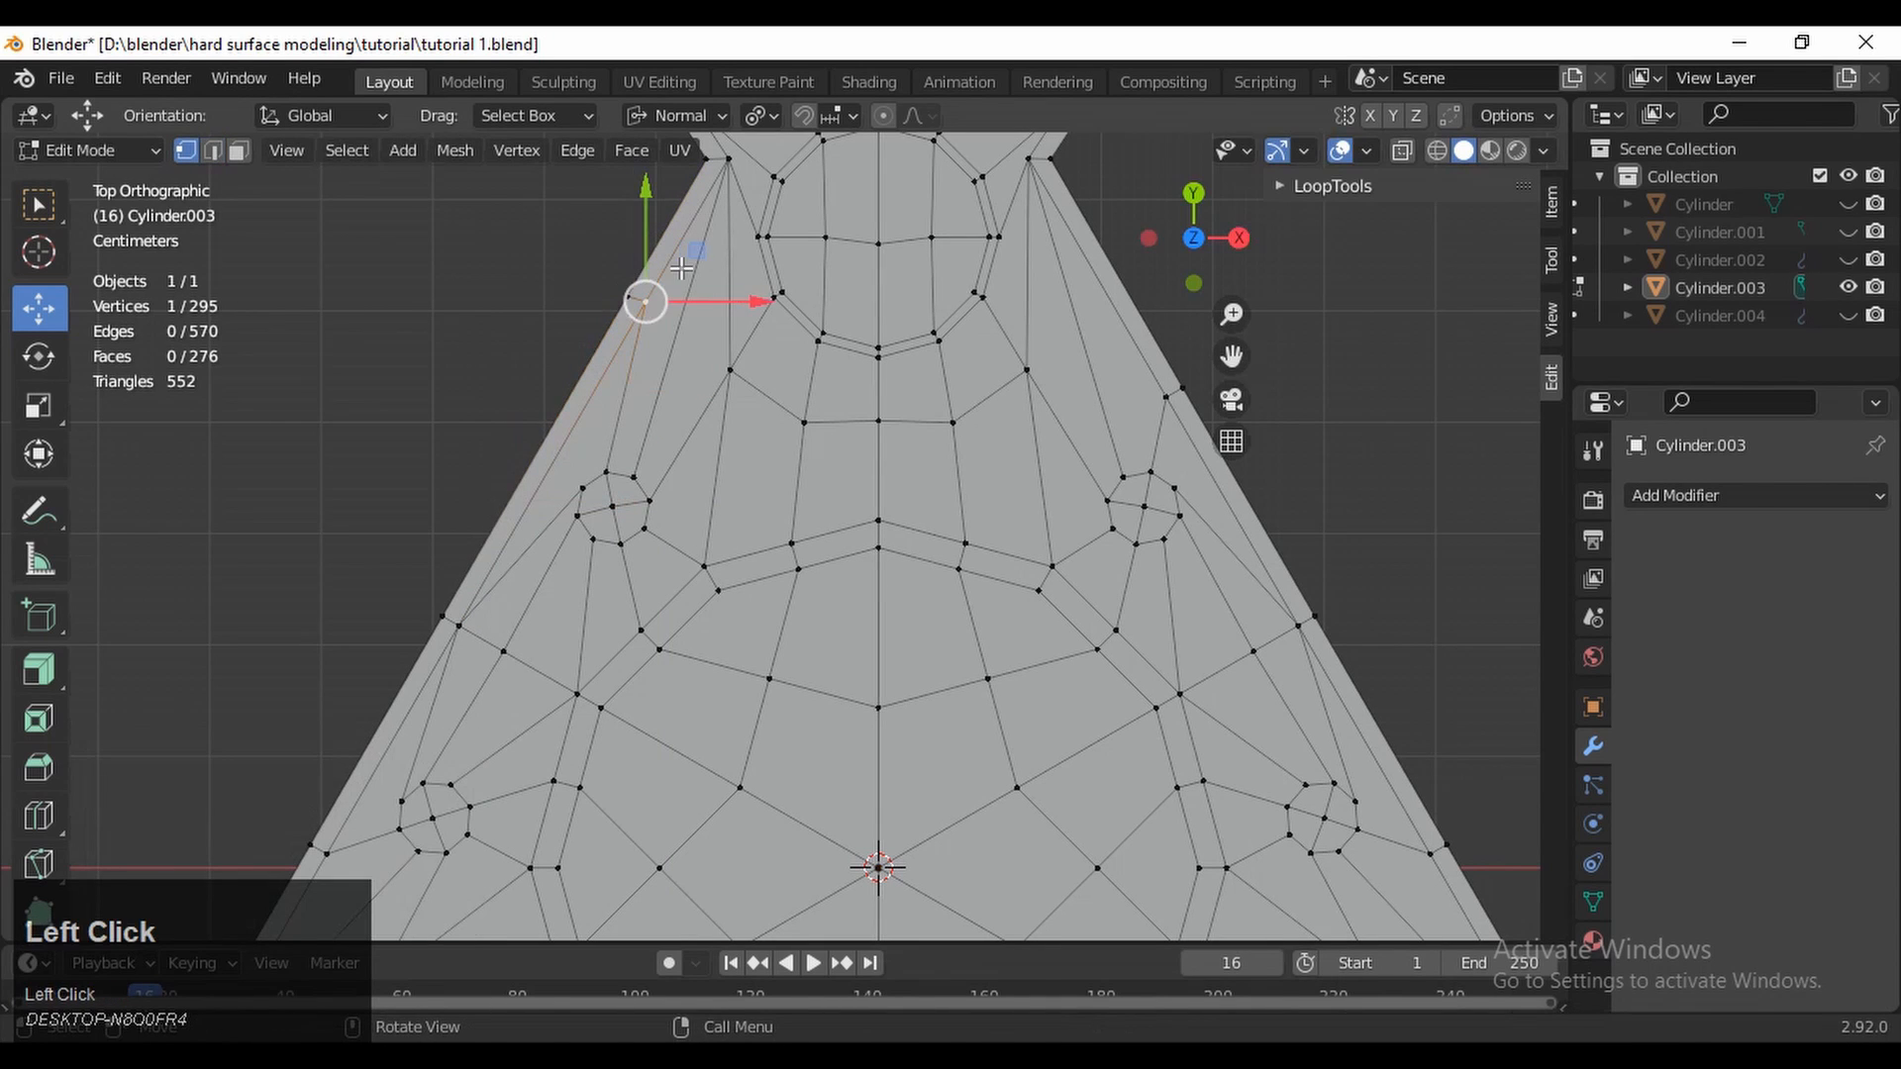
pyautogui.press('g')
pyautogui.press('g')
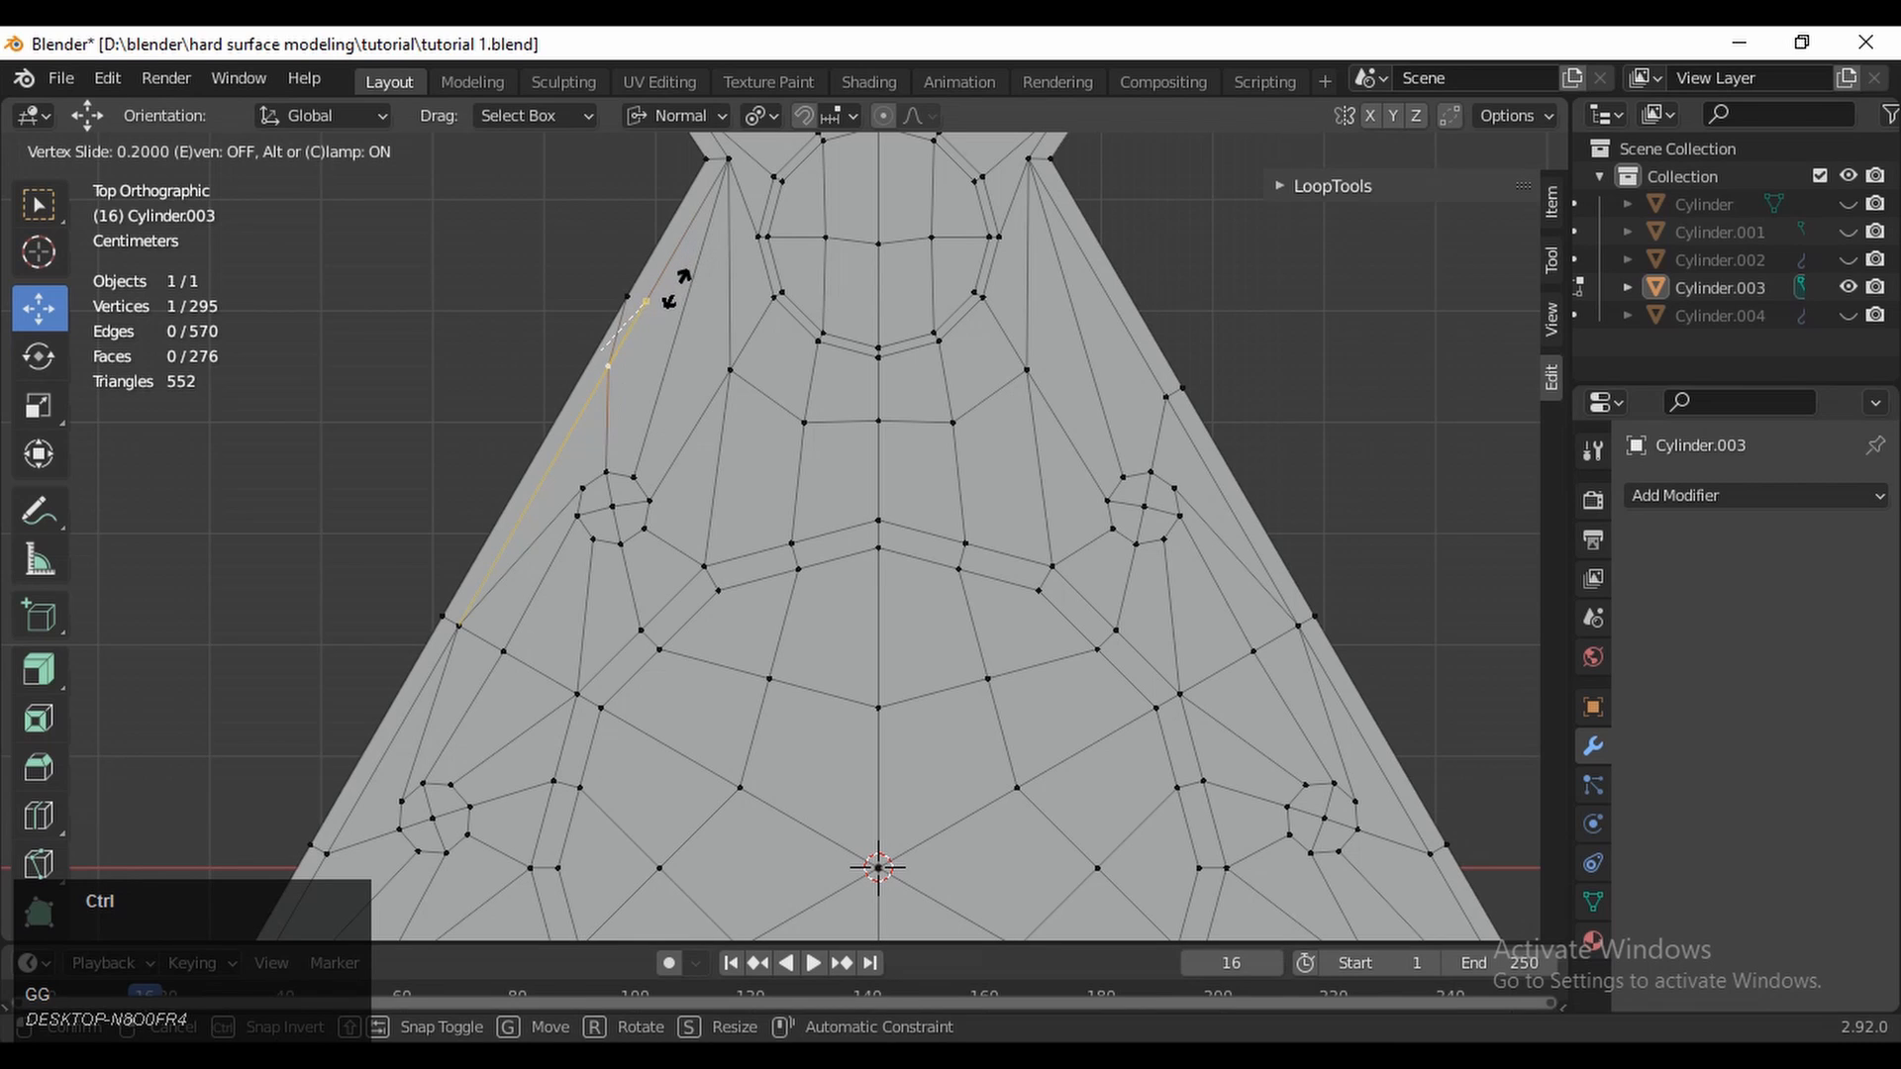
pyautogui.click(695, 280)
pyautogui.keyDown('shift'); pyautogui.moveTo(896, 339); pyautogui.dragTo(902, 403, button='middle'); pyautogui.keyUp('shift')
pyautogui.hotkey('ctrl', 'z')
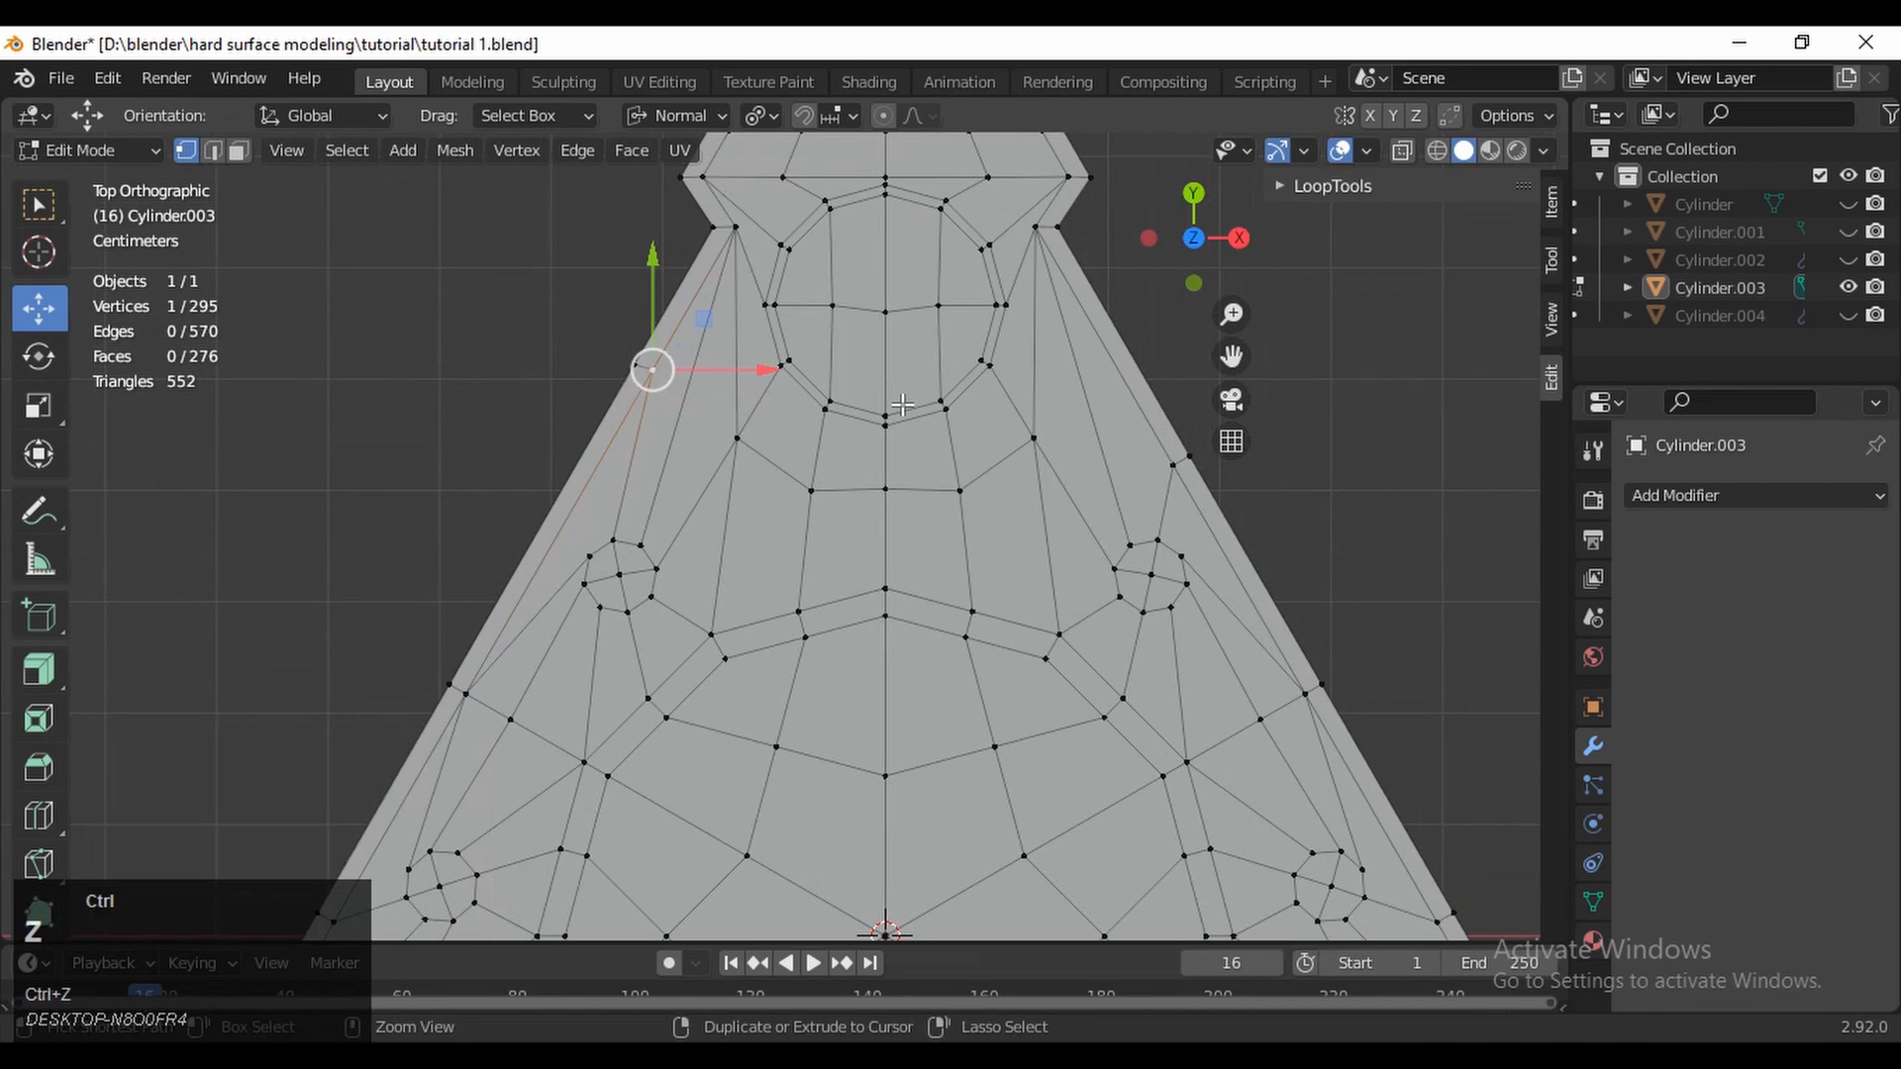
pyautogui.hotkey('ctrl', 'z')
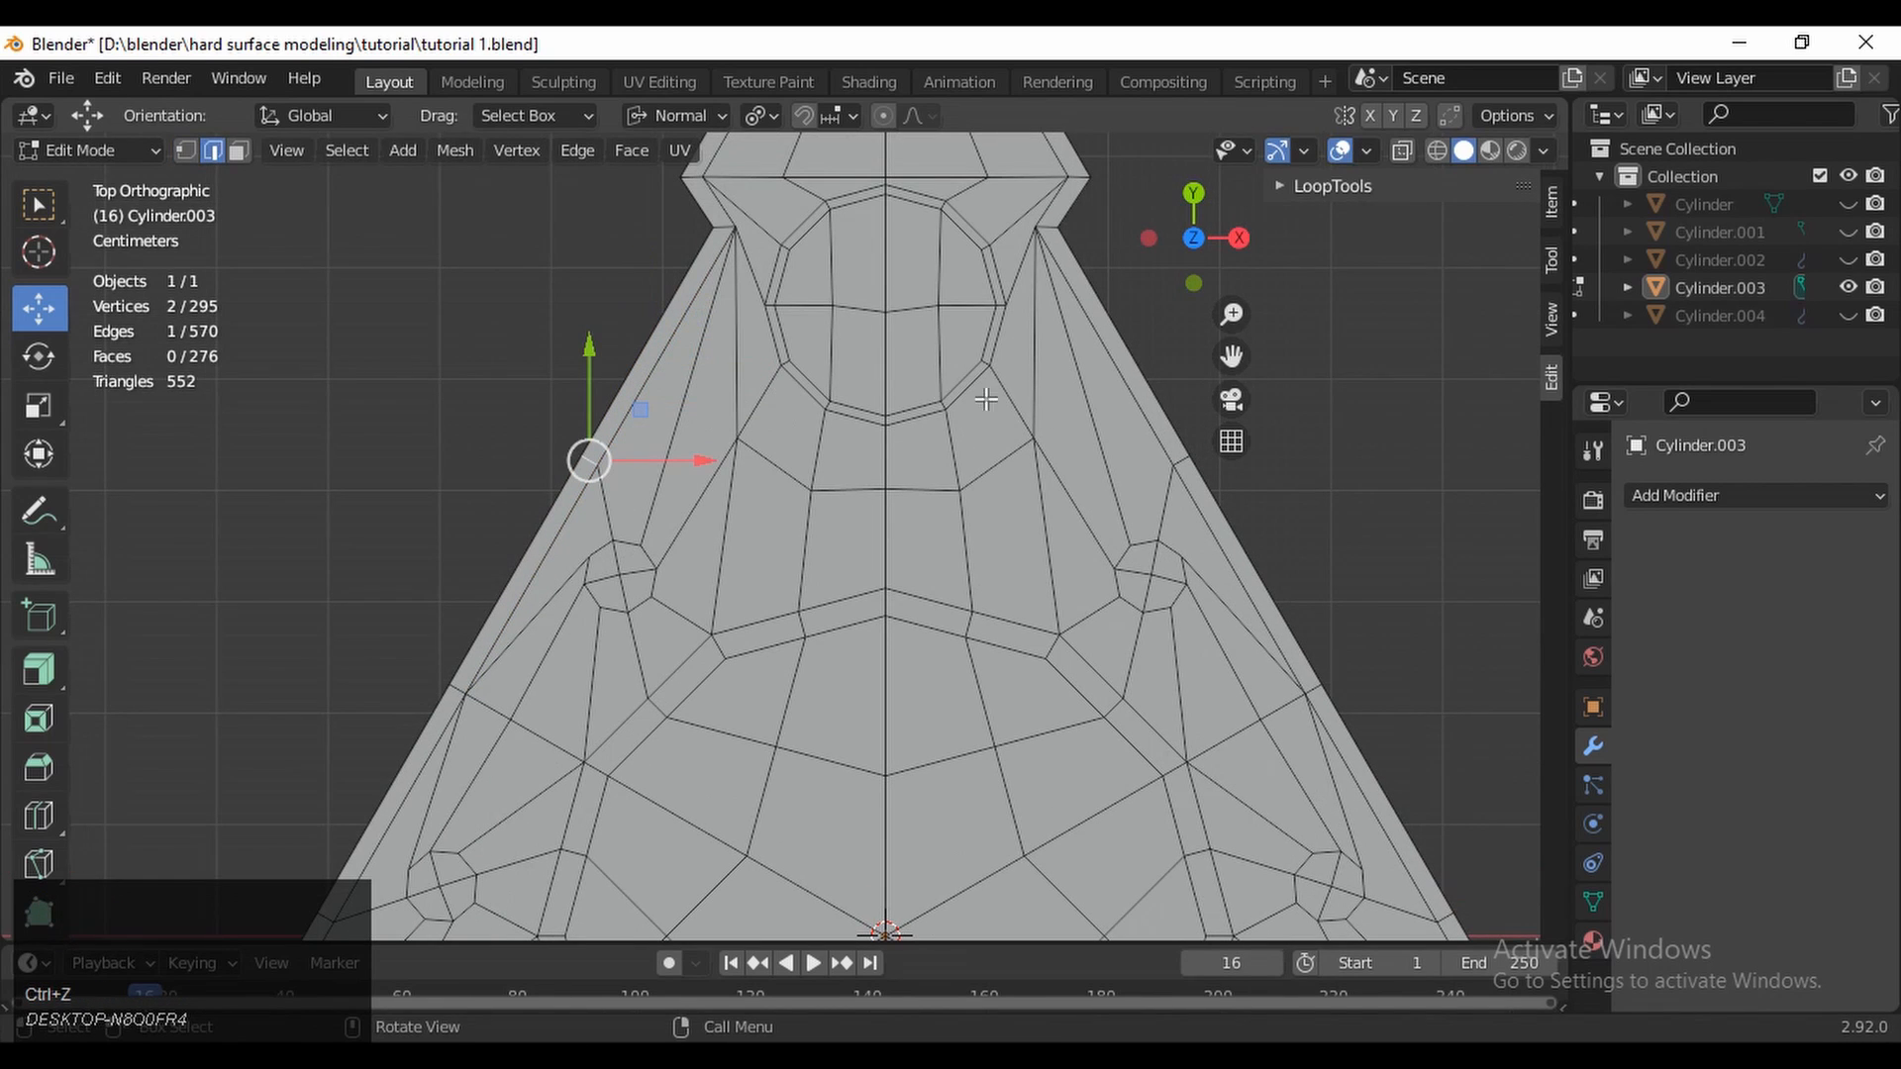
# Add the matching short rim edge on the right slanted side and slide both edges up toward the upper arm
pyautogui.keyDown('shift'); pyautogui.click(1176, 460); pyautogui.keyUp('shift')
pyautogui.press('g')
pyautogui.press('g')
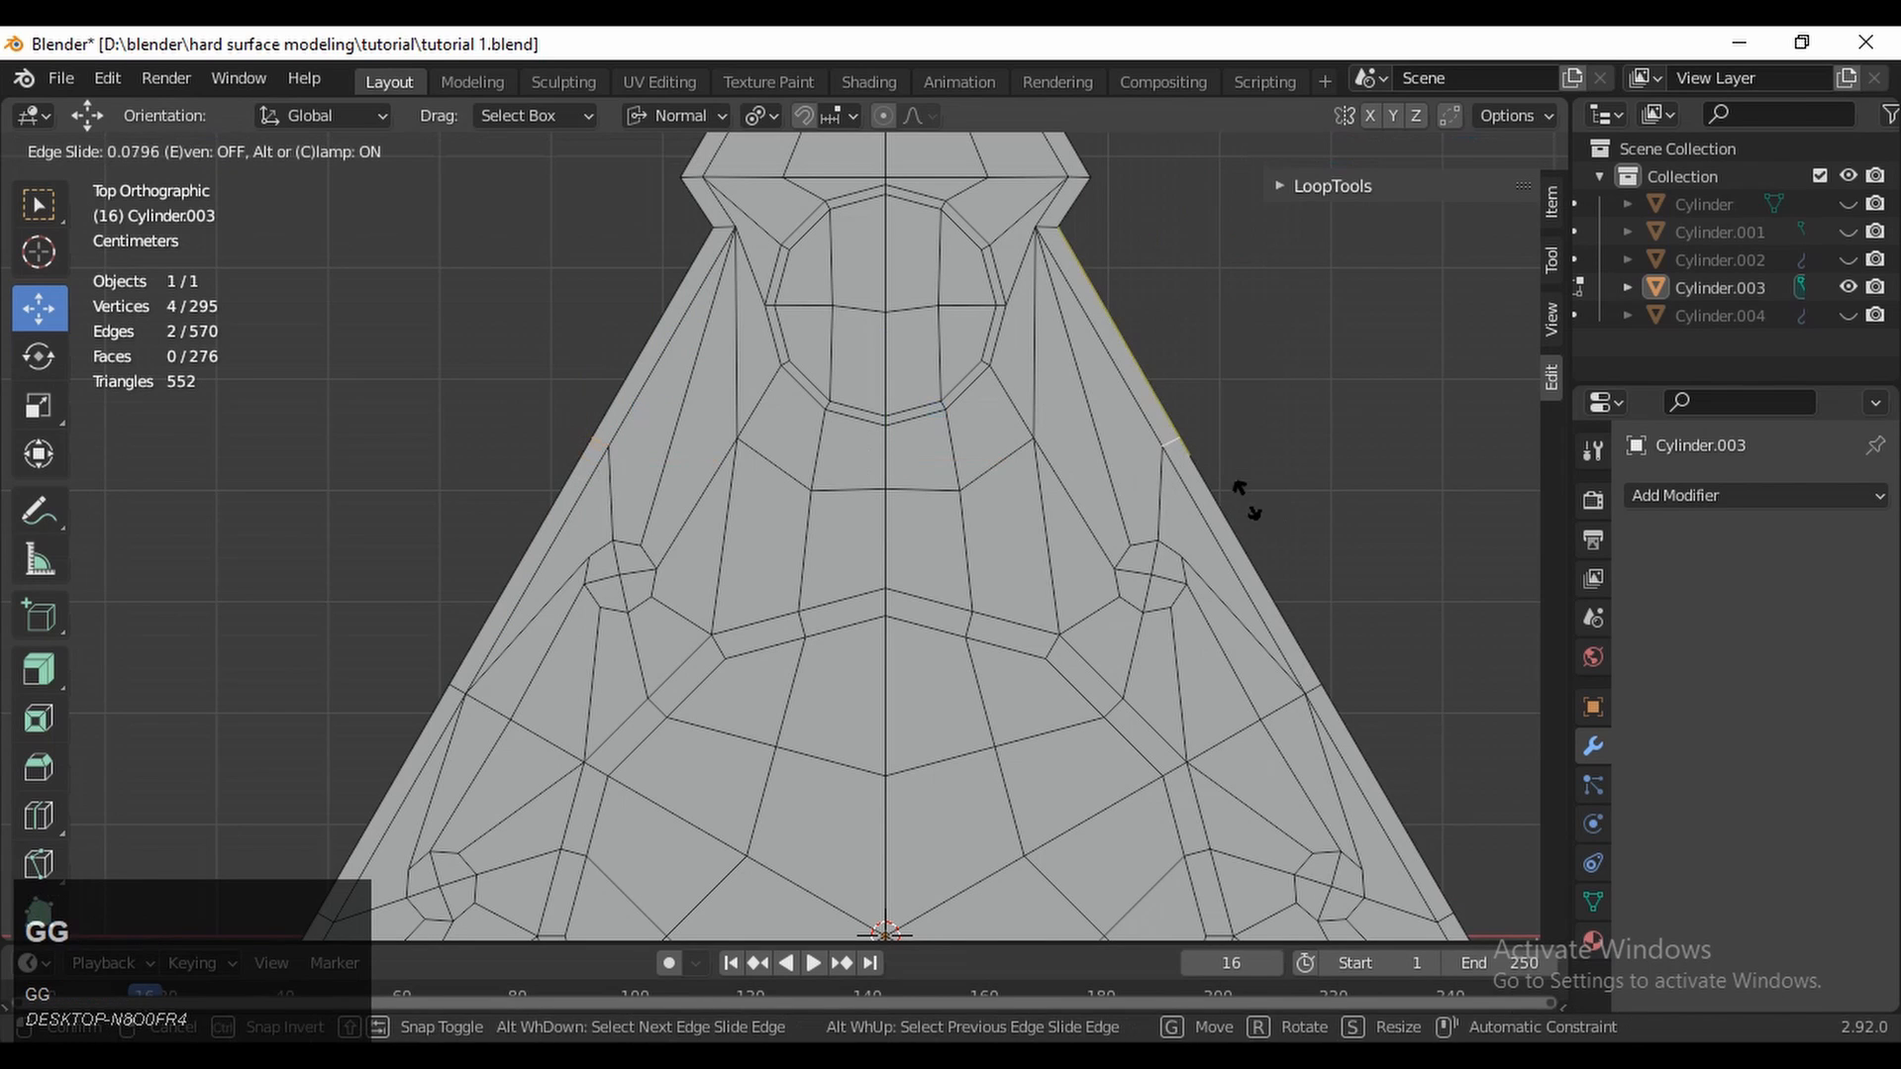
pyautogui.keyDown('ctrl'); pyautogui.click(1190, 418); pyautogui.keyUp('ctrl')
# Slide the short rim edges on the left slanted side and the bottom side closer to the lower-left corner
pyautogui.keyDown('ctrl'); pyautogui.moveTo(921, 365); pyautogui.dragTo(891, 556, button='middle'); pyautogui.keyUp('ctrl')
pyautogui.keyDown('shift'); pyautogui.moveTo(891, 557); pyautogui.dragTo(1074, 353, button='middle'); pyautogui.keyUp('shift')
pyautogui.keyDown('ctrl'); pyautogui.moveTo(930, 540); pyautogui.dragTo(904, 413, button='middle'); pyautogui.keyUp('ctrl')
pyautogui.click(804, 387)
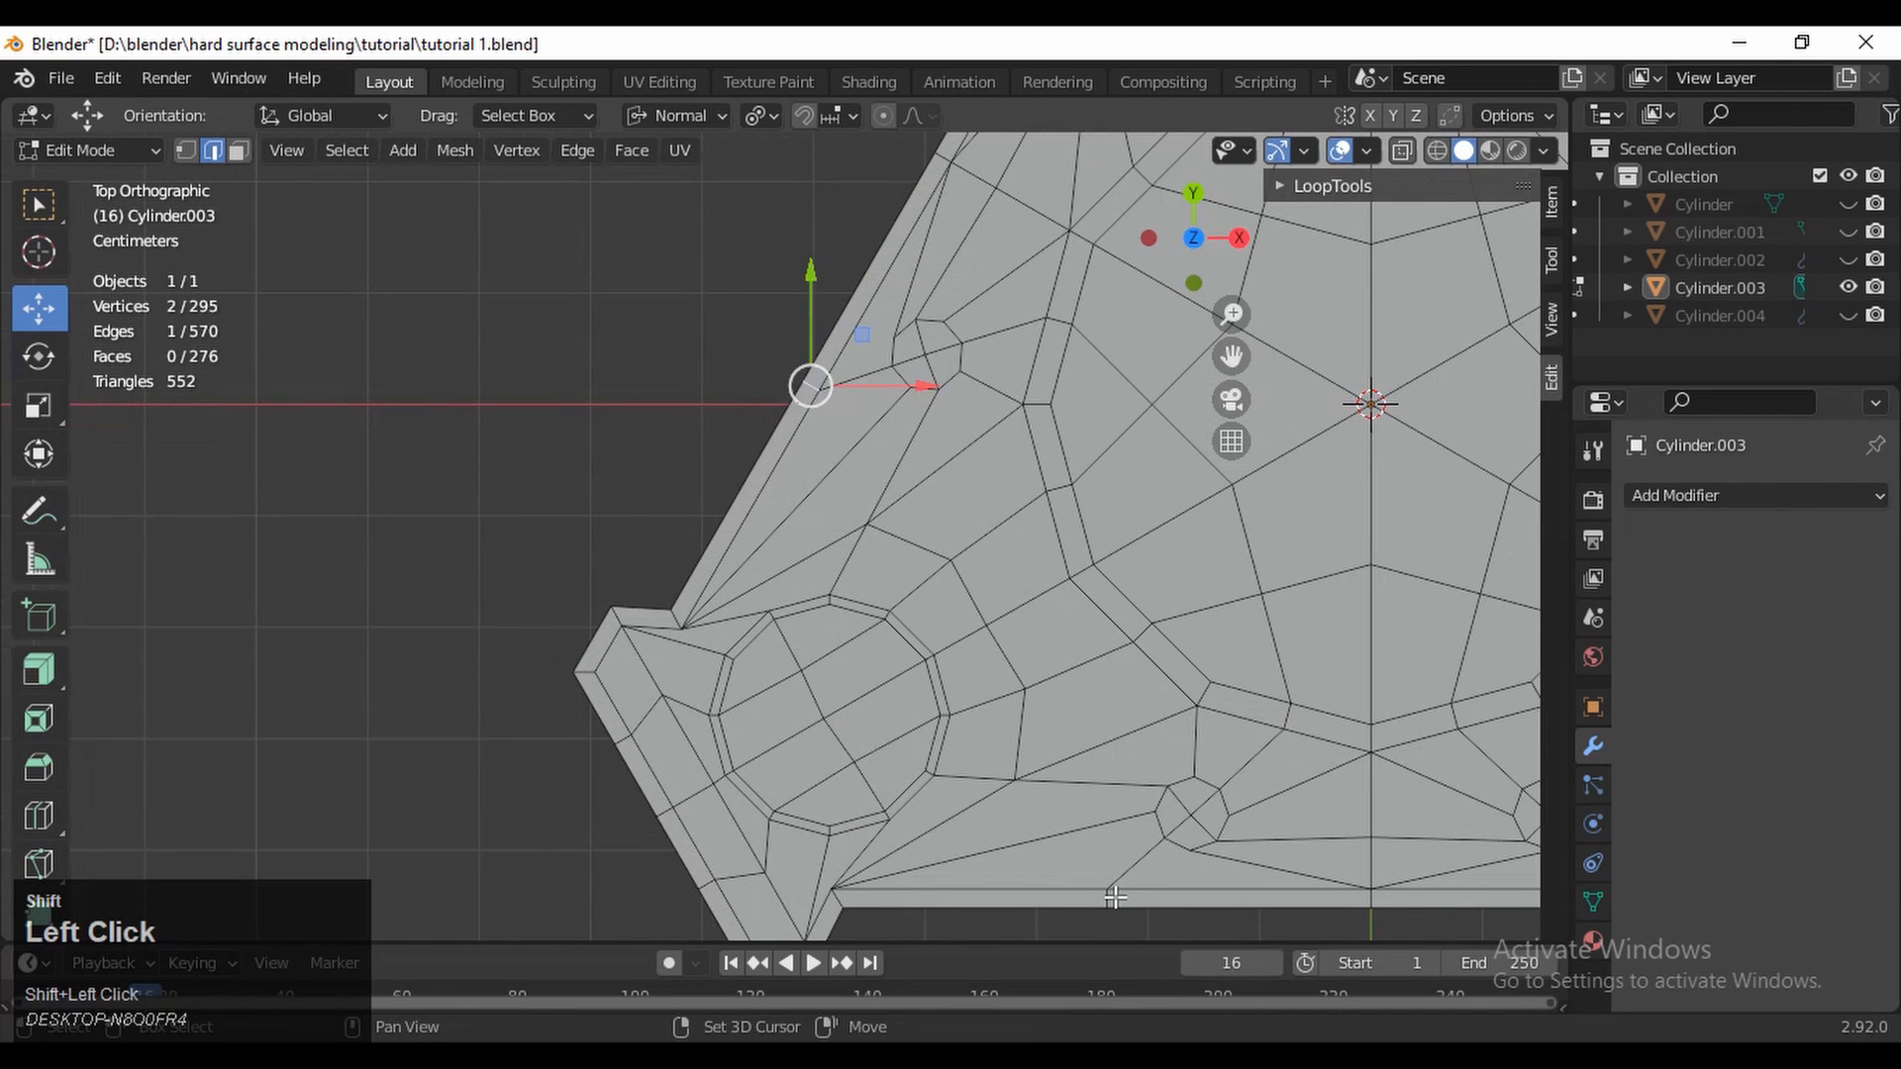
pyautogui.press('g')
pyautogui.press('g')
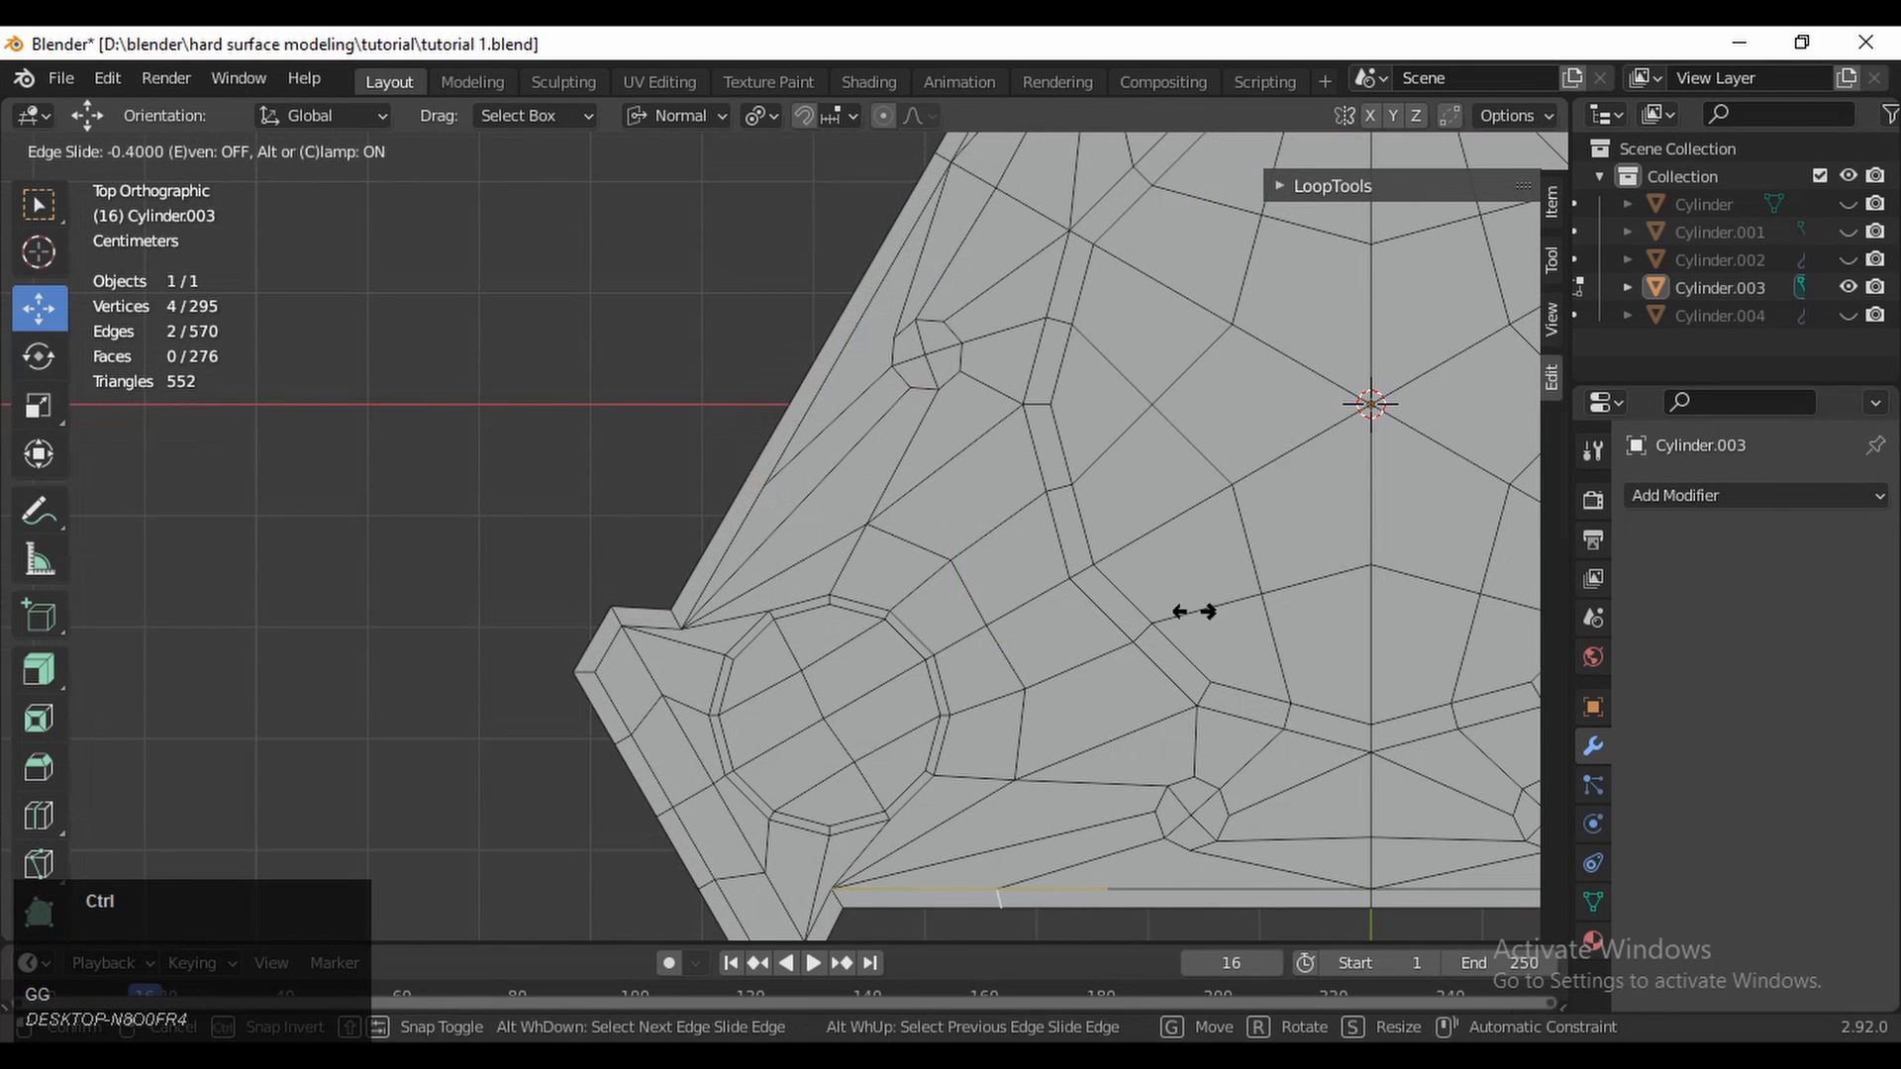
pyautogui.keyDown('ctrl'); pyautogui.click(853, 692); pyautogui.keyUp('ctrl')
pyautogui.keyDown('shift'); pyautogui.moveTo(852, 692); pyautogui.dragTo(472, 701, button='middle'); pyautogui.keyUp('shift')
pyautogui.click(464, 695)
pyautogui.click(480, 698)
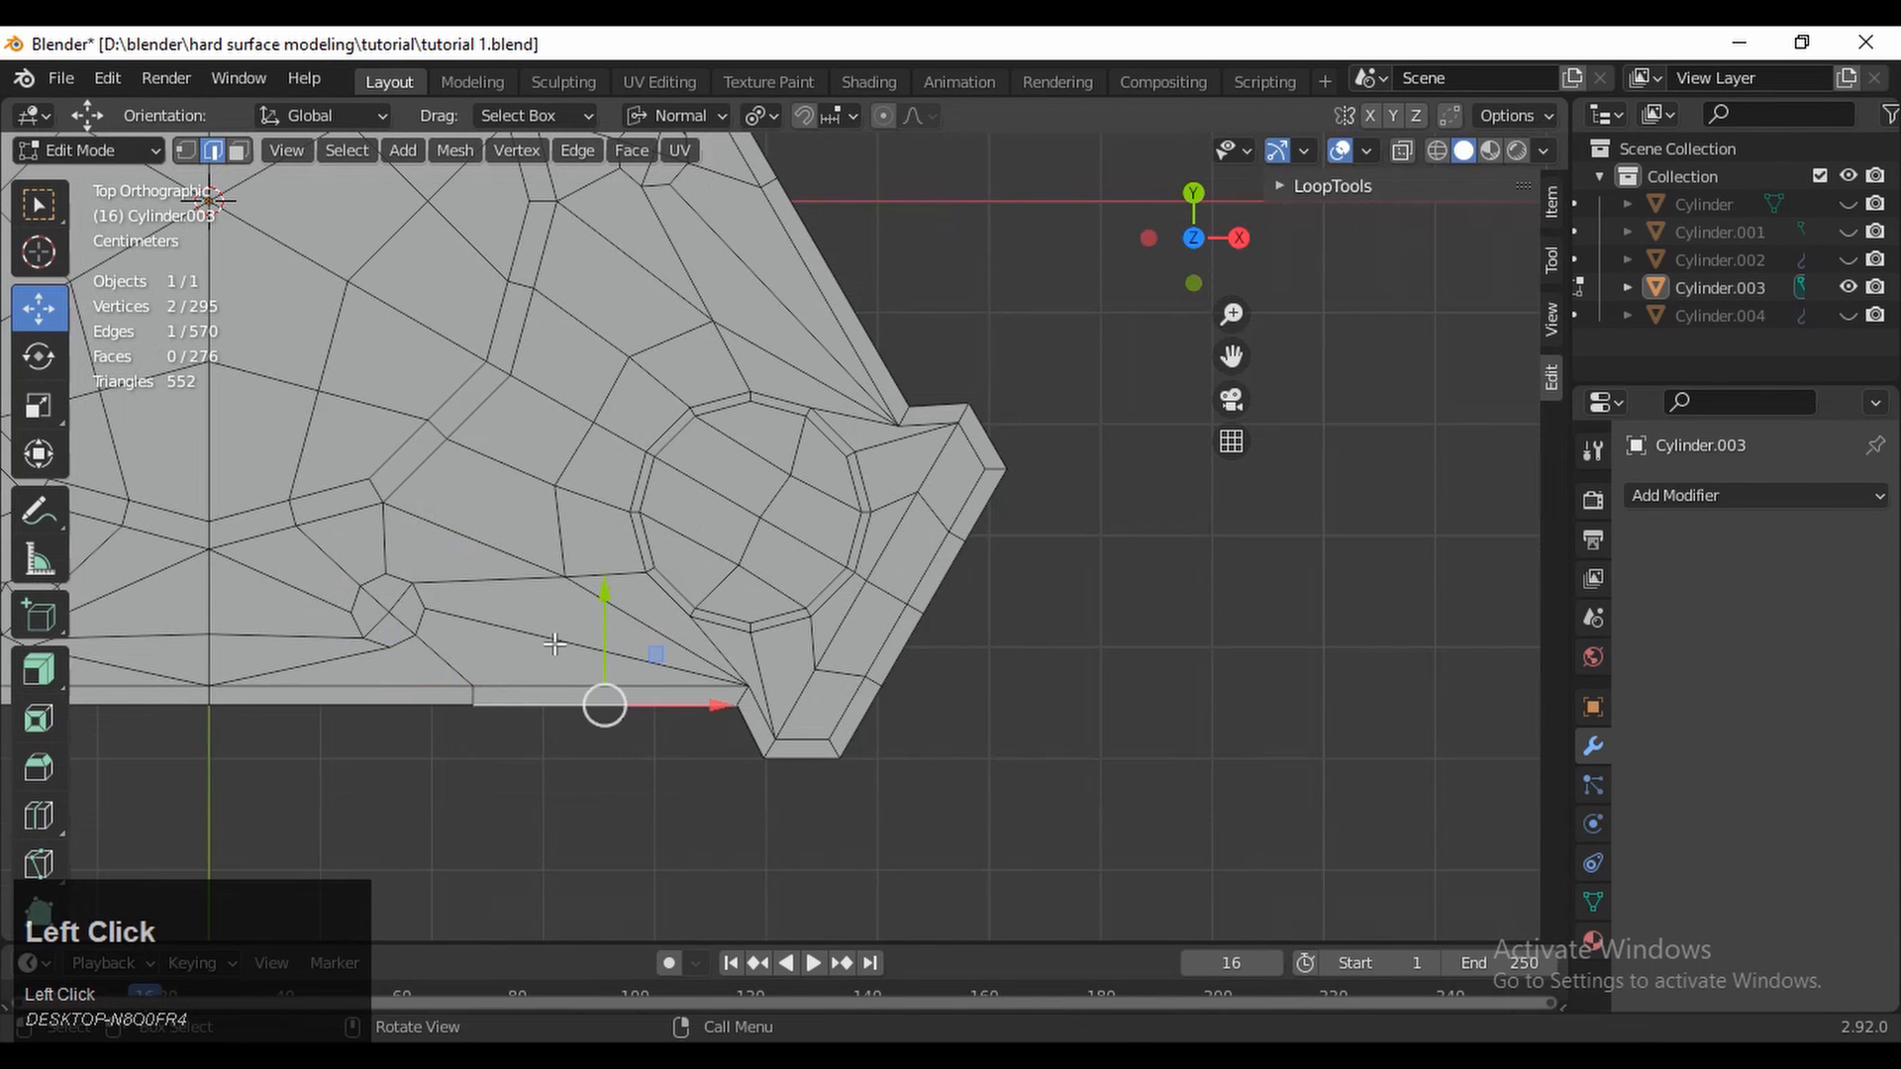
pyautogui.keyDown('ctrl'); pyautogui.moveTo(457, 535); pyautogui.dragTo(906, 680, button='middle'); pyautogui.keyUp('ctrl')
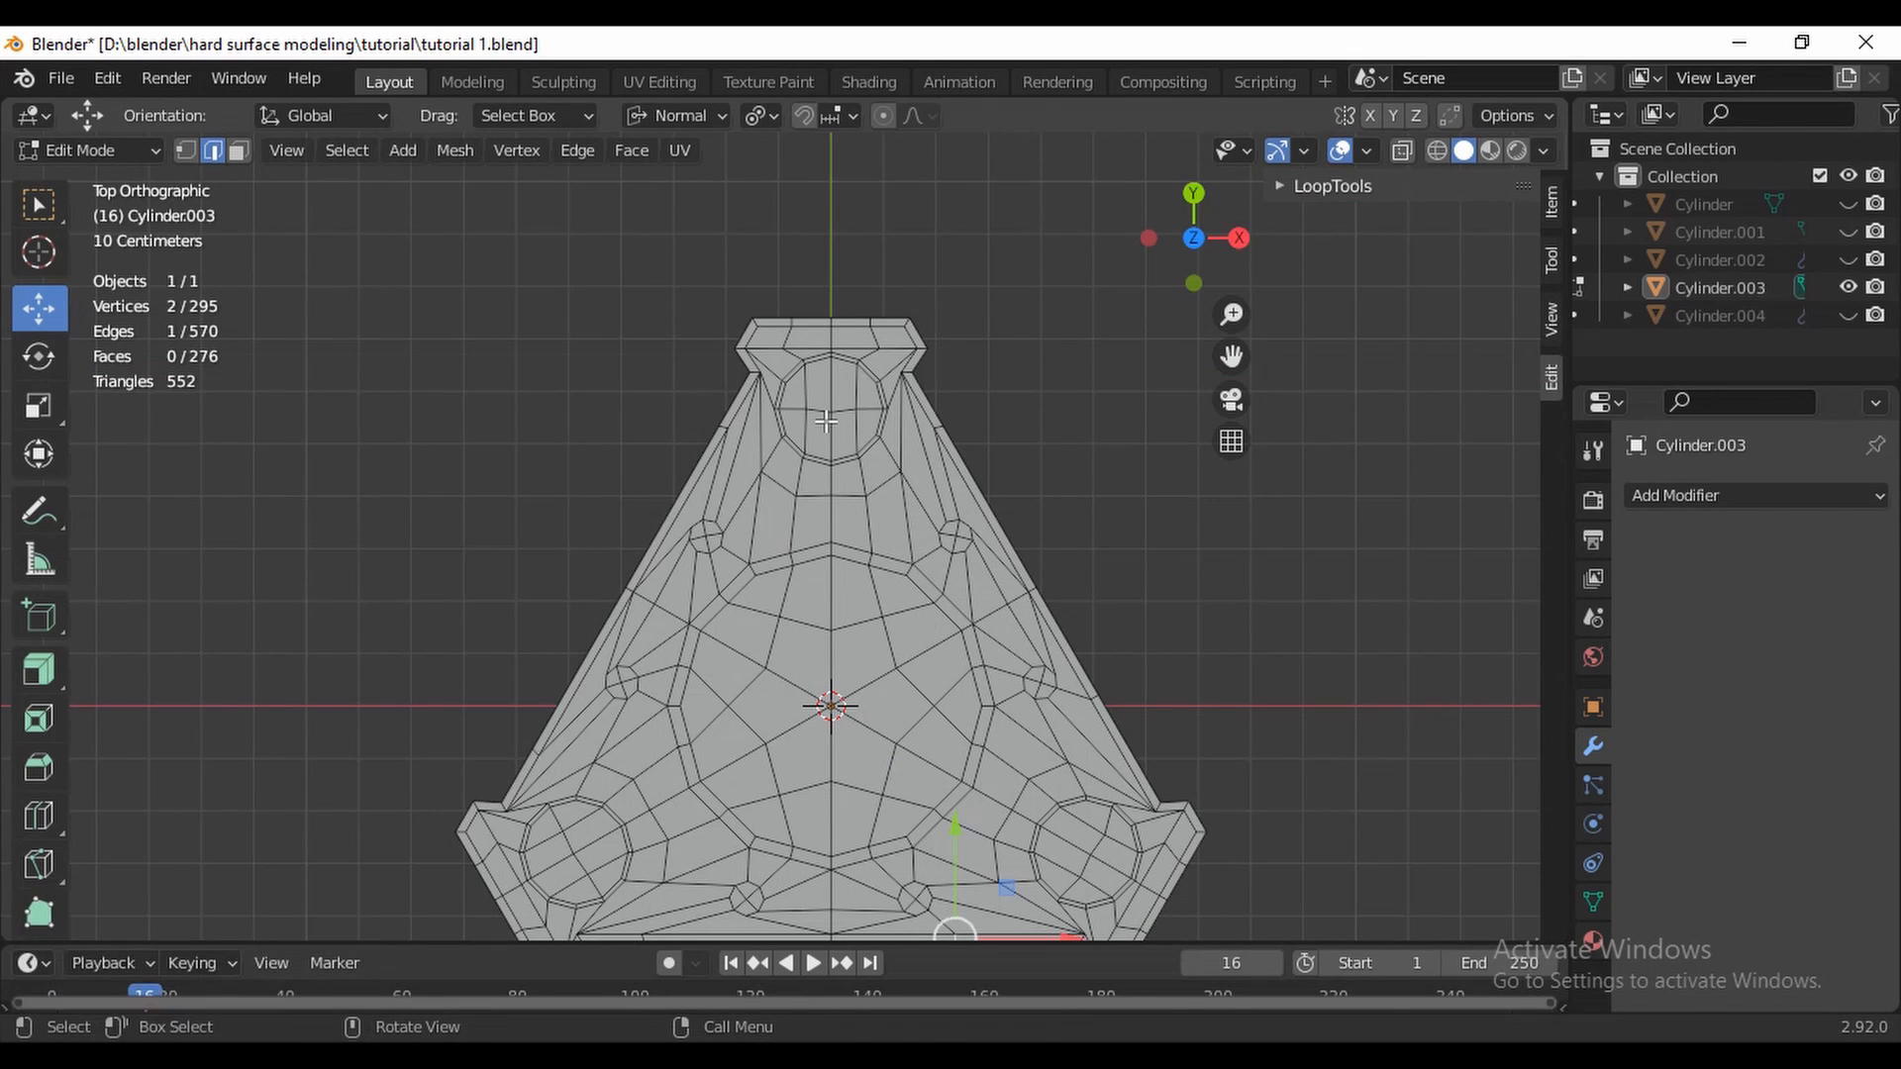
# Select the four faces of the upper-left small circle and move them 0.09 m and 0.04 m in Y and 0.05 m in X
pyautogui.keyDown('ctrl'); pyautogui.moveTo(817, 455); pyautogui.dragTo(888, 471, button='middle'); pyautogui.keyUp('ctrl')
pyautogui.press('w')
pyautogui.moveTo(614, 733); pyautogui.dragTo(576, 750)
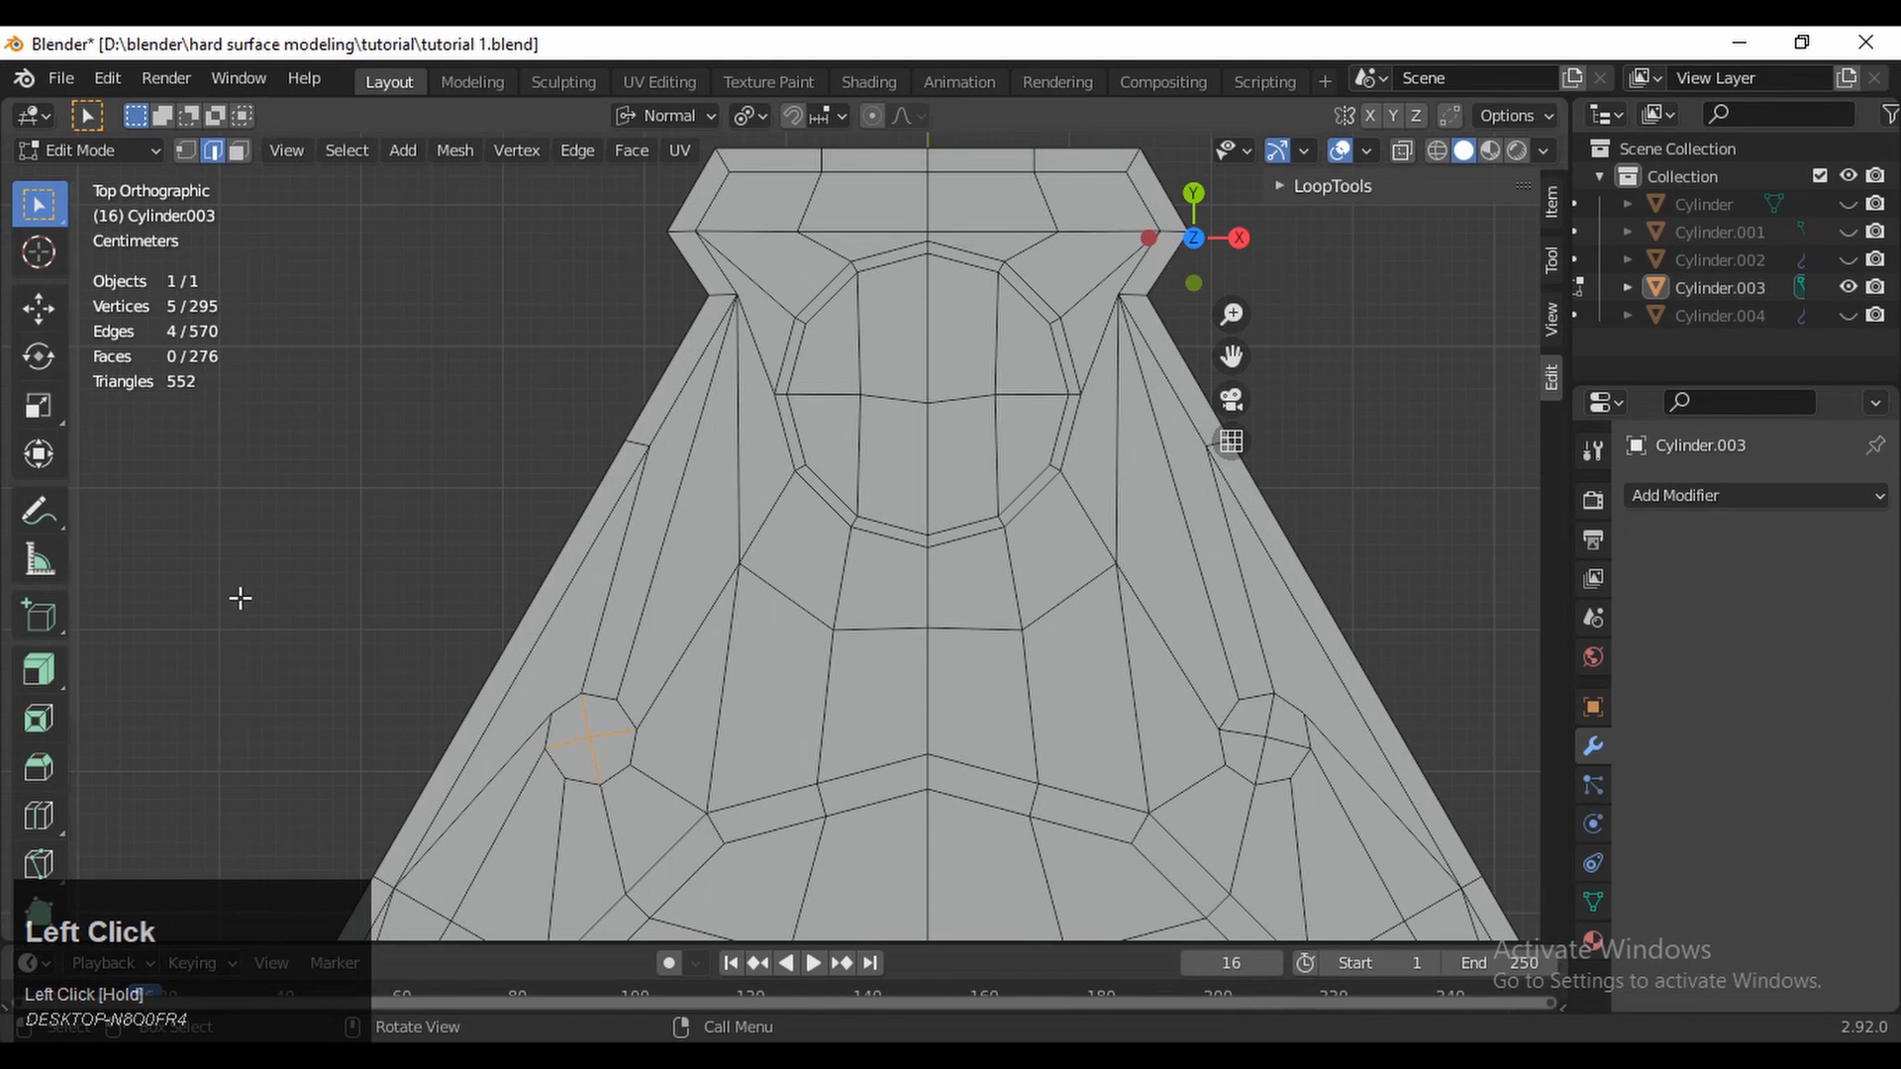
pyautogui.press('3')
pyautogui.click(611, 715)
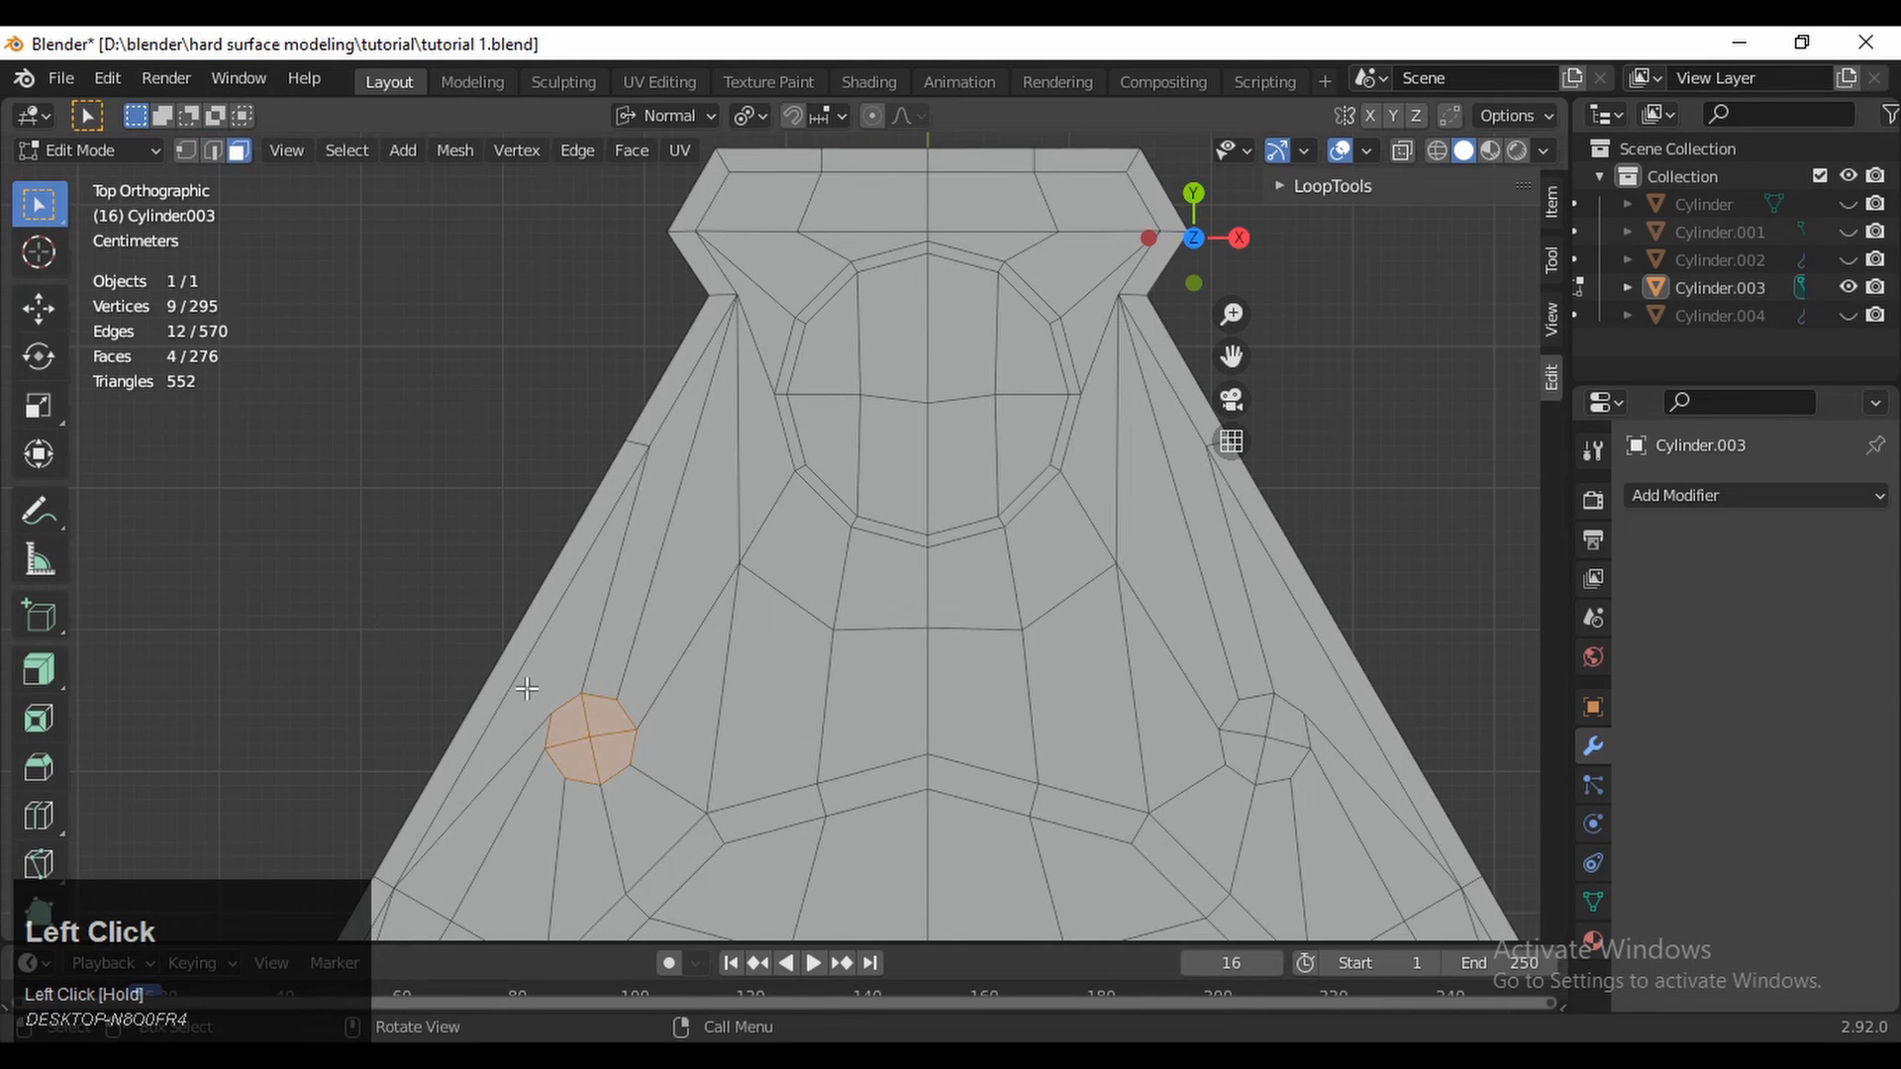
pyautogui.click(41, 311)
pyautogui.moveTo(591, 655); pyautogui.dragTo(594, 524)
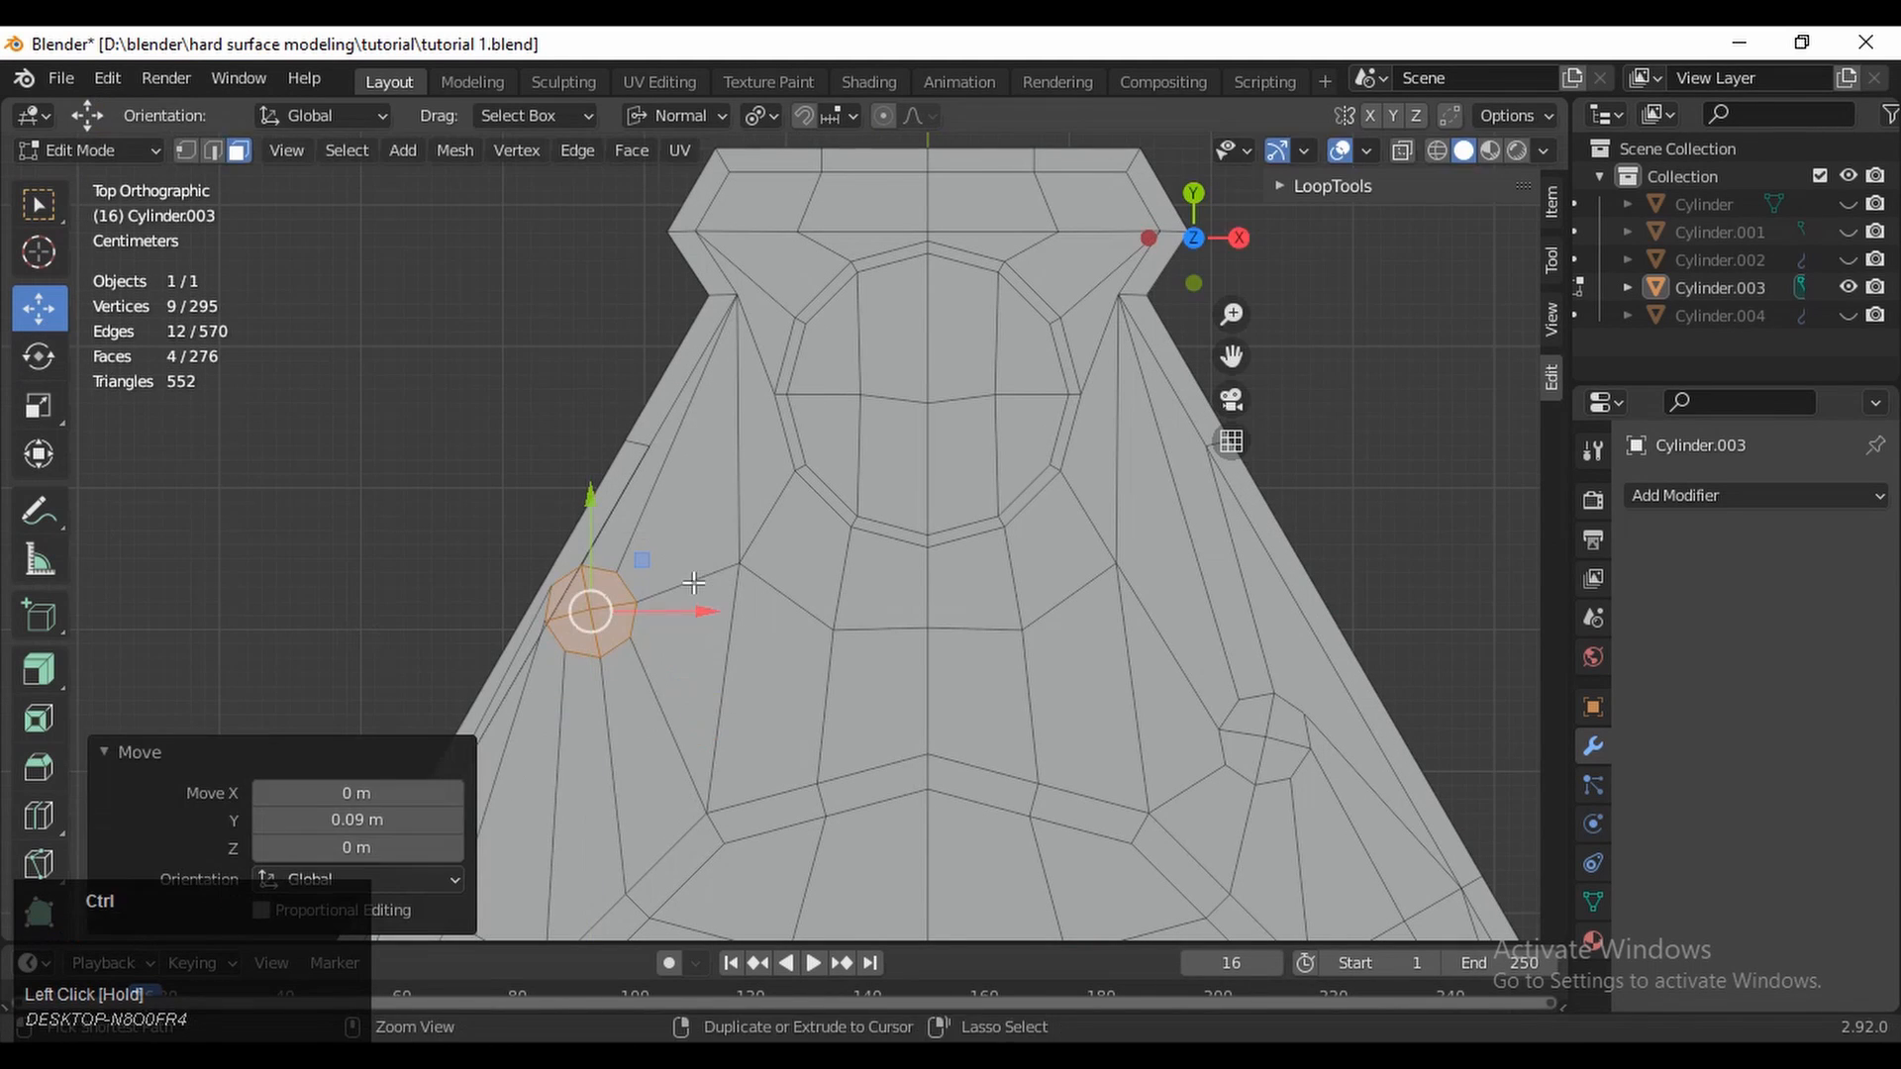
pyautogui.moveTo(708, 609); pyautogui.dragTo(763, 627)
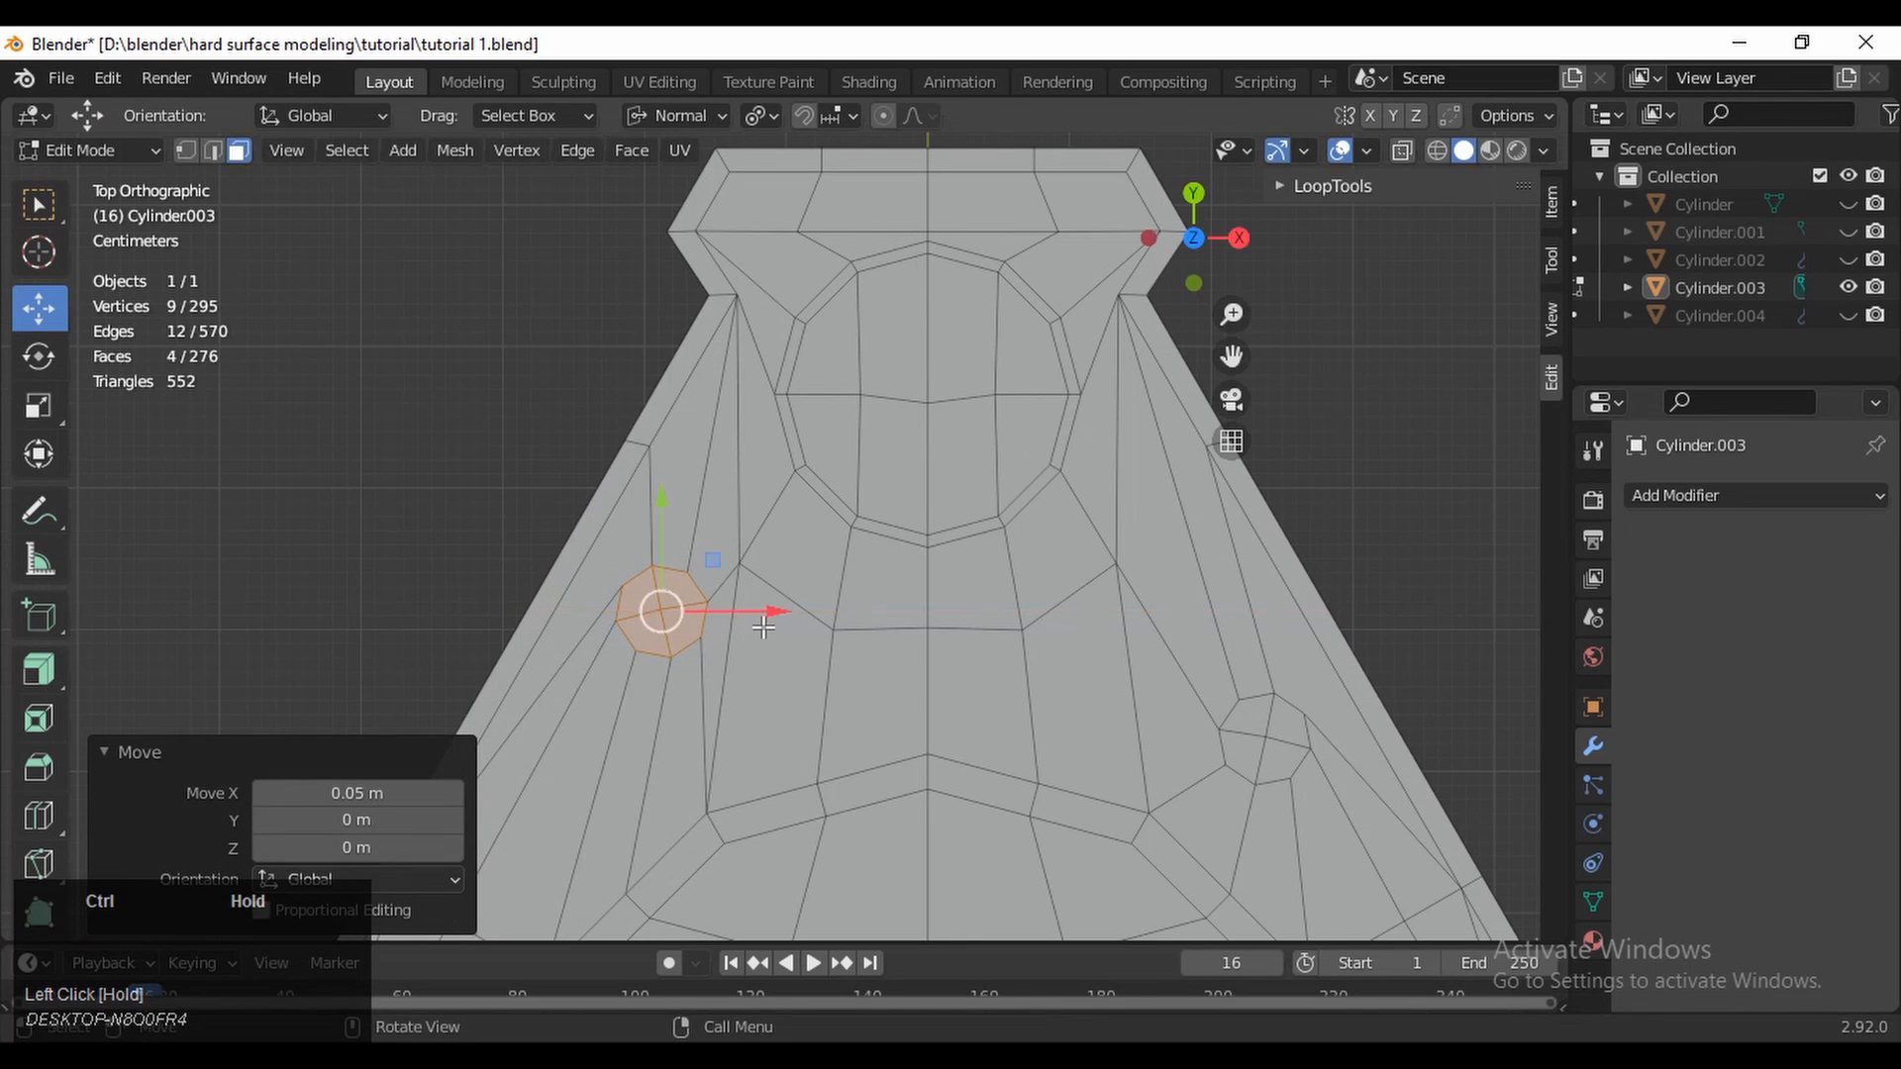
pyautogui.moveTo(655, 537); pyautogui.dragTo(701, 468)
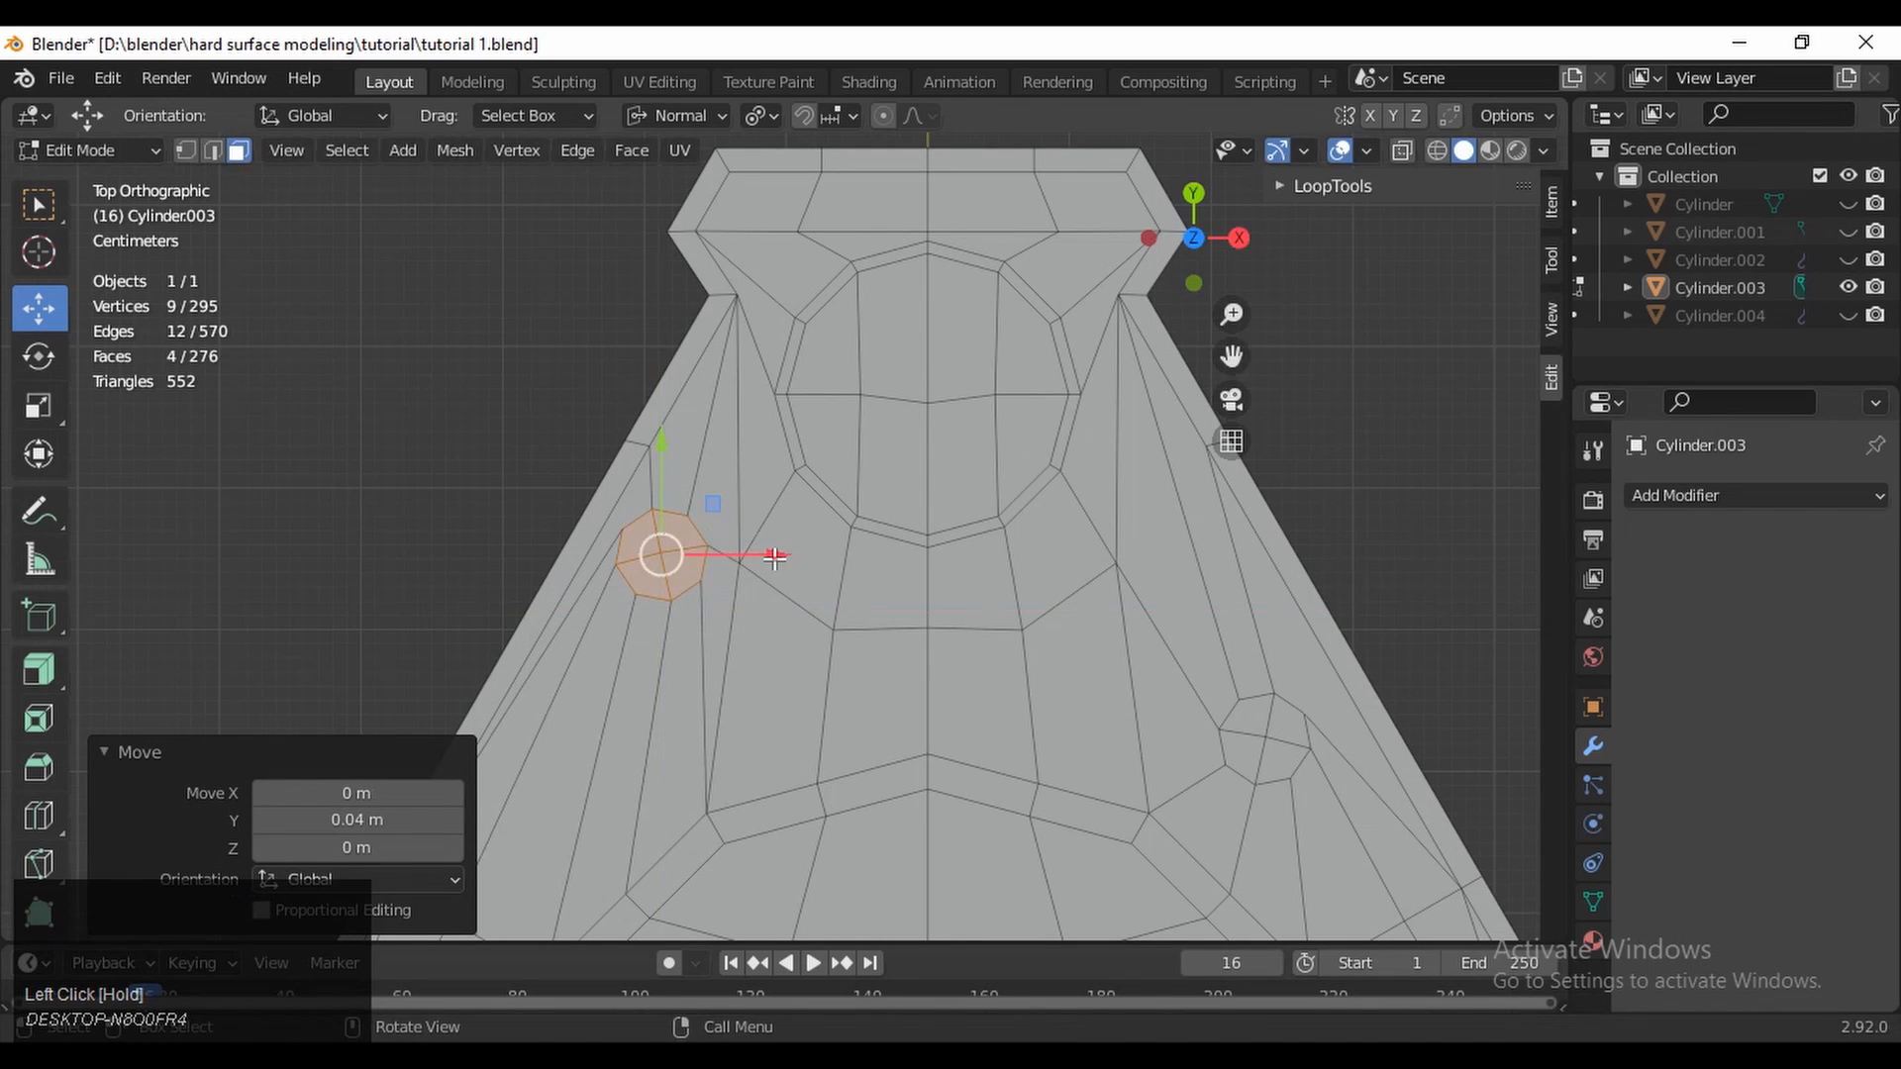
pyautogui.moveTo(762, 550)
pyautogui.mouseDown()
pyautogui.moveTo(790, 552)
pyautogui.moveTo(766, 535)
pyautogui.mouseUp()
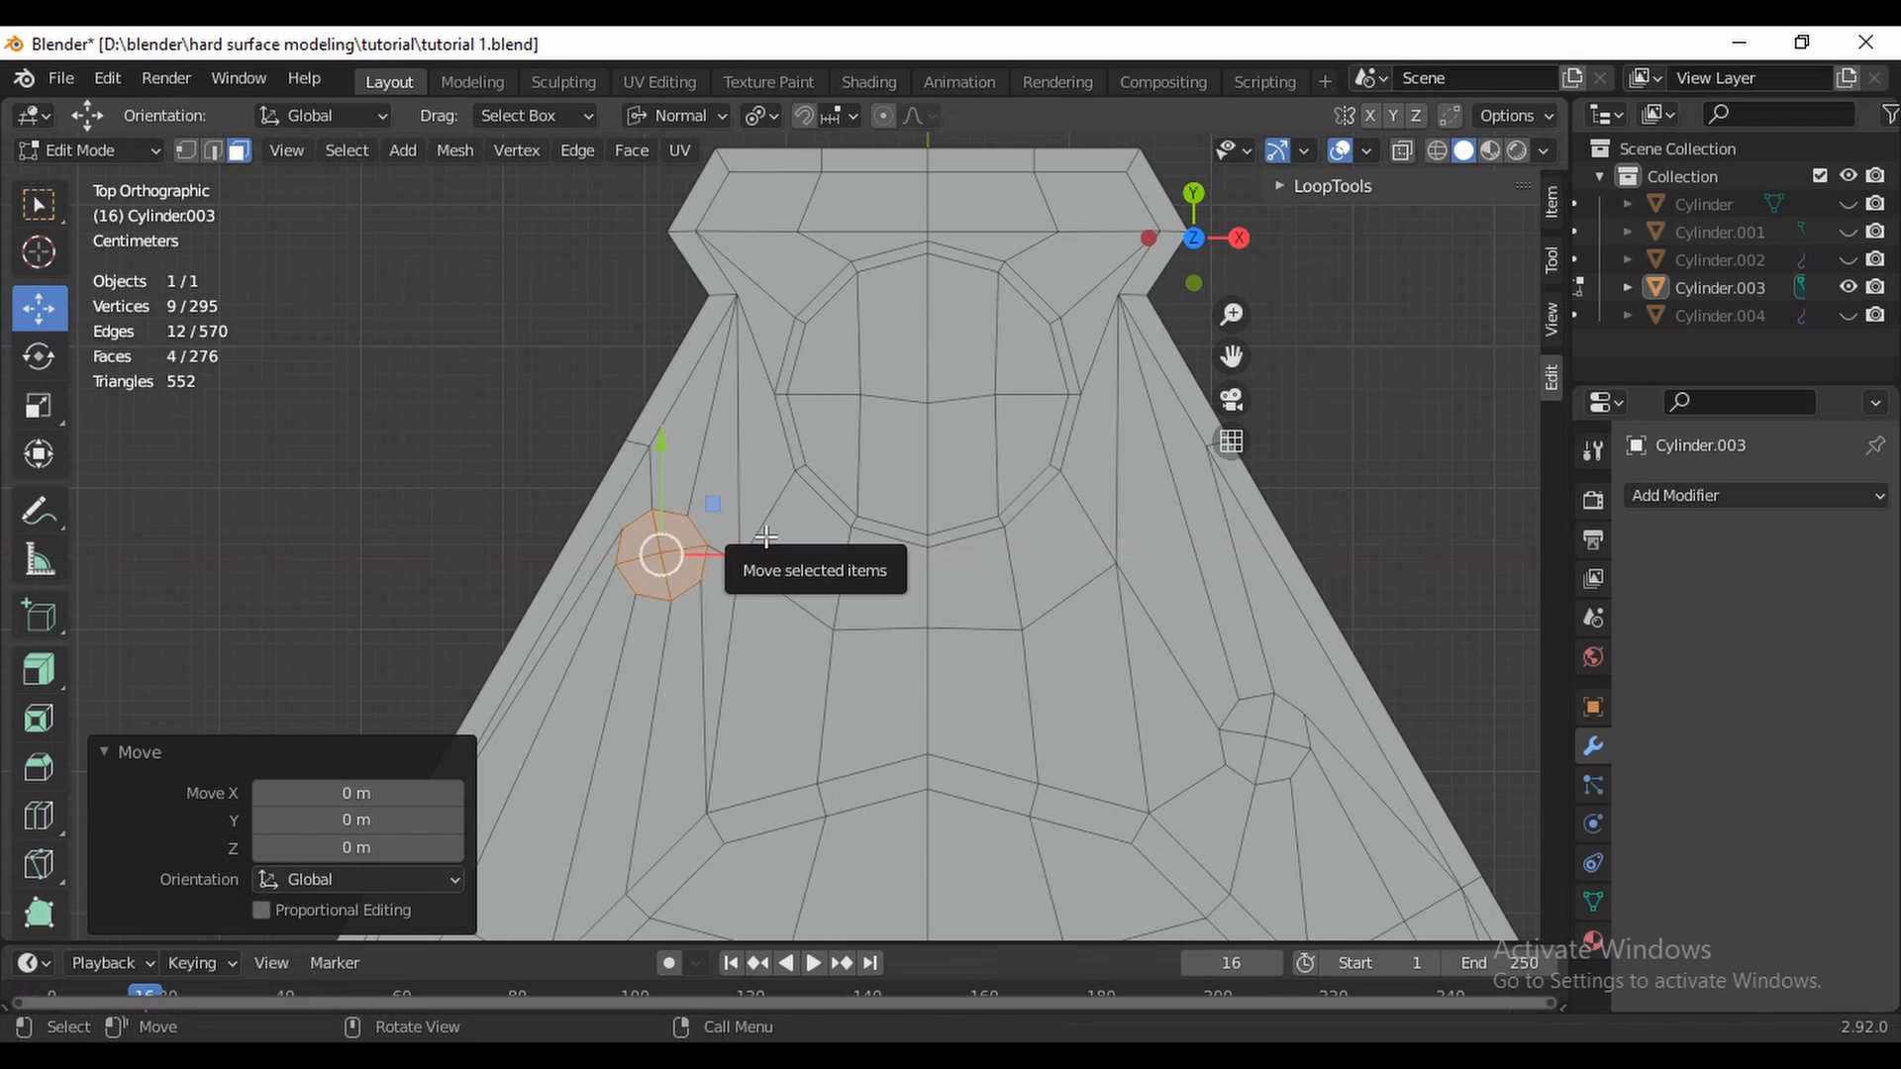
# Move the lower small circle on the left slanted side toward the lower-left corner, including -0.05 m in X and small downward Y moves
pyautogui.keyDown('ctrl'); pyautogui.moveTo(1092, 365); pyautogui.dragTo(884, 591, button='middle'); pyautogui.keyUp('ctrl')
pyautogui.moveTo(884, 591)
pyautogui.keyDown('ctrl'); pyautogui.mouseDown(button='middle')
pyautogui.moveTo(884, 410)
pyautogui.moveTo(895, 612)
pyautogui.mouseUp(button='middle'); pyautogui.keyUp('ctrl')
pyautogui.moveTo(908, 289); pyautogui.dragTo(888, 317)
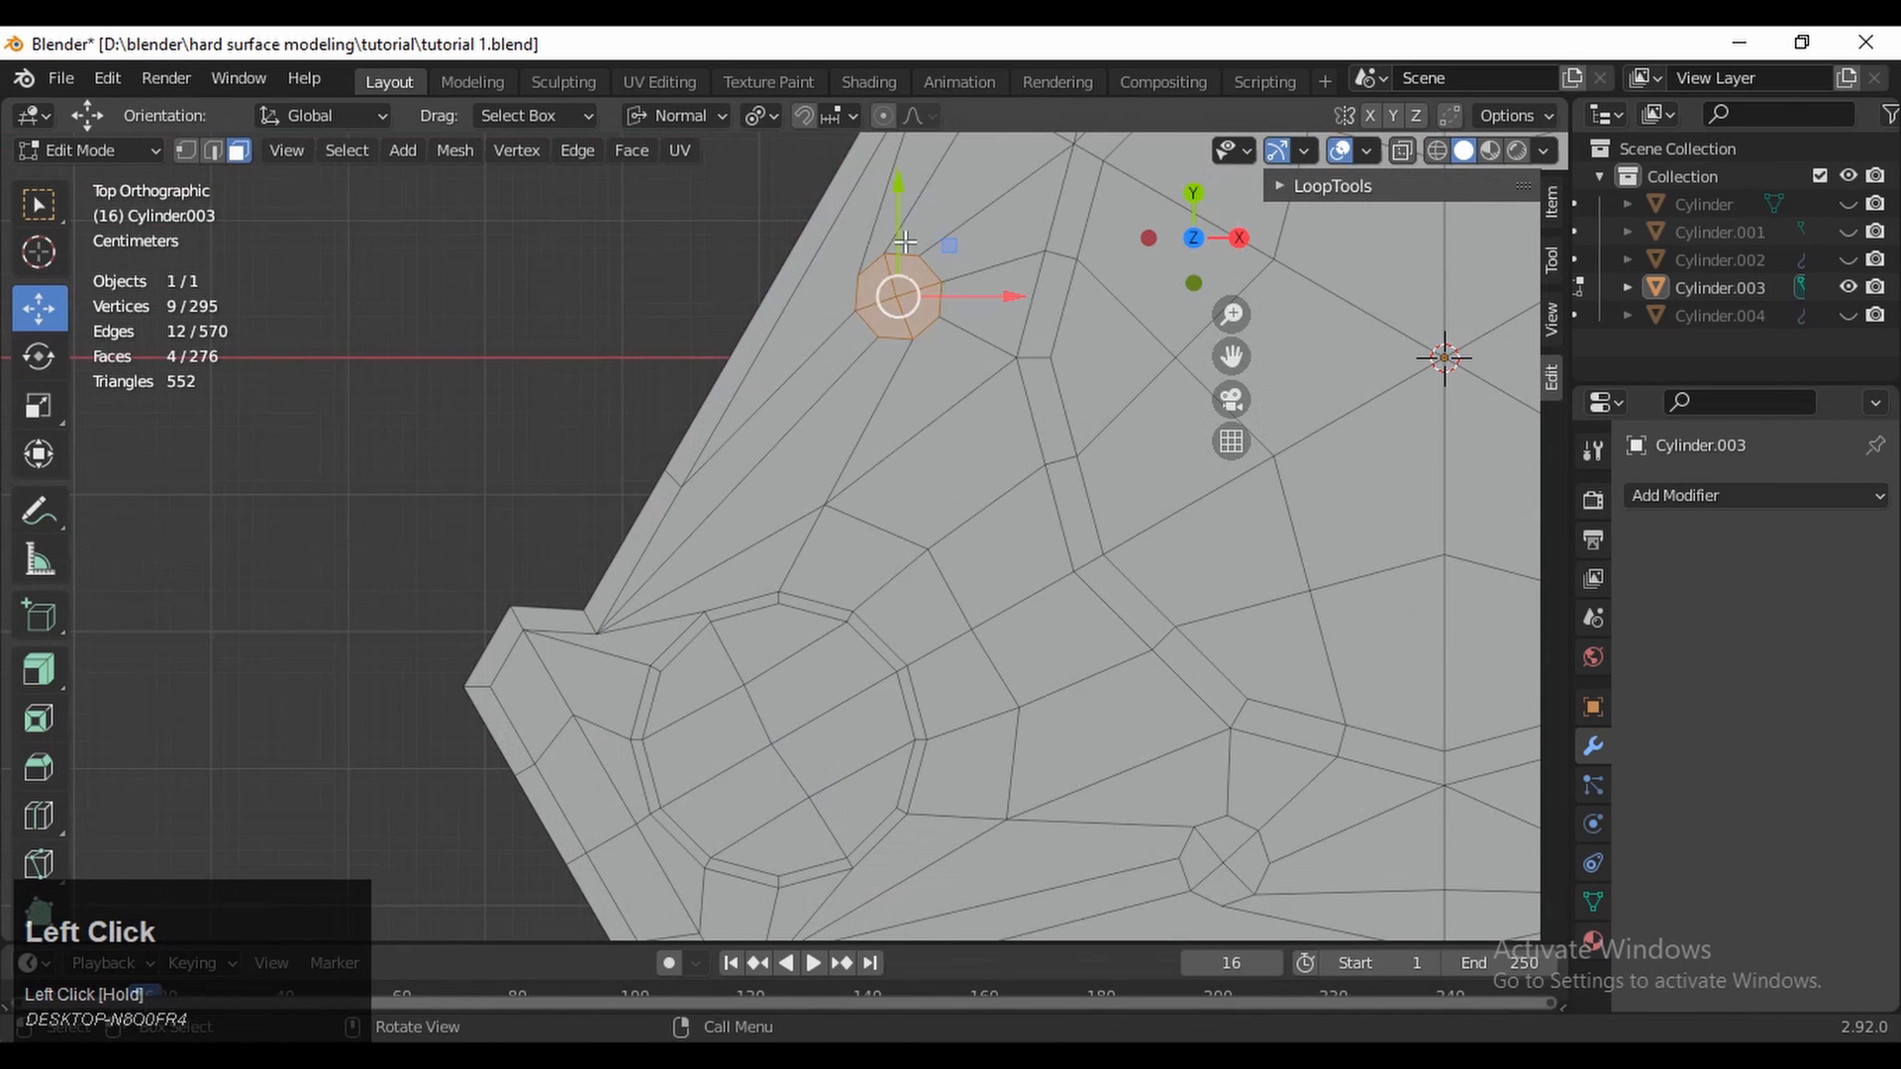
pyautogui.moveTo(905, 241); pyautogui.dragTo(861, 363)
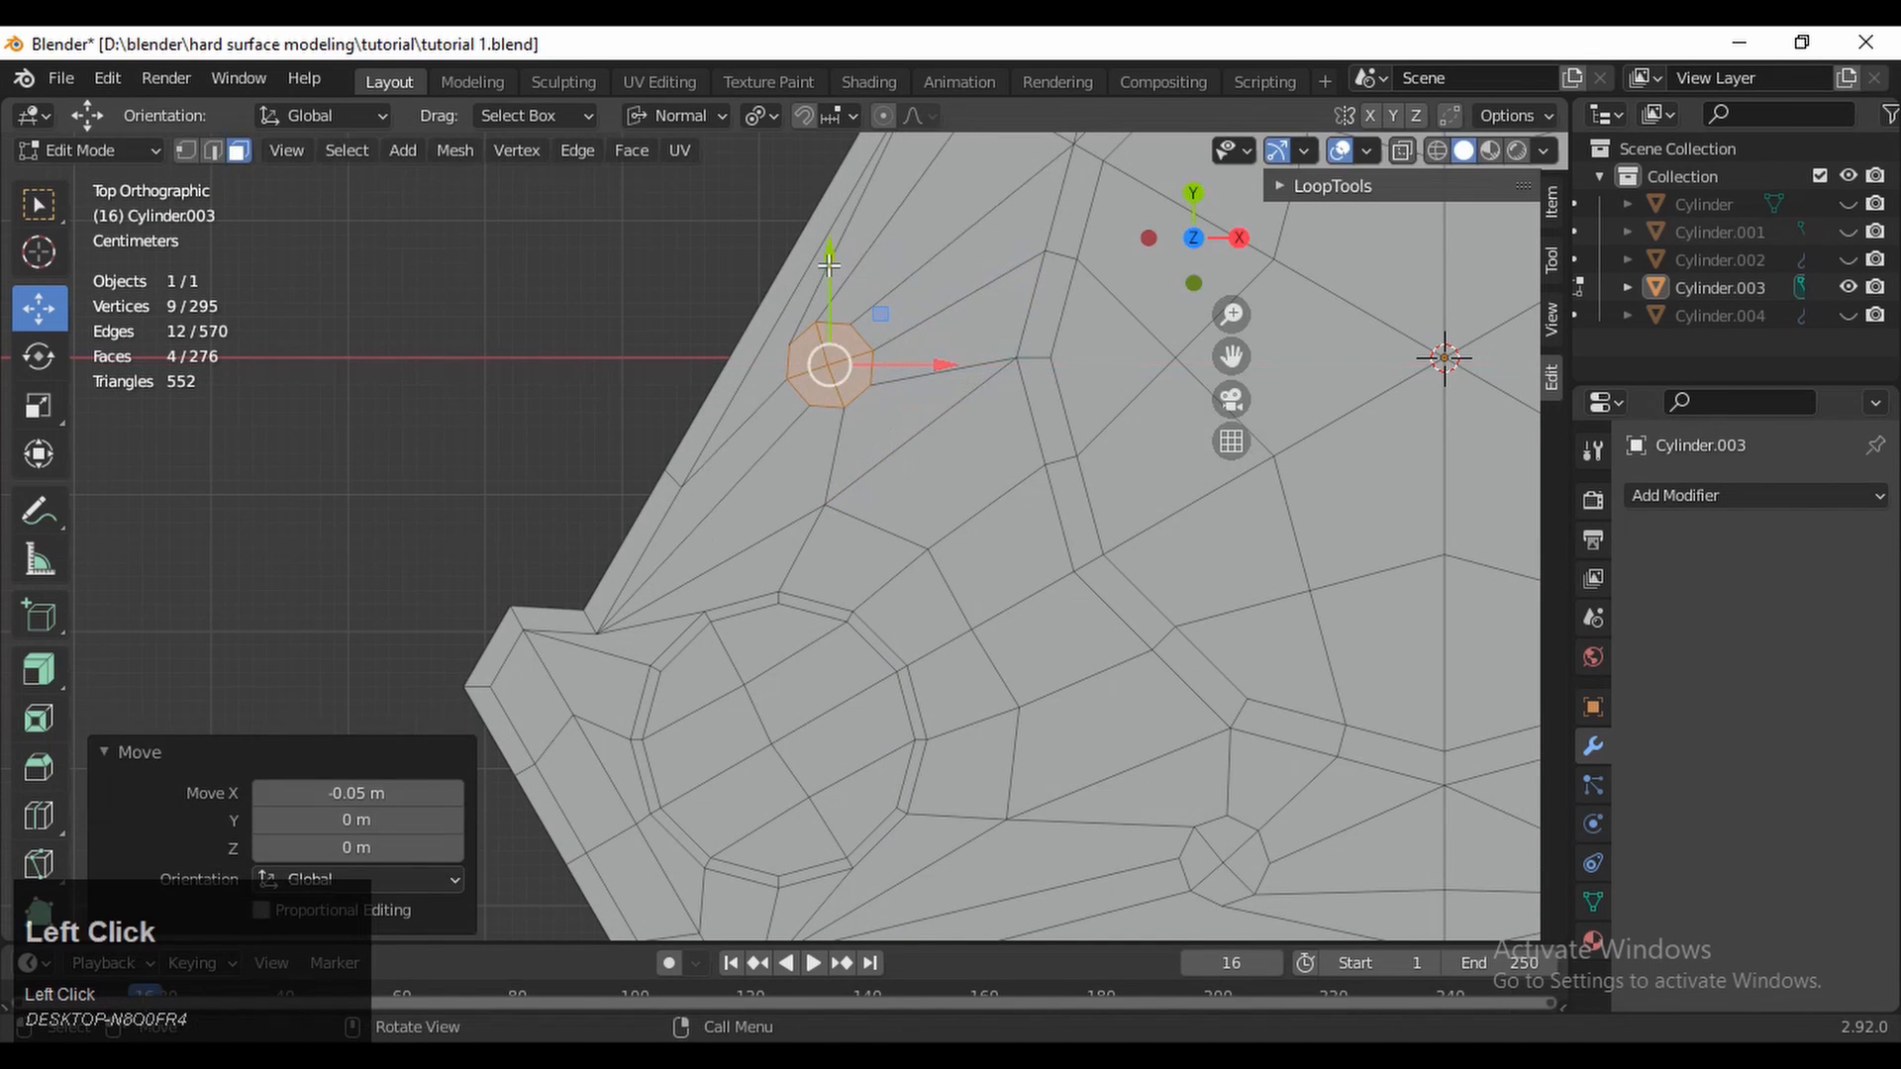
pyautogui.moveTo(830, 265); pyautogui.dragTo(821, 322)
pyautogui.keyDown('ctrl'); pyautogui.moveTo(935, 424); pyautogui.dragTo(904, 426); pyautogui.keyUp('ctrl')
pyautogui.moveTo(796, 325); pyautogui.dragTo(796, 340)
pyautogui.moveTo(883, 439); pyautogui.dragTo(870, 436)
pyautogui.keyDown('ctrl'); pyautogui.moveTo(789, 333); pyautogui.dragTo(781, 366); pyautogui.keyUp('ctrl')
pyautogui.keyDown('ctrl'); pyautogui.moveTo(850, 442); pyautogui.dragTo(853, 447); pyautogui.keyUp('ctrl')
pyautogui.keyDown('ctrl'); pyautogui.moveTo(853, 448); pyautogui.dragTo(842, 519, button='middle'); pyautogui.keyUp('ctrl')
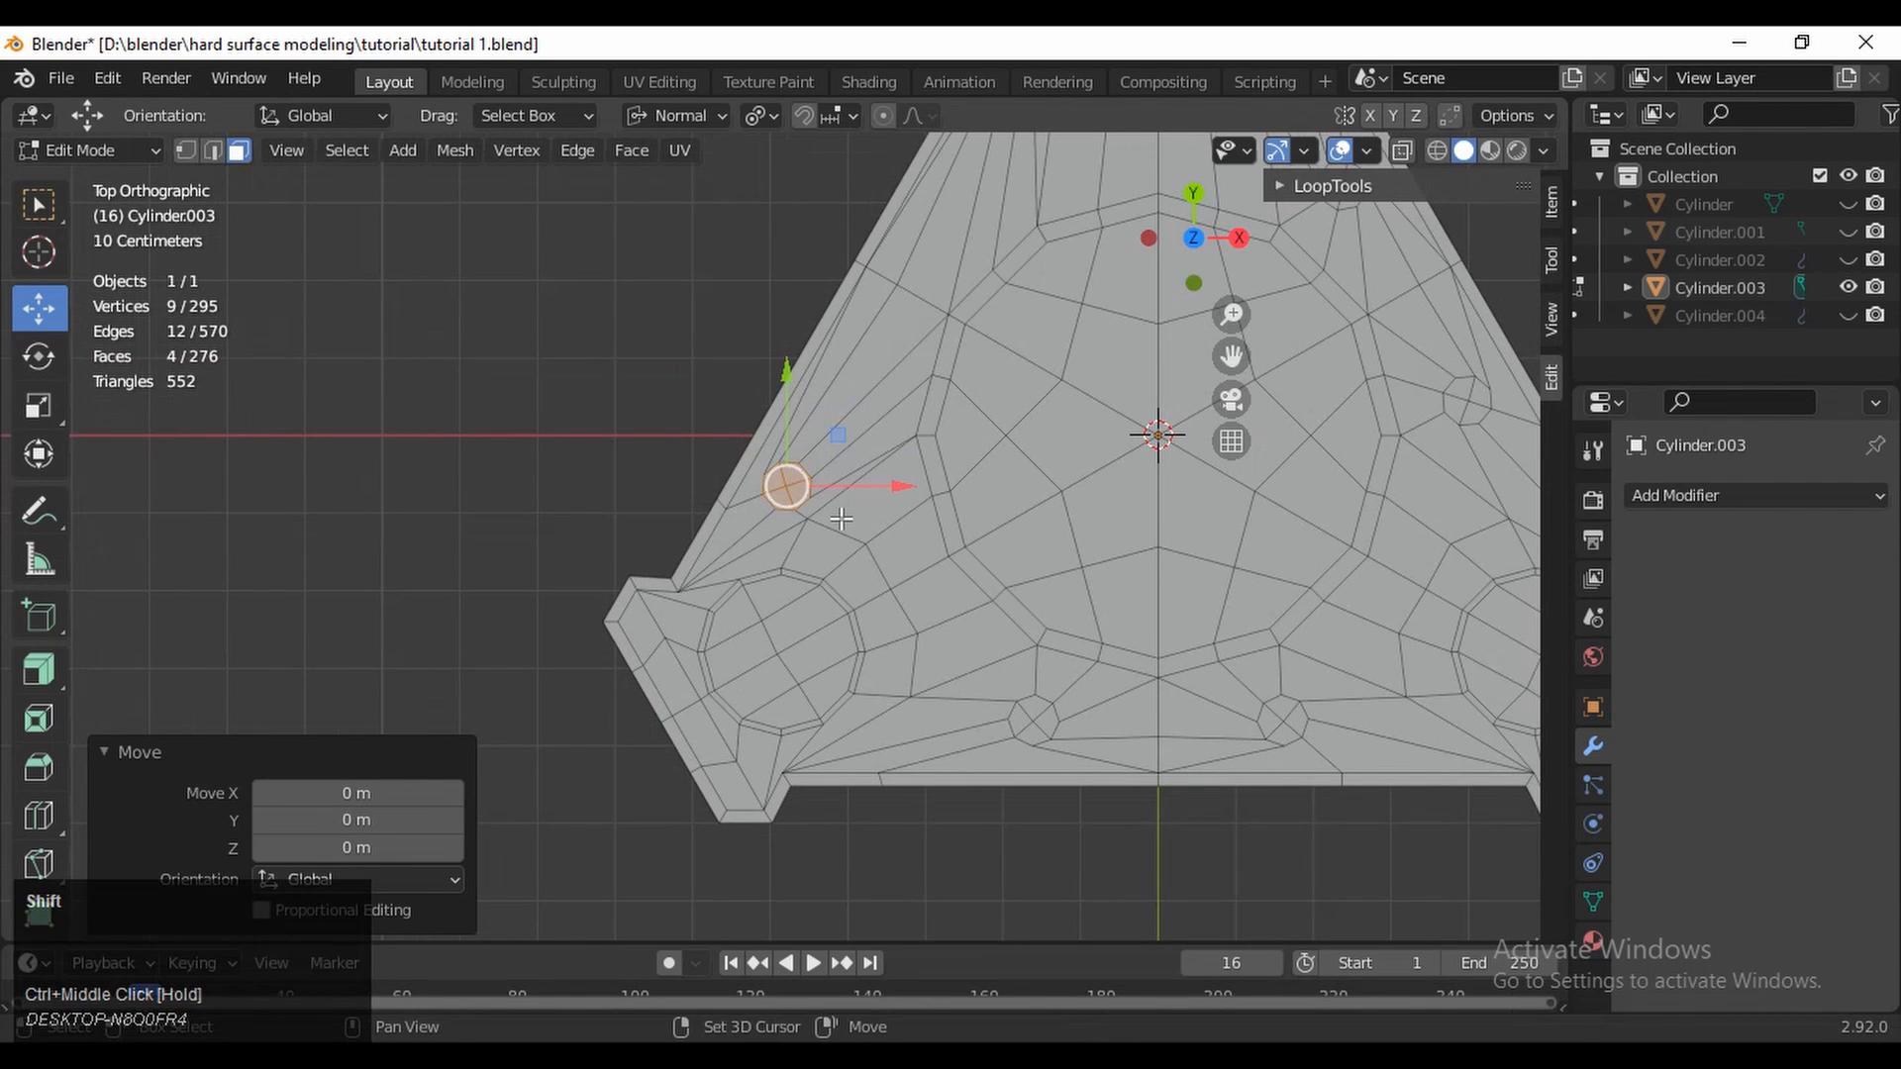
# Reselect the upper-left small circle and adjust its position along X
pyautogui.keyDown('shift'); pyautogui.moveTo(1055, 321); pyautogui.dragTo(901, 306, button='middle'); pyautogui.keyUp('shift')
pyautogui.keyDown('ctrl'); pyautogui.moveTo(949, 406); pyautogui.dragTo(968, 243, button='middle'); pyautogui.keyUp('ctrl')
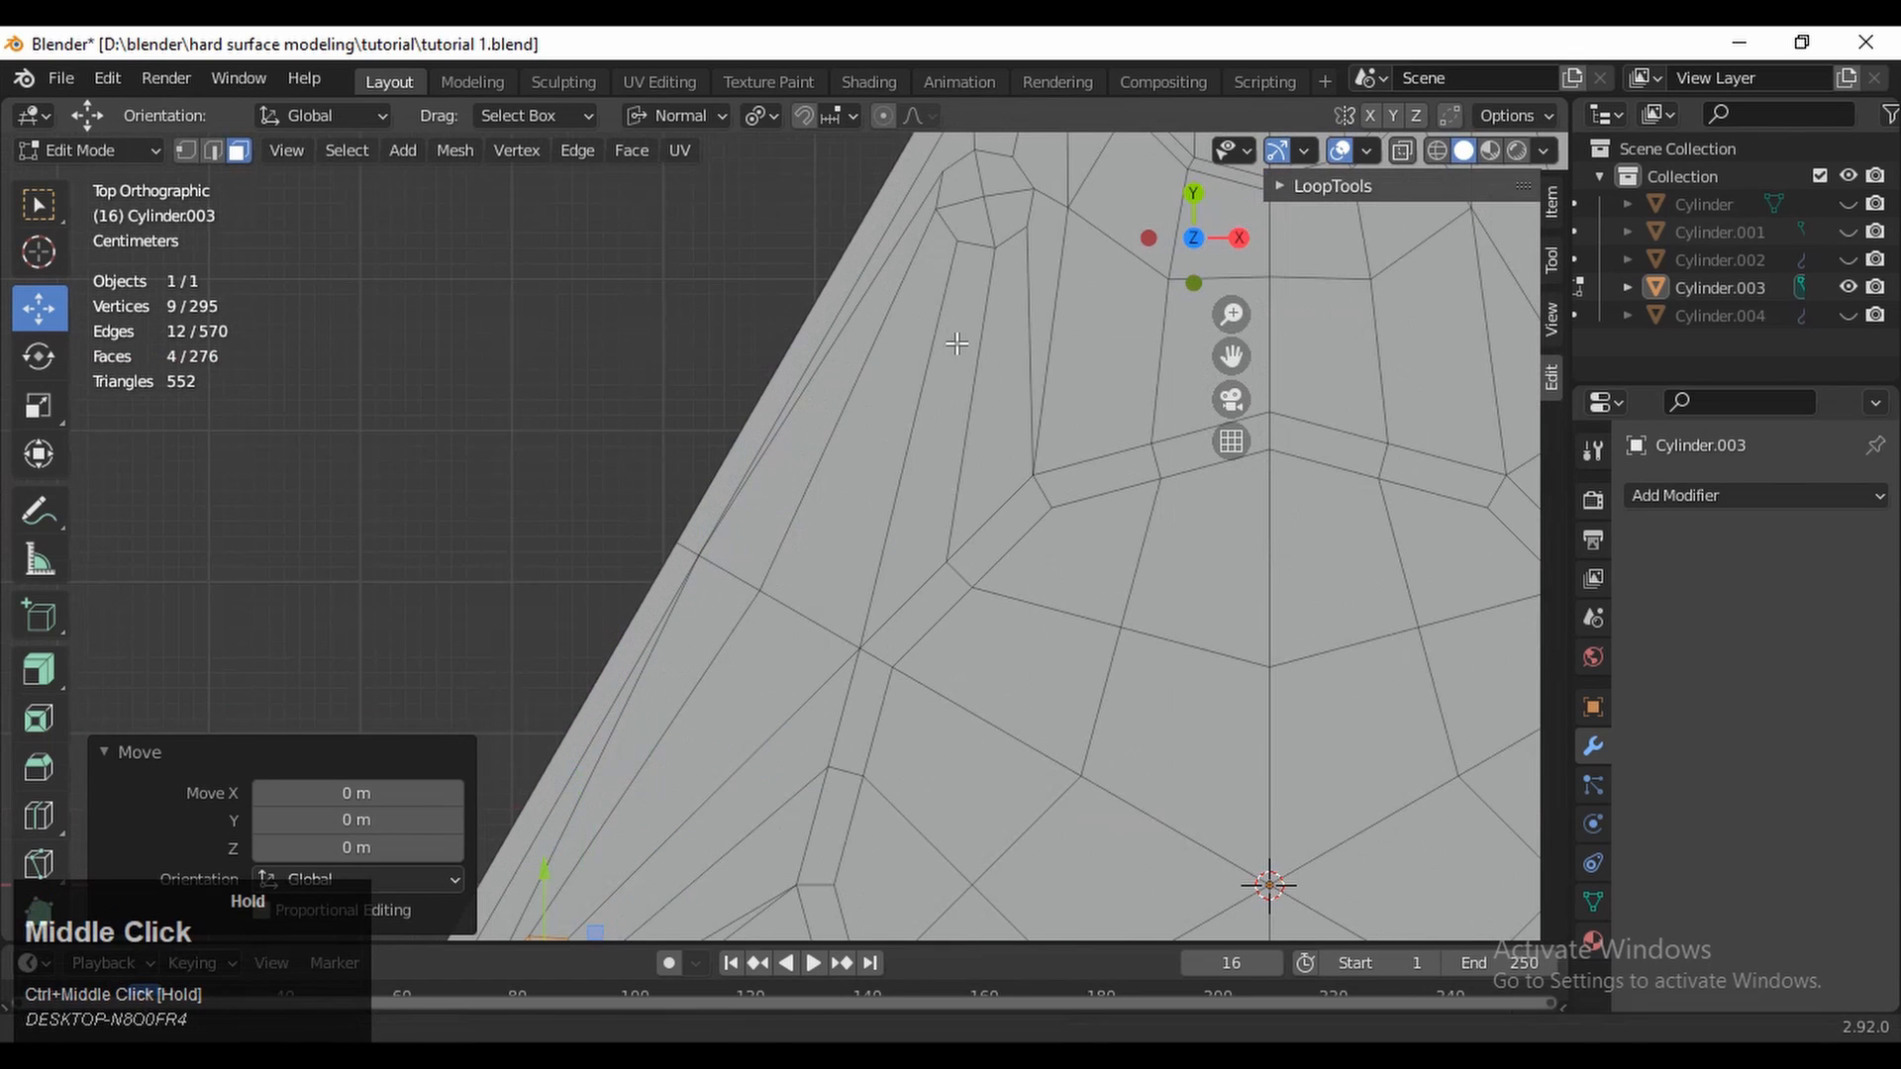
pyautogui.moveTo(978, 192); pyautogui.dragTo(1003, 208)
pyautogui.keyDown('shift'); pyautogui.moveTo(1001, 229); pyautogui.dragTo(955, 382, button='middle'); pyautogui.keyUp('shift')
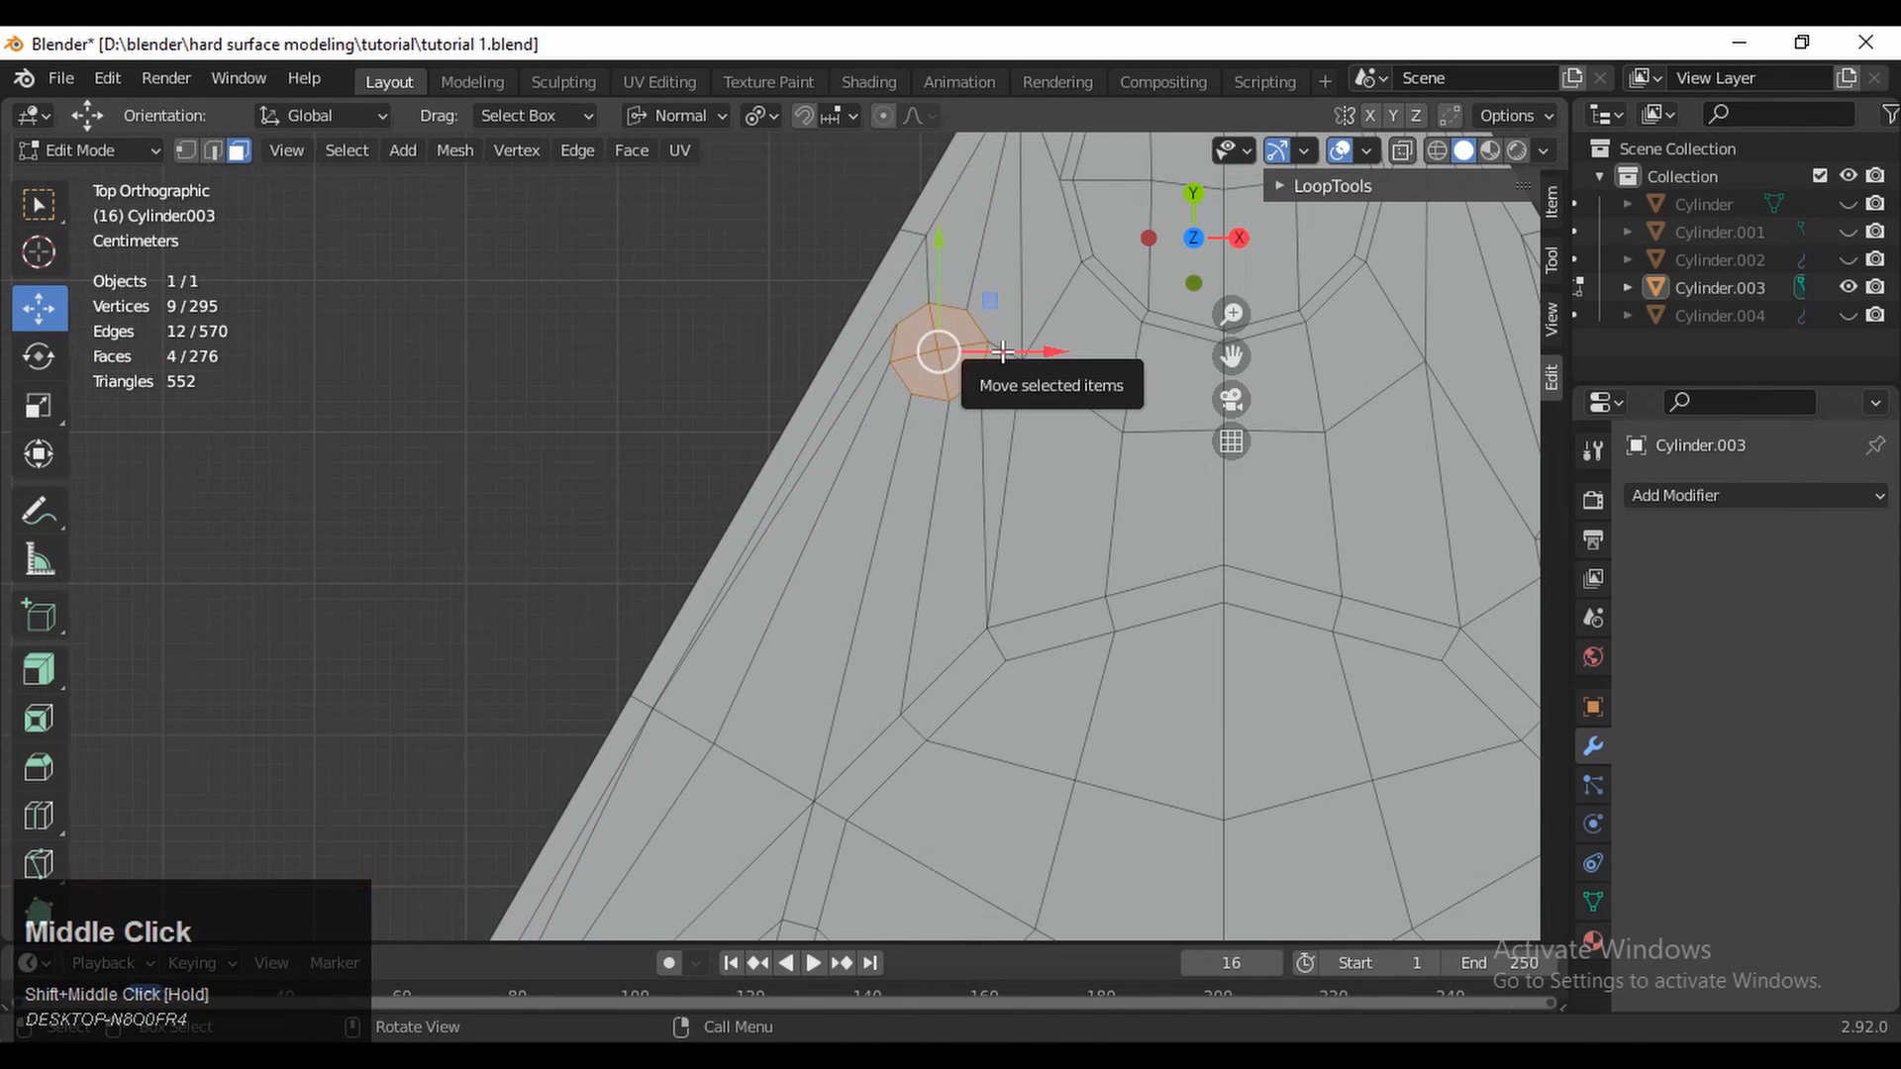
pyautogui.keyDown('ctrl'); pyautogui.moveTo(935, 350); pyautogui.dragTo(1026, 352); pyautogui.keyUp('ctrl')
pyautogui.keyDown('ctrl'); pyautogui.moveTo(1027, 353); pyautogui.dragTo(1114, 338, button='middle'); pyautogui.keyUp('ctrl')
# Move the bottom small circle left of the centre line toward the lower-left corner in X and -0.02 m in Y
pyautogui.moveTo(1169, 510); pyautogui.dragTo(911, 535)
pyautogui.keyDown('ctrl'); pyautogui.moveTo(842, 422); pyautogui.dragTo(860, 471); pyautogui.keyUp('ctrl')
pyautogui.keyDown('ctrl'); pyautogui.moveTo(865, 469); pyautogui.dragTo(970, 312, button='middle'); pyautogui.keyUp('ctrl')
pyautogui.keyDown('shift'); pyautogui.moveTo(978, 330); pyautogui.dragTo(937, 456, button='middle'); pyautogui.keyUp('shift')
pyautogui.rightClick(962, 467)
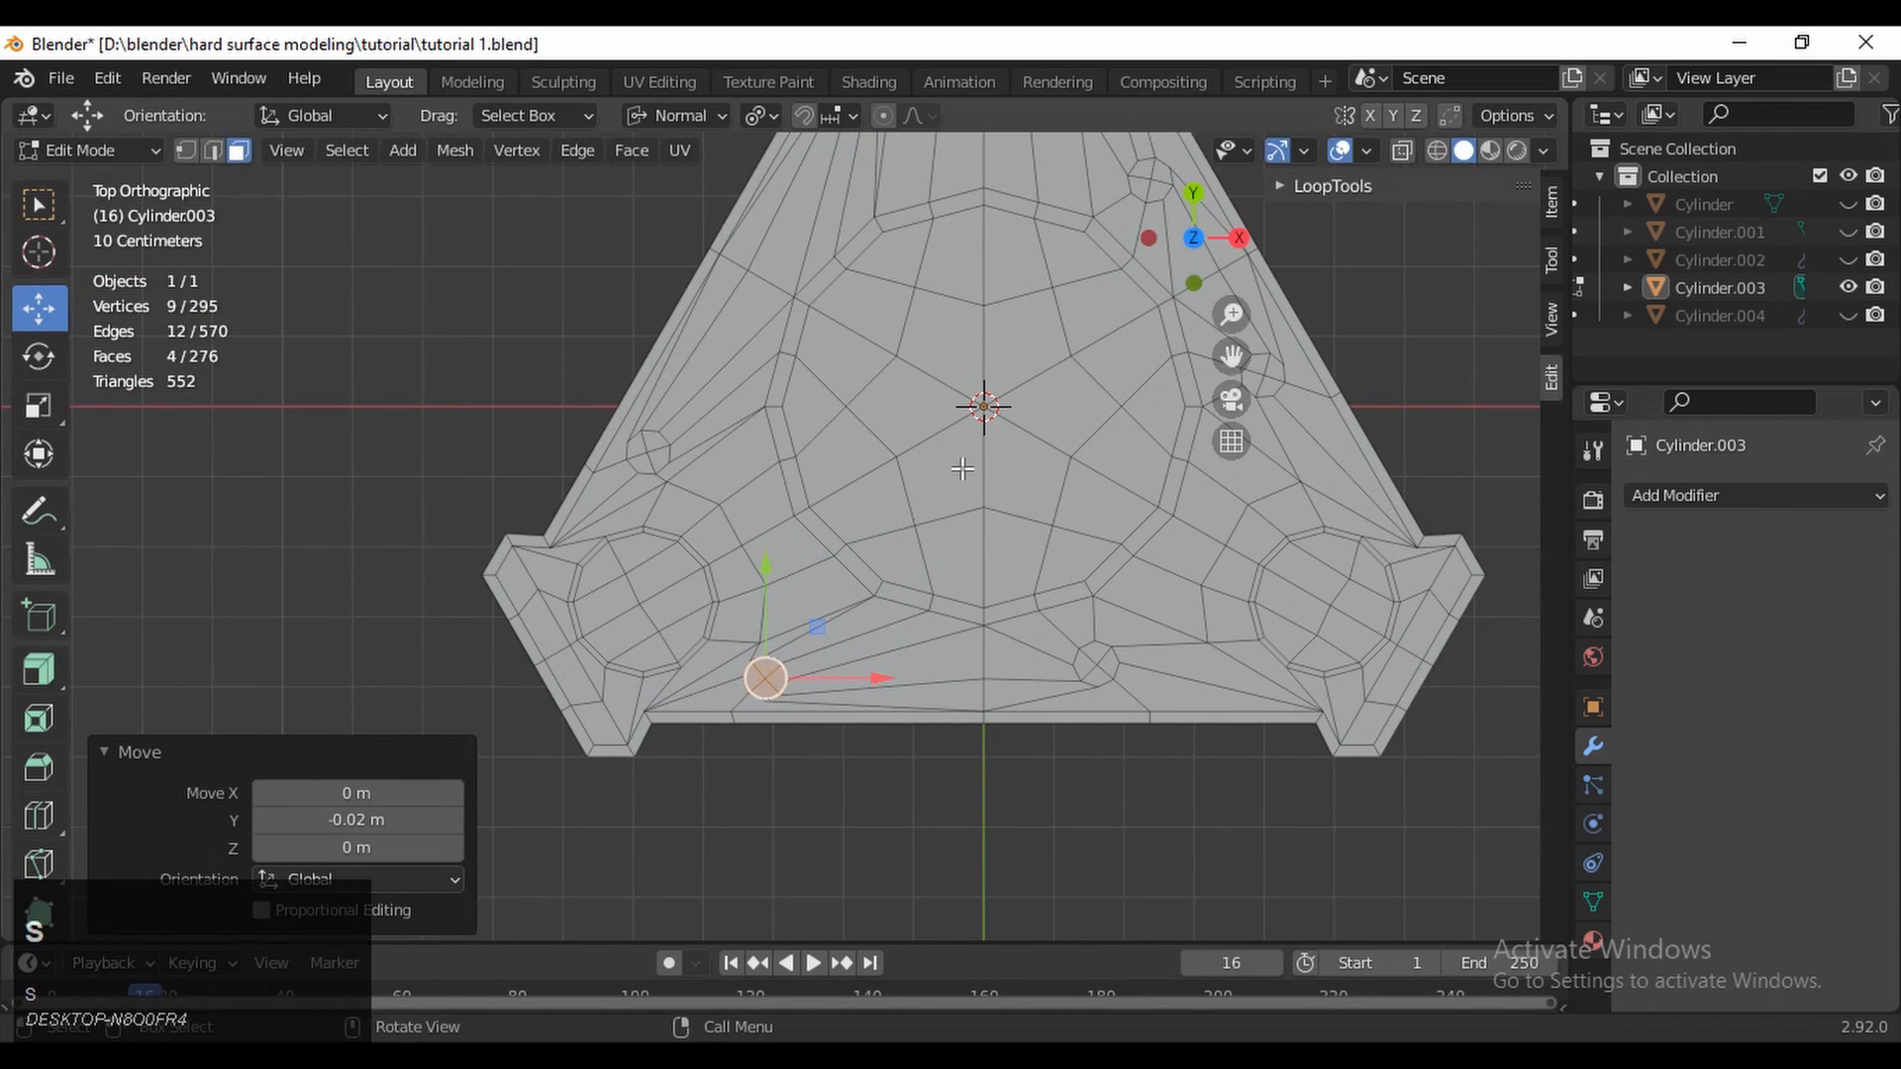
# Symmetrize the whole mesh from -X to +X and deselect everything
pyautogui.press('a')
pyautogui.keyDown('ctrl'); pyautogui.moveTo(974, 486); pyautogui.dragTo(973, 588, button='middle'); pyautogui.keyUp('ctrl')
pyautogui.keyDown('shift'); pyautogui.moveTo(973, 588); pyautogui.dragTo(877, 691, button='middle'); pyautogui.keyUp('shift')
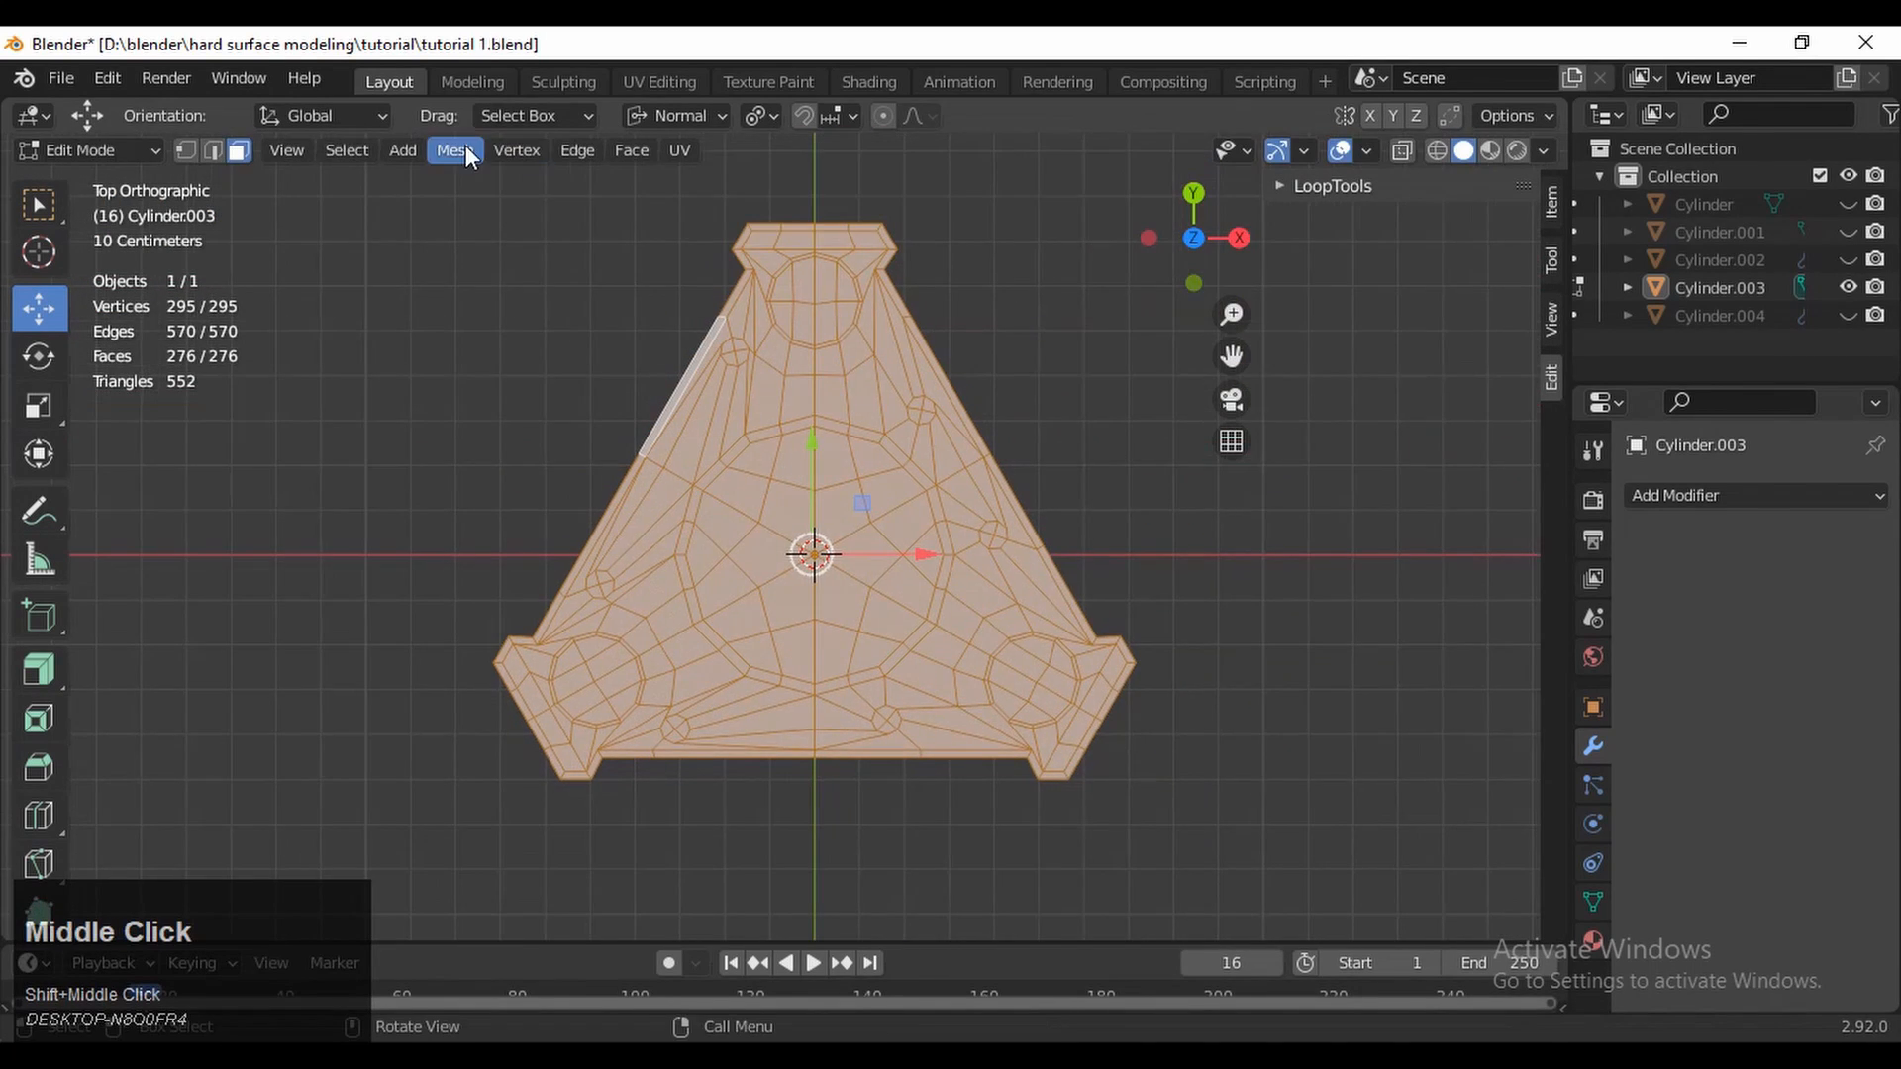
pyautogui.click(466, 148)
pyautogui.click(545, 540)
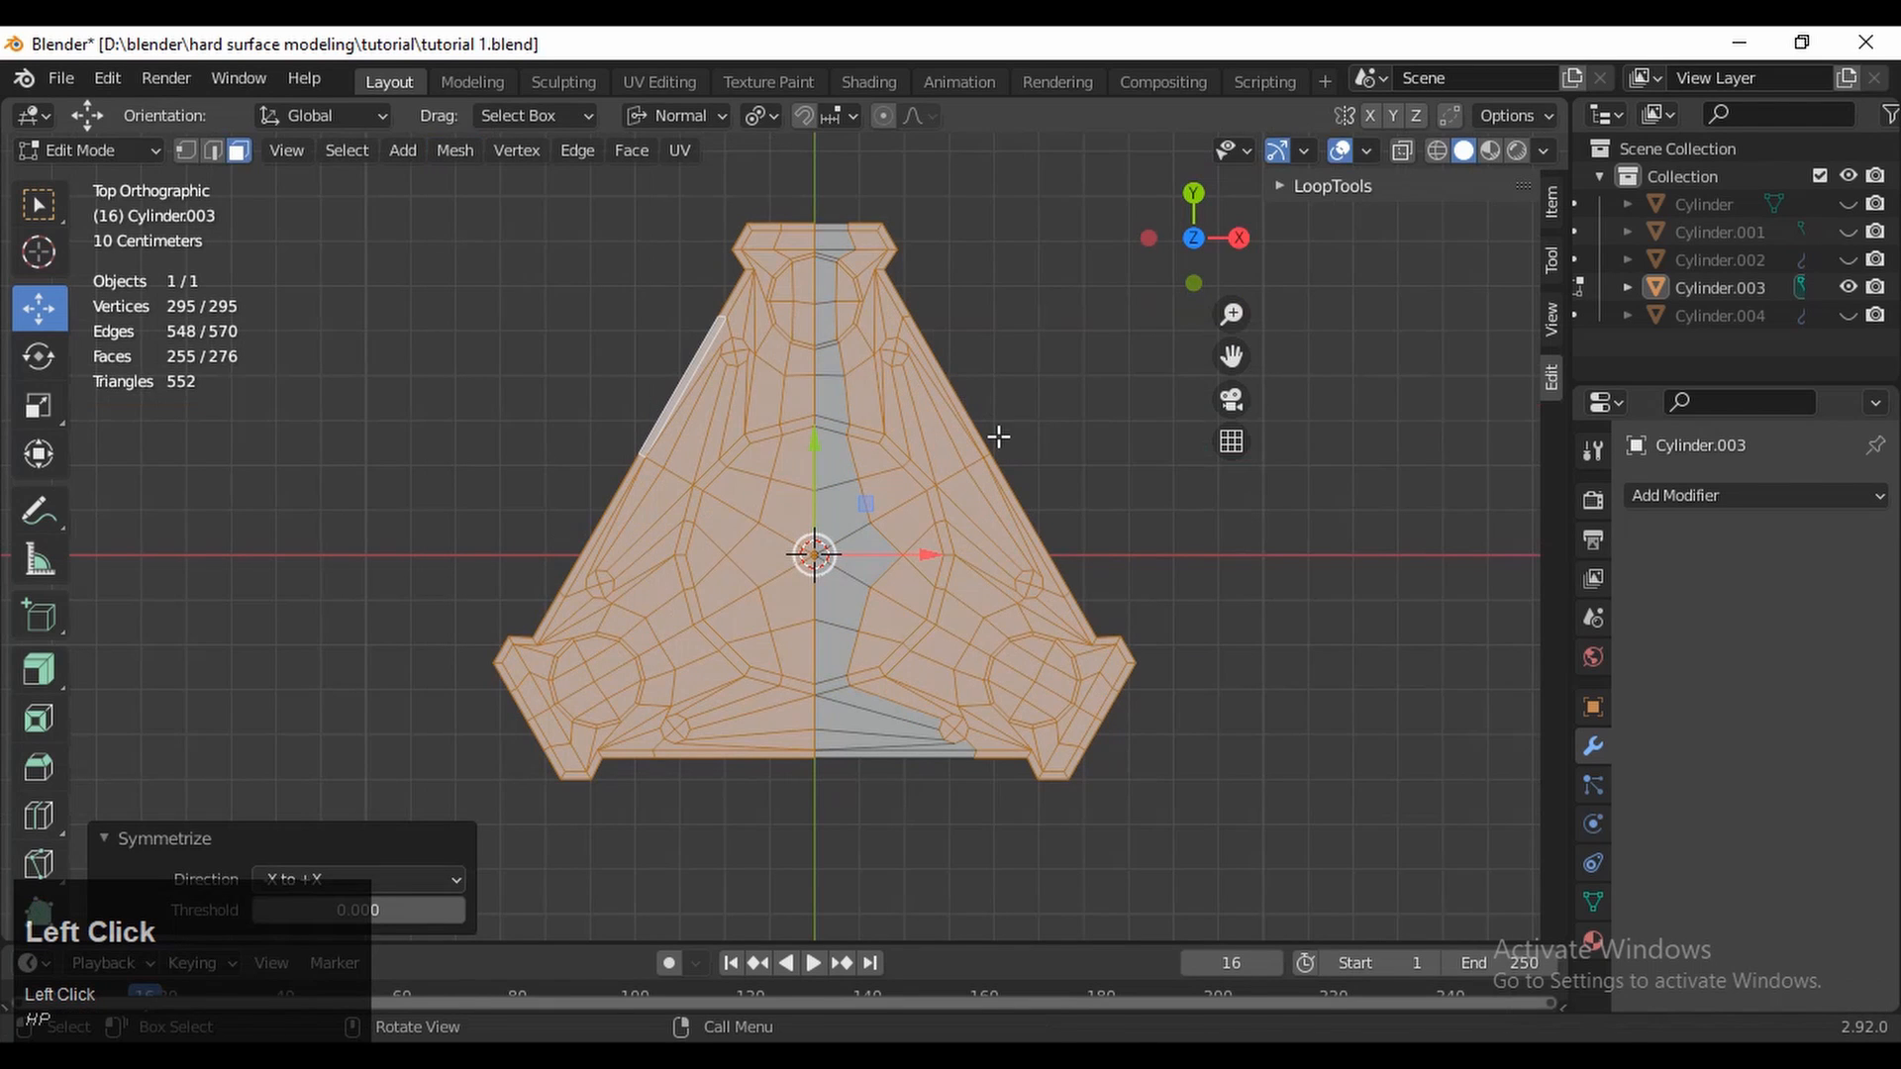
pyautogui.click(1008, 382)
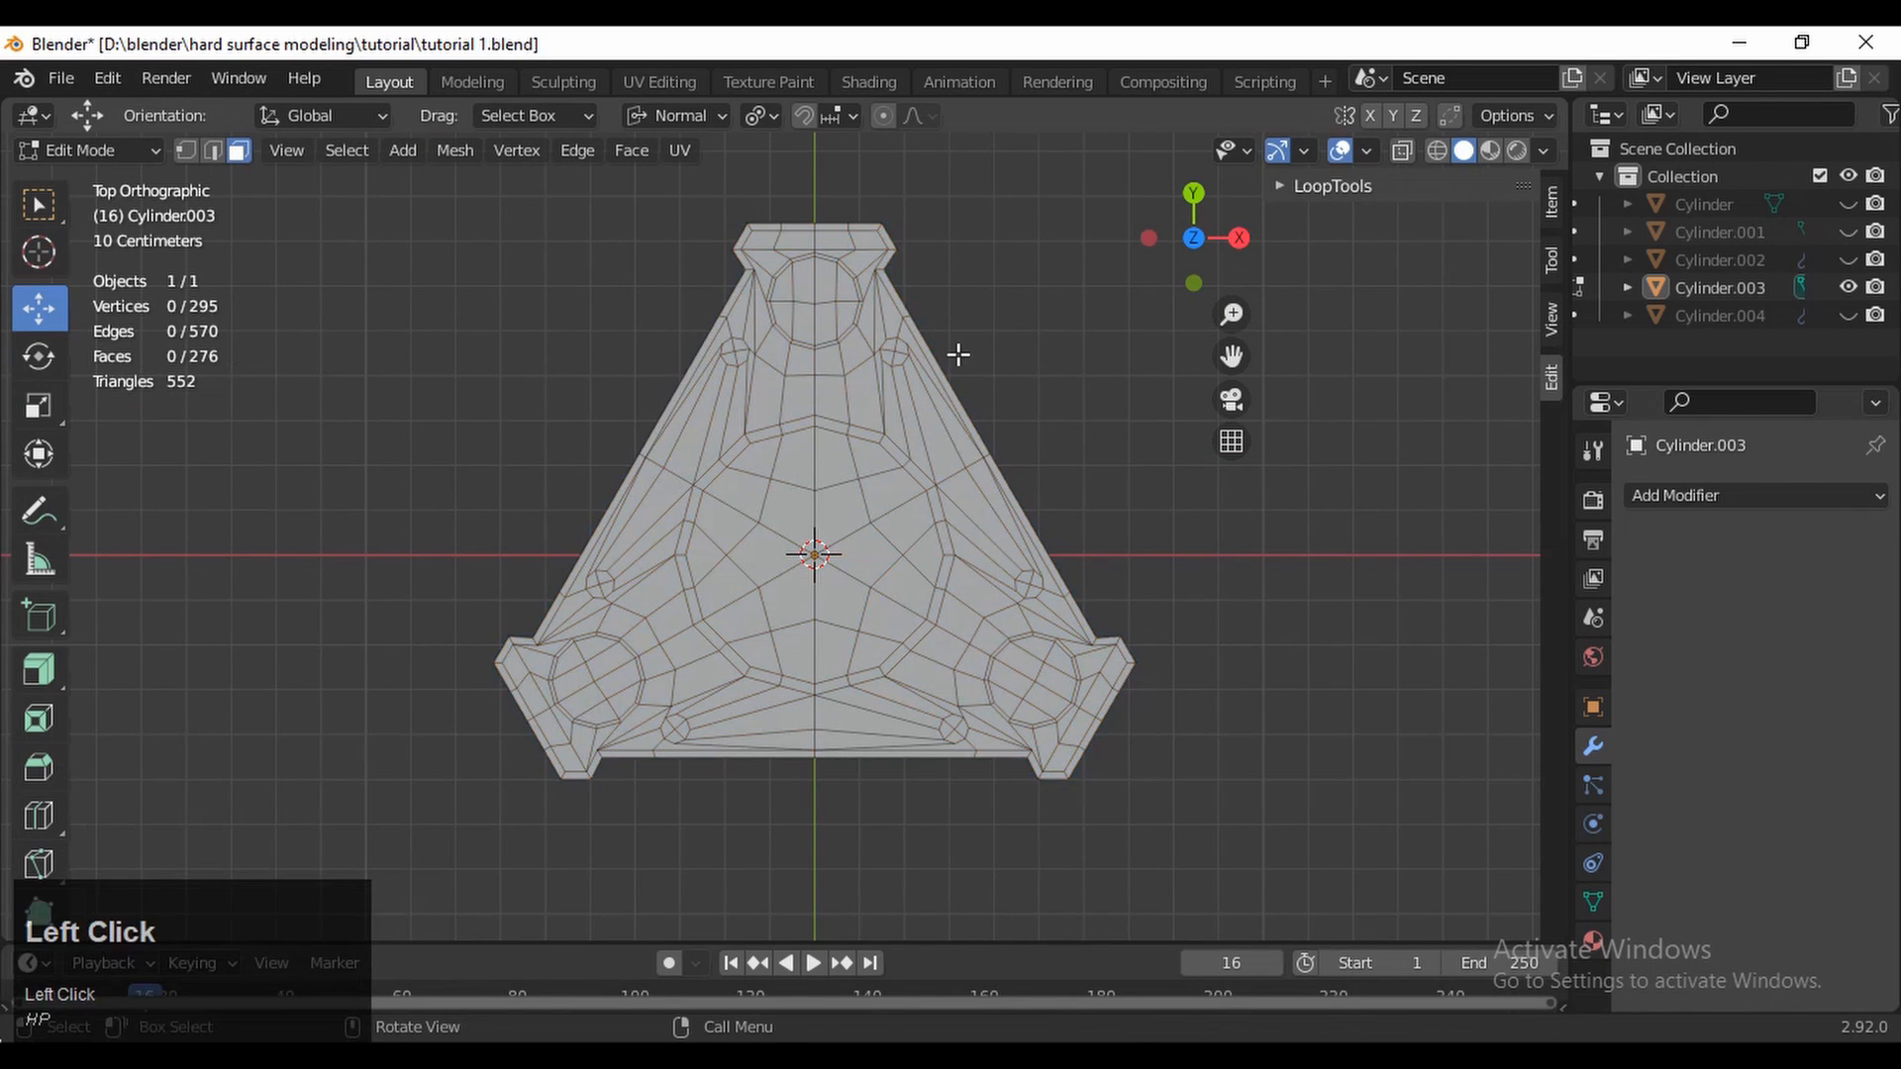
# Select the faces of all six small circles on the plate's top face
pyautogui.keyDown('ctrl'); pyautogui.moveTo(954, 352); pyautogui.dragTo(940, 281, button='middle'); pyautogui.keyUp('ctrl')
pyautogui.keyDown('shift'); pyautogui.moveTo(782, 213); pyautogui.dragTo(851, 591, button='middle'); pyautogui.keyUp('shift')
pyautogui.moveTo(732, 389); pyautogui.dragTo(692, 433)
pyautogui.moveTo(1171, 396); pyautogui.dragTo(1136, 429)
pyautogui.keyDown('ctrl'); pyautogui.moveTo(1000, 485); pyautogui.dragTo(985, 559, button='middle'); pyautogui.keyUp('ctrl')
pyautogui.keyDown('shift'); pyautogui.moveTo(955, 654); pyautogui.dragTo(1177, 300, button='middle'); pyautogui.keyUp('shift')
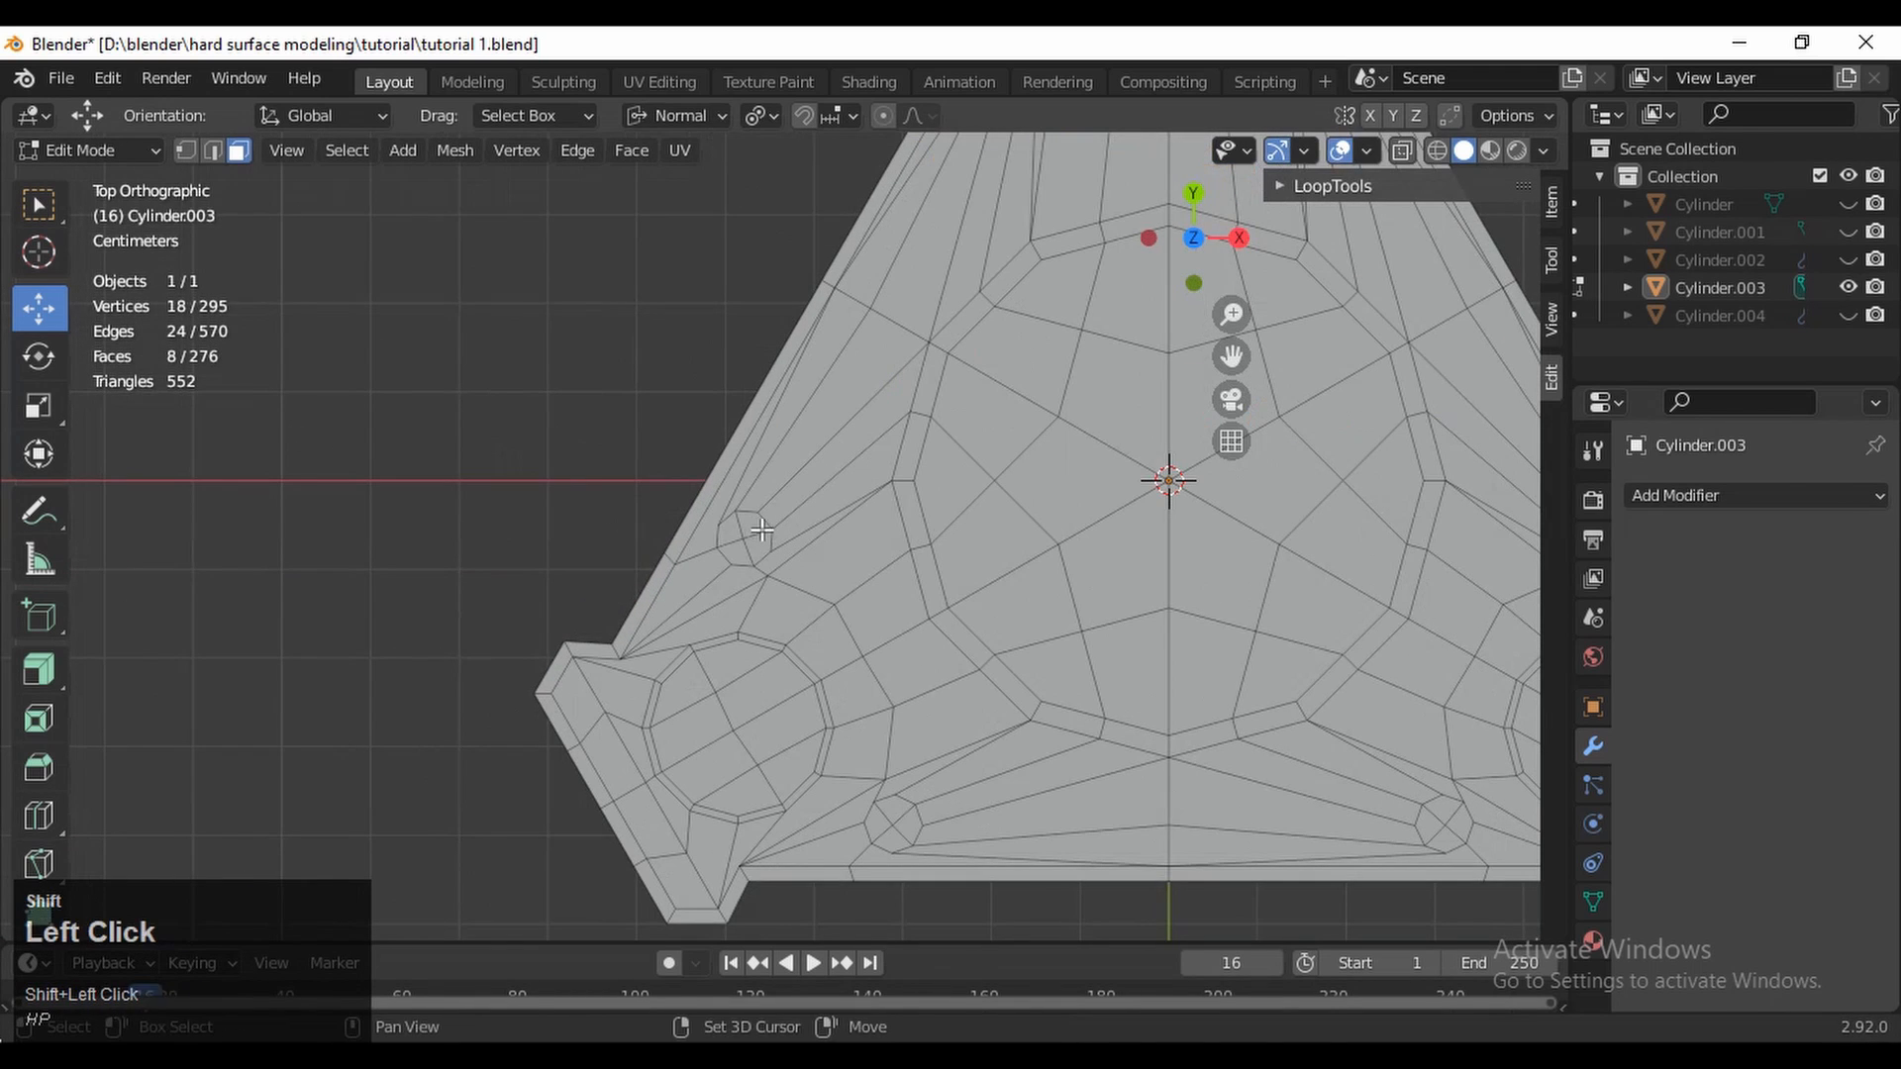
pyautogui.keyDown('shift'); pyautogui.moveTo(751, 566); pyautogui.dragTo(751, 568); pyautogui.keyUp('shift')
pyautogui.keyDown('shift'); pyautogui.moveTo(901, 812); pyautogui.dragTo(793, 731, button='middle'); pyautogui.keyUp('shift')
pyautogui.keyDown('shift'); pyautogui.moveTo(798, 730); pyautogui.dragTo(774, 759); pyautogui.keyUp('shift')
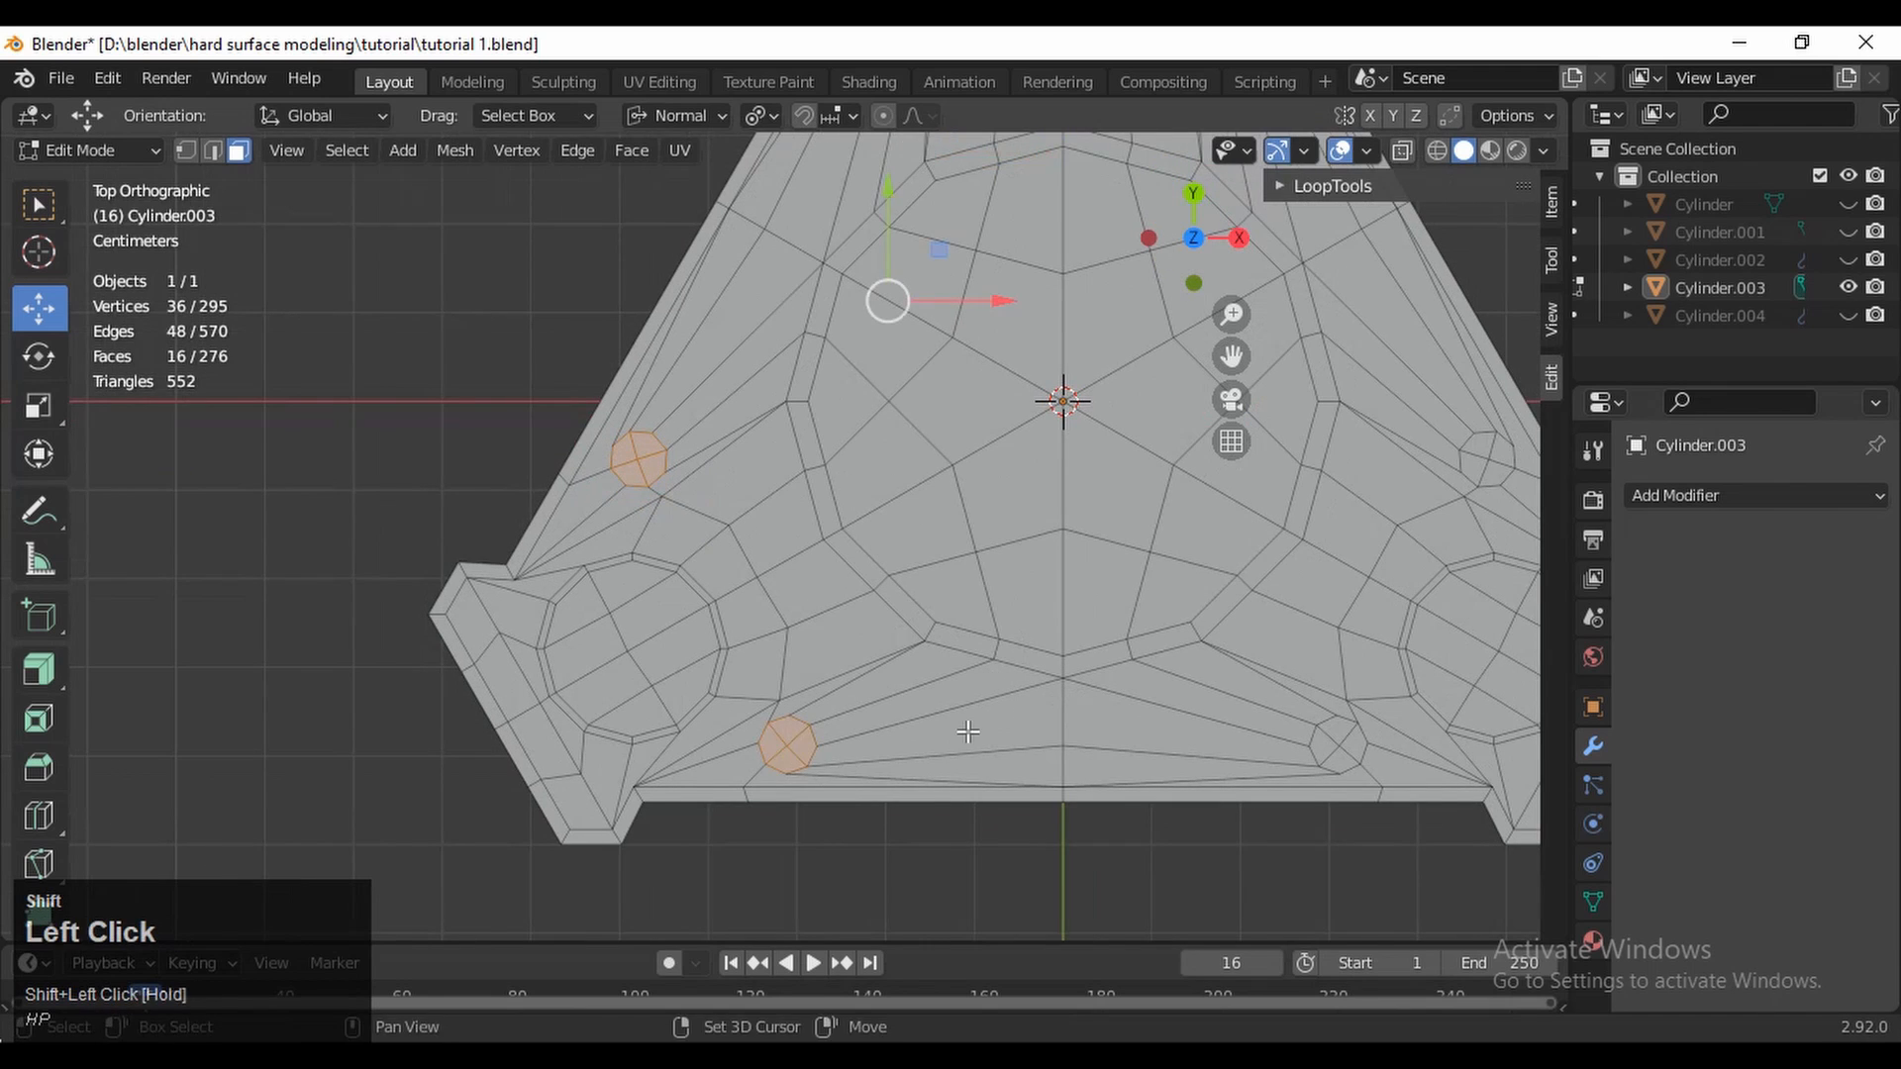
pyautogui.keyDown('shift'); pyautogui.moveTo(1340, 647); pyautogui.dragTo(915, 605, button='middle'); pyautogui.keyUp('shift')
pyautogui.keyDown('shift'); pyautogui.moveTo(1070, 408); pyautogui.dragTo(1014, 484); pyautogui.keyUp('shift')
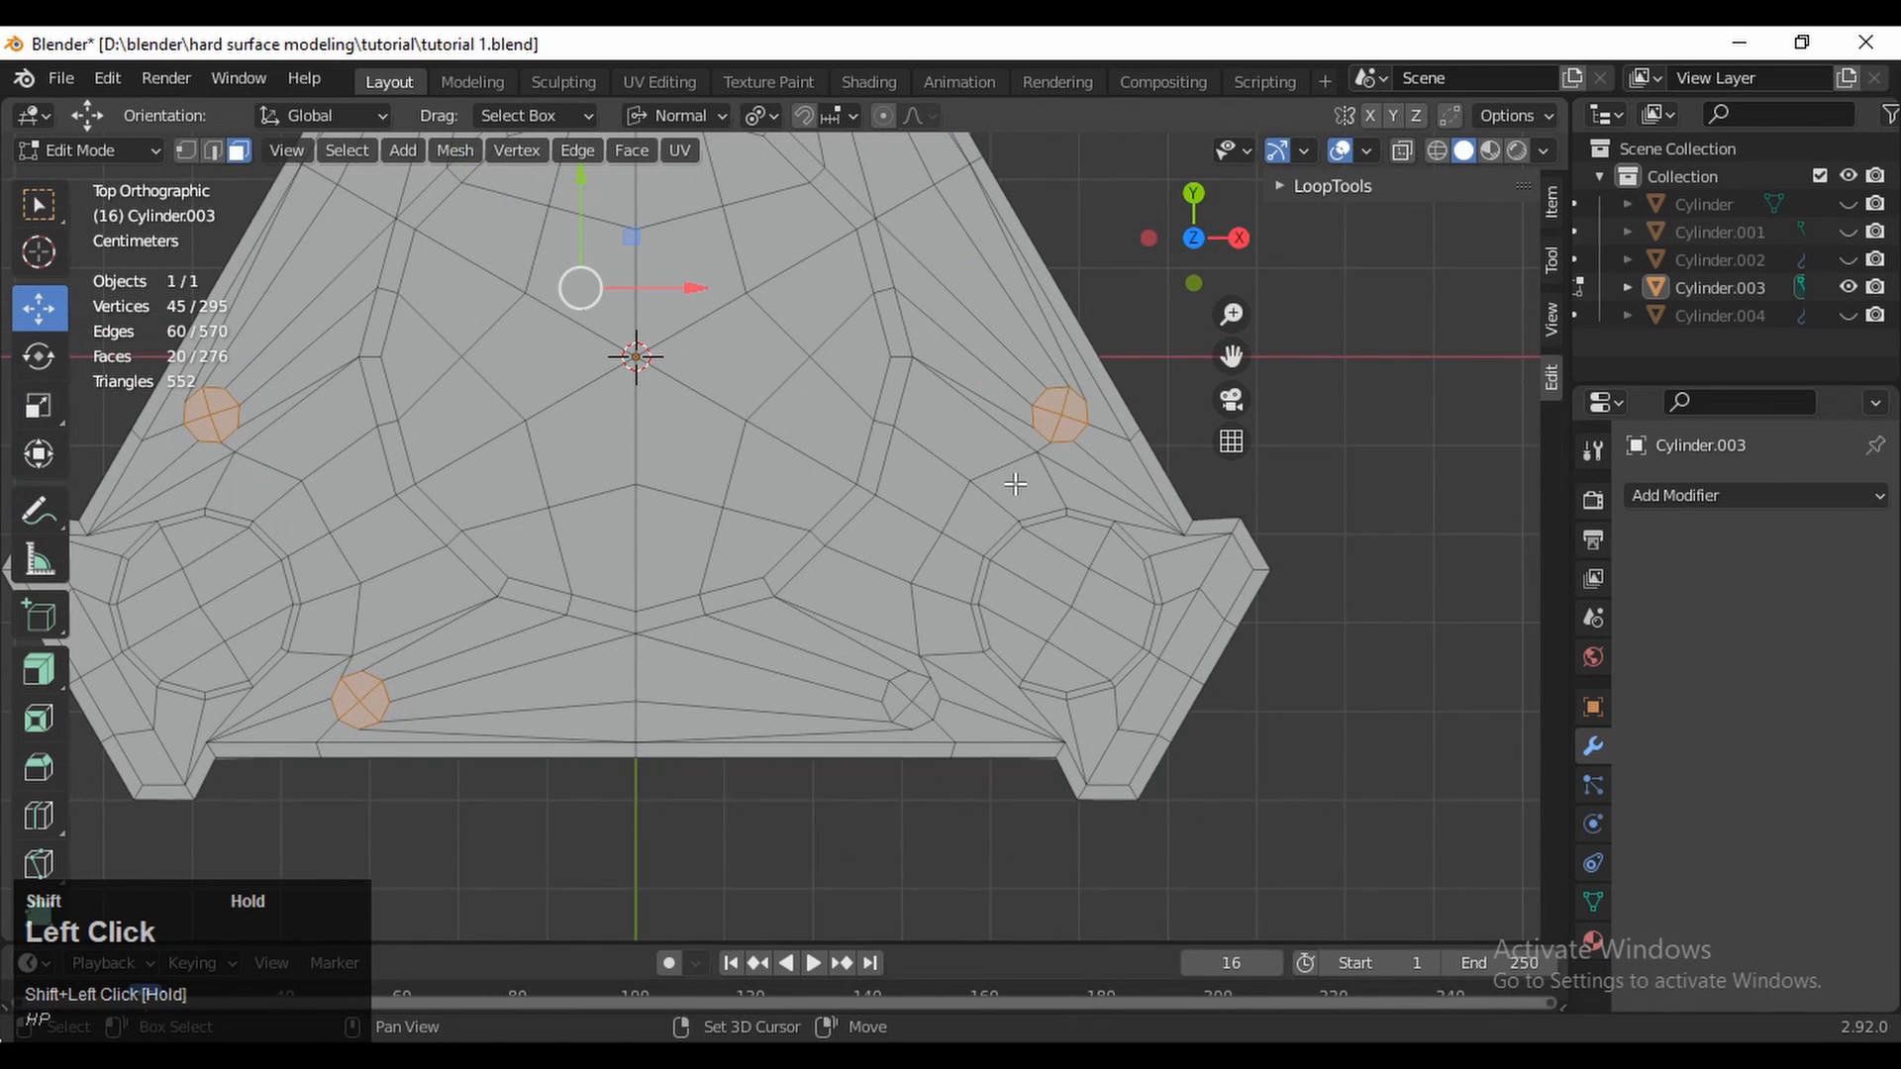
pyautogui.keyDown('shift'); pyautogui.moveTo(890, 711); pyautogui.dragTo(890, 713); pyautogui.keyUp('shift')
pyautogui.keyDown('ctrl'); pyautogui.moveTo(931, 381); pyautogui.dragTo(965, 651, button='middle'); pyautogui.keyUp('ctrl')
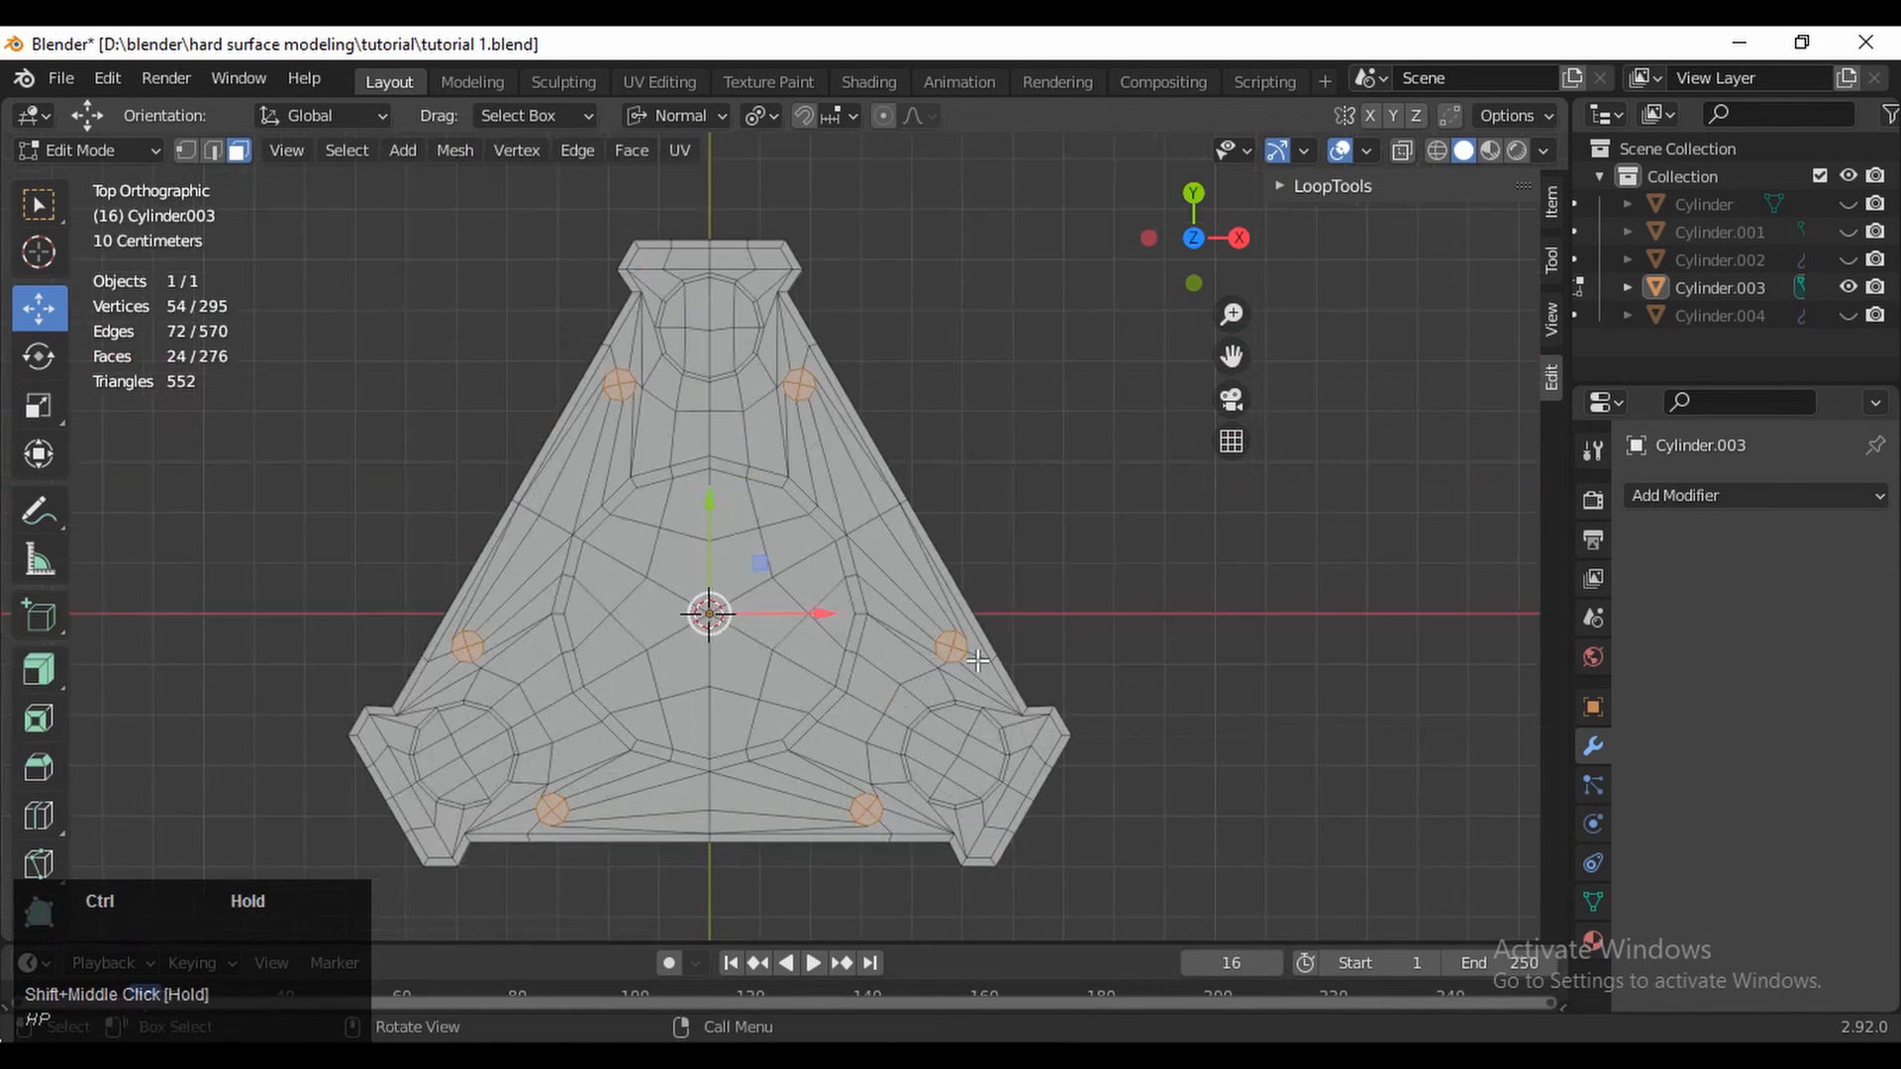
pyautogui.keyDown('ctrl'); pyautogui.moveTo(1139, 721); pyautogui.dragTo(1201, 629, button='middle'); pyautogui.keyUp('ctrl')
# Inset the selected small-circle faces with a thickness of 0.003 m
pyautogui.press('i')
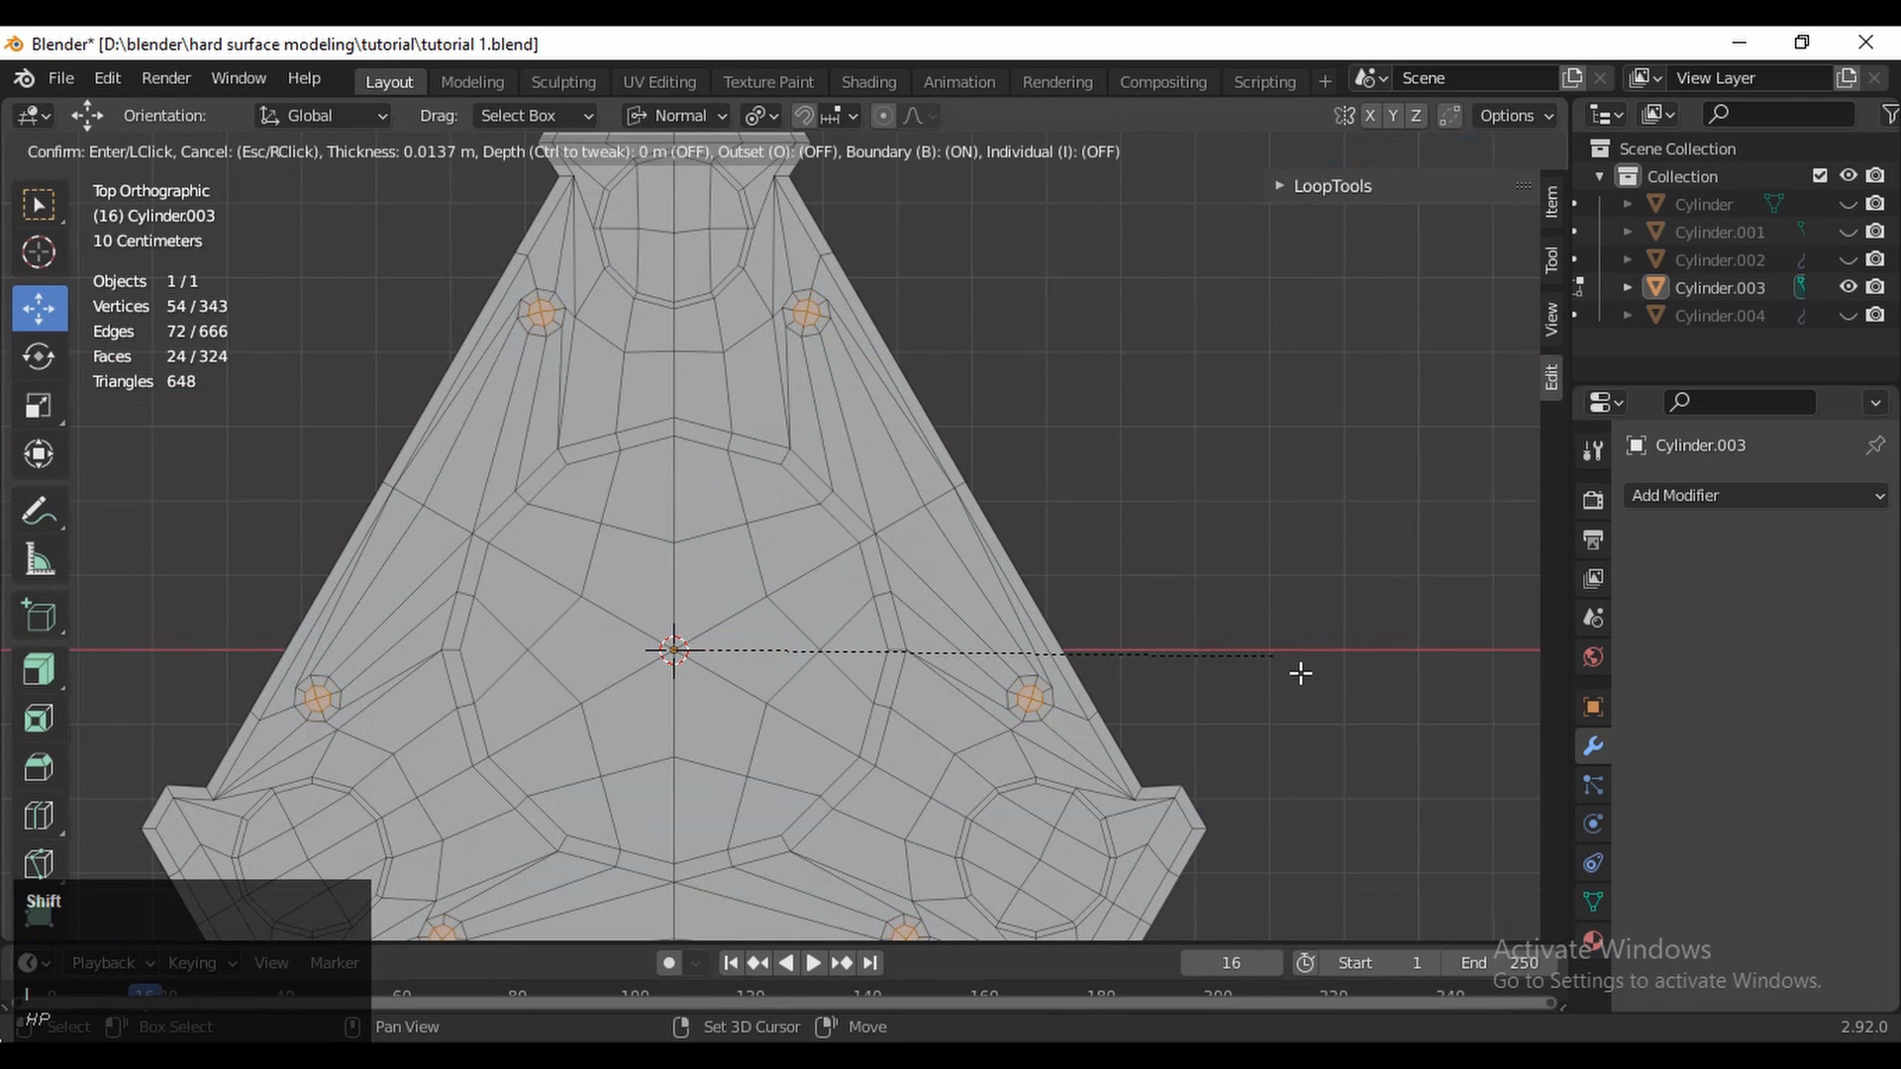
pyautogui.click(1331, 684)
pyautogui.keyDown('shift'); pyautogui.moveTo(1001, 365); pyautogui.dragTo(985, 502, button='middle'); pyautogui.keyUp('shift')
pyautogui.click(342, 758)
pyautogui.click(315, 758)
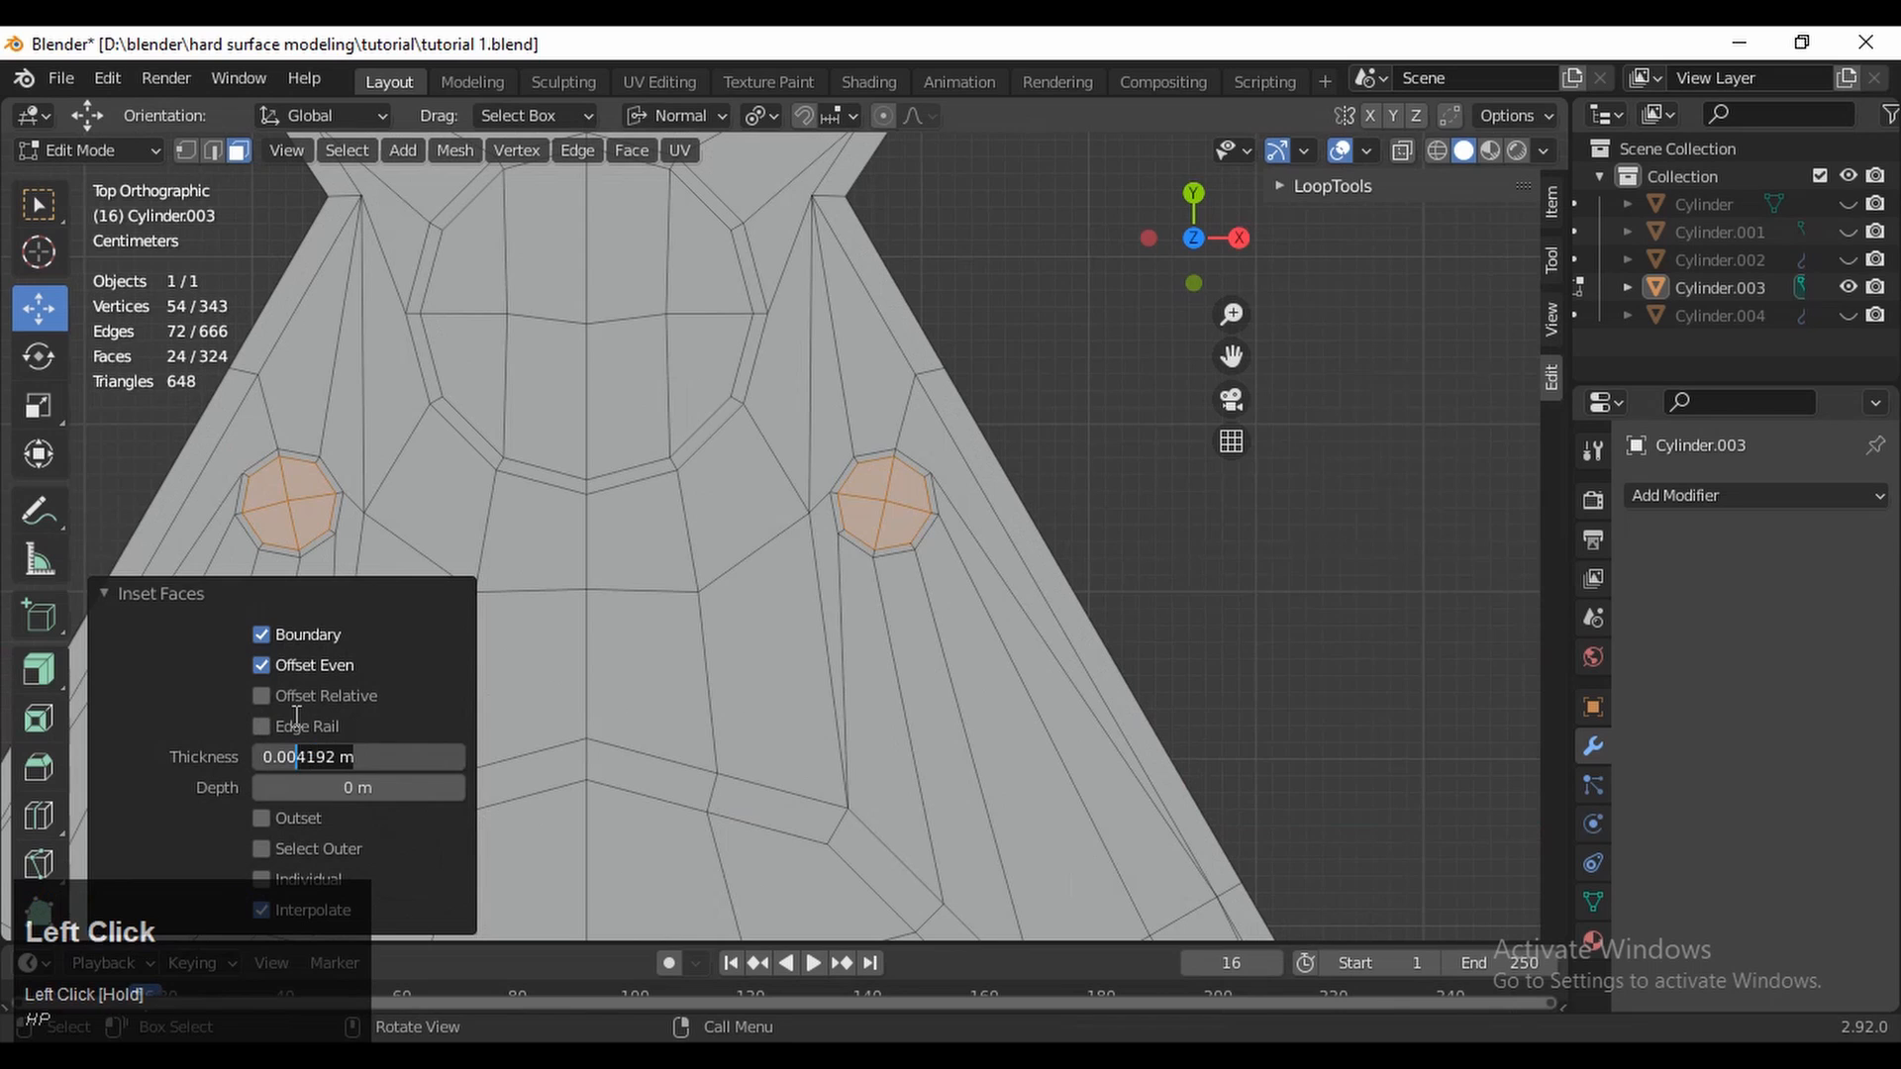
pyautogui.click(214, 708)
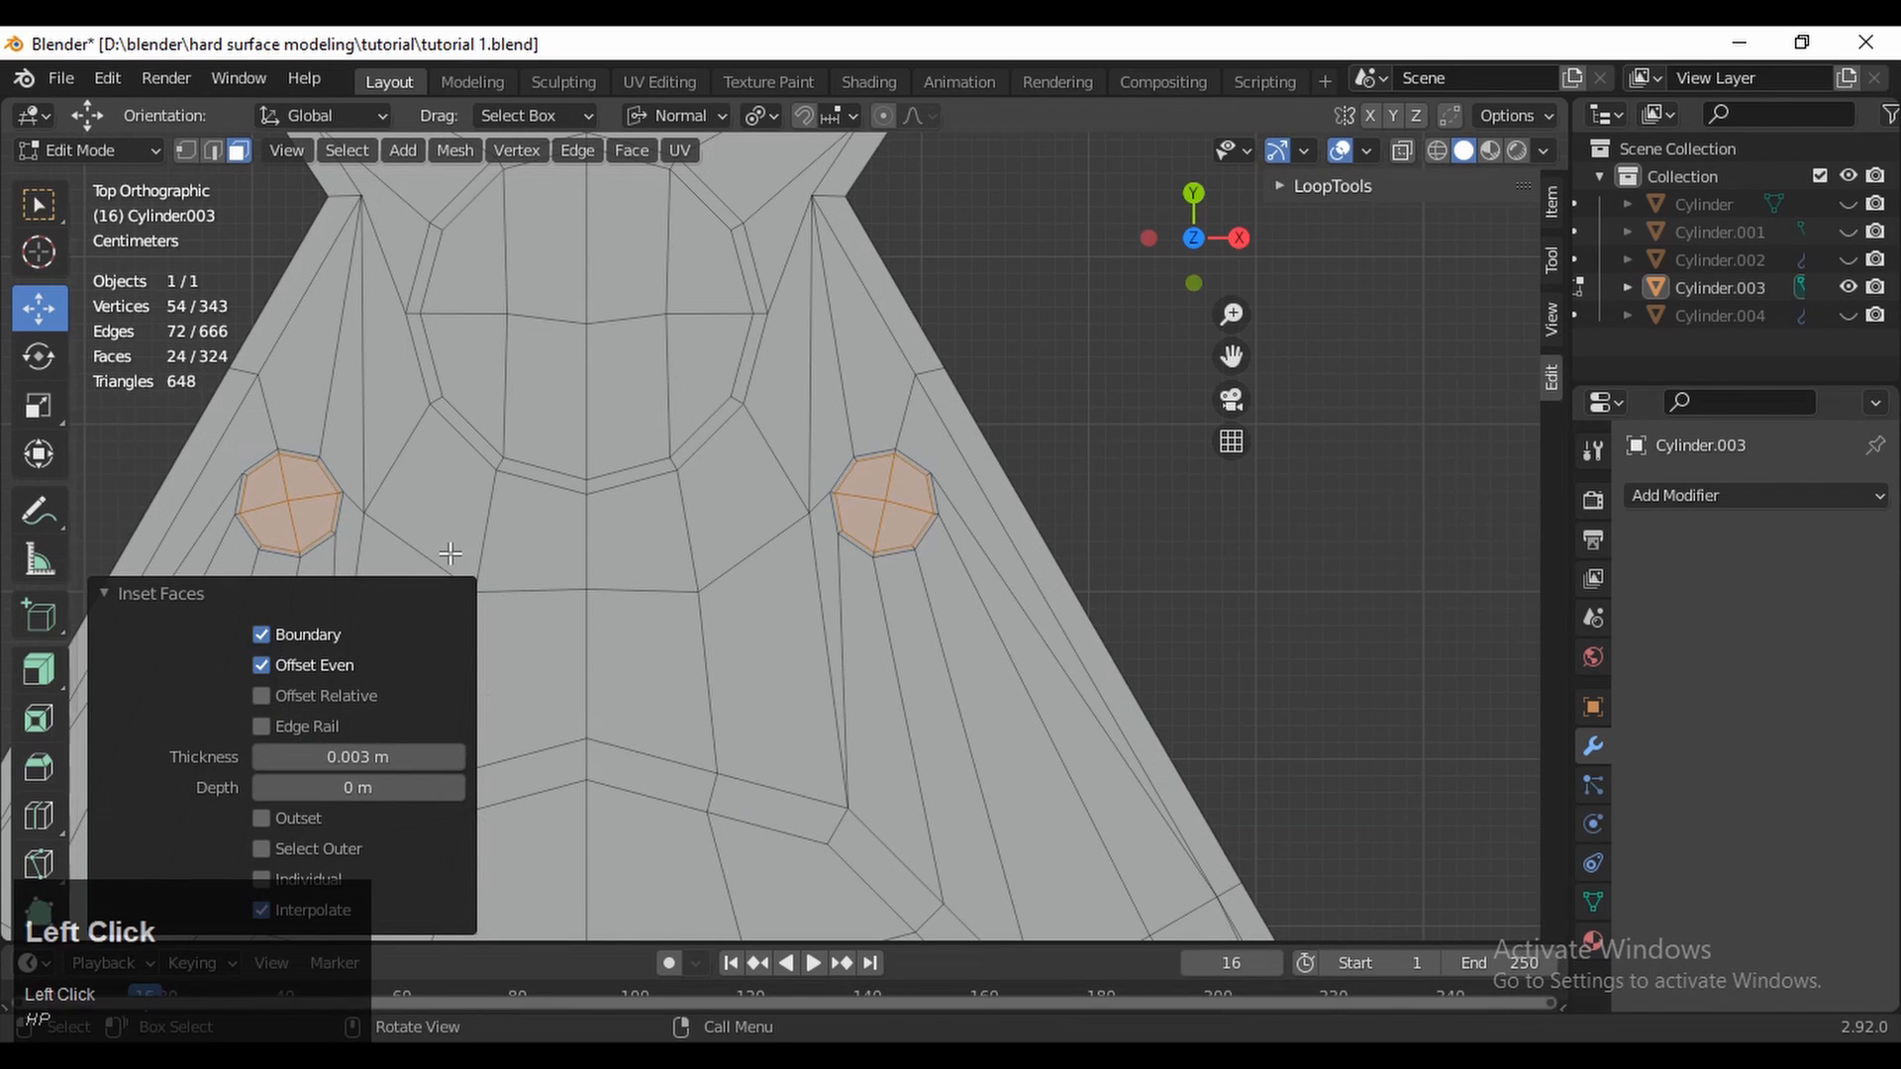
# Reduce the inset thickness on the six small circles to 0.0025 m
pyautogui.keyDown('ctrl'); pyautogui.moveTo(451, 553); pyautogui.dragTo(918, 600, button='middle'); pyautogui.keyUp('ctrl')
pyautogui.keyDown('ctrl'); pyautogui.moveTo(919, 600); pyautogui.dragTo(998, 454, button='middle'); pyautogui.keyUp('ctrl')
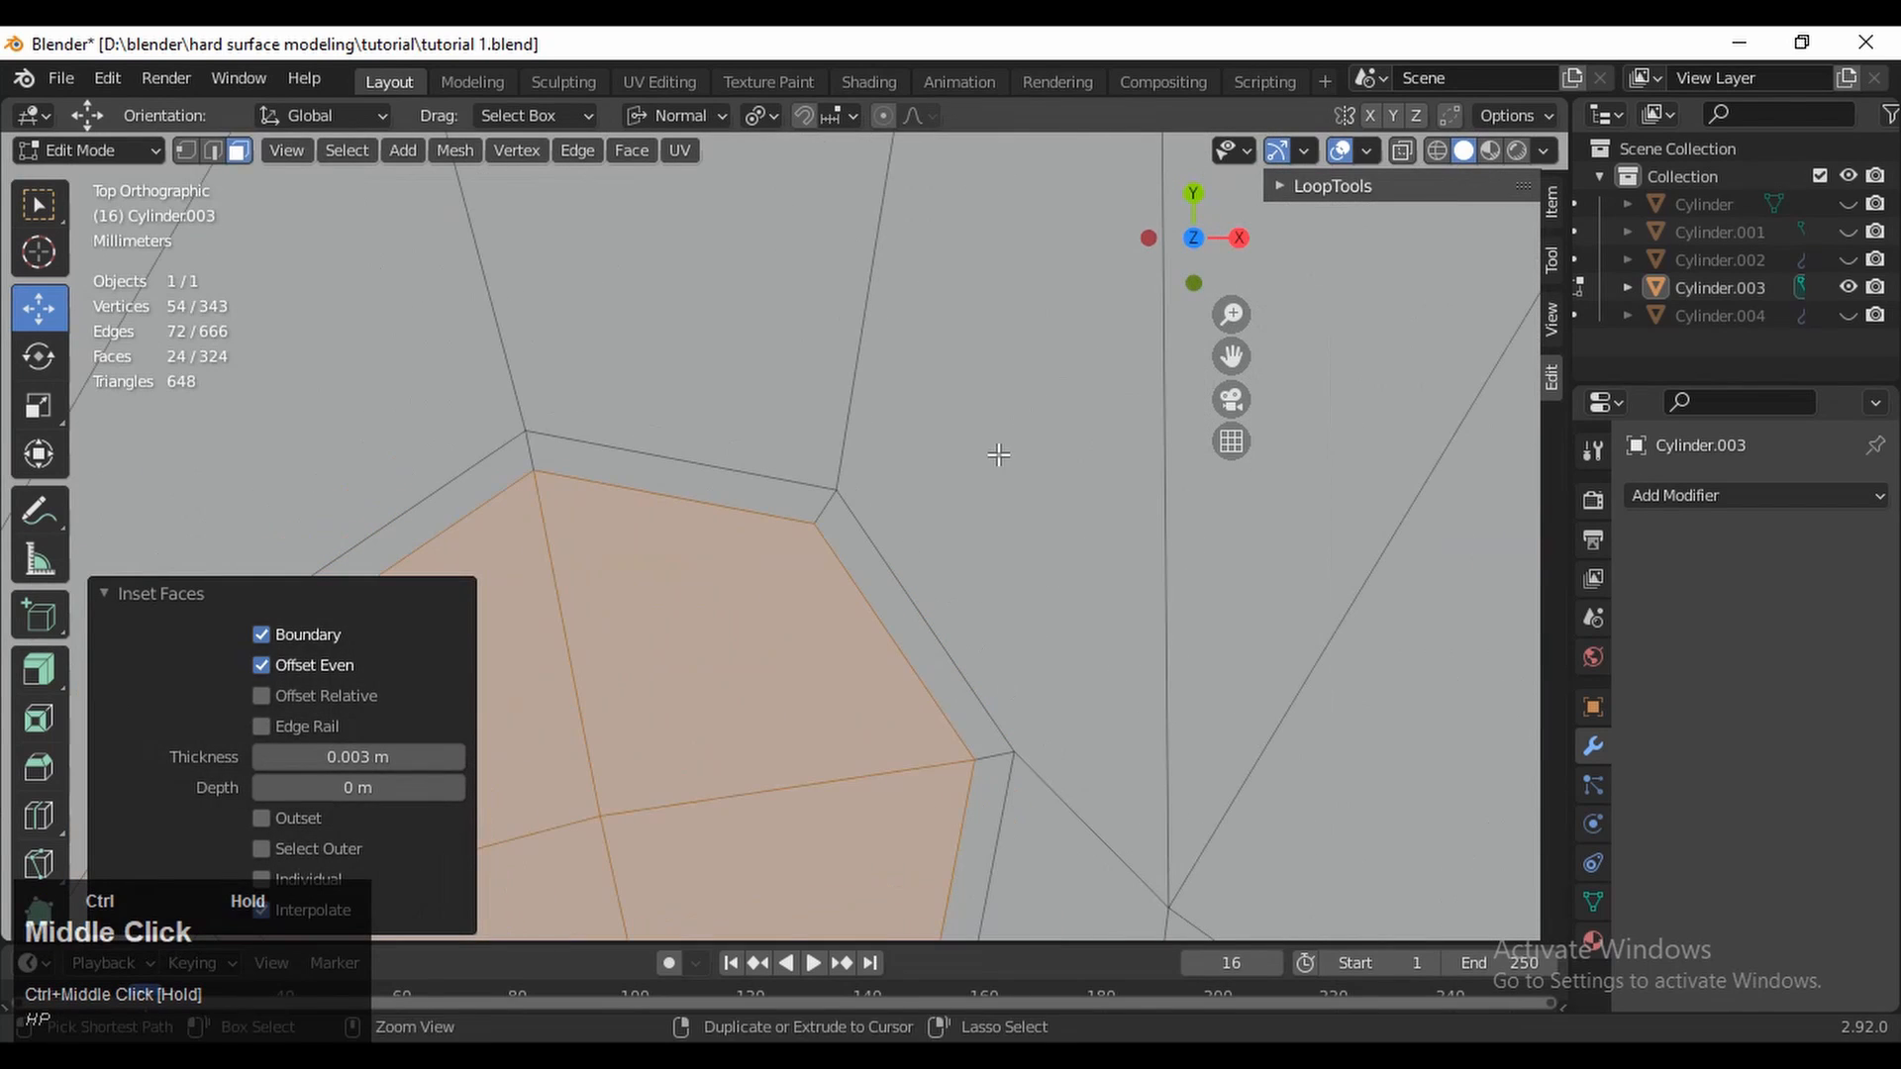
pyautogui.click(360, 757)
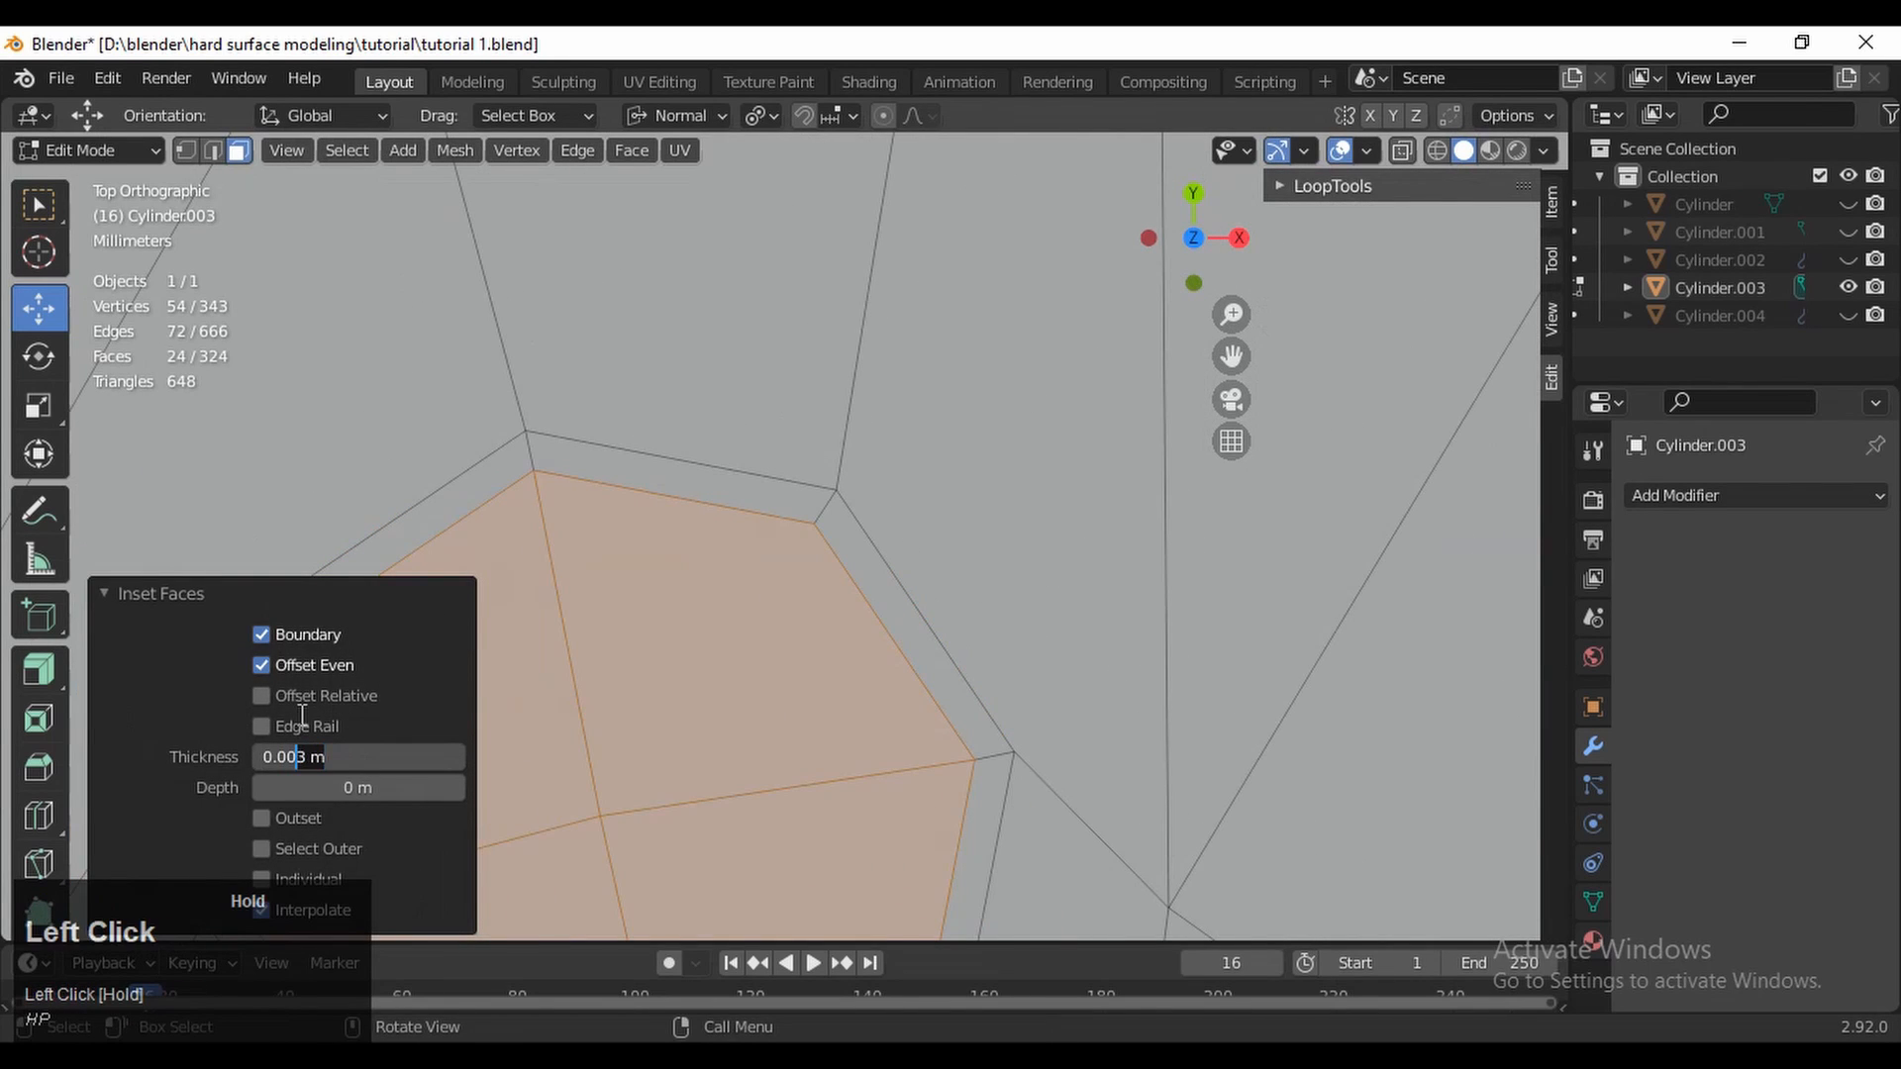
pyautogui.click(270, 733)
pyautogui.keyDown('ctrl'); pyautogui.moveTo(940, 495); pyautogui.dragTo(923, 646, button='middle'); pyautogui.keyUp('ctrl')
pyautogui.keyDown('shift'); pyautogui.moveTo(923, 646); pyautogui.dragTo(953, 477, button='middle'); pyautogui.keyUp('shift')
# Select the faces of the large central polygon and shape them into a circle with LoopTools Circle
pyautogui.press('3')
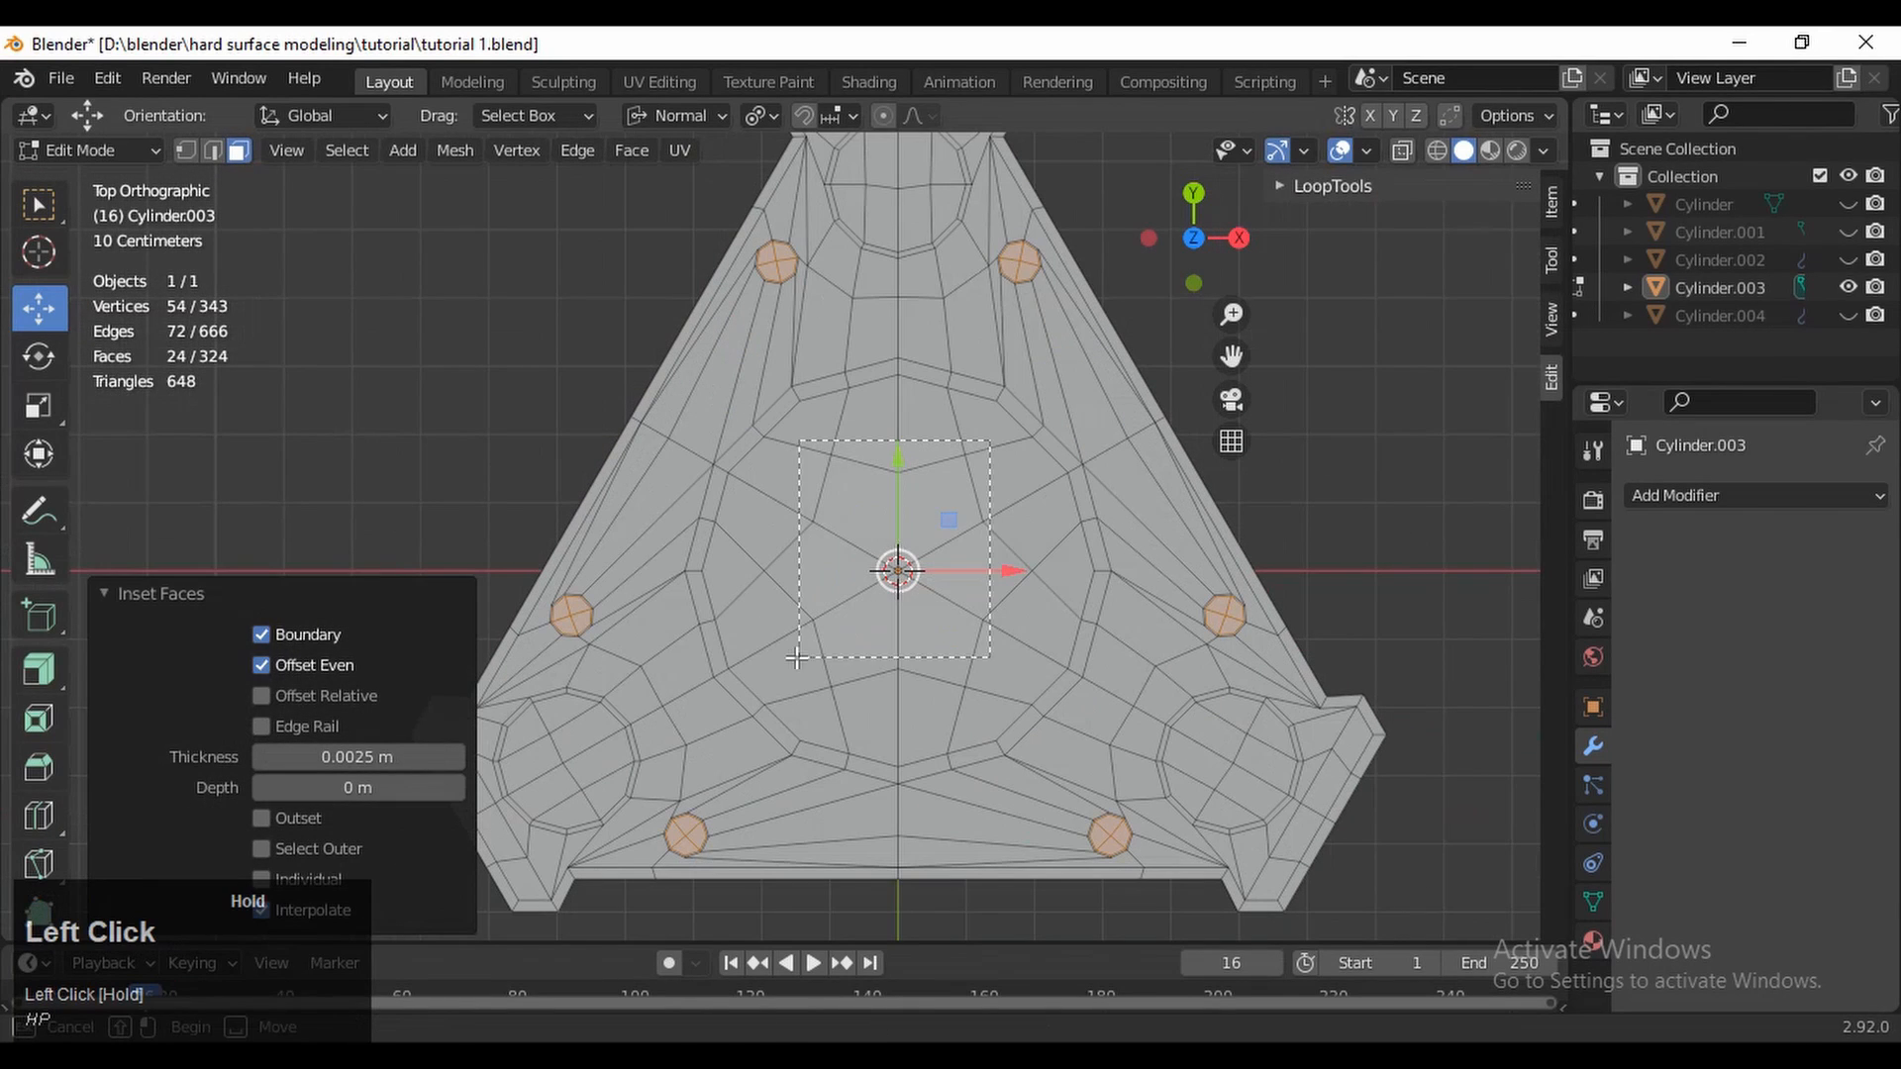
pyautogui.moveTo(797, 658); pyautogui.dragTo(804, 653)
pyautogui.moveTo(997, 718); pyautogui.dragTo(891, 501)
pyautogui.keyDown('shift'); pyautogui.click(819, 498); pyautogui.keyUp('shift')
pyautogui.rightClick(875, 423)
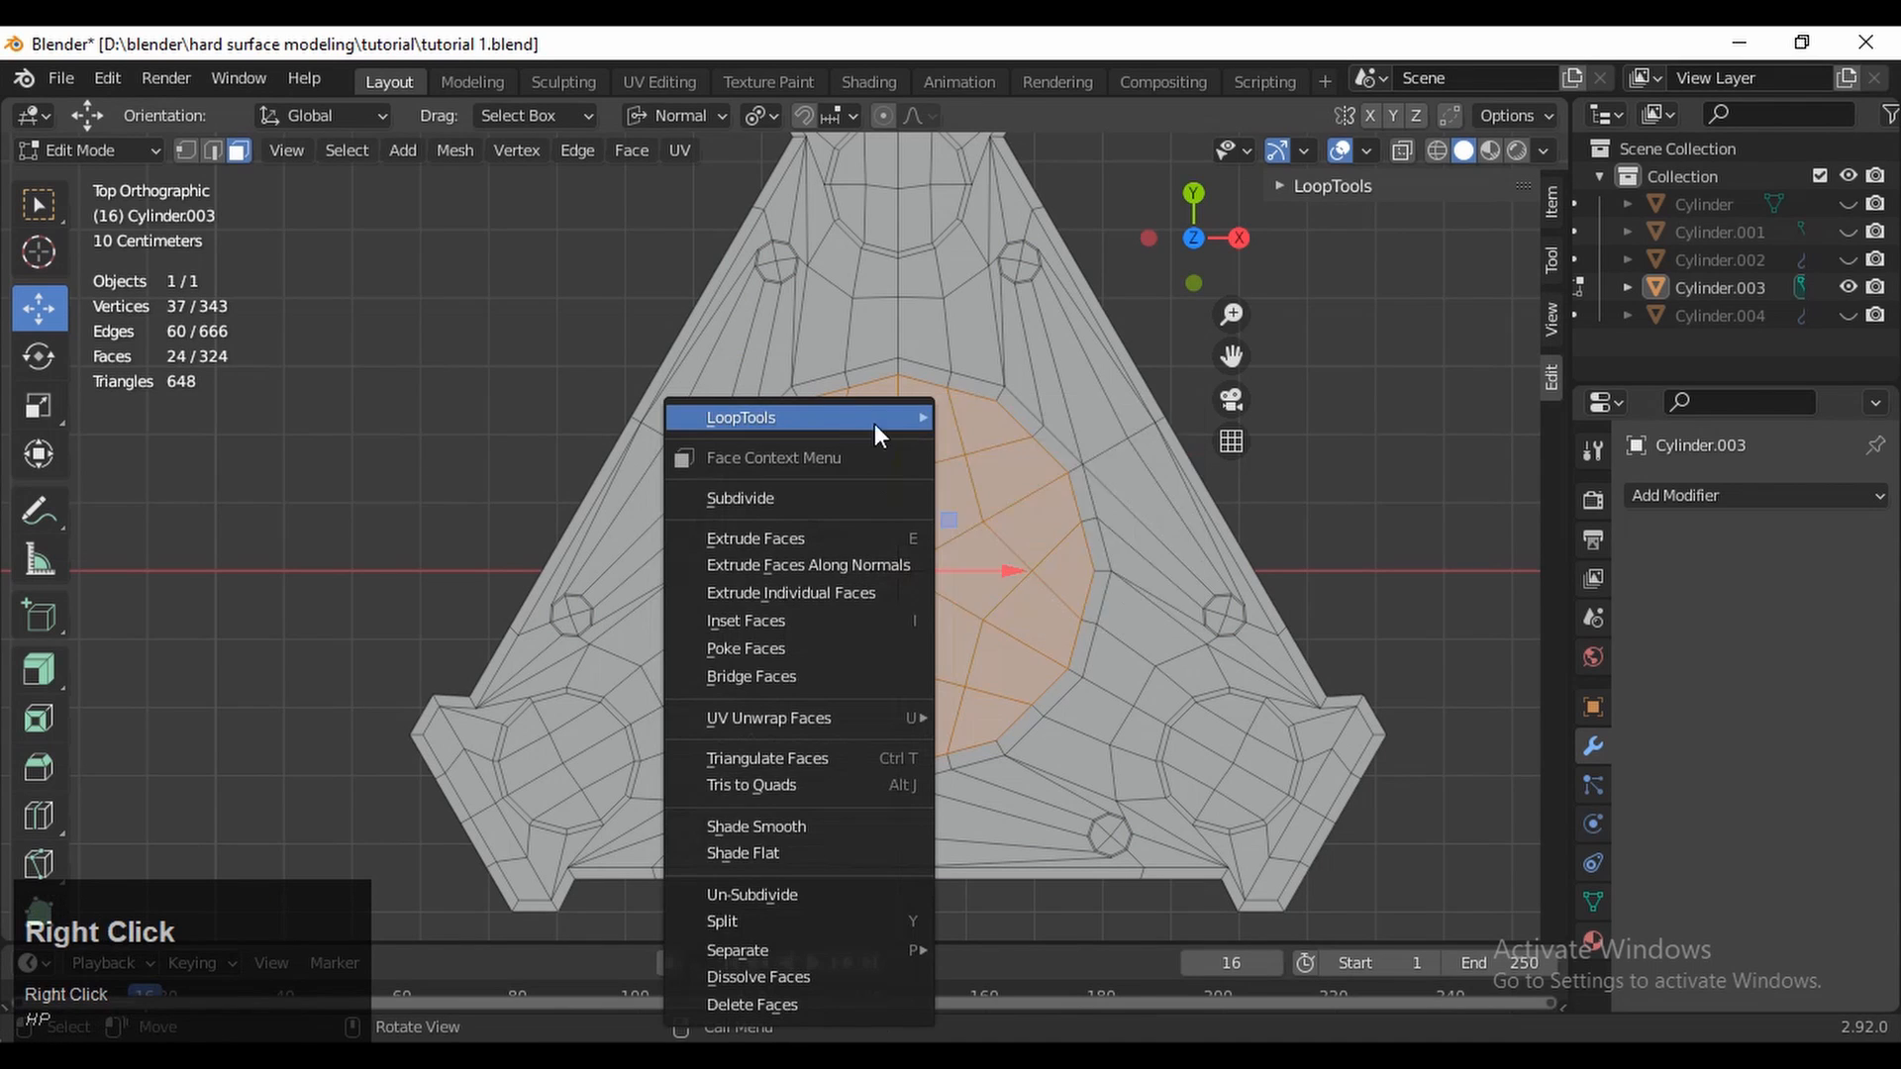
pyautogui.moveTo(875, 420)
pyautogui.click(989, 453)
pyautogui.keyDown('alt'); pyautogui.click(830, 378); pyautogui.keyUp('alt')
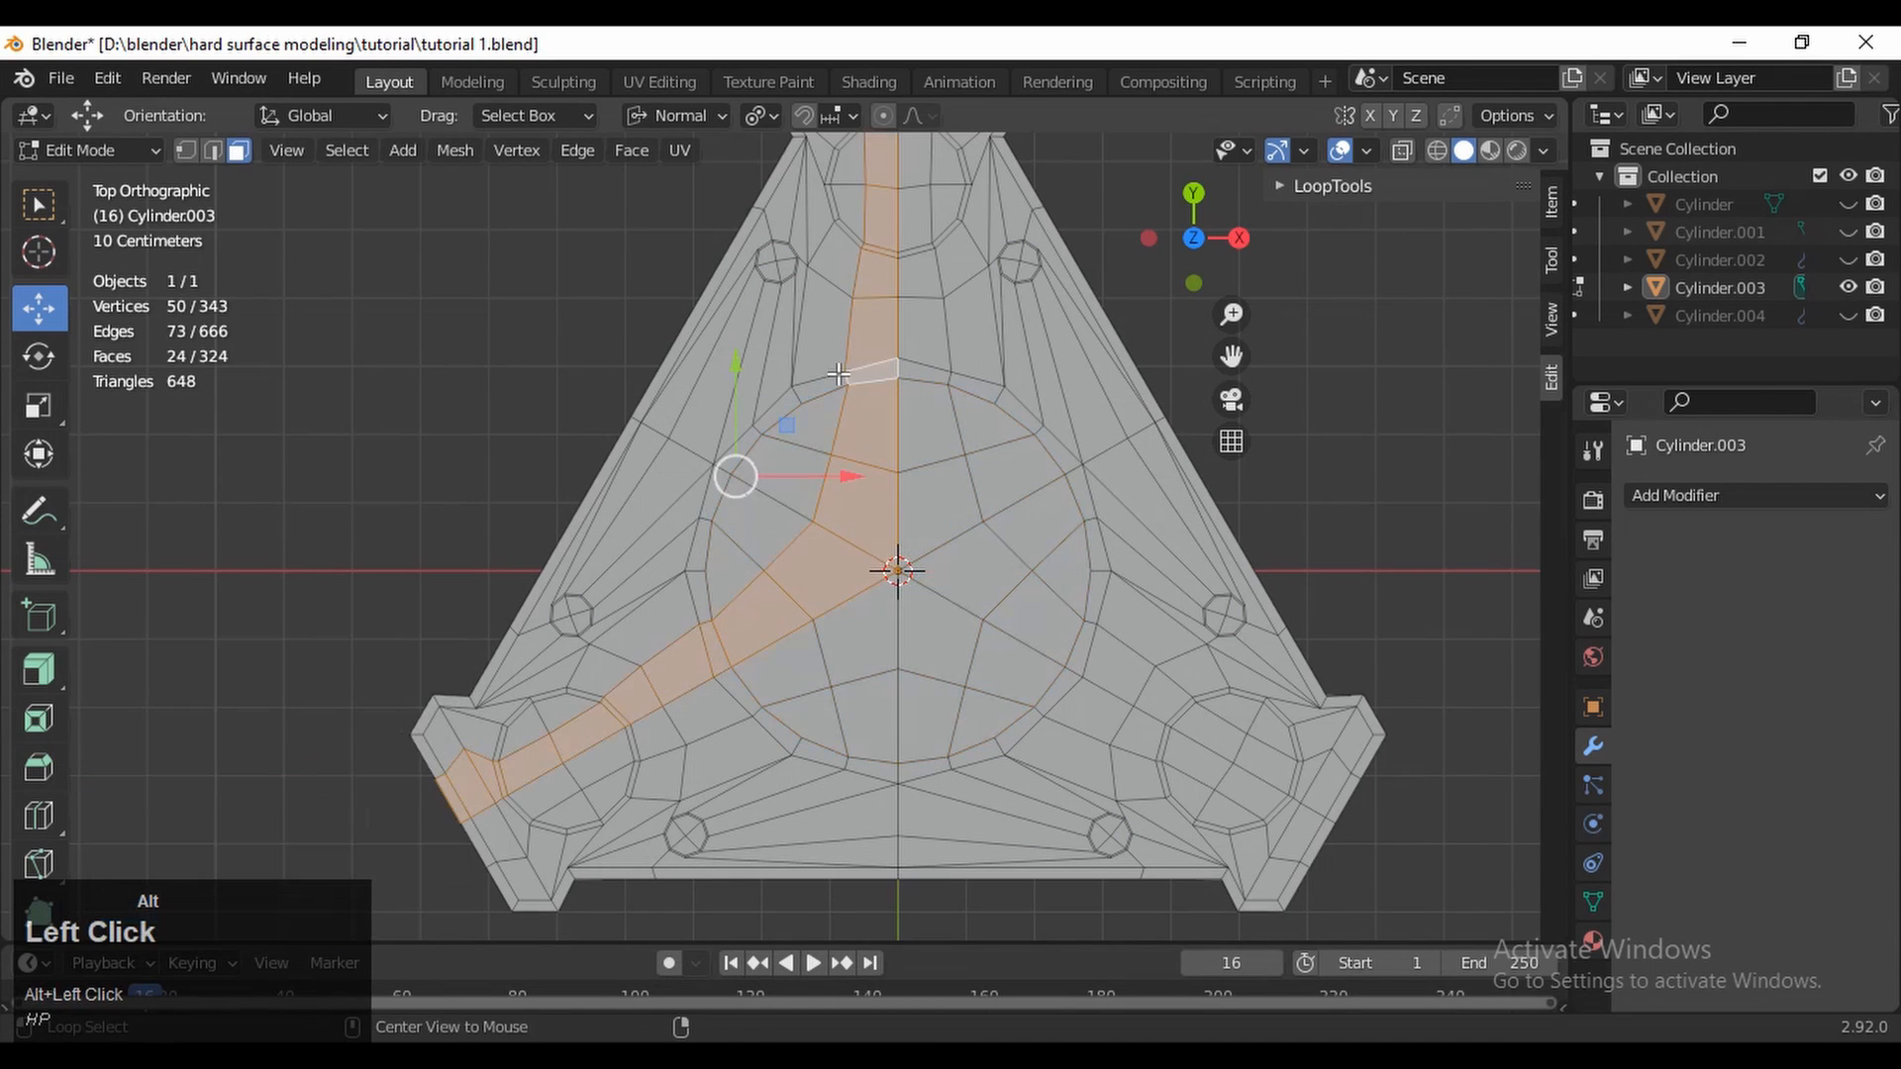
pyautogui.press('2')
pyautogui.keyDown('alt'); pyautogui.click(804, 381); pyautogui.keyUp('alt')
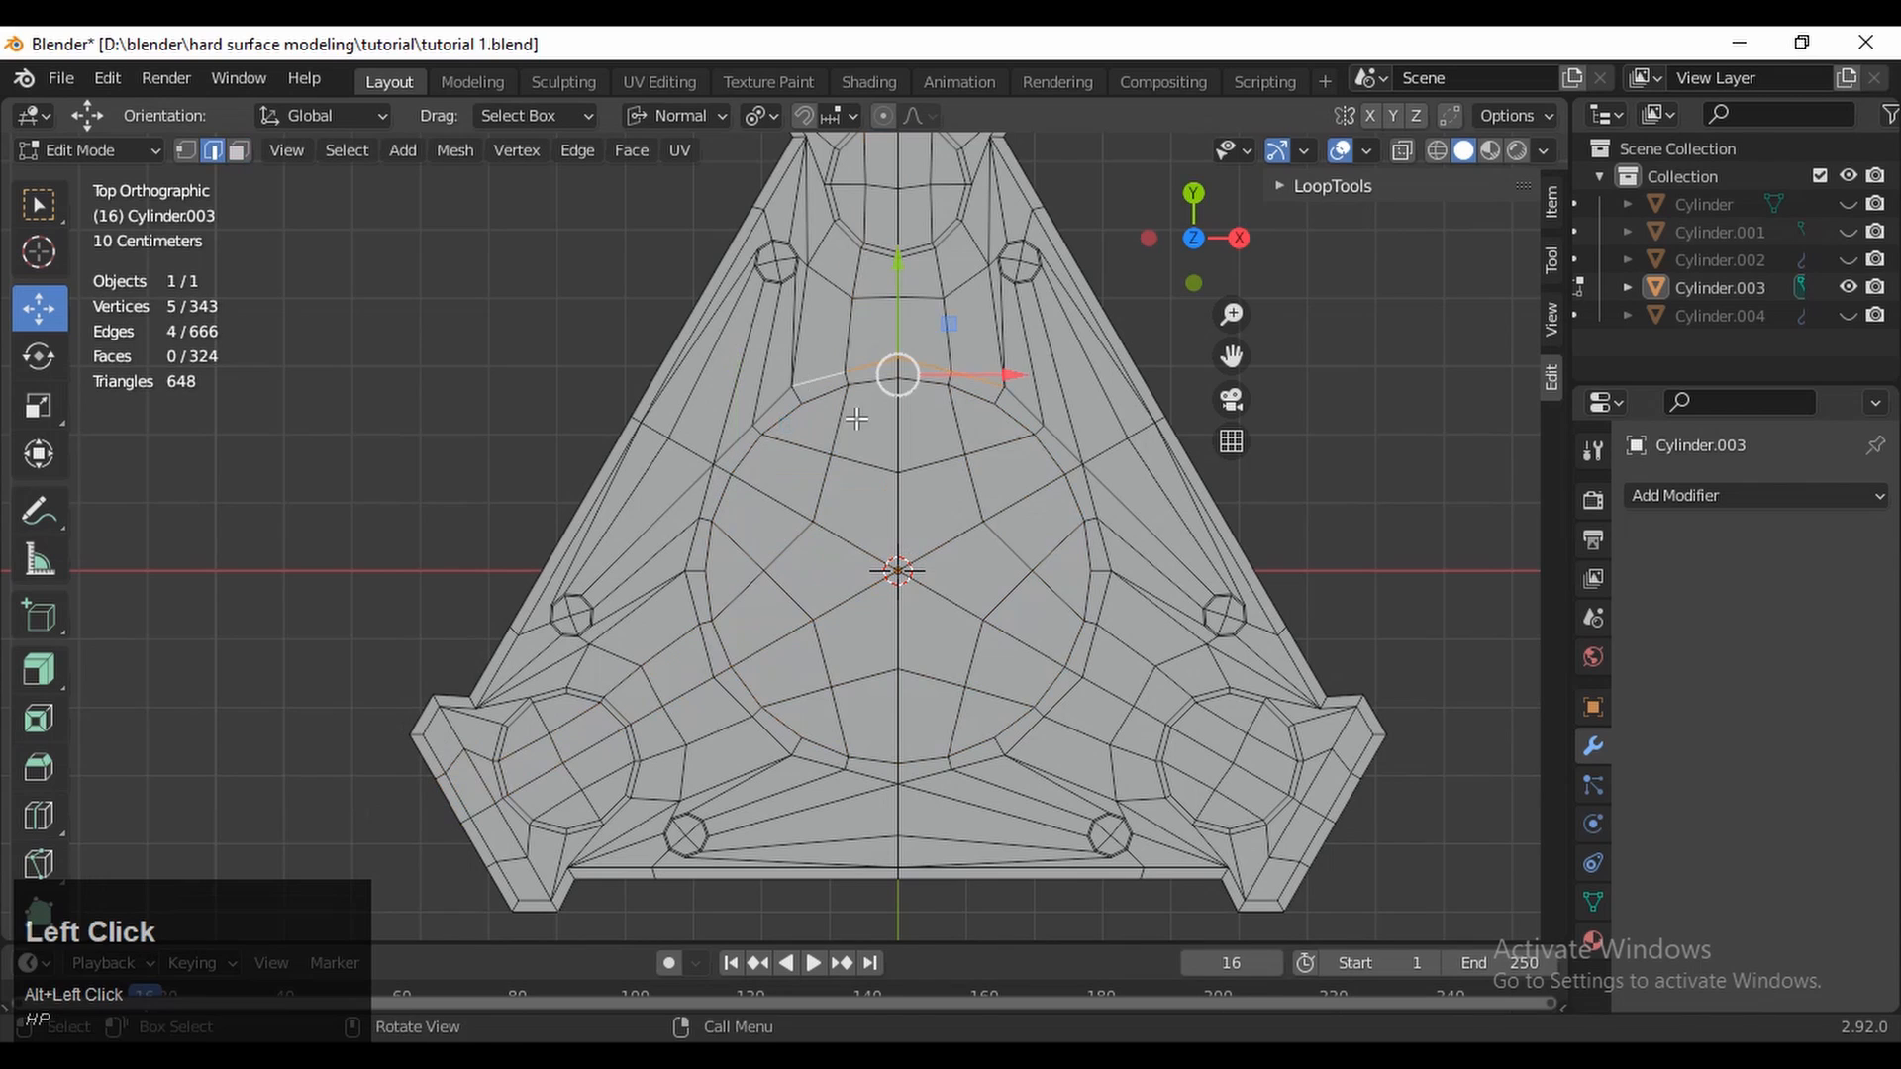
pyautogui.keyDown('alt'); pyautogui.keyDown('shift'); pyautogui.click(747, 421); pyautogui.keyUp('shift'); pyautogui.keyUp('alt')
pyautogui.hotkey('ctrl', 'z')
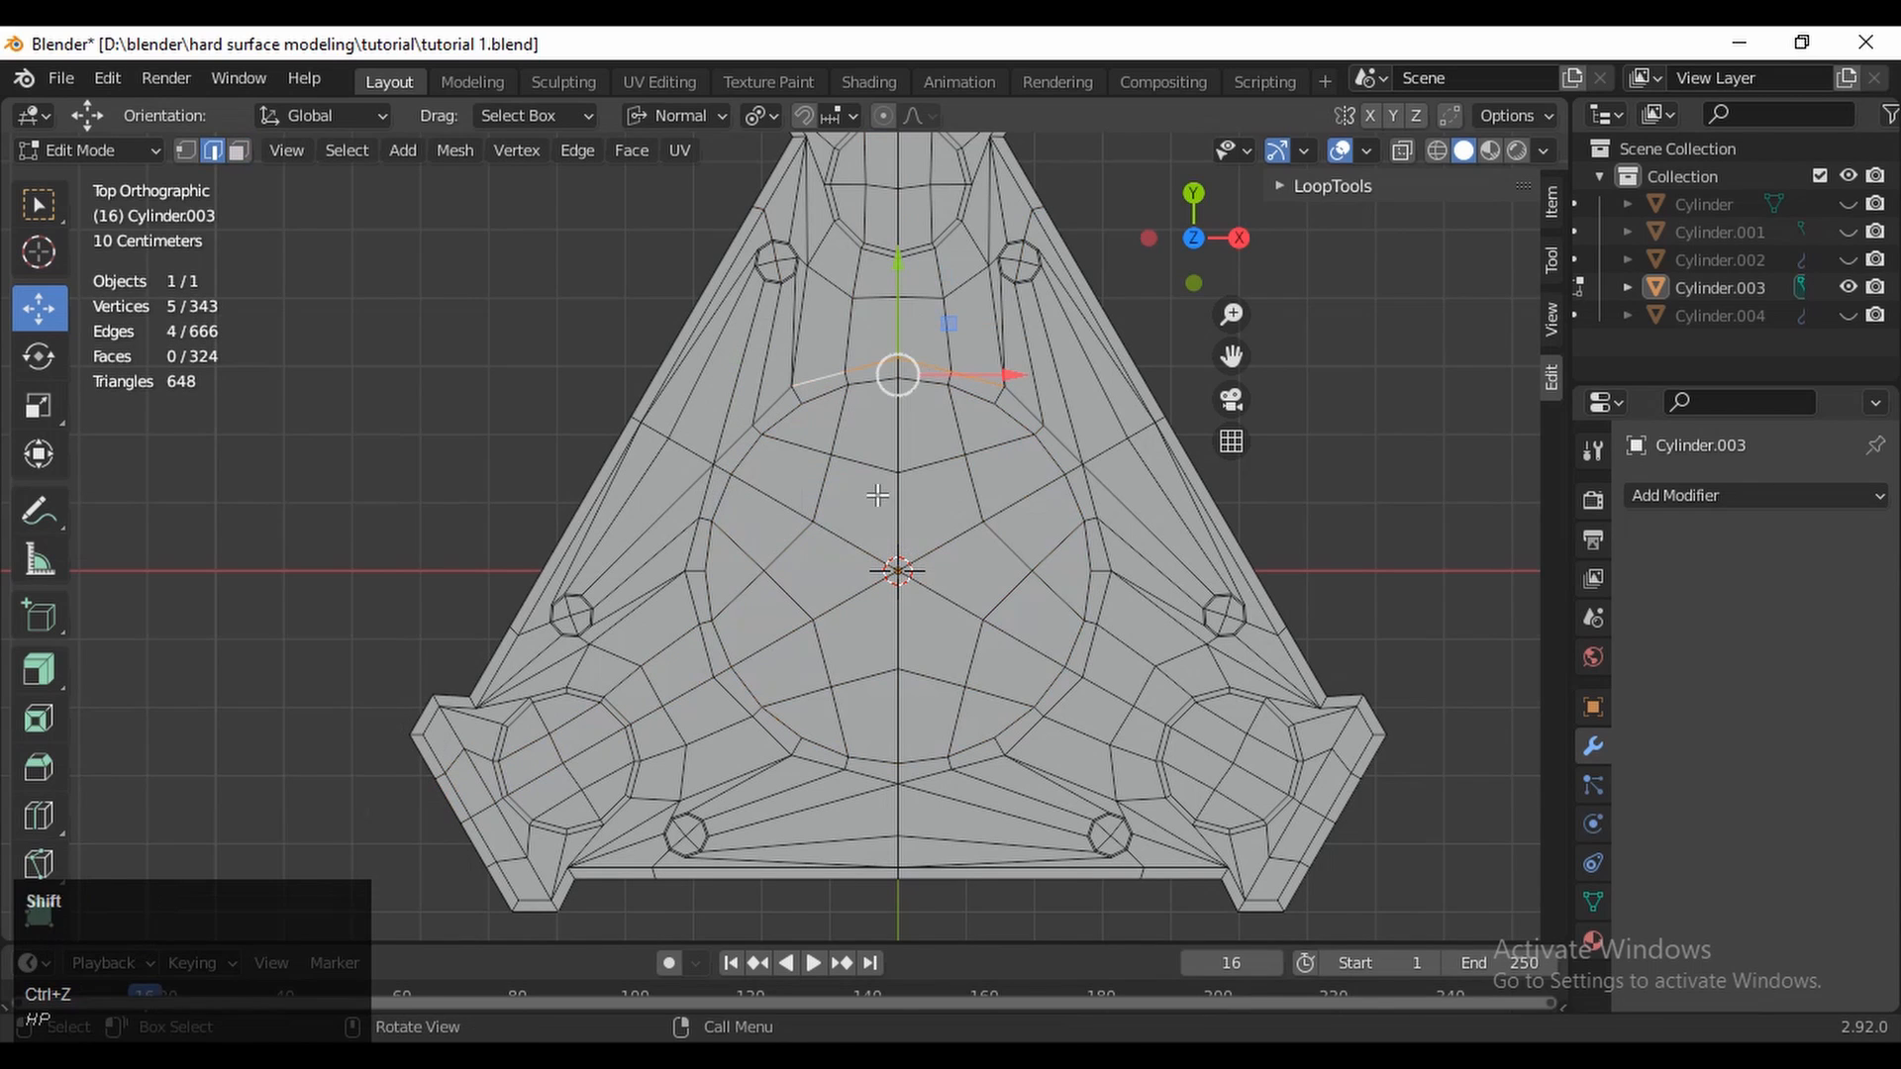
# Reselect the faces of the central circle and inset them by about 0.016 m
pyautogui.press('3')
pyautogui.click(1018, 459)
pyautogui.moveTo(779, 696); pyautogui.dragTo(774, 699)
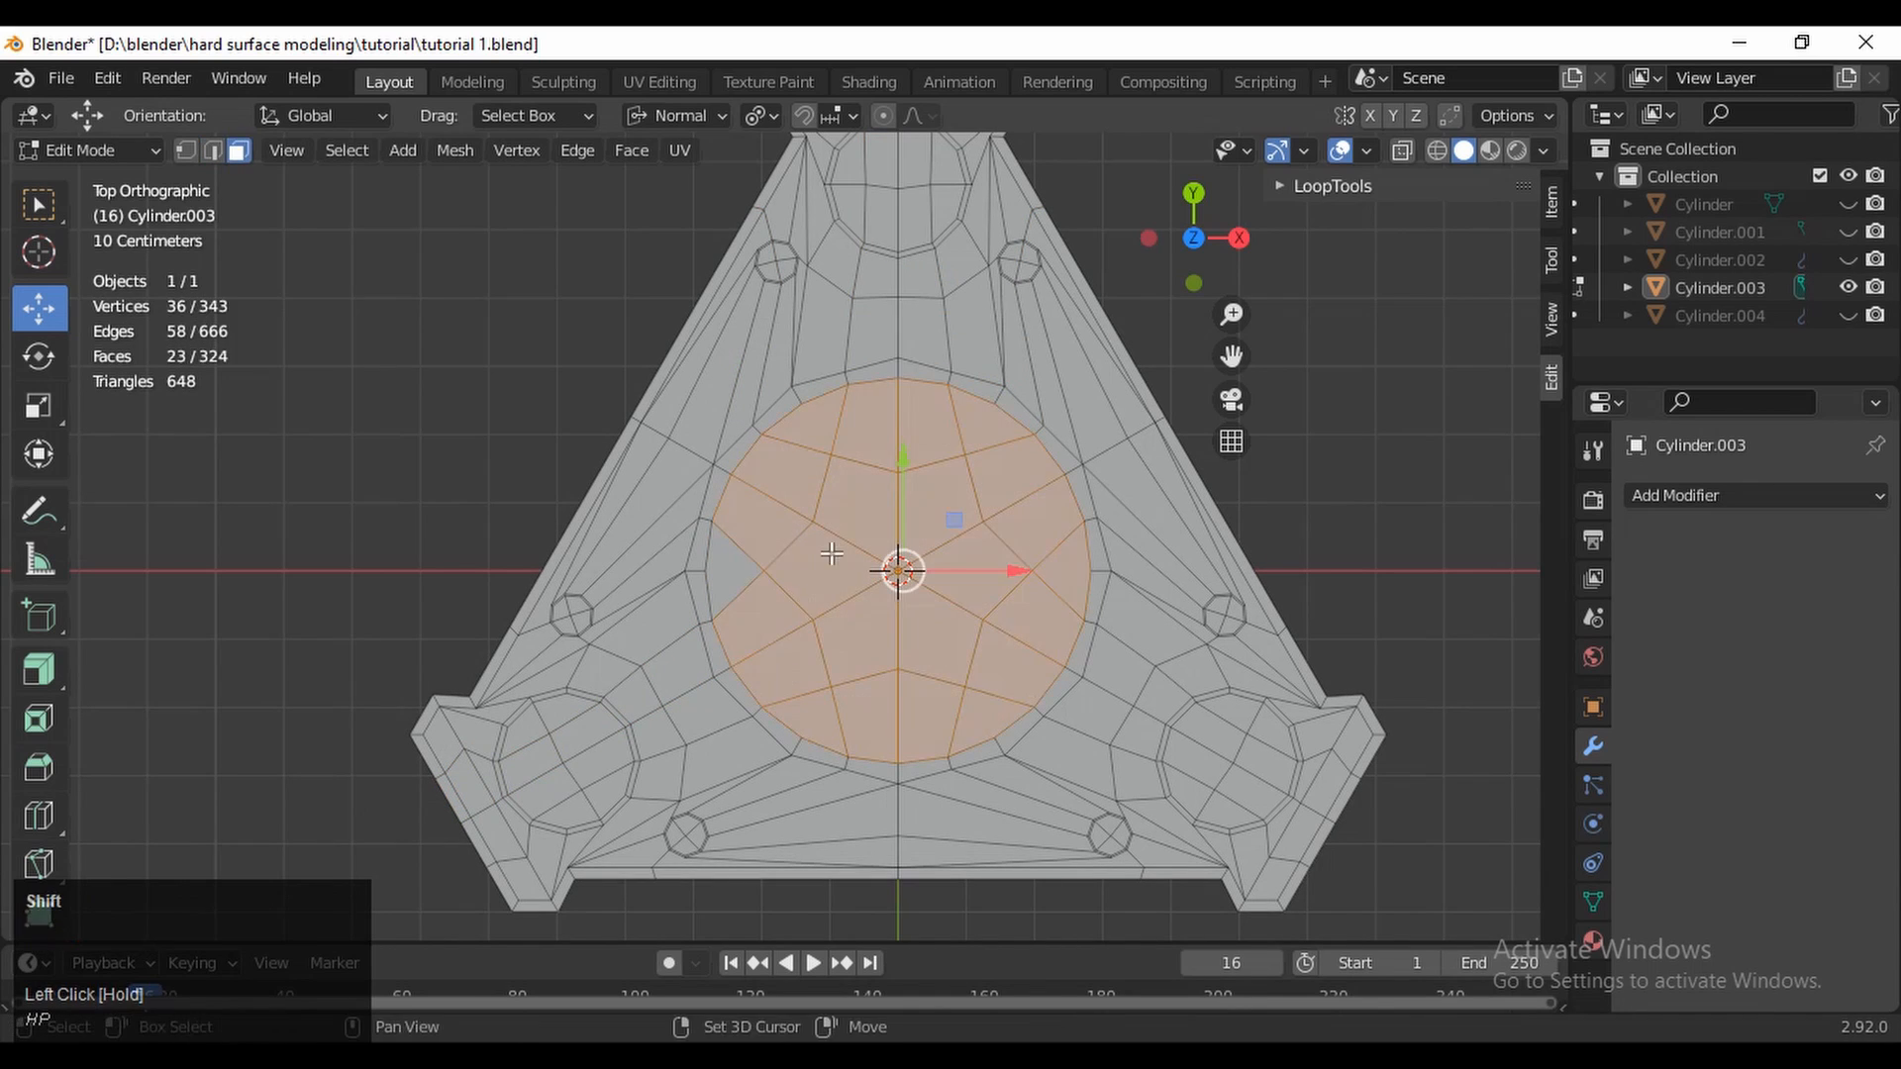
pyautogui.press('i')
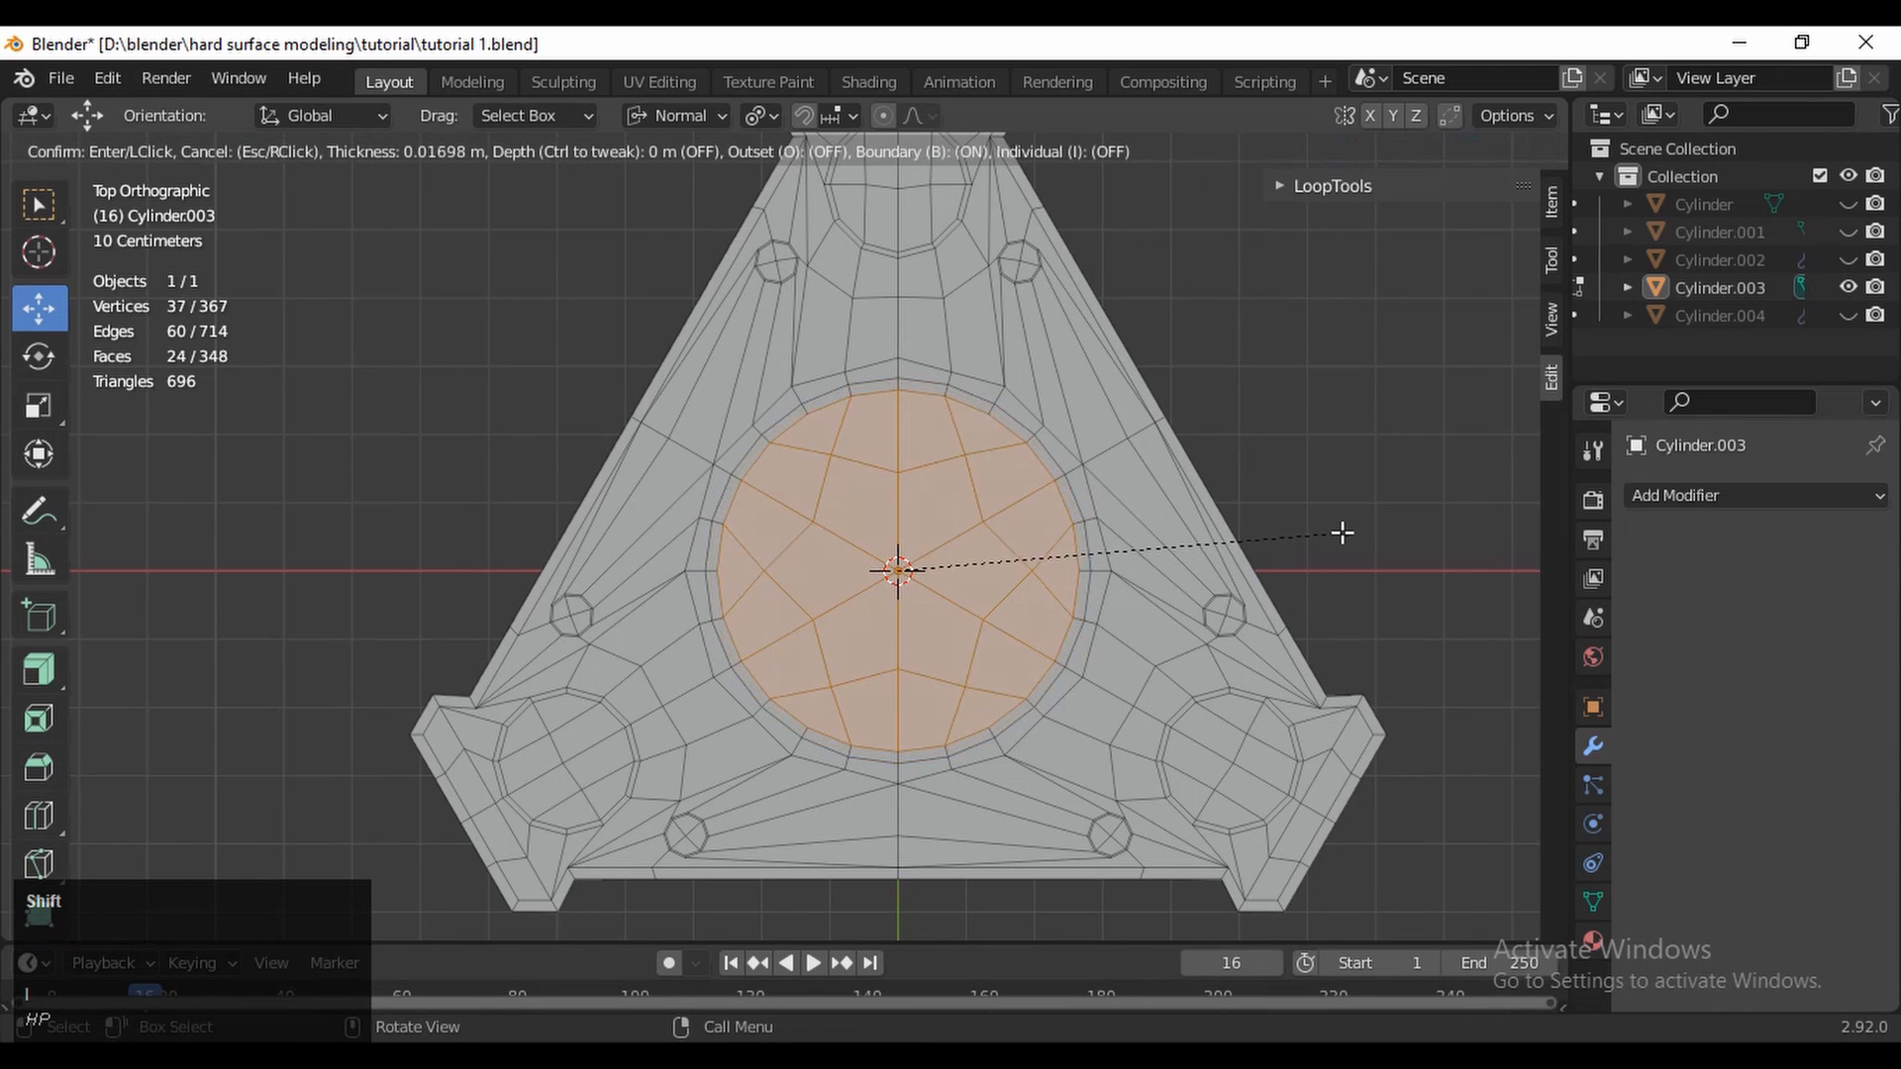
pyautogui.click(1347, 532)
# Try deleting the faces inside the central inset and undo the deletion
pyautogui.scroll(2, 1008, 473)
pyautogui.press('x')
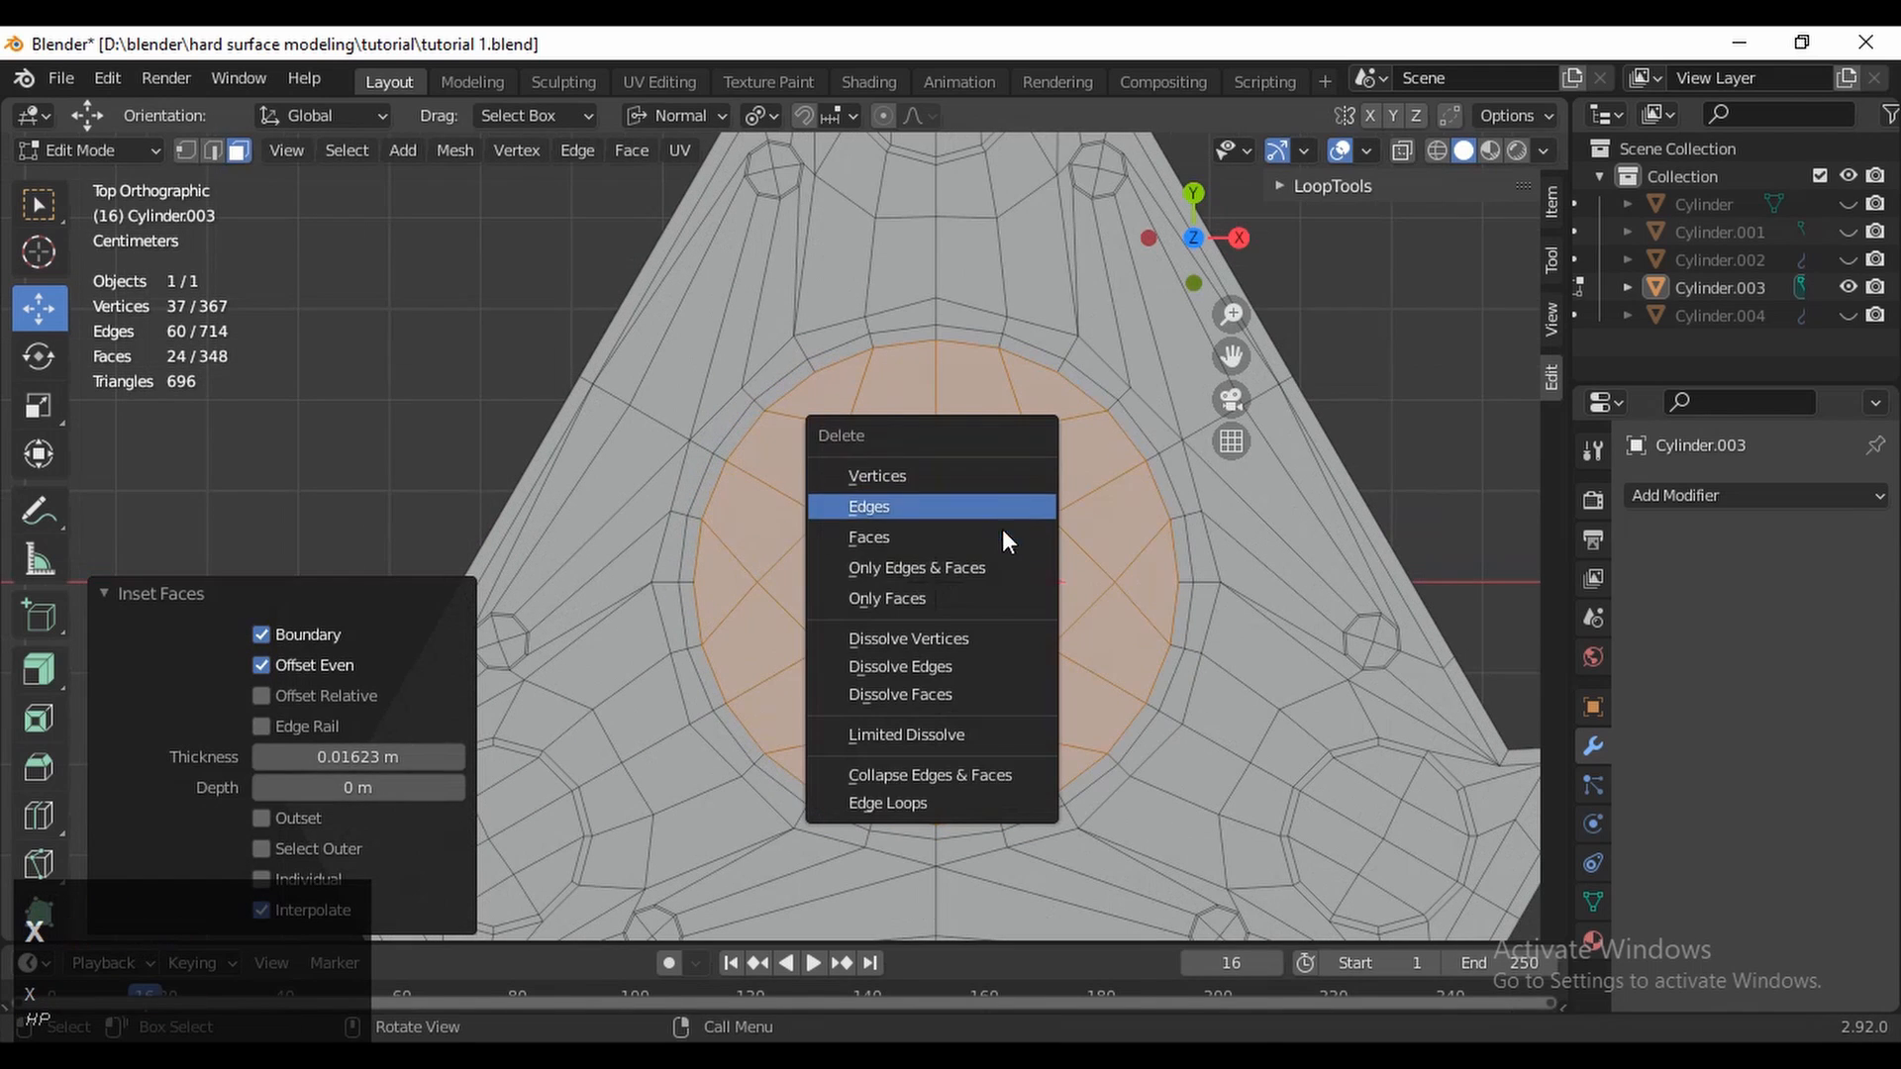
pyautogui.click(1002, 537)
pyautogui.keyDown('ctrl'); pyautogui.moveTo(1107, 430); pyautogui.dragTo(1331, 503, button='middle'); pyautogui.keyUp('ctrl')
pyautogui.hotkey('ctrl', 'z')
# Scale the central circle's faces uniformly to 0.953
pyautogui.press('s')
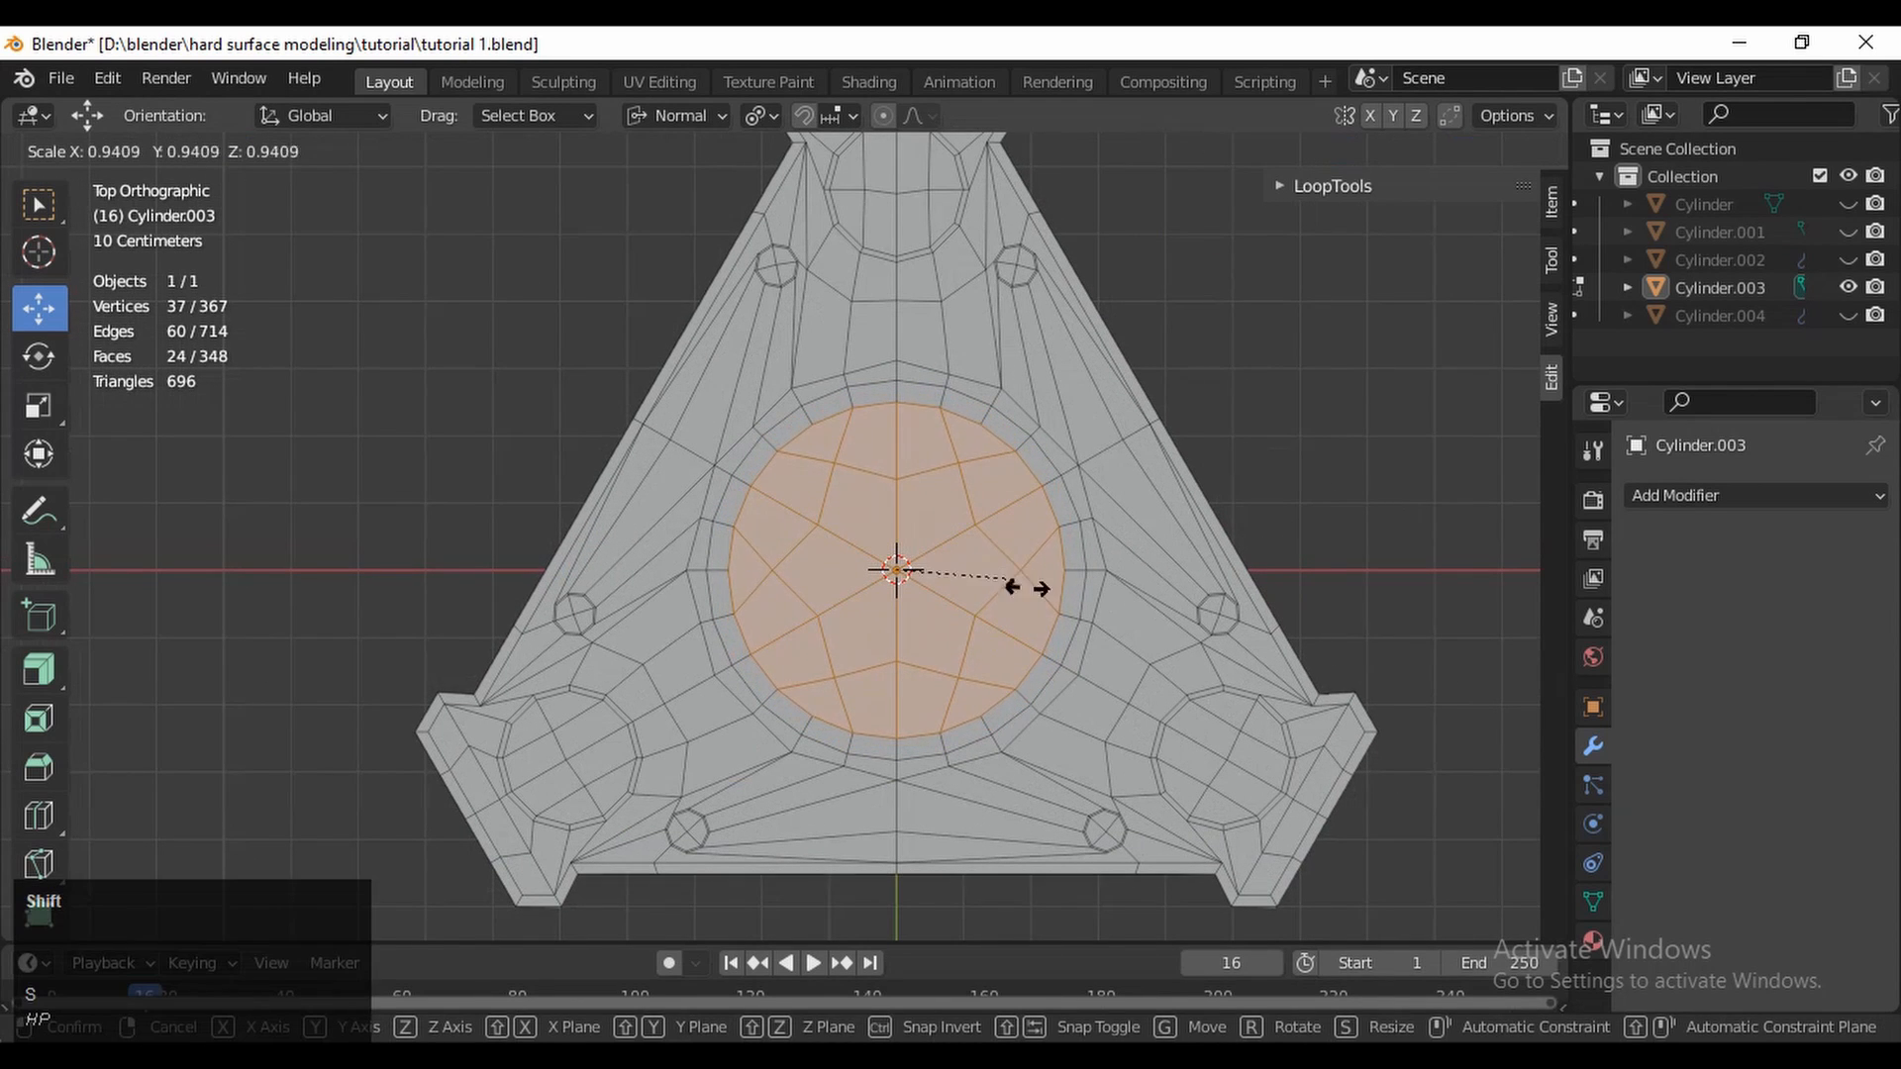
pyautogui.keyDown('shift'); pyautogui.click(1080, 624); pyautogui.keyUp('shift')
pyautogui.keyDown('ctrl'); pyautogui.moveTo(1205, 582); pyautogui.dragTo(1426, 491, button='middle'); pyautogui.keyUp('ctrl')
pyautogui.keyDown('shift'); pyautogui.moveTo(1426, 491); pyautogui.dragTo(1392, 513, button='middle'); pyautogui.keyUp('shift')
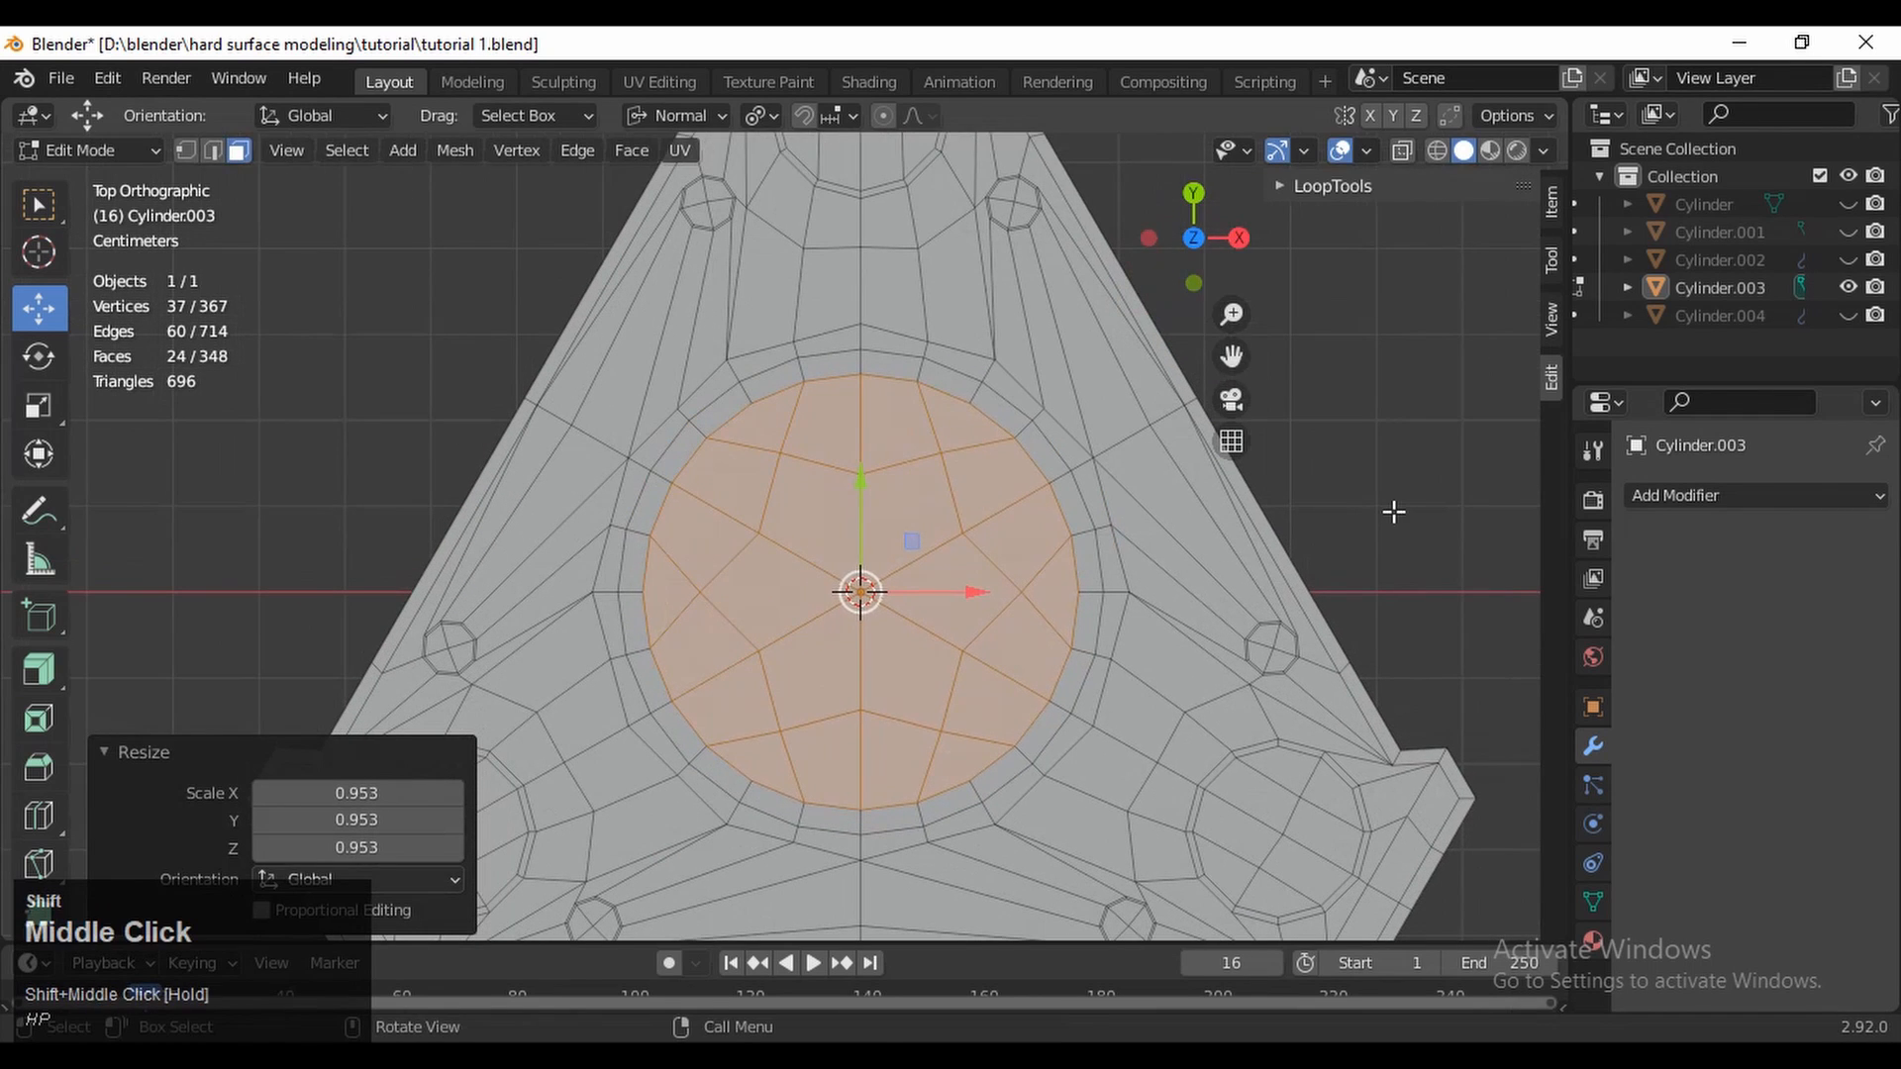
# Inset the central circle's faces slightly again and delete the inner faces to open the central hole
pyautogui.press('i')
pyautogui.click(1115, 519)
pyautogui.press('x')
pyautogui.click(1115, 519)
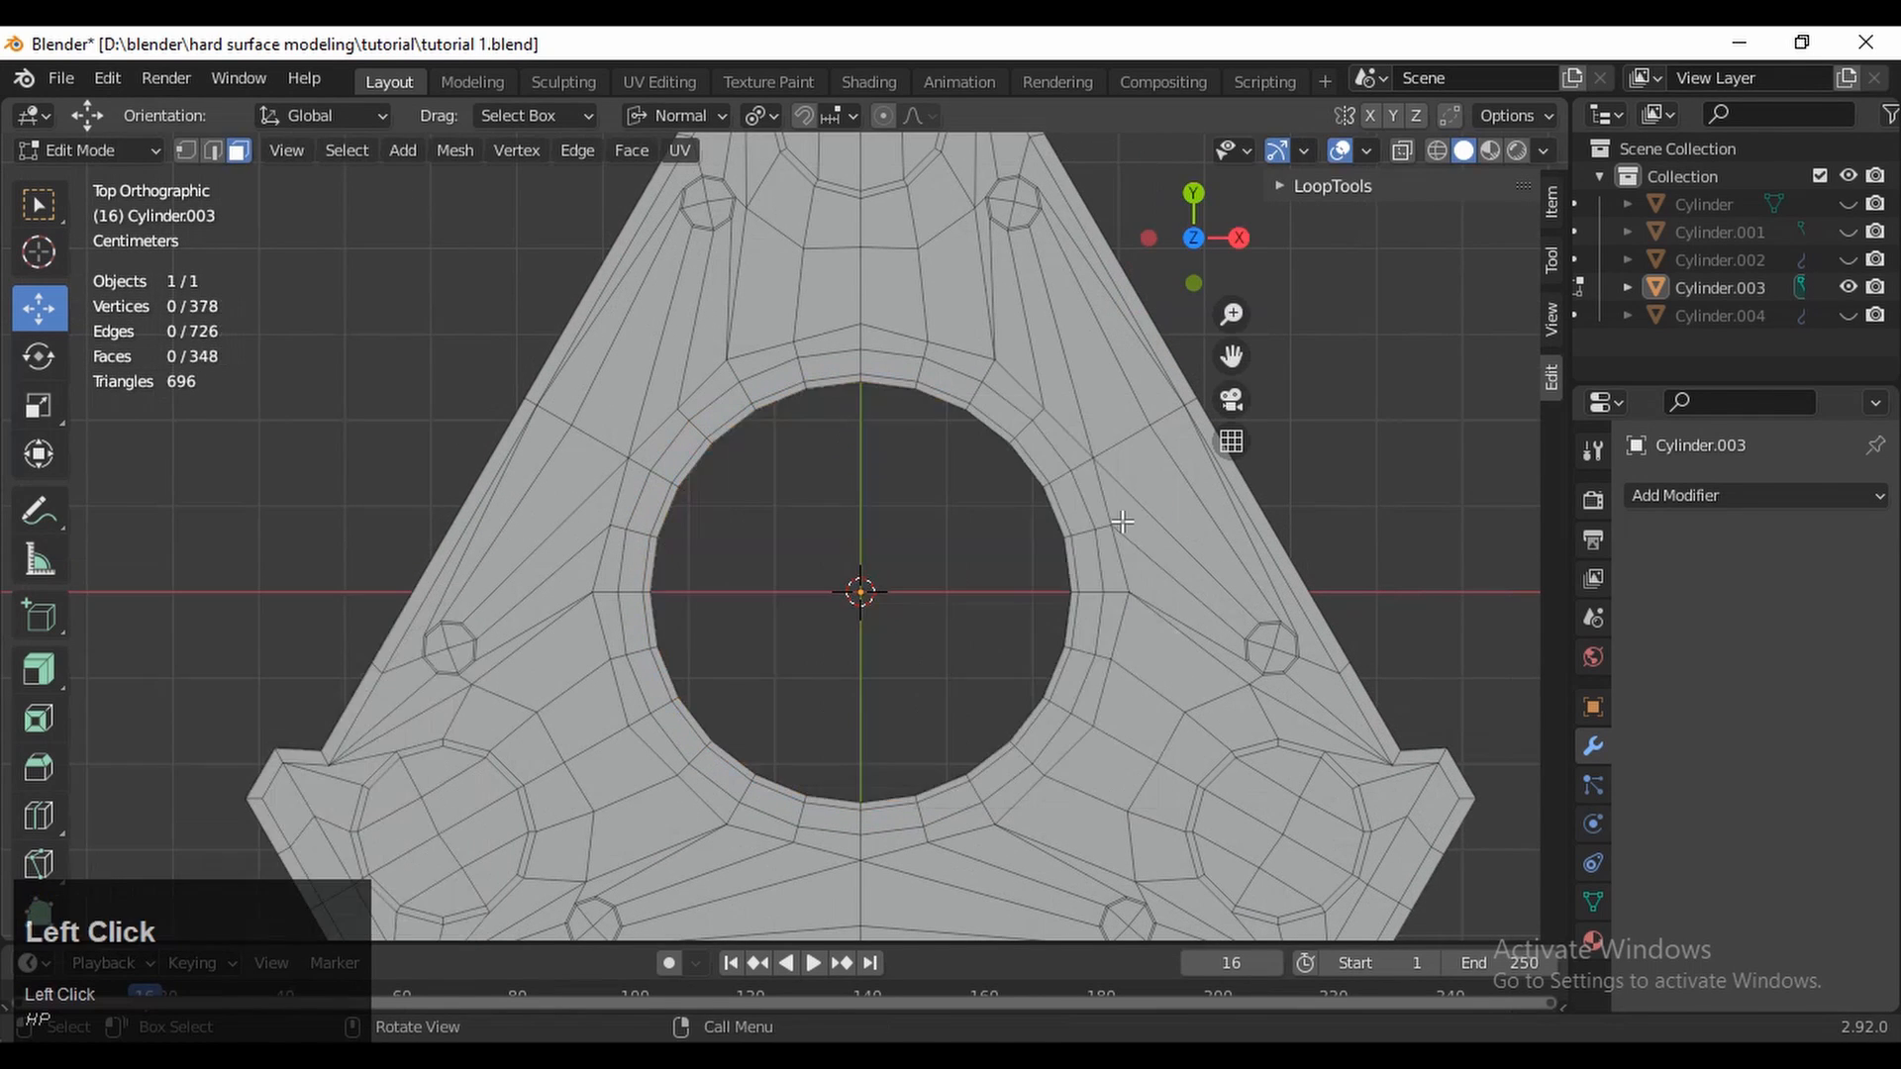
# Add a loop cut in the ring around the central hole and slide it outward to -0.8
pyautogui.keyDown('ctrl'); pyautogui.moveTo(1115, 518); pyautogui.dragTo(872, 465, button='middle'); pyautogui.keyUp('ctrl')
pyautogui.keyDown('shift'); pyautogui.moveTo(871, 466); pyautogui.dragTo(826, 515, button='middle'); pyautogui.keyUp('shift')
pyautogui.hotkey('ctrl', 'r')
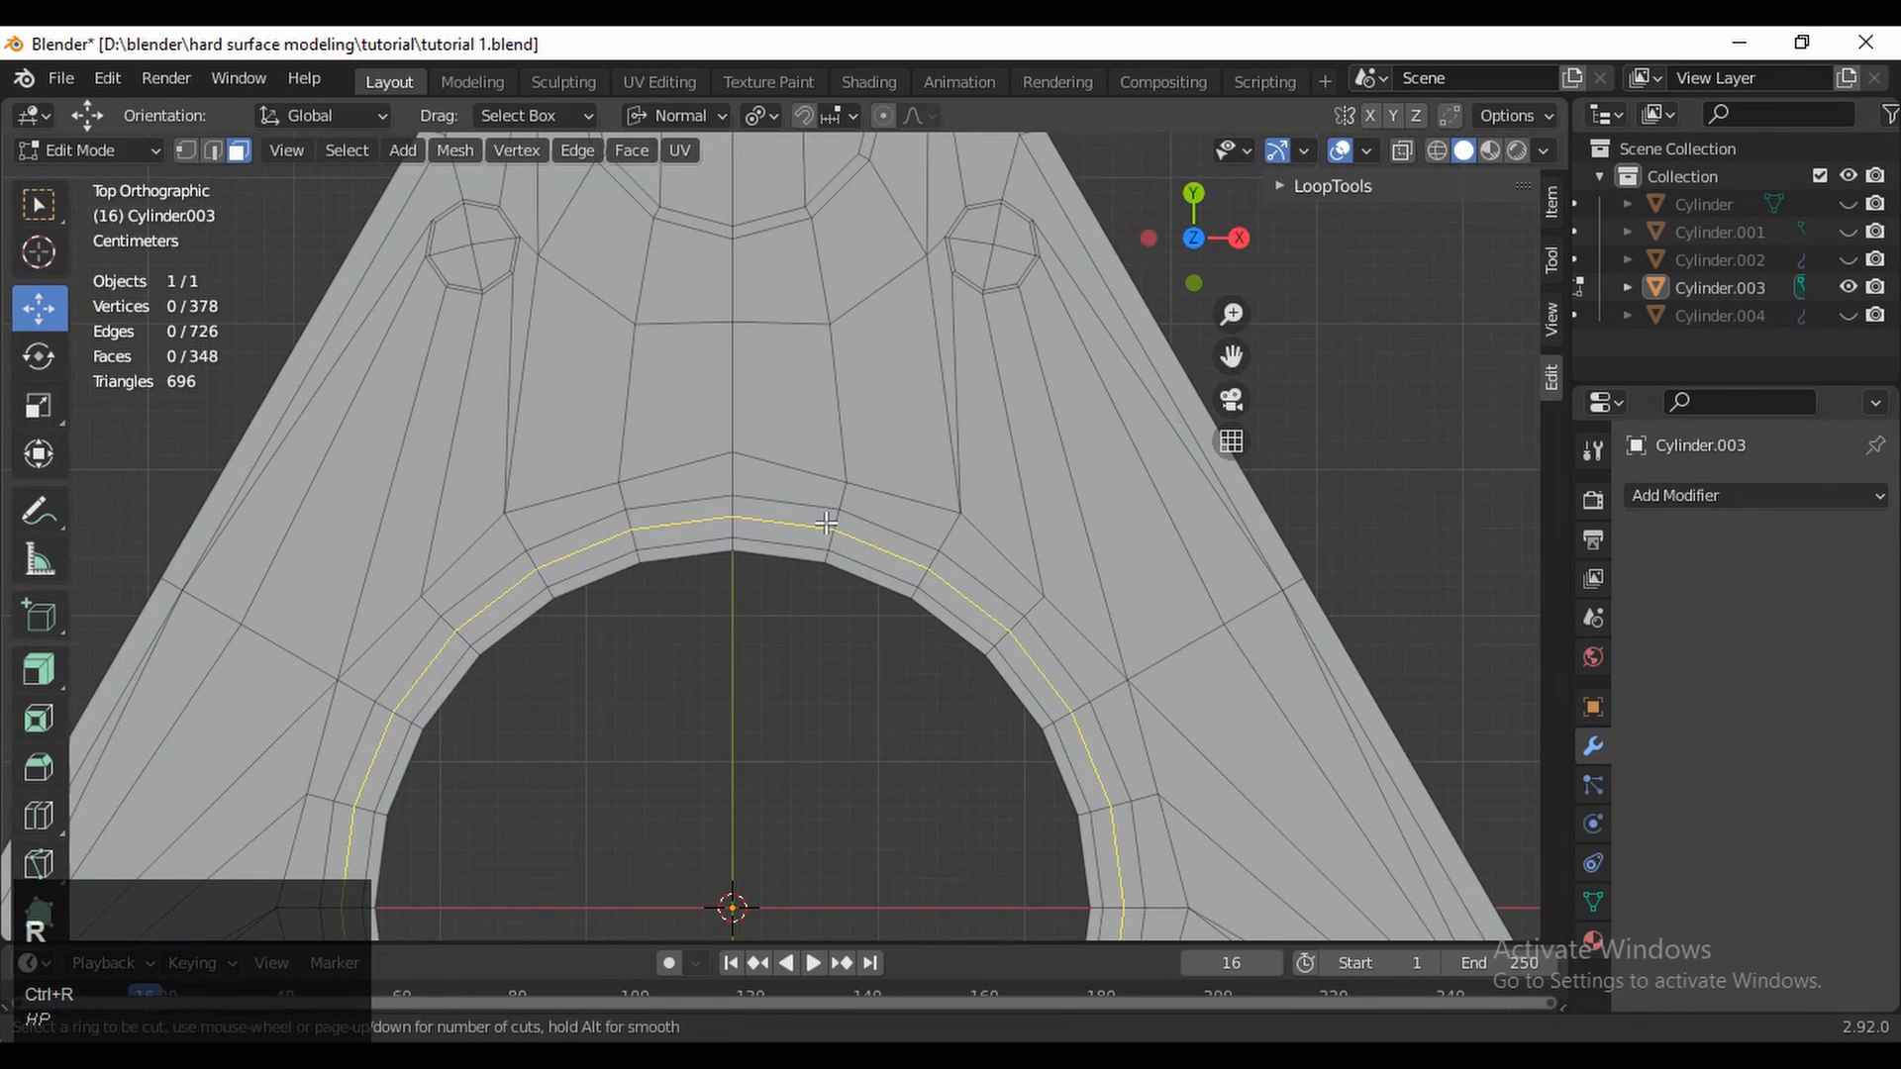
pyautogui.click(827, 515)
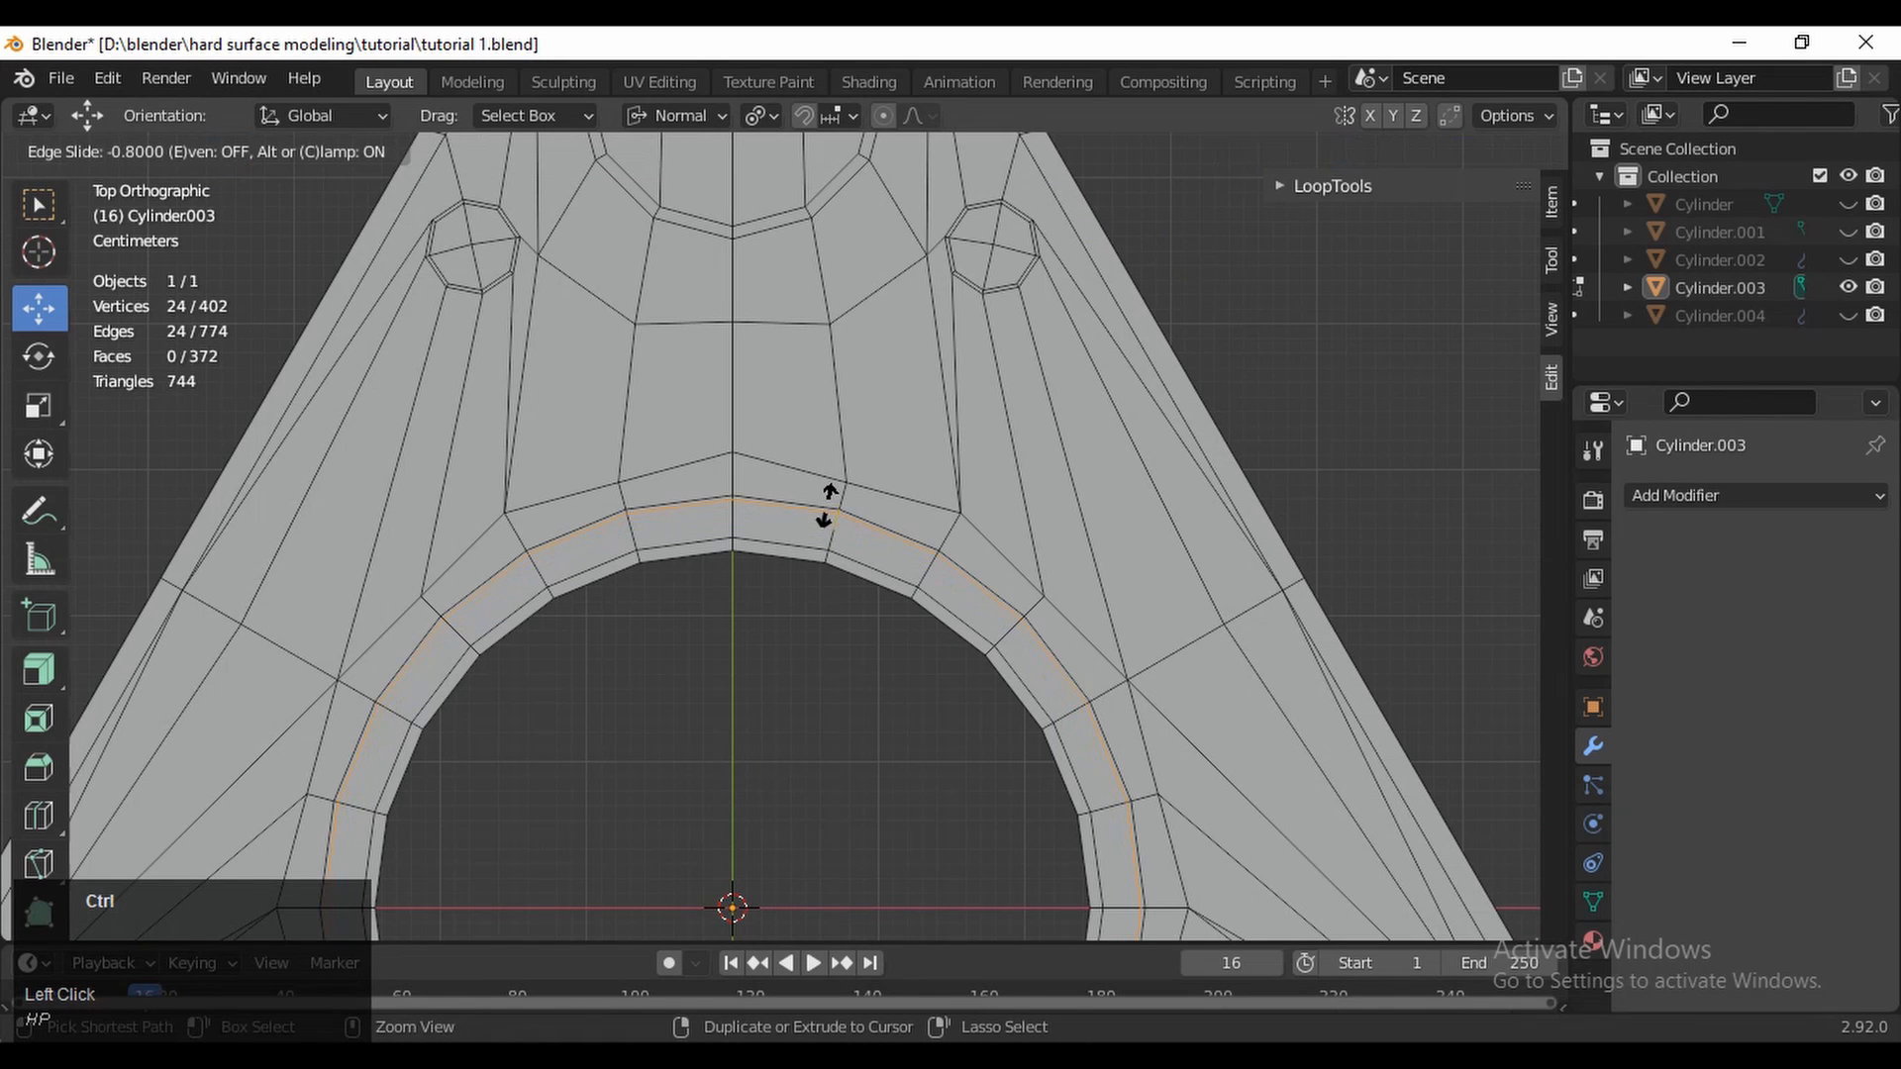
pyautogui.click(827, 505)
# Select the edge loop nearest the central hole's rim and slide it toward the hole by 0.3
pyautogui.keyDown('ctrl'); pyautogui.moveTo(747, 564); pyautogui.dragTo(747, 554, button='middle'); pyautogui.keyUp('ctrl')
pyautogui.keyDown('alt'); pyautogui.click(748, 552); pyautogui.keyUp('alt')
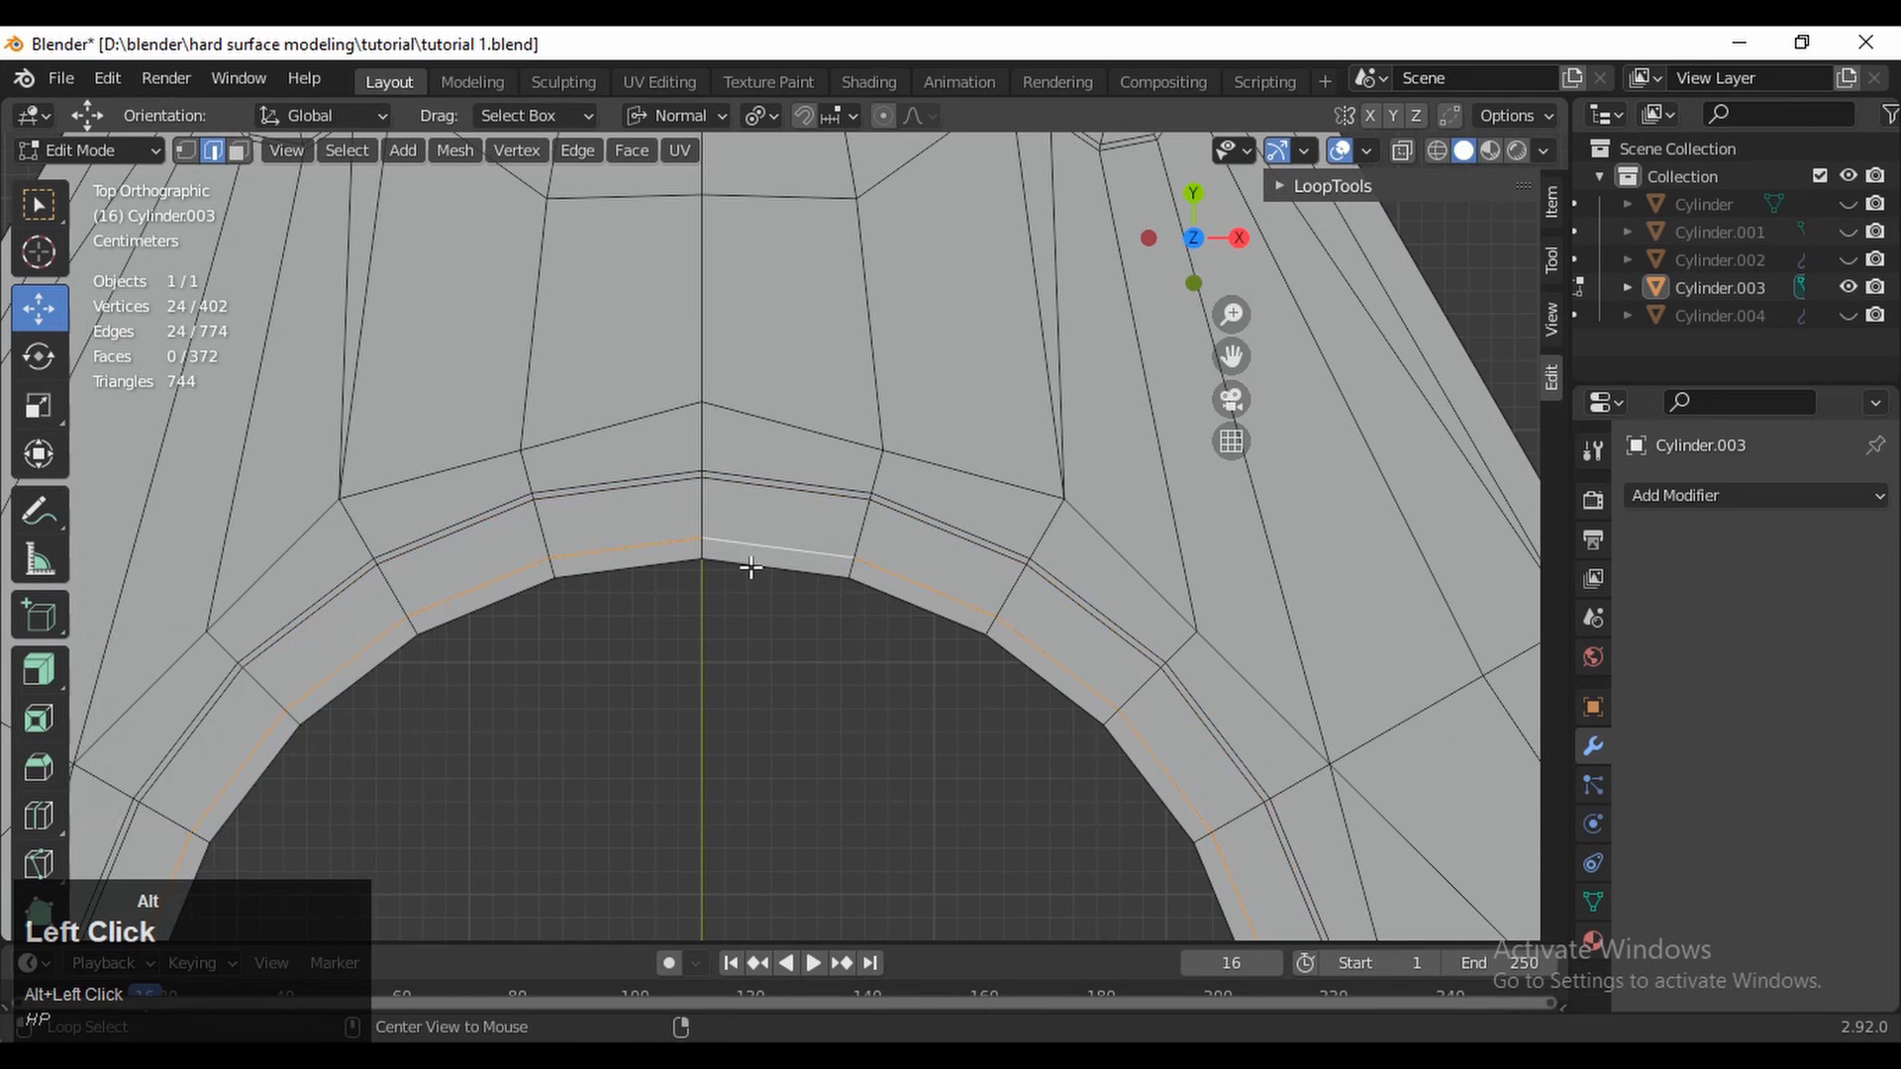
pyautogui.press('g')
pyautogui.press('g')
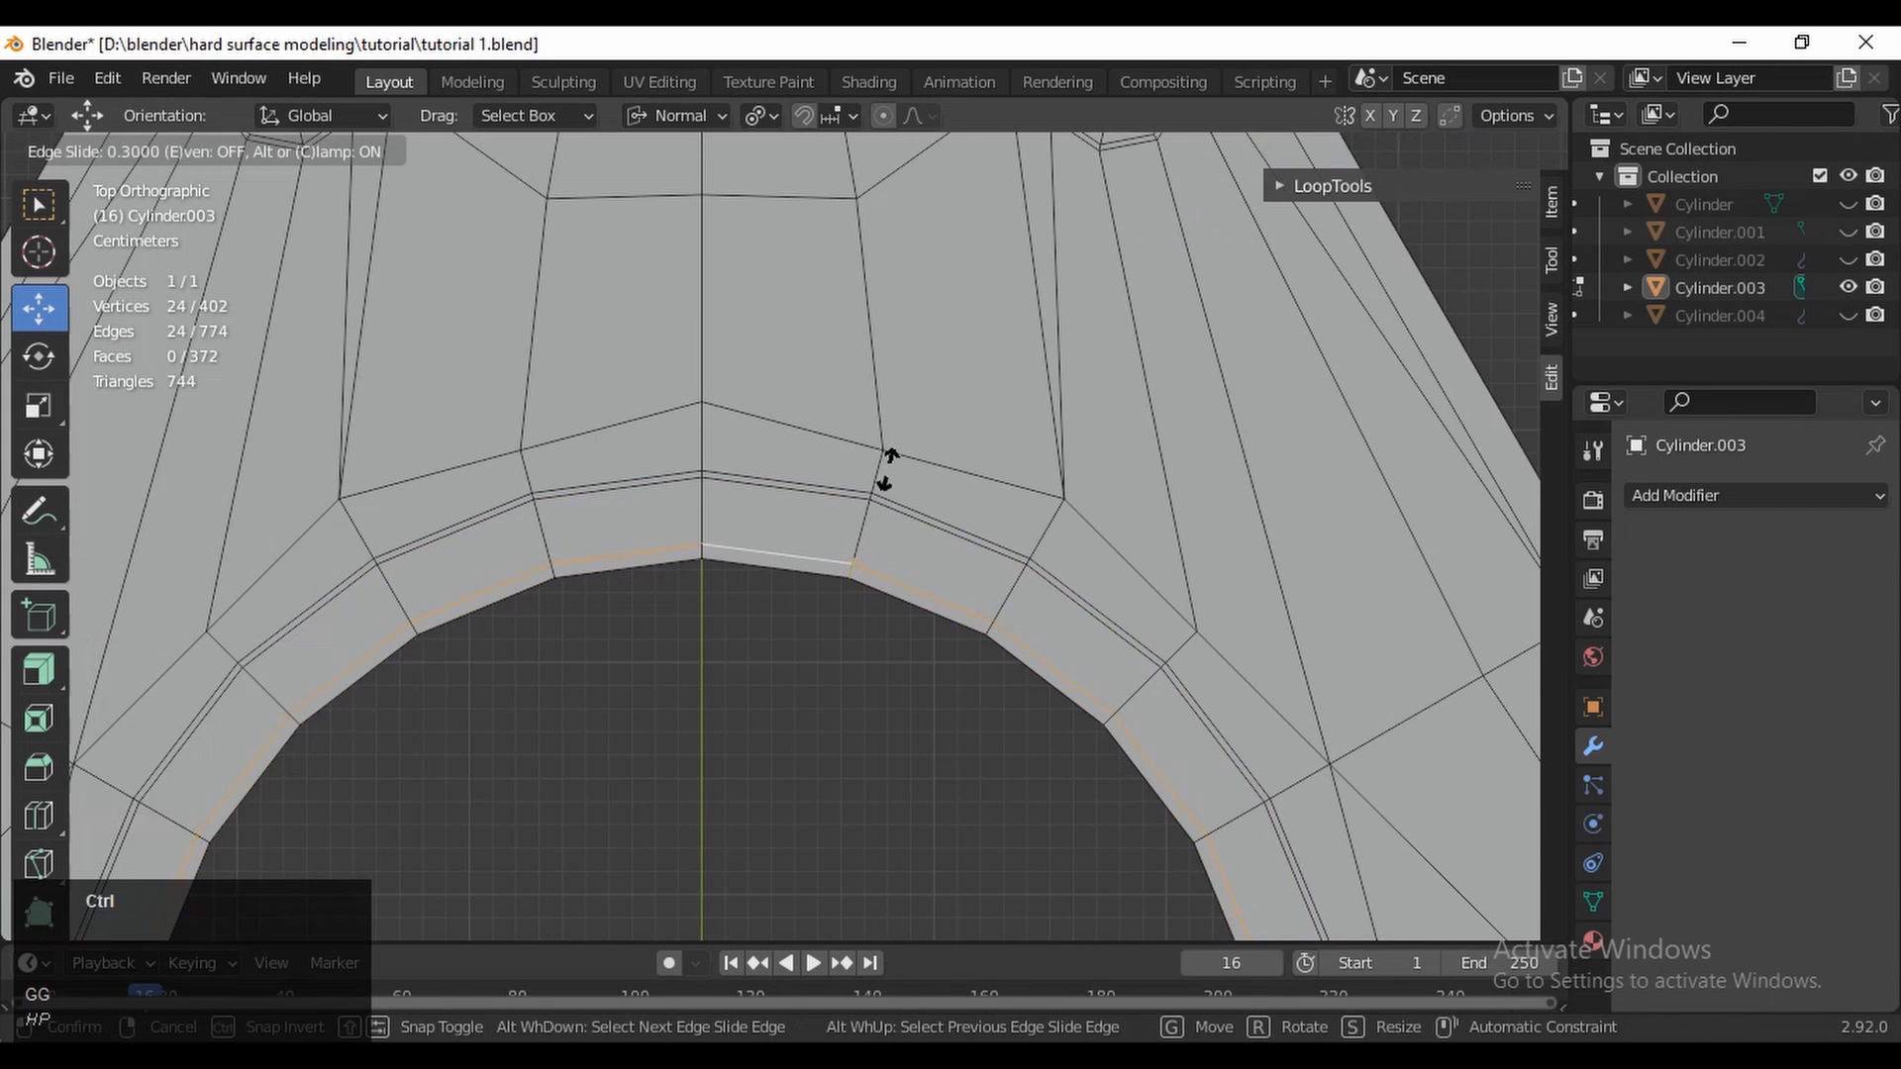
pyautogui.click(884, 477)
# Select the faces of the lower-left corner circle and round them with LoopTools Circle
pyautogui.keyDown('ctrl'); pyautogui.moveTo(859, 812); pyautogui.dragTo(941, 563, button='middle'); pyautogui.keyUp('ctrl')
pyautogui.press('Tab')
pyautogui.keyDown('ctrl'); pyautogui.moveTo(980, 451); pyautogui.dragTo(981, 383, button='middle'); pyautogui.keyUp('ctrl')
pyautogui.press('Tab')
pyautogui.keyDown('ctrl'); pyautogui.moveTo(795, 566); pyautogui.dragTo(798, 495, button='middle'); pyautogui.keyUp('ctrl')
pyautogui.press('3')
pyautogui.click(743, 561)
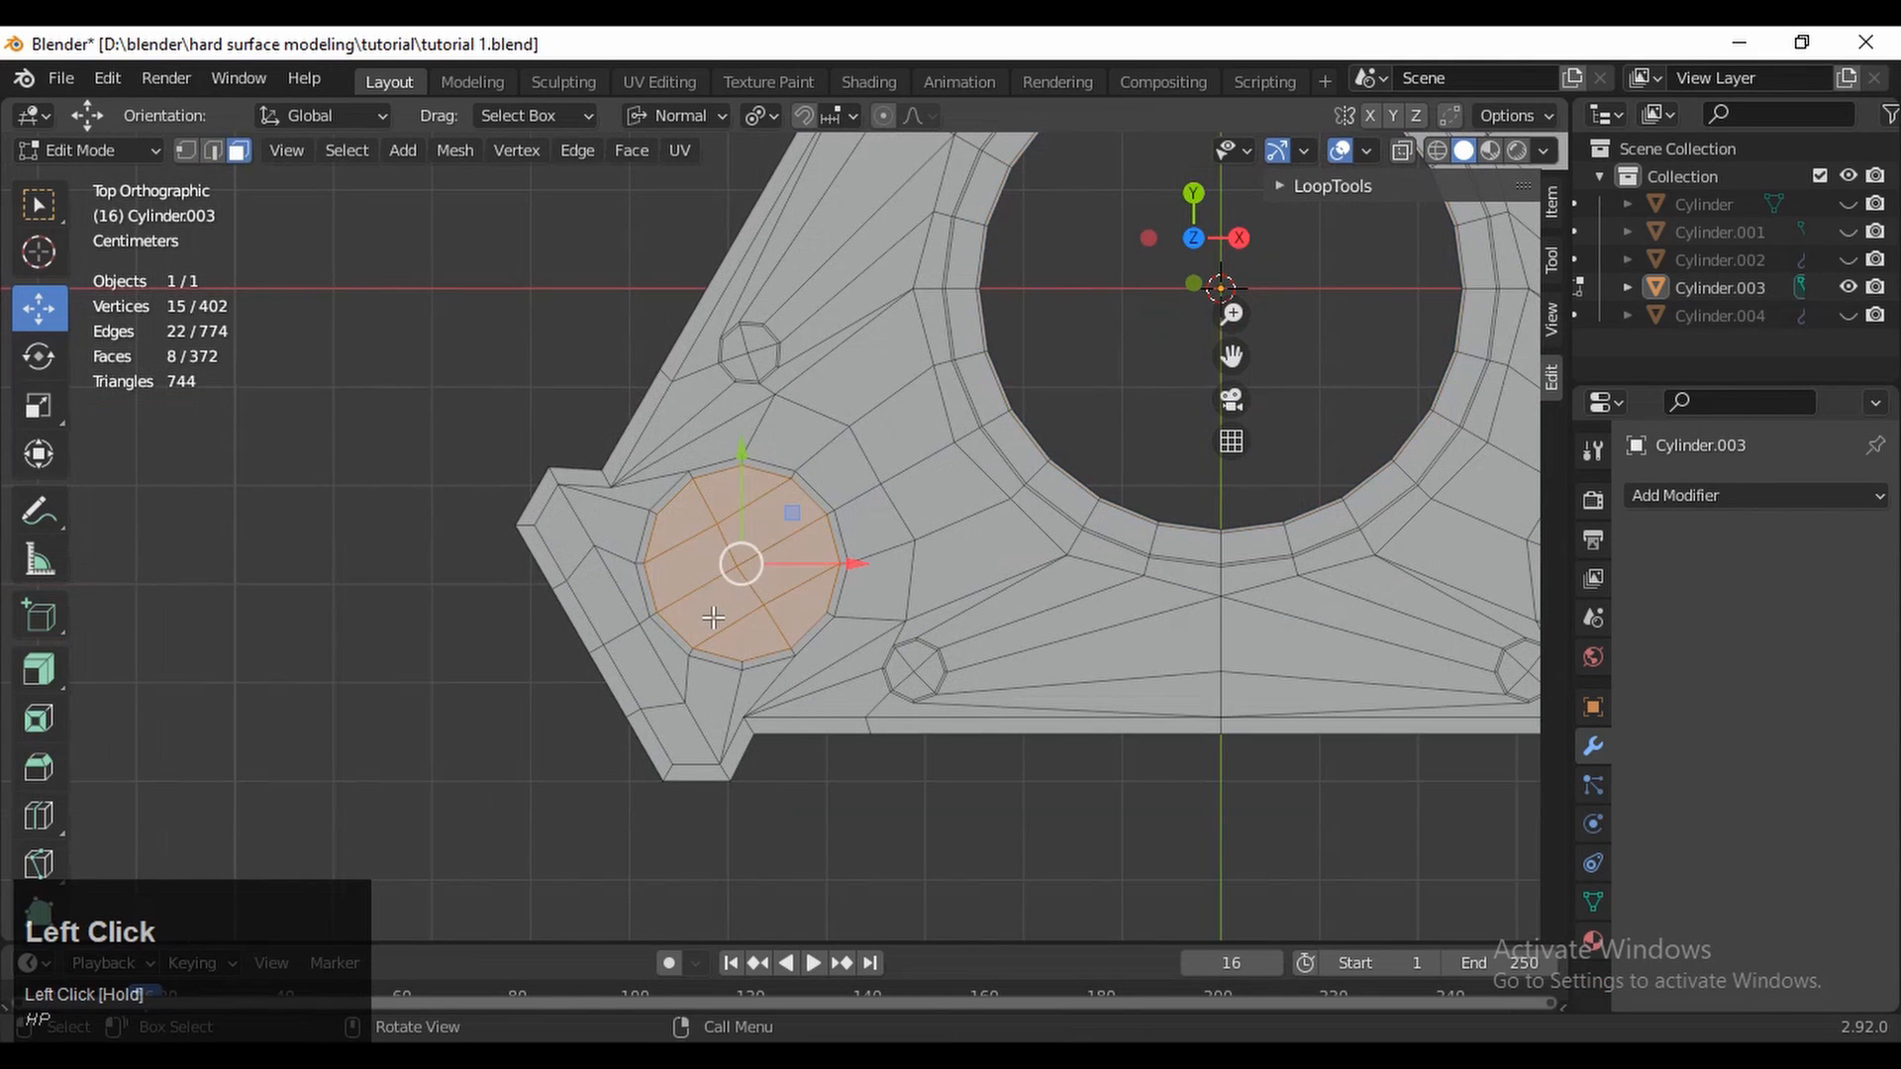
pyautogui.rightClick(714, 617)
pyautogui.moveTo(693, 417)
pyautogui.click(803, 450)
pyautogui.keyDown('ctrl'); pyautogui.moveTo(857, 380); pyautogui.dragTo(908, 492, button='middle'); pyautogui.keyUp('ctrl')
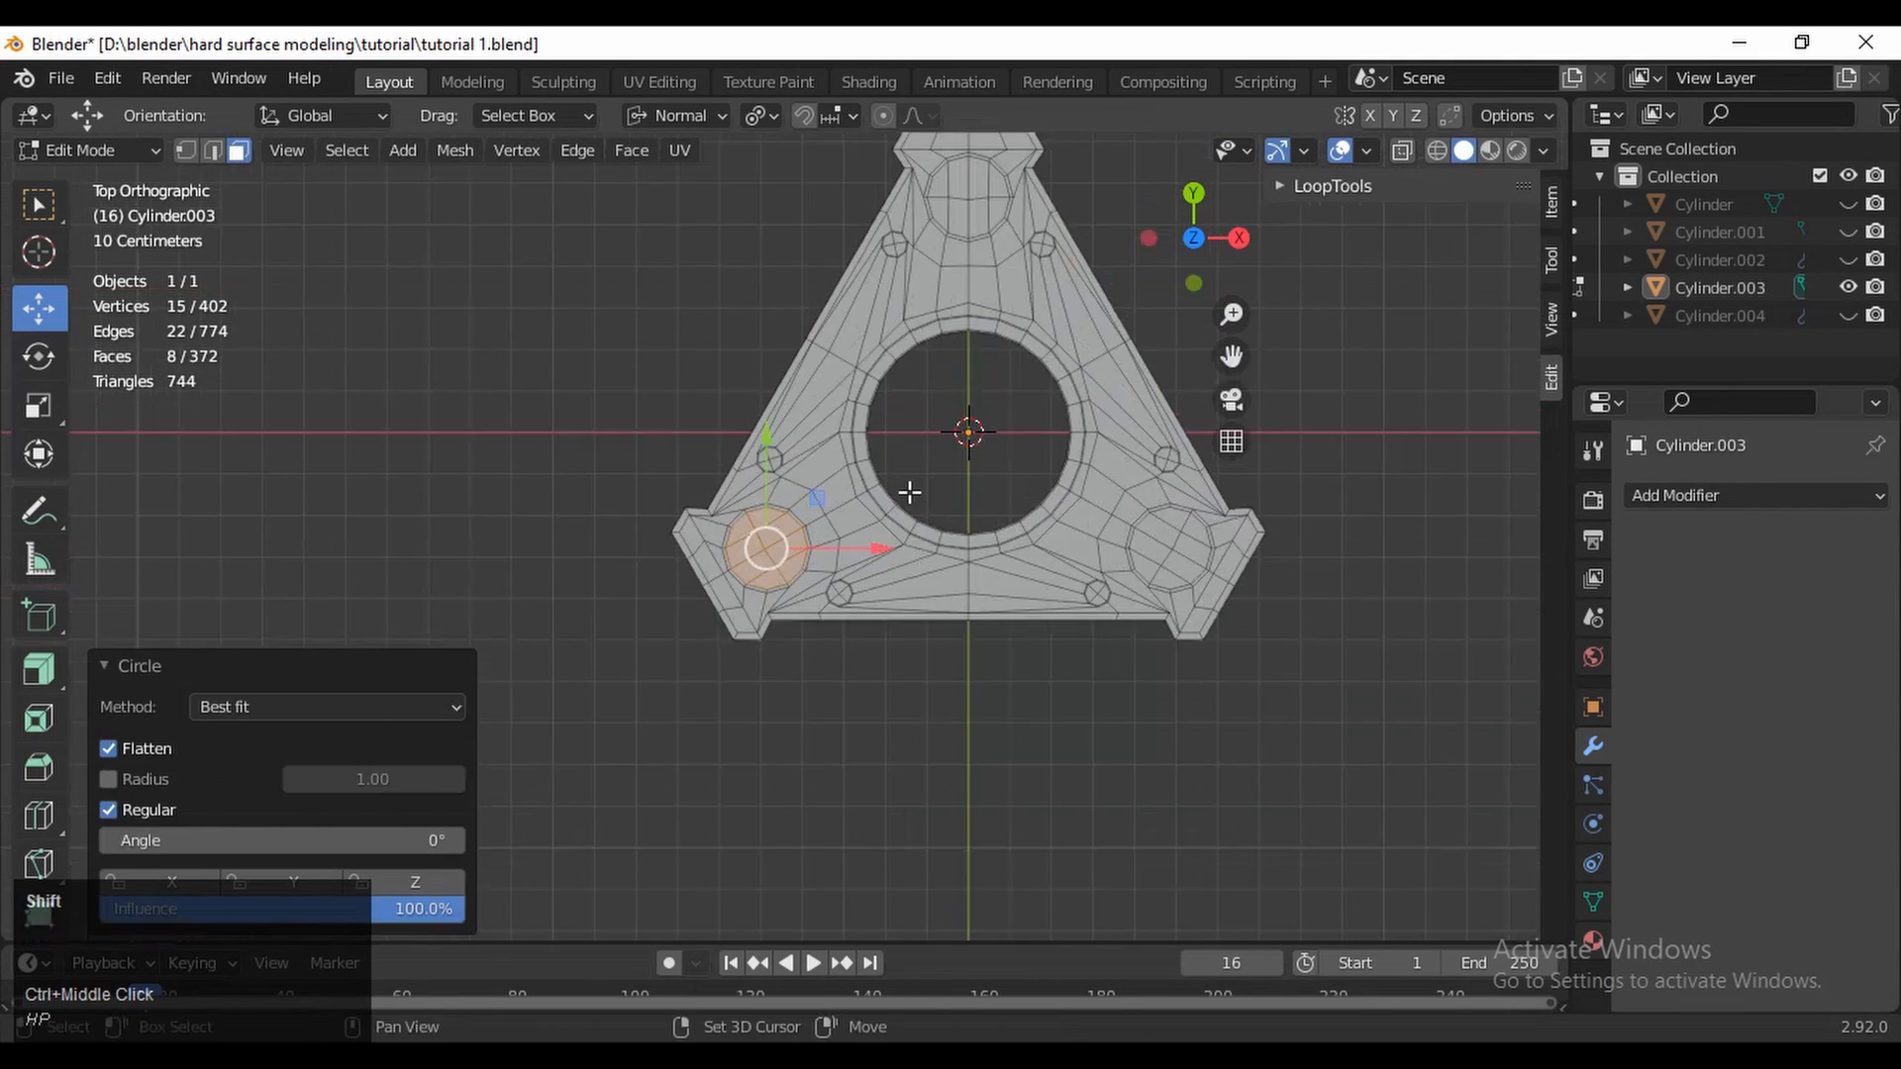
# Apply LoopTools Circle to the faces of all three corner circles and delete those faces to open the holes
pyautogui.keyDown('shift'); pyautogui.moveTo(966, 255); pyautogui.dragTo(875, 445, button='middle'); pyautogui.keyUp('shift')
pyautogui.keyDown('shift'); pyautogui.moveTo(904, 373); pyautogui.dragTo(849, 410); pyautogui.keyUp('shift')
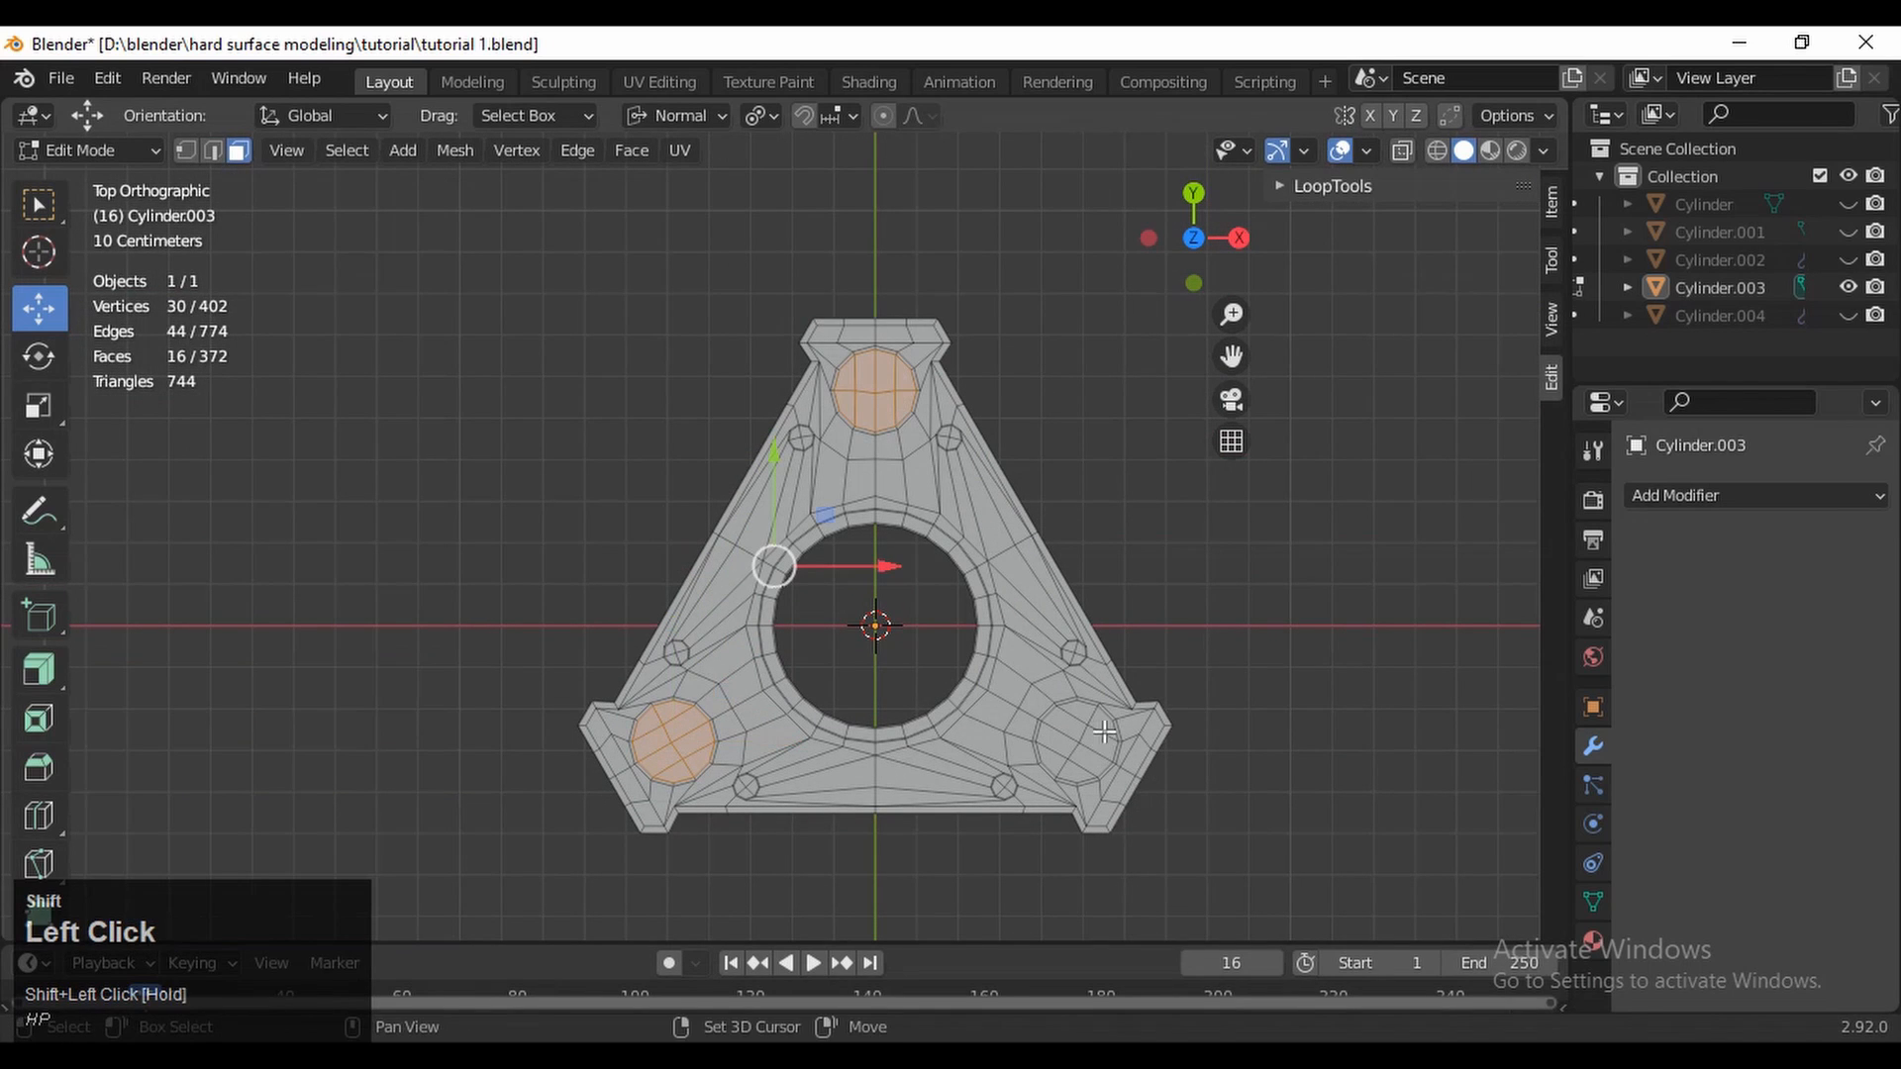
pyautogui.keyDown('shift'); pyautogui.moveTo(1067, 760); pyautogui.dragTo(1067, 760); pyautogui.keyUp('shift')
pyautogui.rightClick(950, 539)
pyautogui.moveTo(990, 417)
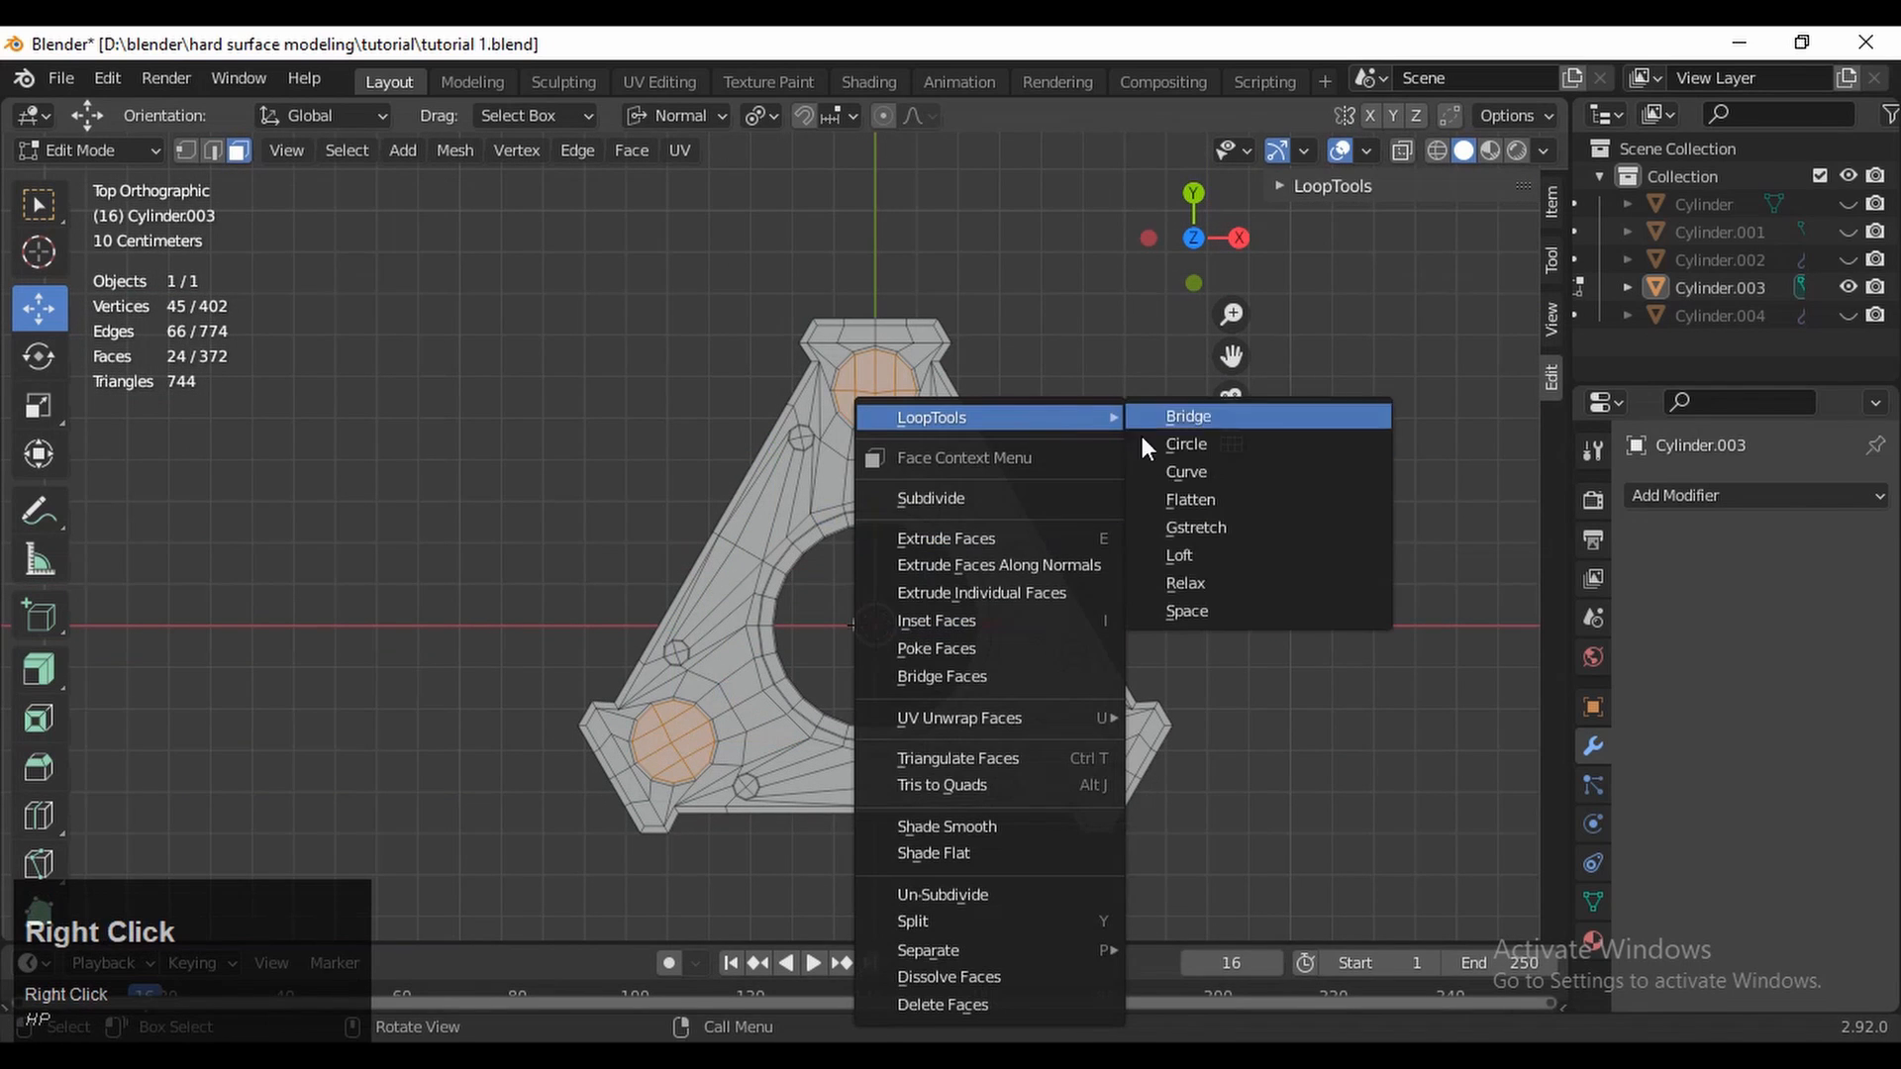
pyautogui.click(1173, 455)
pyautogui.press('x')
pyautogui.click(831, 454)
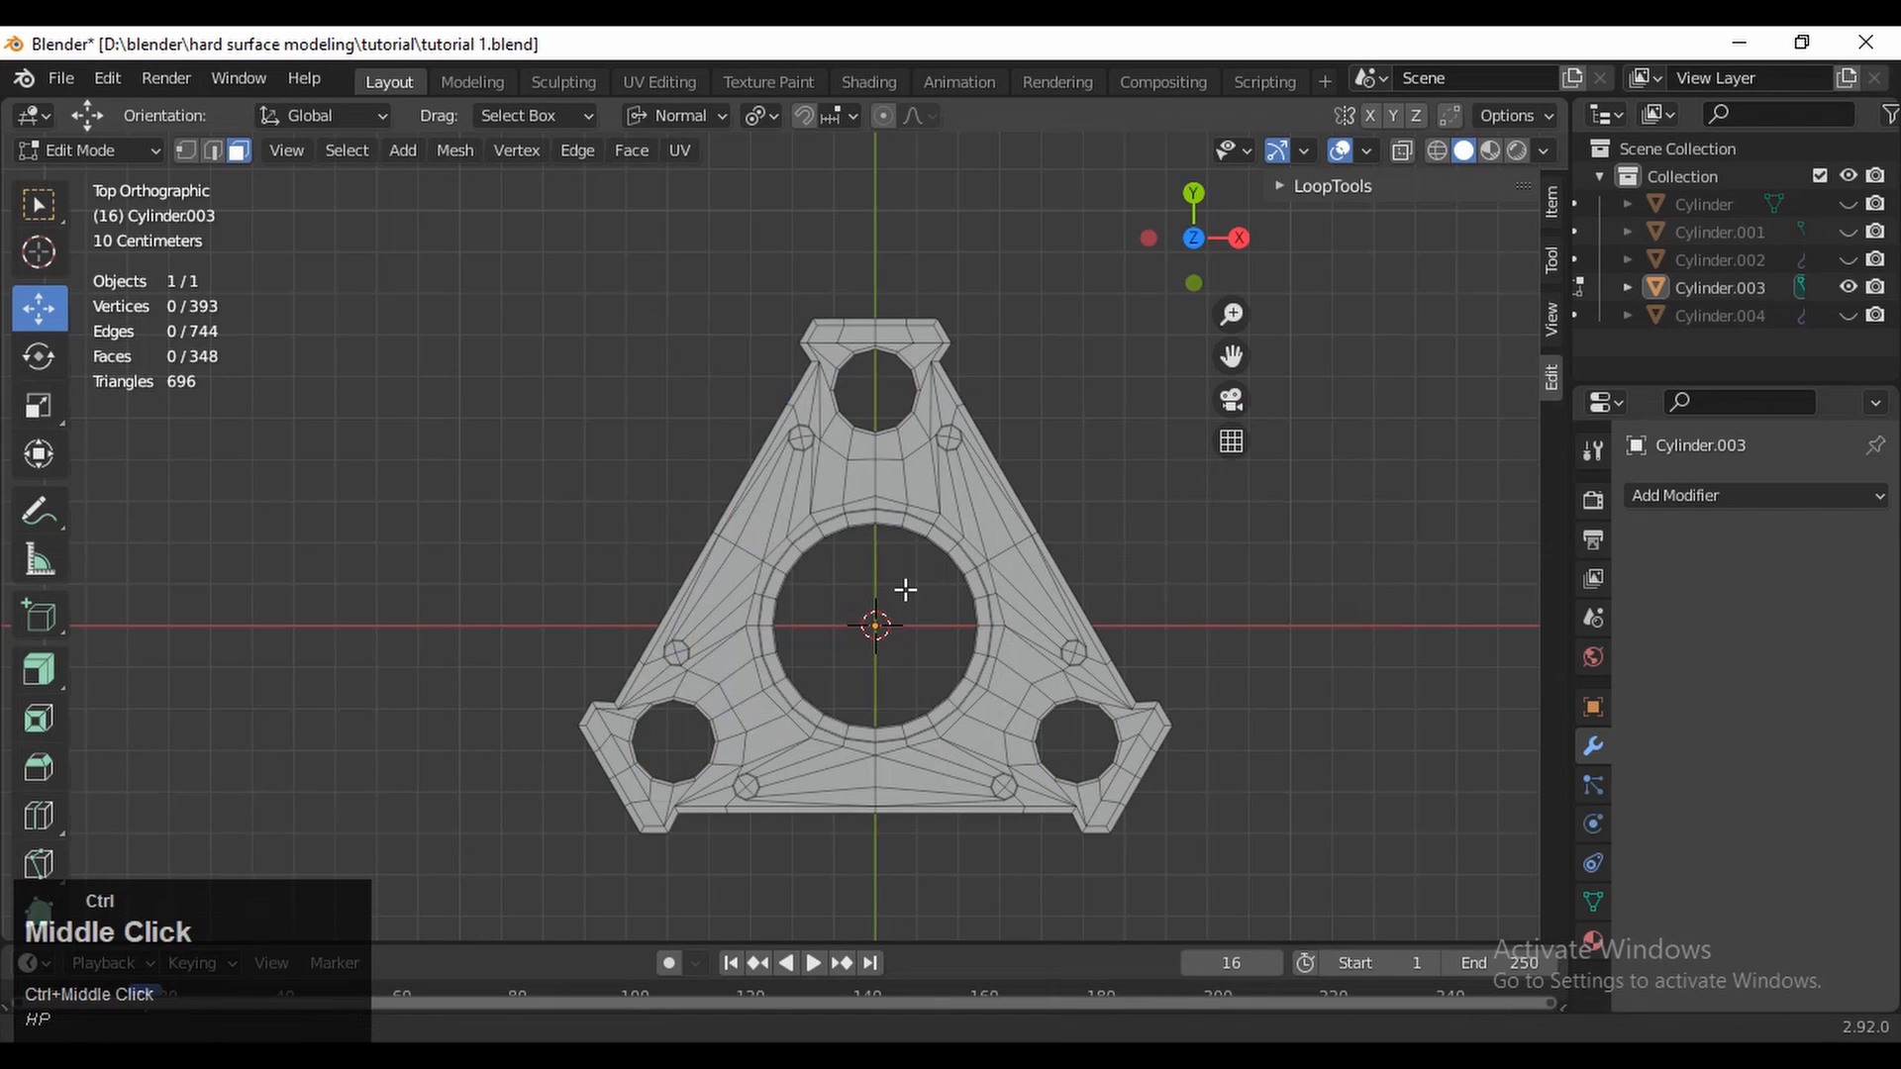
# Delete the faces of the four small circles beside the top and lower-left corner holes to open them
pyautogui.keyDown('ctrl'); pyautogui.moveTo(904, 590); pyautogui.dragTo(904, 515, button='middle'); pyautogui.keyUp('ctrl')
pyautogui.keyDown('shift'); pyautogui.moveTo(904, 515); pyautogui.dragTo(674, 683, button='middle'); pyautogui.keyUp('shift')
pyautogui.scroll(3, 737, 570)
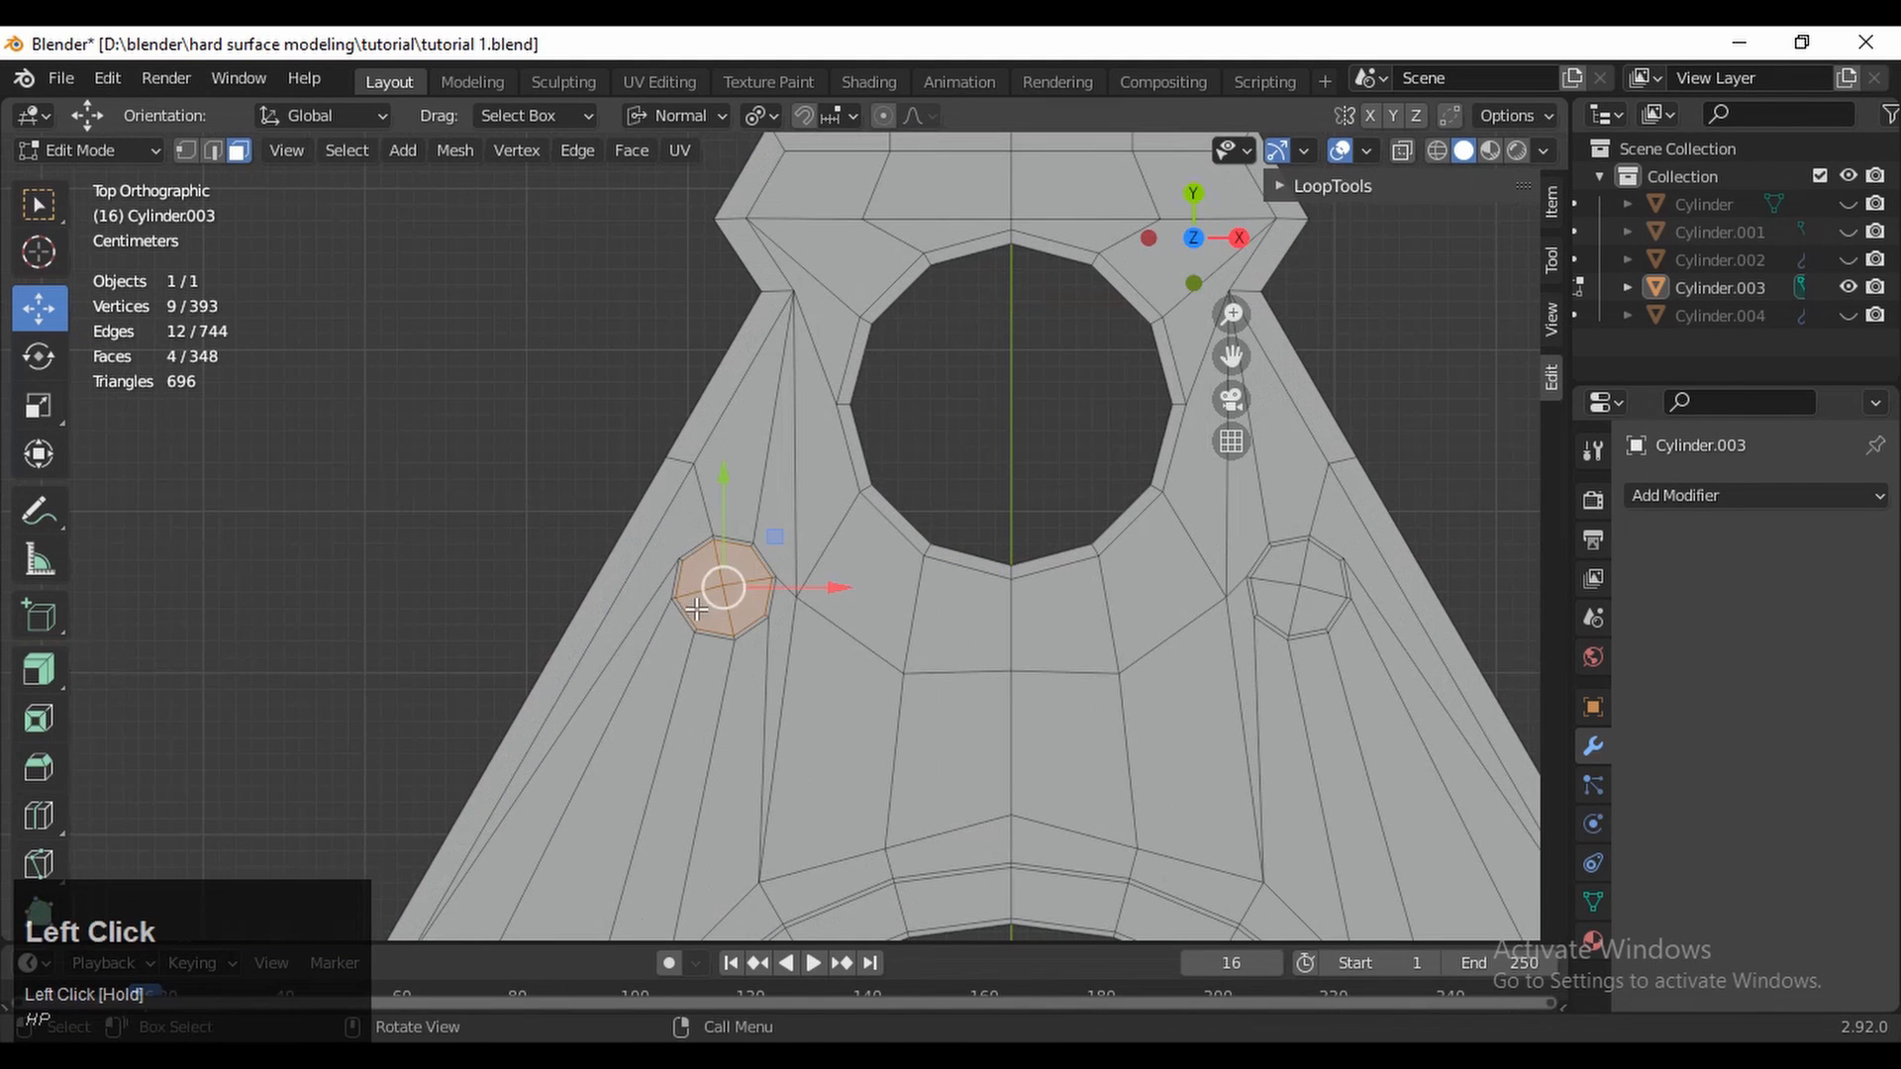
pyautogui.keyDown('shift'); pyautogui.moveTo(1033, 643); pyautogui.dragTo(963, 202, button='middle'); pyautogui.keyUp('shift')
pyautogui.keyDown('ctrl'); pyautogui.moveTo(802, 490); pyautogui.dragTo(852, 629, button='middle'); pyautogui.keyUp('ctrl')
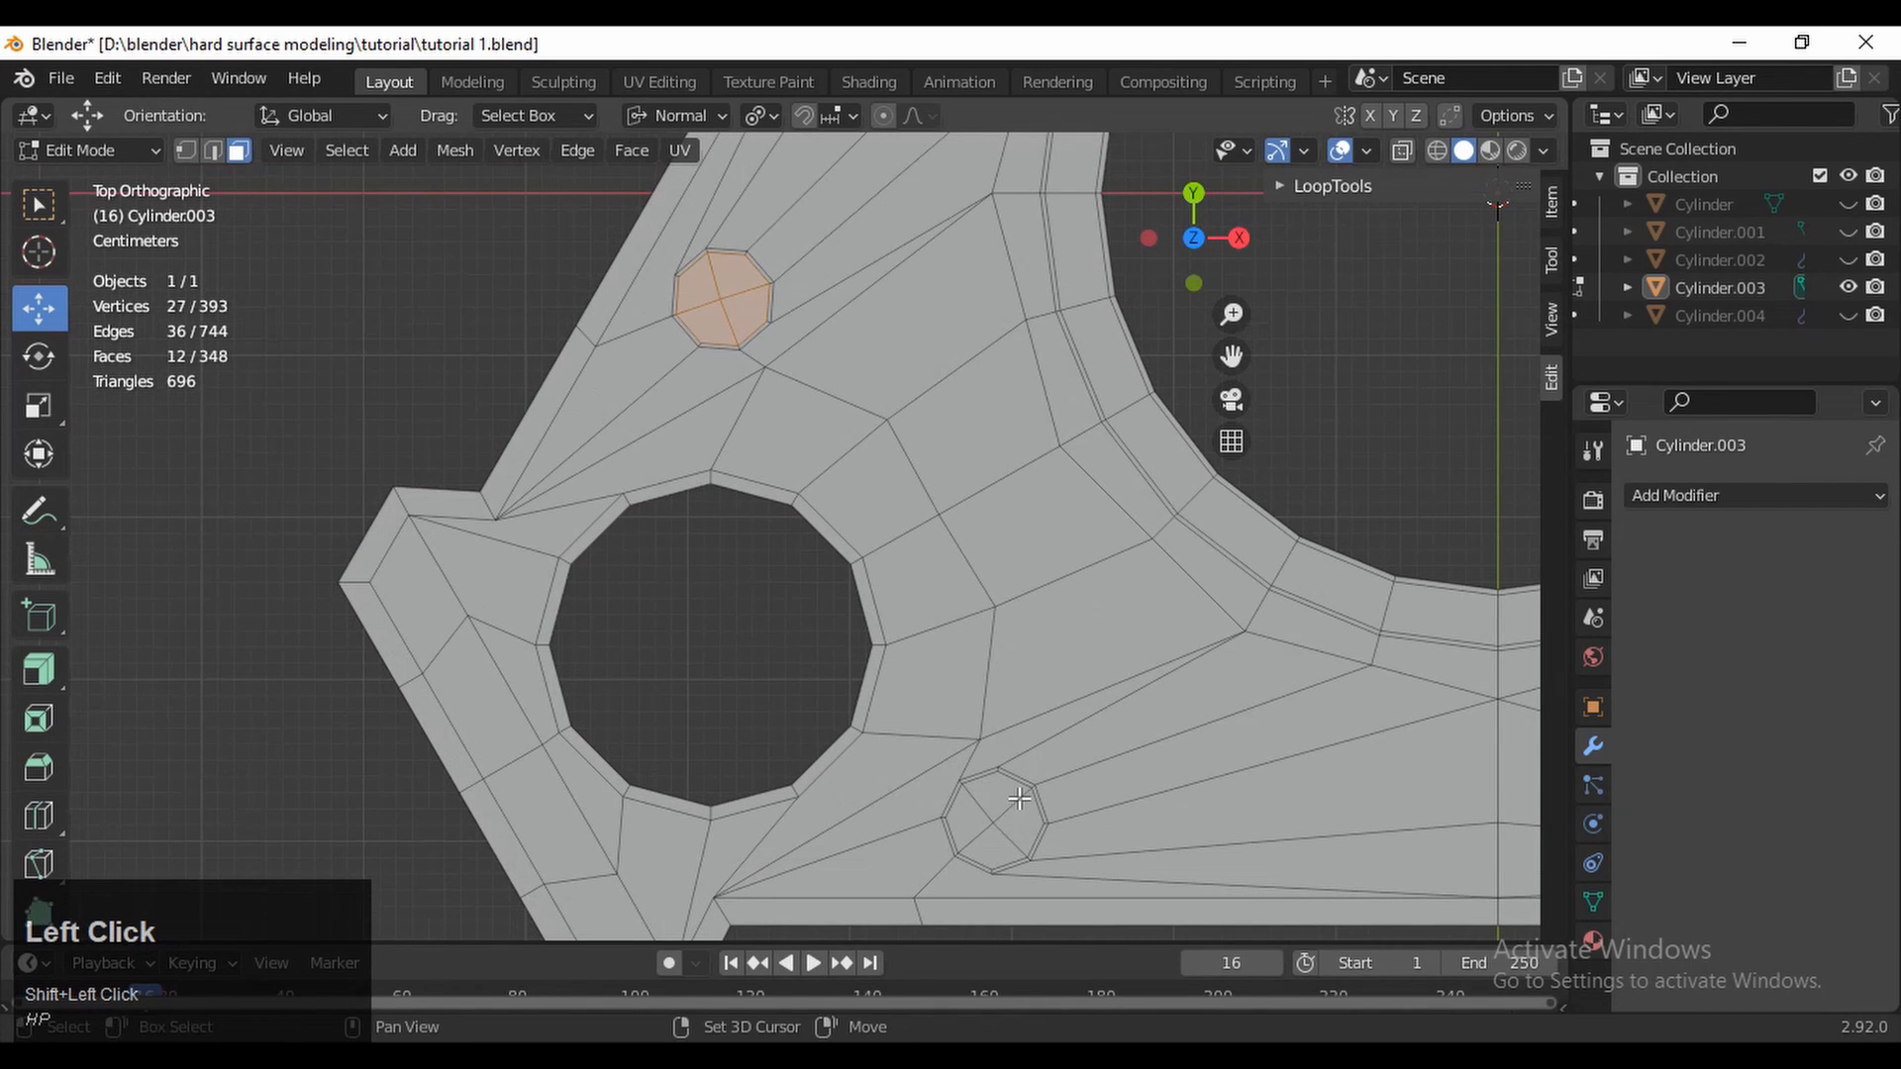
pyautogui.rightClick(983, 834)
pyautogui.press('x')
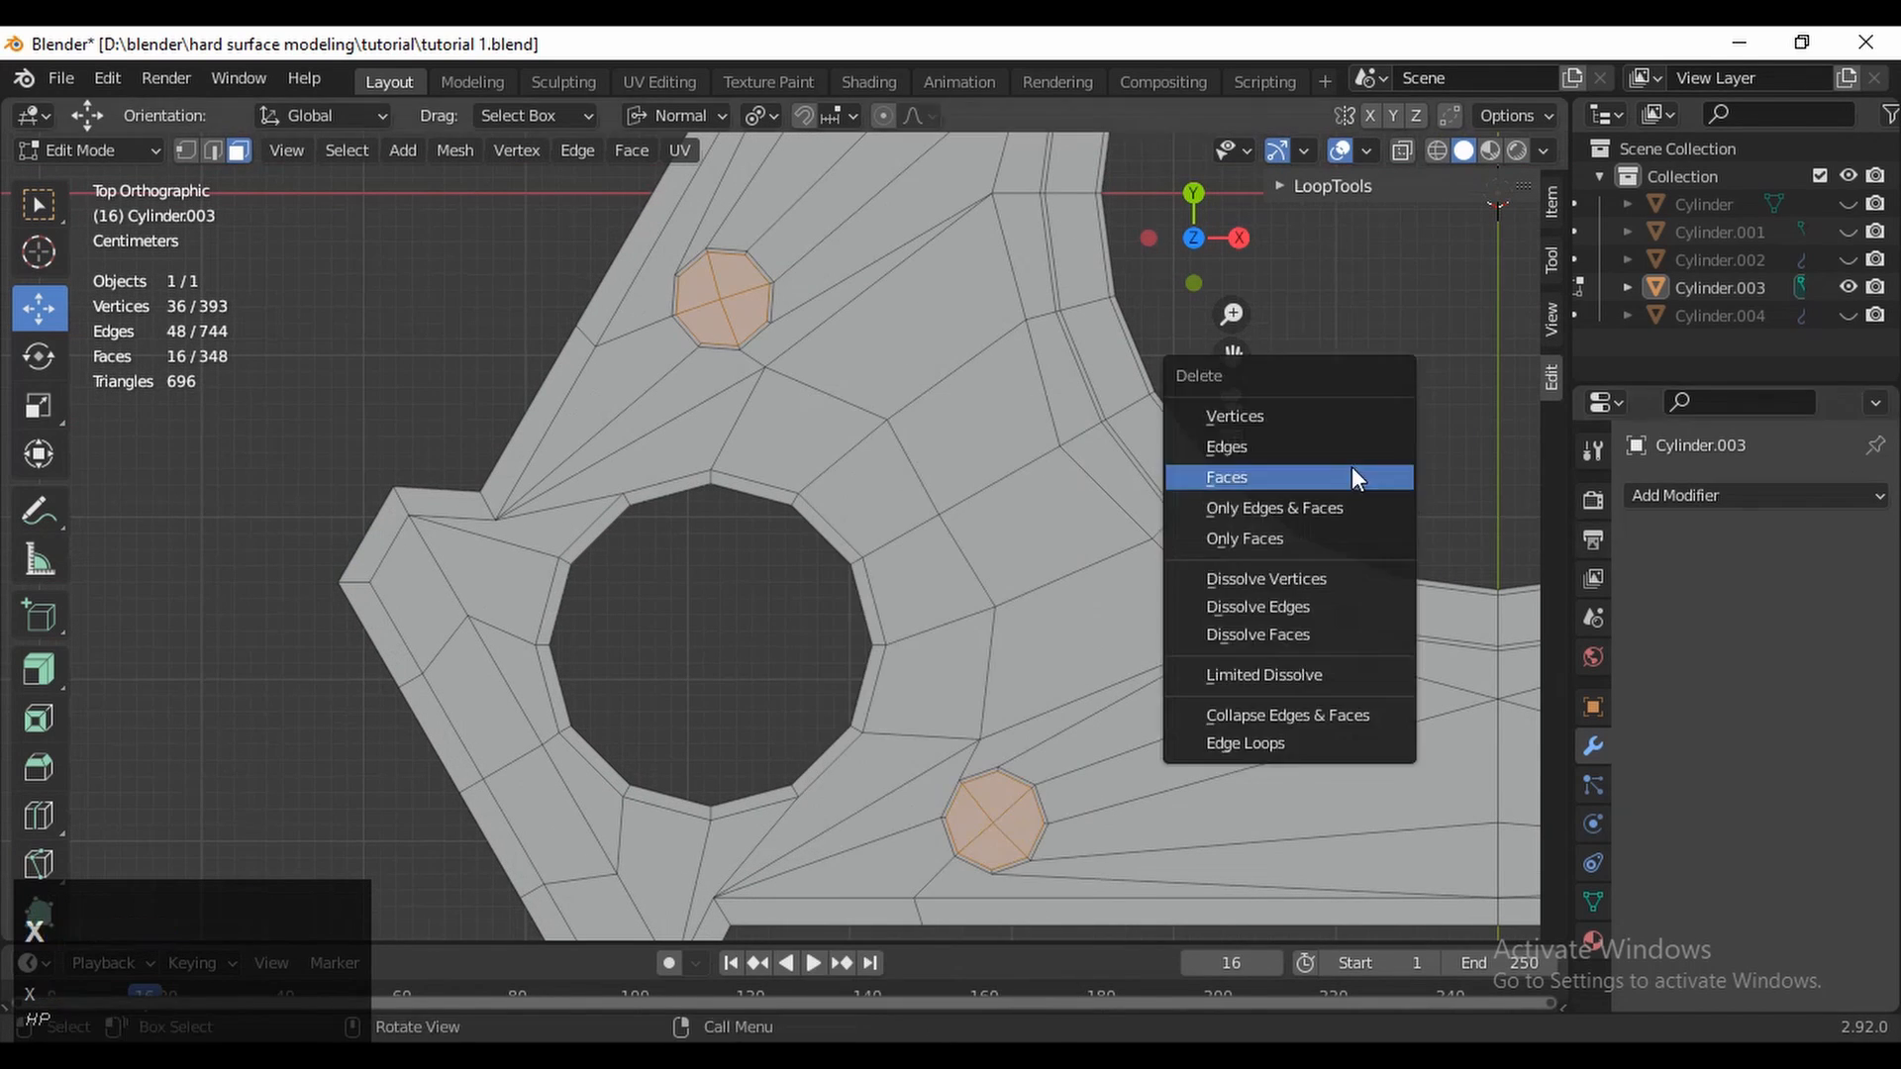
pyautogui.click(1334, 479)
# Delete the faces of the two small circles beside the lower-right corner hole
pyautogui.keyDown('ctrl'); pyautogui.moveTo(1334, 490); pyautogui.dragTo(635, 713, button='middle'); pyautogui.keyUp('ctrl')
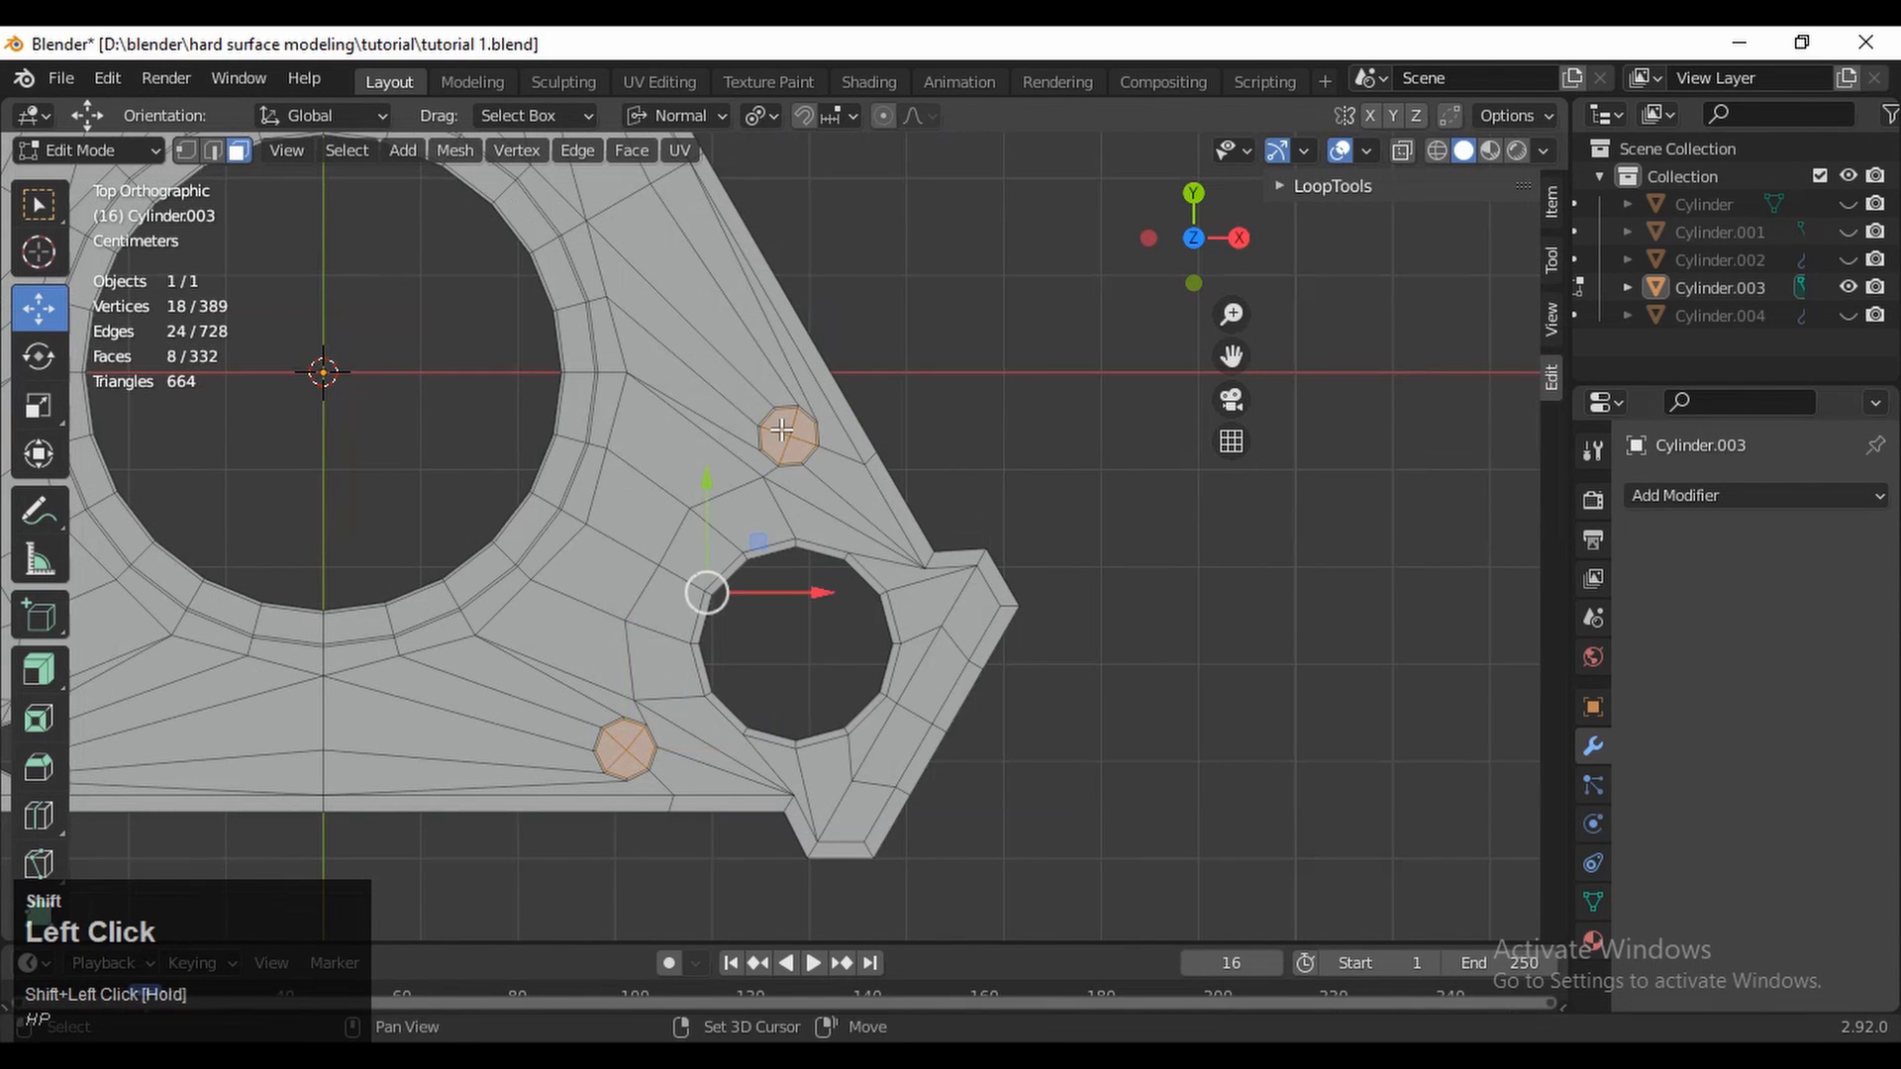
pyautogui.press('x')
pyautogui.click(776, 350)
pyautogui.keyDown('ctrl'); pyautogui.moveTo(777, 351); pyautogui.dragTo(991, 496, button='middle'); pyautogui.keyUp('ctrl')
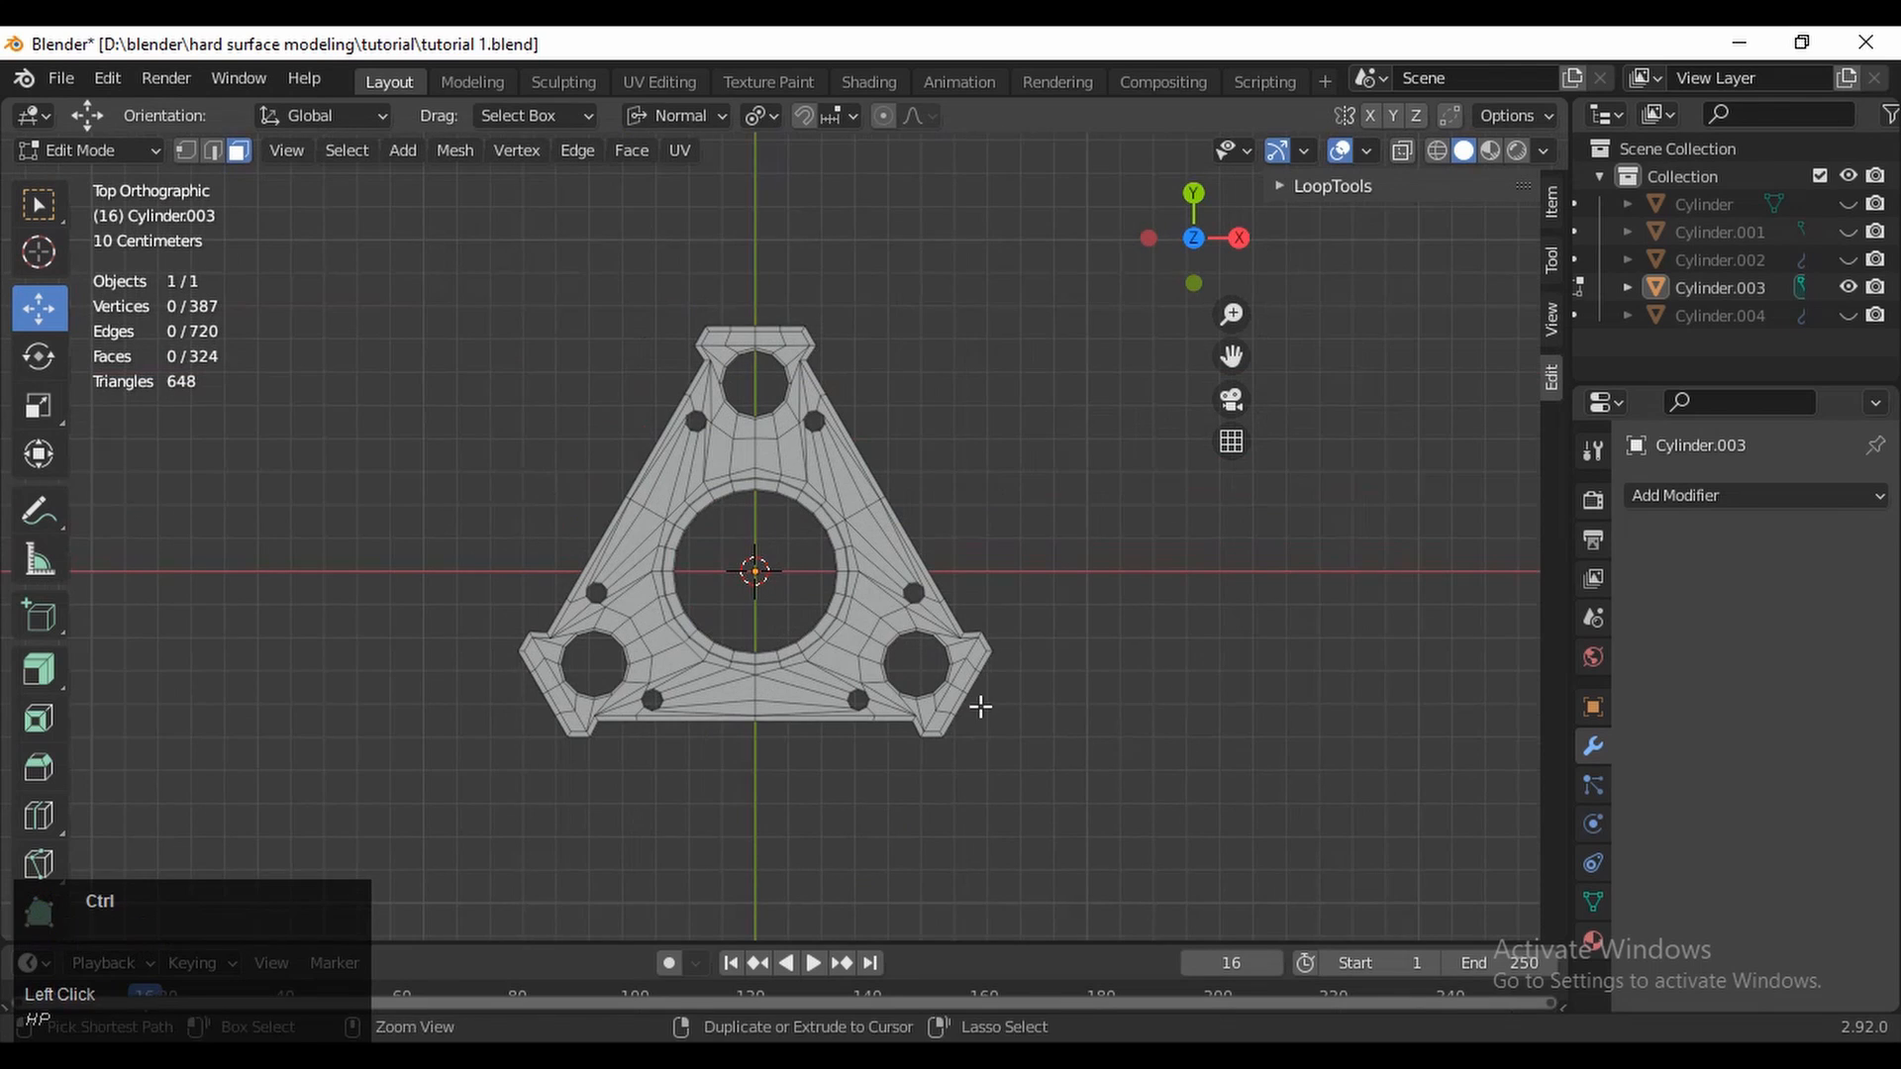
# Select the whole plate mesh and extrude it about 0.032 m downward to give it thickness
pyautogui.keyDown('ctrl'); pyautogui.moveTo(980, 706); pyautogui.dragTo(1024, 708, button='middle'); pyautogui.keyUp('ctrl')
pyautogui.press('a')
pyautogui.click(1030, 284)
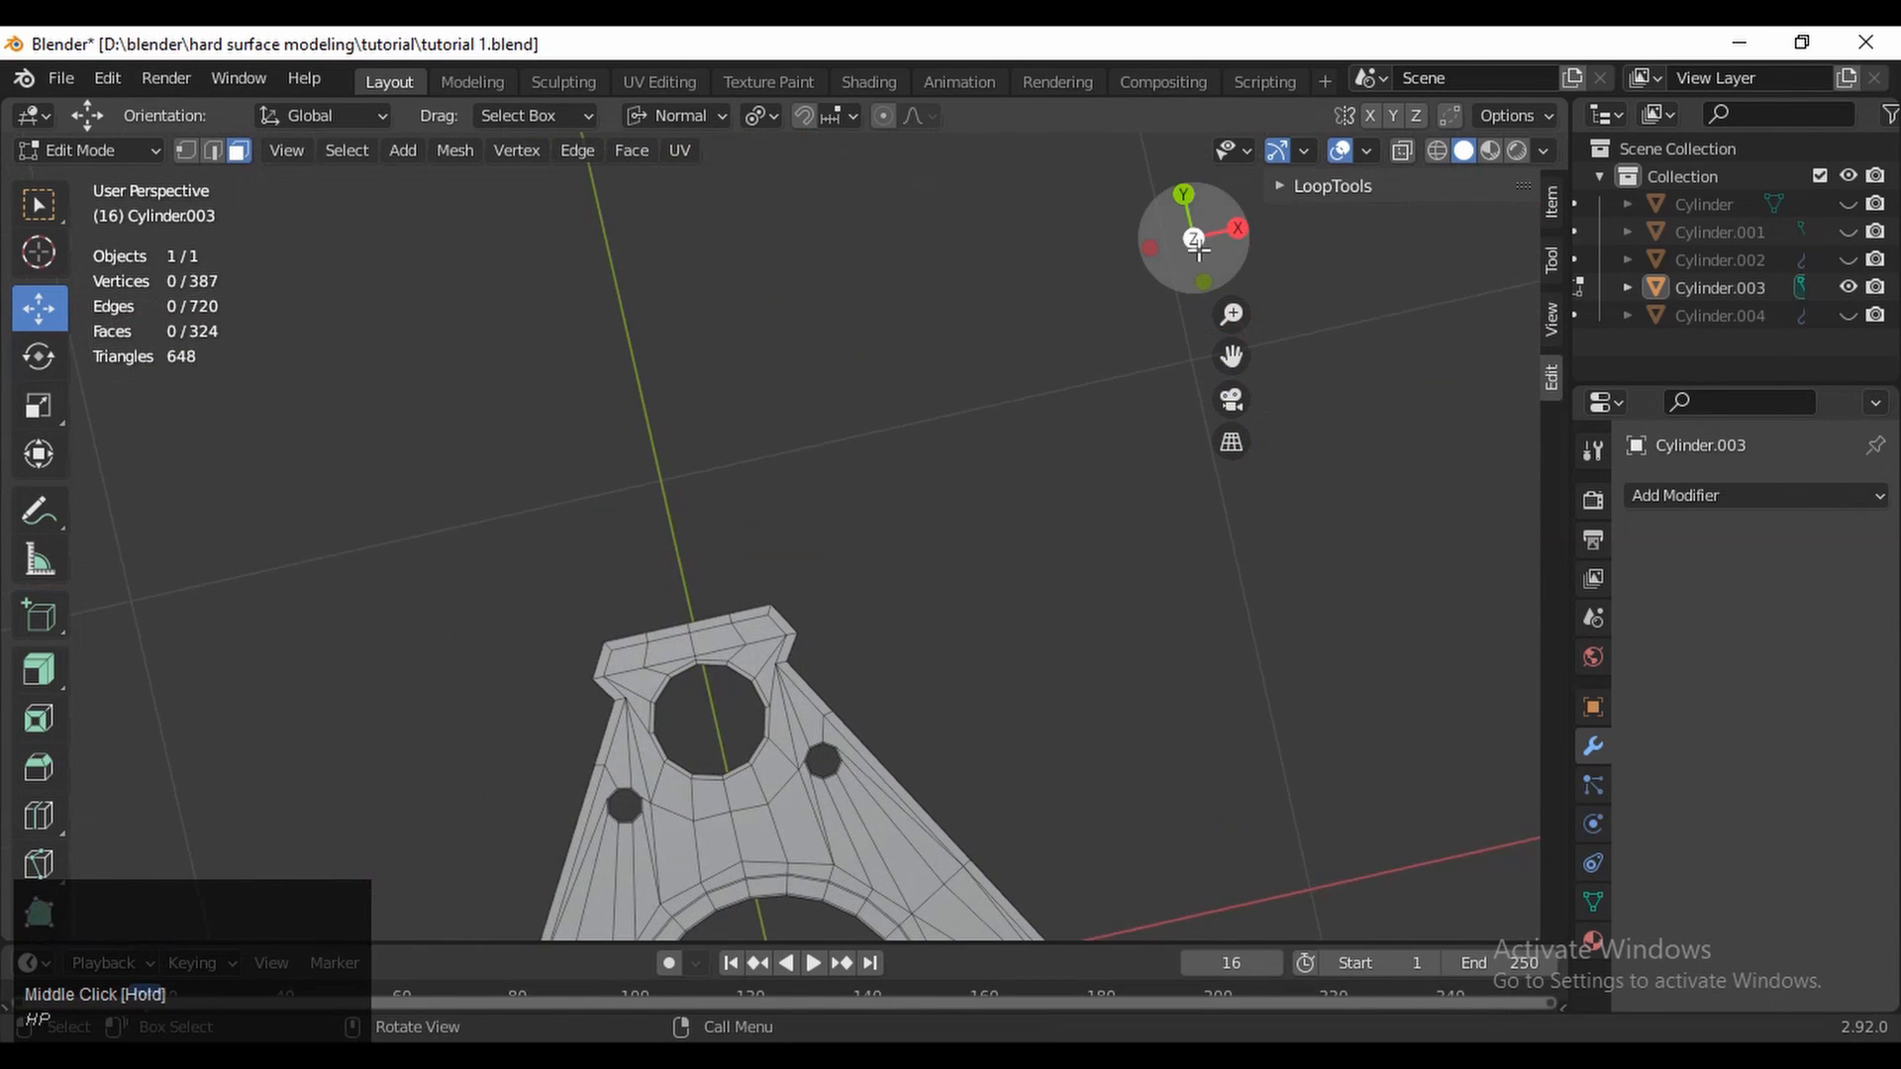
pyautogui.click(1196, 244)
pyautogui.keyDown('ctrl'); pyautogui.moveTo(980, 577); pyautogui.dragTo(577, 479, button='middle'); pyautogui.keyUp('ctrl')
pyautogui.press('a')
pyautogui.press('e')
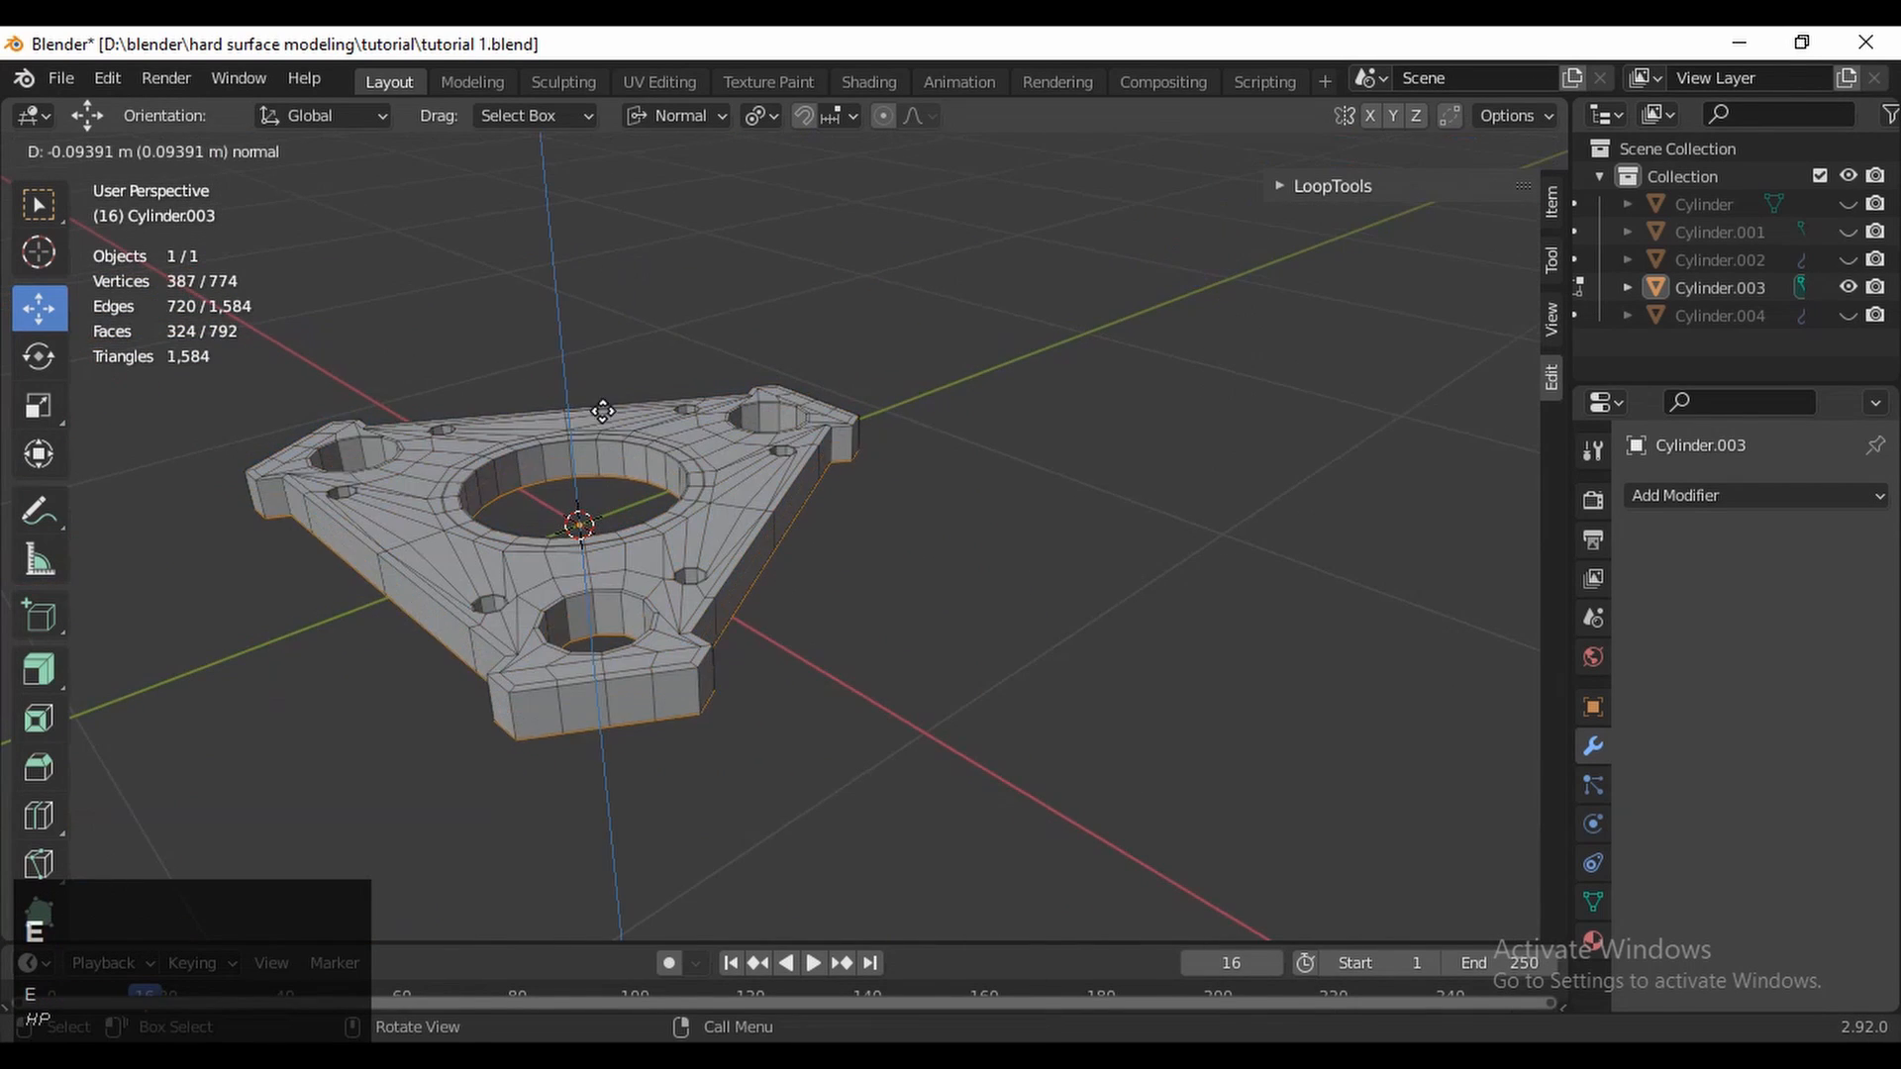
pyautogui.click(601, 403)
# Move the extruded bottom faces up along Z by about 0.03 m to thin the plate
pyautogui.click(1210, 261)
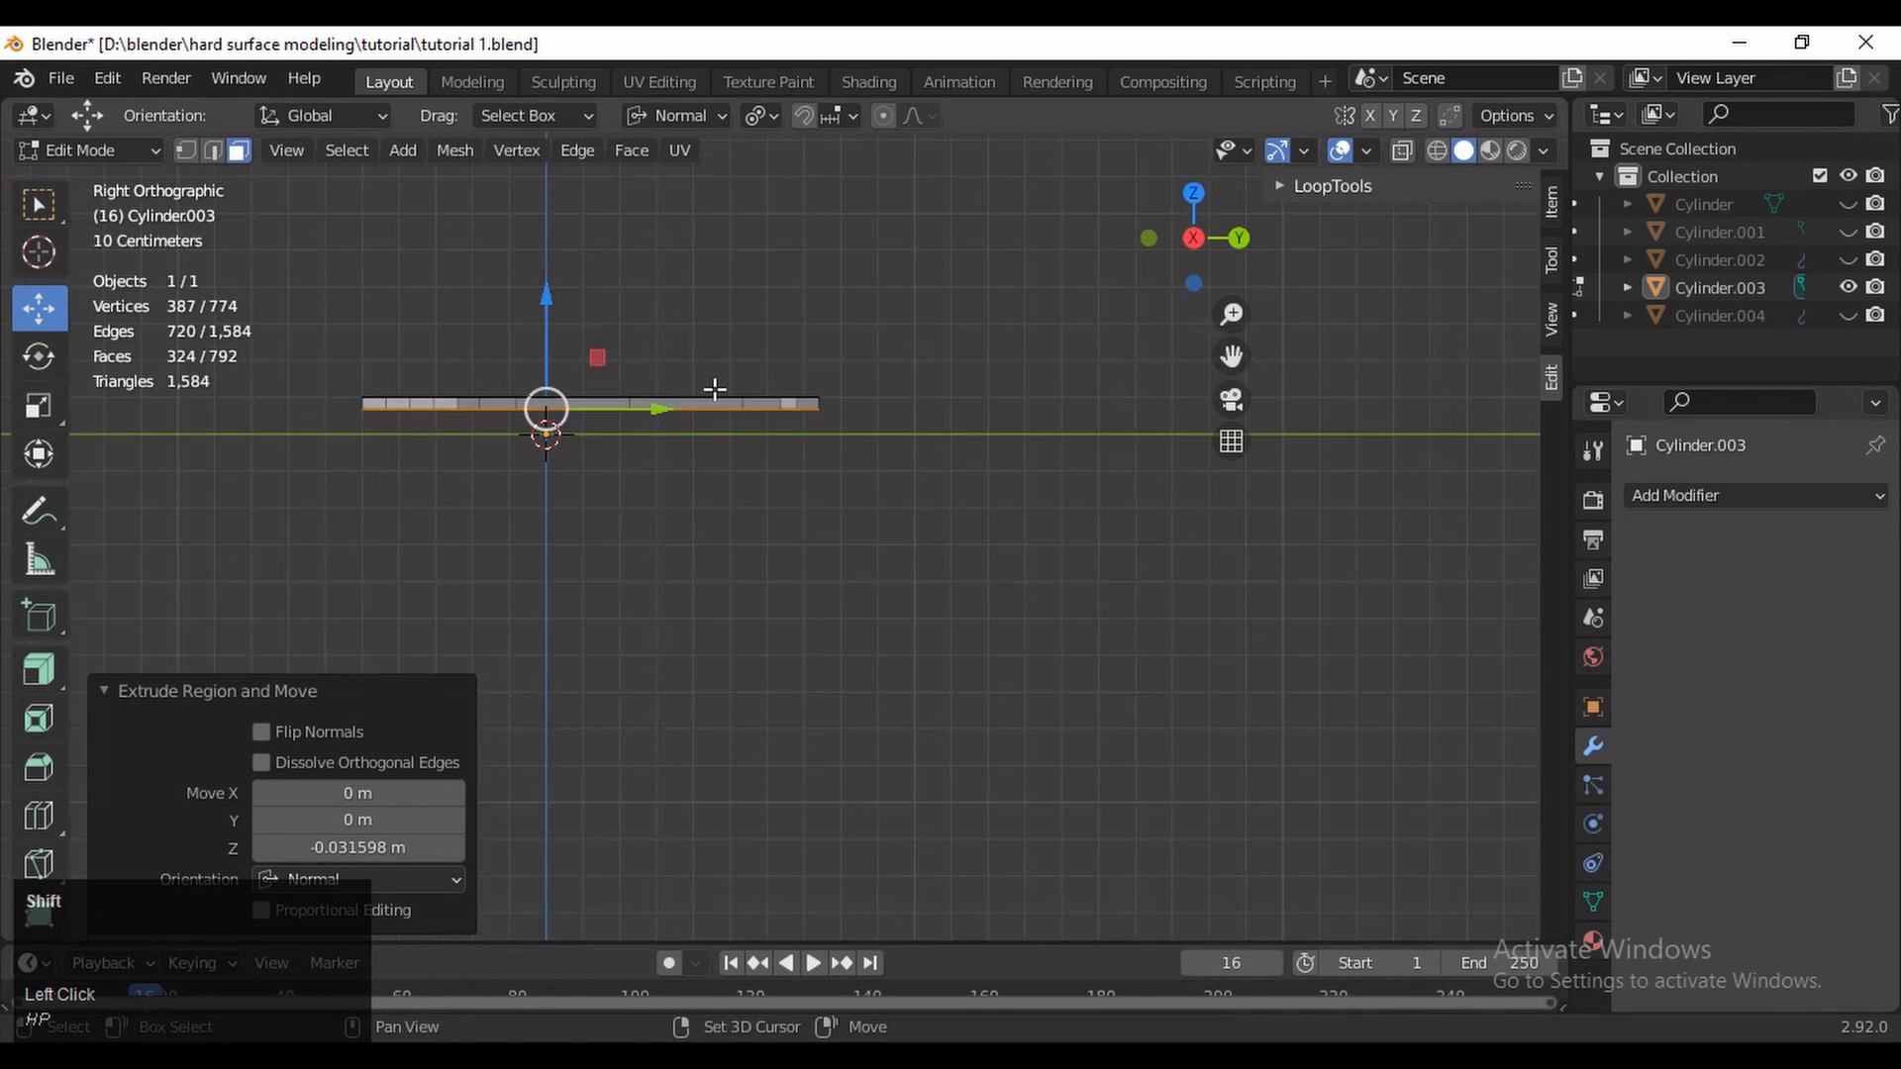
pyautogui.keyDown('shift'); pyautogui.moveTo(715, 389); pyautogui.dragTo(666, 395, button='middle'); pyautogui.keyUp('shift')
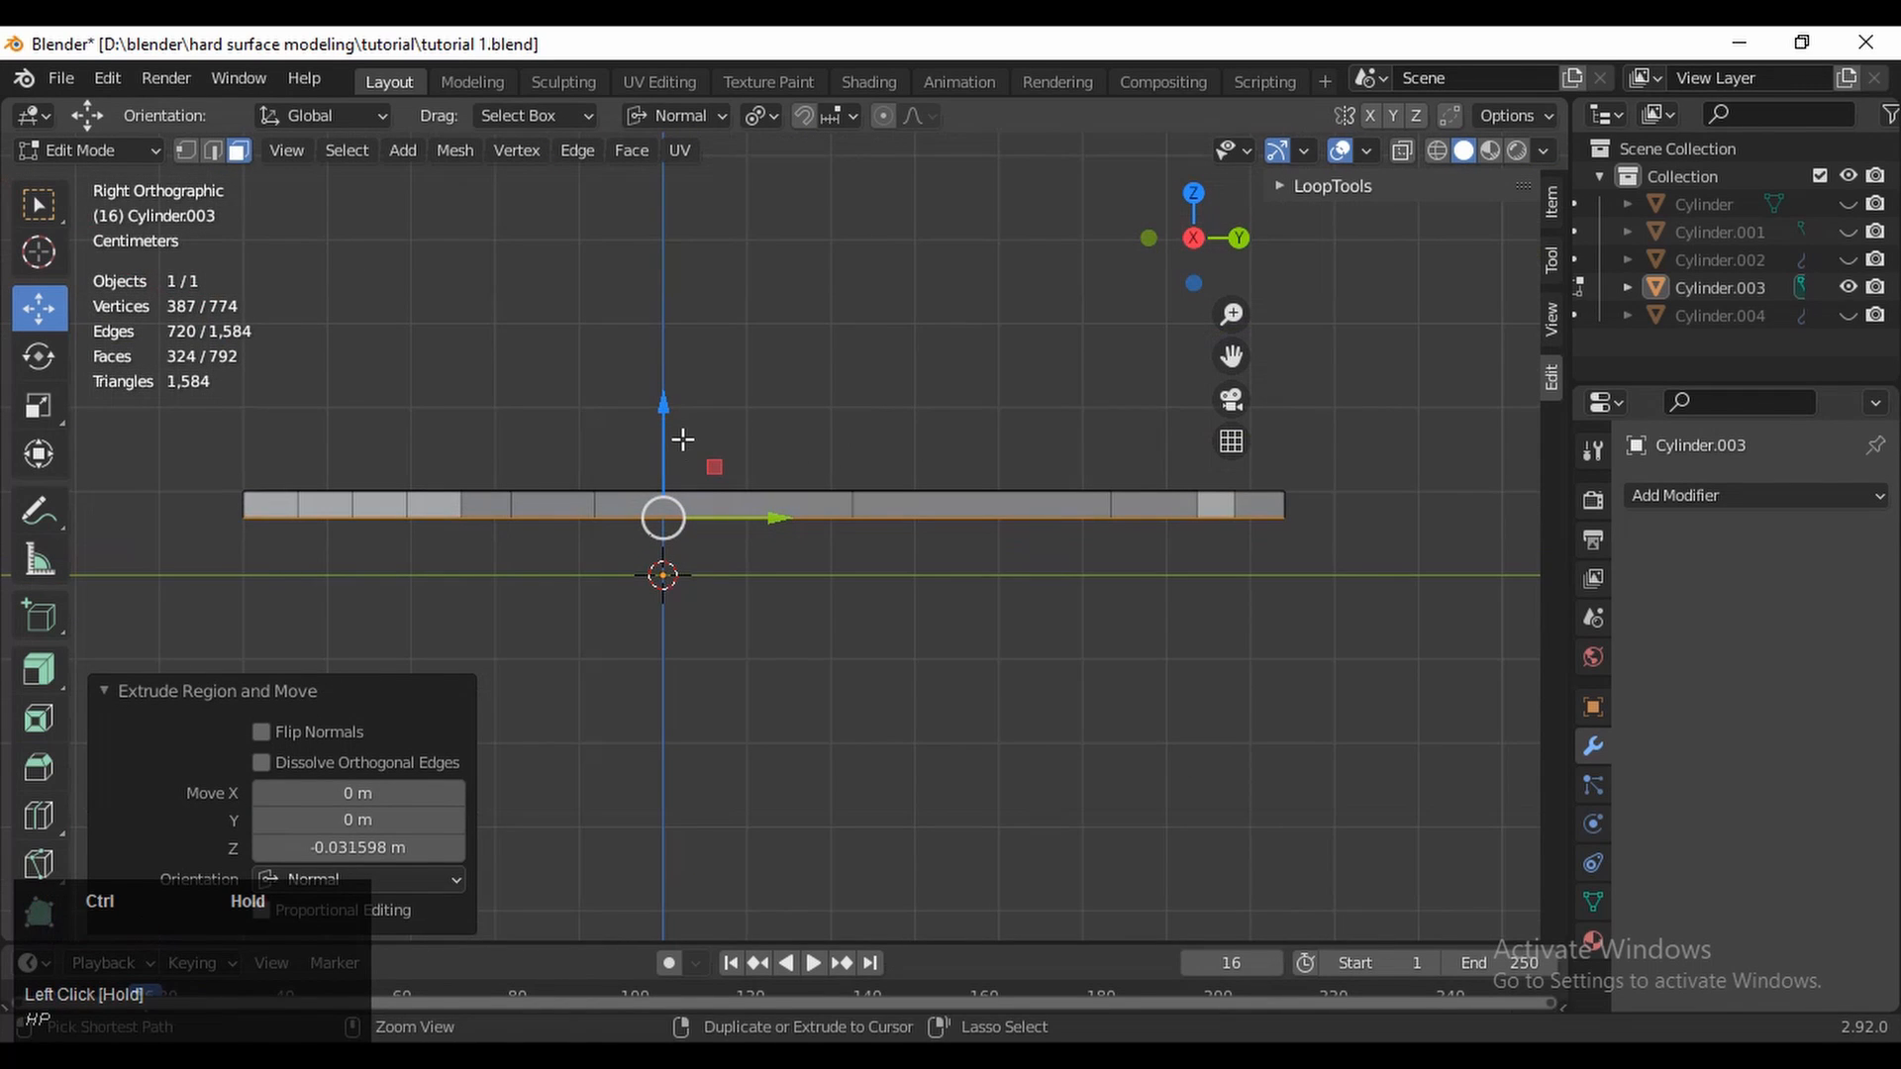
pyautogui.moveTo(685, 467); pyautogui.dragTo(838, 416, button='middle')
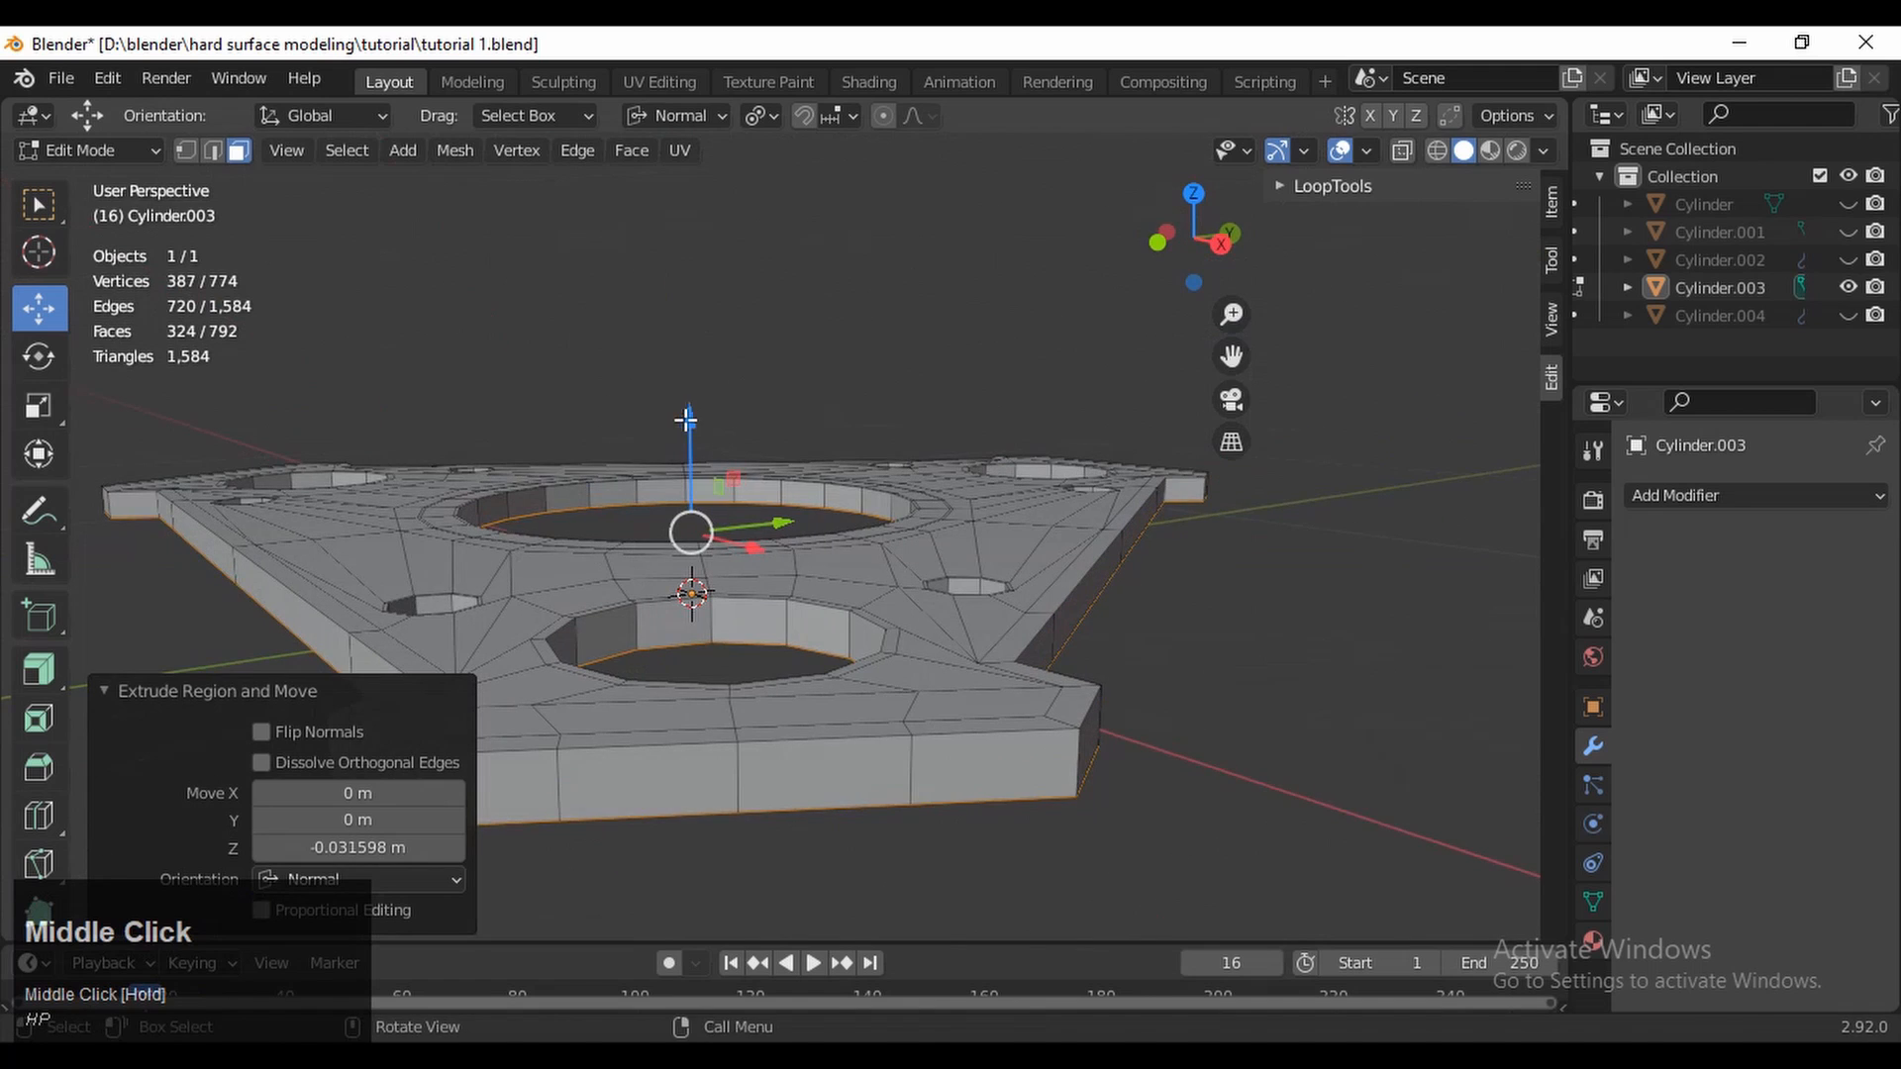
pyautogui.moveTo(693, 435)
pyautogui.mouseDown()
pyautogui.moveTo(715, 457)
pyautogui.moveTo(670, 442)
pyautogui.moveTo(679, 455)
pyautogui.mouseUp()
pyautogui.click(1203, 256)
# Add two supporting loop cuts around the plate's outer side wall, near its top and bottom edges, with slide factors 0.8 and -0.8
pyautogui.moveTo(679, 455); pyautogui.dragTo(832, 700, button='middle')
pyautogui.hotkey('ctrl', 'r')
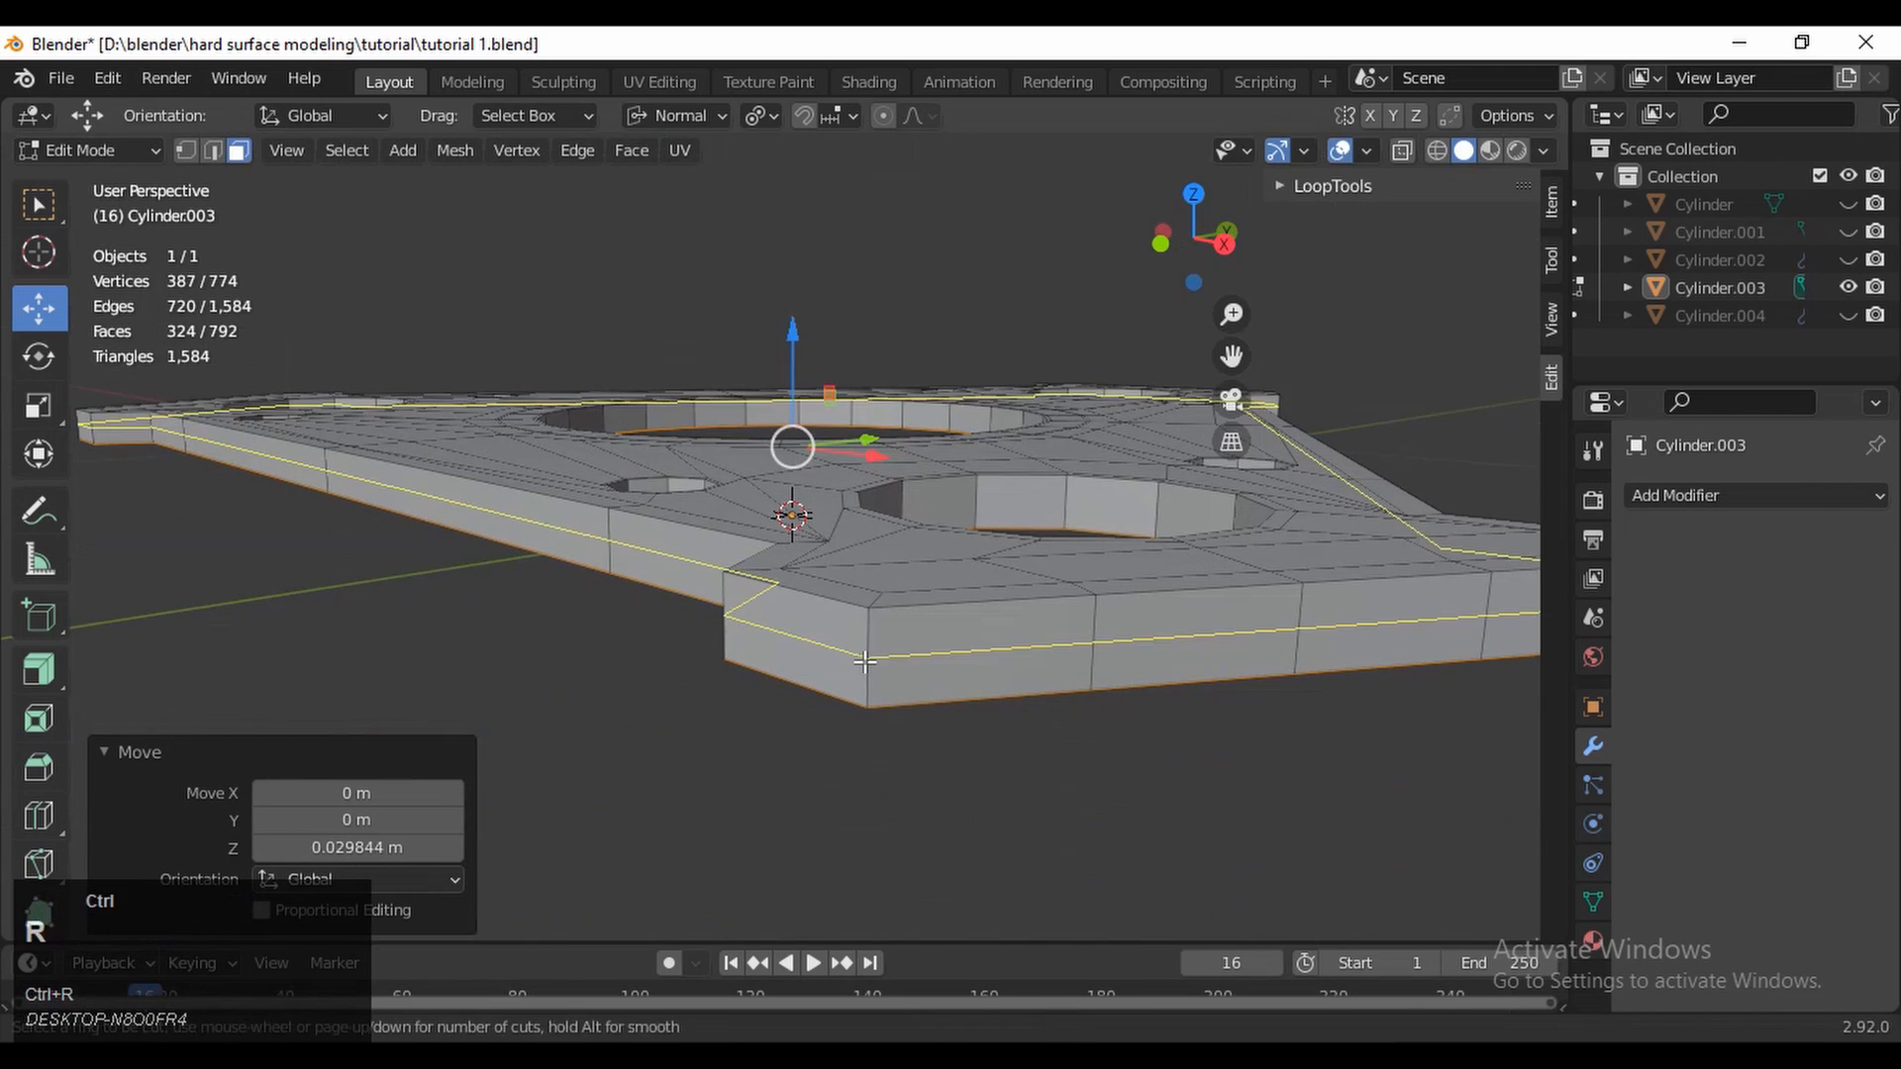
pyautogui.keyDown('ctrl'); pyautogui.click(863, 648); pyautogui.keyUp('ctrl')
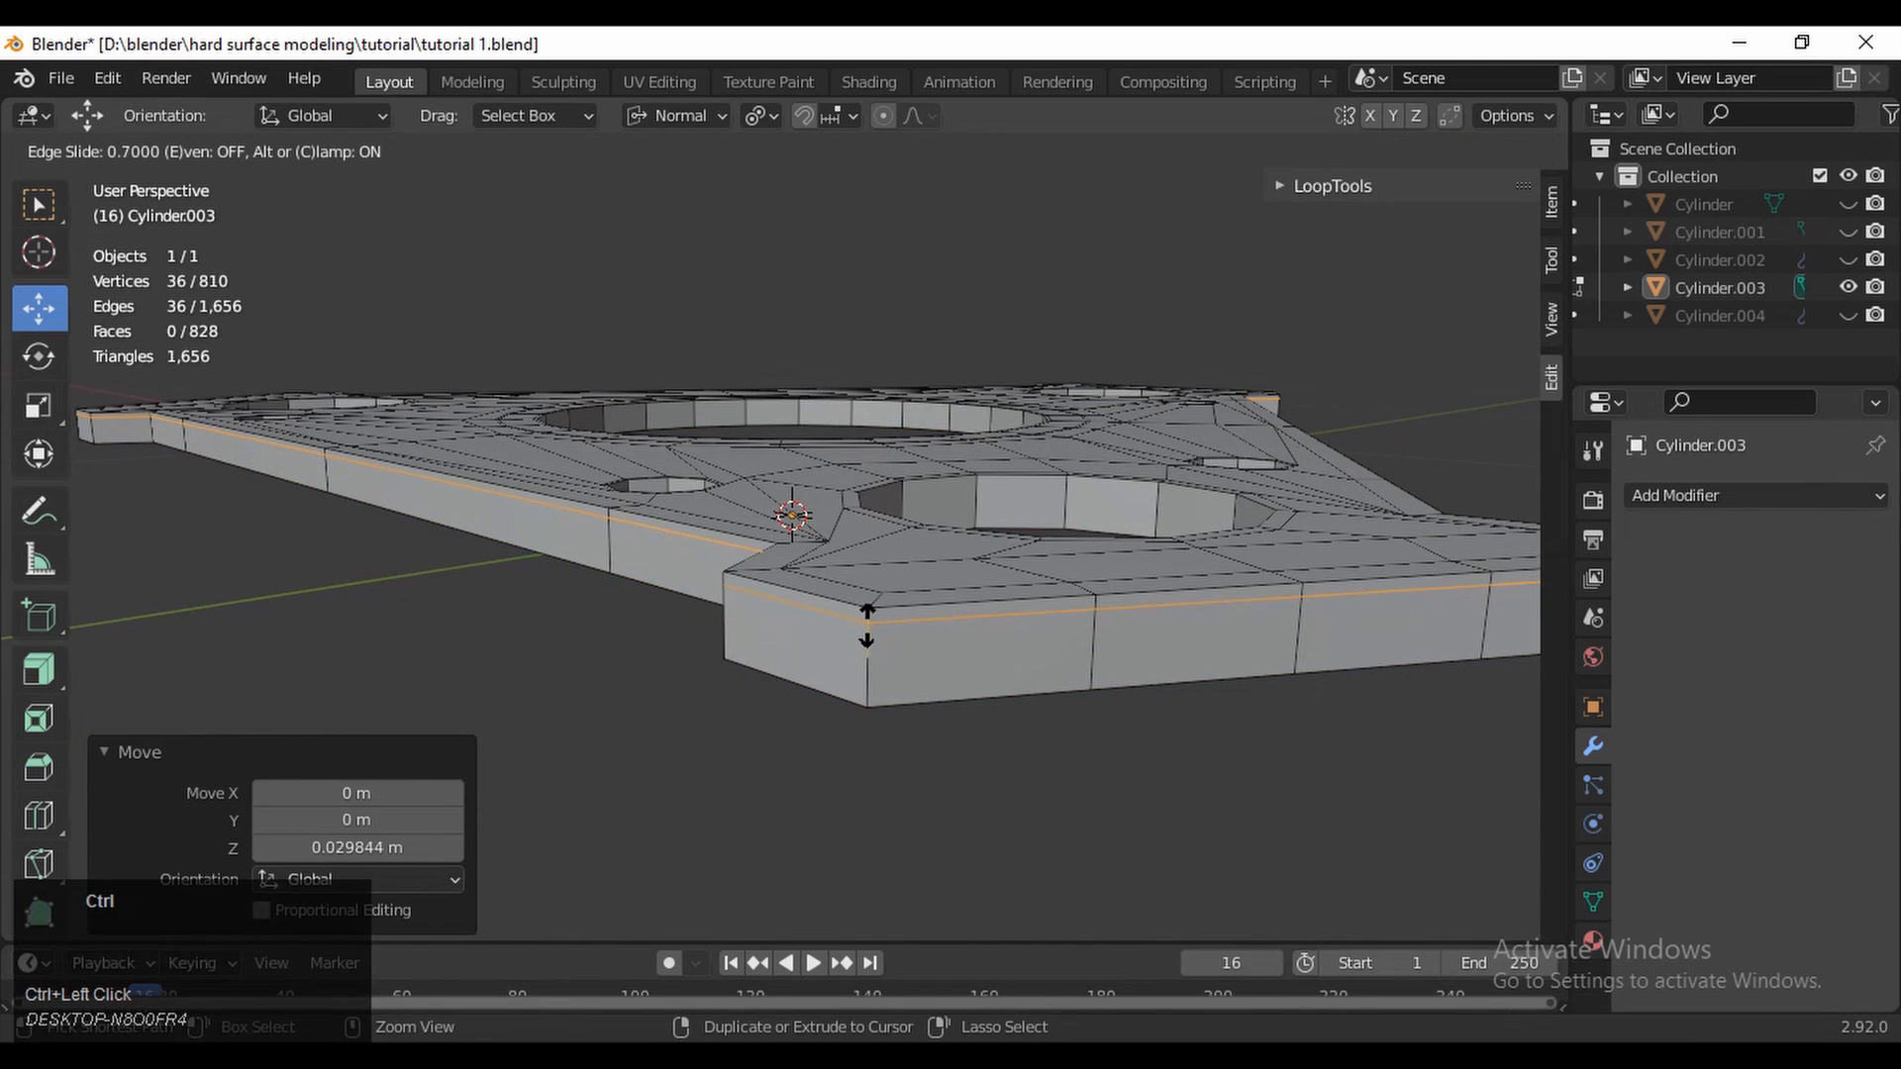
pyautogui.click(869, 624)
pyautogui.hotkey('ctrl', 'r')
pyautogui.click(870, 643)
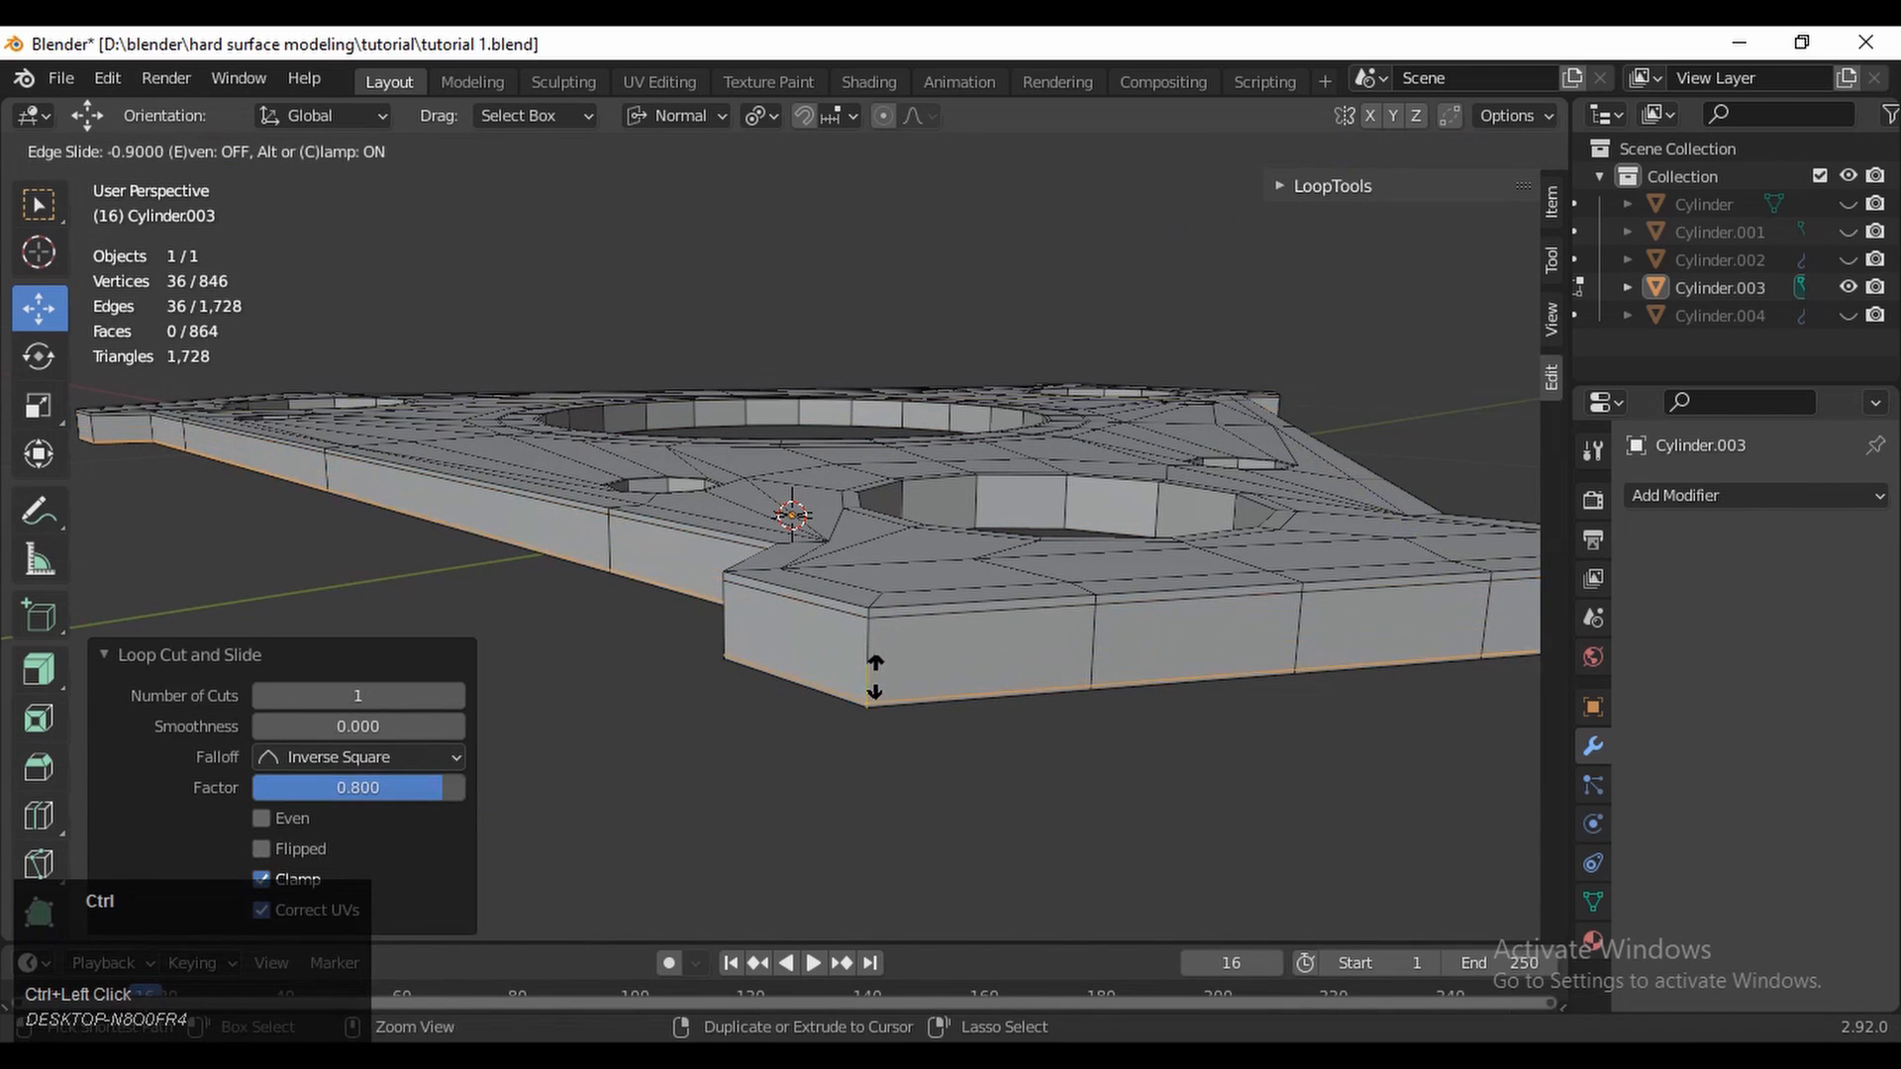
pyautogui.keyDown('ctrl'); pyautogui.click(875, 670); pyautogui.keyUp('ctrl')
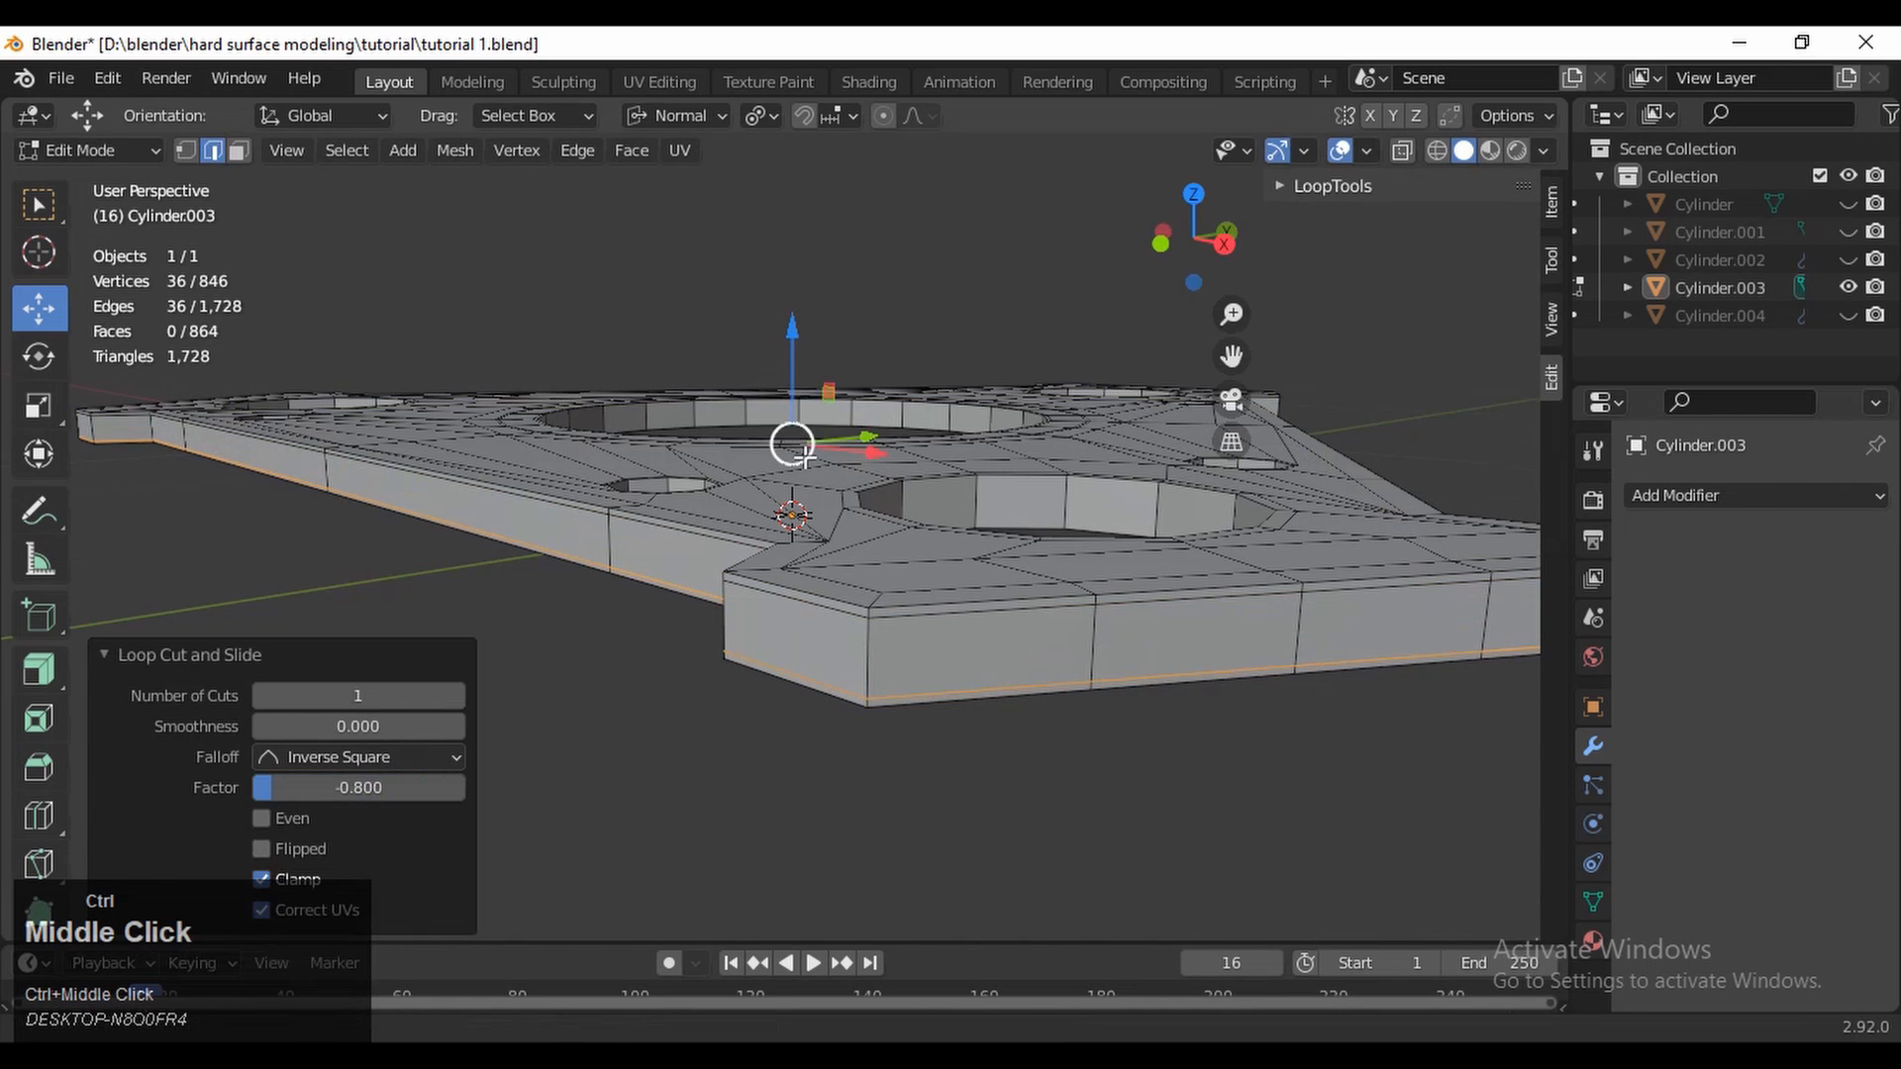
# Select the inner wall face loops of the top corner hole and one adjacent small hole, and try an inset
pyautogui.keyDown('ctrl'); pyautogui.moveTo(875, 670); pyautogui.dragTo(911, 742, button='middle'); pyautogui.keyUp('ctrl')
pyautogui.moveTo(911, 743); pyautogui.dragTo(1014, 841, button='middle')
pyautogui.click(1198, 221)
pyautogui.keyDown('shift'); pyautogui.moveTo(1008, 287); pyautogui.dragTo(1001, 505, button='middle'); pyautogui.keyUp('shift')
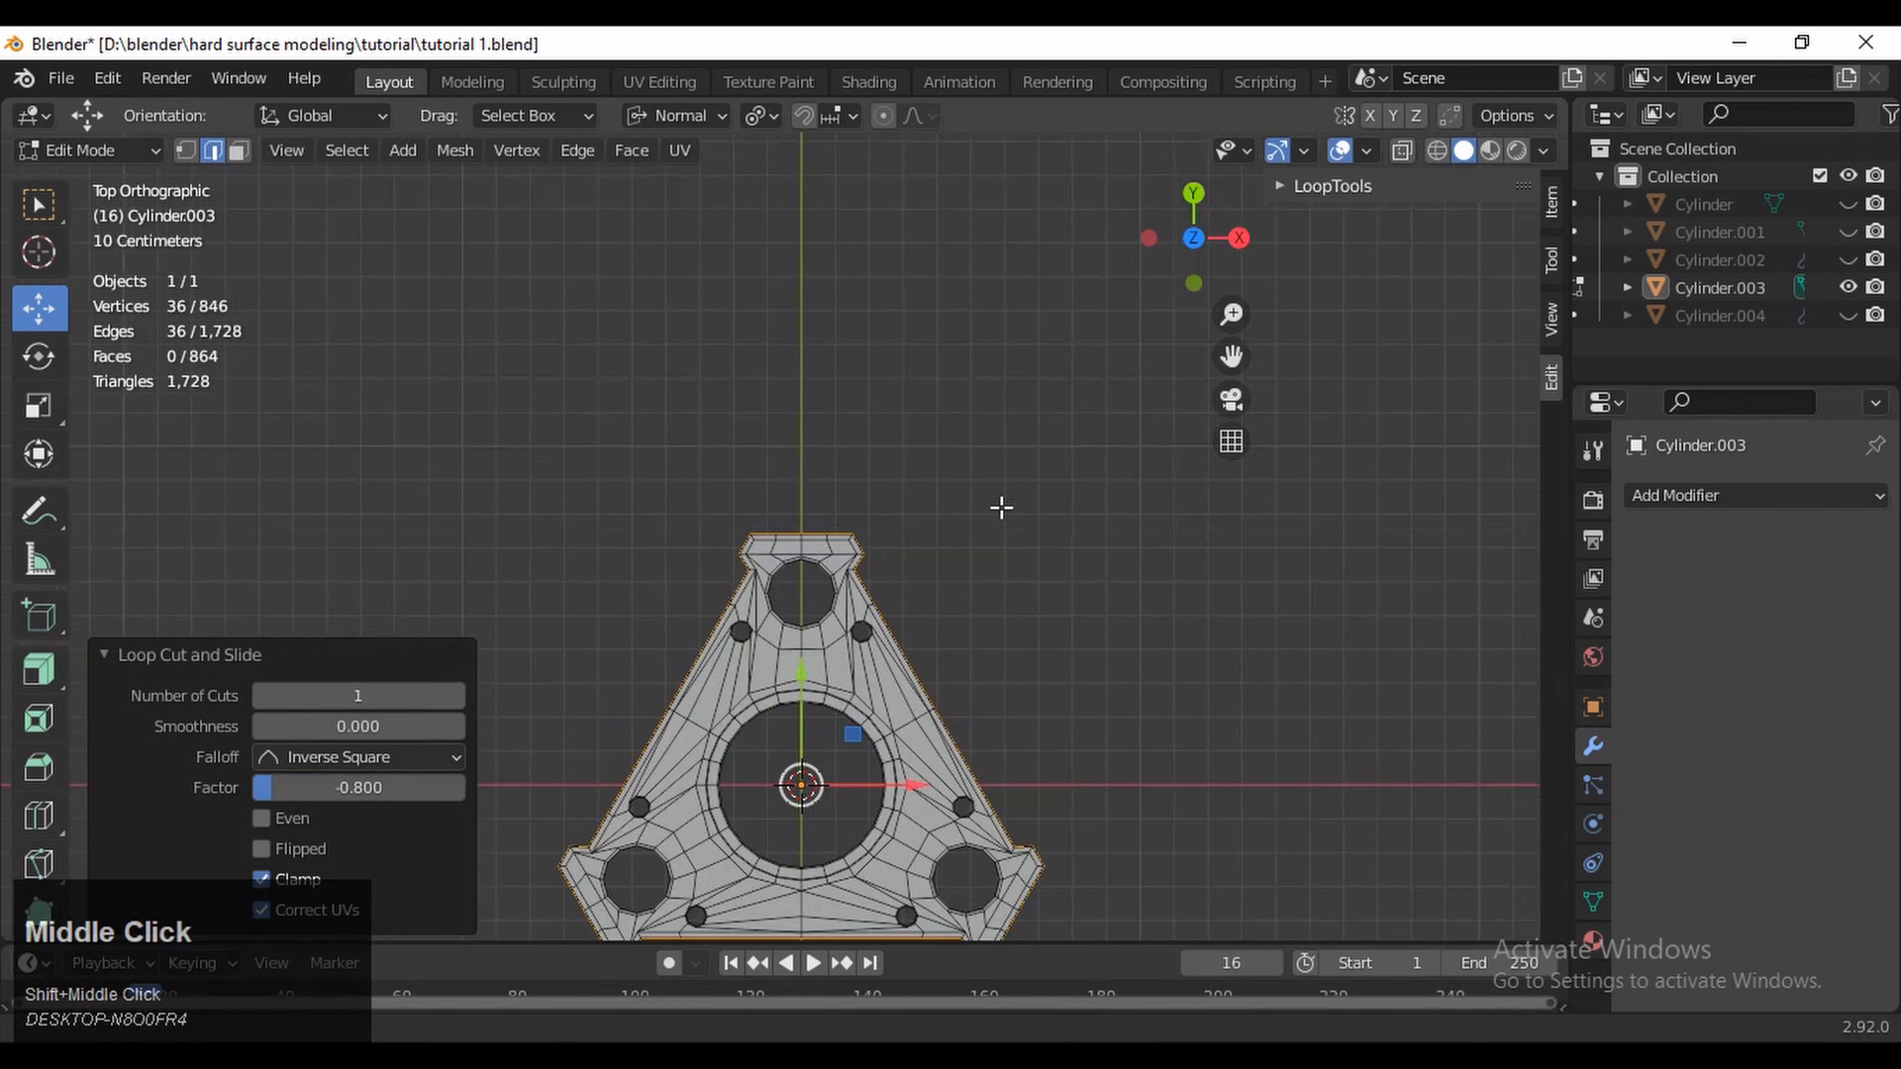
pyautogui.keyDown('ctrl'); pyautogui.moveTo(975, 624); pyautogui.dragTo(919, 416, button='middle'); pyautogui.keyUp('ctrl')
pyautogui.moveTo(906, 624); pyautogui.dragTo(911, 488, button='middle')
pyautogui.press('3')
pyautogui.click(913, 487)
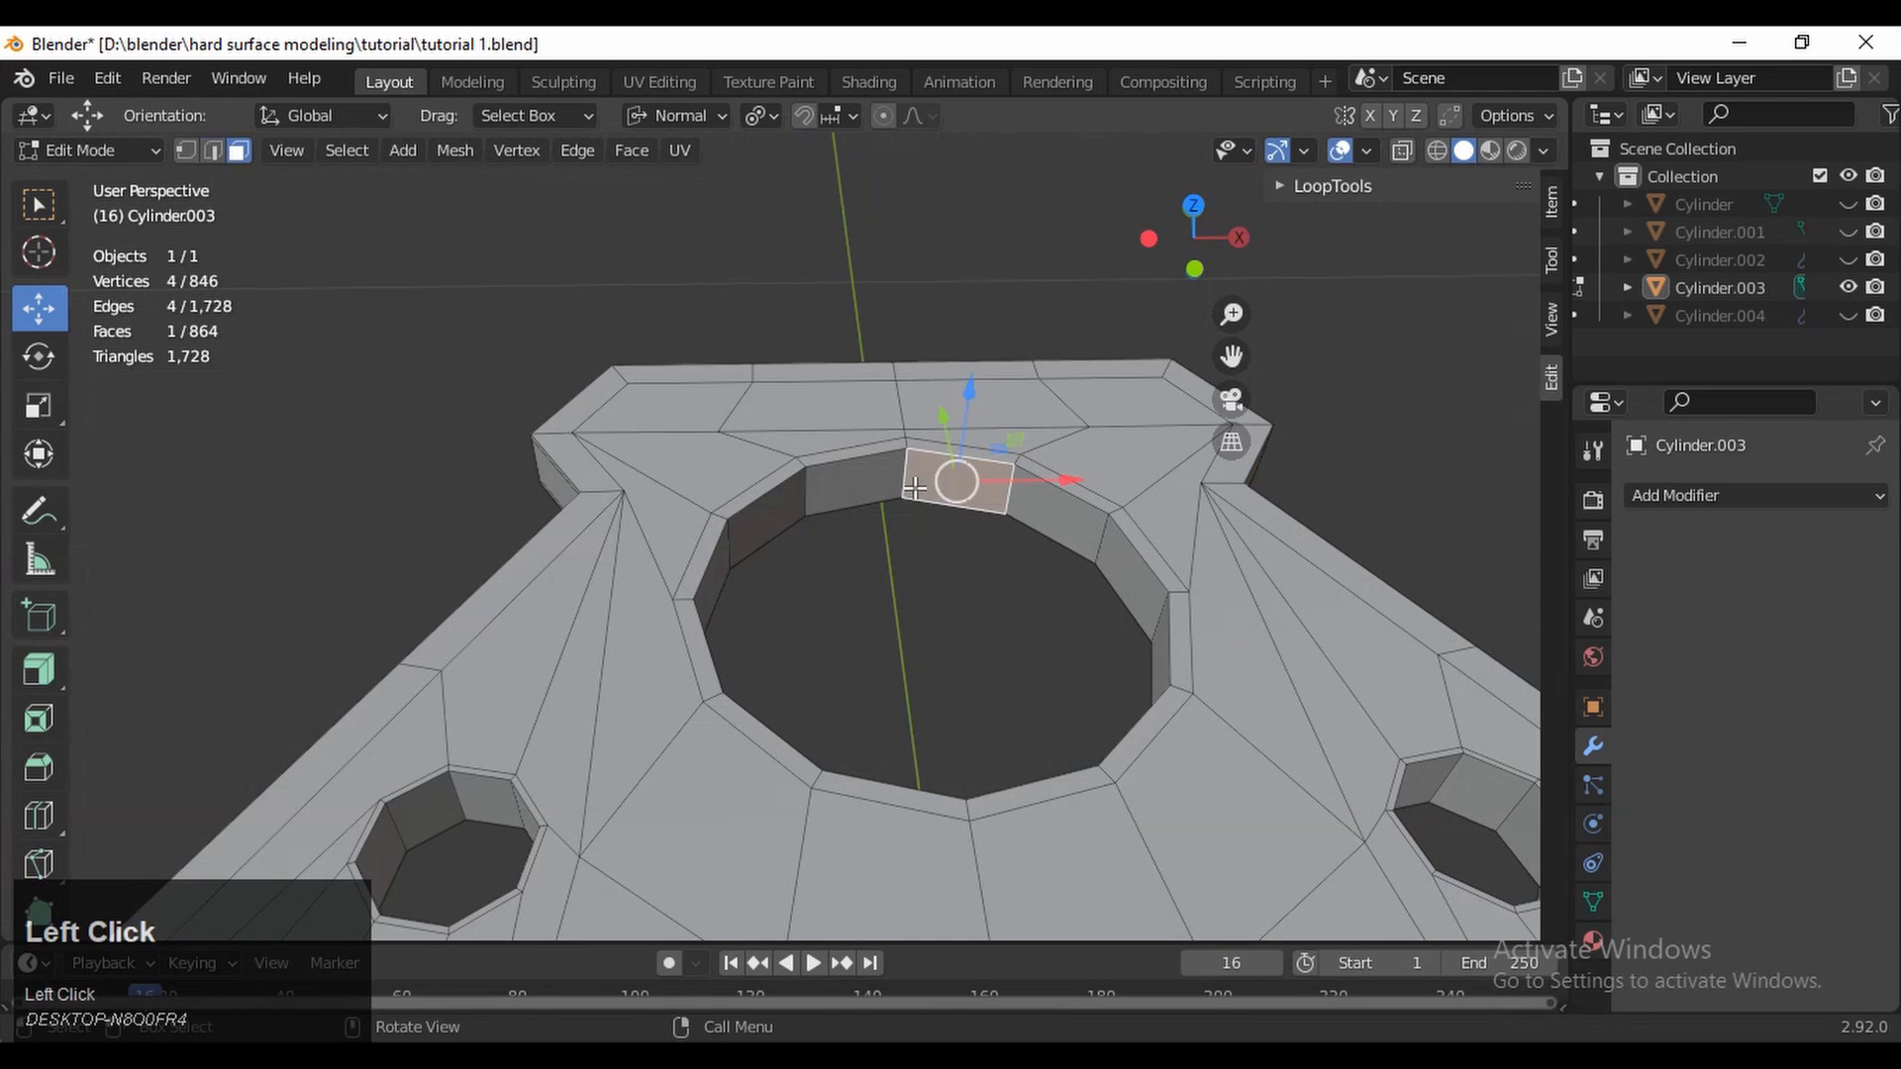
pyautogui.keyDown('alt'); pyautogui.click(822, 510); pyautogui.keyUp('alt')
pyautogui.keyDown('alt'); pyautogui.keyDown('shift'); pyautogui.click(458, 792); pyautogui.keyUp('shift'); pyautogui.keyUp('alt')
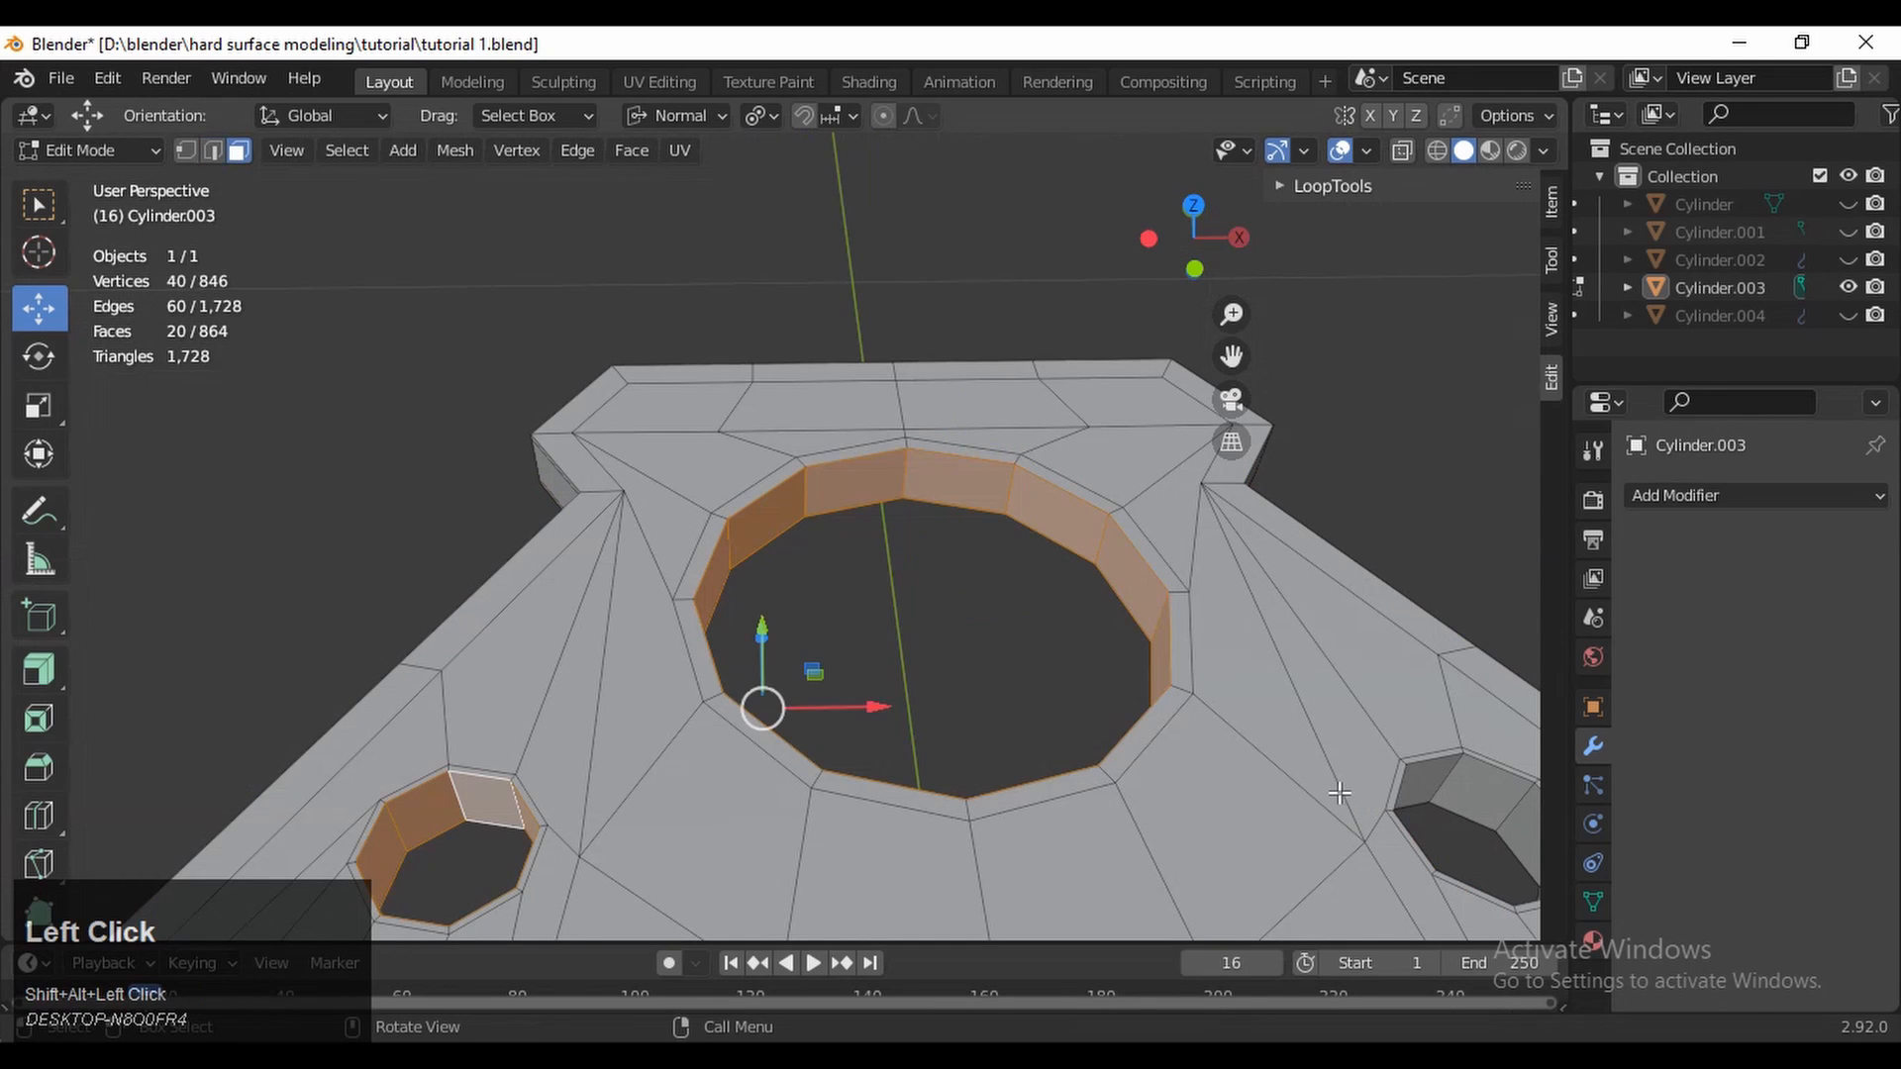
pyautogui.press('i')
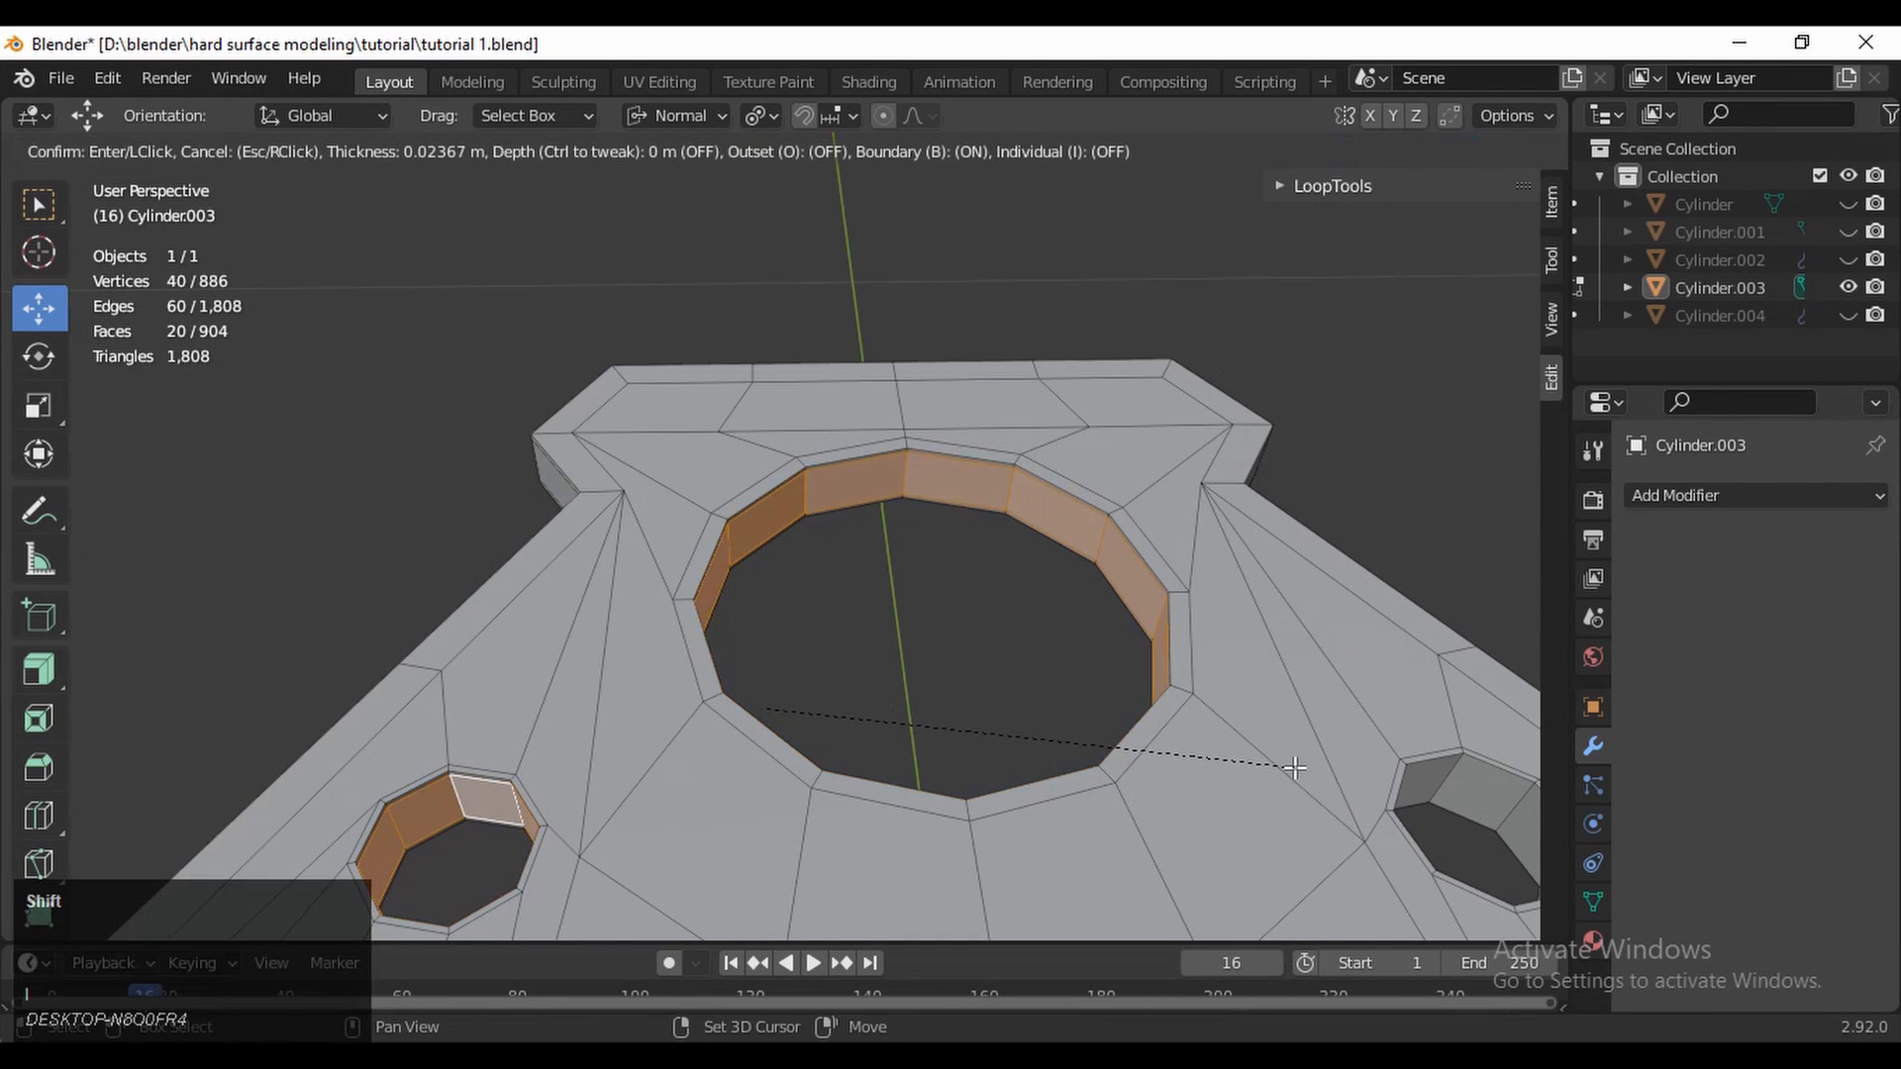
pyautogui.press('Escape')
# Add the inner walls of the other upper small hole, the central hole, the lower-left corner hole and its two small holes to the selection
pyautogui.scroll(-3, 1209, 722)
pyautogui.moveTo(1209, 721); pyautogui.dragTo(1111, 282, button='middle')
pyautogui.keyDown('alt'); pyautogui.keyDown('shift'); pyautogui.click(1084, 606); pyautogui.keyUp('shift'); pyautogui.keyUp('alt')
pyautogui.keyDown('alt'); pyautogui.keyDown('shift'); pyautogui.click(902, 478); pyautogui.keyUp('shift'); pyautogui.keyUp('alt')
pyautogui.keyDown('ctrl'); pyautogui.moveTo(902, 479); pyautogui.dragTo(1094, 475, button='middle'); pyautogui.keyUp('ctrl')
pyautogui.keyDown('ctrl'); pyautogui.moveTo(870, 581); pyautogui.dragTo(857, 428, button='middle'); pyautogui.keyUp('ctrl')
pyautogui.keyDown('alt'); pyautogui.keyDown('shift'); pyautogui.click(837, 412); pyautogui.keyUp('shift'); pyautogui.keyUp('alt')
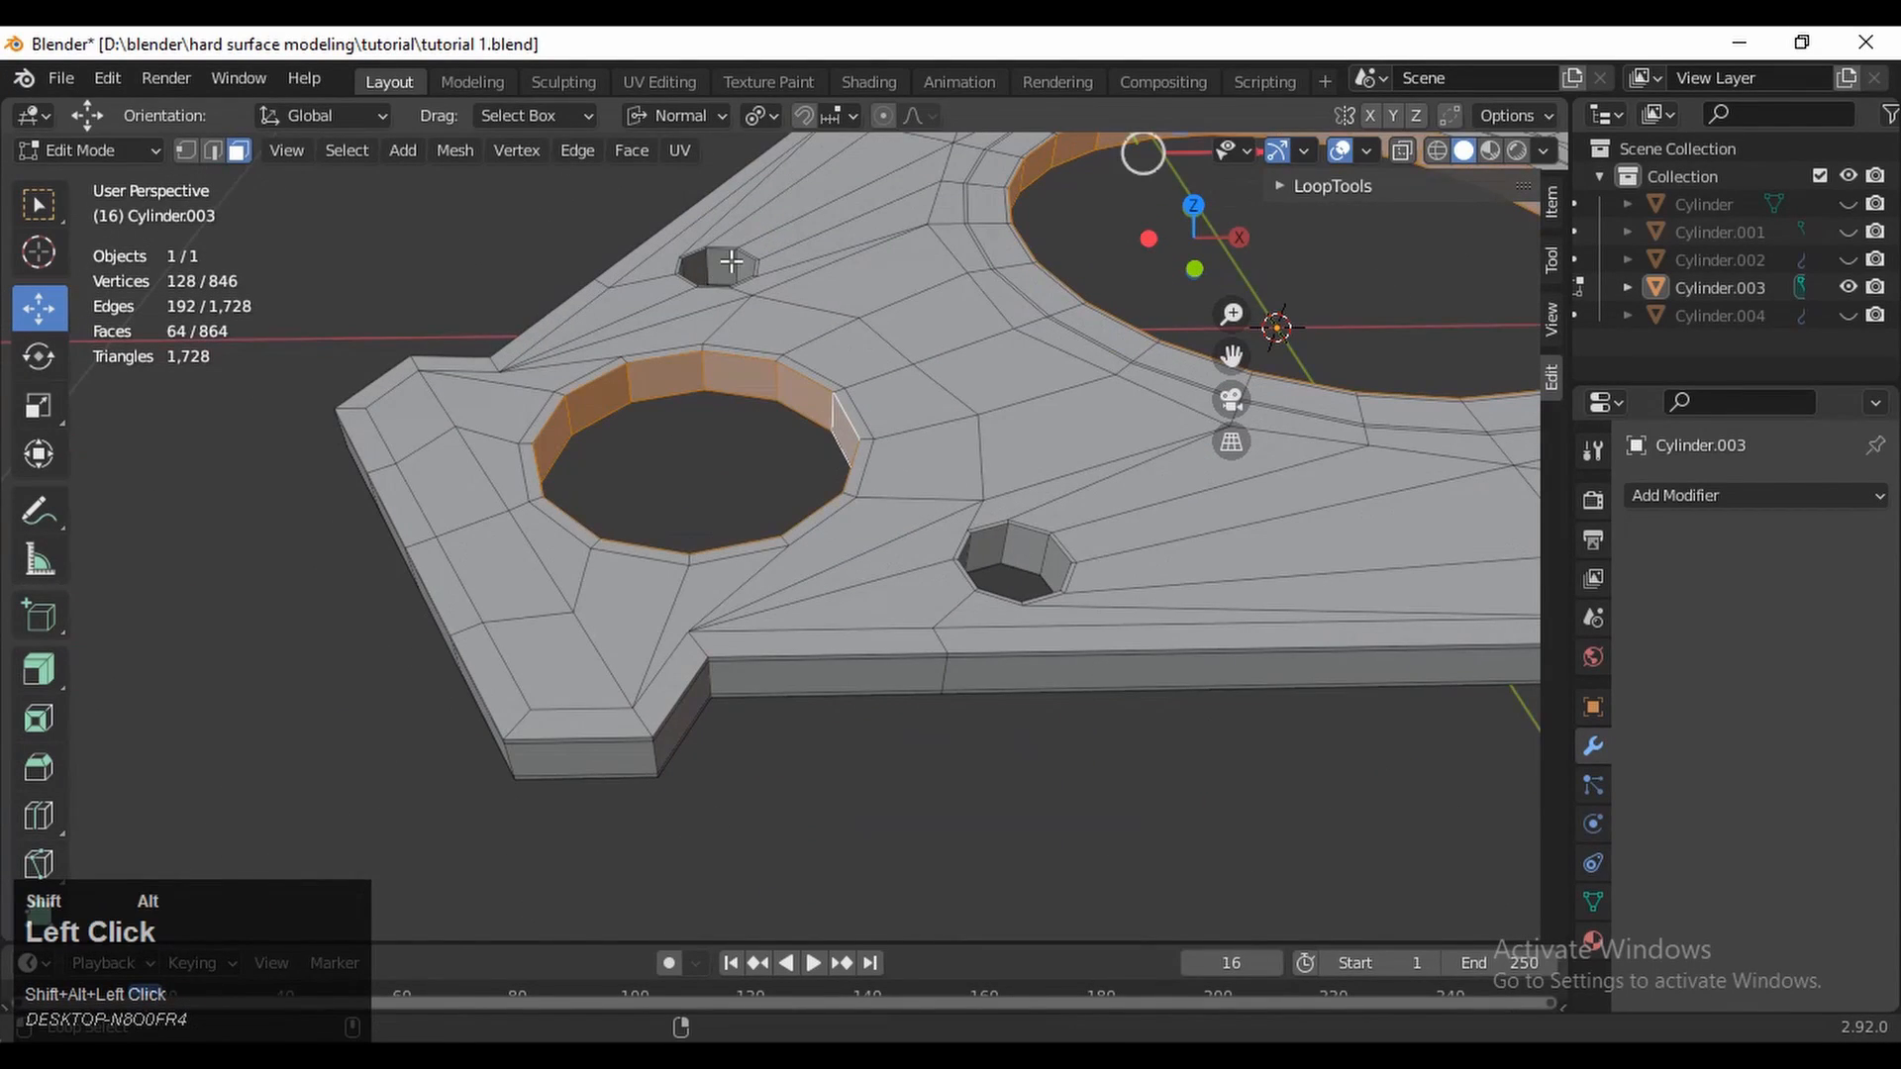
pyautogui.keyDown('alt'); pyautogui.keyDown('shift'); pyautogui.click(1010, 544); pyautogui.keyUp('shift'); pyautogui.keyUp('alt')
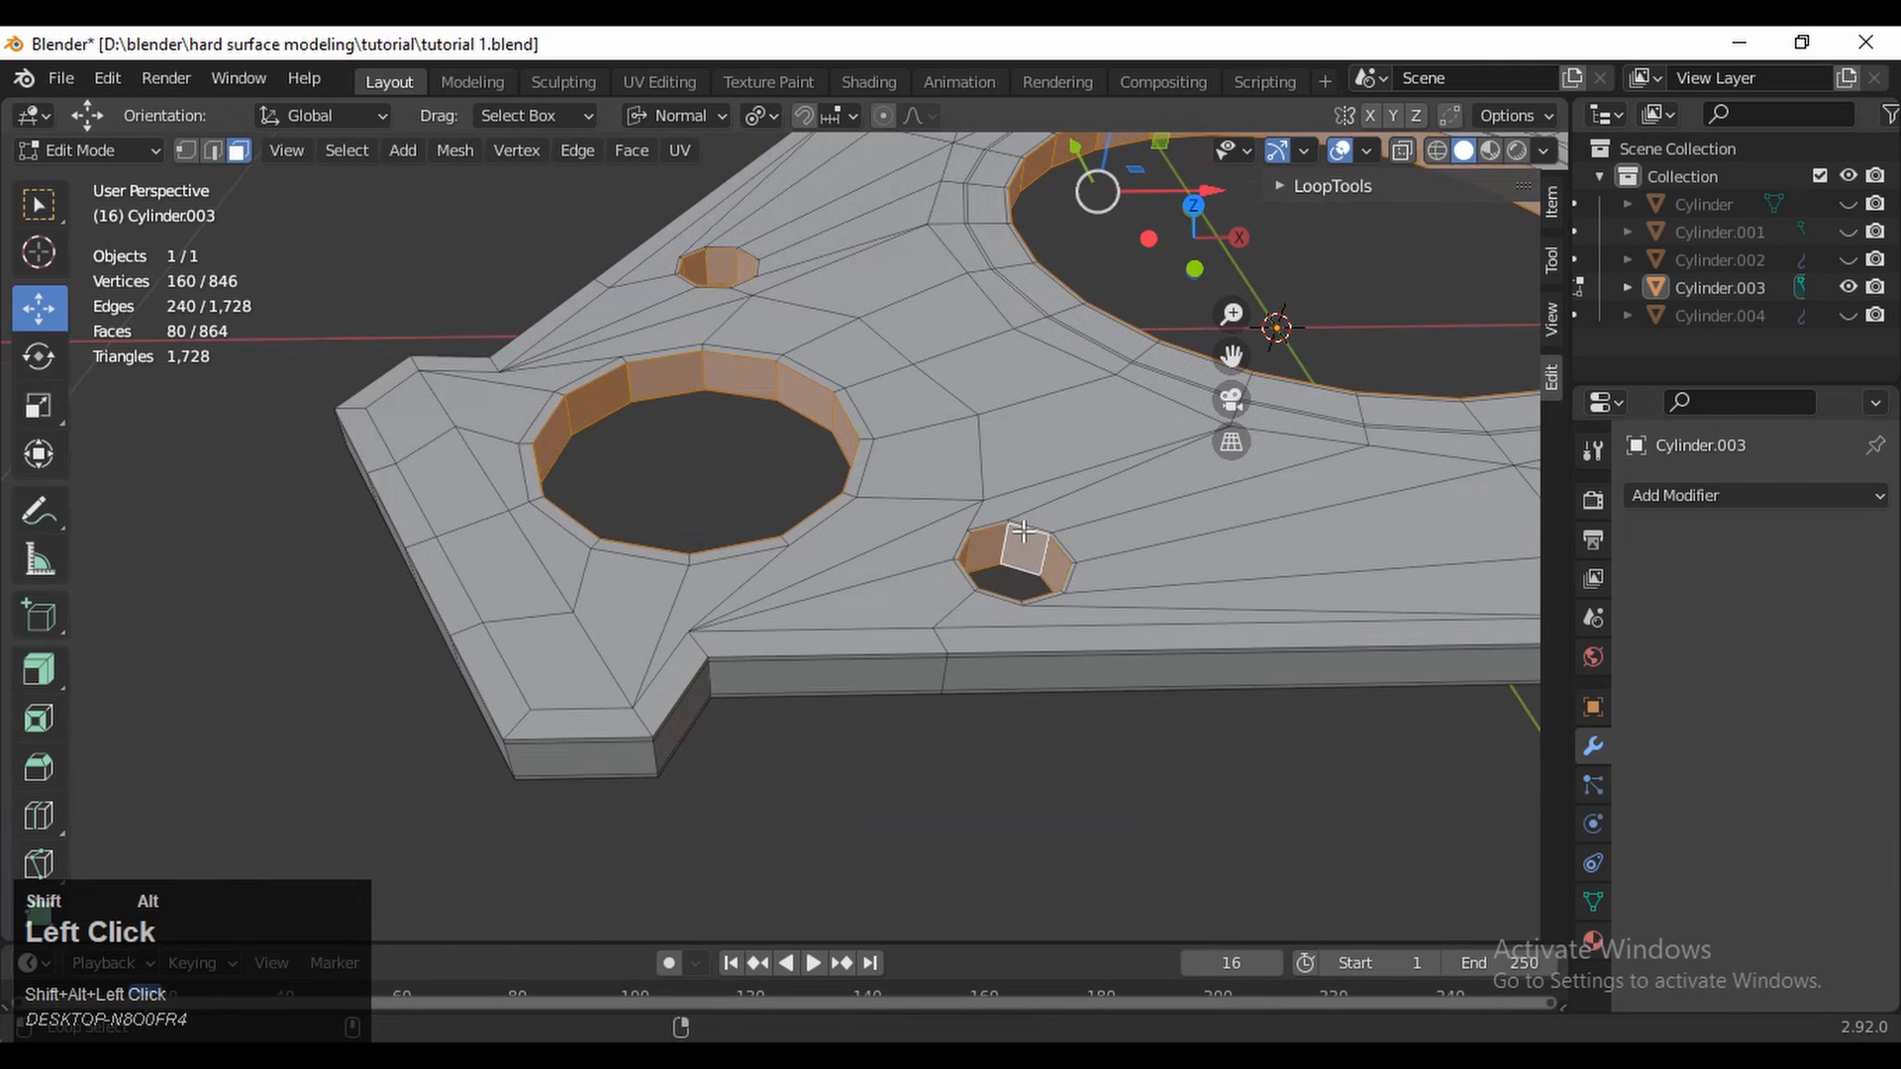
# Add the inner walls of the lower-right corner hole and its two neighbouring small holes to the selection
pyautogui.moveTo(1010, 544); pyautogui.dragTo(745, 506, button='middle')
pyautogui.keyDown('alt'); pyautogui.keyDown('shift'); pyautogui.click(947, 486); pyautogui.keyUp('shift'); pyautogui.keyUp('alt')
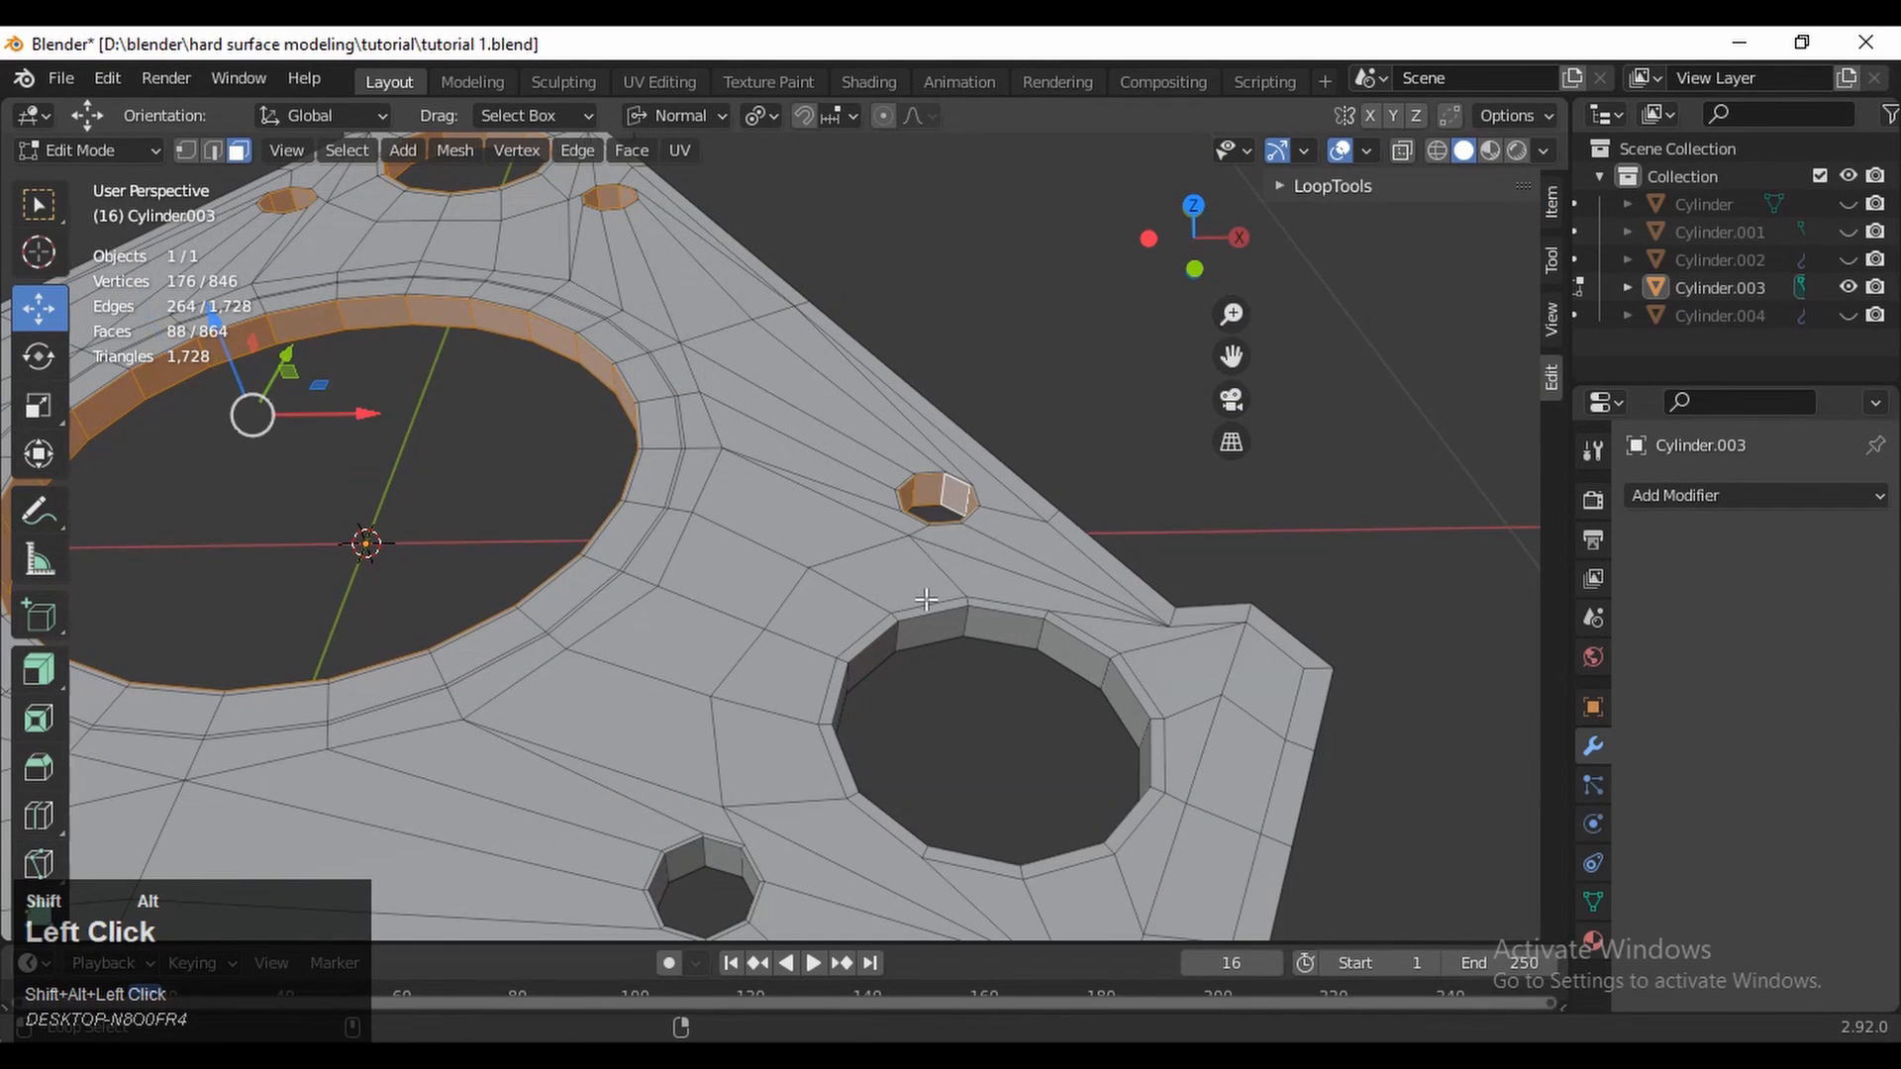
pyautogui.keyDown('alt'); pyautogui.keyDown('shift'); pyautogui.click(960, 622); pyautogui.keyUp('shift'); pyautogui.keyUp('alt')
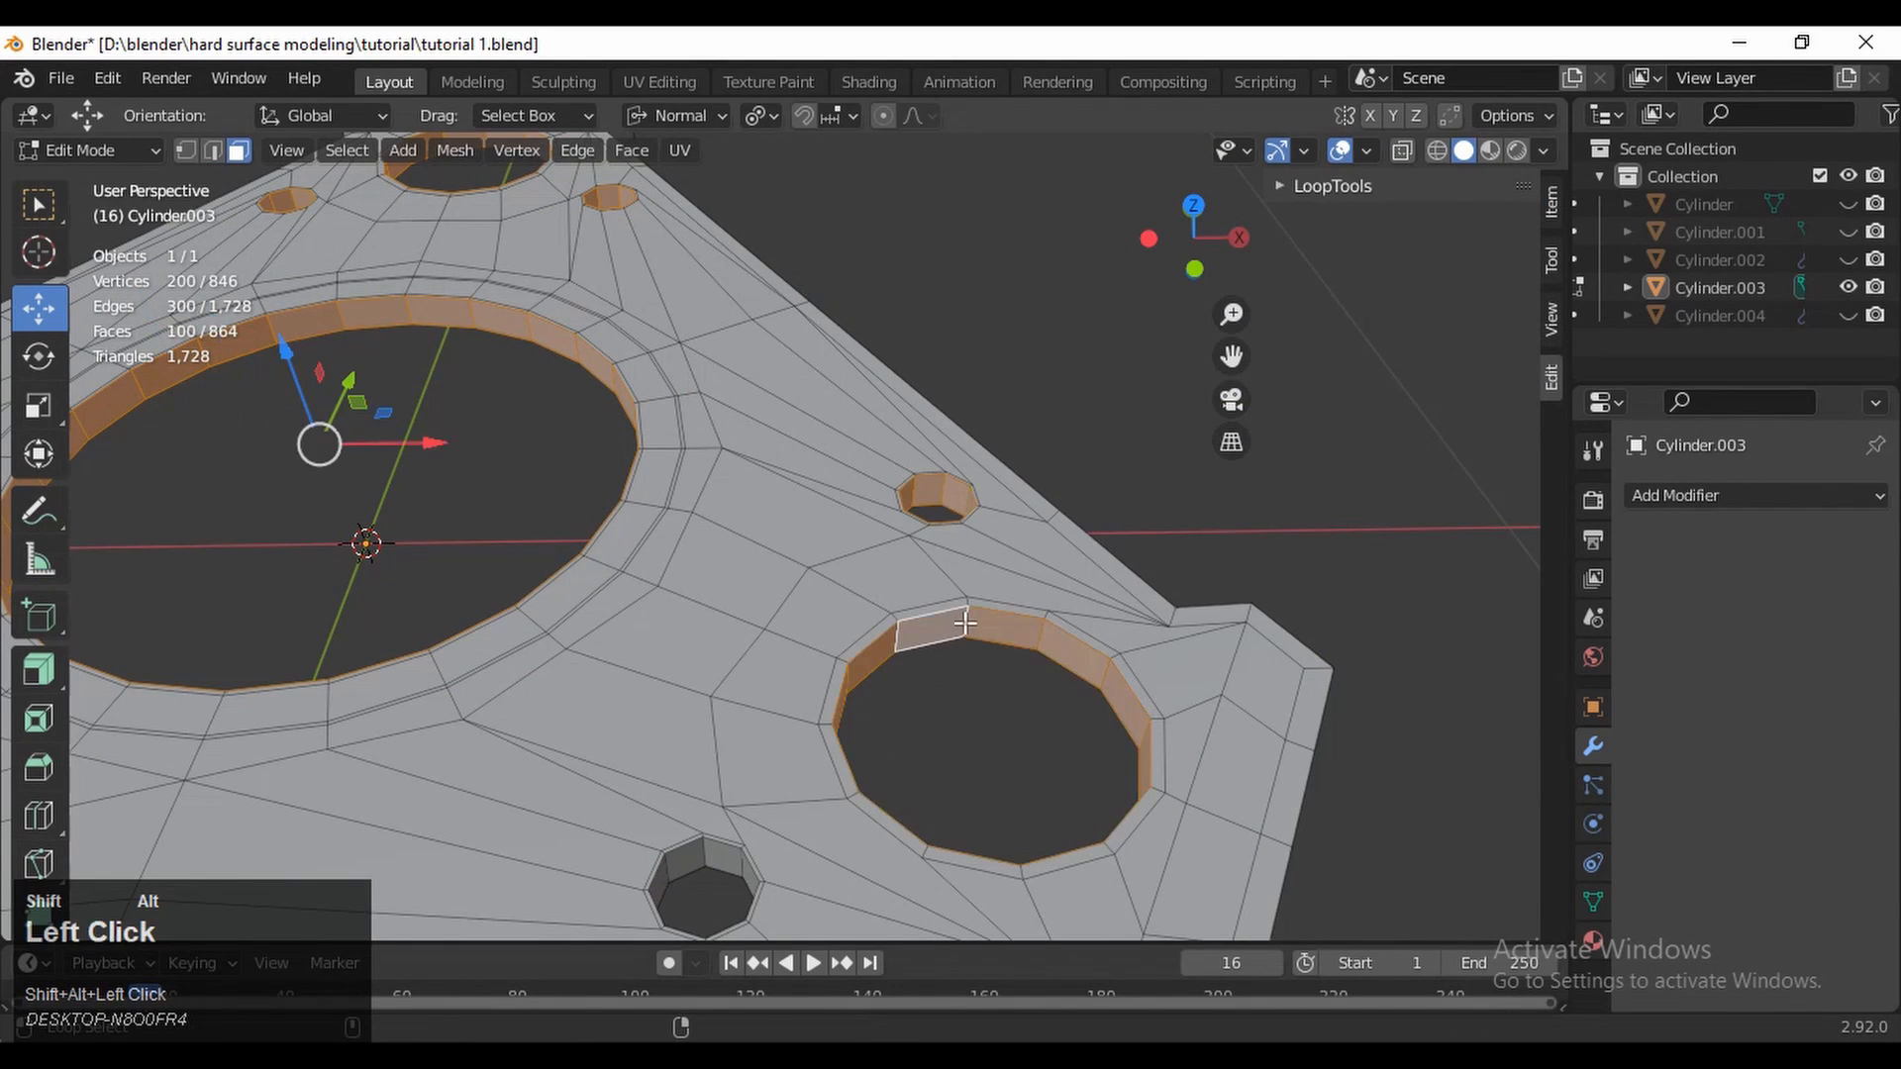
pyautogui.keyDown('alt'); pyautogui.keyDown('shift'); pyautogui.click(701, 855); pyautogui.keyUp('shift'); pyautogui.keyUp('alt')
# Inset the selected inner walls of all holes with a thickness of 0.024 m to create supporting loops
pyautogui.press('i')
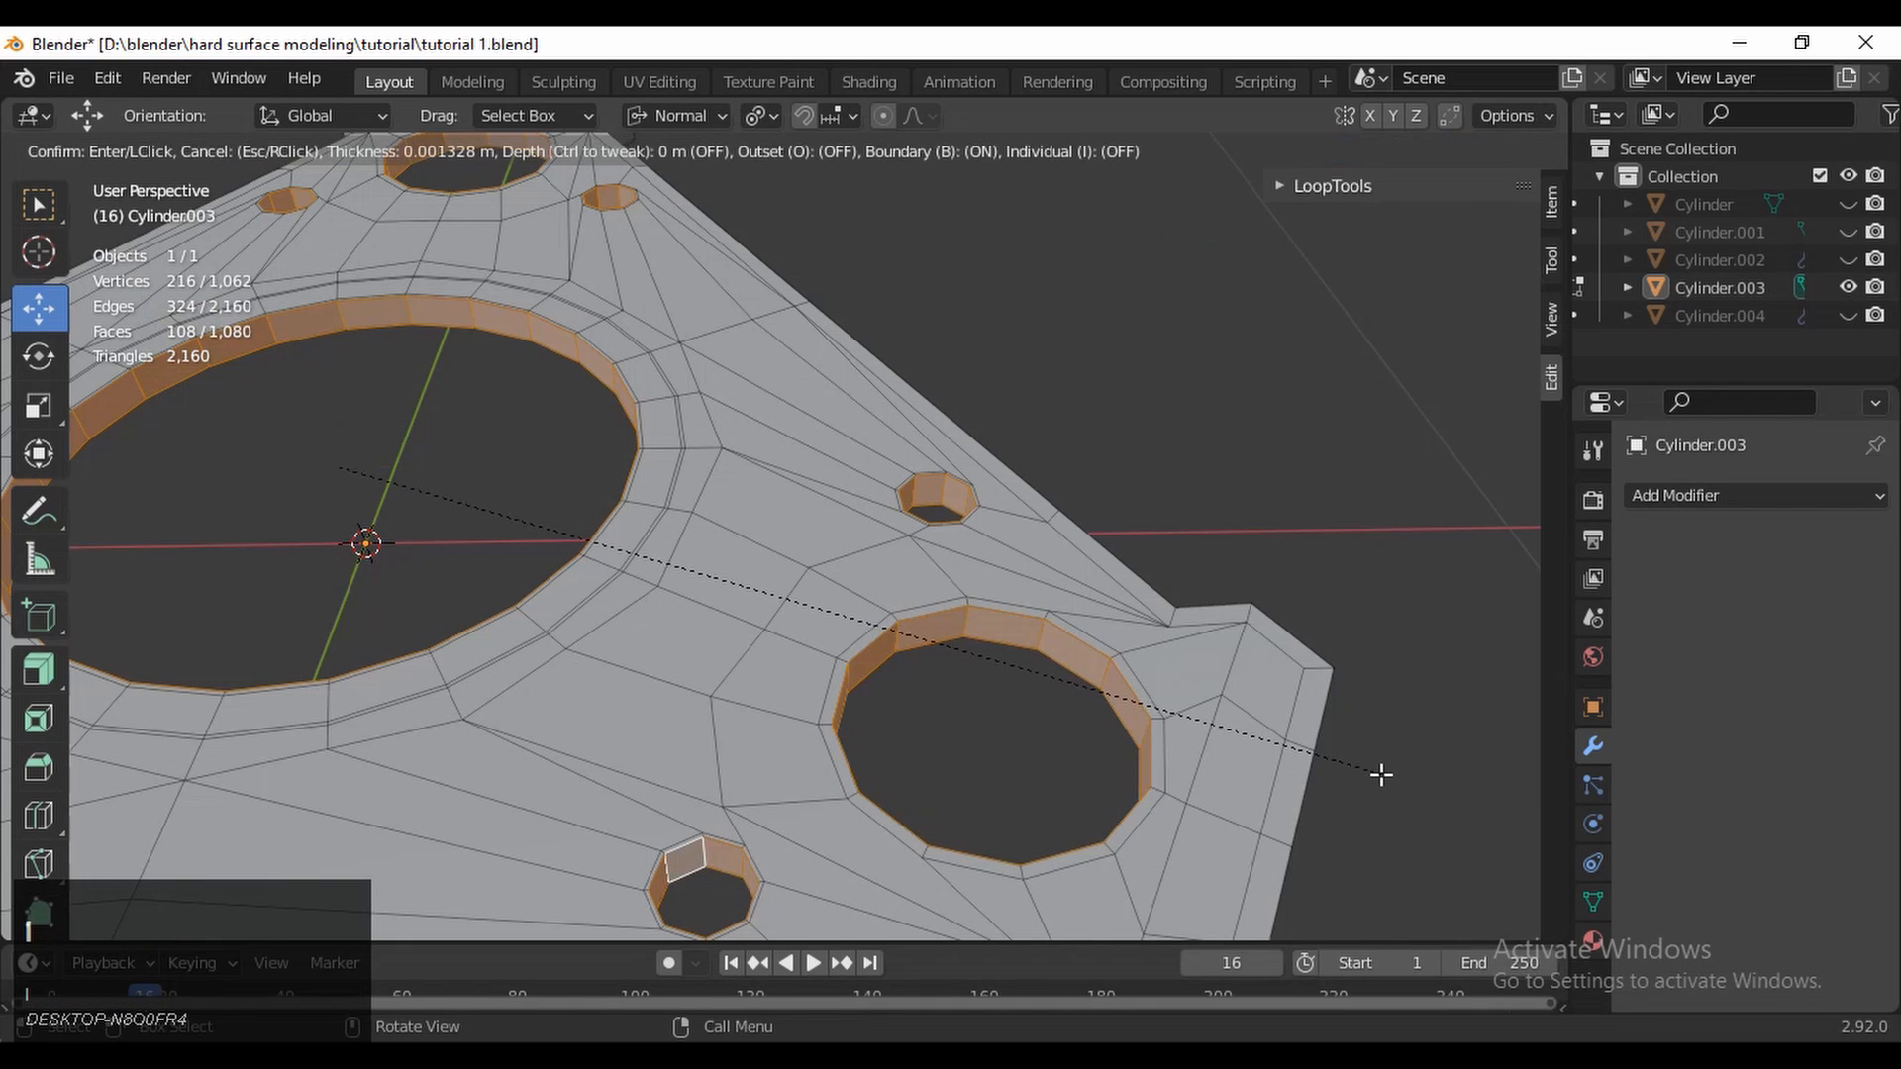
pyautogui.click(1353, 754)
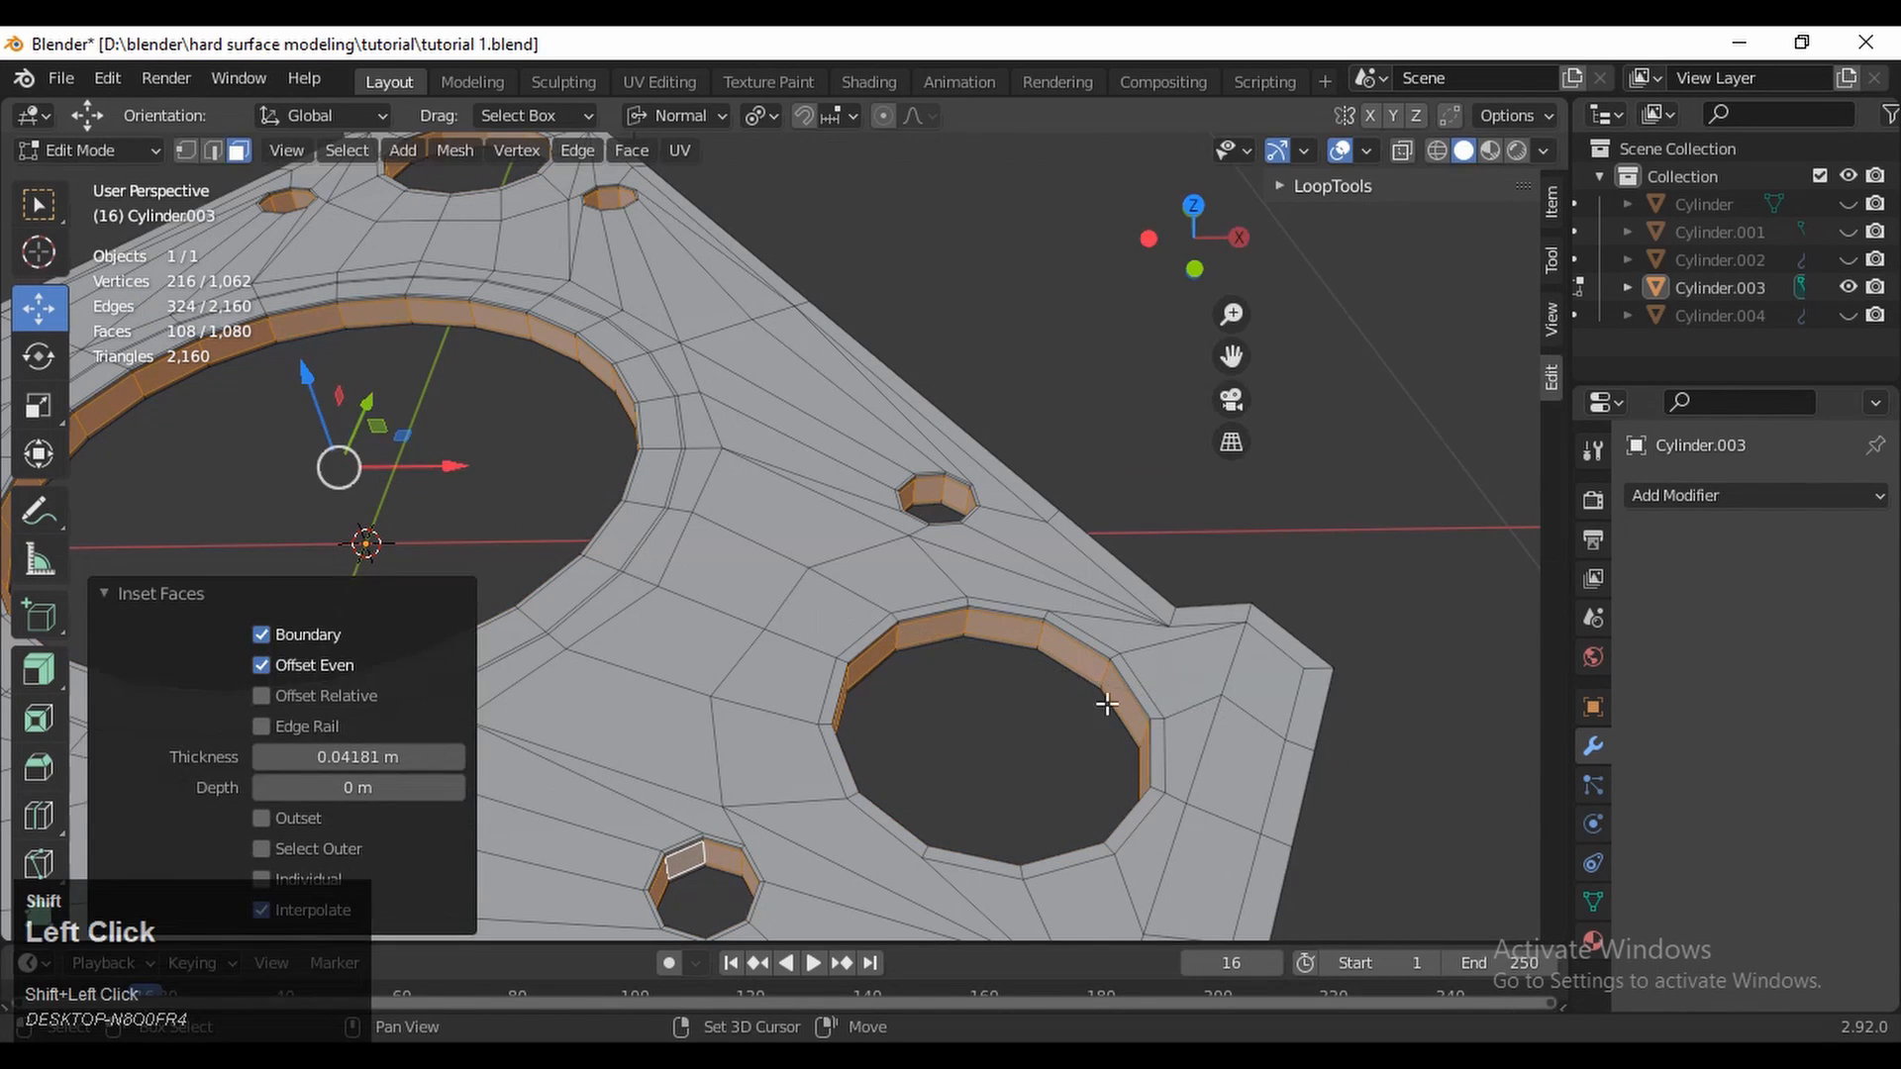
pyautogui.keyDown('ctrl'); pyautogui.moveTo(1108, 704); pyautogui.dragTo(487, 710, button='middle'); pyautogui.keyUp('ctrl')
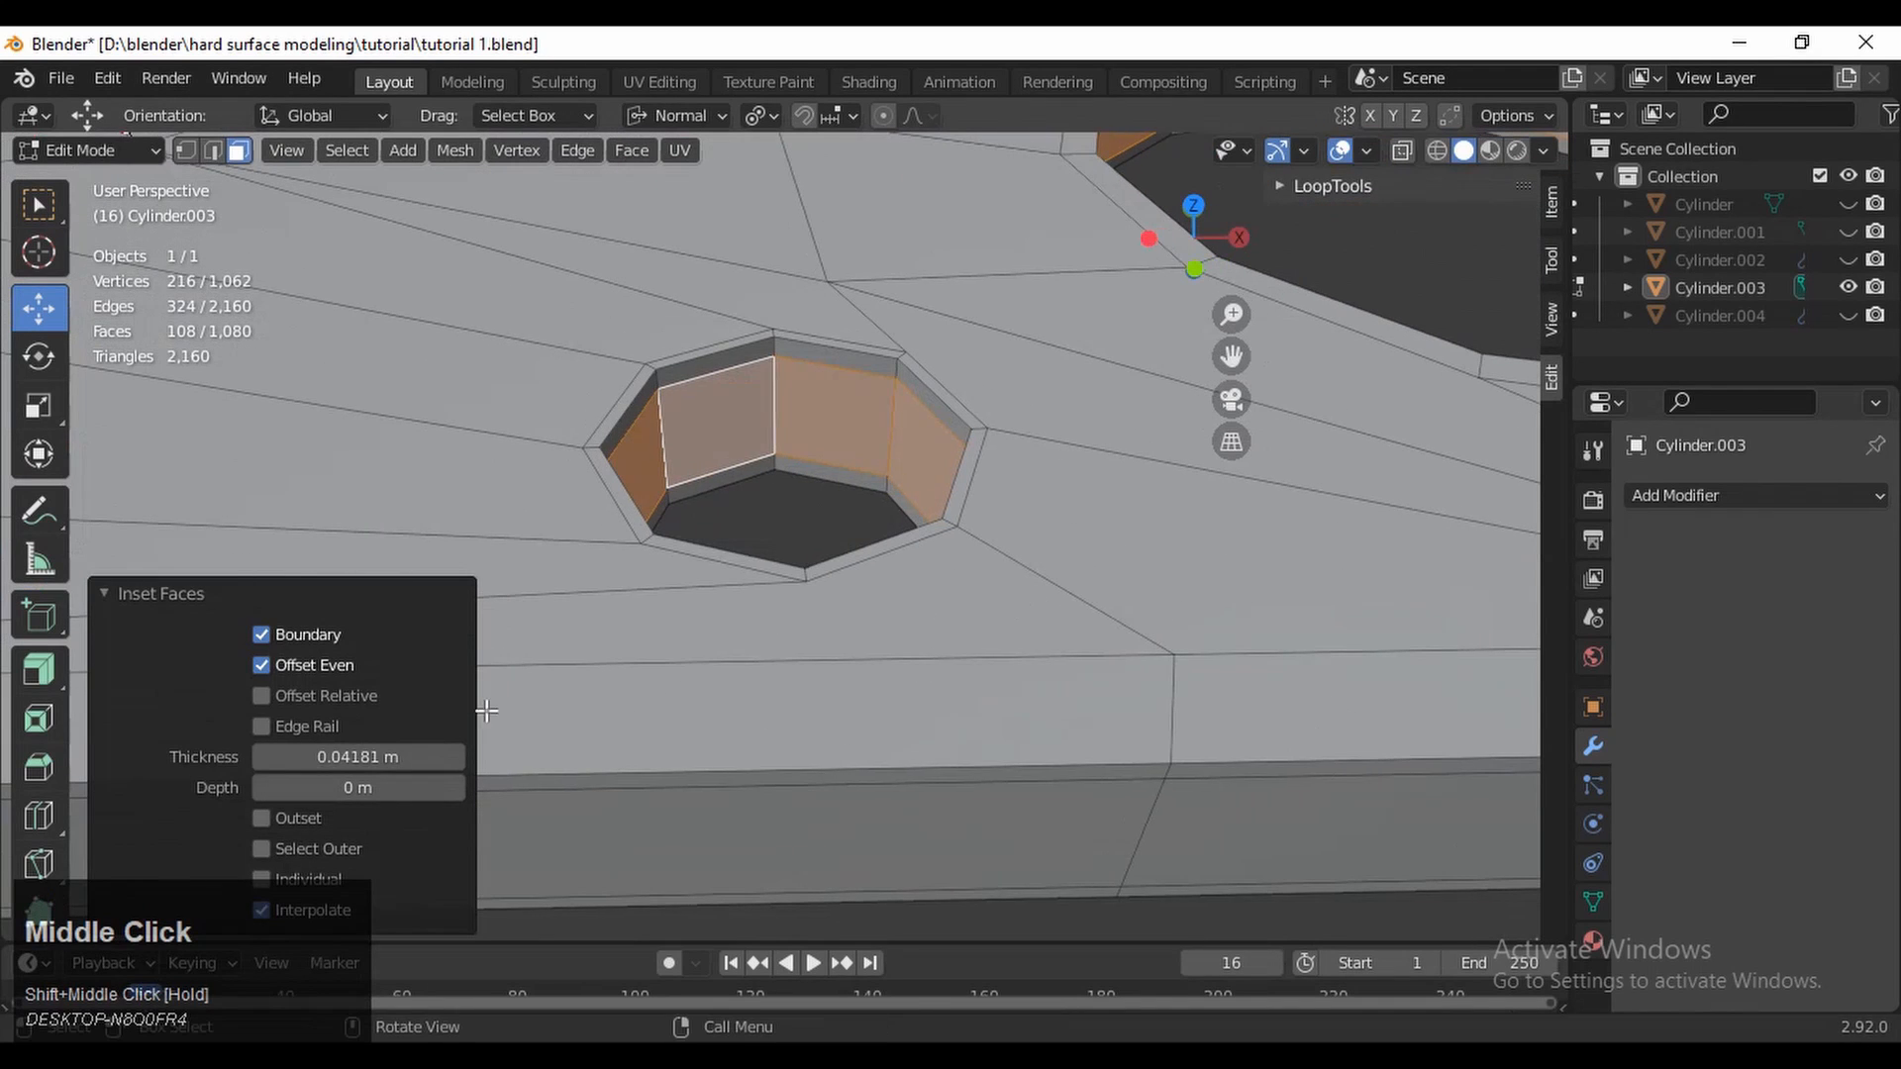
pyautogui.click(371, 763)
pyautogui.click(329, 763)
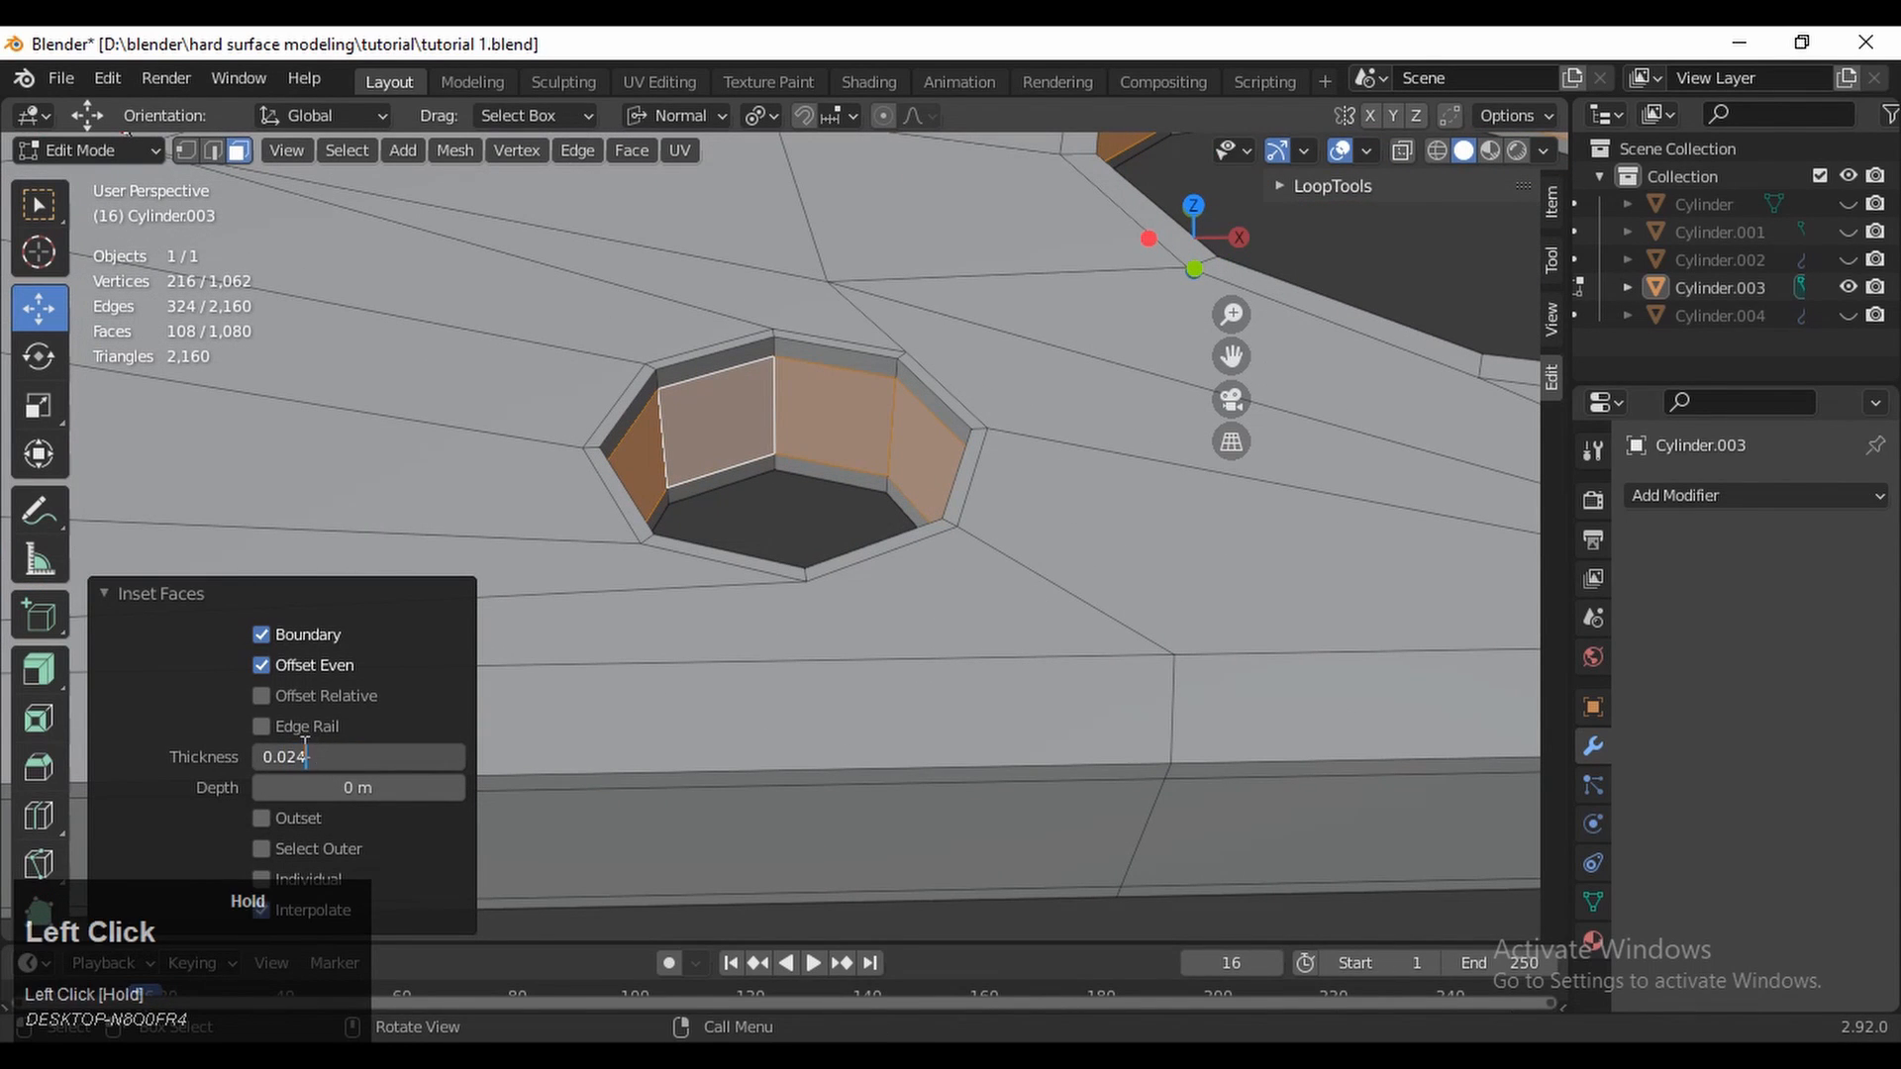
pyautogui.click(245, 730)
# Return to Object Mode and add a Subdivision Surface modifier to the plate
pyautogui.keyDown('ctrl'); pyautogui.moveTo(838, 287); pyautogui.dragTo(848, 605, button='middle'); pyautogui.keyUp('ctrl')
pyautogui.moveTo(848, 606); pyautogui.dragTo(881, 396, button='middle')
pyautogui.keyDown('shift'); pyautogui.moveTo(485, 431); pyautogui.dragTo(1128, 851, button='middle'); pyautogui.keyUp('shift')
pyautogui.moveTo(1050, 535); pyautogui.dragTo(1028, 599, button='middle')
pyautogui.press('Tab')
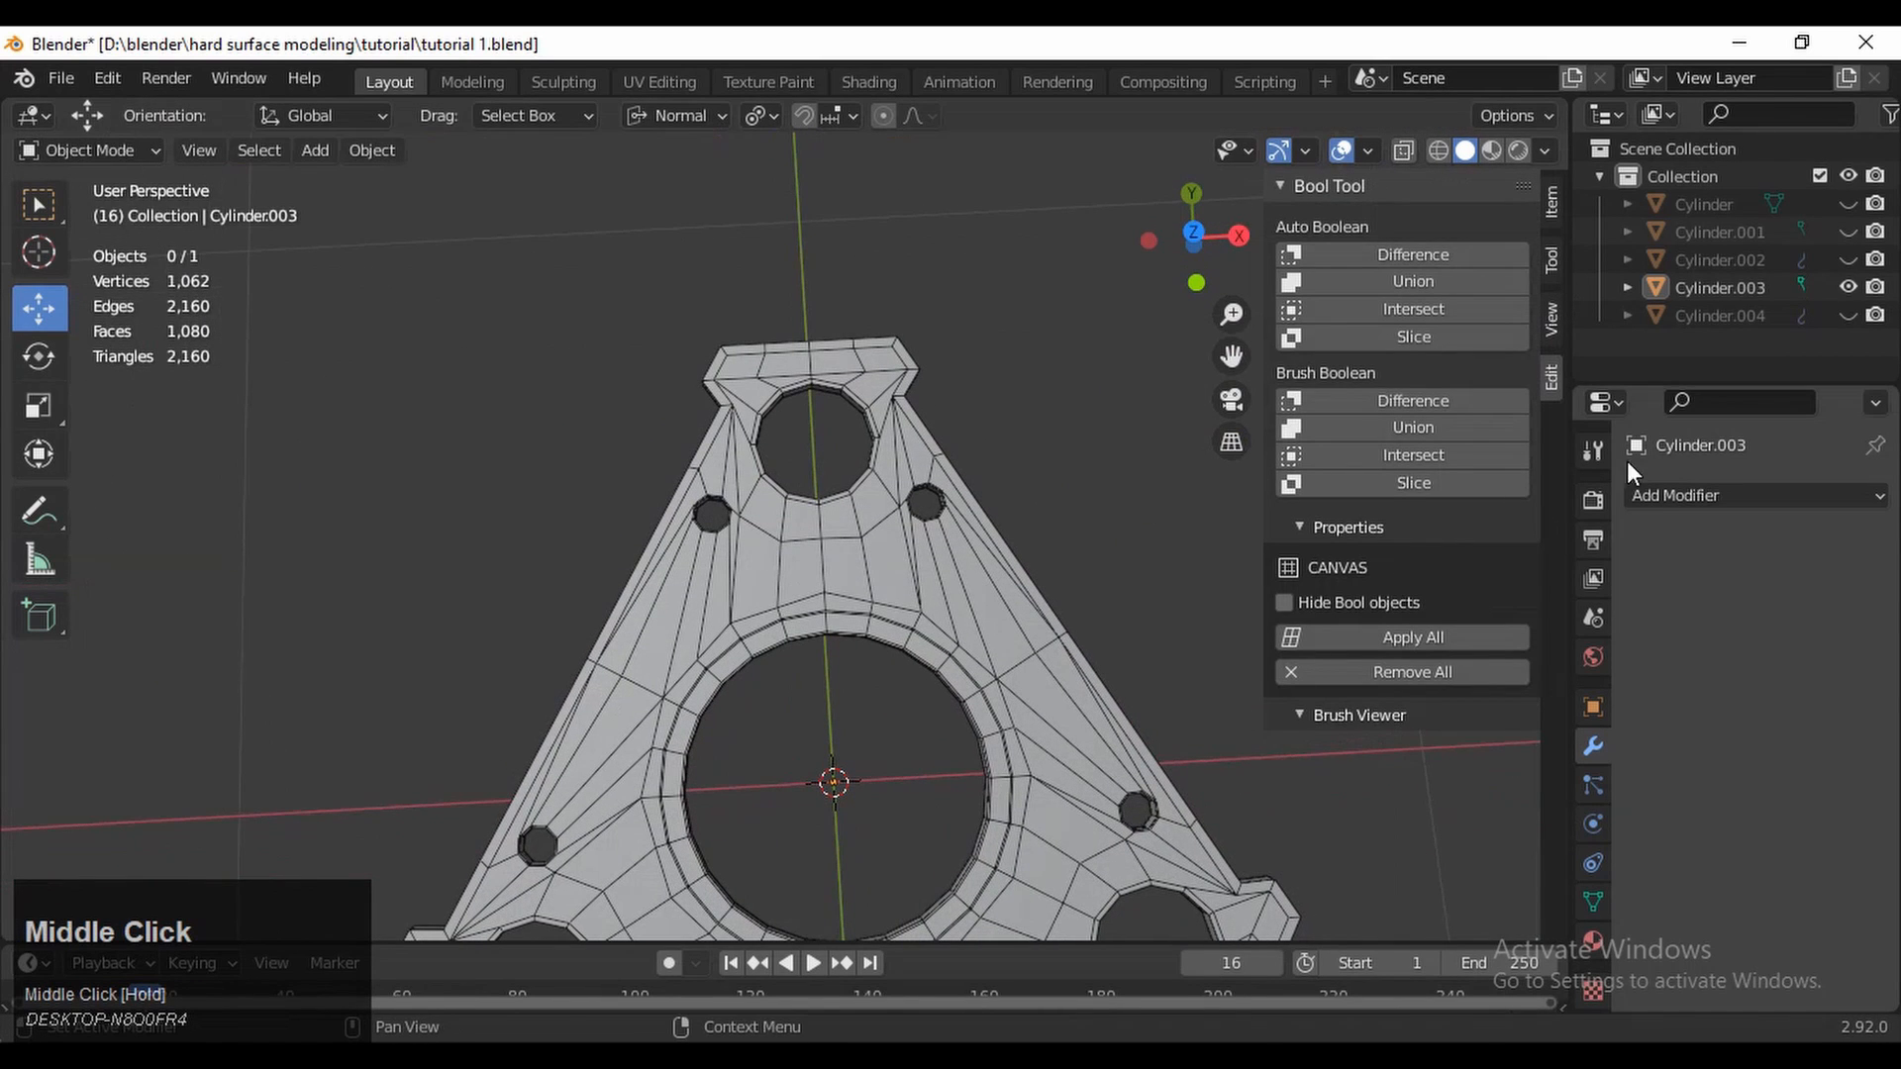
pyautogui.click(1667, 497)
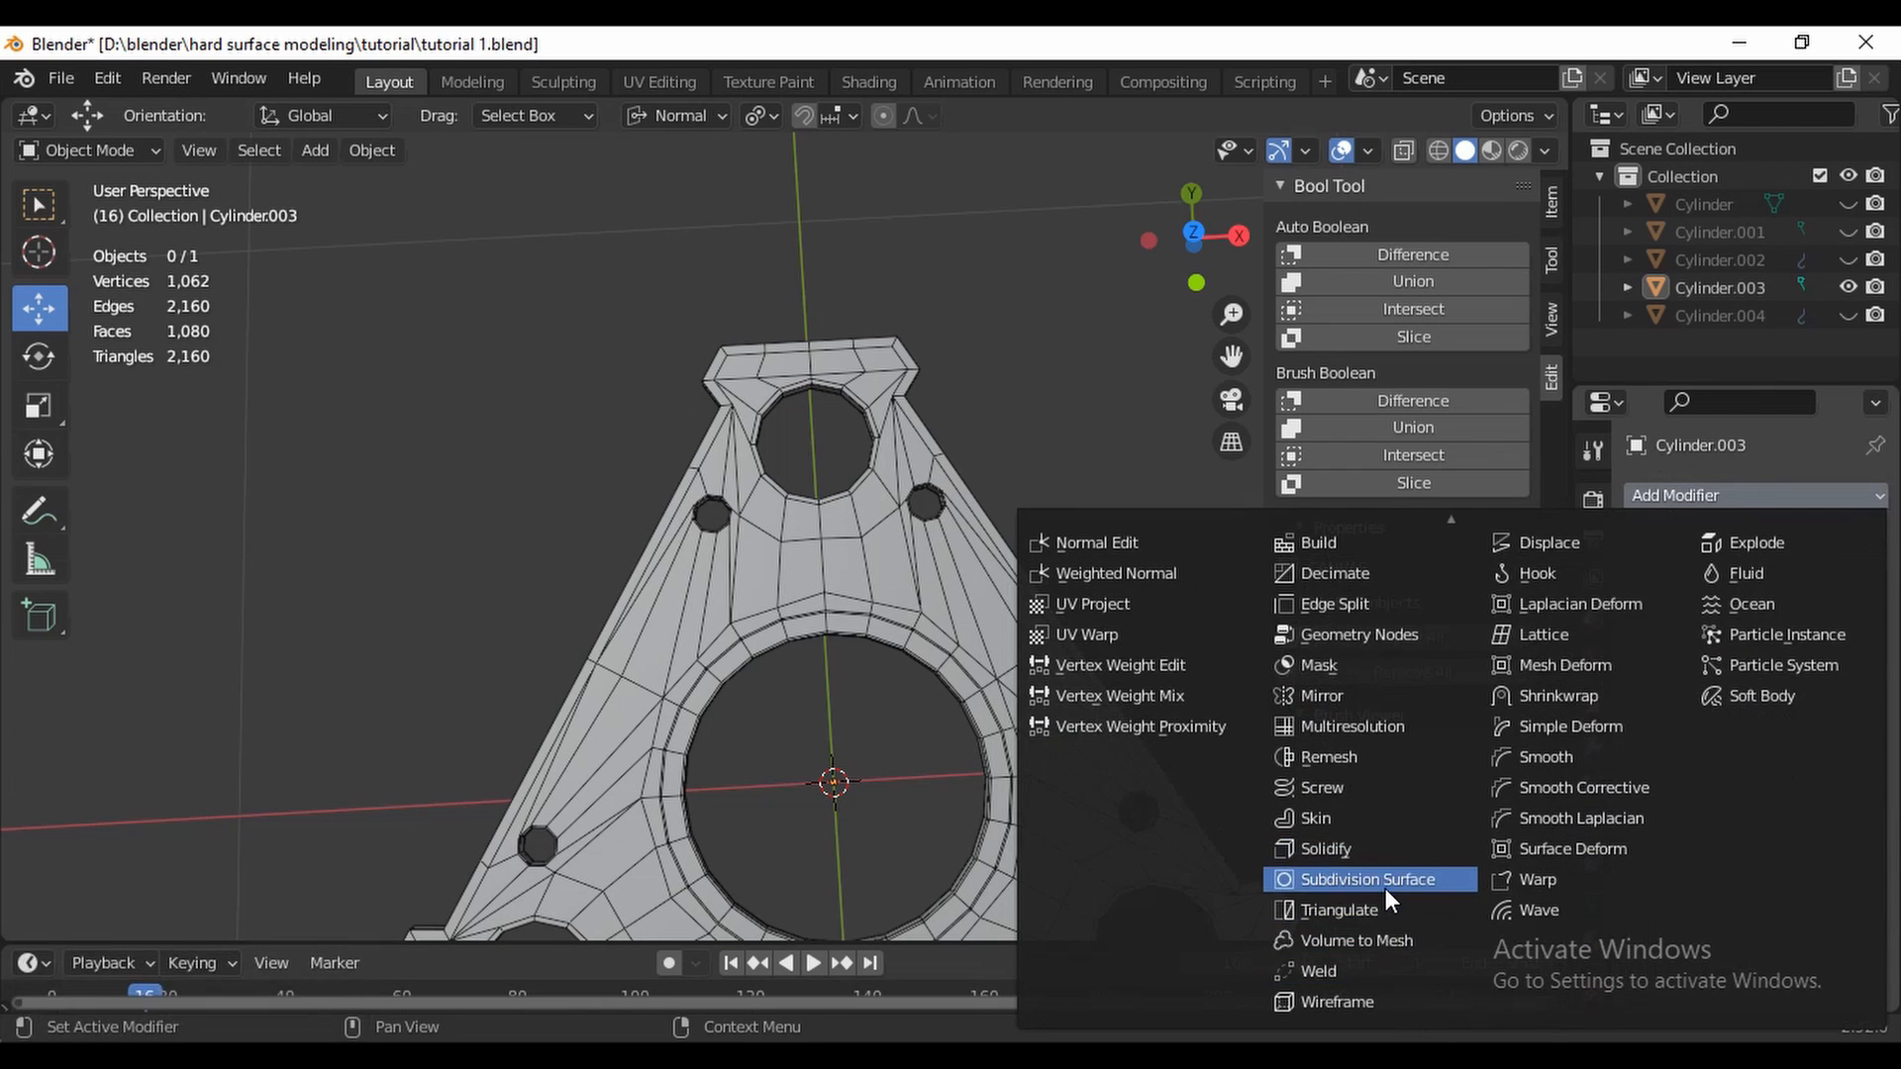
pyautogui.click(1386, 888)
# Hide the viewport overlays and set the subdivision's viewport level to 2
pyautogui.click(1077, 631)
pyautogui.moveTo(1077, 632); pyautogui.dragTo(1700, 611, button='middle')
pyautogui.click(1341, 150)
pyautogui.rightClick(906, 430)
pyautogui.click(907, 430)
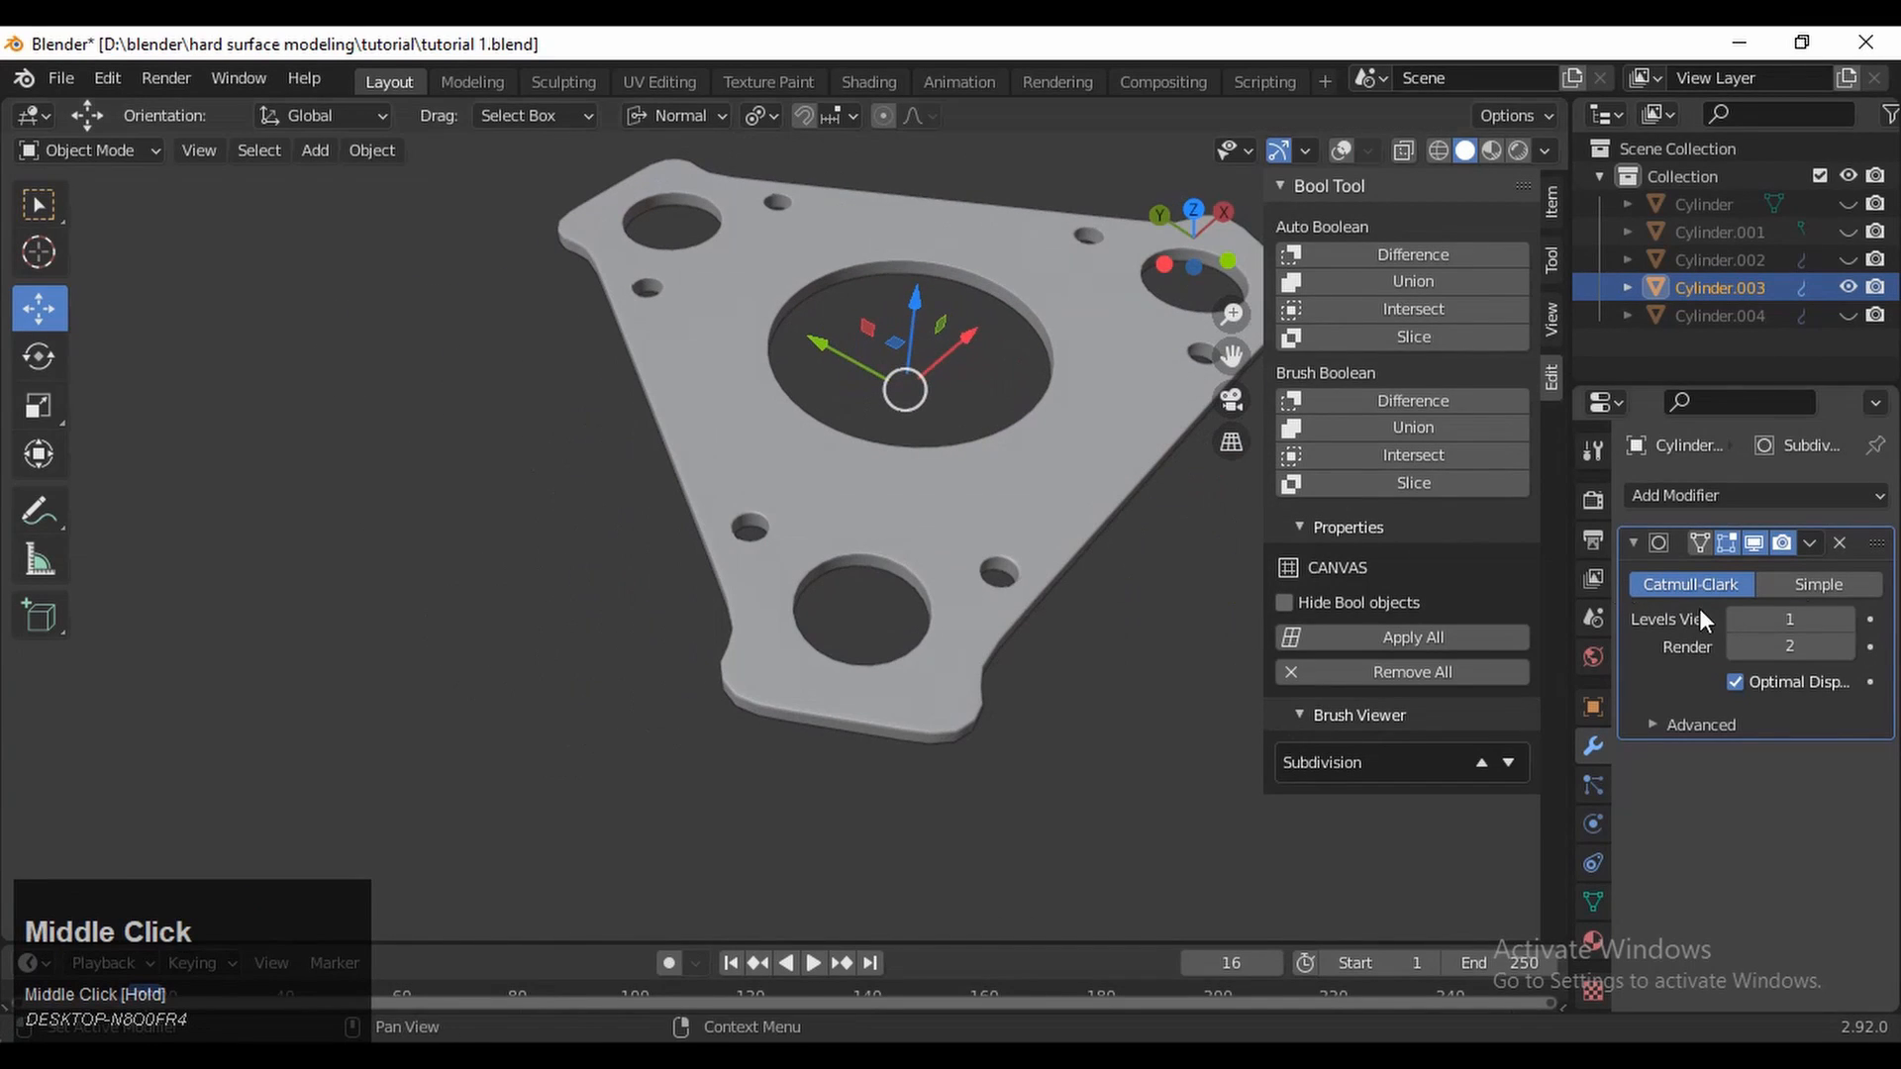
pyautogui.click(1846, 618)
pyautogui.moveTo(1043, 656); pyautogui.dragTo(1052, 456, button='middle')
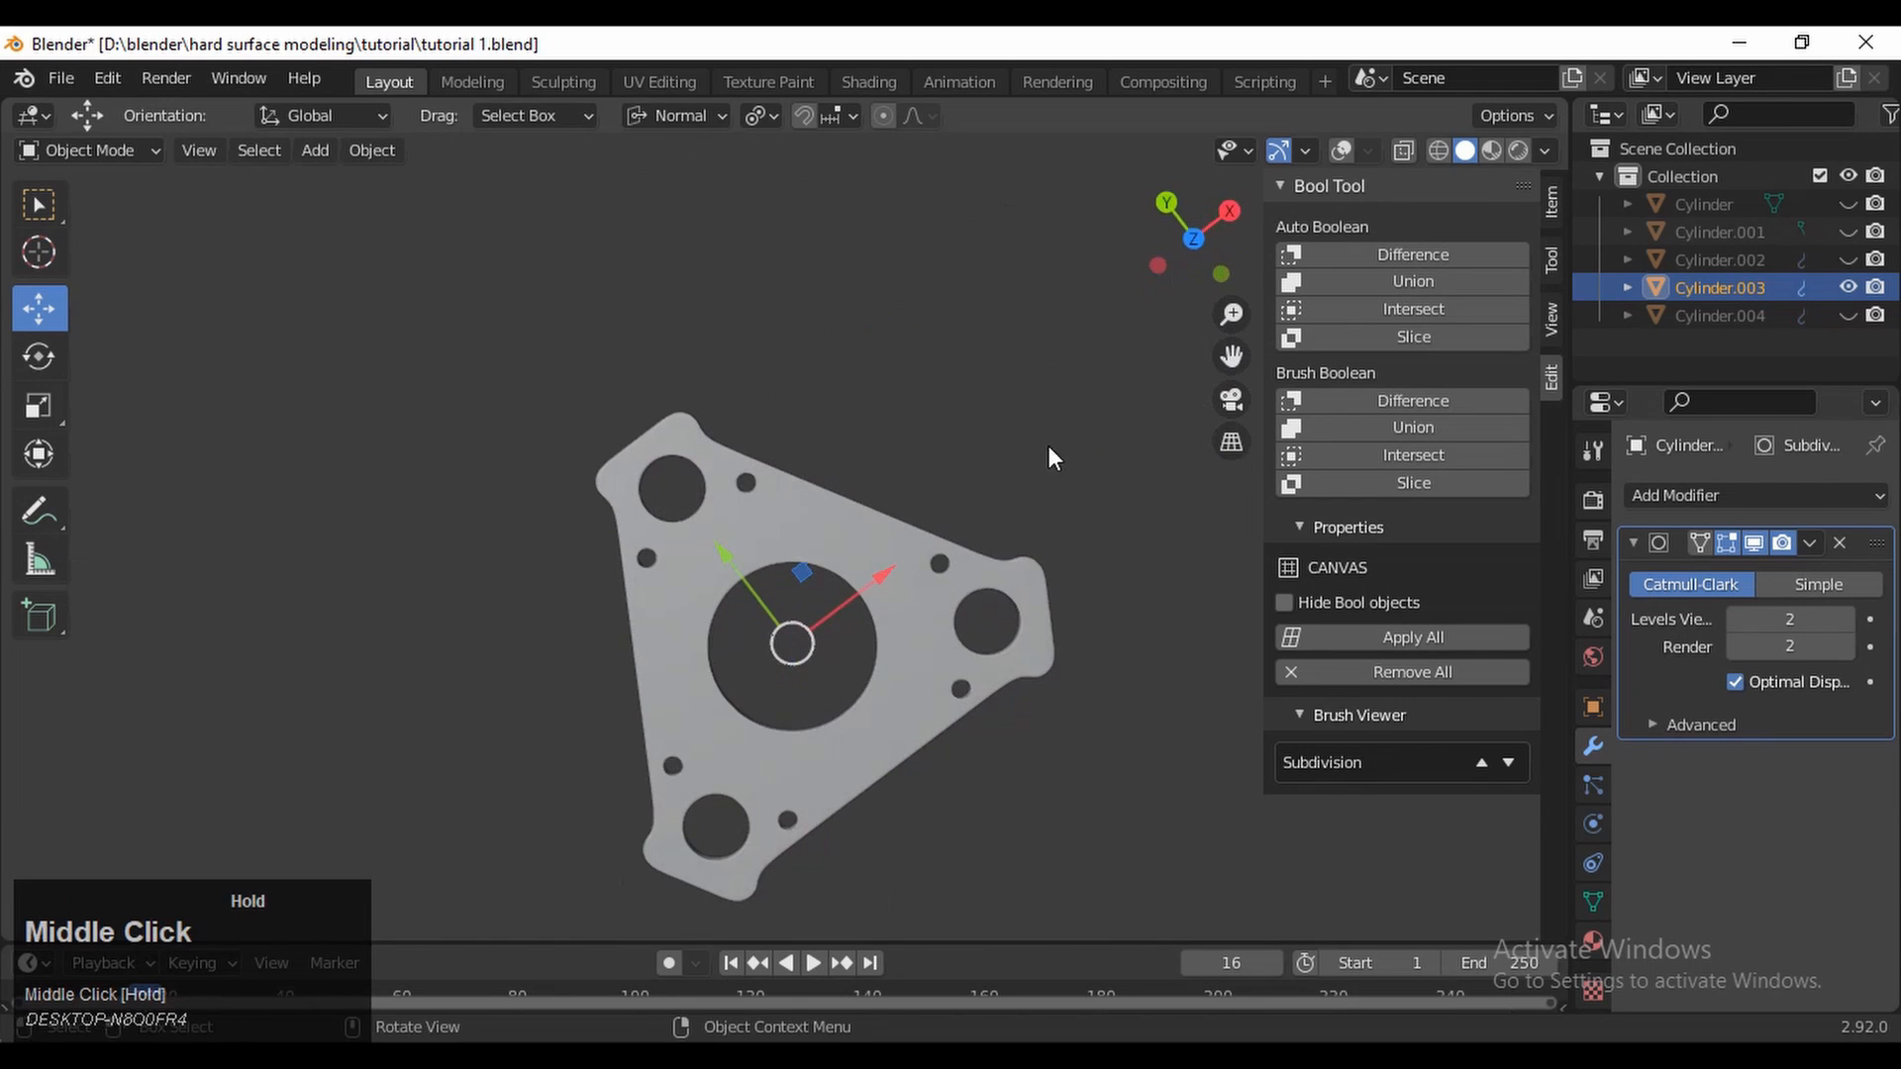
# Show the overlays again and examine the subdivided plate's topology around the holes and corners
pyautogui.click(1194, 238)
pyautogui.keyDown('ctrl'); pyautogui.moveTo(1003, 594); pyautogui.dragTo(717, 534, button='middle'); pyautogui.keyUp('ctrl')
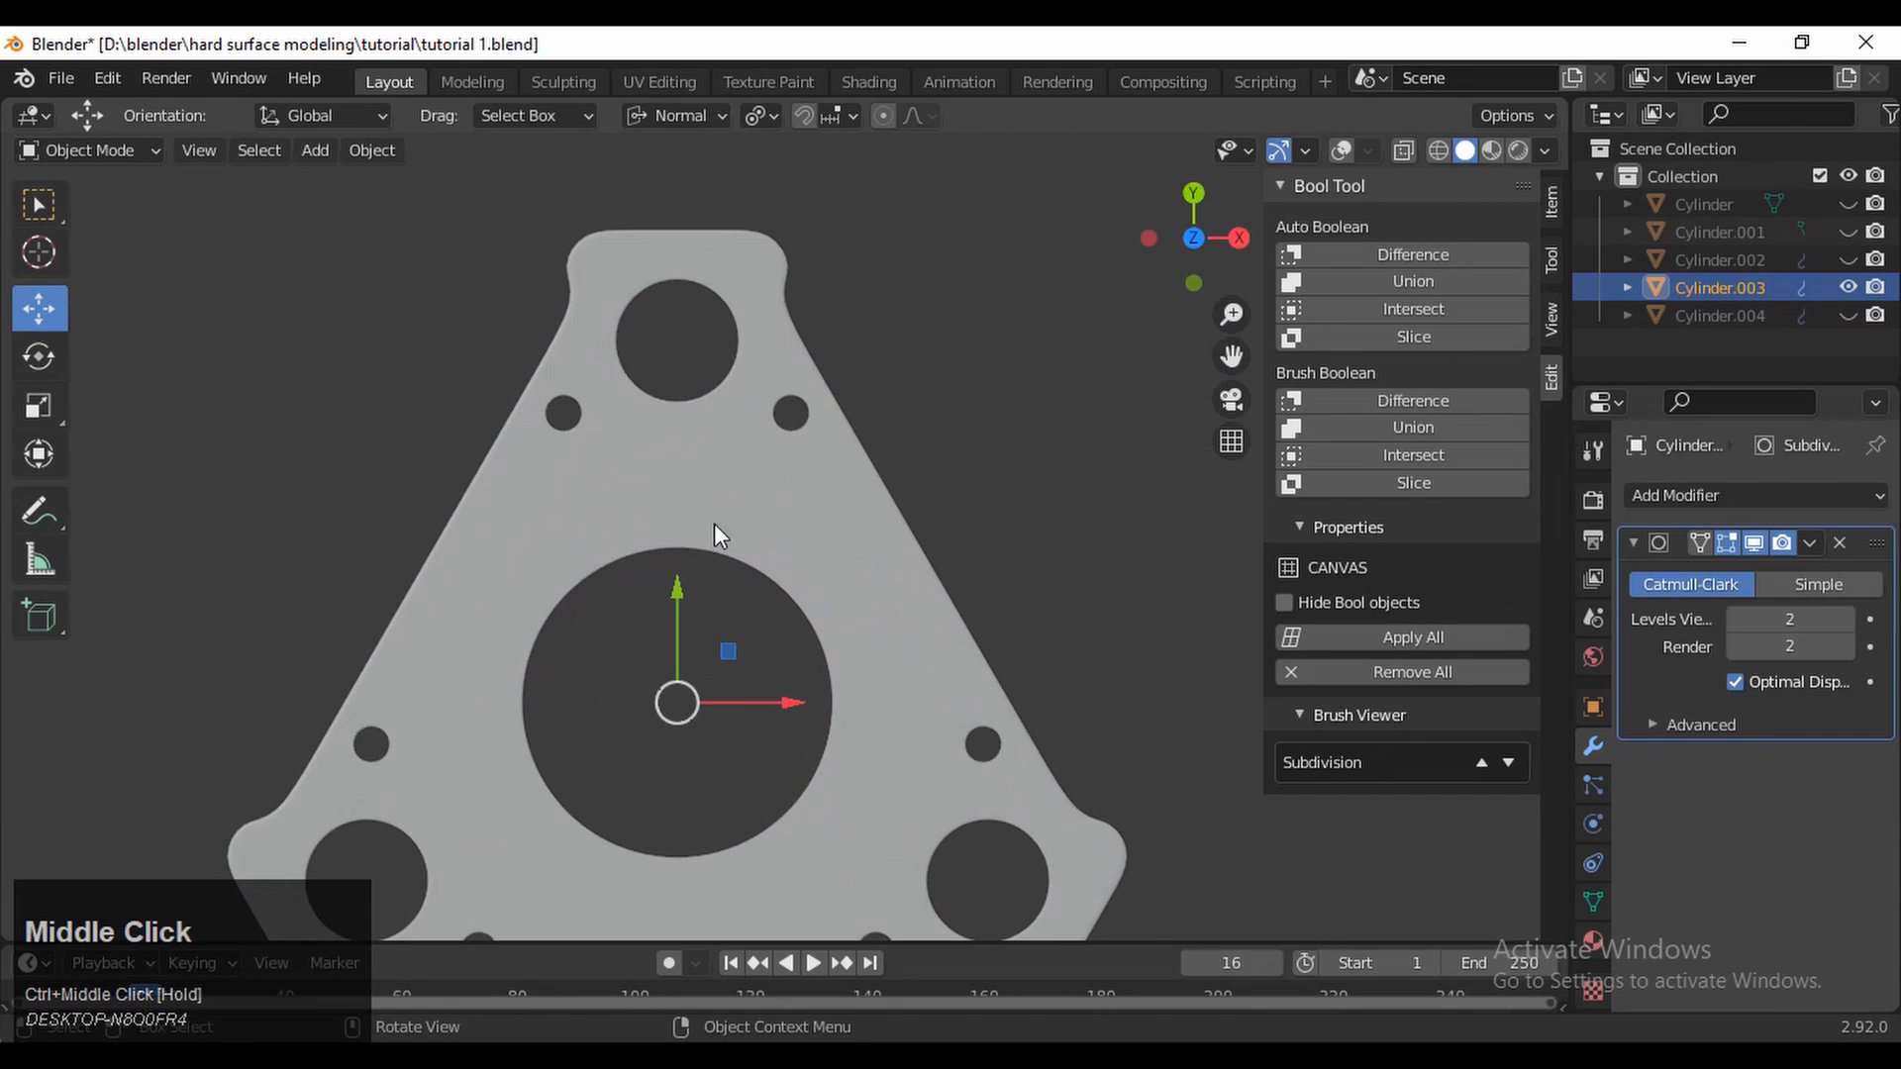
pyautogui.click(1343, 151)
pyautogui.keyDown('shift'); pyautogui.moveTo(1141, 442); pyautogui.dragTo(1224, 350, button='middle'); pyautogui.keyUp('shift')
pyautogui.click(1065, 467)
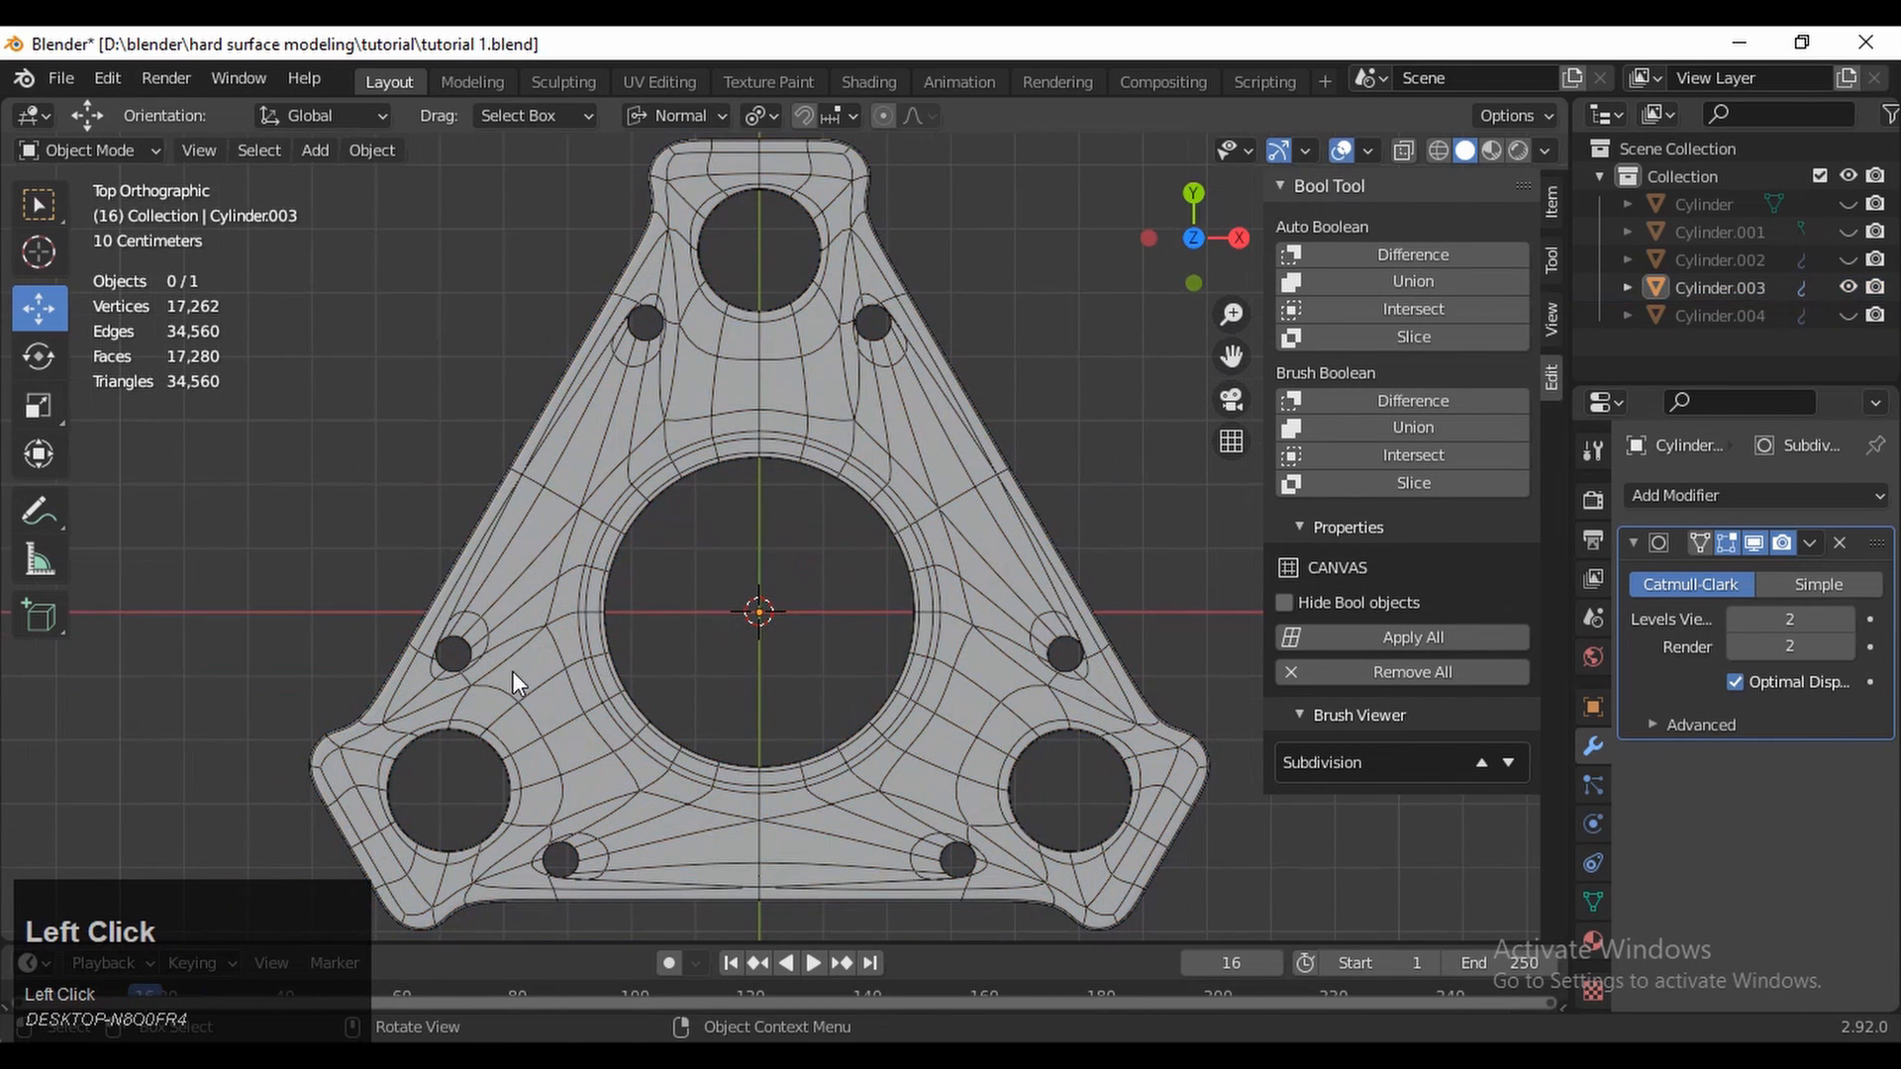
pyautogui.moveTo(744, 736); pyautogui.dragTo(837, 604, button='middle')
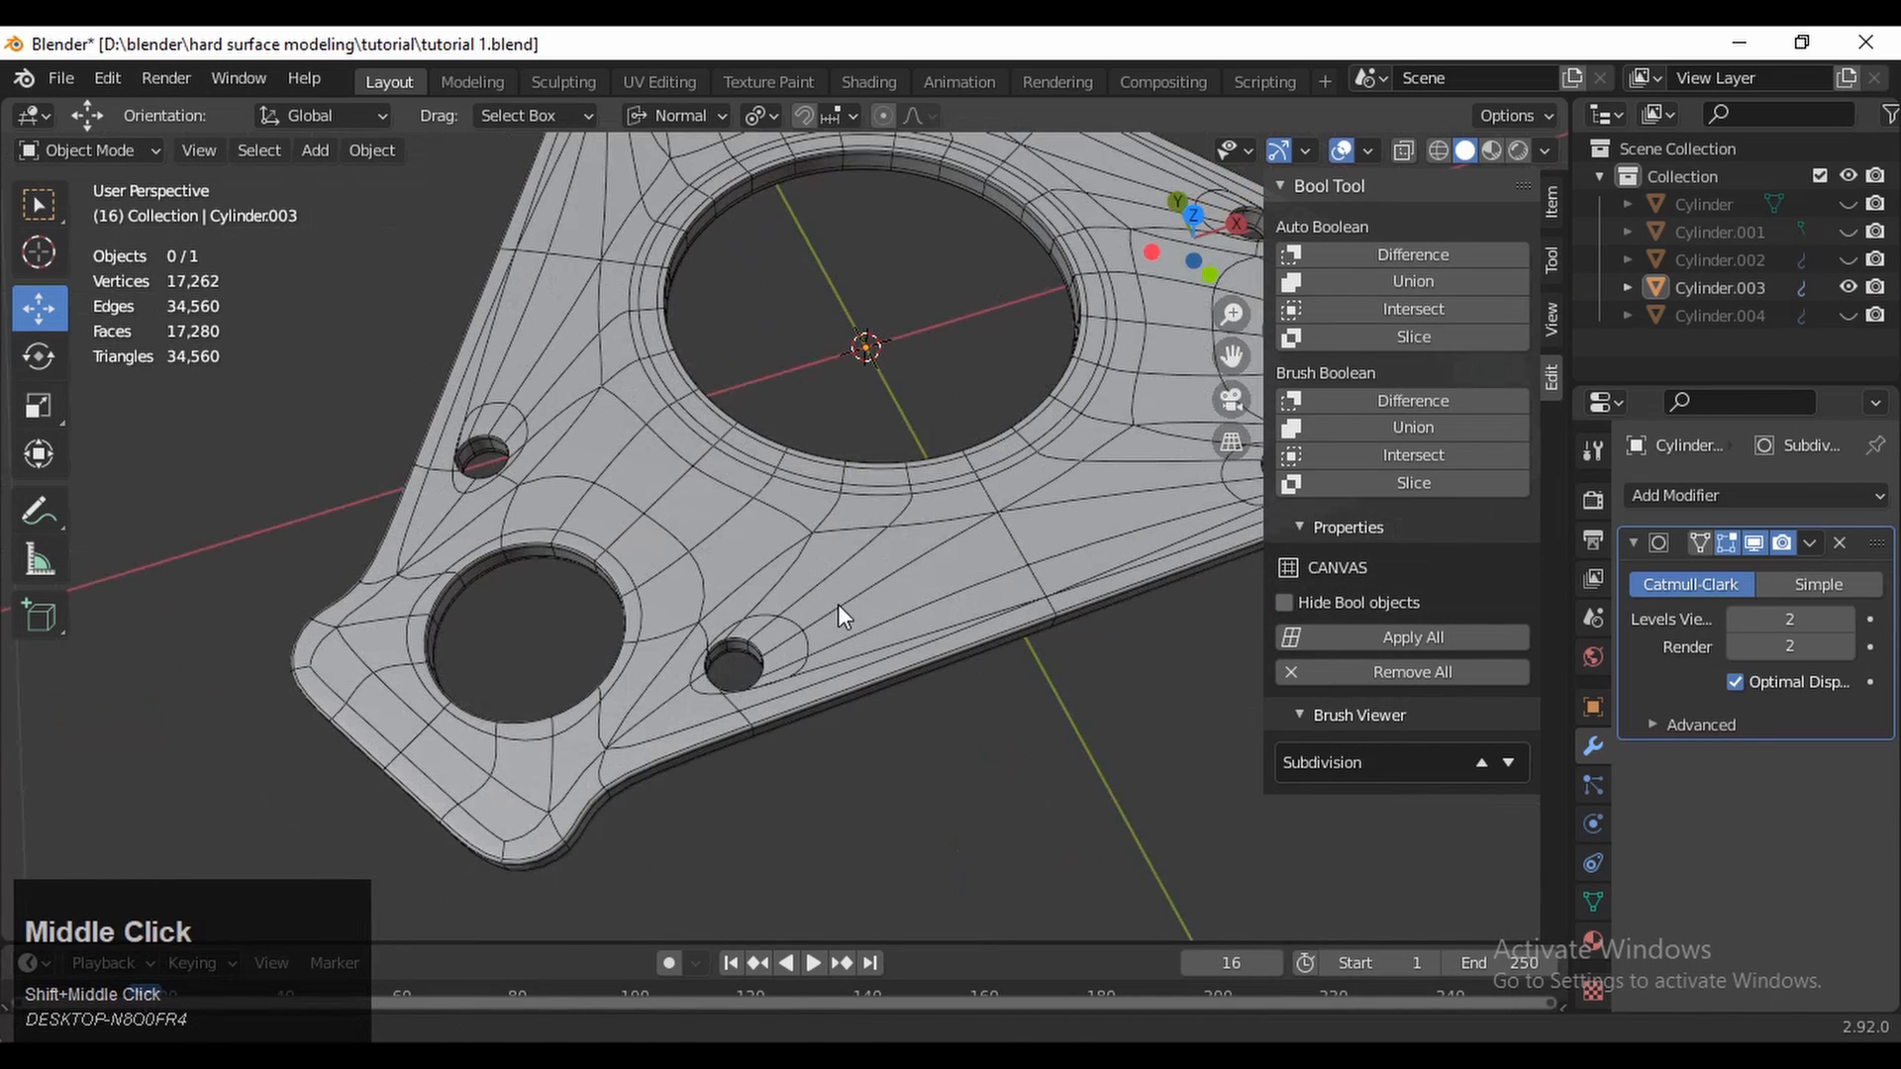
pyautogui.keyDown('ctrl'); pyautogui.moveTo(663, 641); pyautogui.dragTo(1219, 310, button='middle'); pyautogui.keyUp('ctrl')
# Enter Edit Mode, hide the overlays and turn off the Subdivision modifier's viewport display
pyautogui.press('Tab')
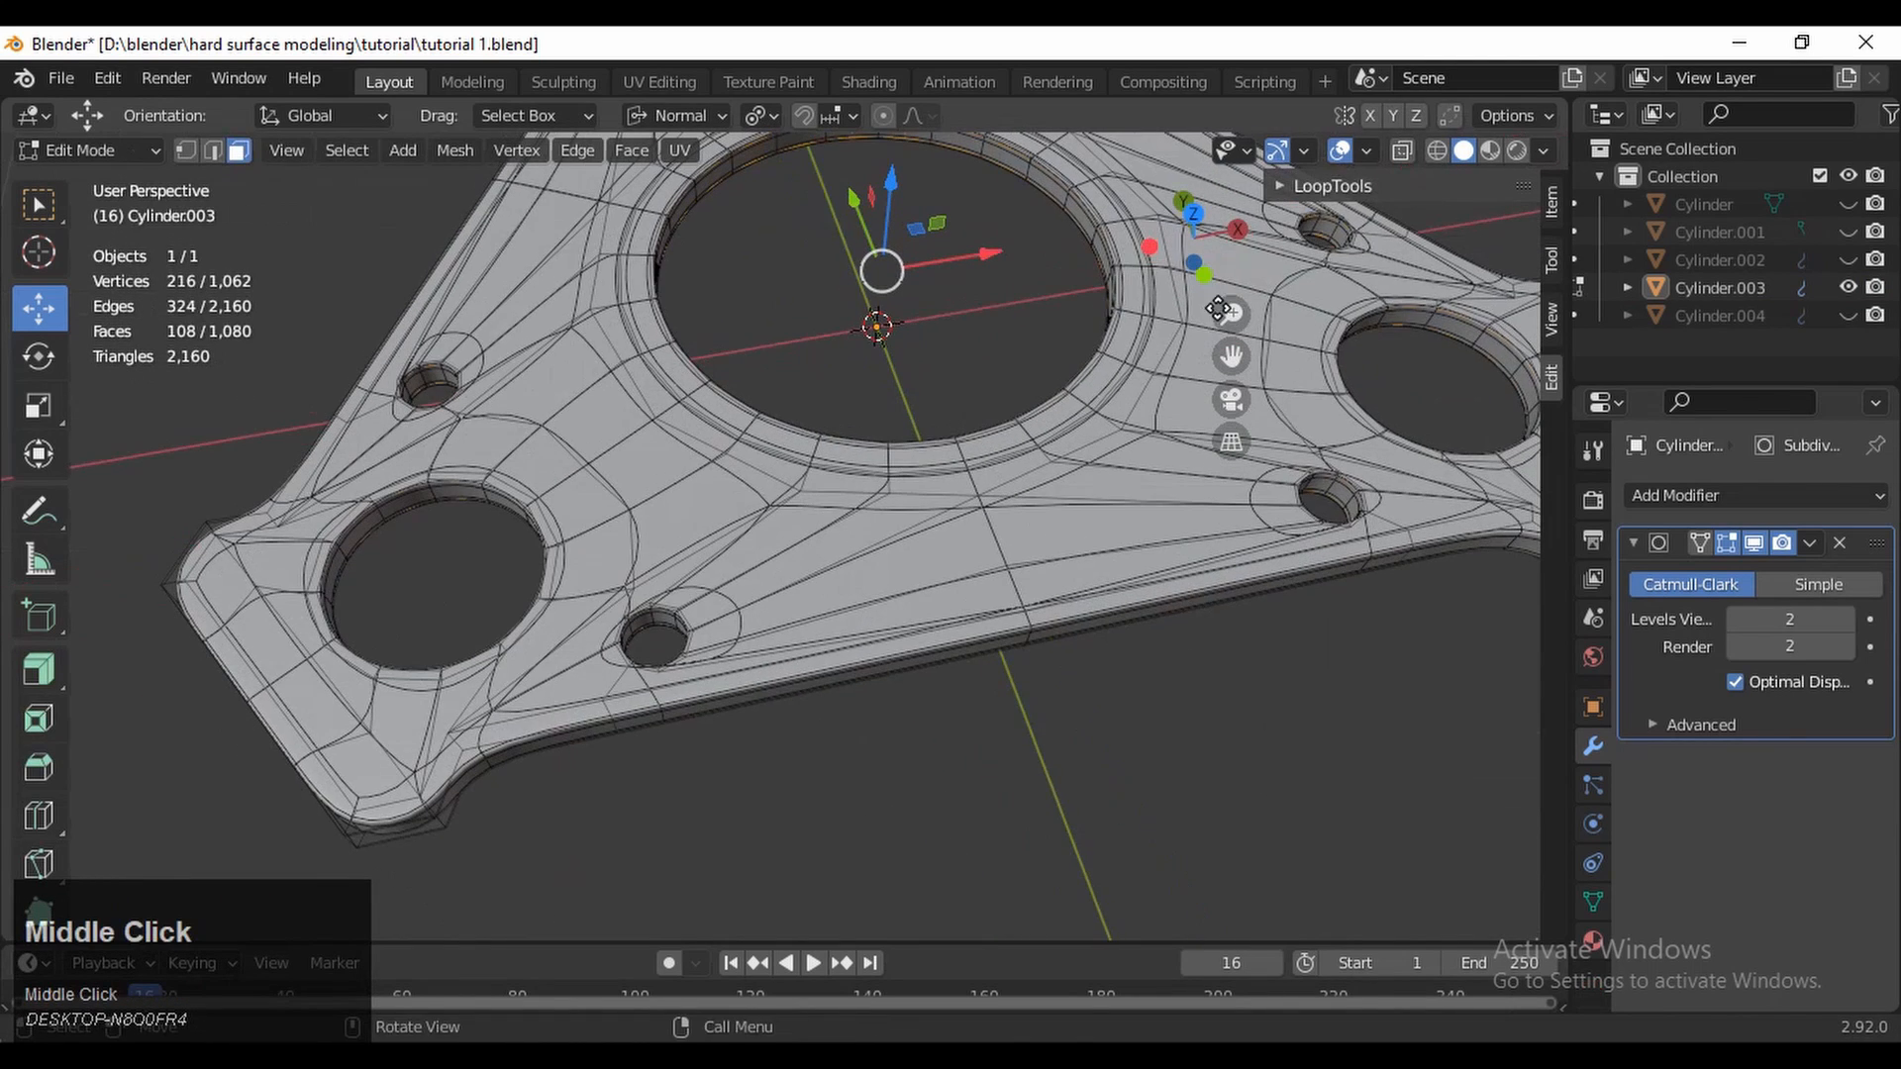
pyautogui.click(1342, 151)
pyautogui.click(1753, 542)
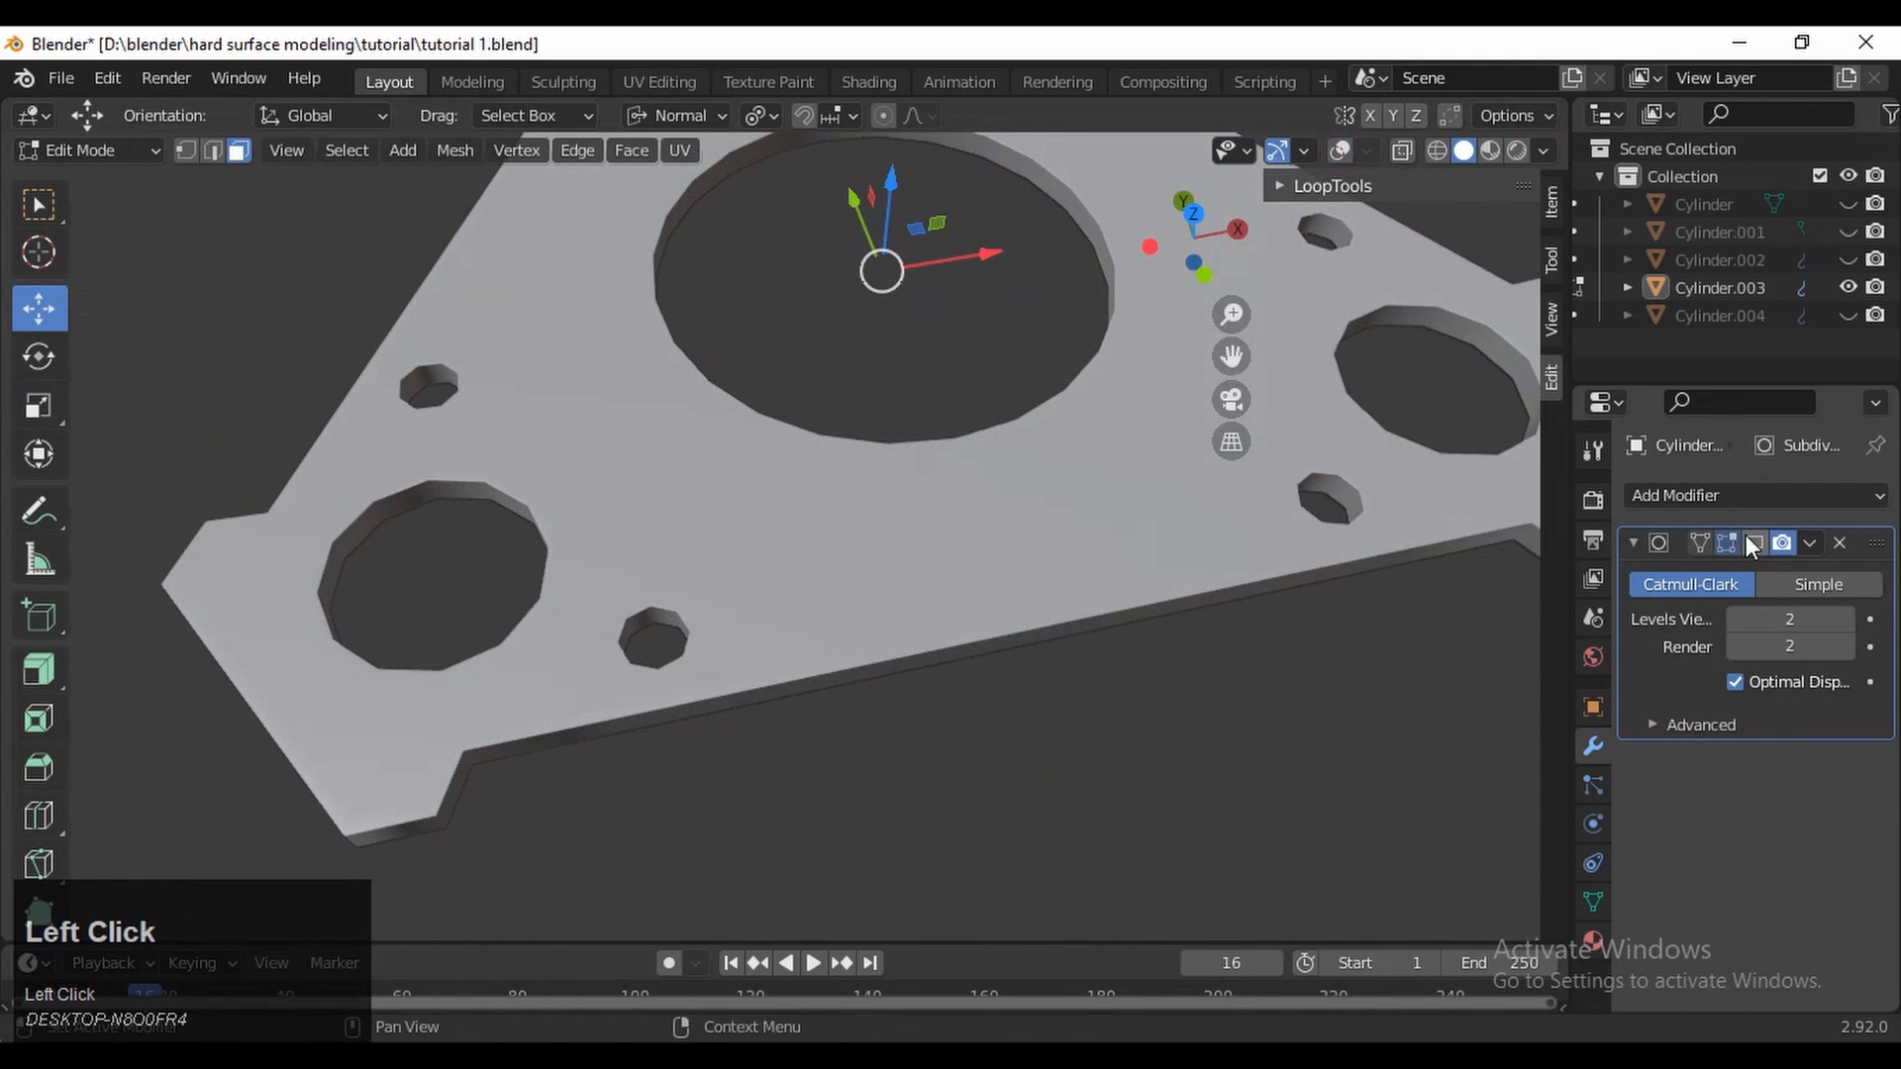
# Show the viewport overlays again and select the narrow outer border face loops on both the upper and lower sides of the plate
pyautogui.click(1342, 150)
pyautogui.press('2')
pyautogui.moveTo(556, 756); pyautogui.dragTo(669, 689, button='middle')
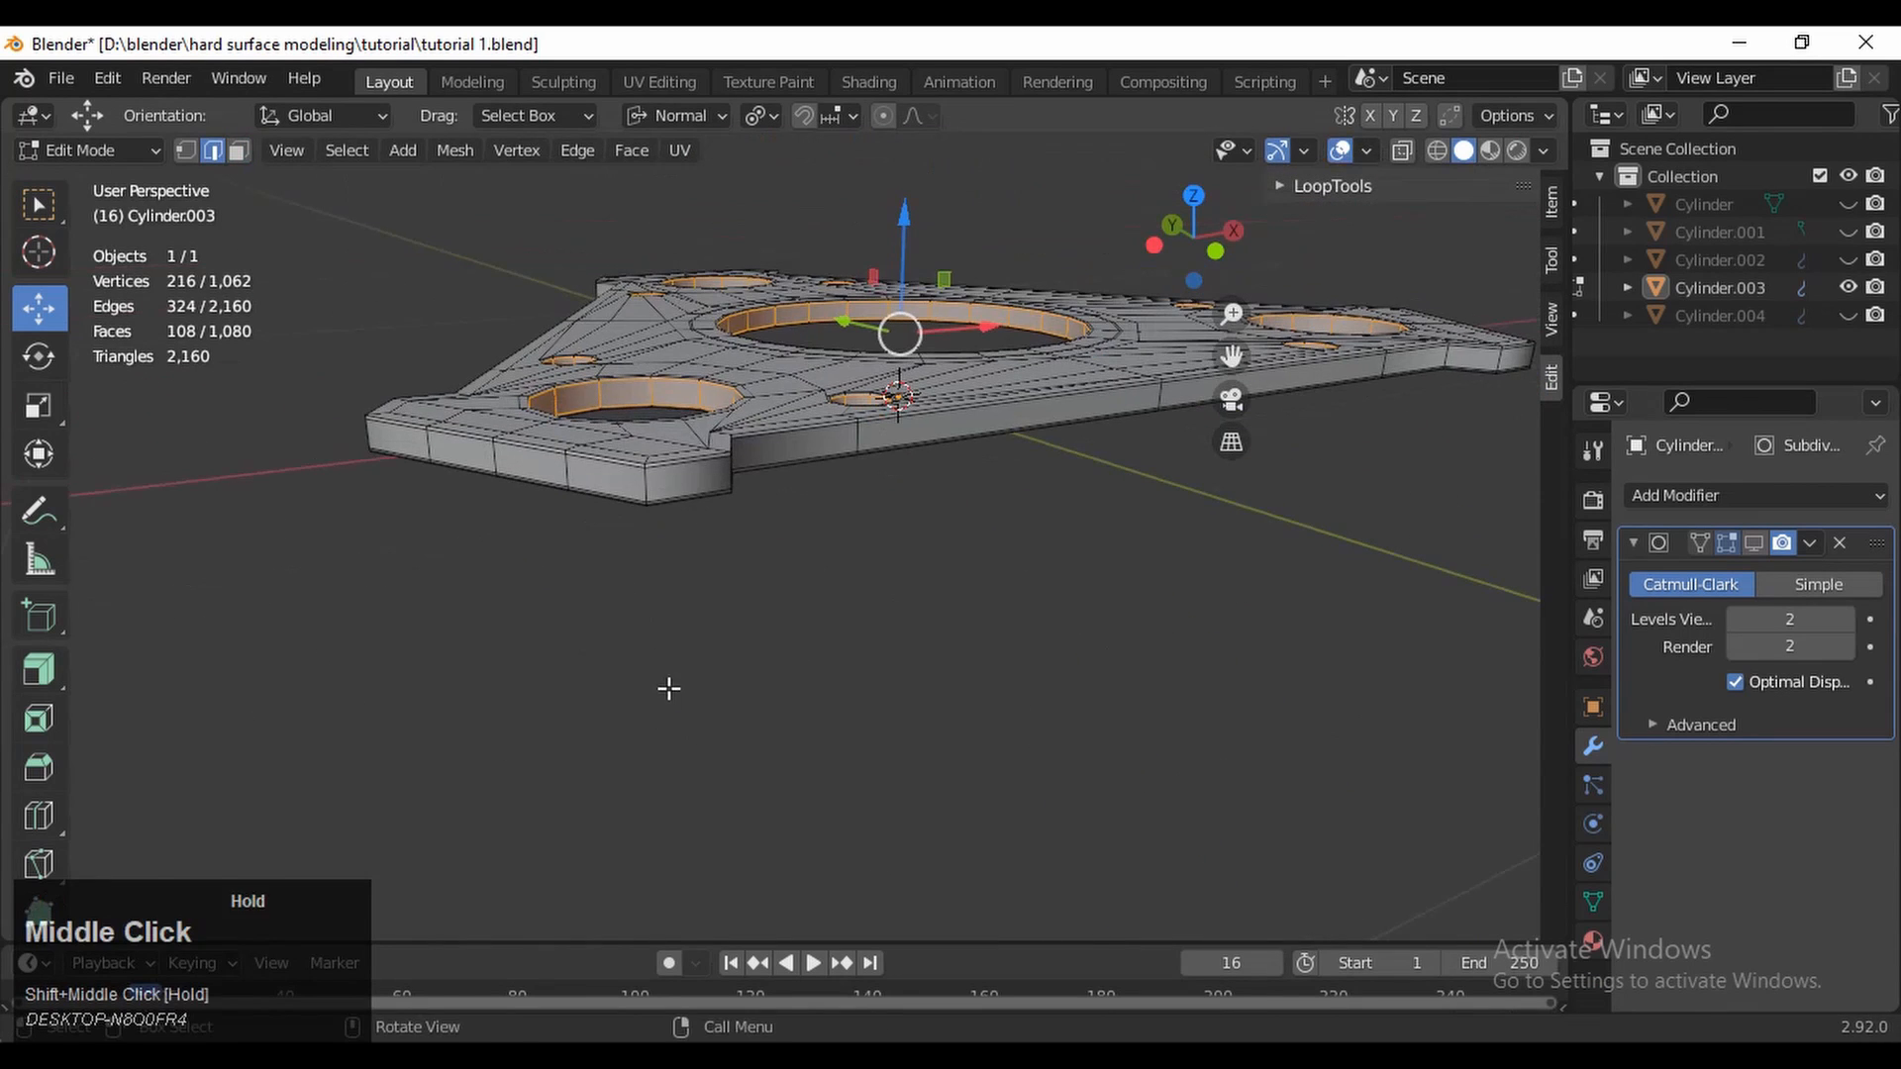
pyautogui.keyDown('alt'); pyautogui.click(635, 471); pyautogui.keyUp('alt')
pyautogui.keyDown('ctrl'); pyautogui.moveTo(640, 585); pyautogui.dragTo(966, 743, button='middle'); pyautogui.keyUp('ctrl')
pyautogui.keyDown('alt'); pyautogui.click(988, 811); pyautogui.keyUp('alt')
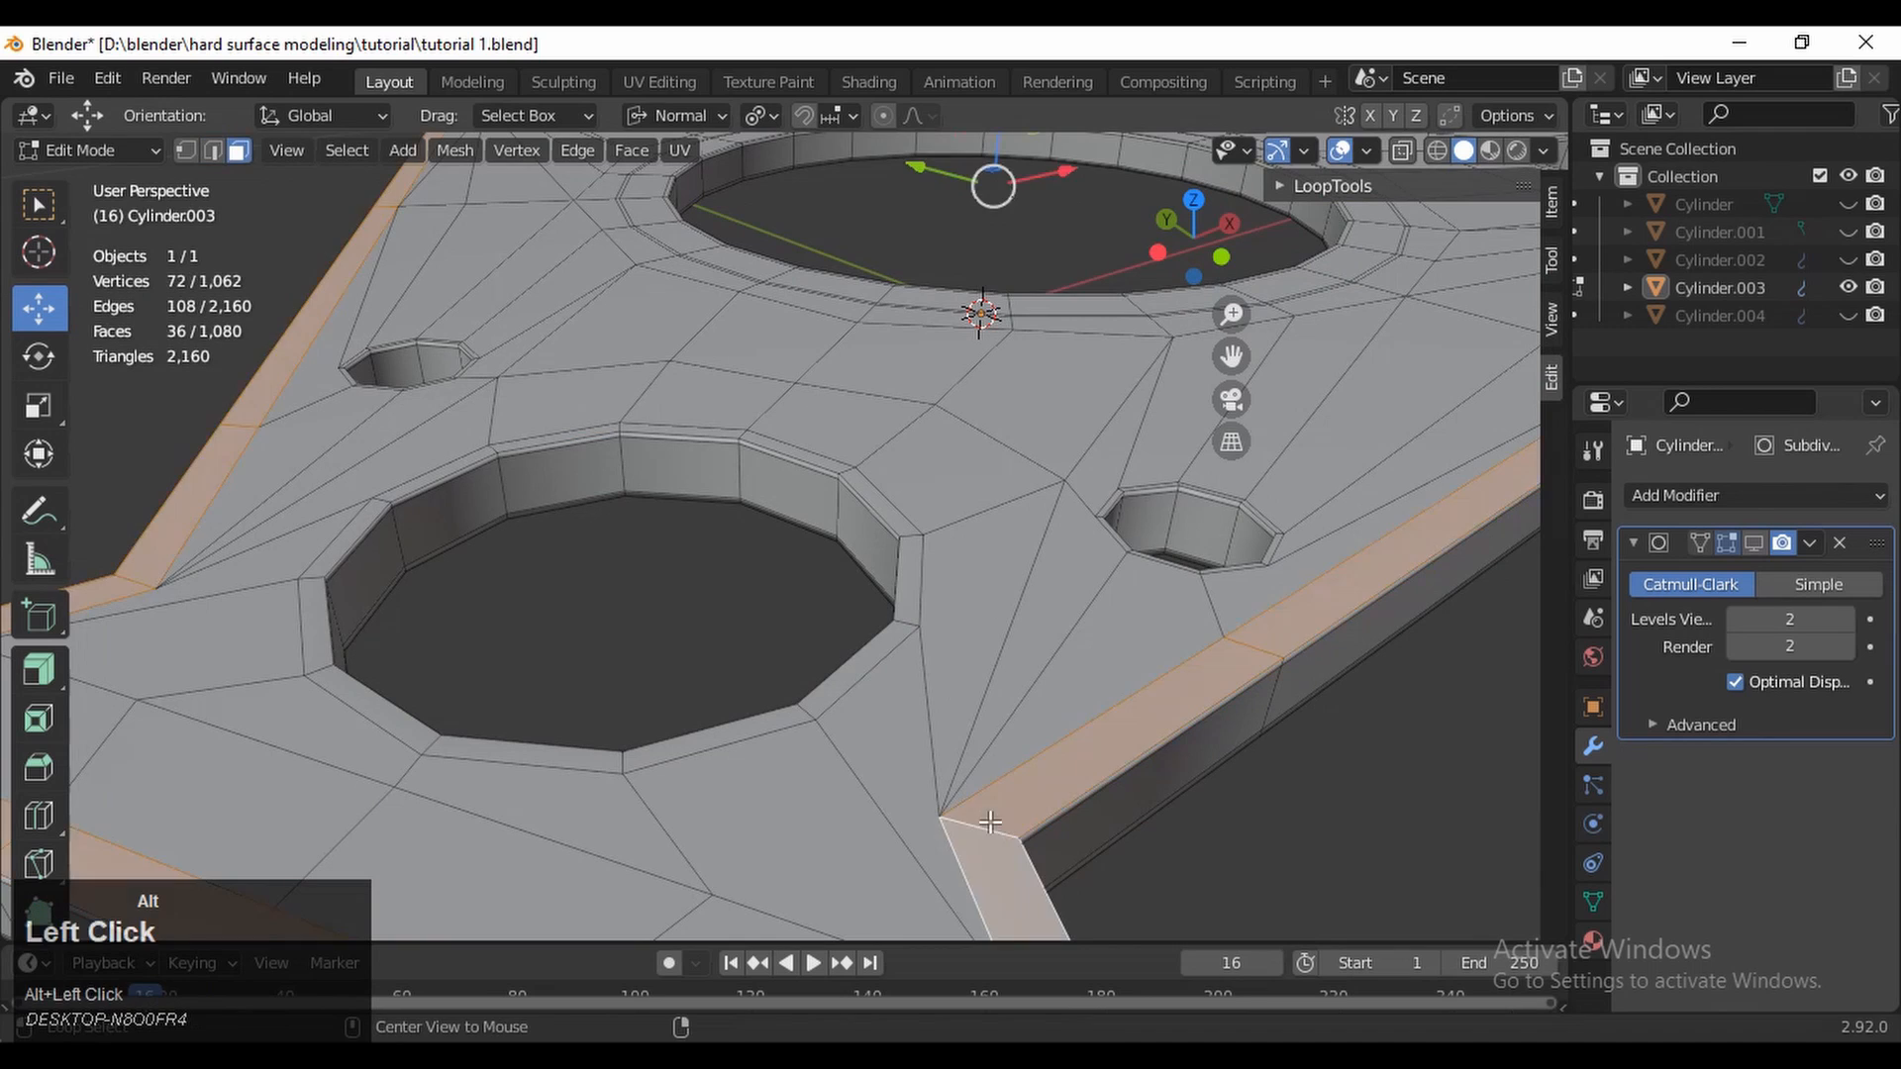
pyautogui.moveTo(988, 810); pyautogui.dragTo(960, 728, button='middle')
pyautogui.keyDown('alt'); pyautogui.keyDown('shift'); pyautogui.click(848, 281); pyautogui.keyUp('shift'); pyautogui.keyUp('alt')
pyautogui.moveTo(904, 272); pyautogui.dragTo(889, 600, button='middle')
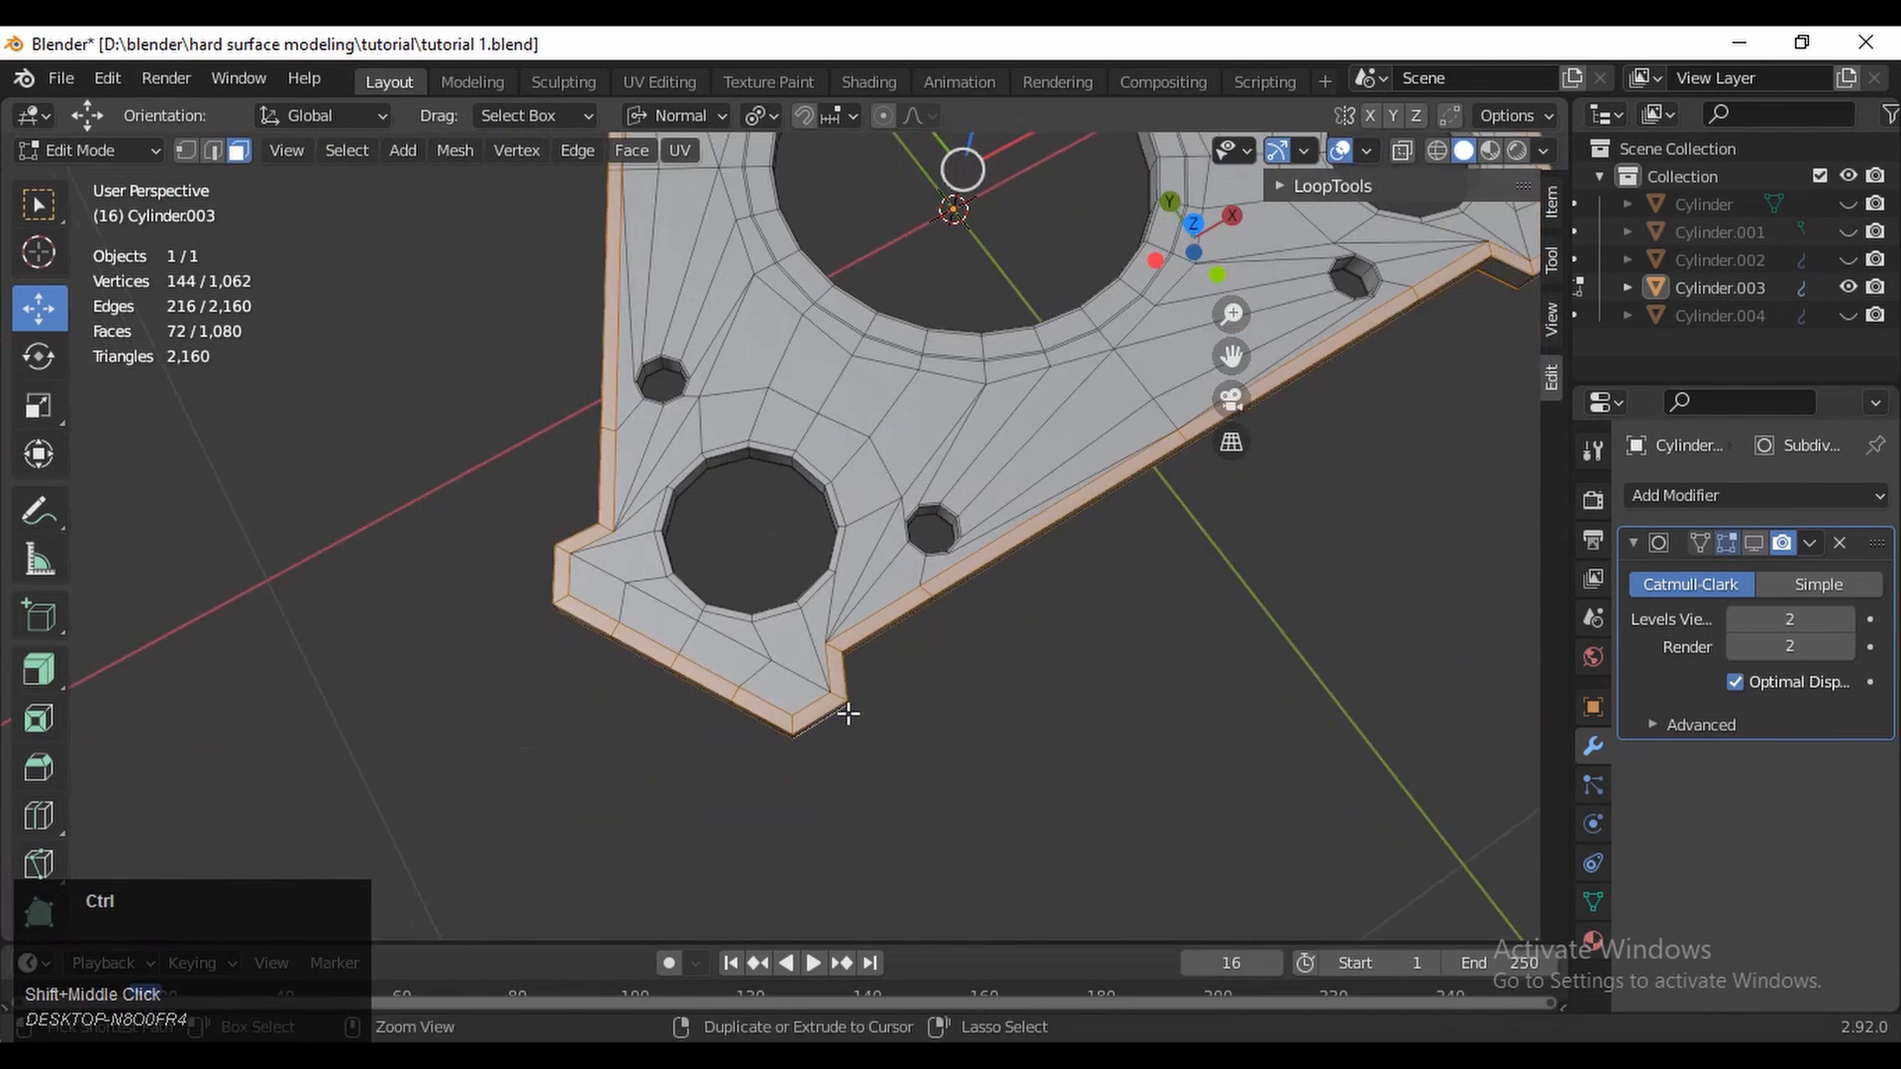
# Inset the selected border faces on both sides of the plate by about 0.0023 m
pyautogui.keyDown('ctrl'); pyautogui.moveTo(848, 712); pyautogui.dragTo(871, 581, button='middle'); pyautogui.keyUp('ctrl')
pyautogui.keyDown('shift'); pyautogui.moveTo(1052, 683); pyautogui.dragTo(960, 549, button='middle'); pyautogui.keyUp('shift')
pyautogui.keyDown('ctrl'); pyautogui.moveTo(993, 698); pyautogui.dragTo(1008, 599, button='middle'); pyautogui.keyUp('ctrl')
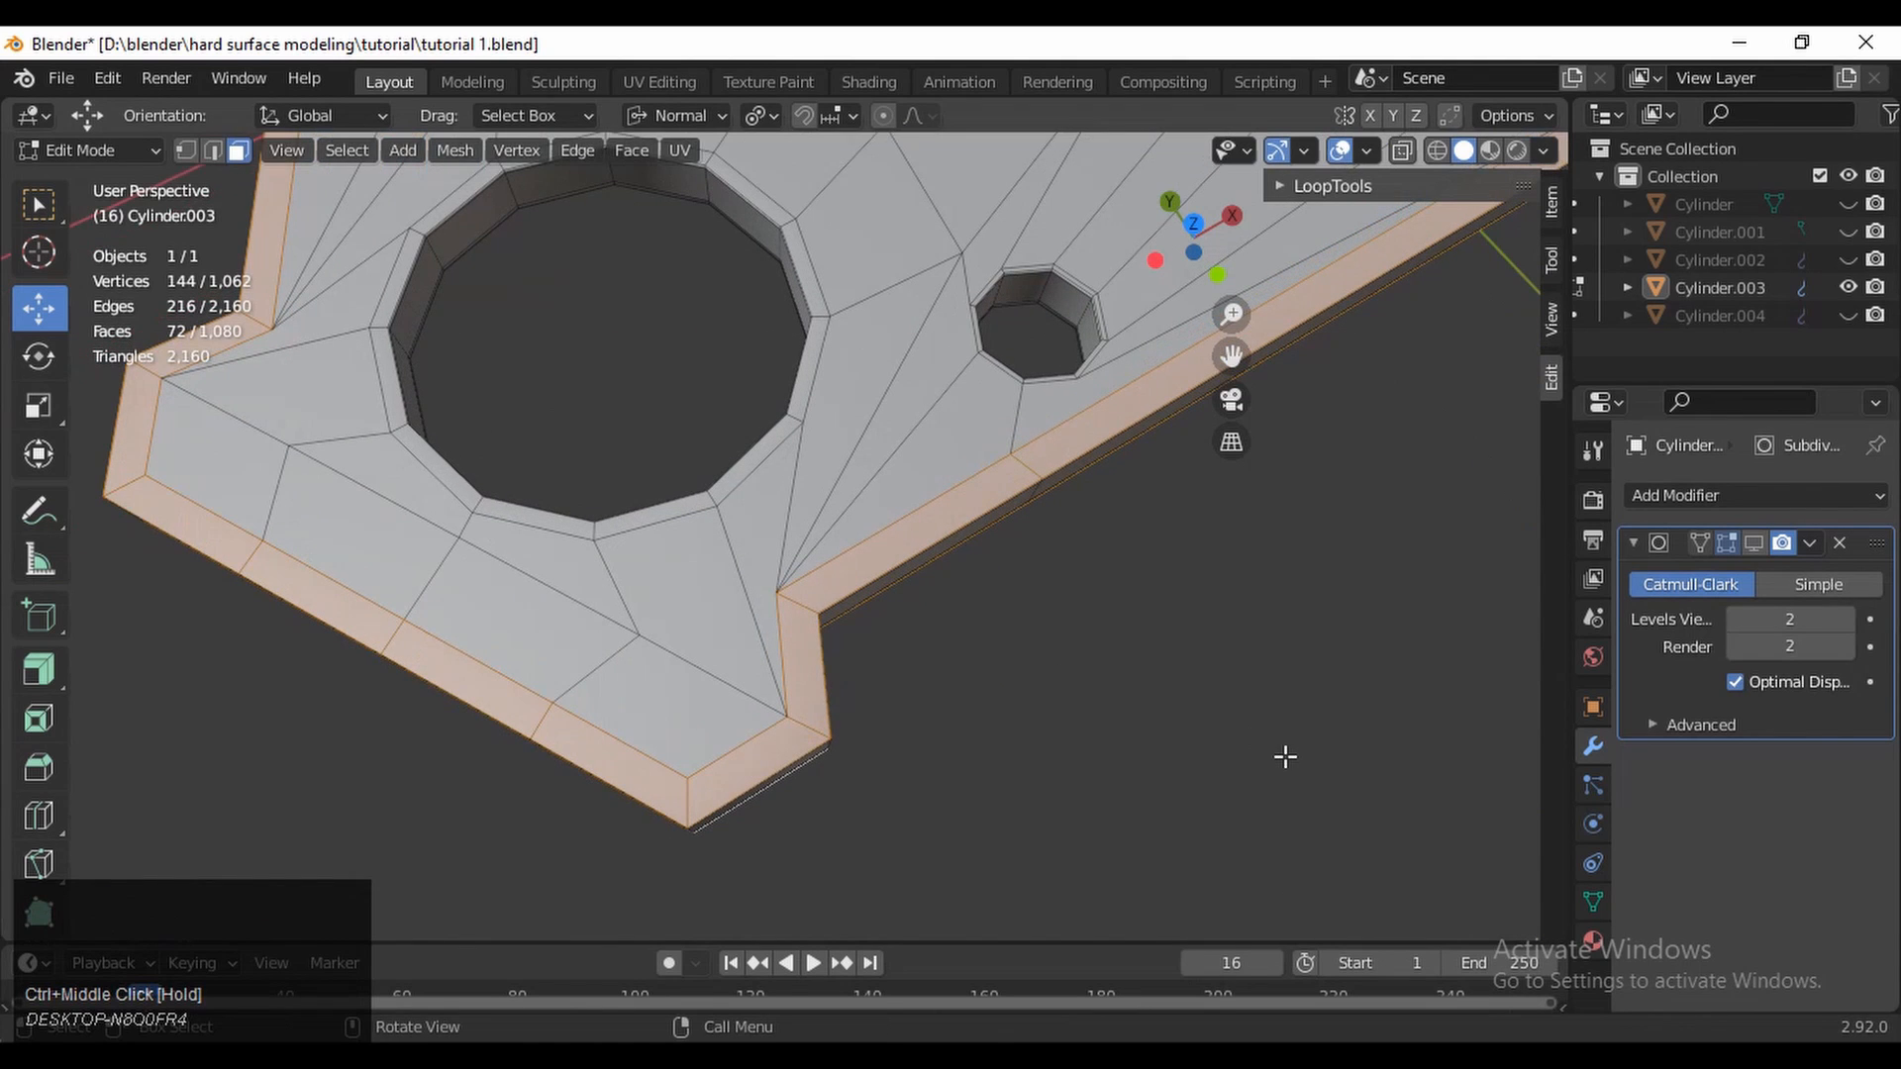
pyautogui.press('i')
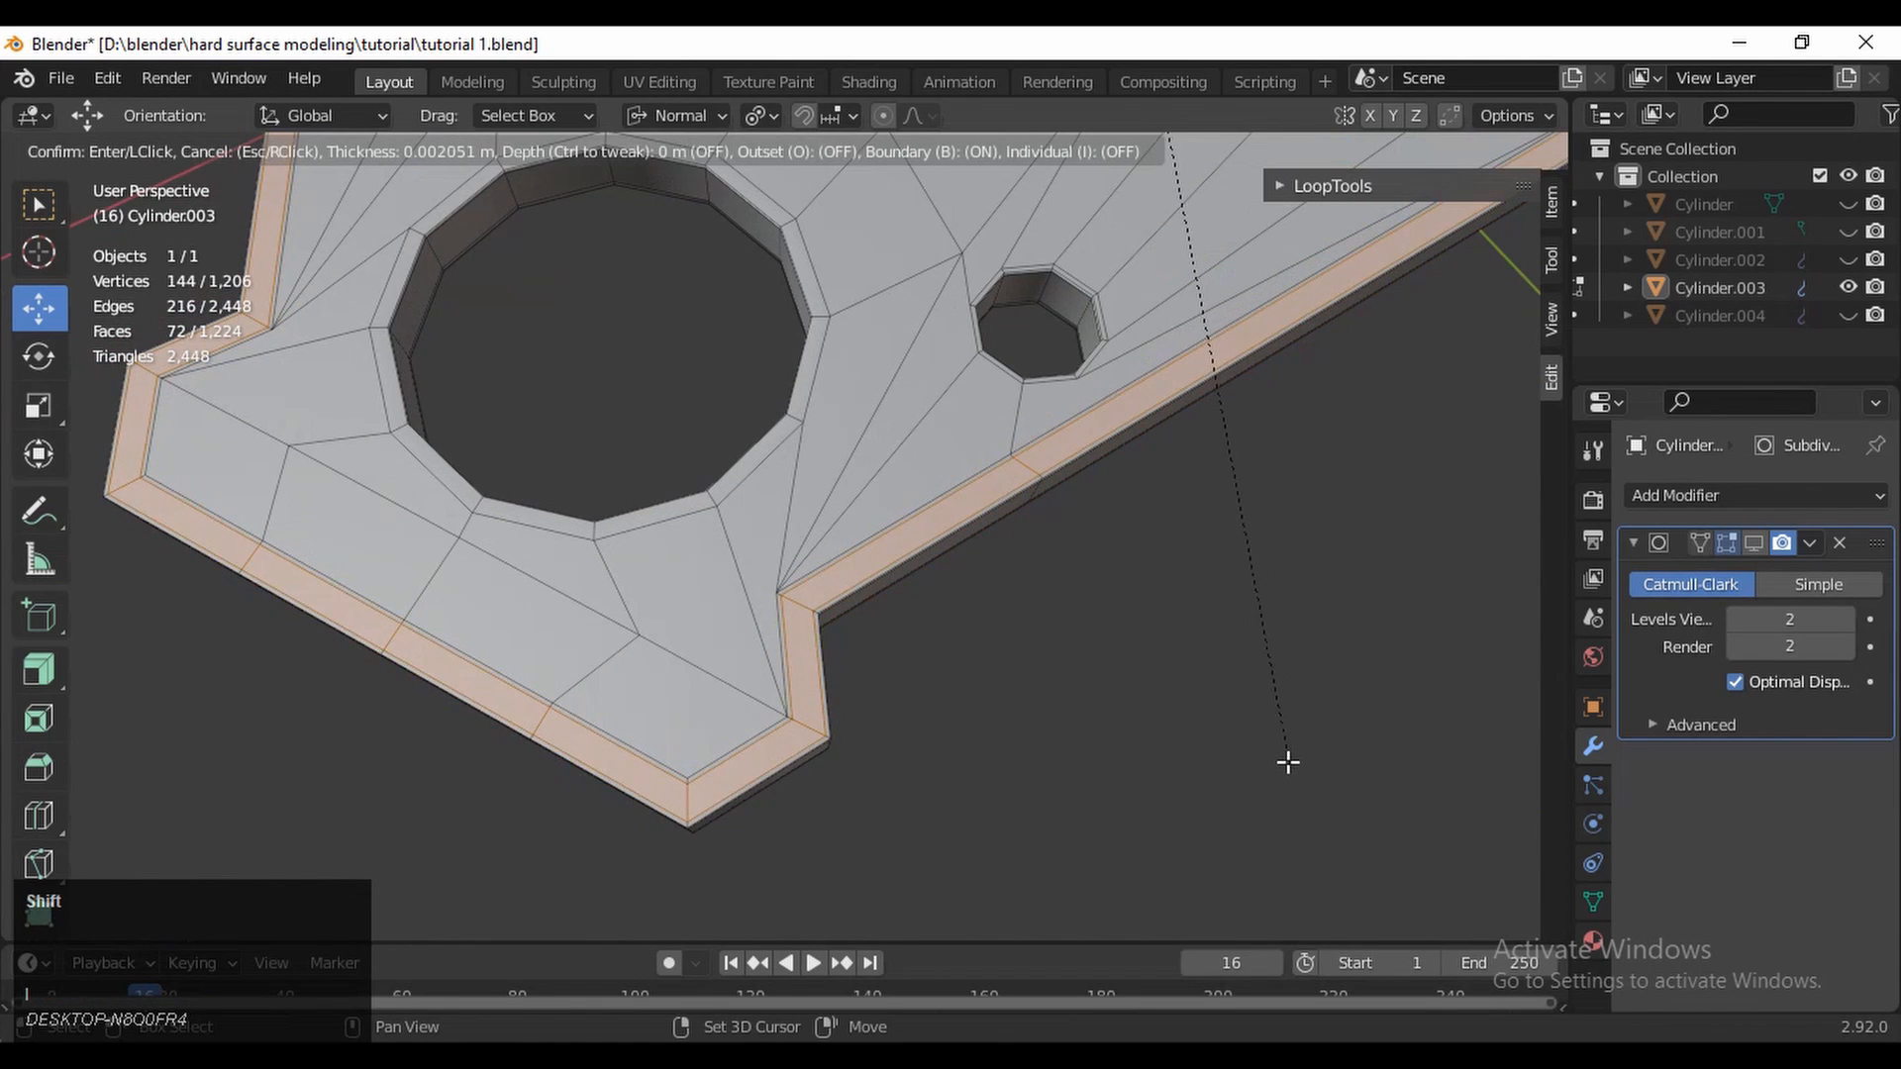
pyautogui.keyDown('shift'); pyautogui.click(1290, 762); pyautogui.keyUp('shift')
# Extrude the border faces on both sides along their normals with an offset of -0.1 m
pyautogui.keyDown('ctrl'); pyautogui.moveTo(976, 569); pyautogui.dragTo(954, 709, button='middle'); pyautogui.keyUp('ctrl')
pyautogui.keyDown('shift'); pyautogui.moveTo(896, 644); pyautogui.dragTo(866, 931, button='middle'); pyautogui.keyUp('shift')
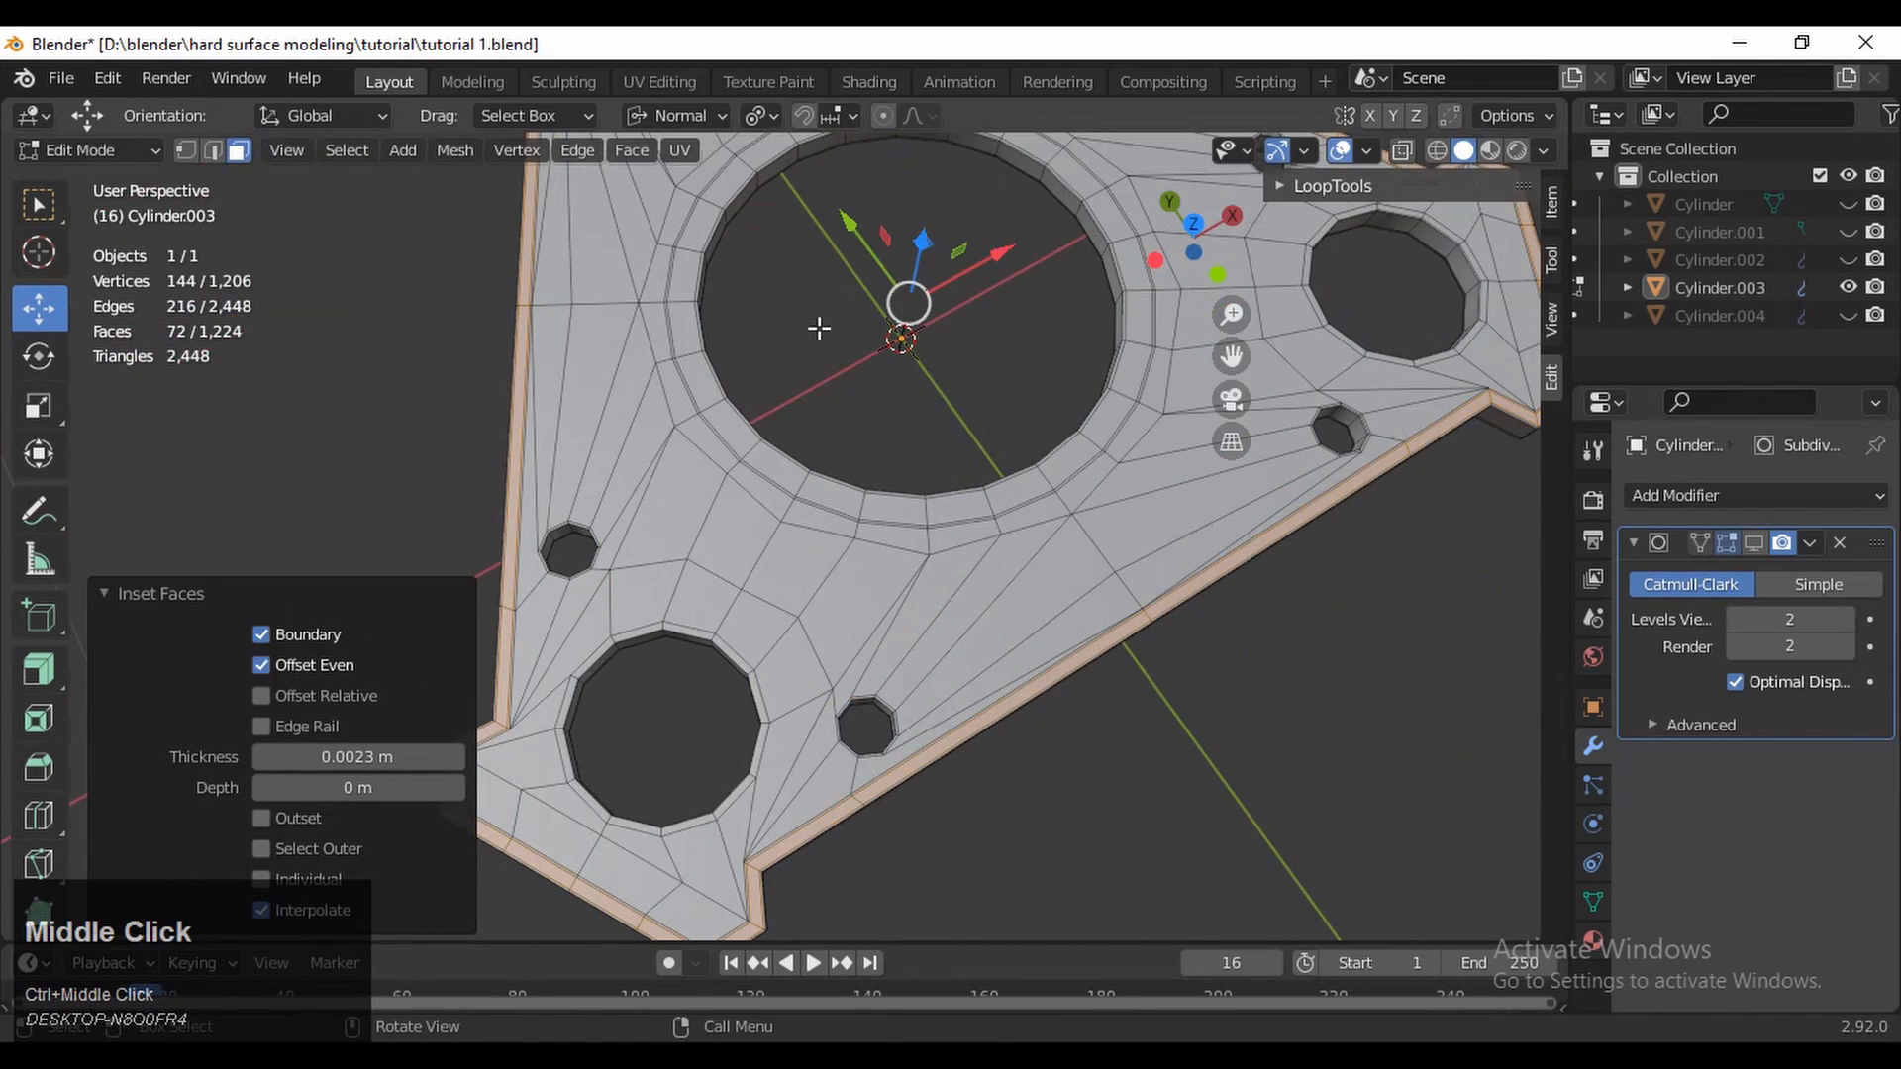
pyautogui.moveTo(819, 328); pyautogui.dragTo(829, 213, button='middle')
pyautogui.keyDown('shift'); pyautogui.moveTo(659, 391); pyautogui.dragTo(643, 352, button='middle'); pyautogui.keyUp('shift')
pyautogui.moveTo(628, 355); pyautogui.dragTo(576, 338, button='middle')
pyautogui.click(38, 671)
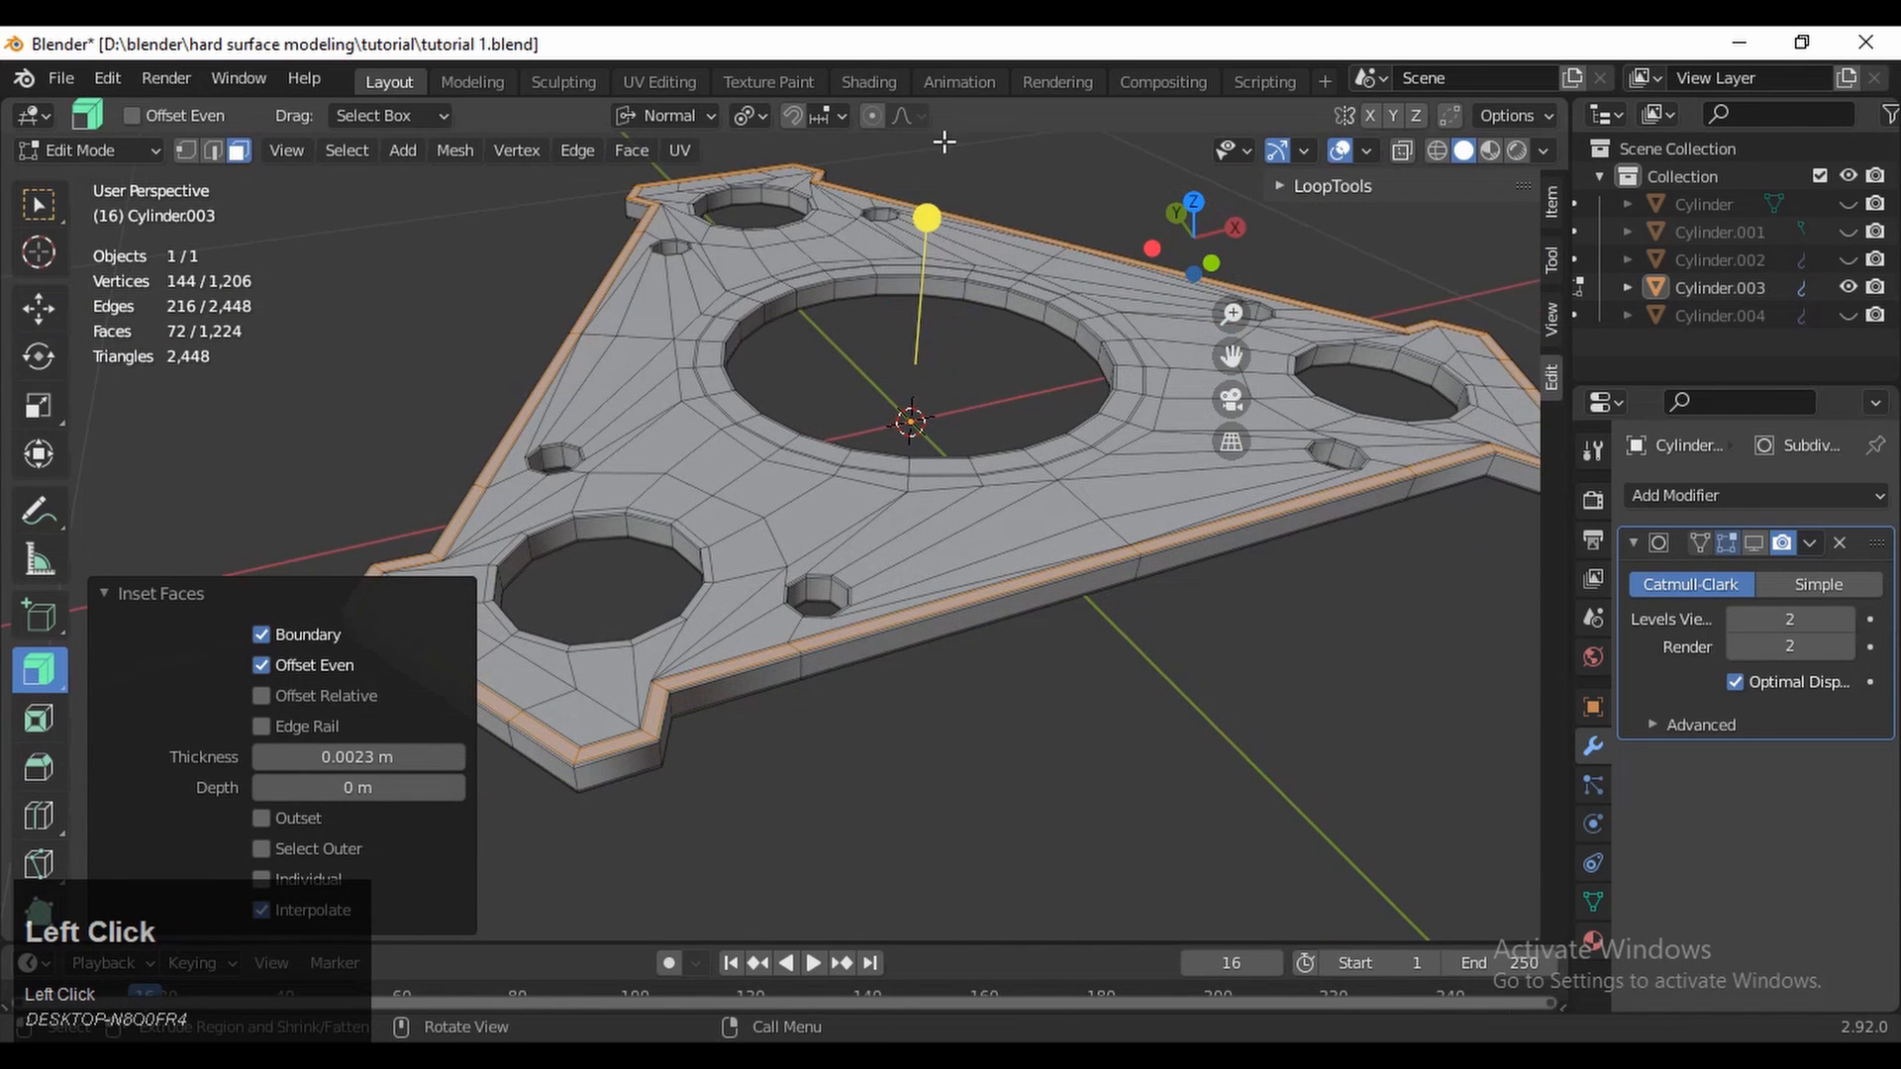
pyautogui.moveTo(926, 217); pyautogui.dragTo(947, 268)
pyautogui.keyDown('shift'); pyautogui.moveTo(761, 411); pyautogui.dragTo(902, 361, button='middle'); pyautogui.keyUp('shift')
pyautogui.click(368, 848)
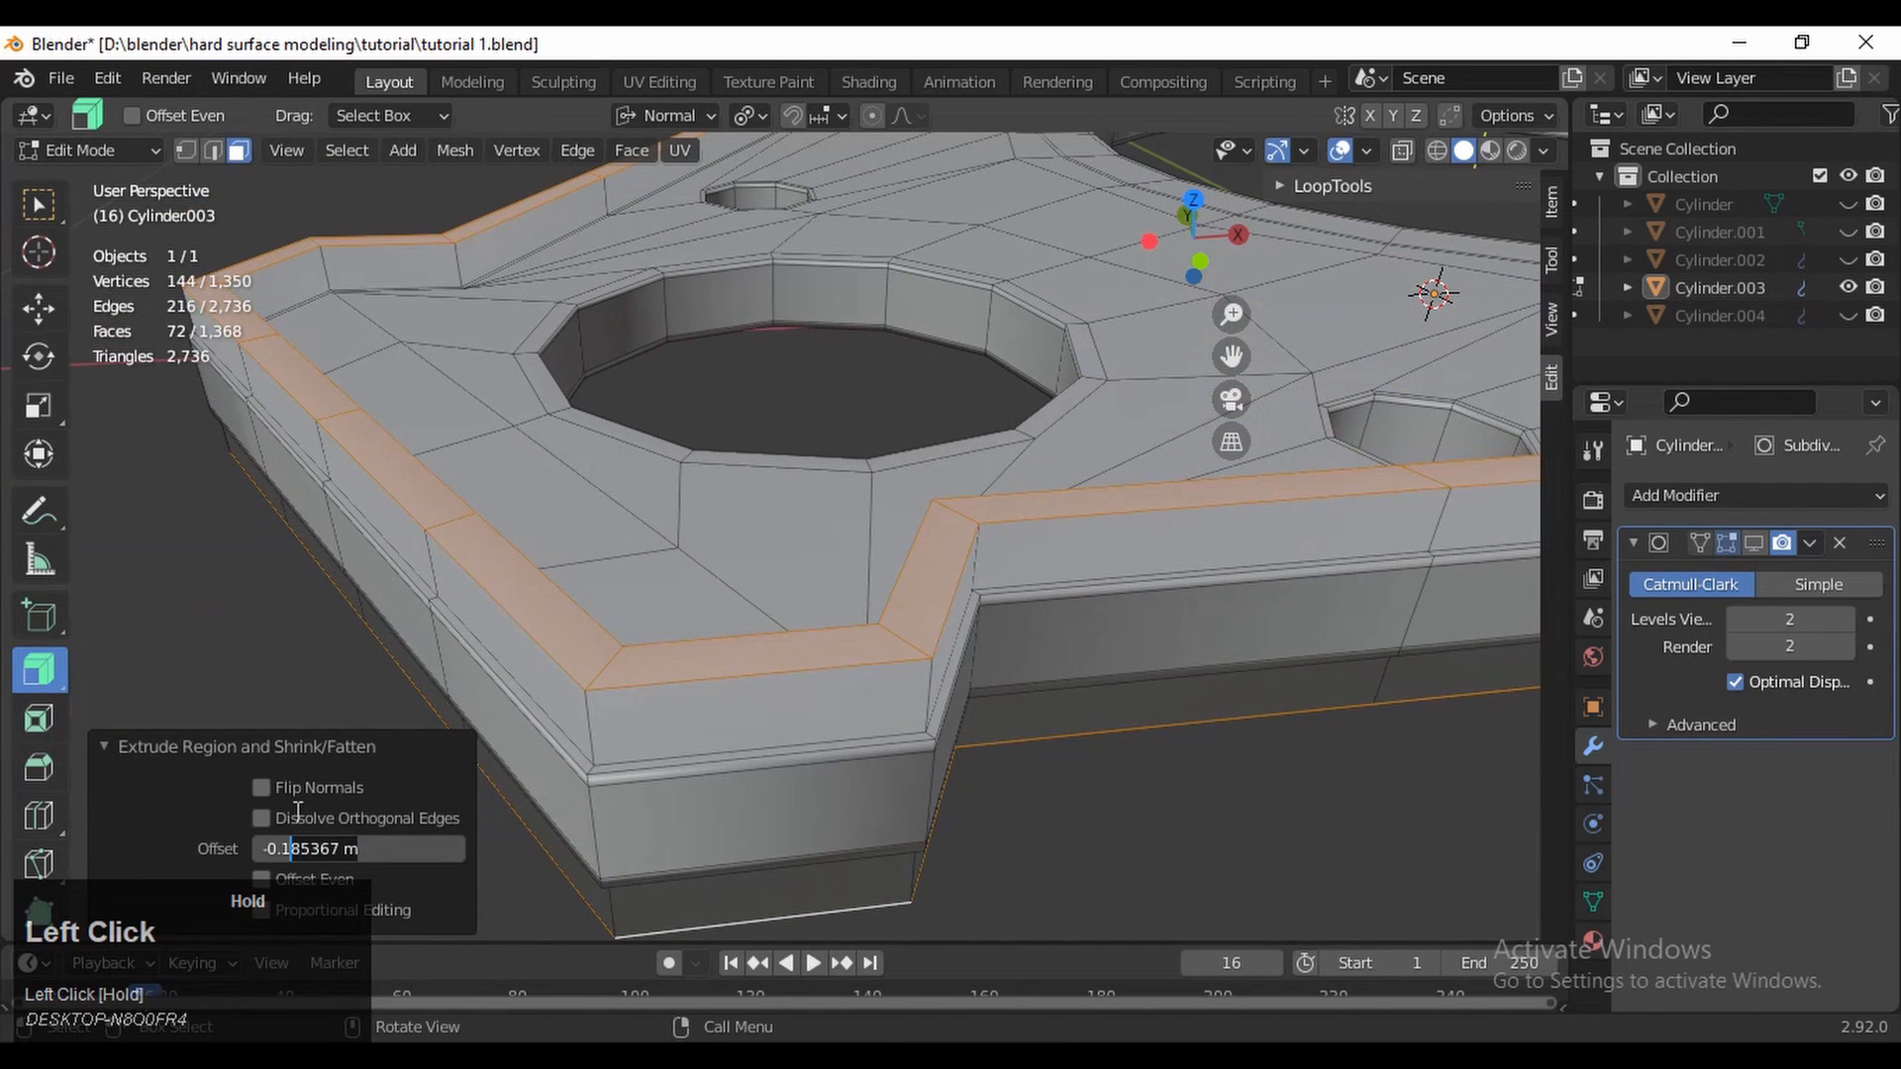
pyautogui.write('-0.1')
pyautogui.click(216, 816)
# Set the border extrusion's offset to -0.07 m and inset the raised border faces very slightly
pyautogui.keyDown('ctrl'); pyautogui.moveTo(742, 569); pyautogui.dragTo(780, 530, button='middle'); pyautogui.keyUp('ctrl')
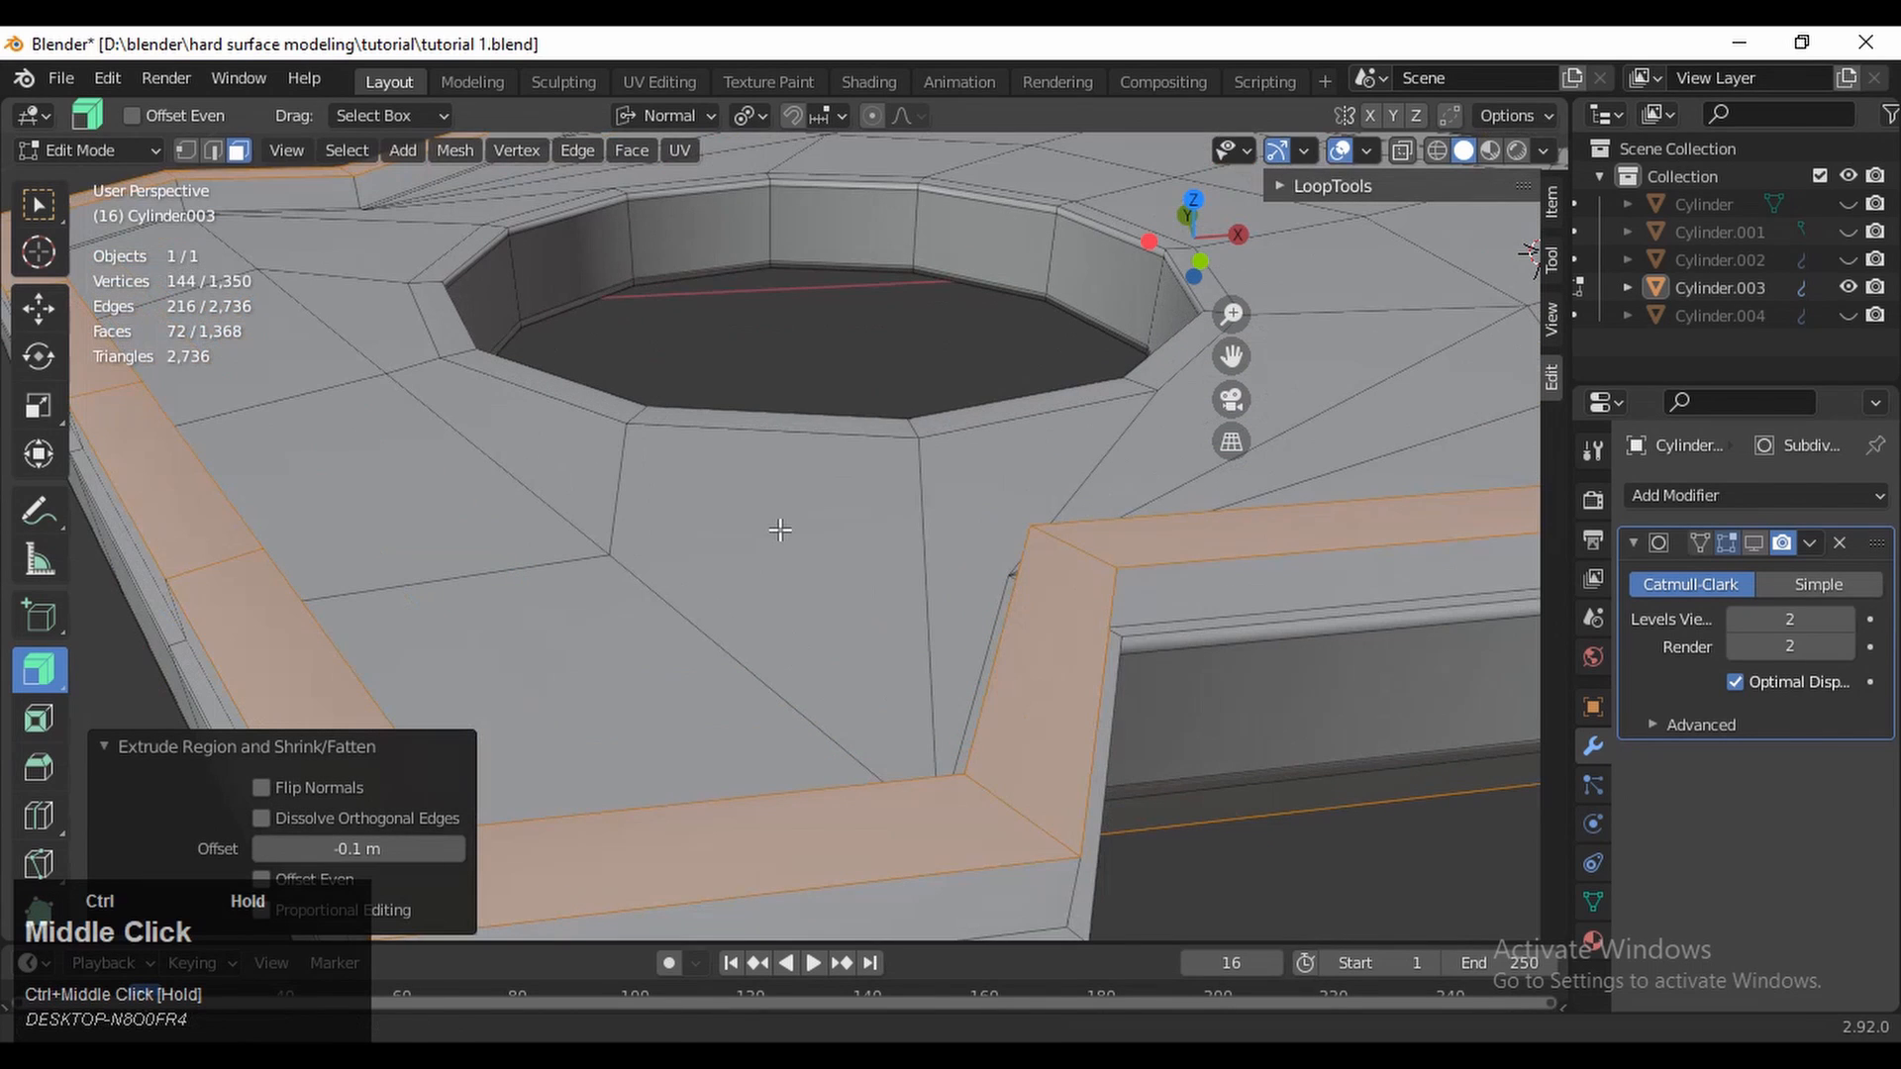
pyautogui.click(397, 838)
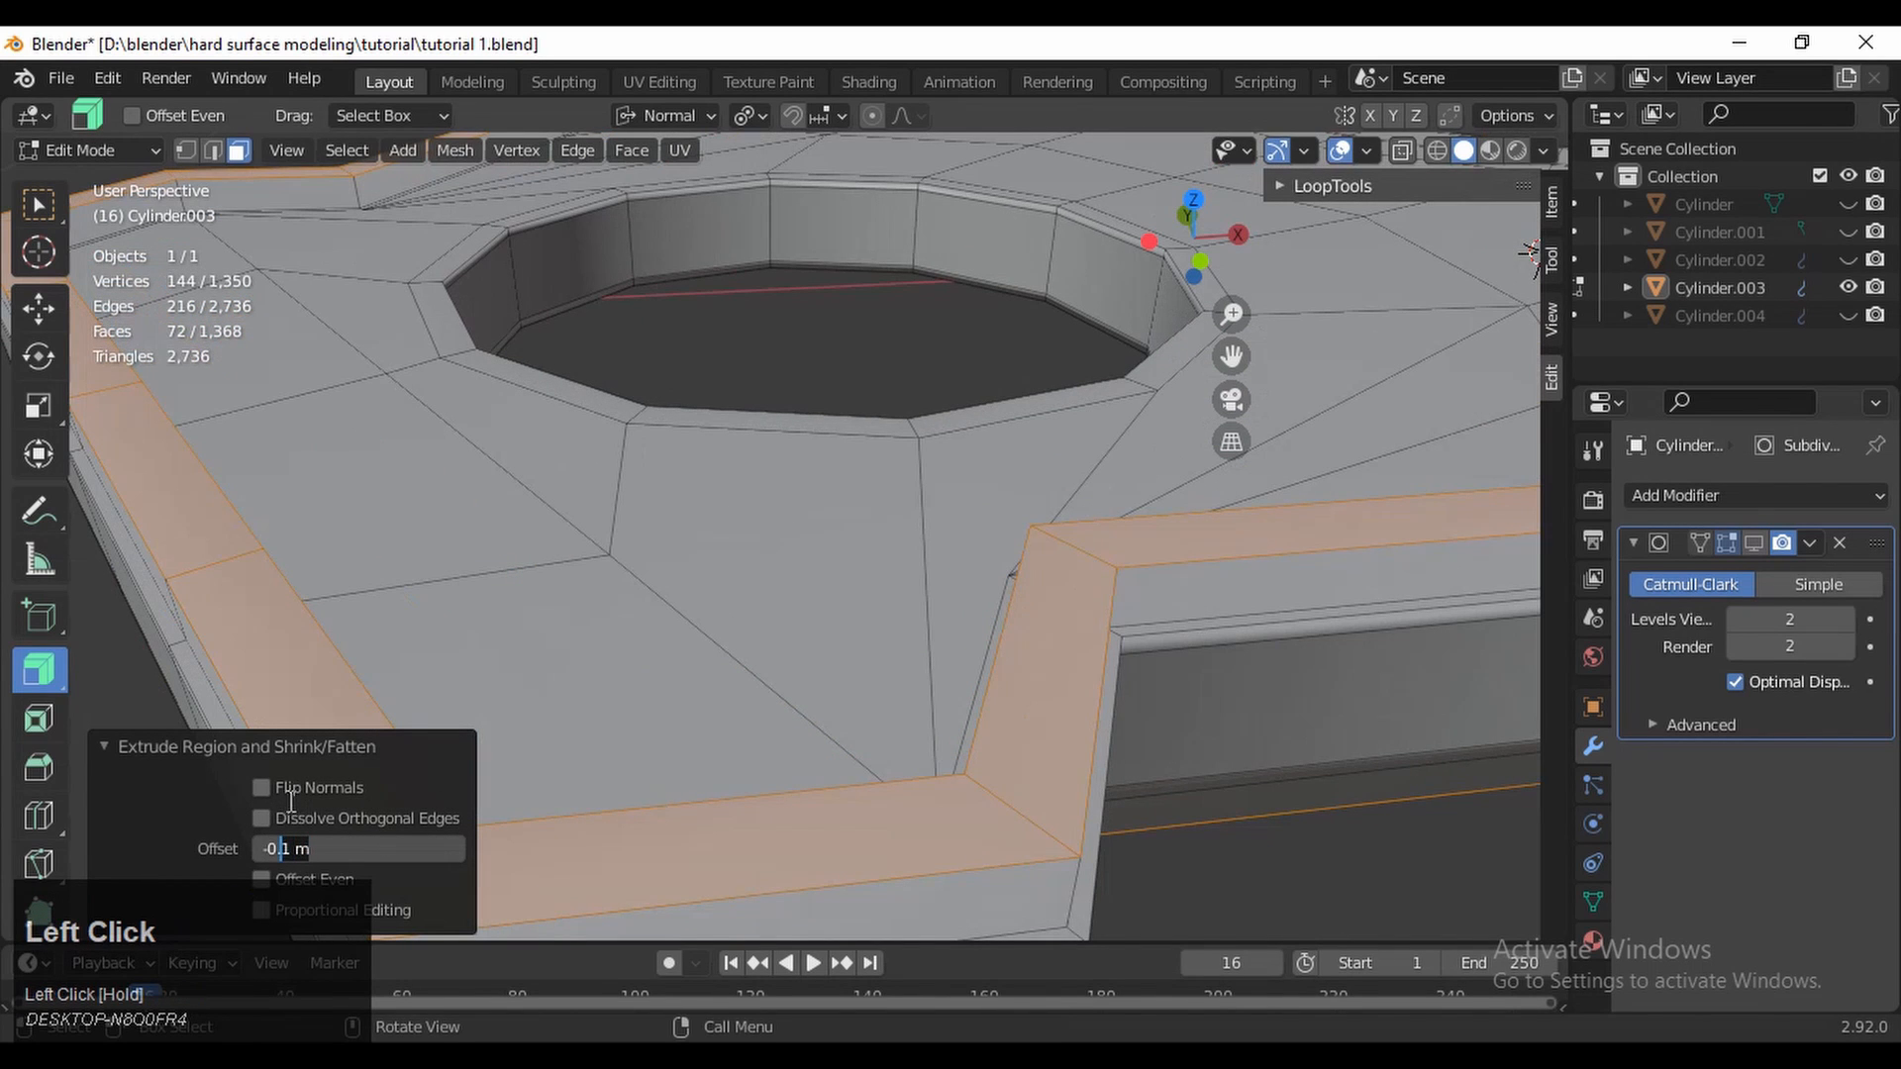
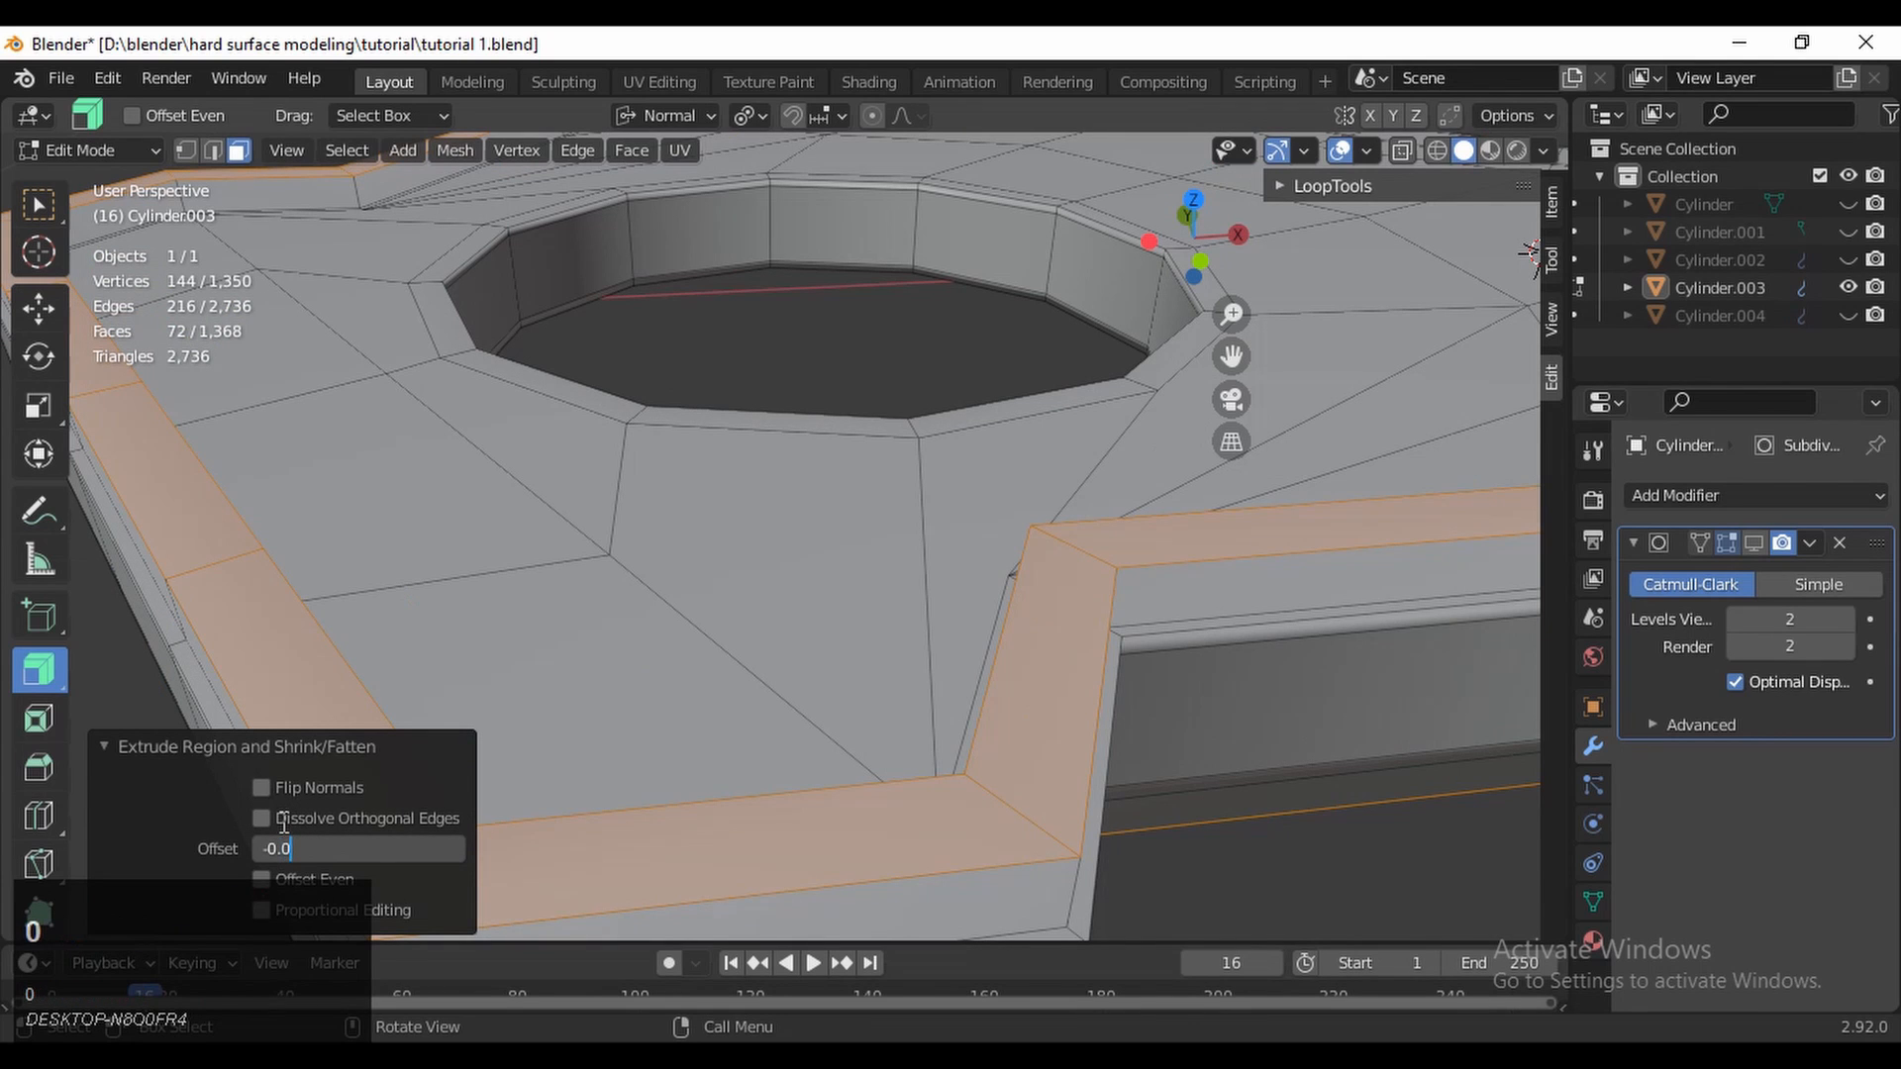
pyautogui.write('-0.0')
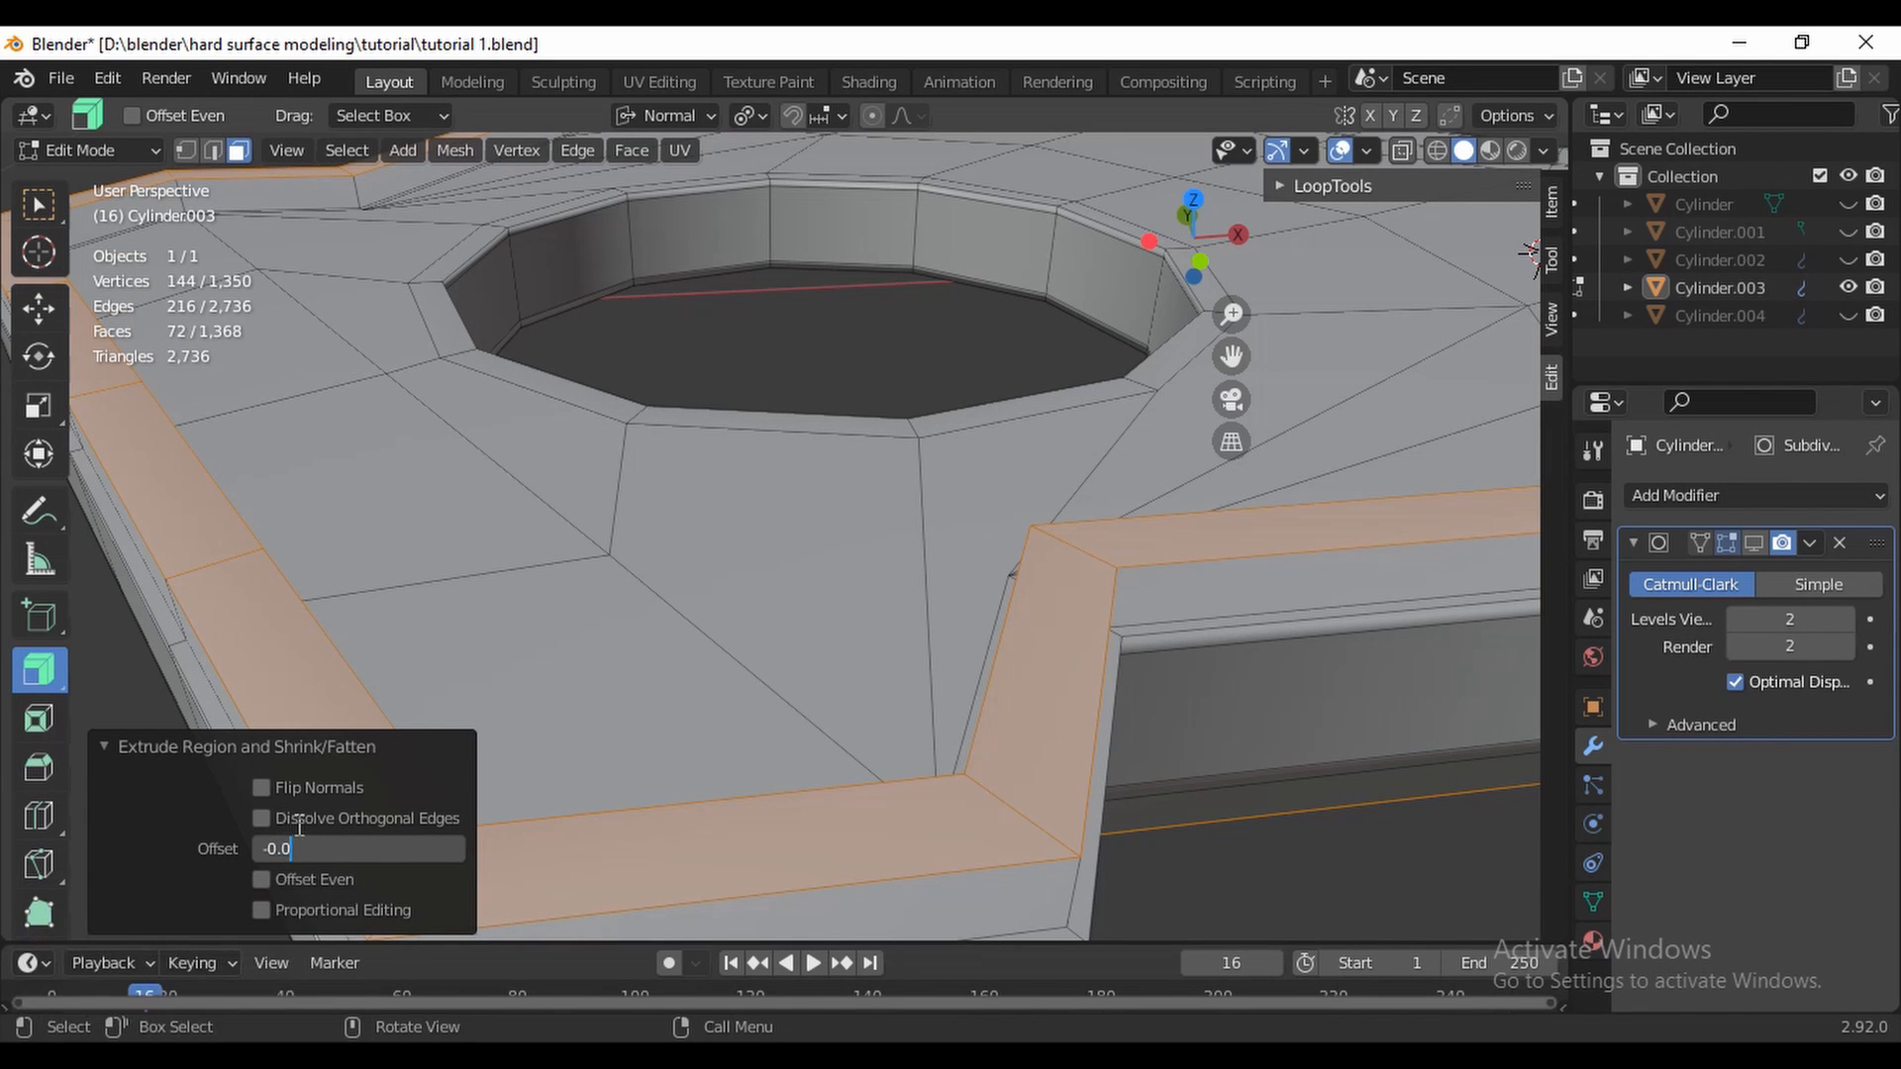
pyautogui.write('7')
pyautogui.click(488, 594)
pyautogui.keyDown('shift'); pyautogui.moveTo(488, 594); pyautogui.dragTo(1004, 536, button='middle'); pyautogui.keyUp('shift')
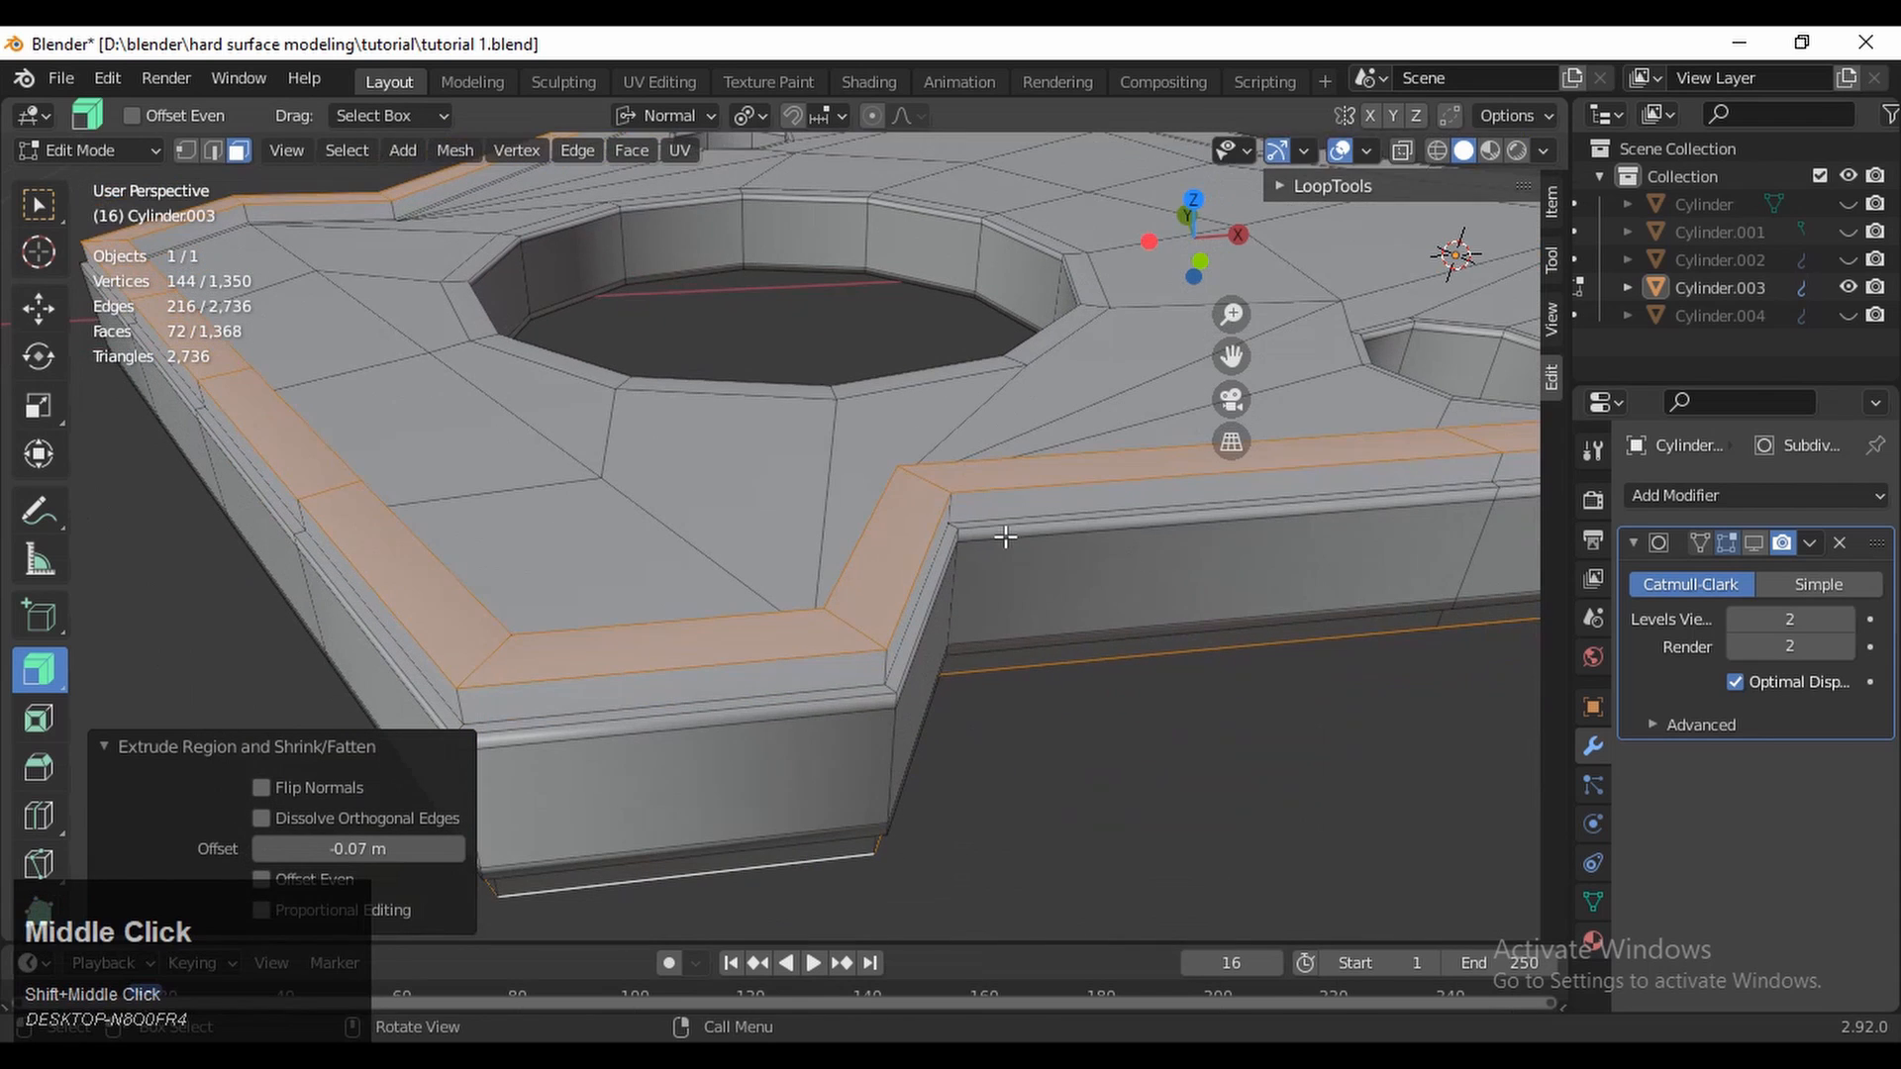
pyautogui.press('i')
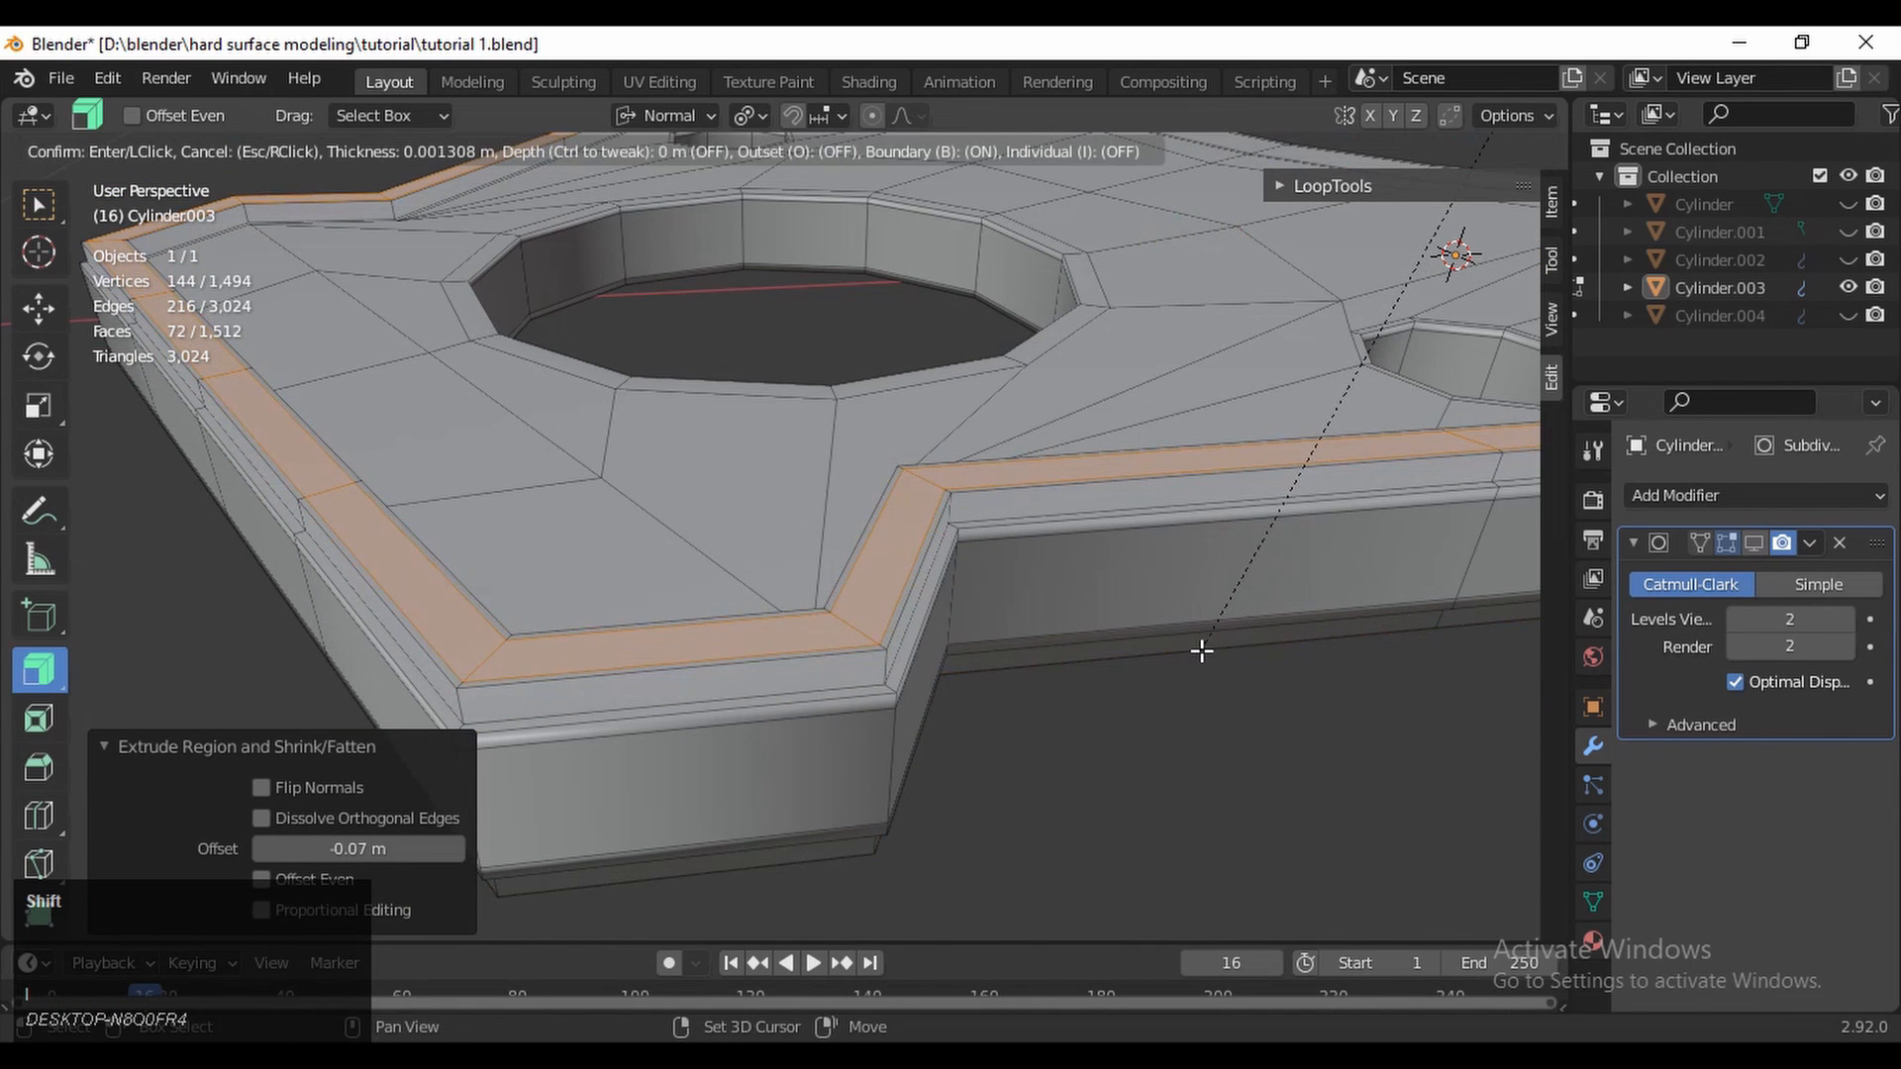
pyautogui.keyDown('shift'); pyautogui.click(1201, 656); pyautogui.keyUp('shift')
# Select the outer and inner side-wall face loops of the raised border on both sides of the plate
pyautogui.press('2')
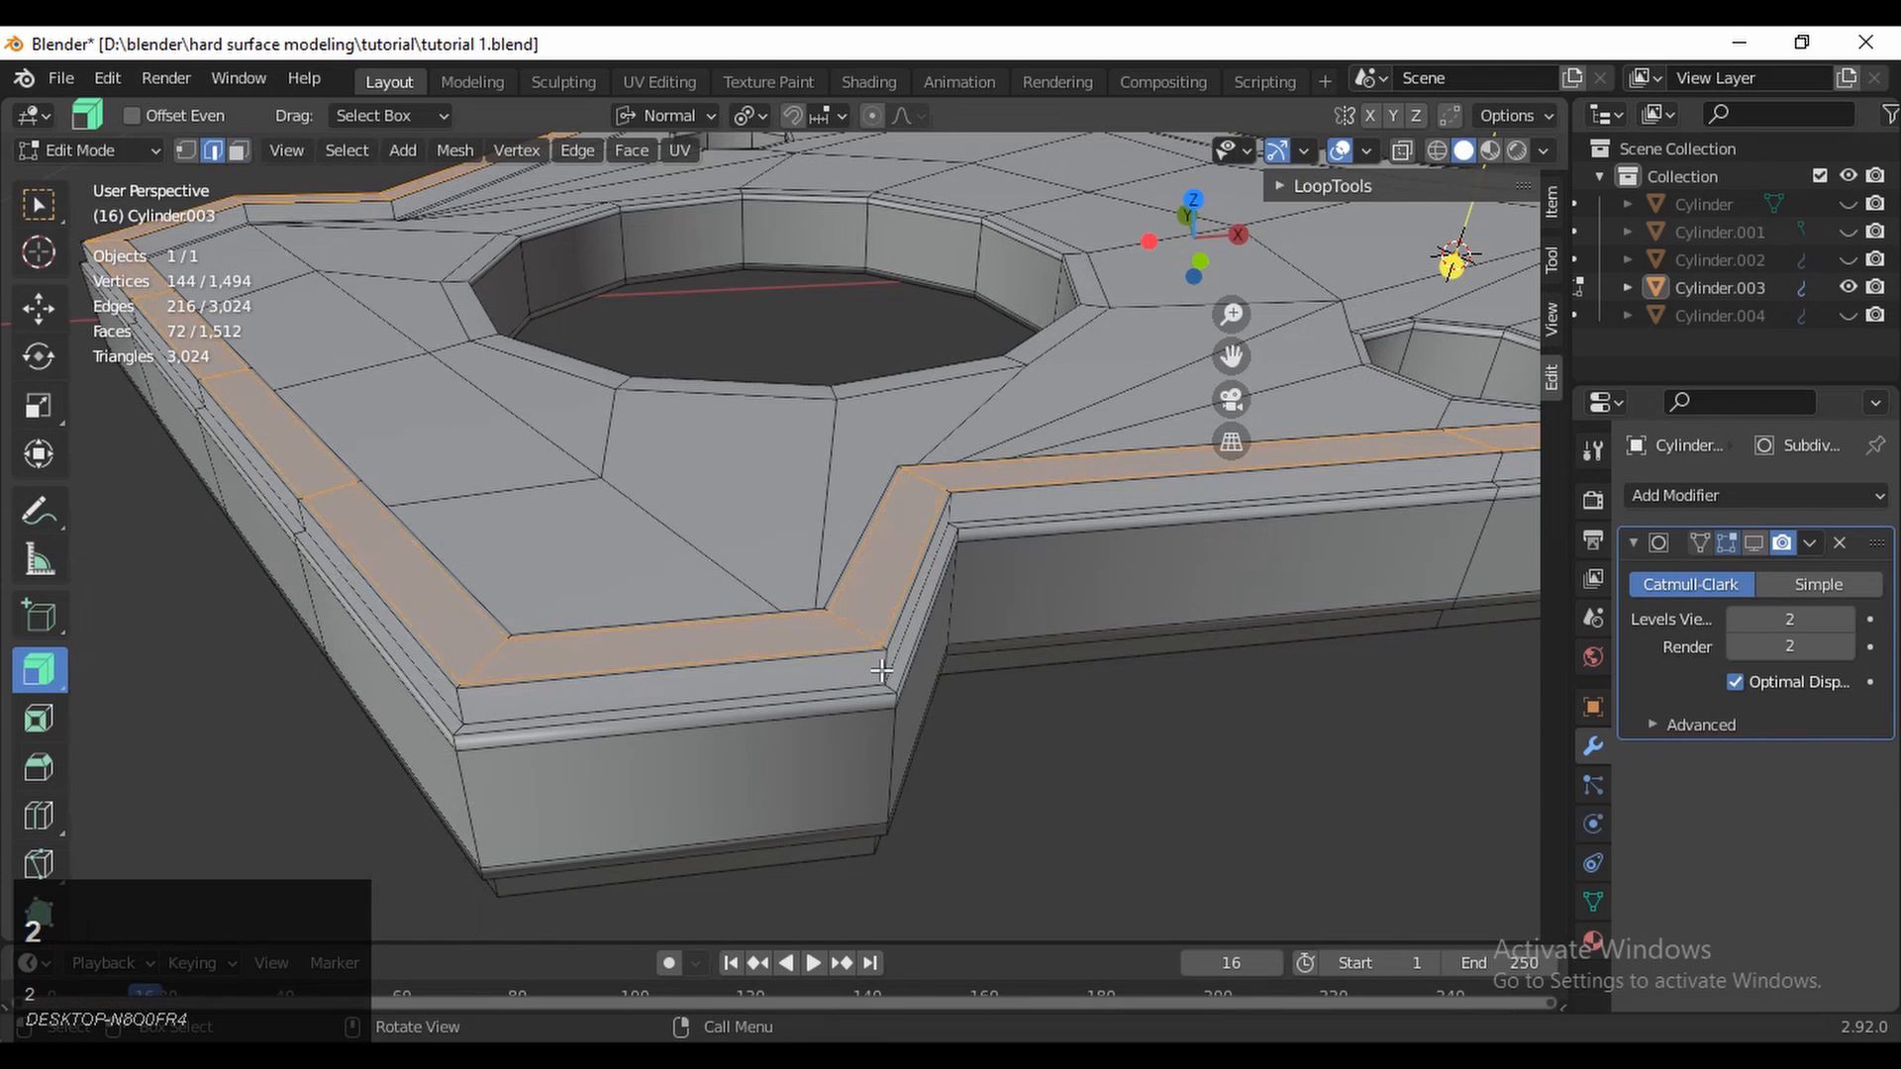
pyautogui.press('3')
pyautogui.keyDown('alt'); pyautogui.click(886, 669); pyautogui.keyUp('alt')
pyautogui.moveTo(824, 568); pyautogui.dragTo(999, 534, button='middle')
pyautogui.keyDown('shift'); pyautogui.moveTo(812, 391); pyautogui.dragTo(458, 474, button='middle'); pyautogui.keyUp('shift')
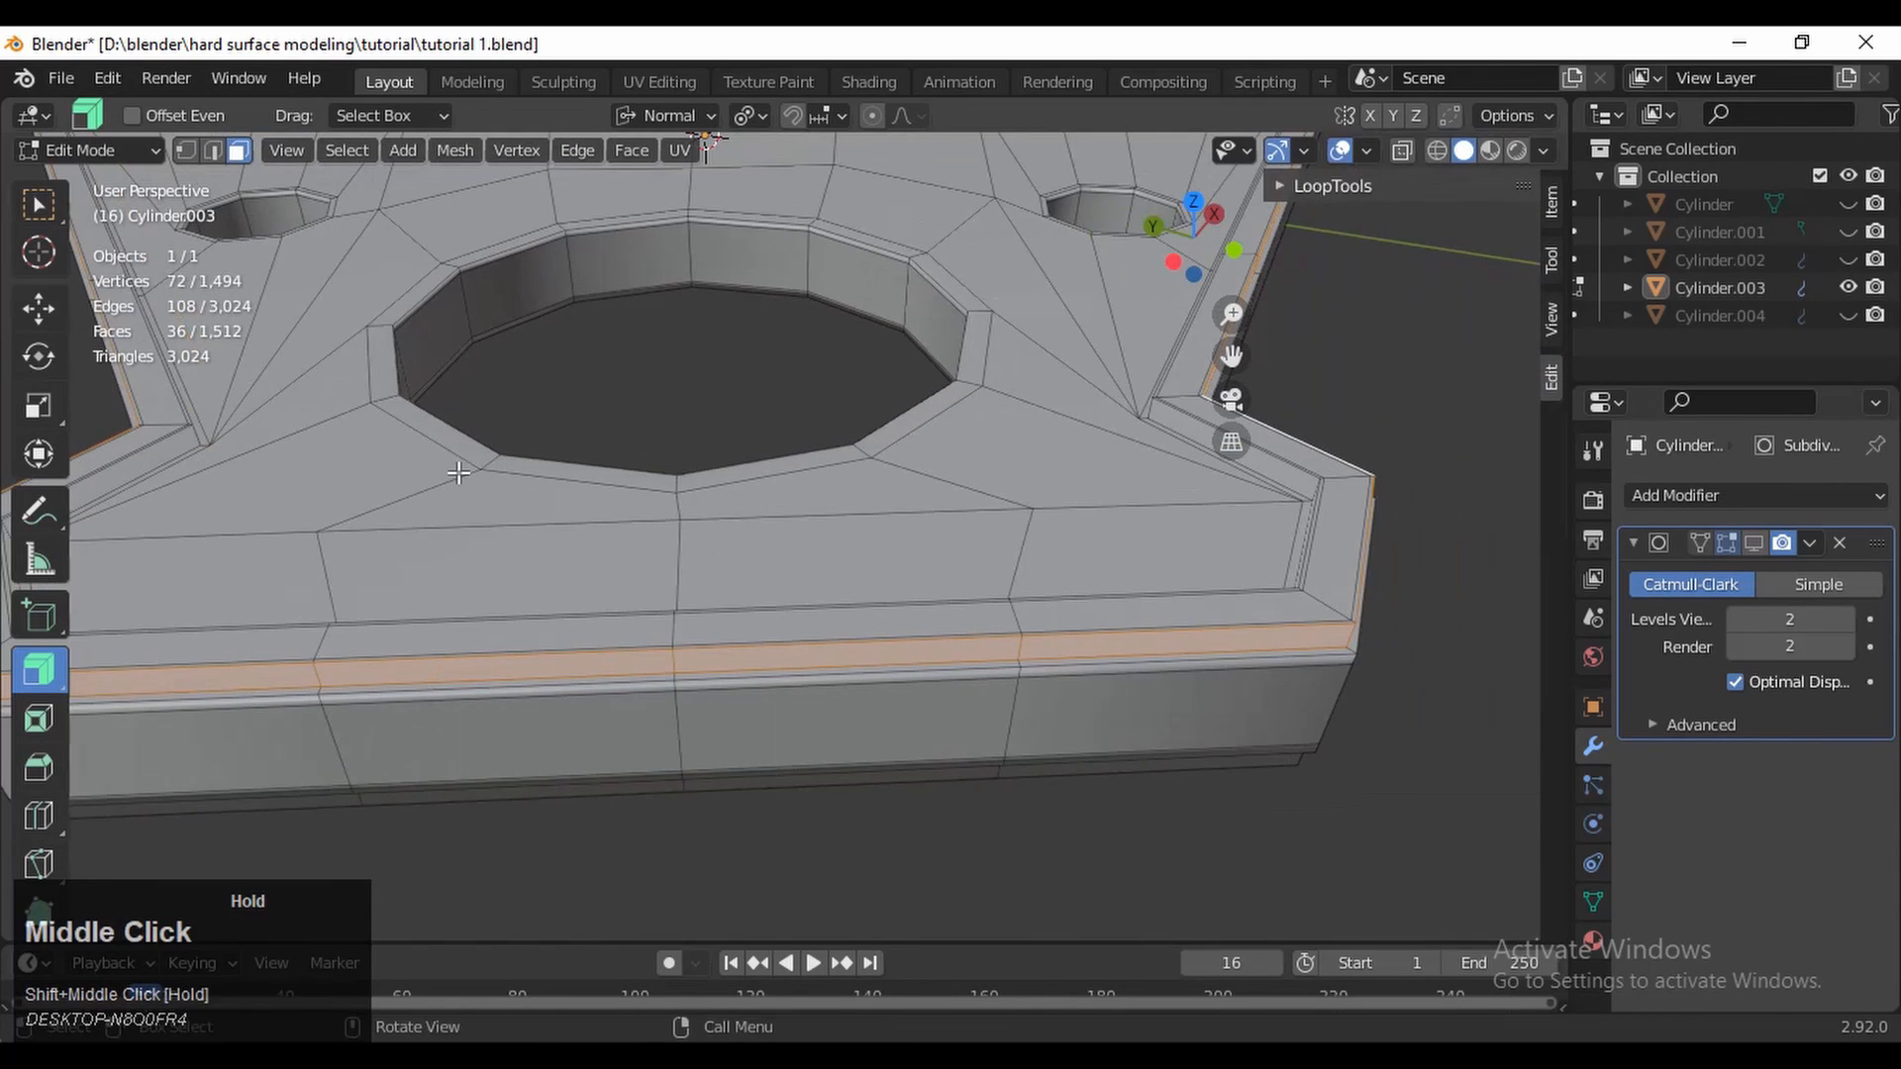
pyautogui.keyDown('alt'); pyautogui.keyDown('shift'); pyautogui.click(187, 430); pyautogui.keyUp('shift'); pyautogui.keyUp('alt')
pyautogui.hotkey('ctrl', 'z')
pyautogui.moveTo(1188, 464); pyautogui.dragTo(1243, 265, button='middle')
pyautogui.keyDown('alt'); pyautogui.keyDown('shift'); pyautogui.click(1411, 347); pyautogui.keyUp('shift'); pyautogui.keyUp('alt')
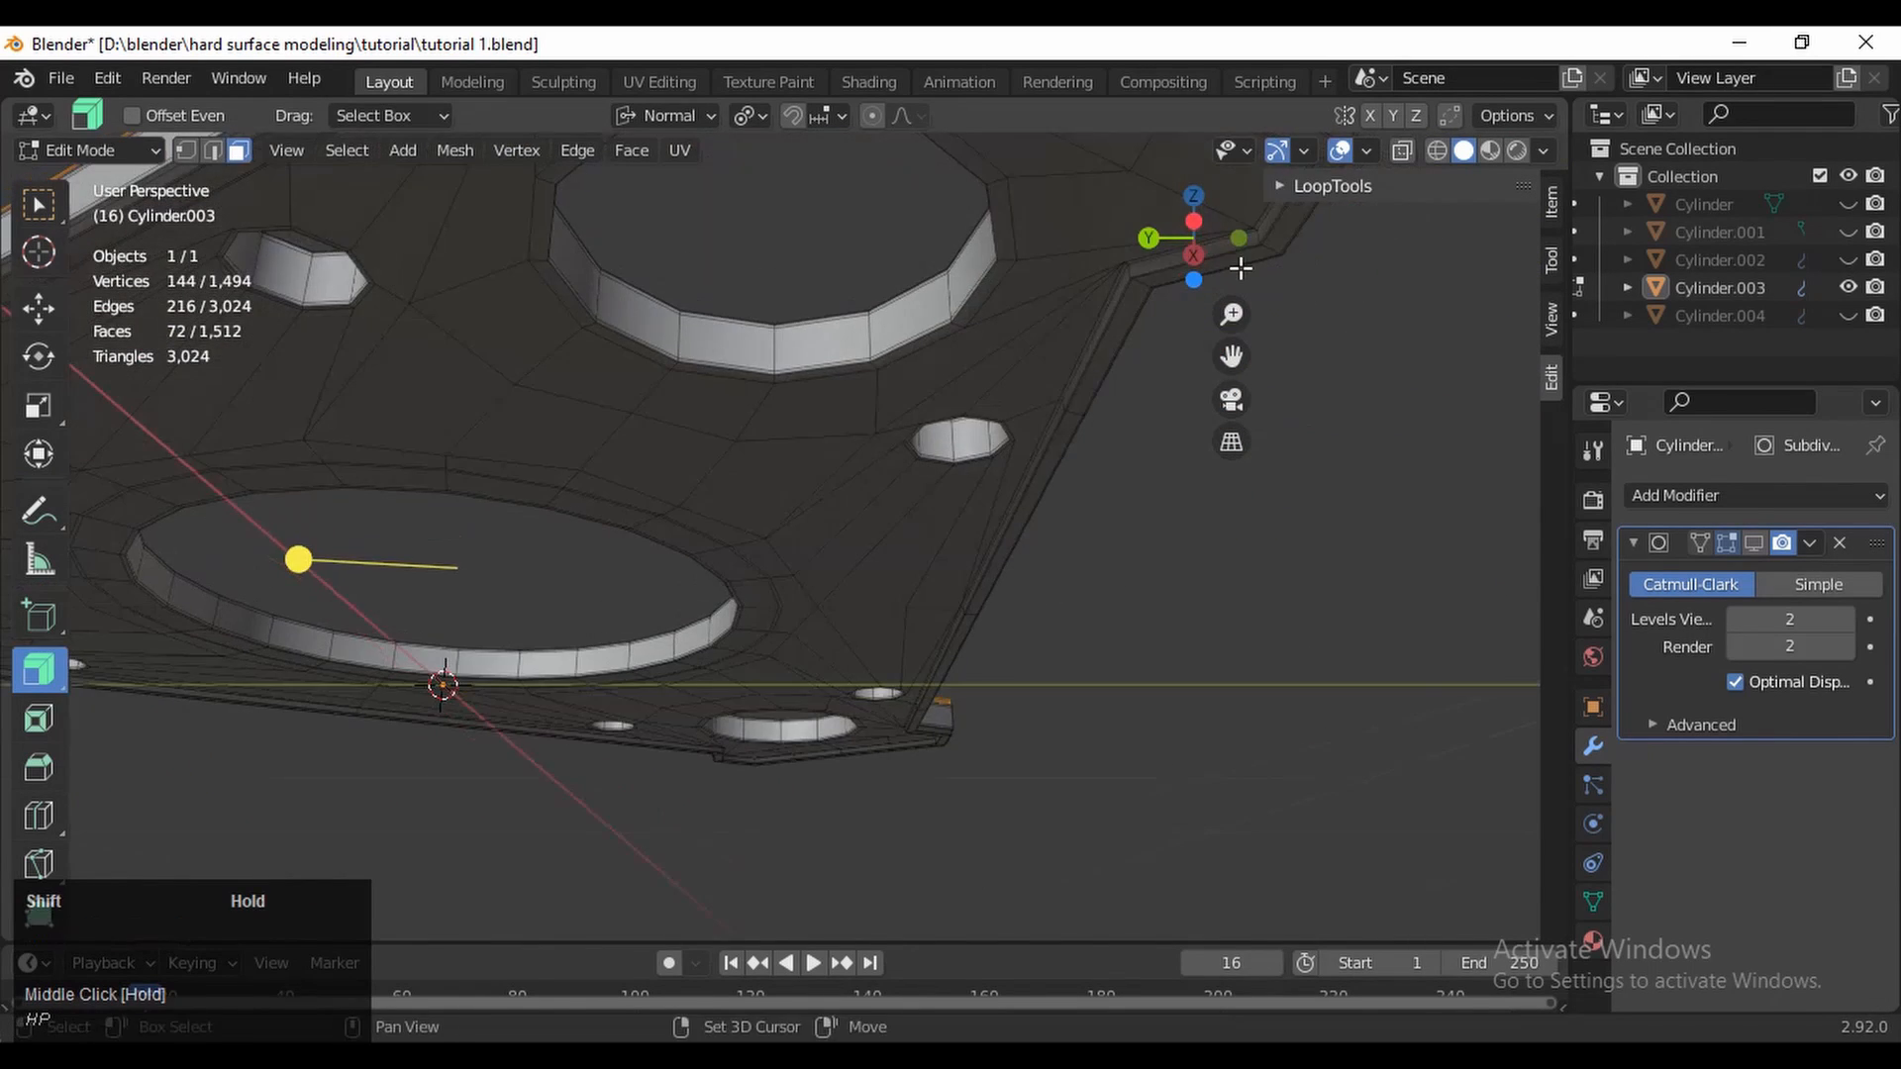
pyautogui.keyDown('shift'); pyautogui.moveTo(961, 391); pyautogui.dragTo(544, 723, button='middle'); pyautogui.keyUp('shift')
pyautogui.keyDown('ctrl'); pyautogui.moveTo(713, 579); pyautogui.dragTo(567, 908, button='middle'); pyautogui.keyUp('ctrl')
pyautogui.keyDown('alt'); pyautogui.keyDown('shift'); pyautogui.click(596, 452); pyautogui.keyUp('shift'); pyautogui.keyUp('alt')
pyautogui.keyDown('alt'); pyautogui.keyDown('shift'); pyautogui.click(1081, 675); pyautogui.keyUp('shift'); pyautogui.keyUp('alt')
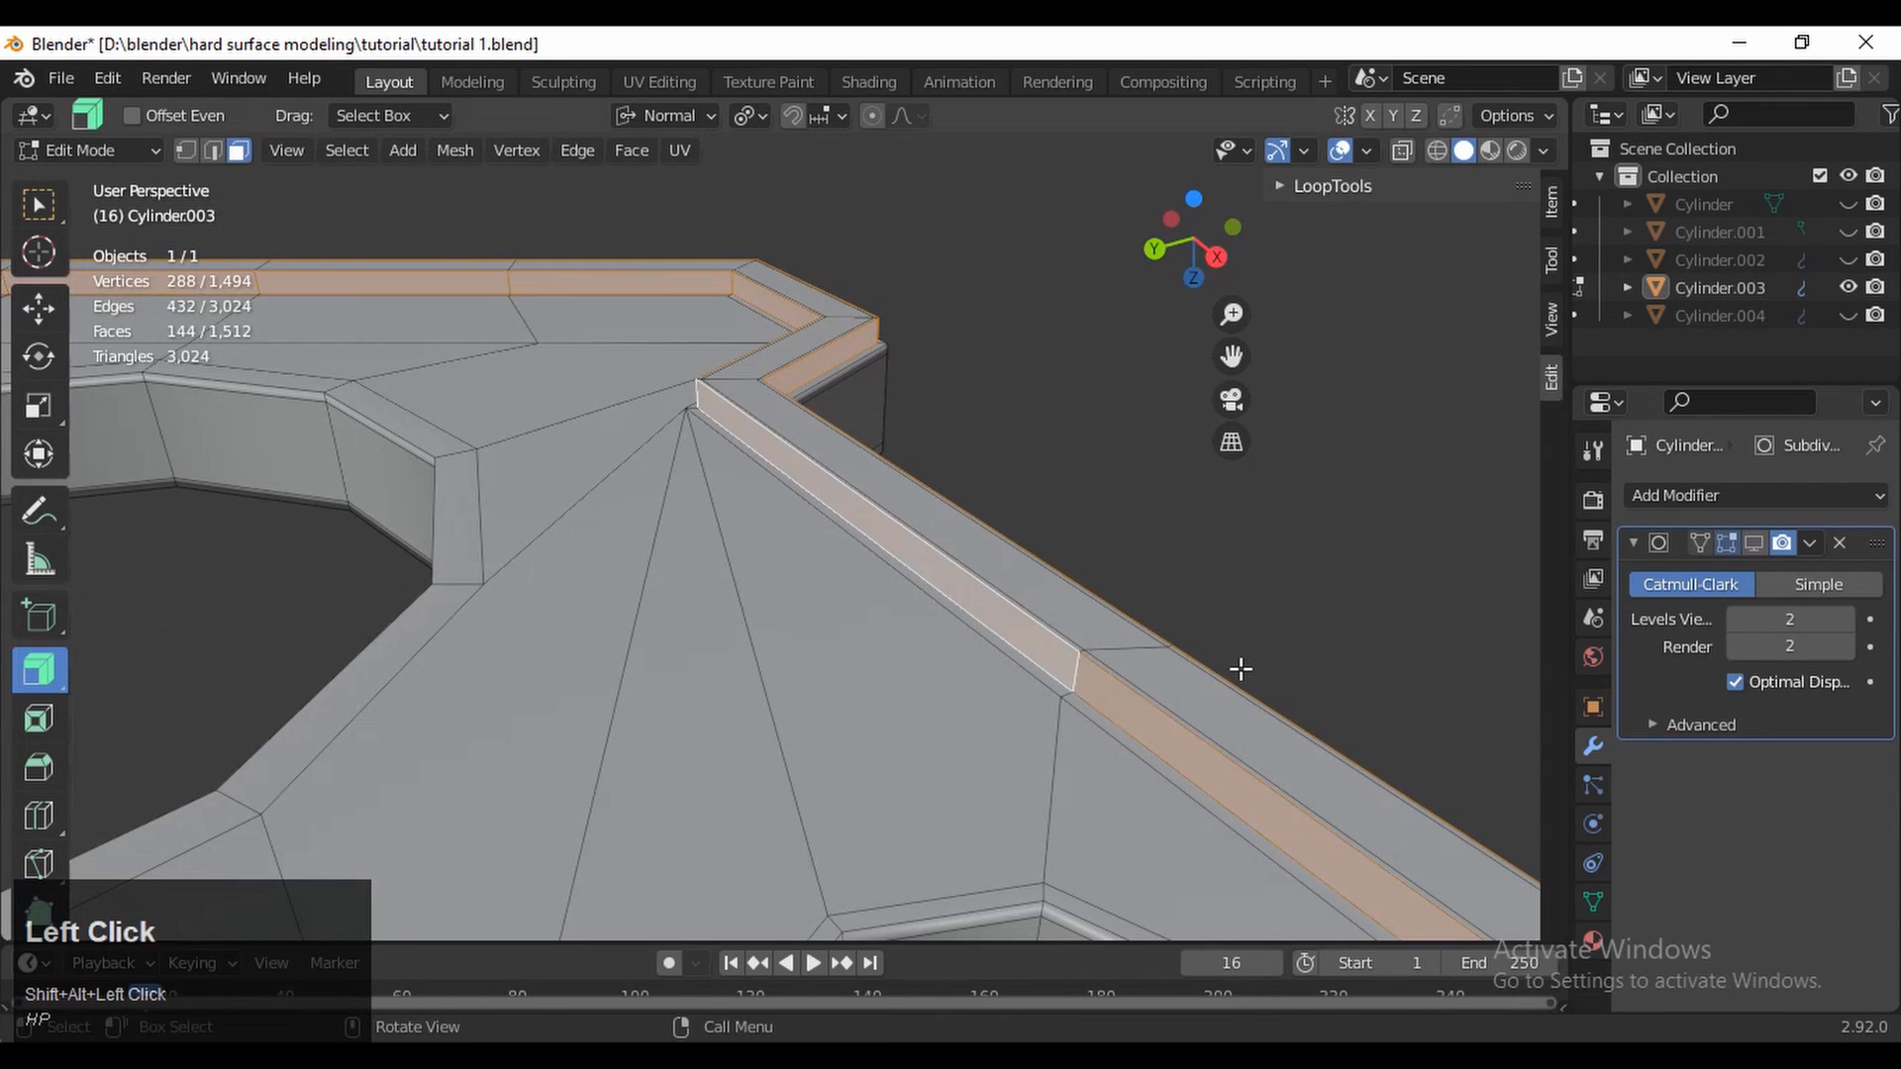
# Inset the raised border's side walls, adjust the inset thickness and clear the selection
pyautogui.moveTo(1239, 666); pyautogui.dragTo(1201, 615, button='middle')
pyautogui.press('i')
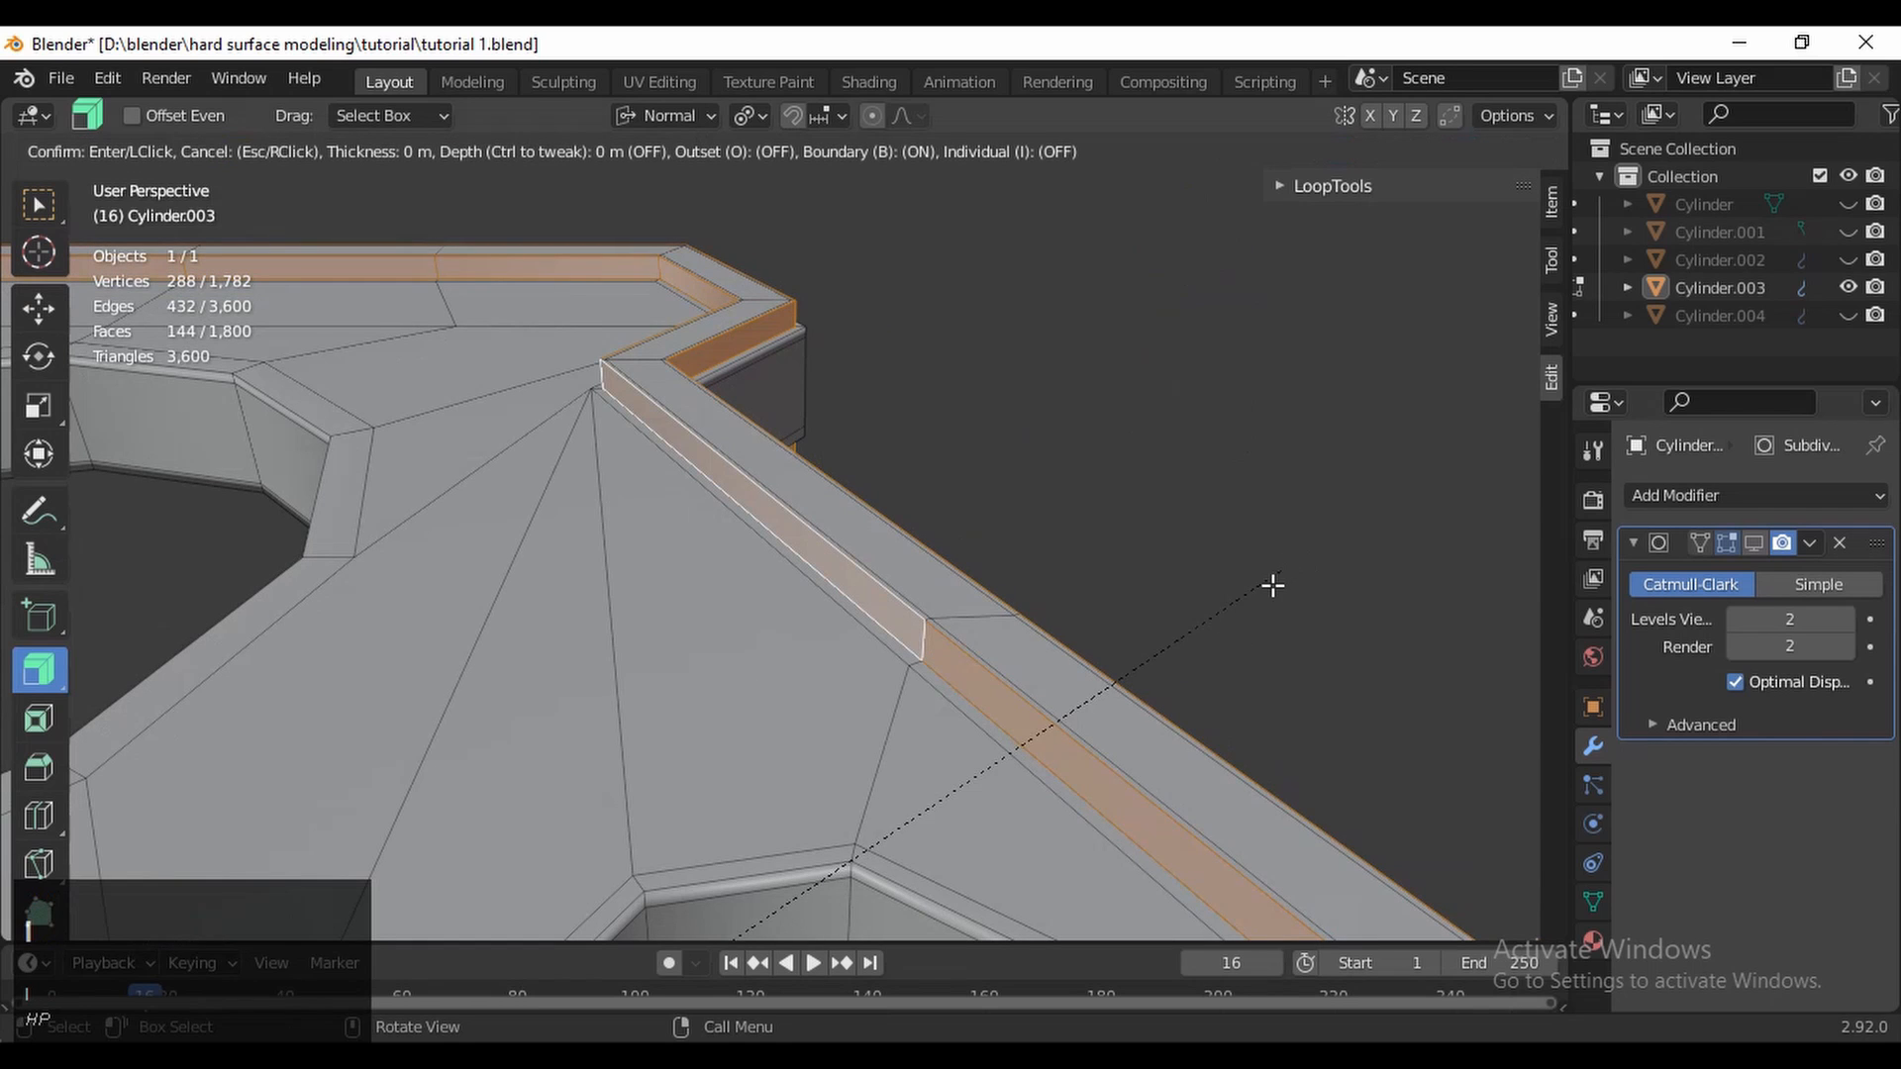
pyautogui.keyDown('shift'); pyautogui.click(1047, 686); pyautogui.keyUp('shift')
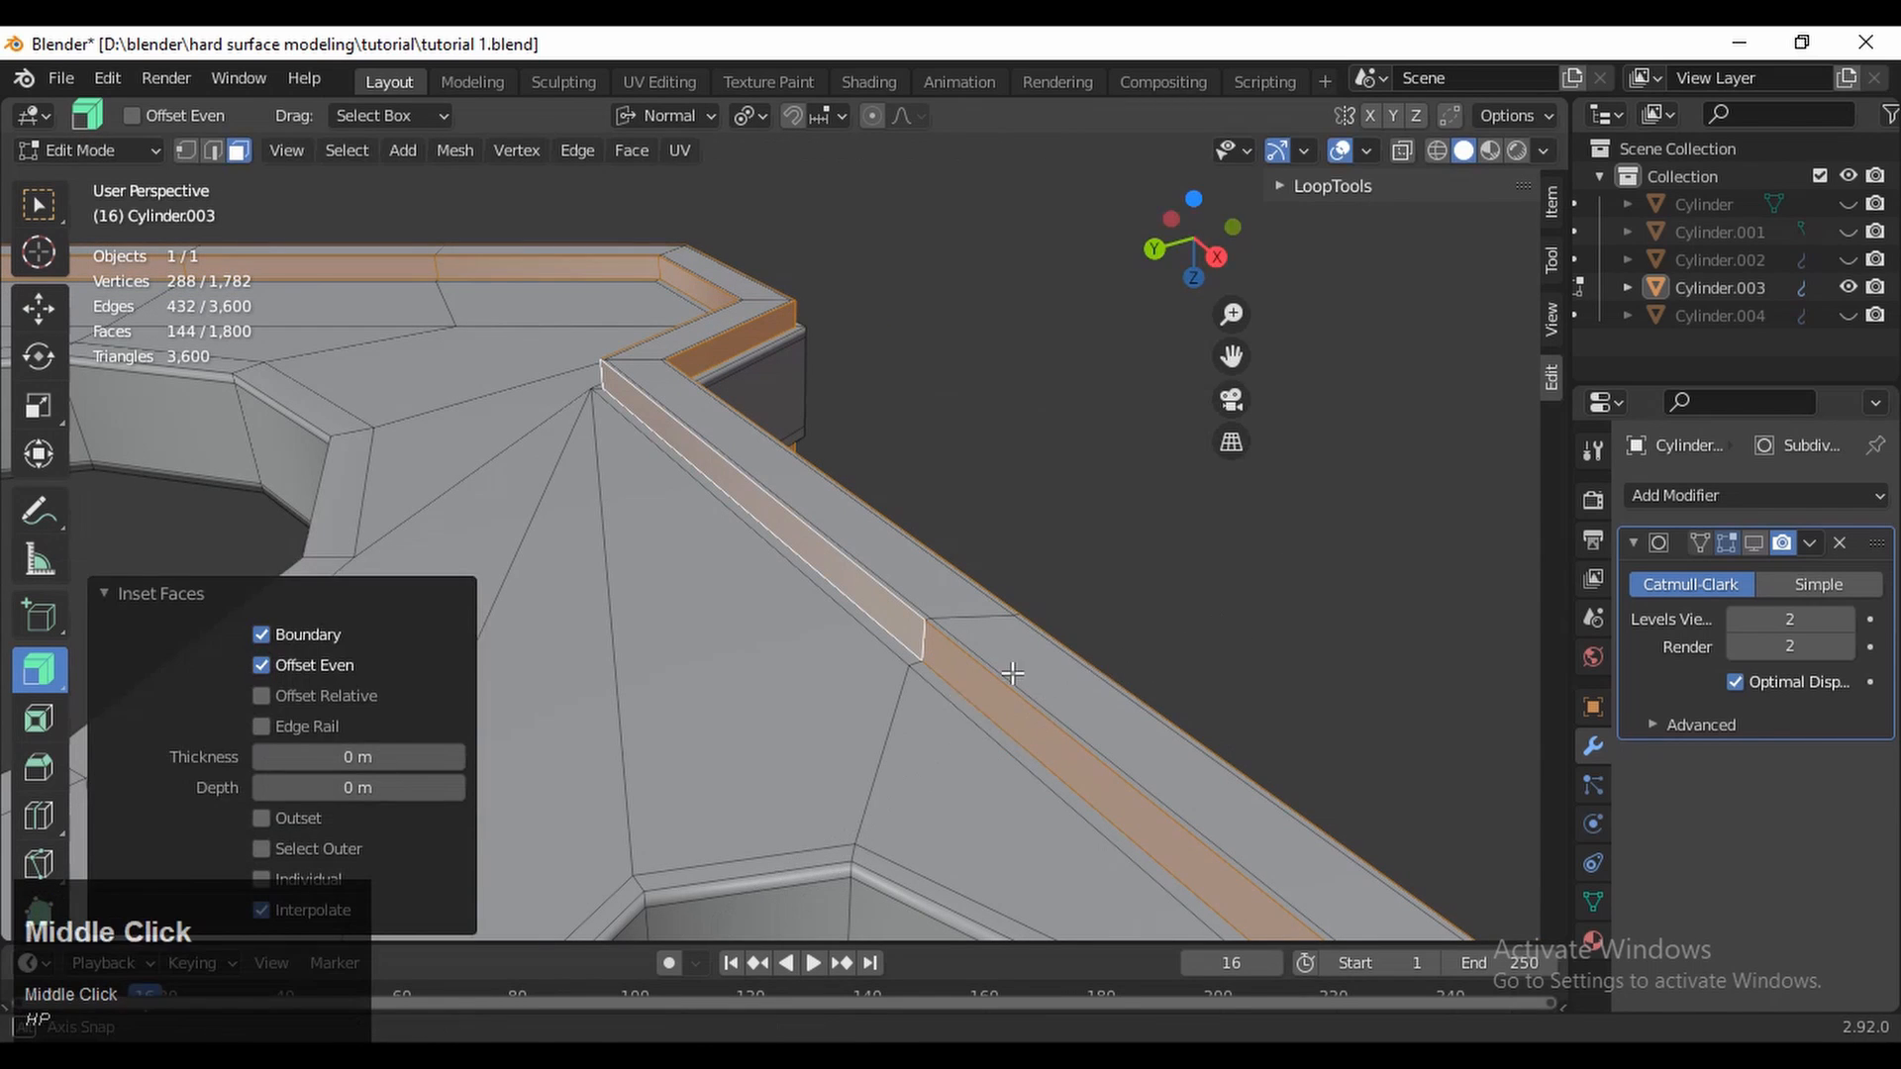
pyautogui.moveTo(1006, 666); pyautogui.dragTo(1029, 627, button='middle')
pyautogui.keyDown('shift'); pyautogui.moveTo(1029, 628); pyautogui.dragTo(873, 394, button='middle'); pyautogui.keyUp('shift')
pyautogui.moveTo(361, 758)
pyautogui.mouseDown()
pyautogui.moveTo(394, 758)
pyautogui.moveTo(371, 759)
pyautogui.mouseUp()
pyautogui.keyDown('ctrl'); pyautogui.moveTo(488, 594); pyautogui.dragTo(525, 842, button='middle'); pyautogui.keyUp('ctrl')
pyautogui.moveTo(693, 426); pyautogui.dragTo(772, 906, button='middle')
pyautogui.click(742, 644)
pyautogui.click(730, 488)
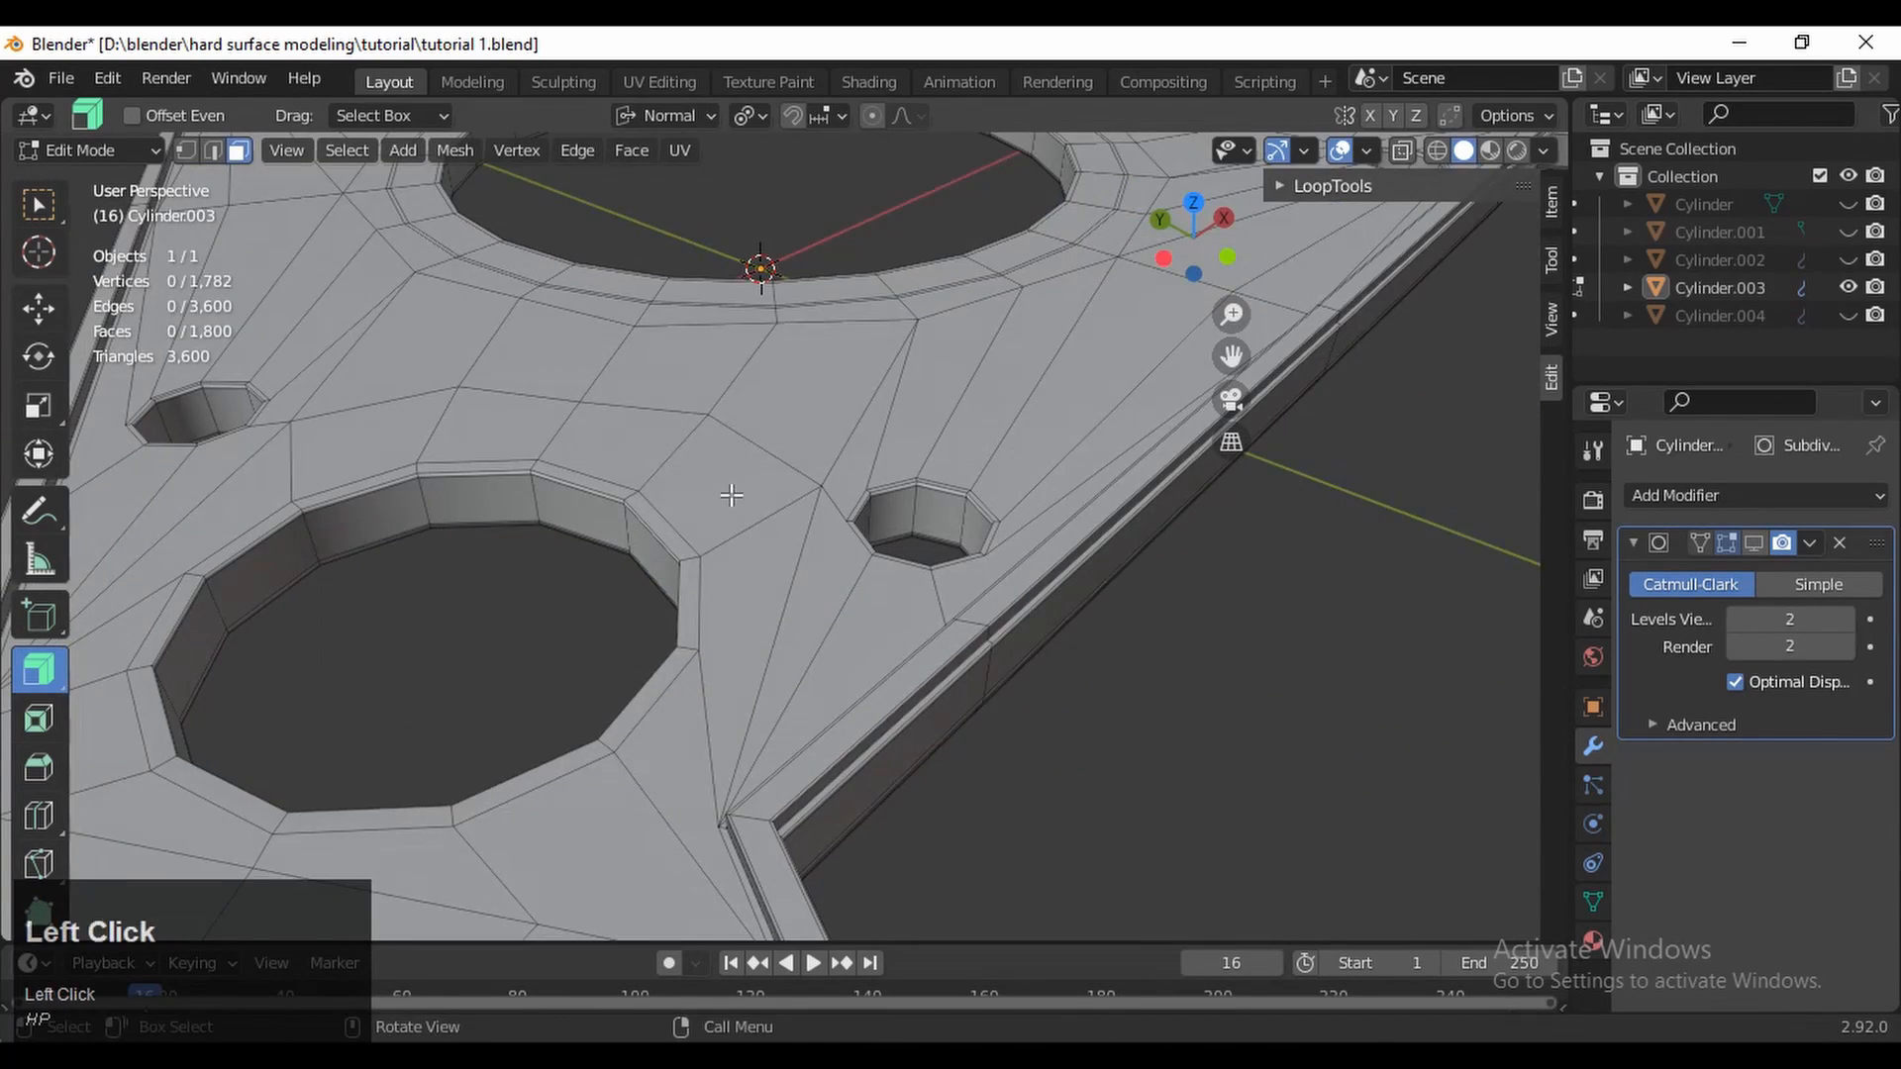
# Reselect the plate for editing and select the face ring around the large central hole on both sides
pyautogui.keyDown('shift'); pyautogui.moveTo(839, 558); pyautogui.dragTo(835, 778, button='middle'); pyautogui.keyUp('shift')
pyautogui.press('Tab')
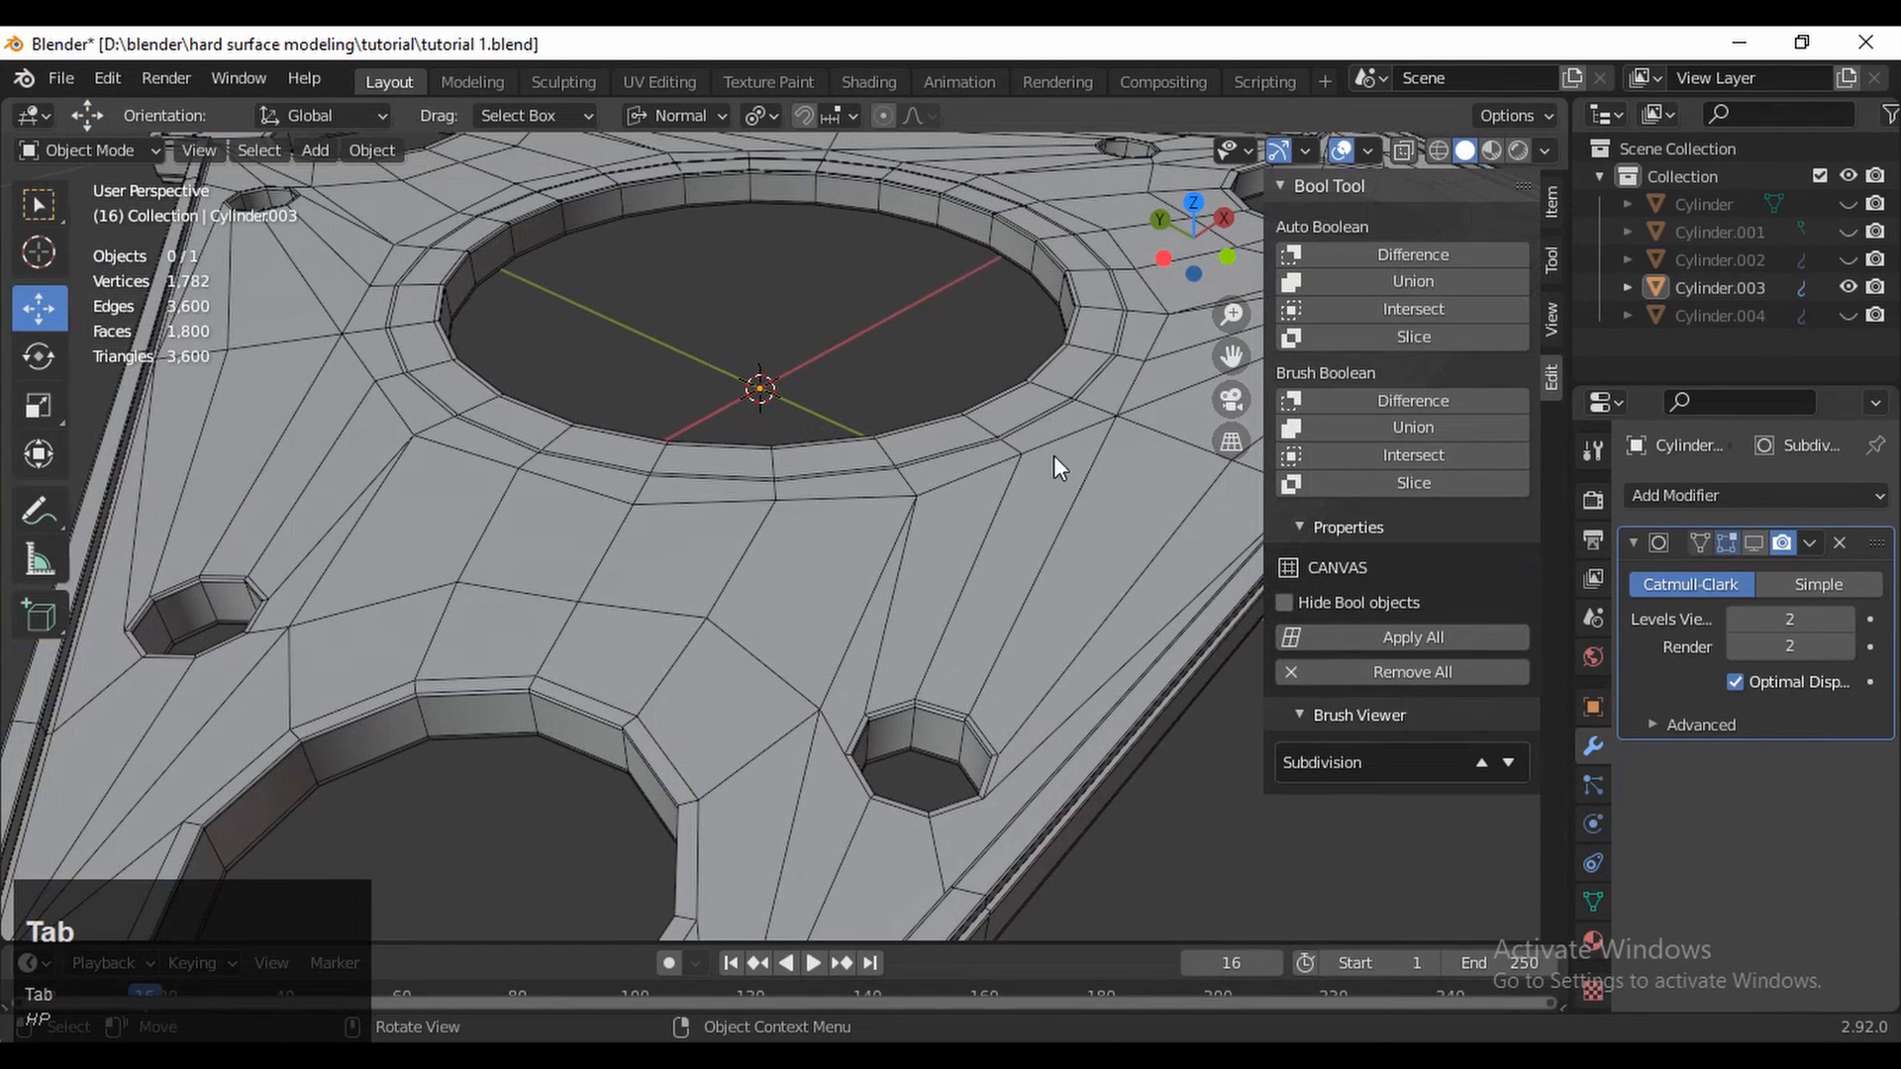
pyautogui.click(1050, 384)
pyautogui.press('Tab')
pyautogui.moveTo(1044, 455); pyautogui.dragTo(1000, 509, button='middle')
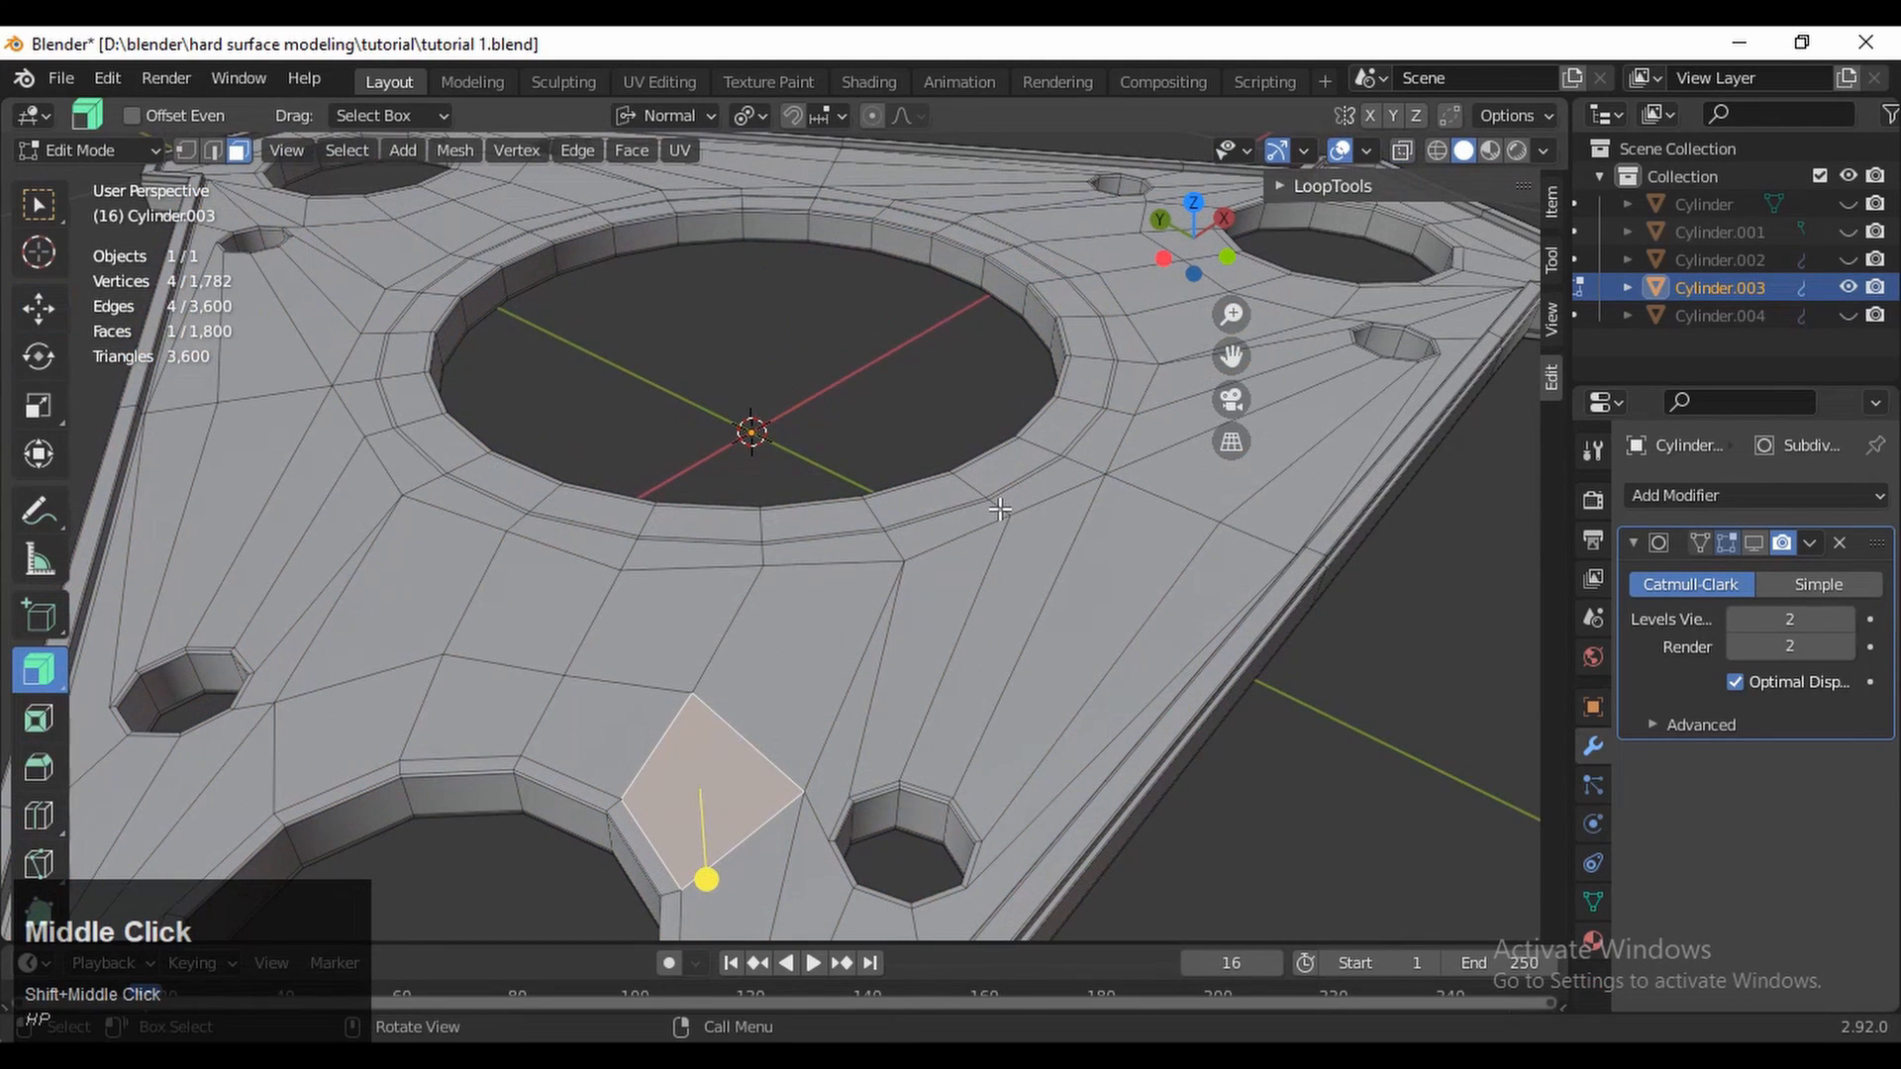
pyautogui.keyDown('alt'); pyautogui.click(1038, 445); pyautogui.keyUp('alt')
pyautogui.moveTo(1038, 444); pyautogui.dragTo(899, 540, button='middle')
pyautogui.keyDown('alt'); pyautogui.keyDown('shift'); pyautogui.click(857, 633); pyautogui.keyUp('shift'); pyautogui.keyUp('alt')
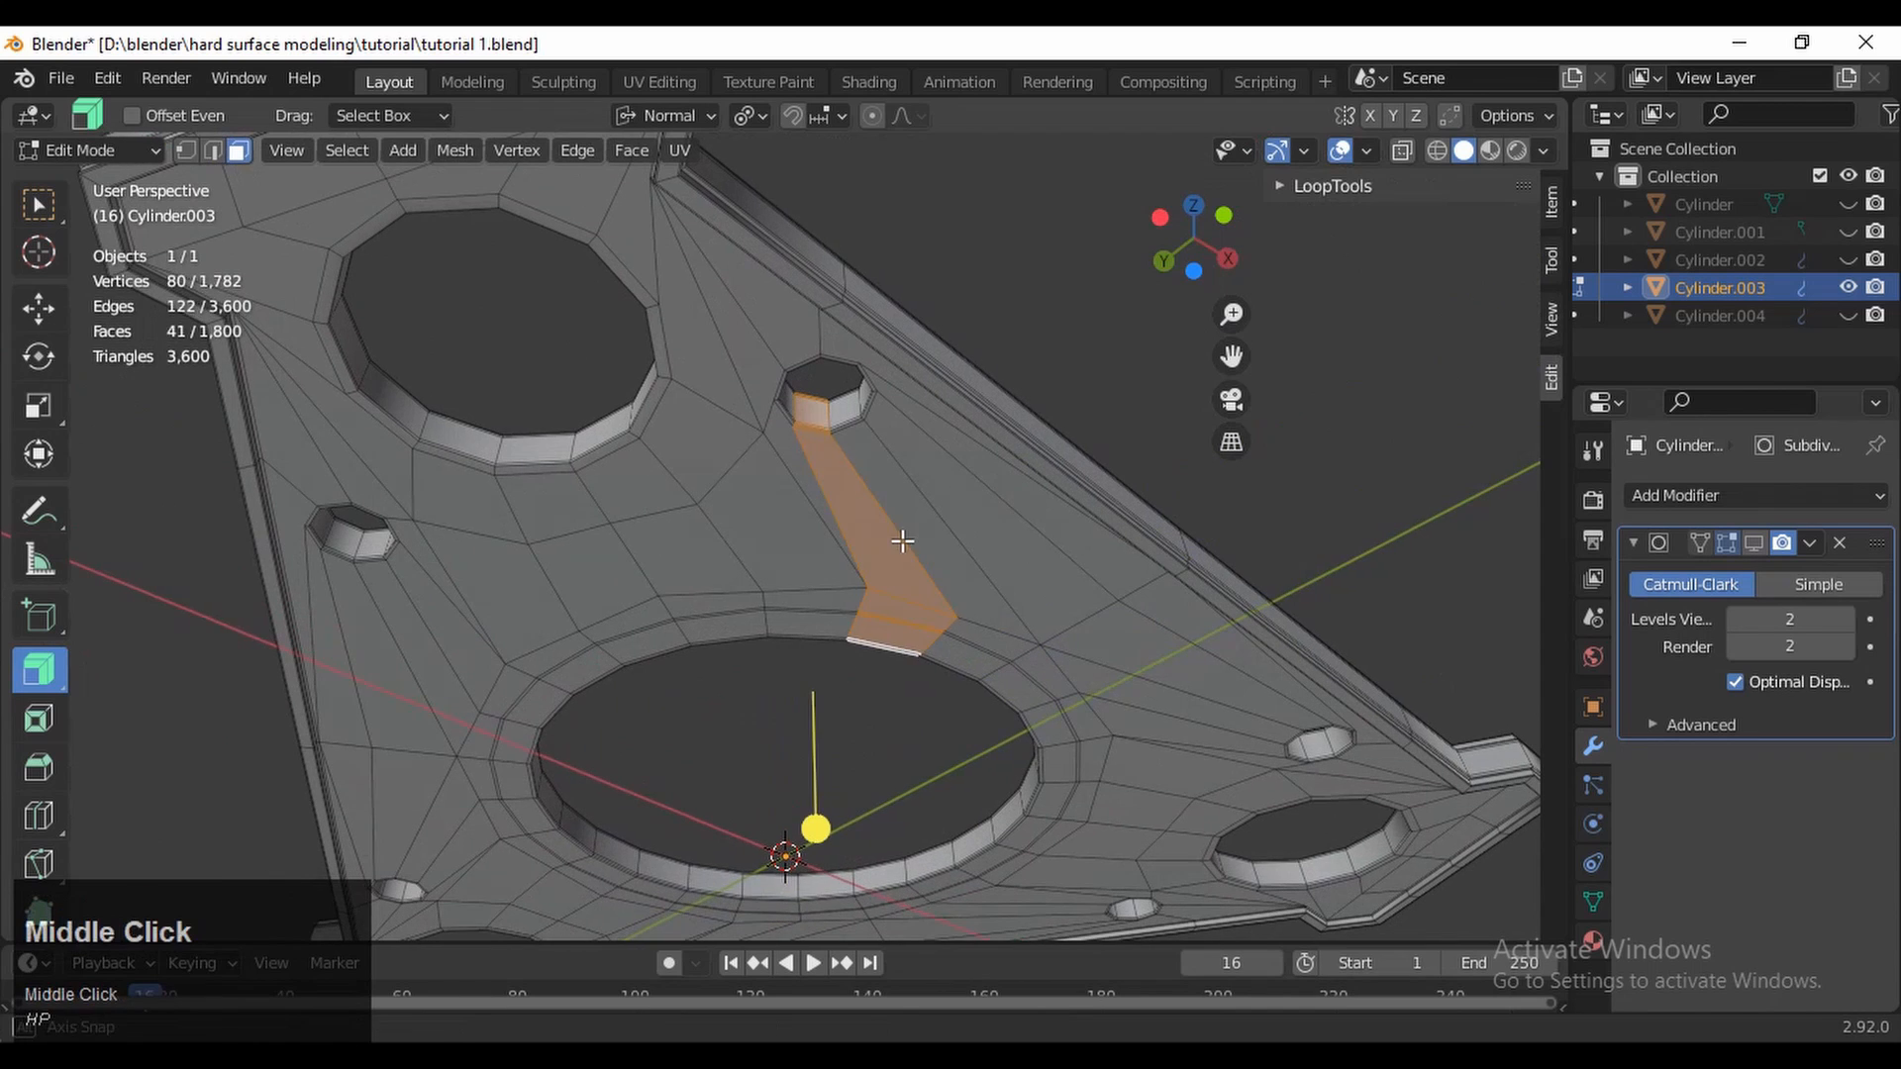
pyautogui.hotkey('ctrl', 'z')
pyautogui.keyDown('alt'); pyautogui.keyDown('shift'); pyautogui.click(855, 627); pyautogui.keyUp('shift'); pyautogui.keyUp('alt')
pyautogui.moveTo(855, 628); pyautogui.dragTo(859, 462, button='middle')
# Extrude the central hole's face rings along their normals with an offset of -0.1 m and inset them by about 0.002 m
pyautogui.moveTo(848, 386); pyautogui.dragTo(859, 486)
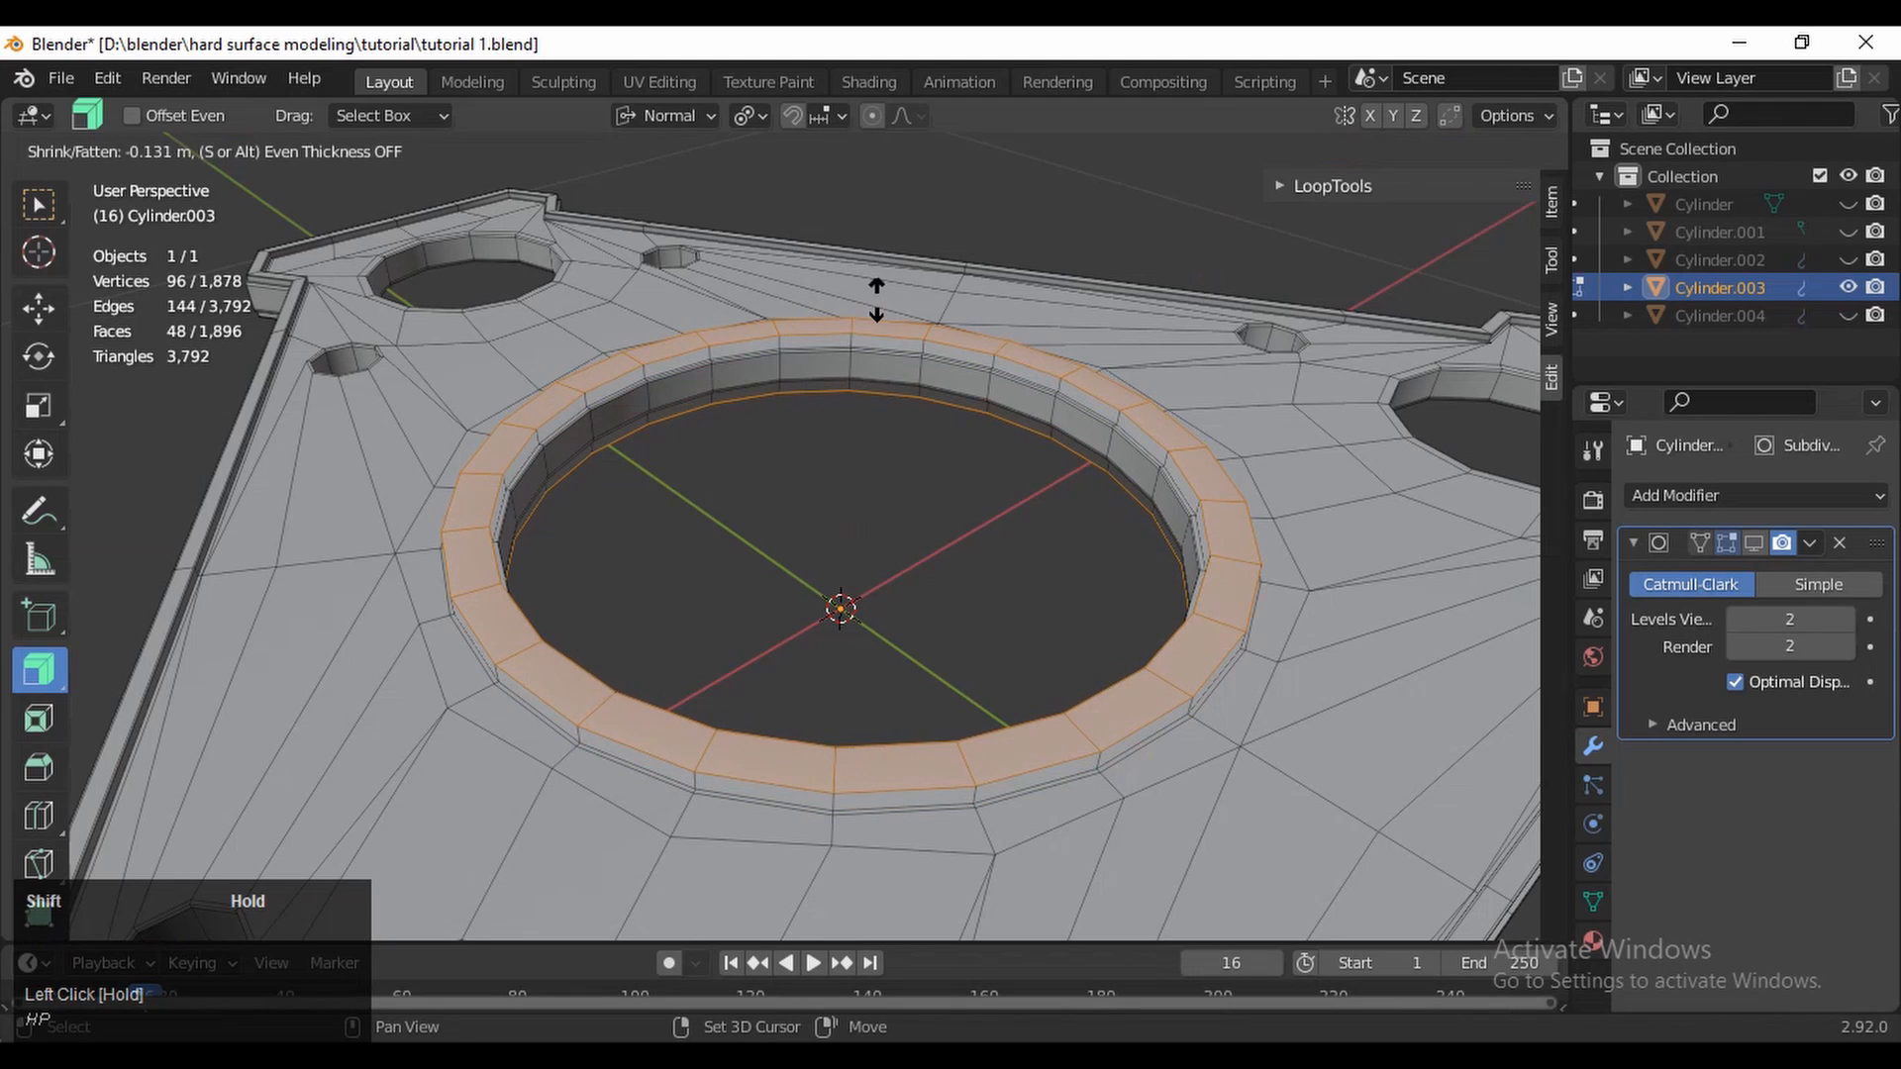
pyautogui.keyDown('shift'); pyautogui.moveTo(877, 300); pyautogui.dragTo(877, 301); pyautogui.keyUp('shift')
pyautogui.keyDown('ctrl'); pyautogui.moveTo(871, 465); pyautogui.dragTo(793, 206, button='middle'); pyautogui.keyUp('ctrl')
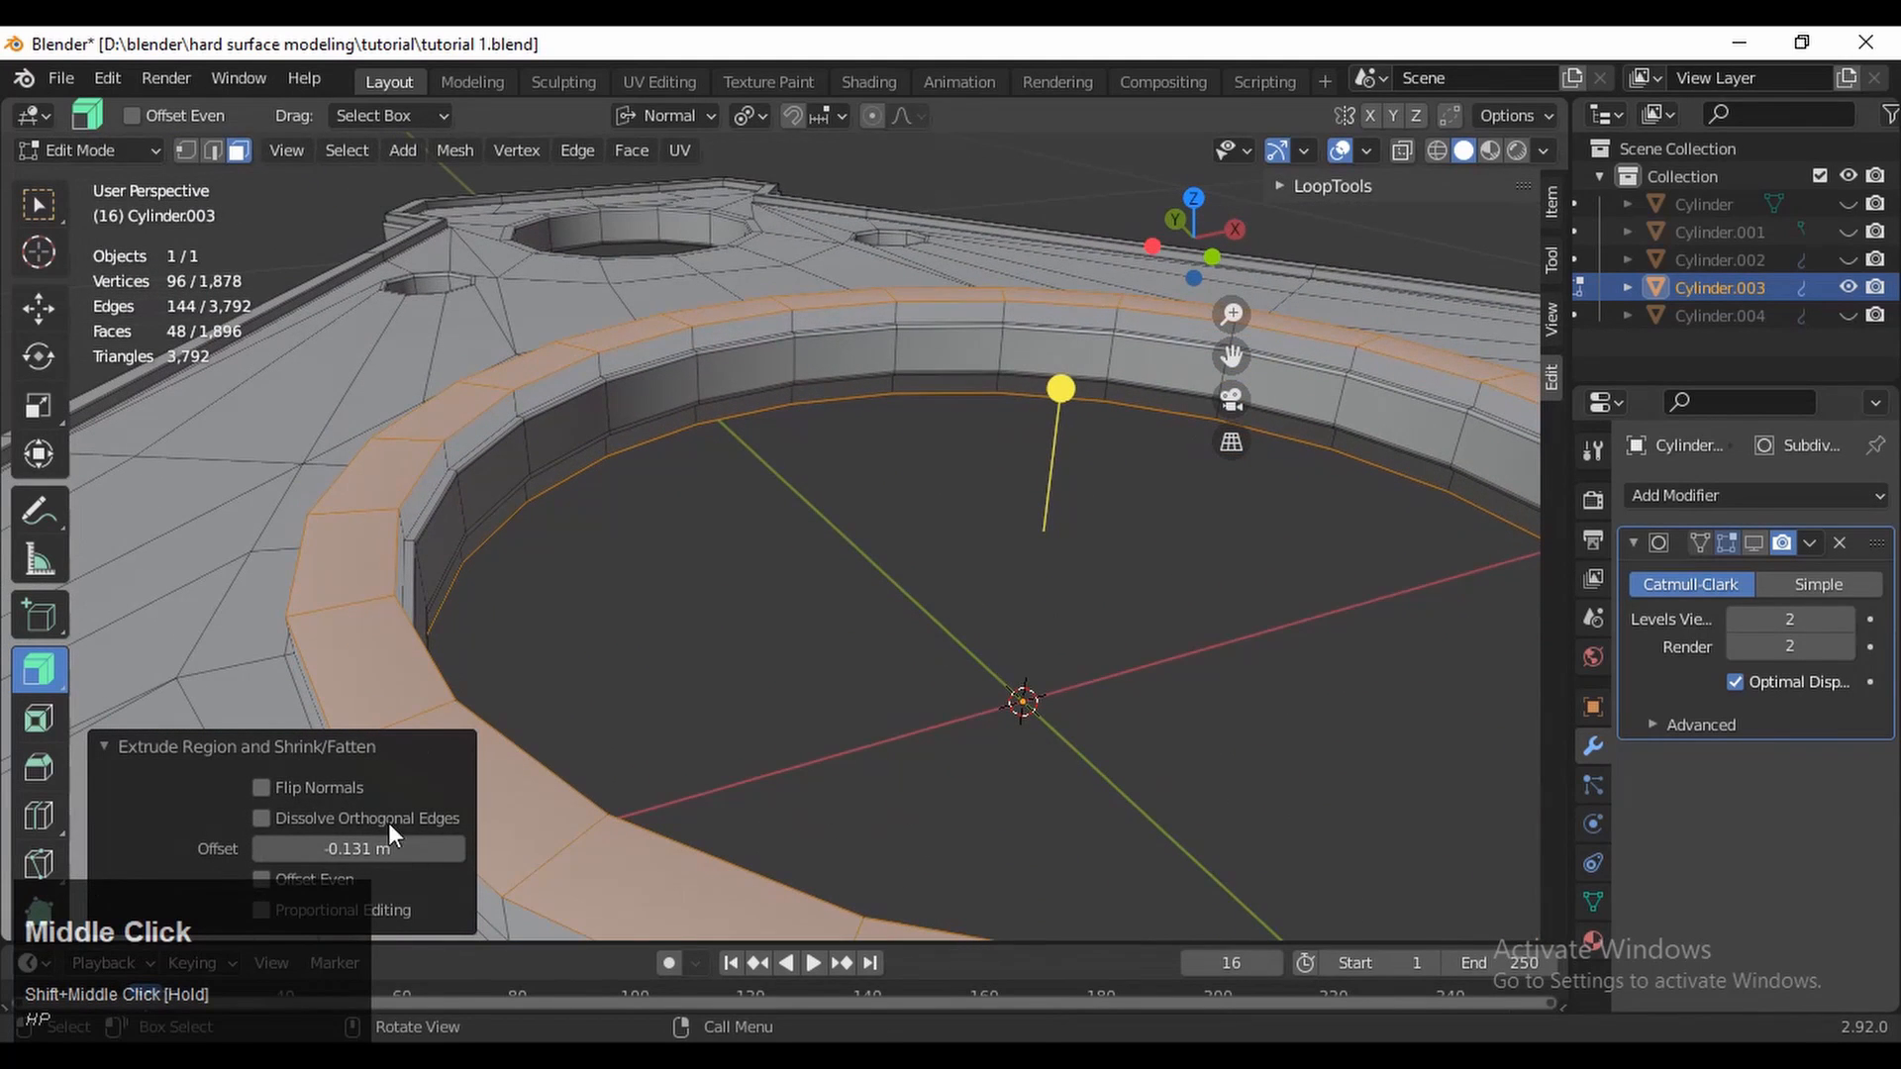
pyautogui.click(253, 803)
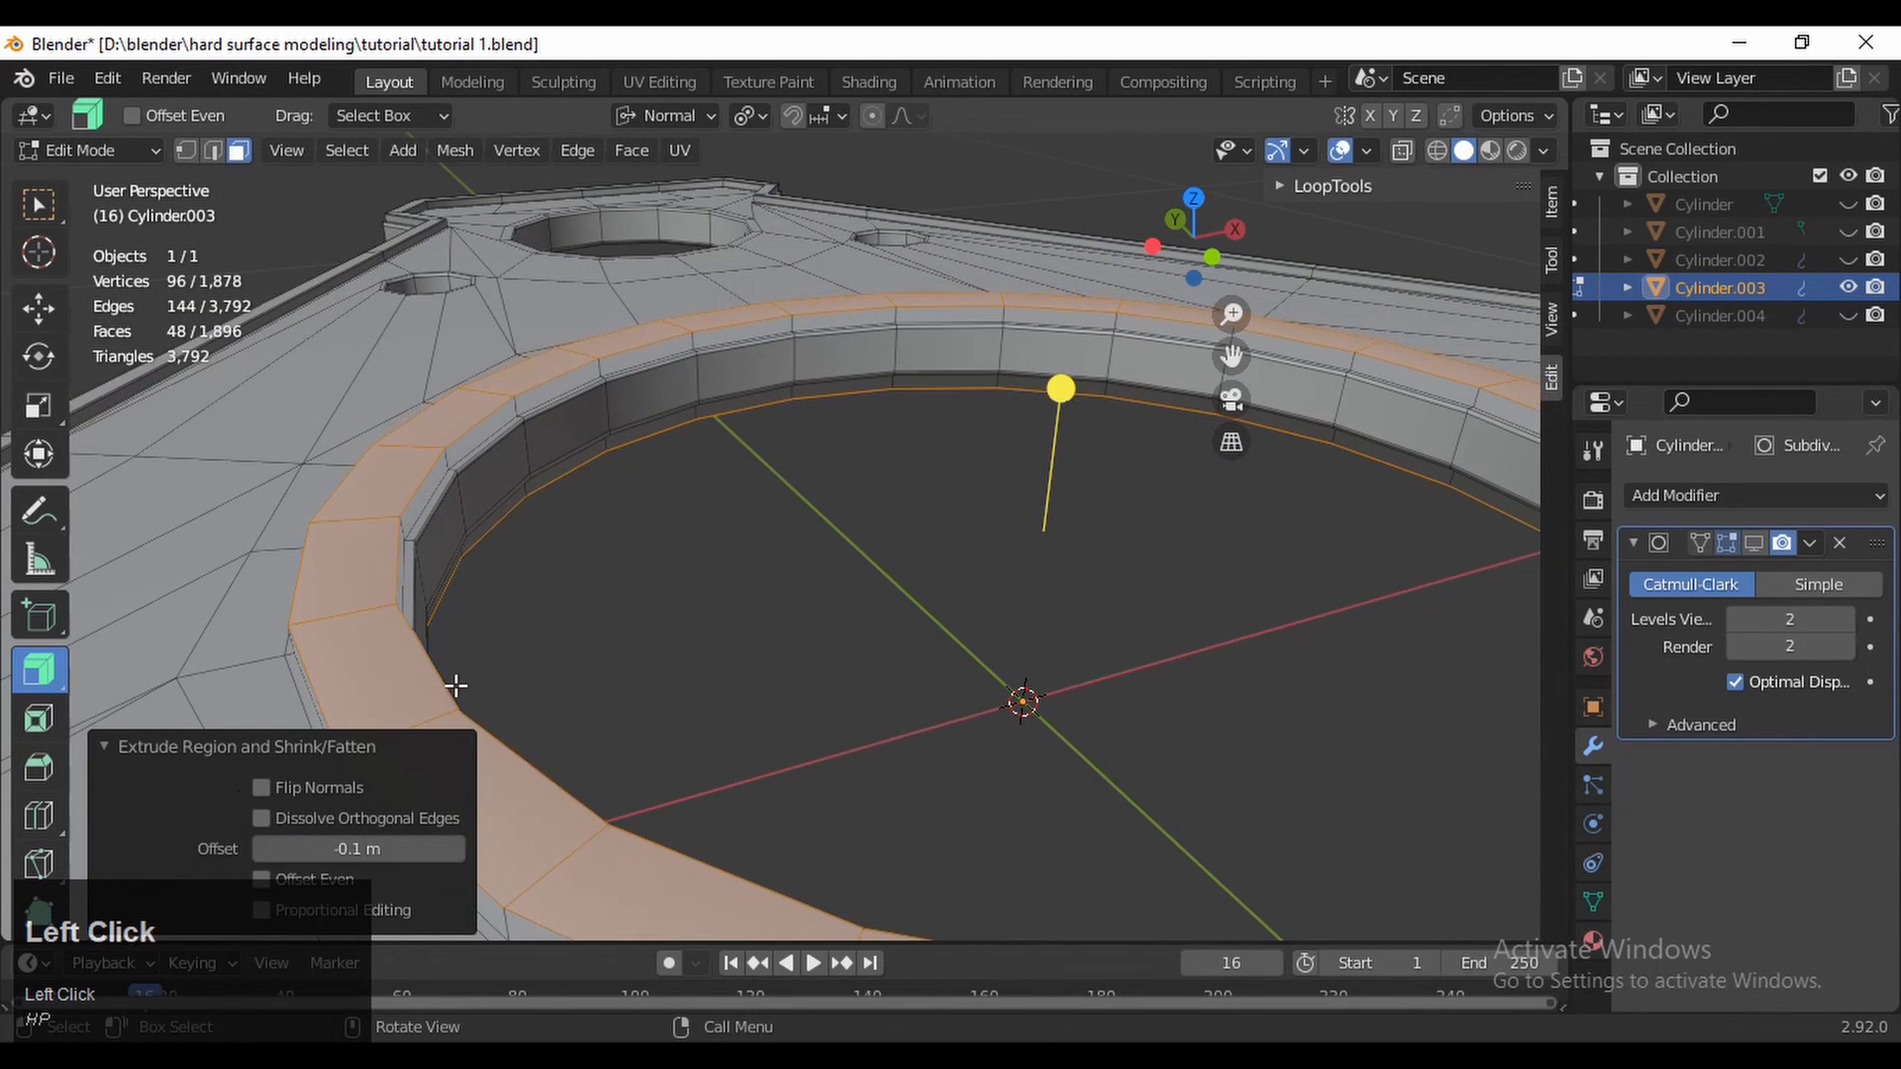
pyautogui.press('i')
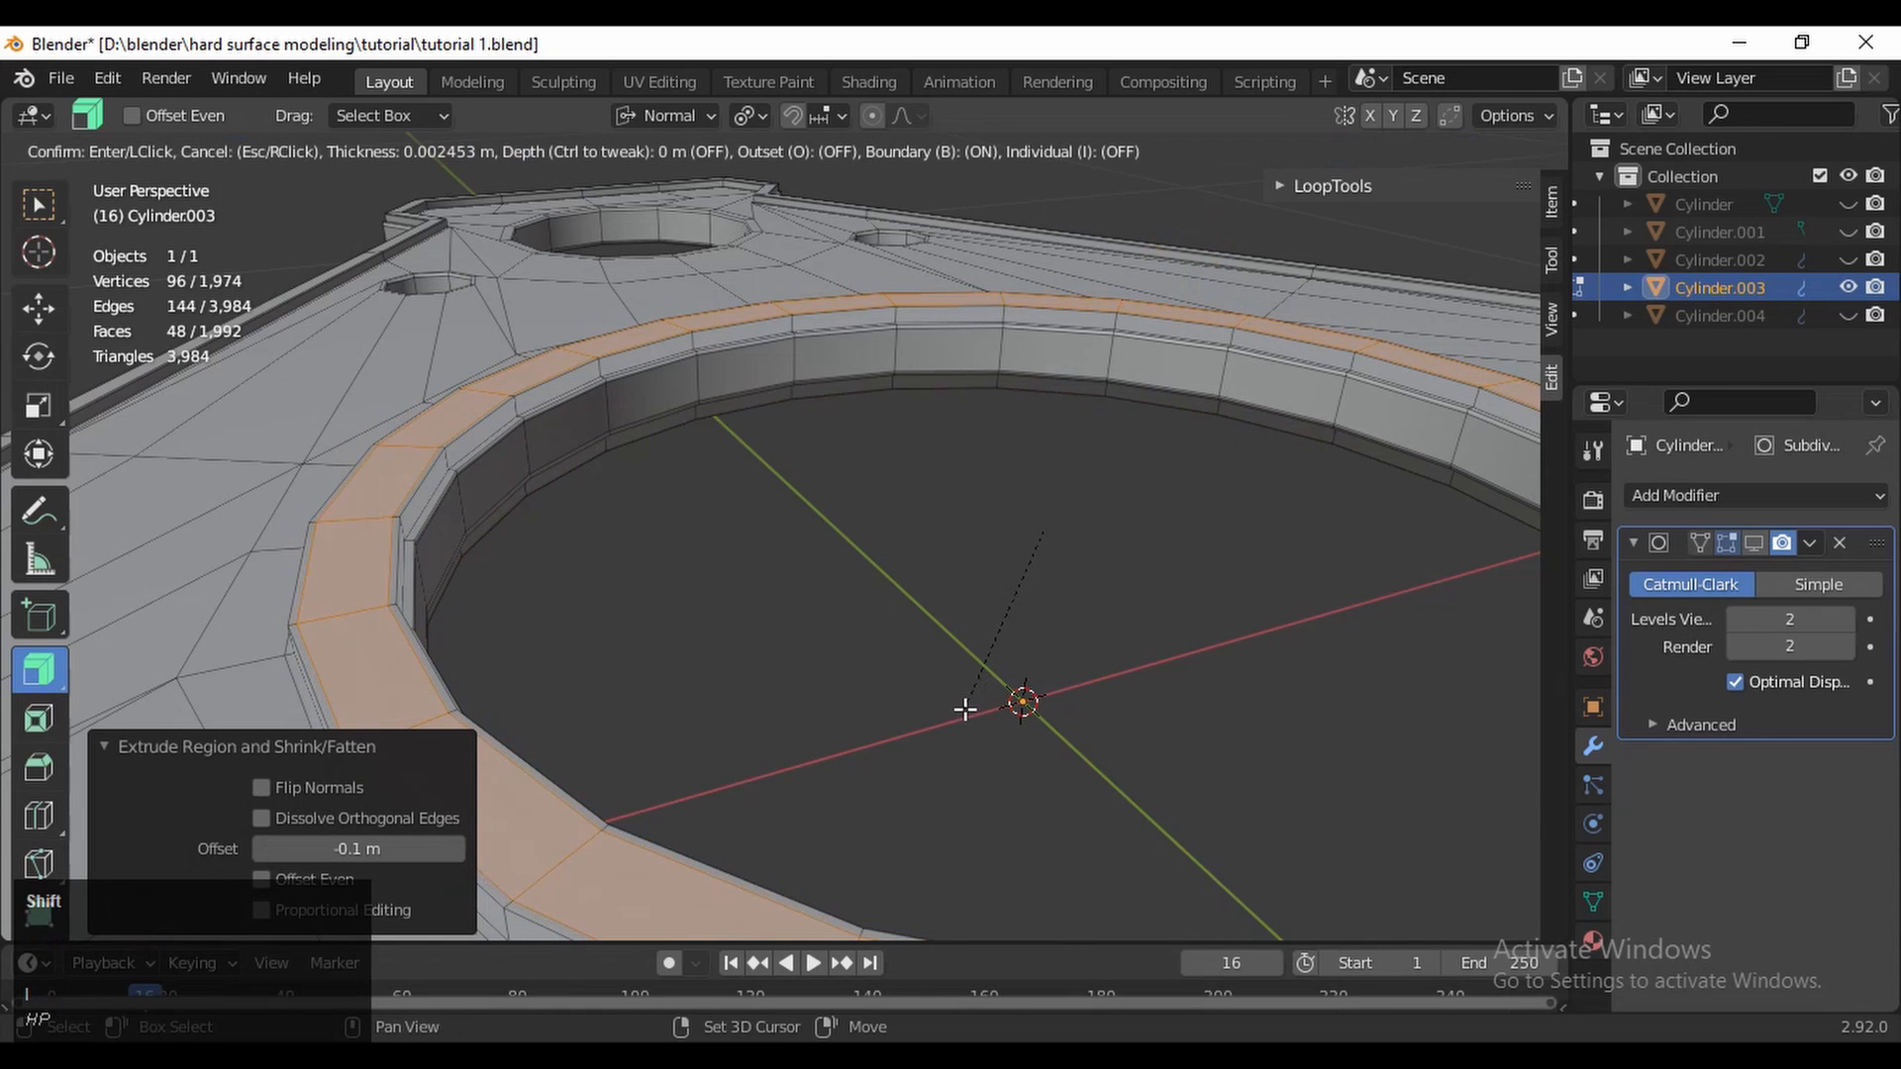
pyautogui.click(965, 720)
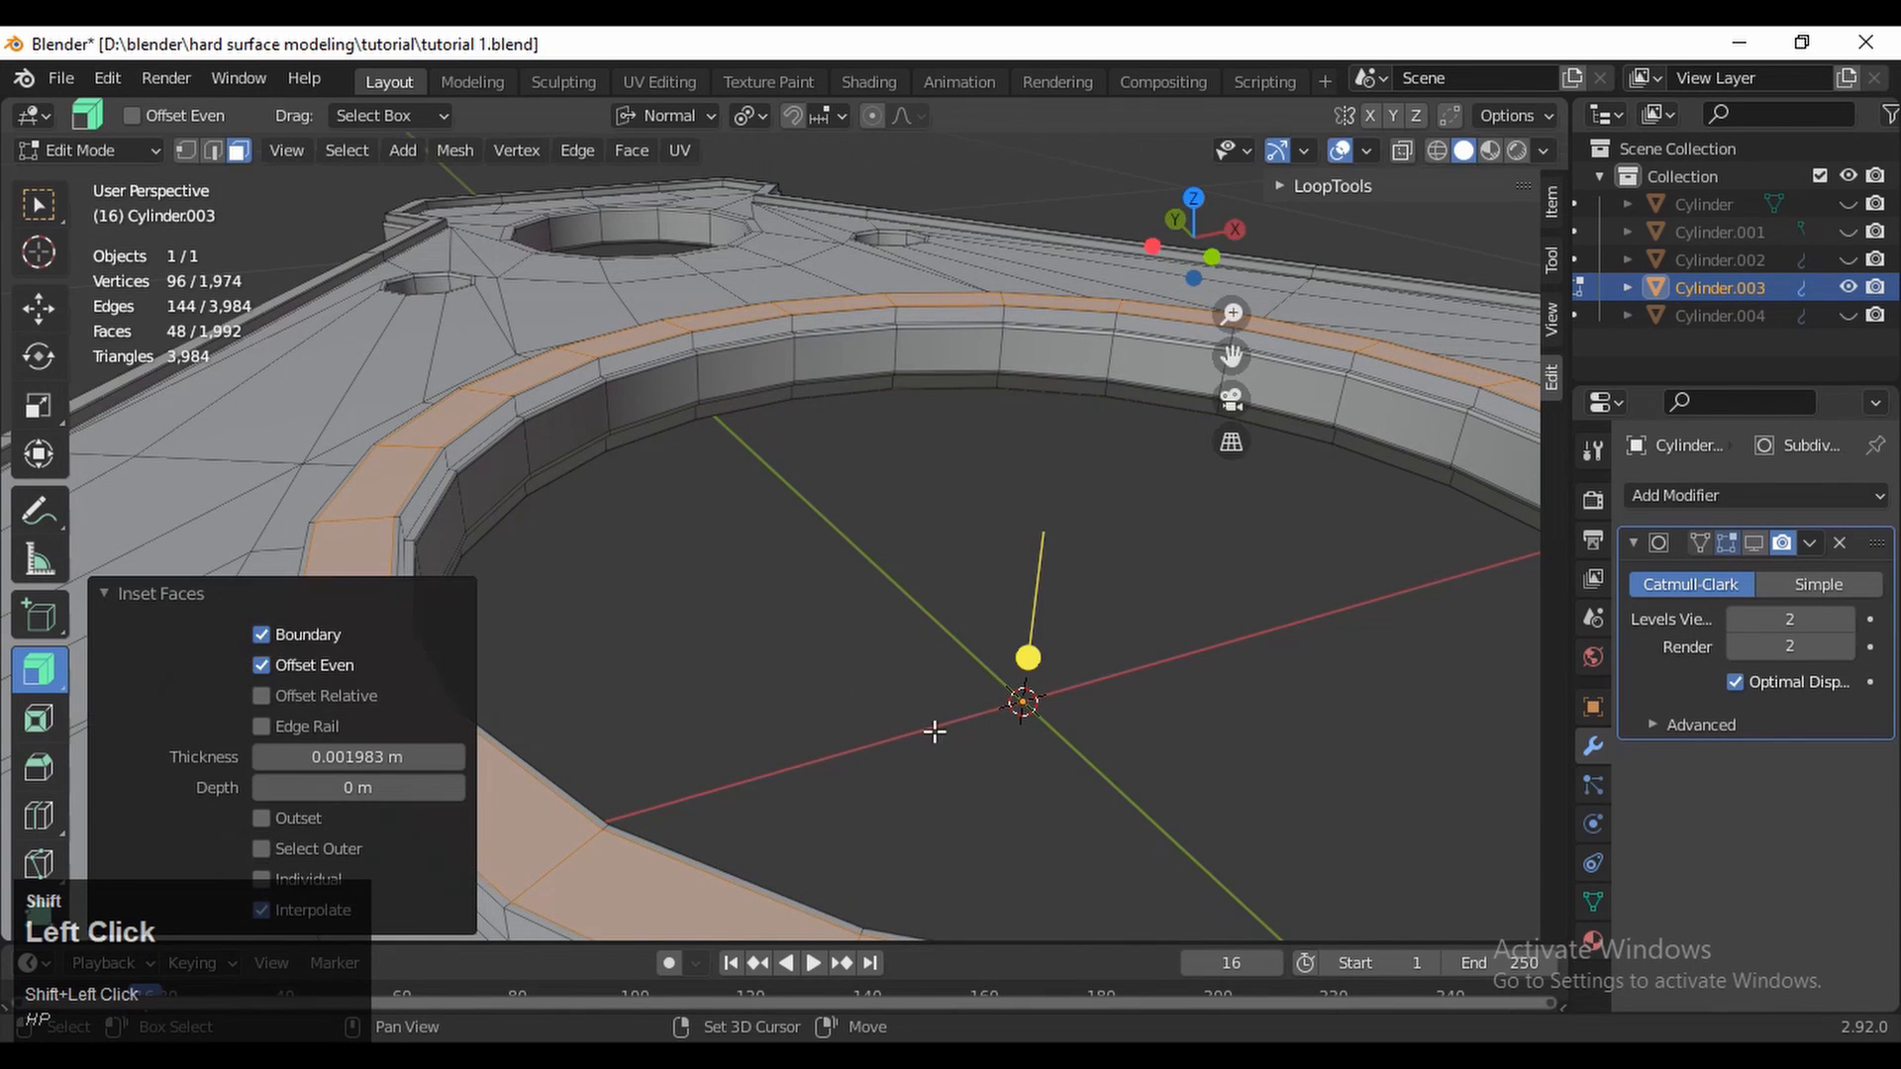
# Inset the outer and inner side walls of the raised central ring on the plate's upper side by about 0.006 m
pyautogui.moveTo(934, 729); pyautogui.dragTo(676, 729, button='middle')
pyautogui.keyDown('alt'); pyautogui.click(647, 737); pyautogui.keyUp('alt')
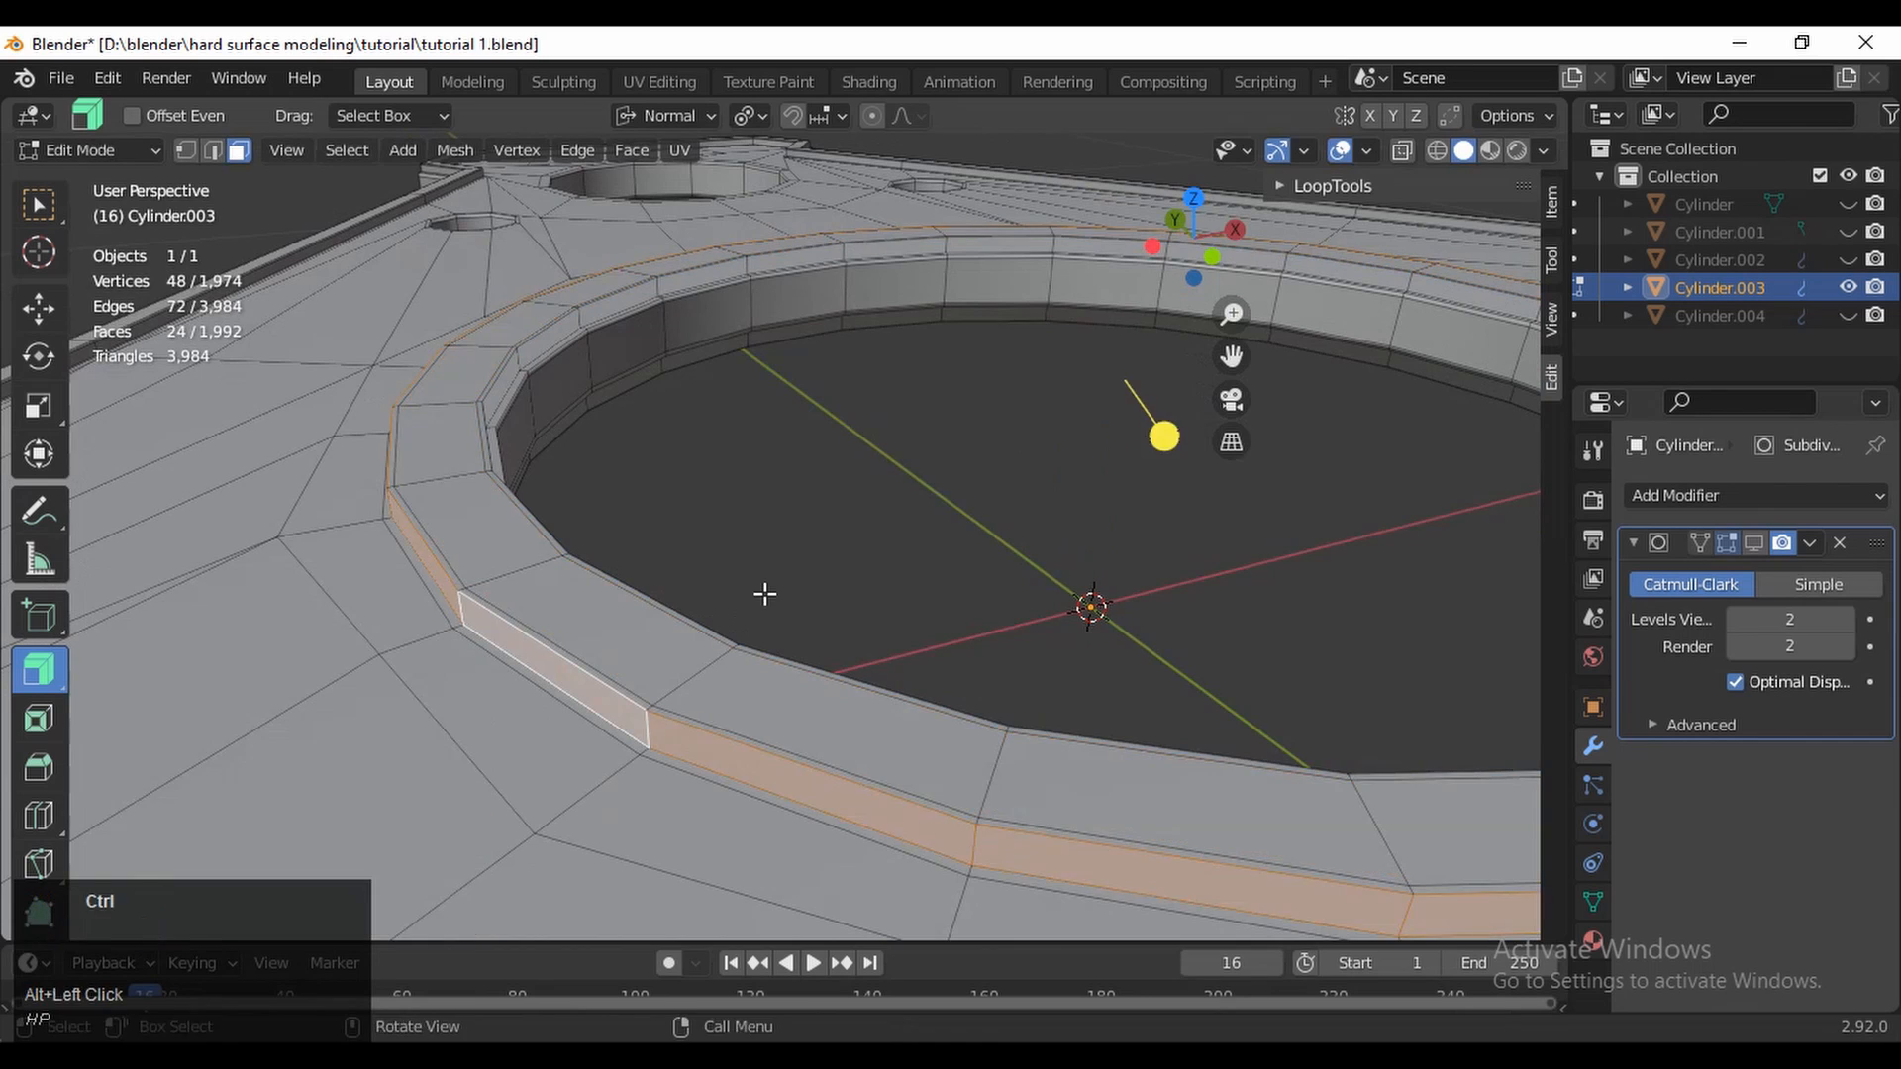
pyautogui.moveTo(764, 594); pyautogui.dragTo(584, 603, button='middle')
pyautogui.keyDown('shift'); pyautogui.moveTo(693, 678); pyautogui.dragTo(404, 661, button='middle'); pyautogui.keyUp('shift')
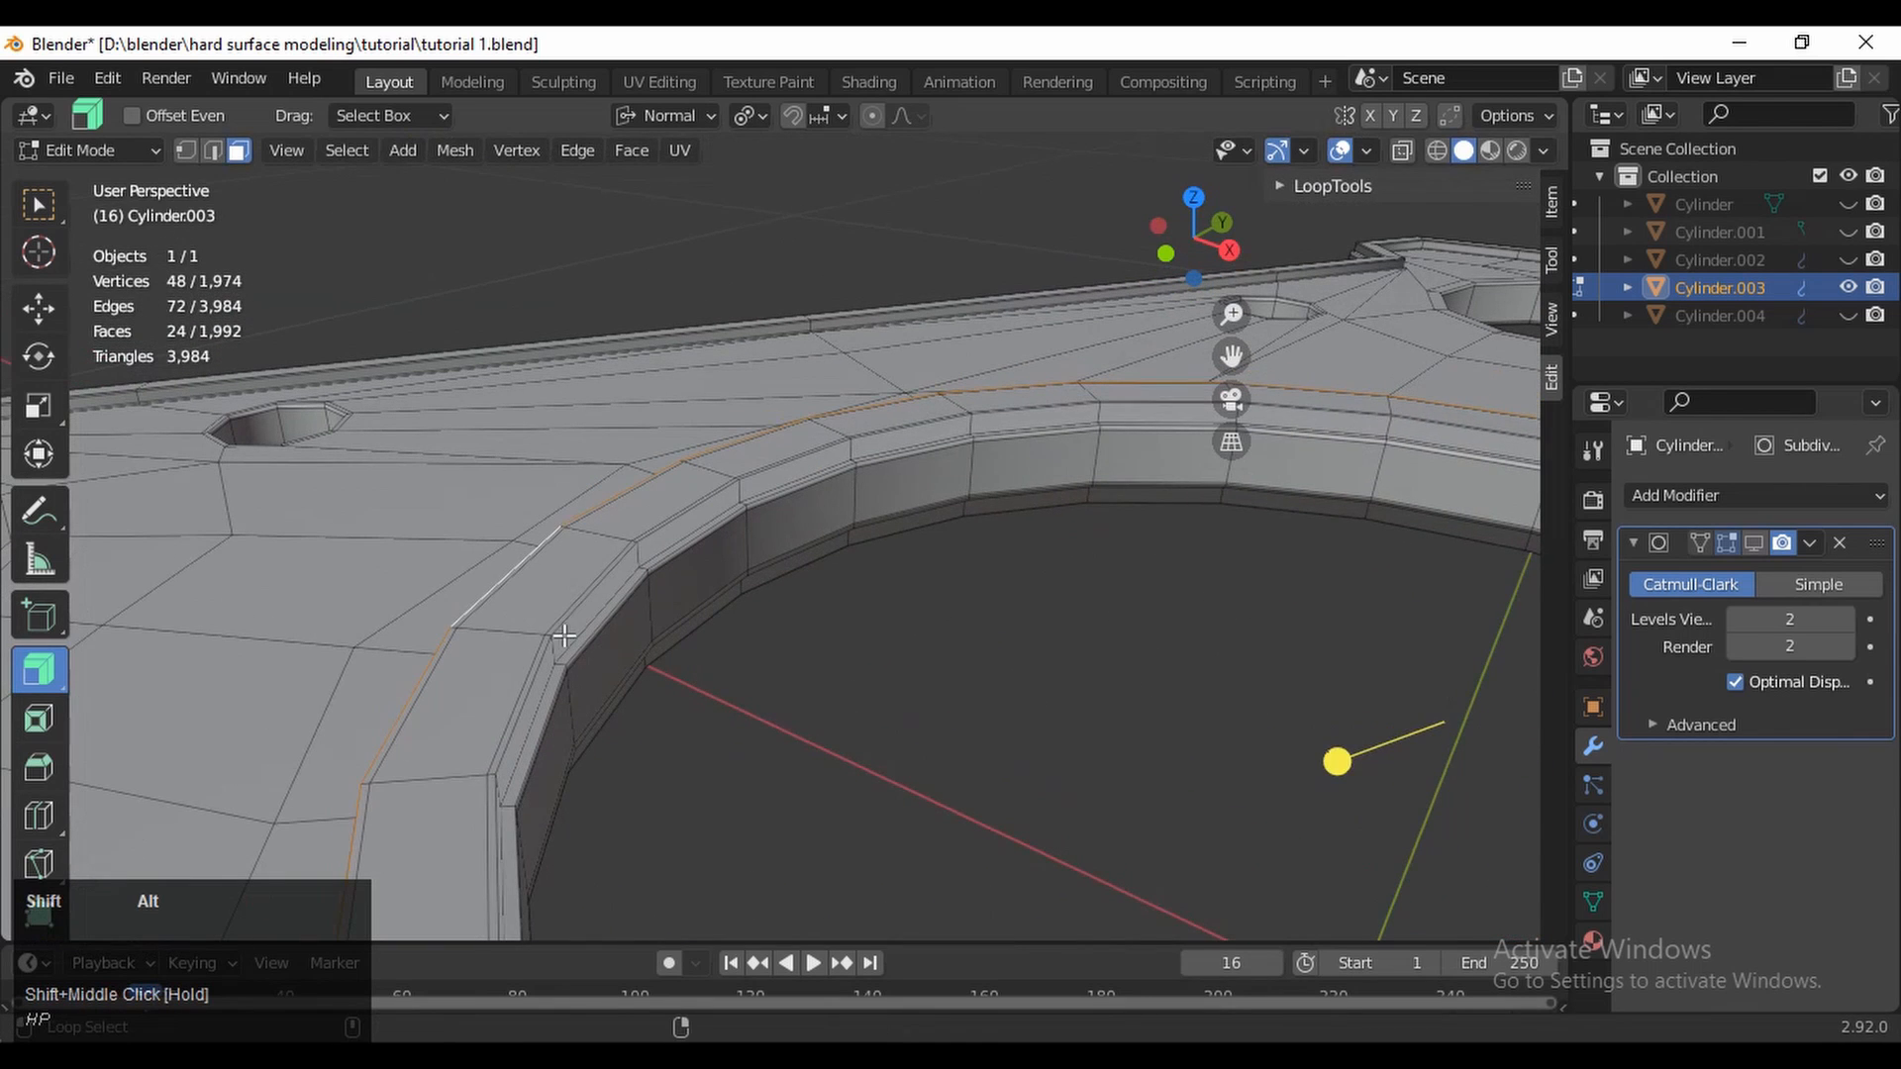
pyautogui.keyDown('alt'); pyautogui.keyDown('shift'); pyautogui.click(551, 654); pyautogui.keyUp('shift'); pyautogui.keyUp('alt')
pyautogui.press('i')
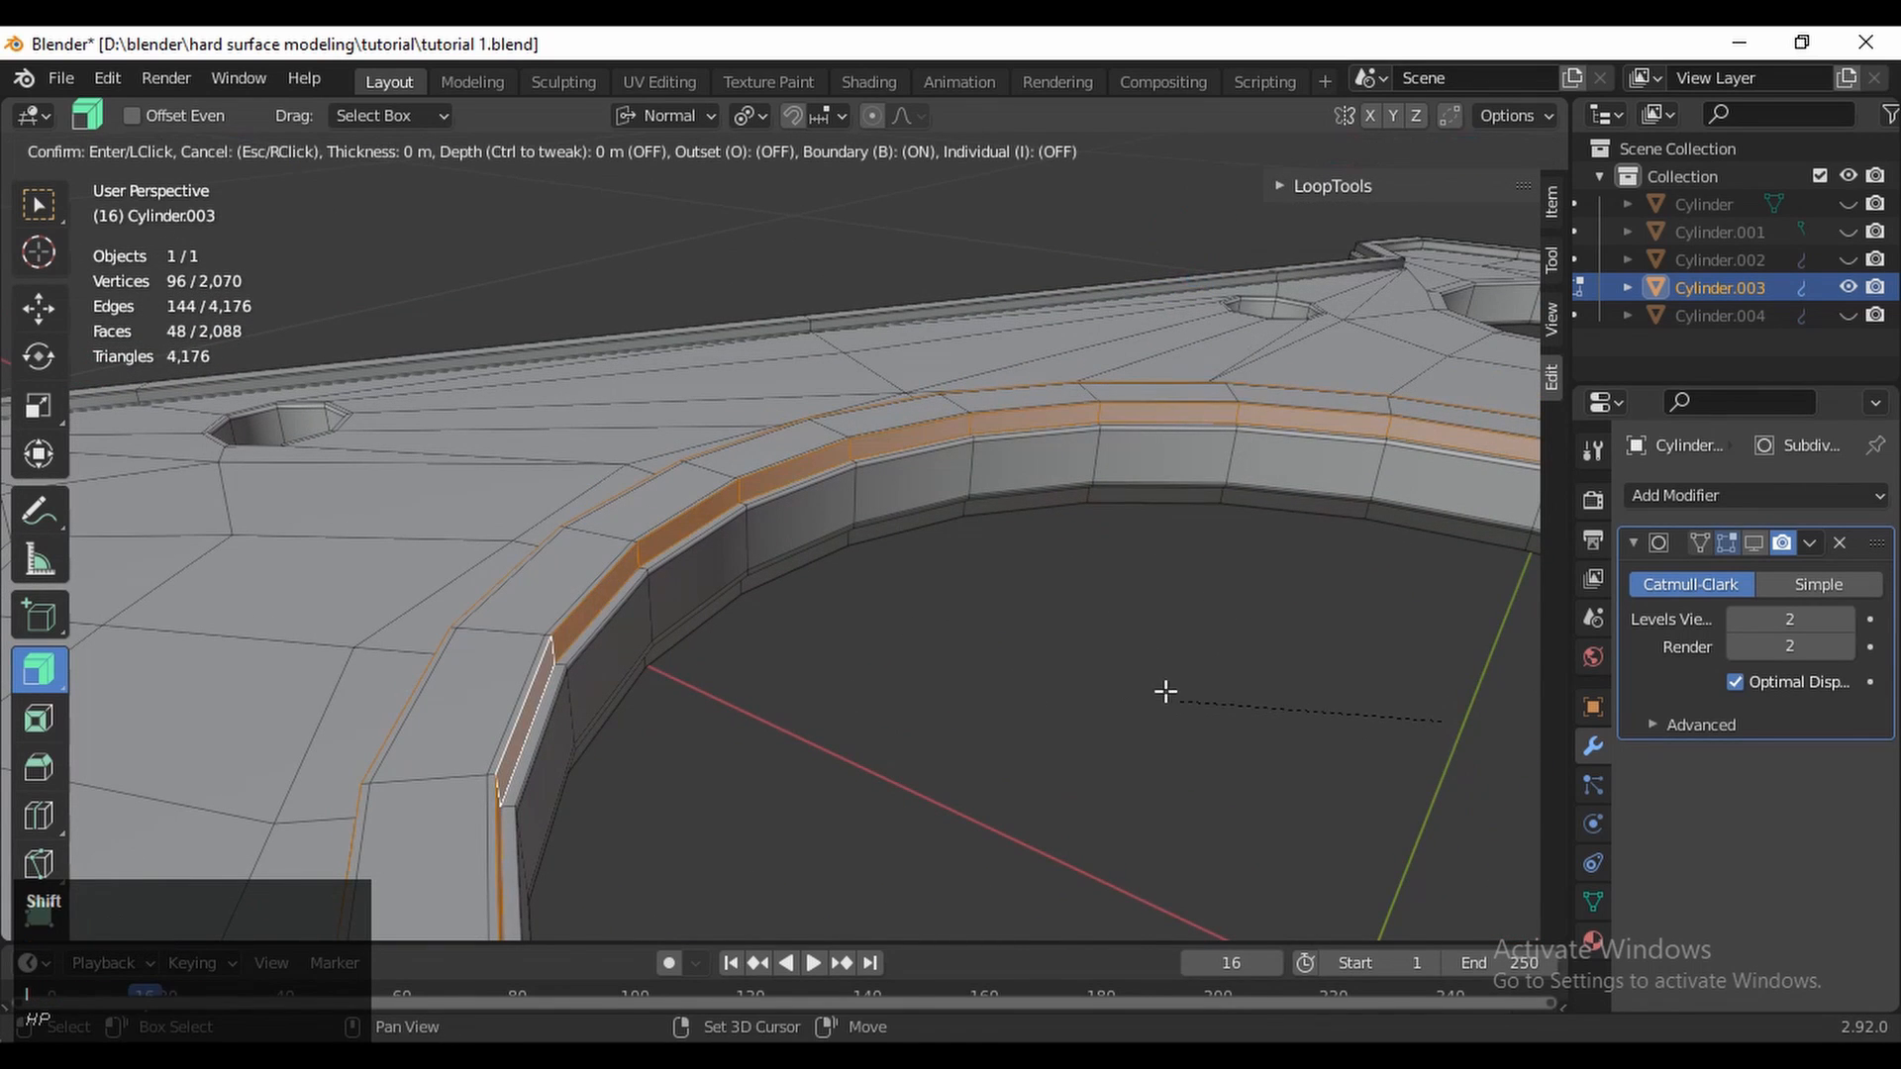
pyautogui.keyDown('shift'); pyautogui.click(1400, 683); pyautogui.keyUp('shift')
# Set the inset thickness of the central ring's side walls to 0.007 m
pyautogui.moveTo(1149, 722); pyautogui.dragTo(891, 693, button='middle')
pyautogui.keyDown('shift'); pyautogui.moveTo(891, 693); pyautogui.dragTo(1134, 361, button='middle'); pyautogui.keyUp('shift')
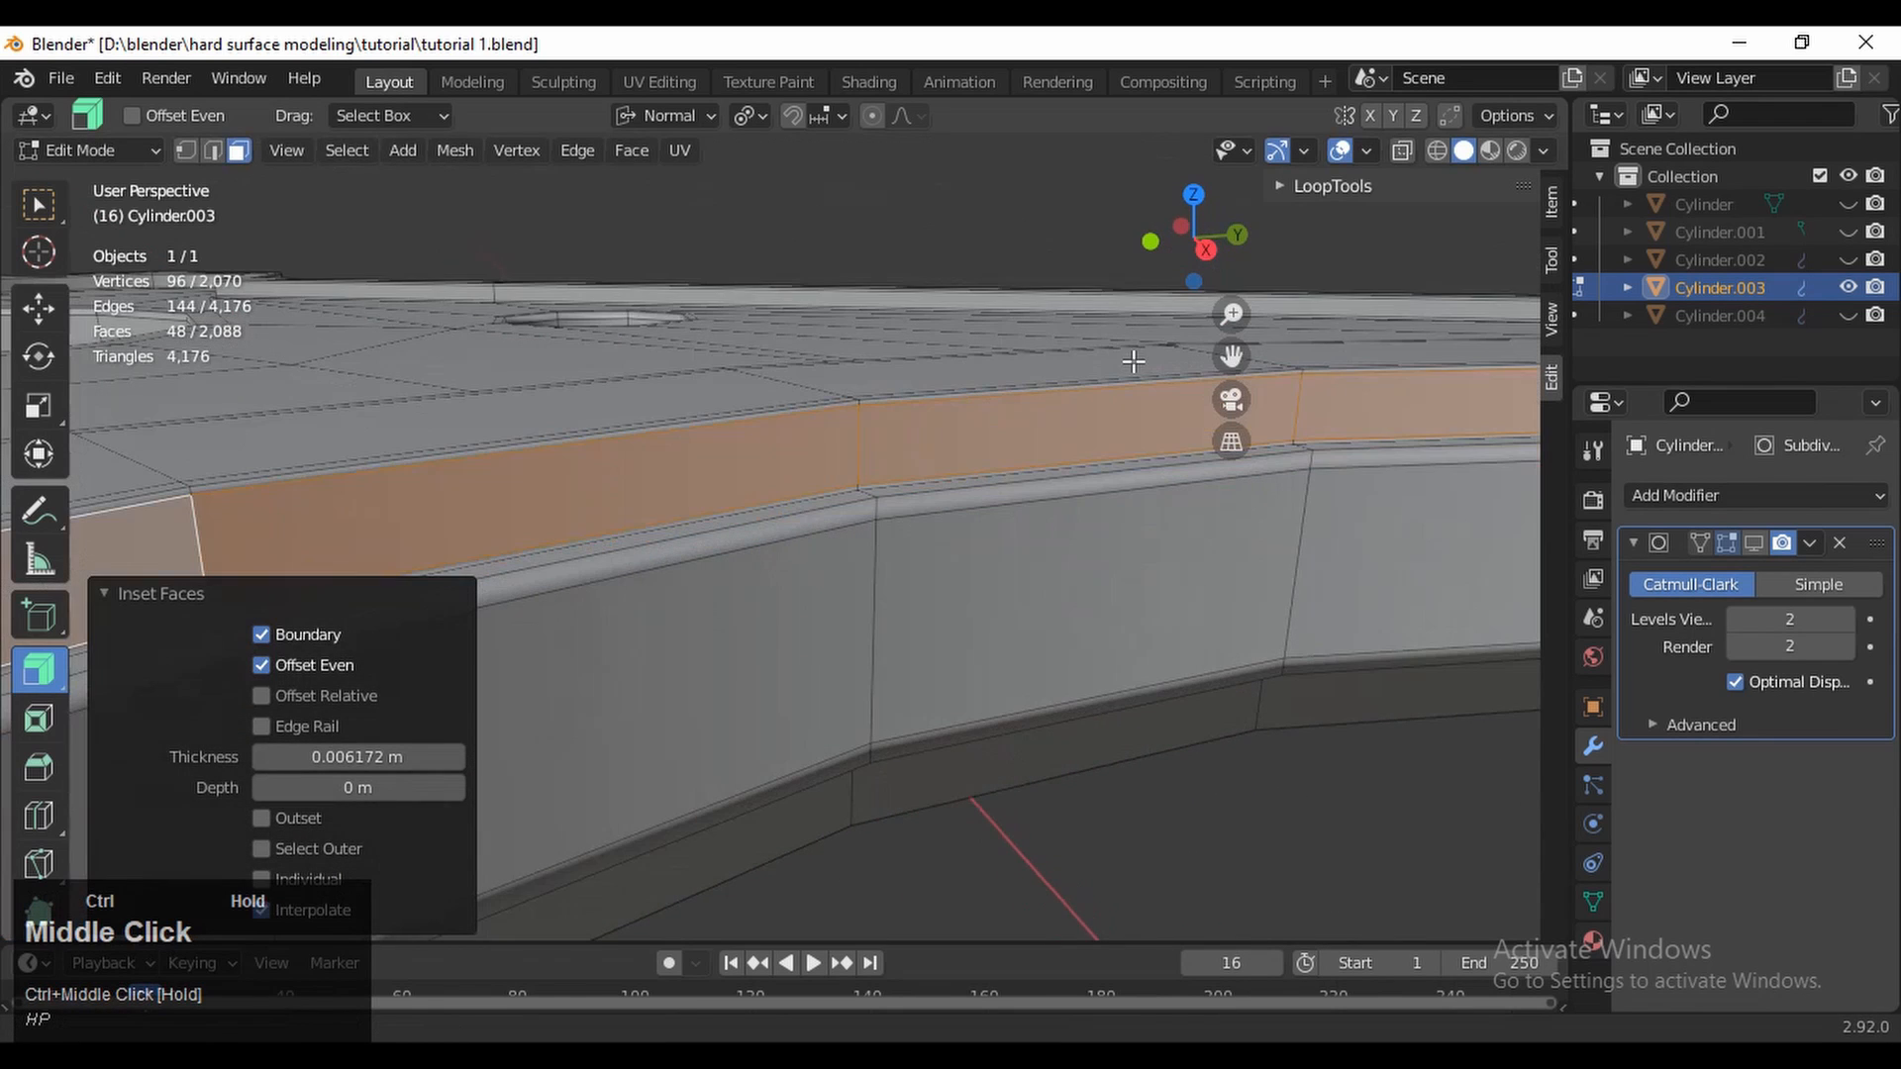
pyautogui.click(374, 757)
pyautogui.moveTo(375, 757); pyautogui.dragTo(299, 717)
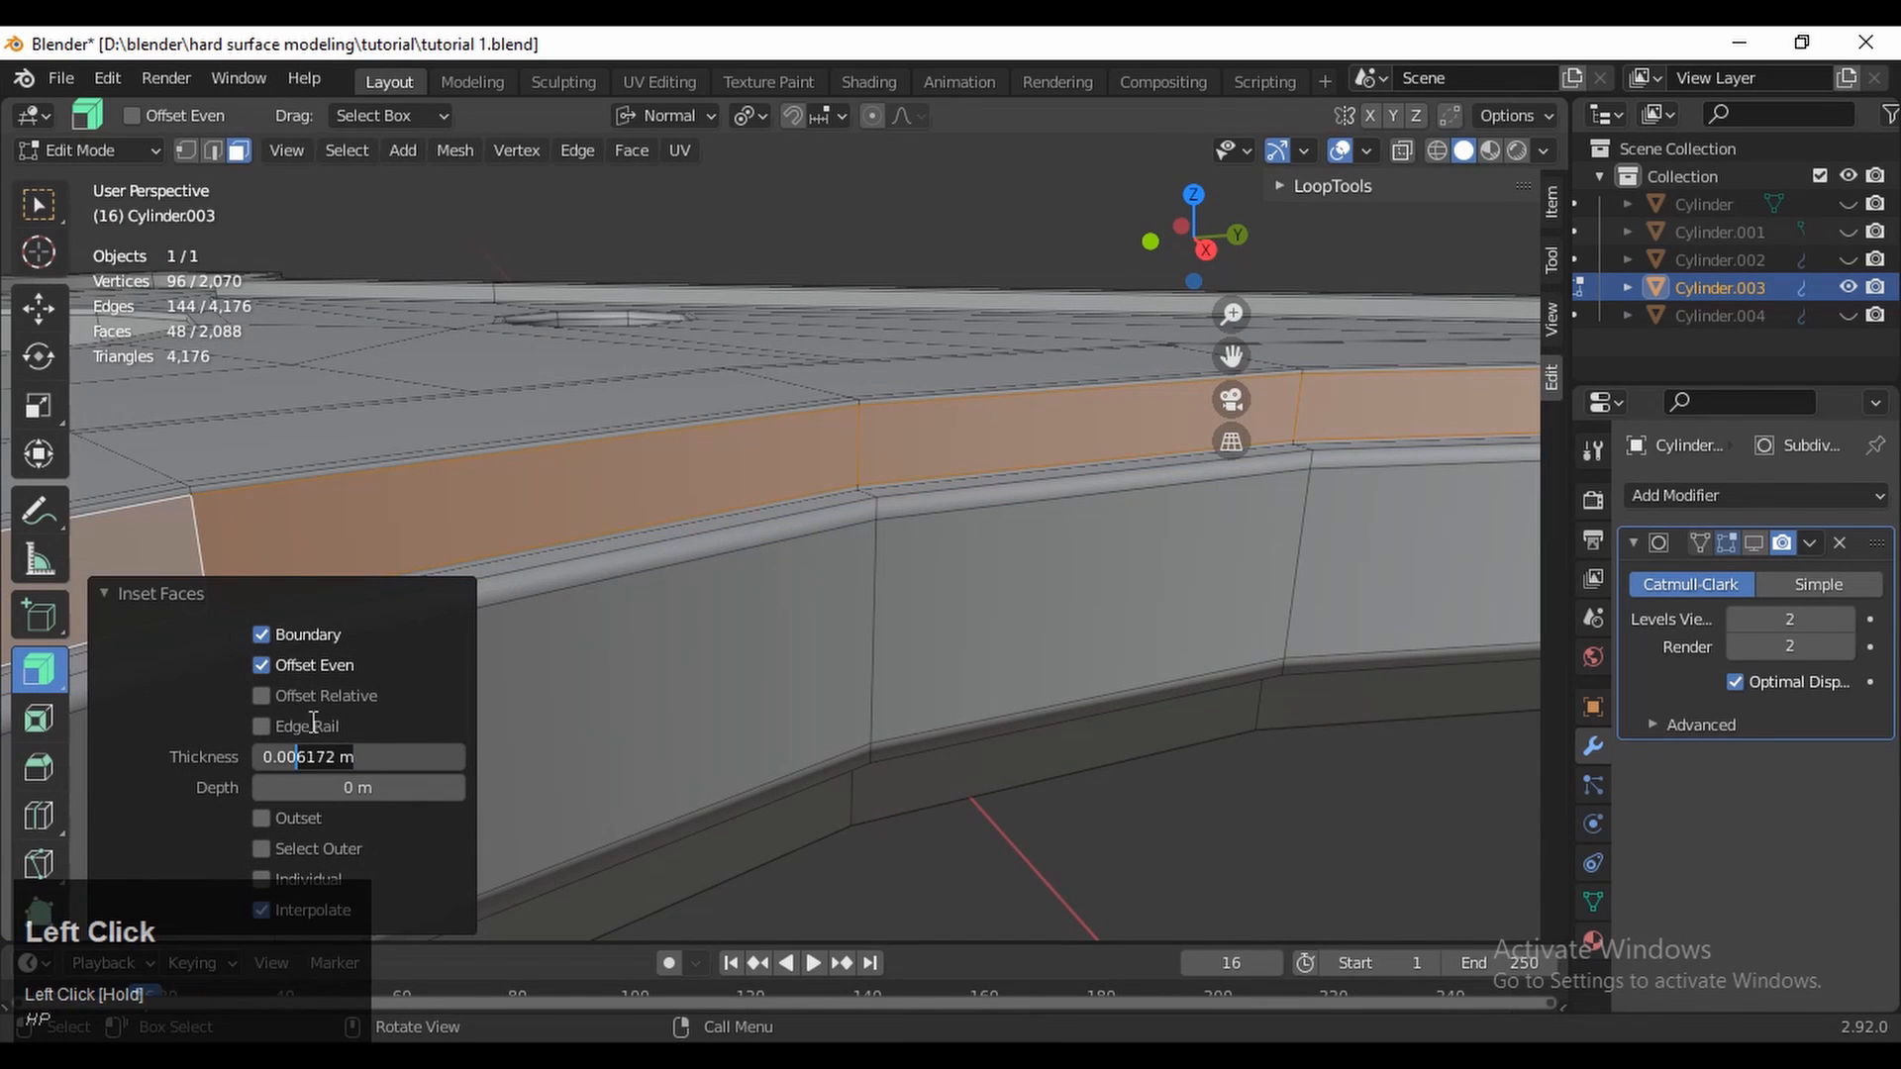
pyautogui.keyDown('ctrl'); pyautogui.middleClick(880, 633); pyautogui.keyUp('ctrl')
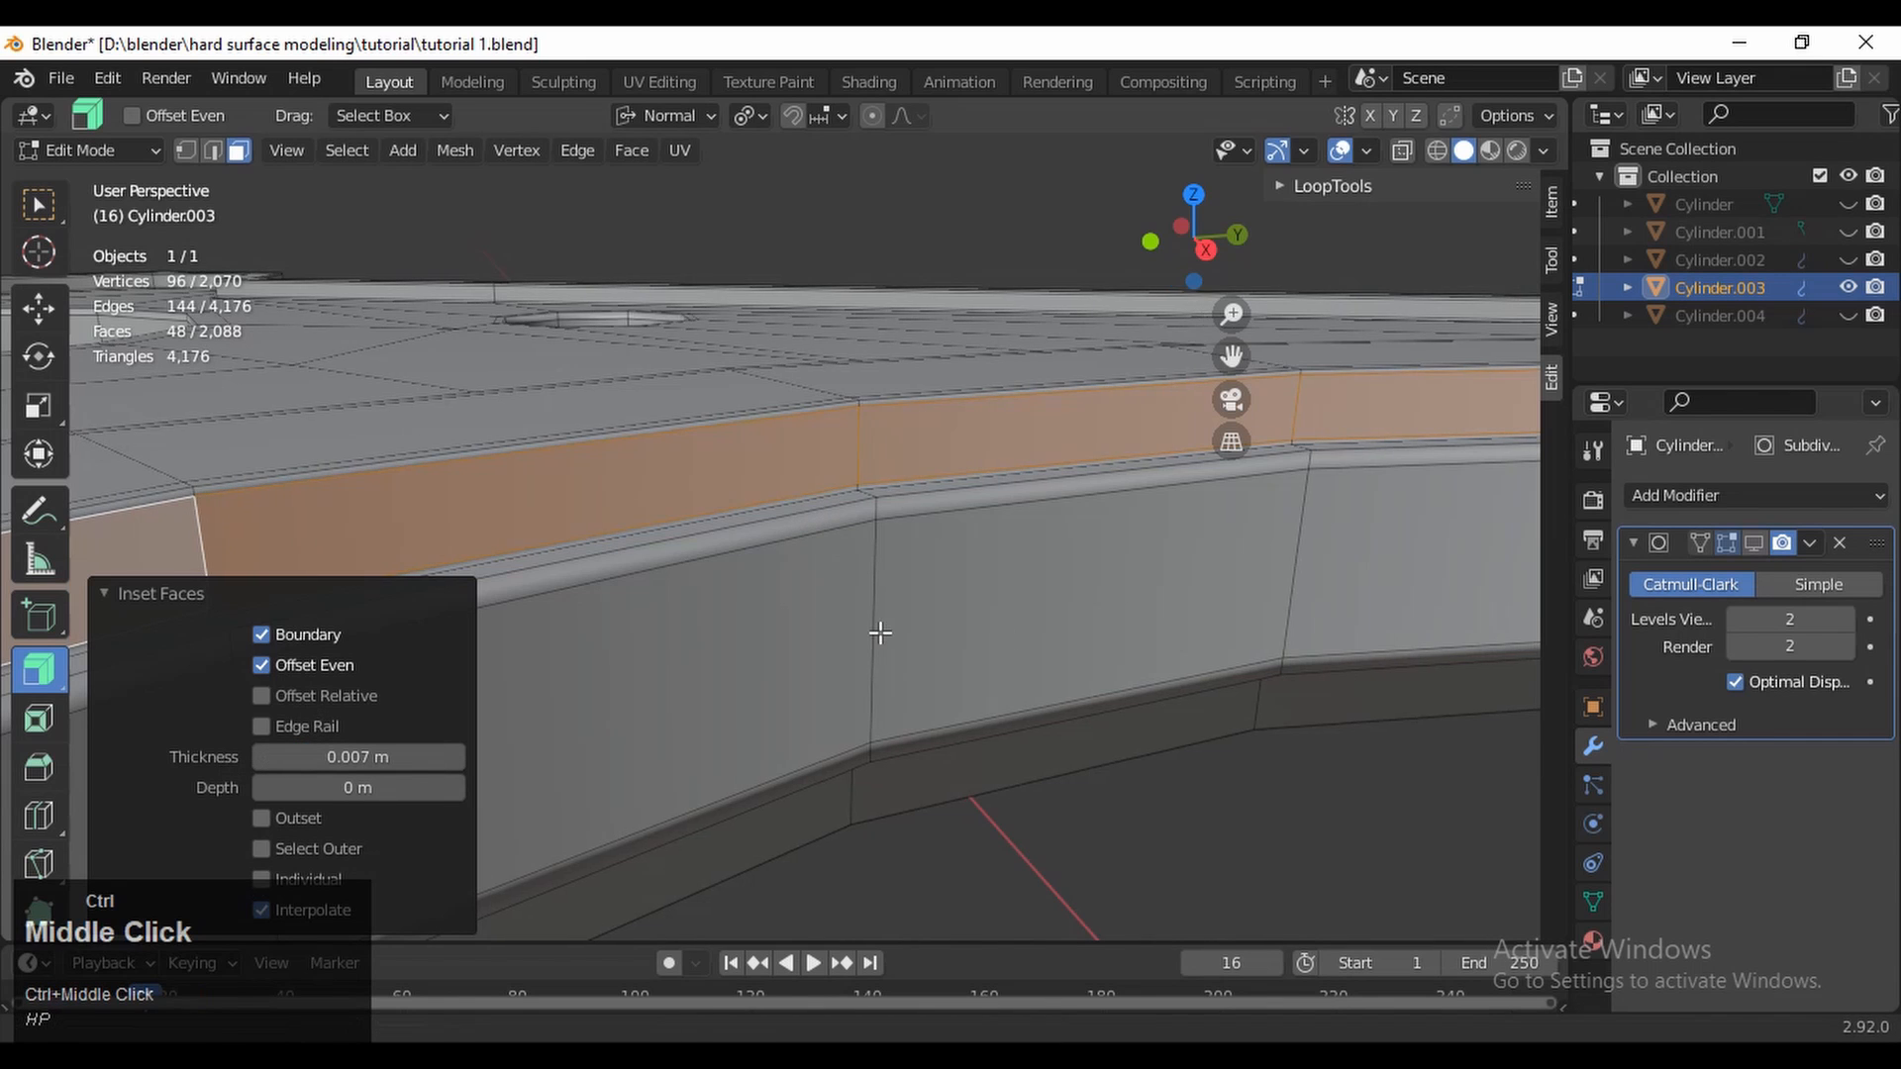
# Inset the outer and inner side walls of the raised central ring on the plate's underside by 0.007 m
pyautogui.keyDown('ctrl'); pyautogui.moveTo(1204, 565); pyautogui.dragTo(523, 640, button='middle'); pyautogui.keyUp('ctrl')
pyautogui.keyDown('alt'); pyautogui.click(784, 371); pyautogui.keyUp('alt')
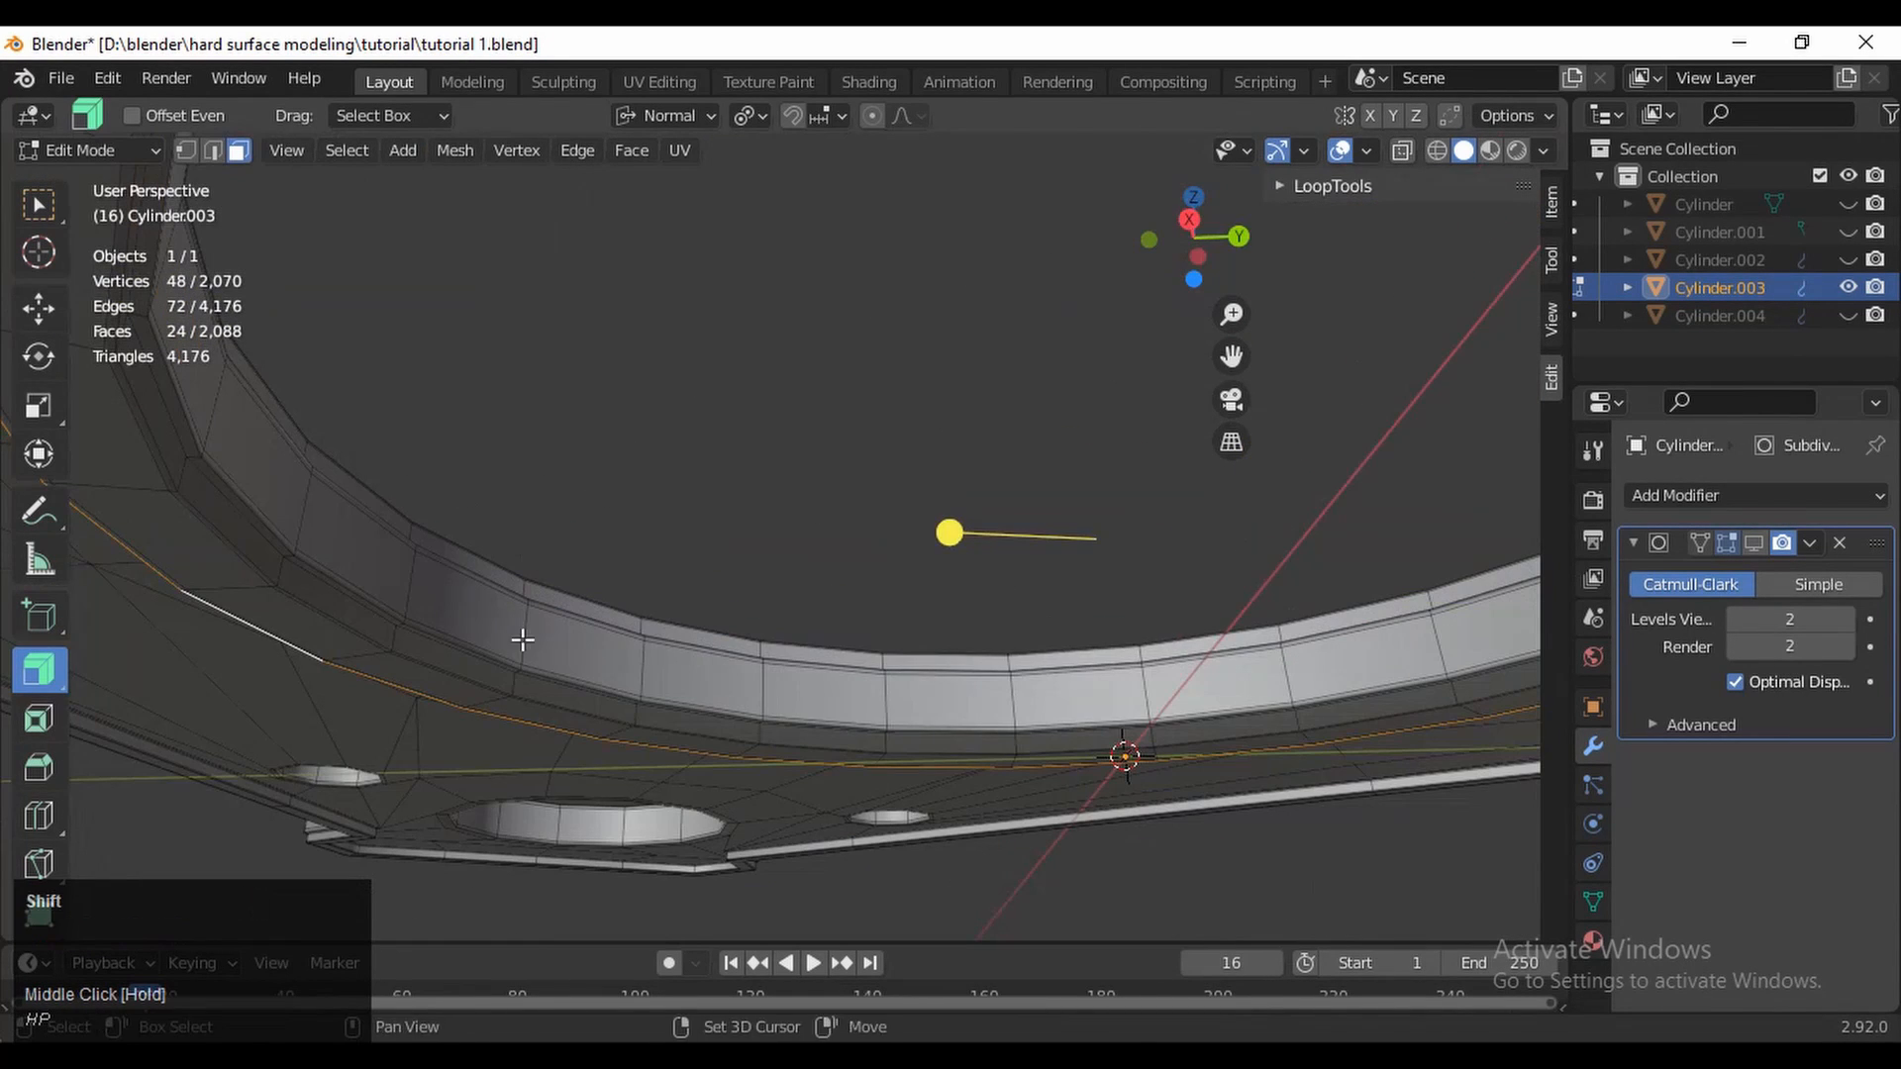
pyautogui.keyDown('alt'); pyautogui.keyDown('shift'); pyautogui.click(515, 681); pyautogui.keyUp('shift'); pyautogui.keyUp('alt')
pyautogui.moveTo(639, 432); pyautogui.dragTo(835, 670, button='middle')
pyautogui.press('i')
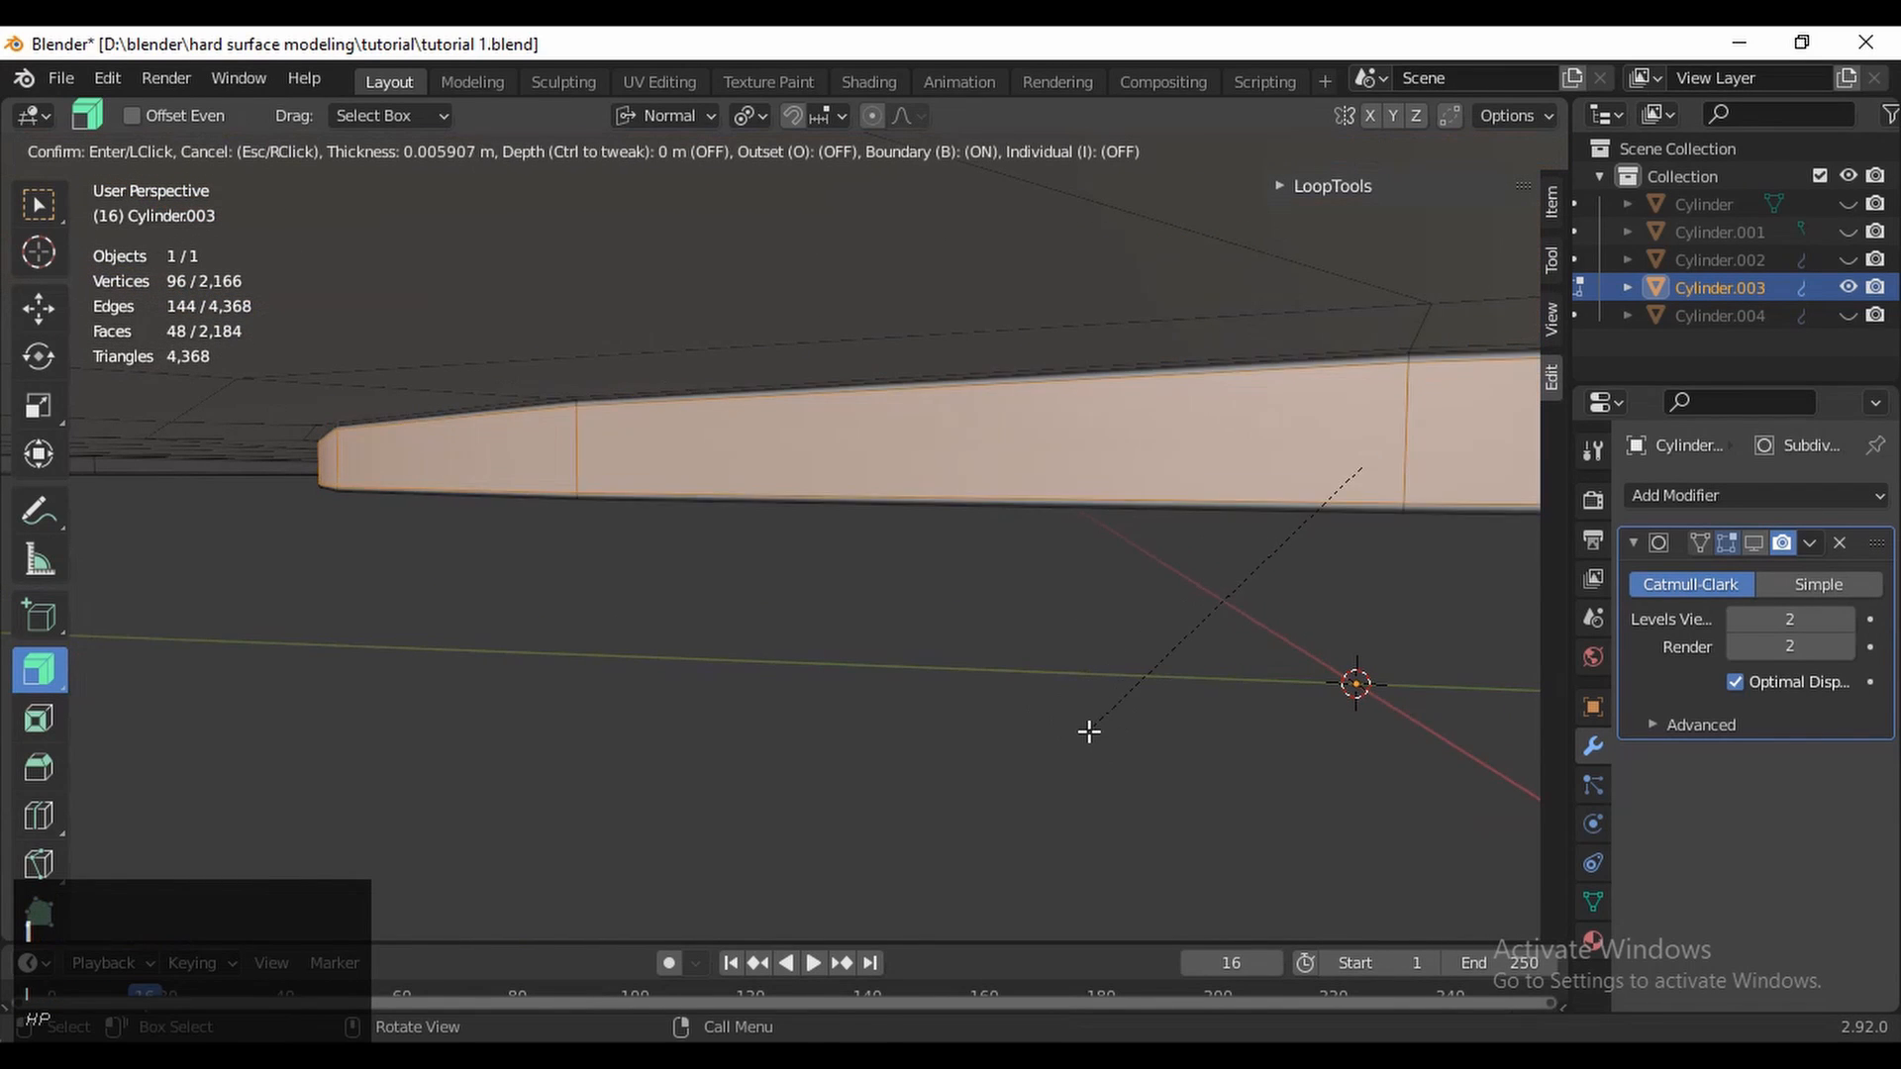
pyautogui.press('shift')
pyautogui.keyDown('shift'); pyautogui.click(1150, 645); pyautogui.keyUp('shift')
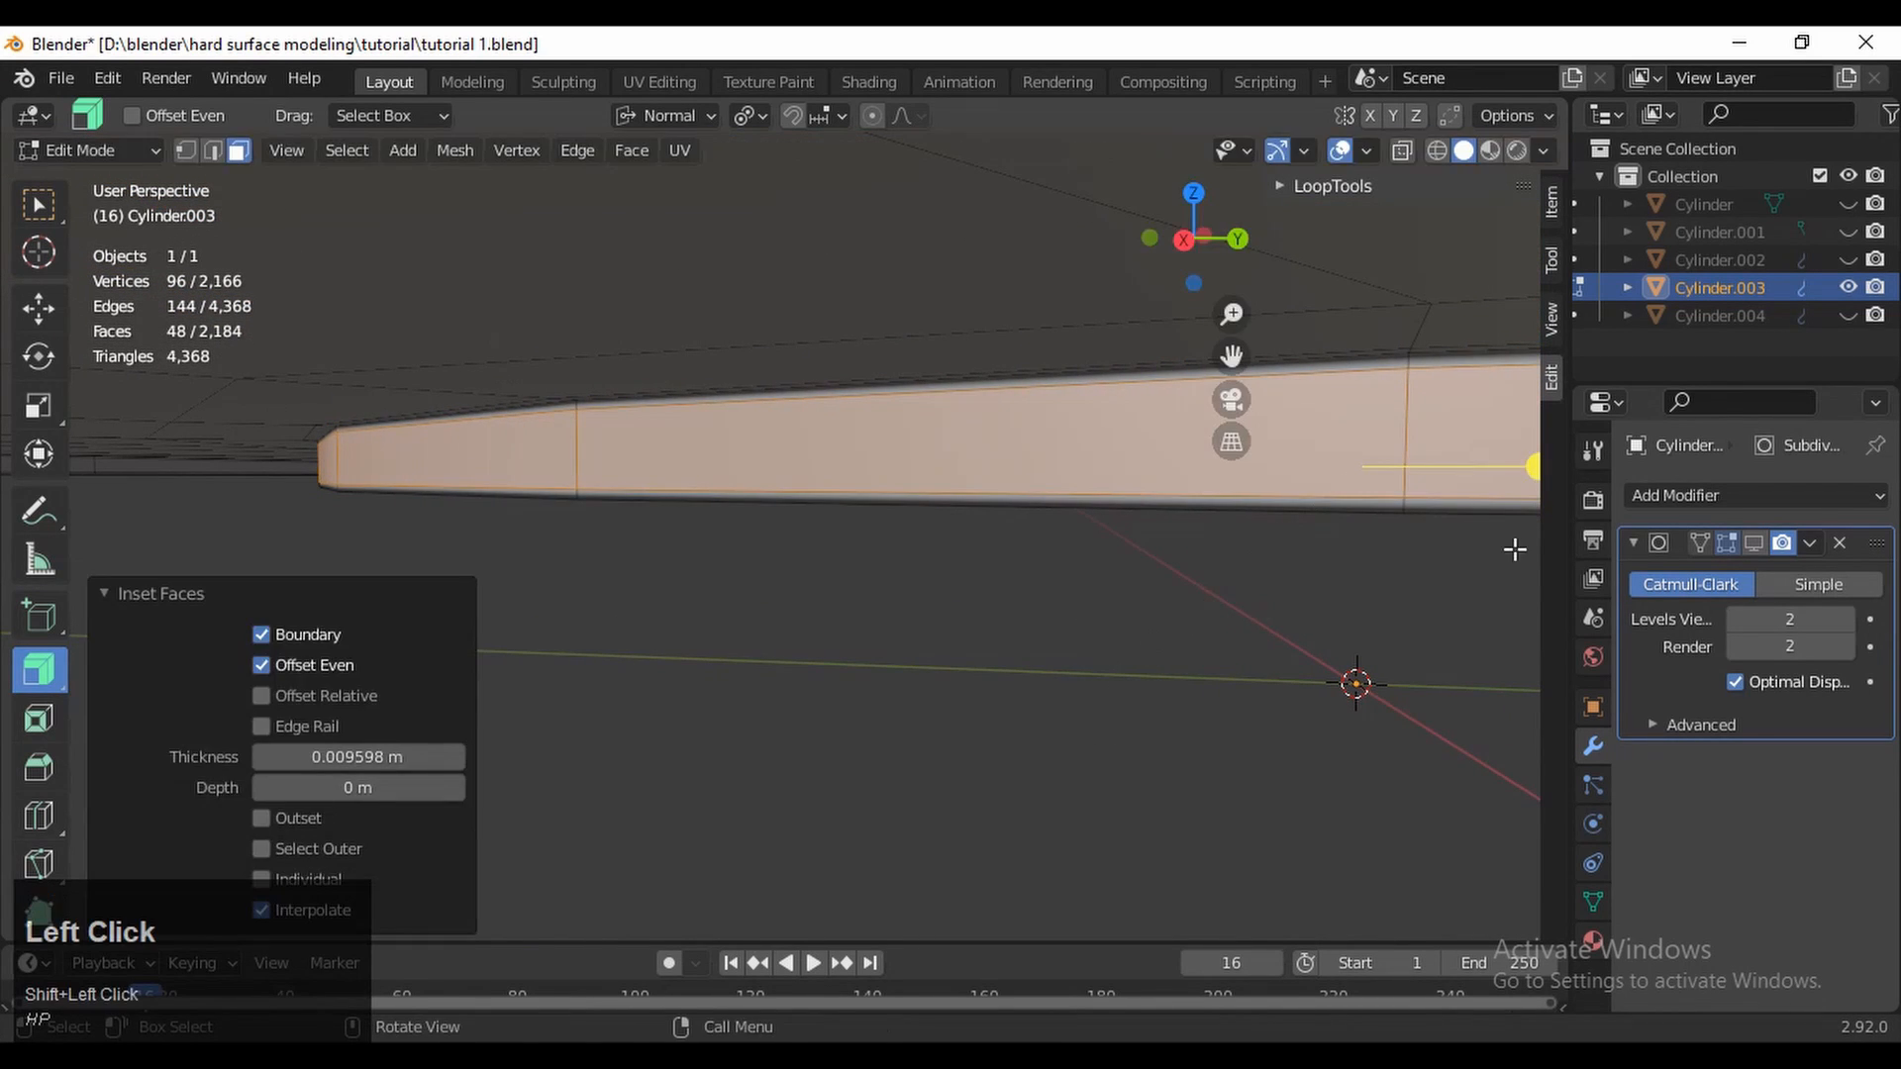
pyautogui.click(388, 757)
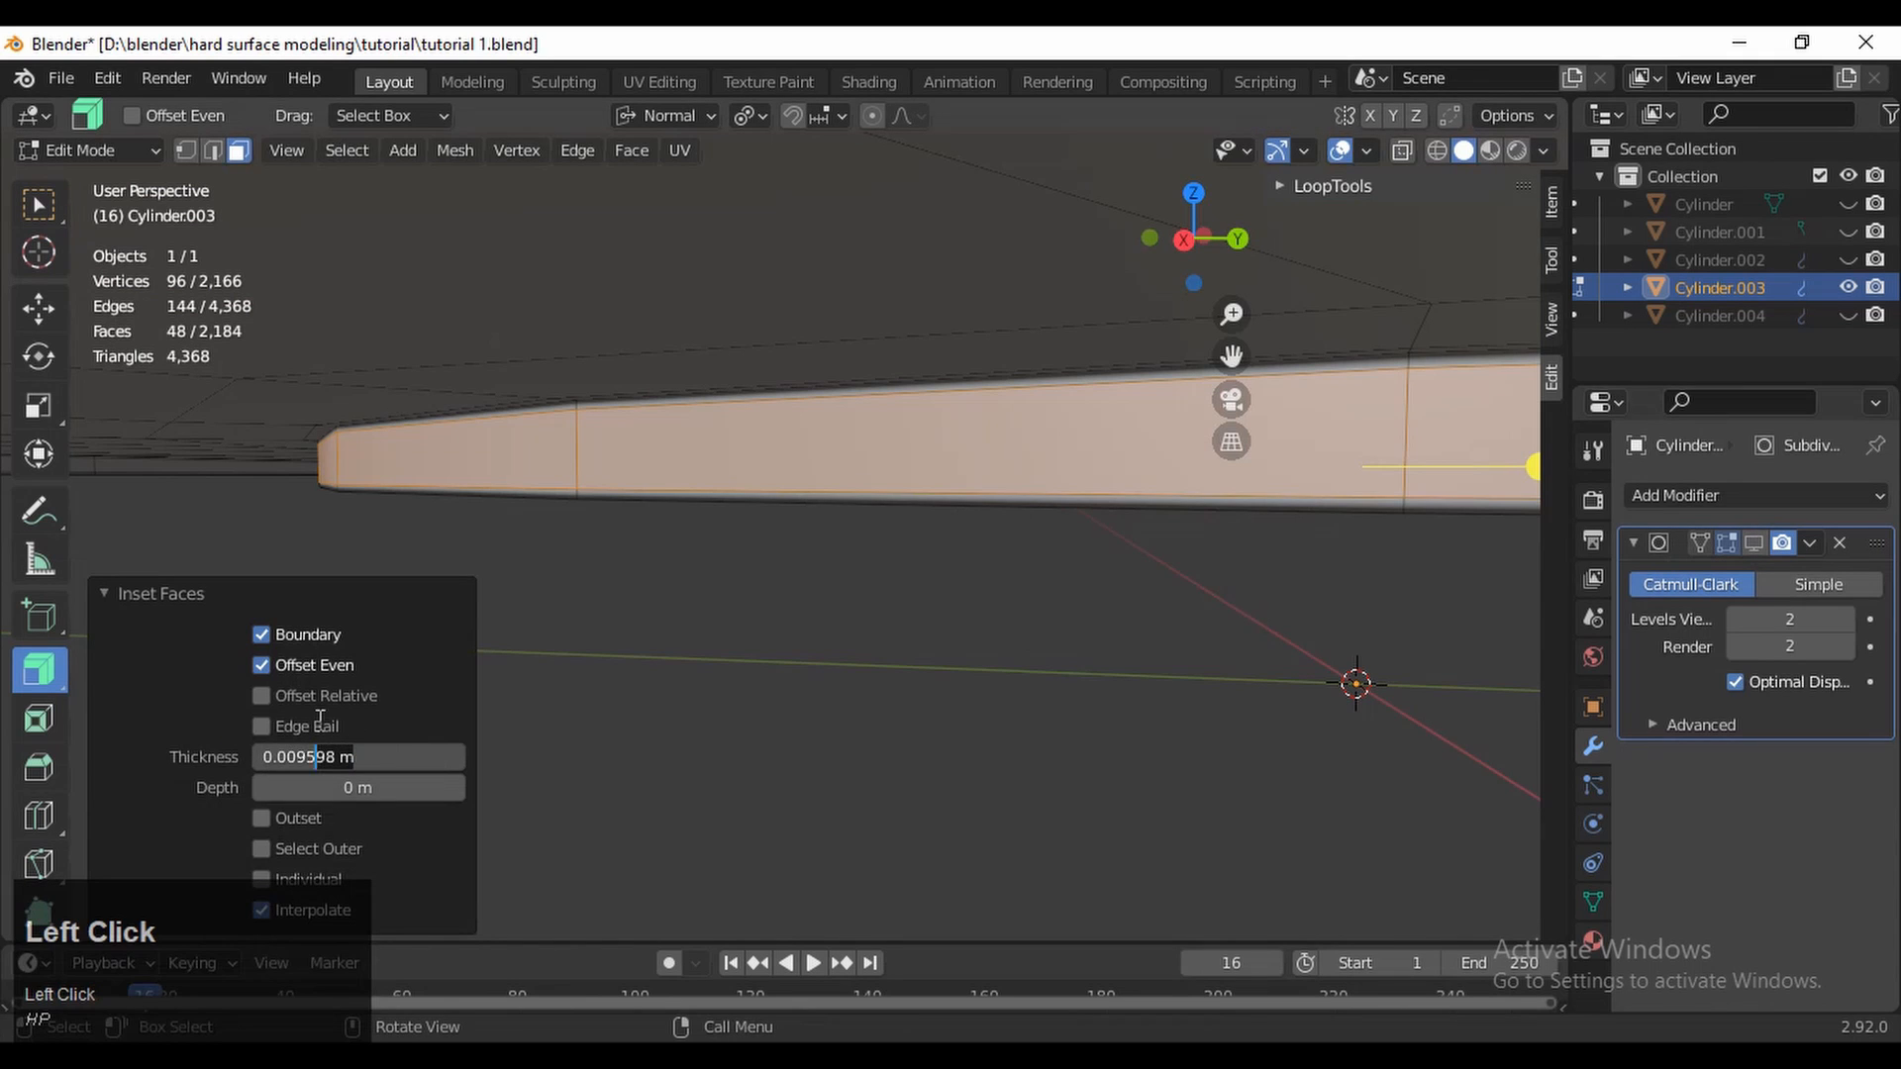
pyautogui.click(203, 765)
pyautogui.press('Tab')
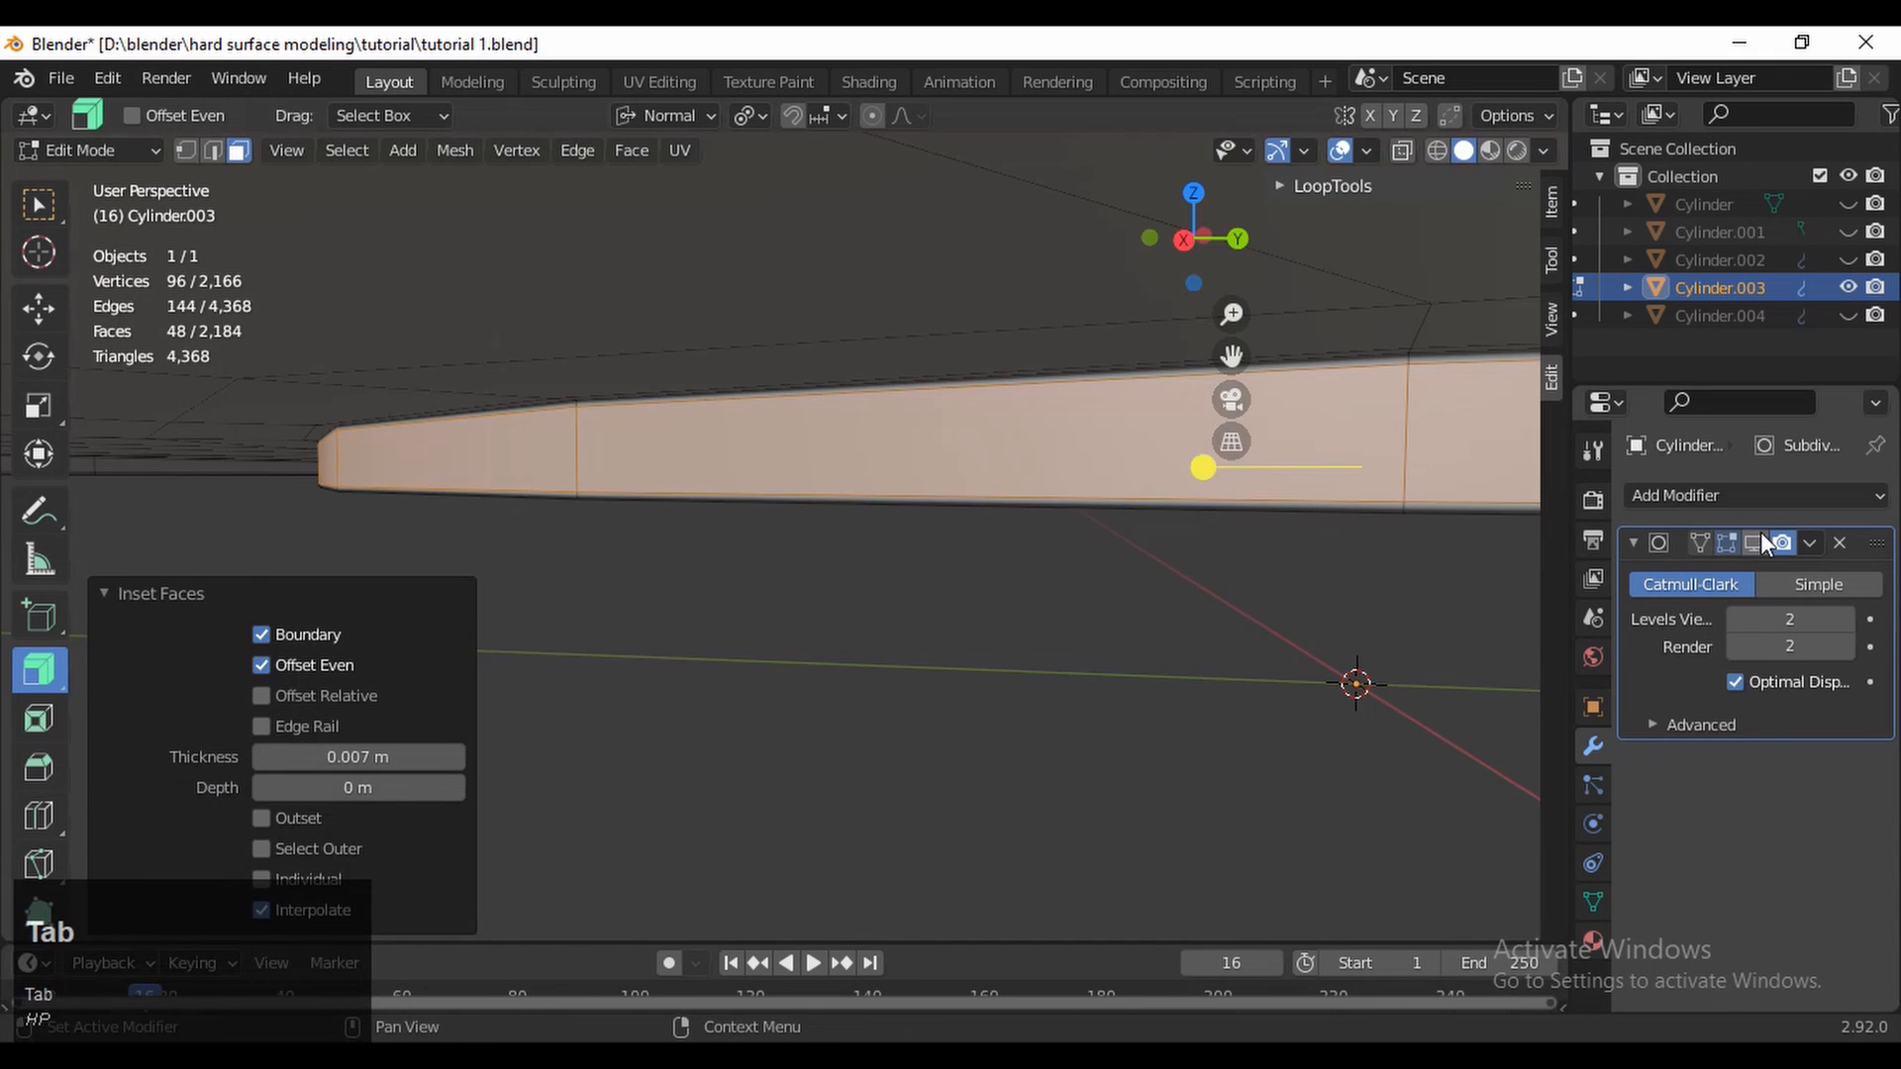
# Return to Object Mode with the subdivision displayed, hide the viewport overlays and inspect the smoothed plate from several angles
pyautogui.keyDown('ctrl'); pyautogui.moveTo(827, 610); pyautogui.dragTo(793, 607, button='middle'); pyautogui.keyUp('ctrl')
pyautogui.click(792, 602)
pyautogui.keyDown('ctrl'); pyautogui.moveTo(746, 501); pyautogui.dragTo(735, 579, button='middle'); pyautogui.keyUp('ctrl')
pyautogui.moveTo(734, 579); pyautogui.dragTo(833, 621, button='middle')
pyautogui.press('Tab')
pyautogui.click(1200, 261)
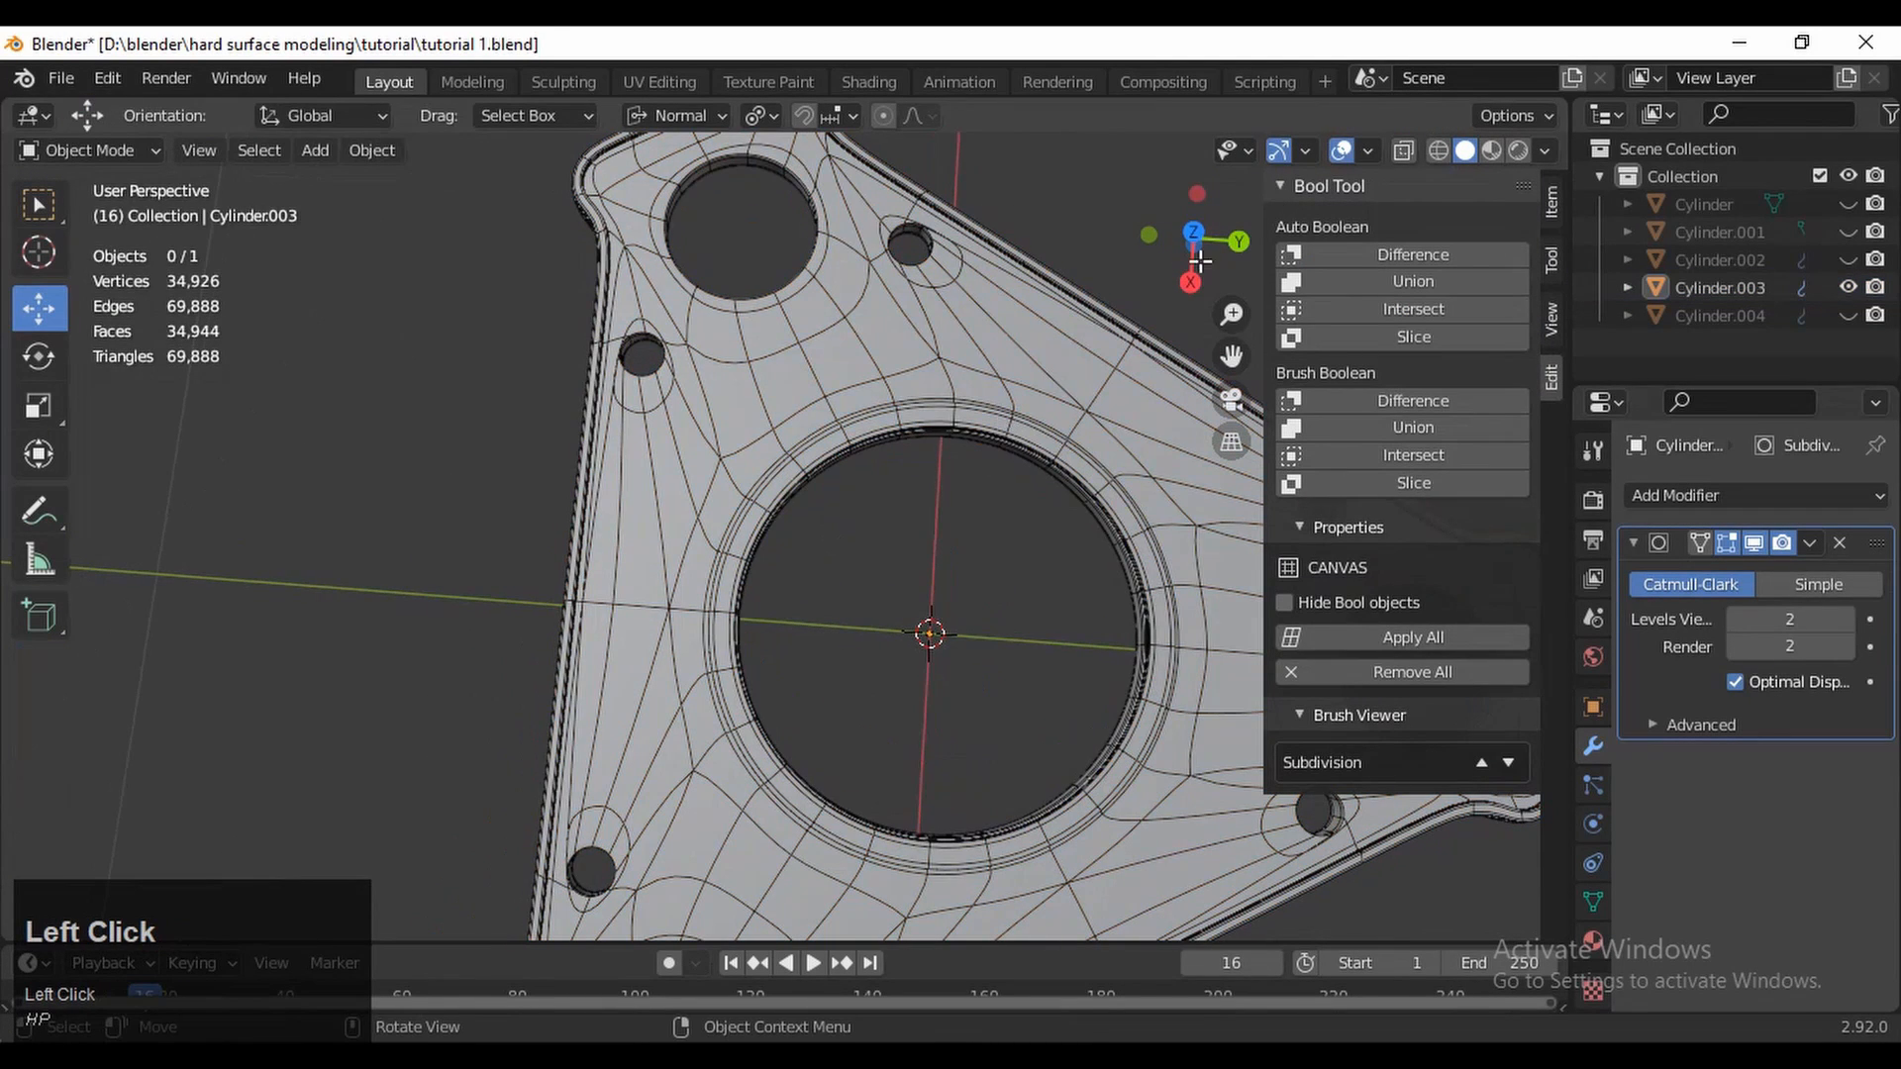
pyautogui.click(1343, 151)
pyautogui.moveTo(865, 430); pyautogui.dragTo(857, 534, button='middle')
pyautogui.click(834, 669)
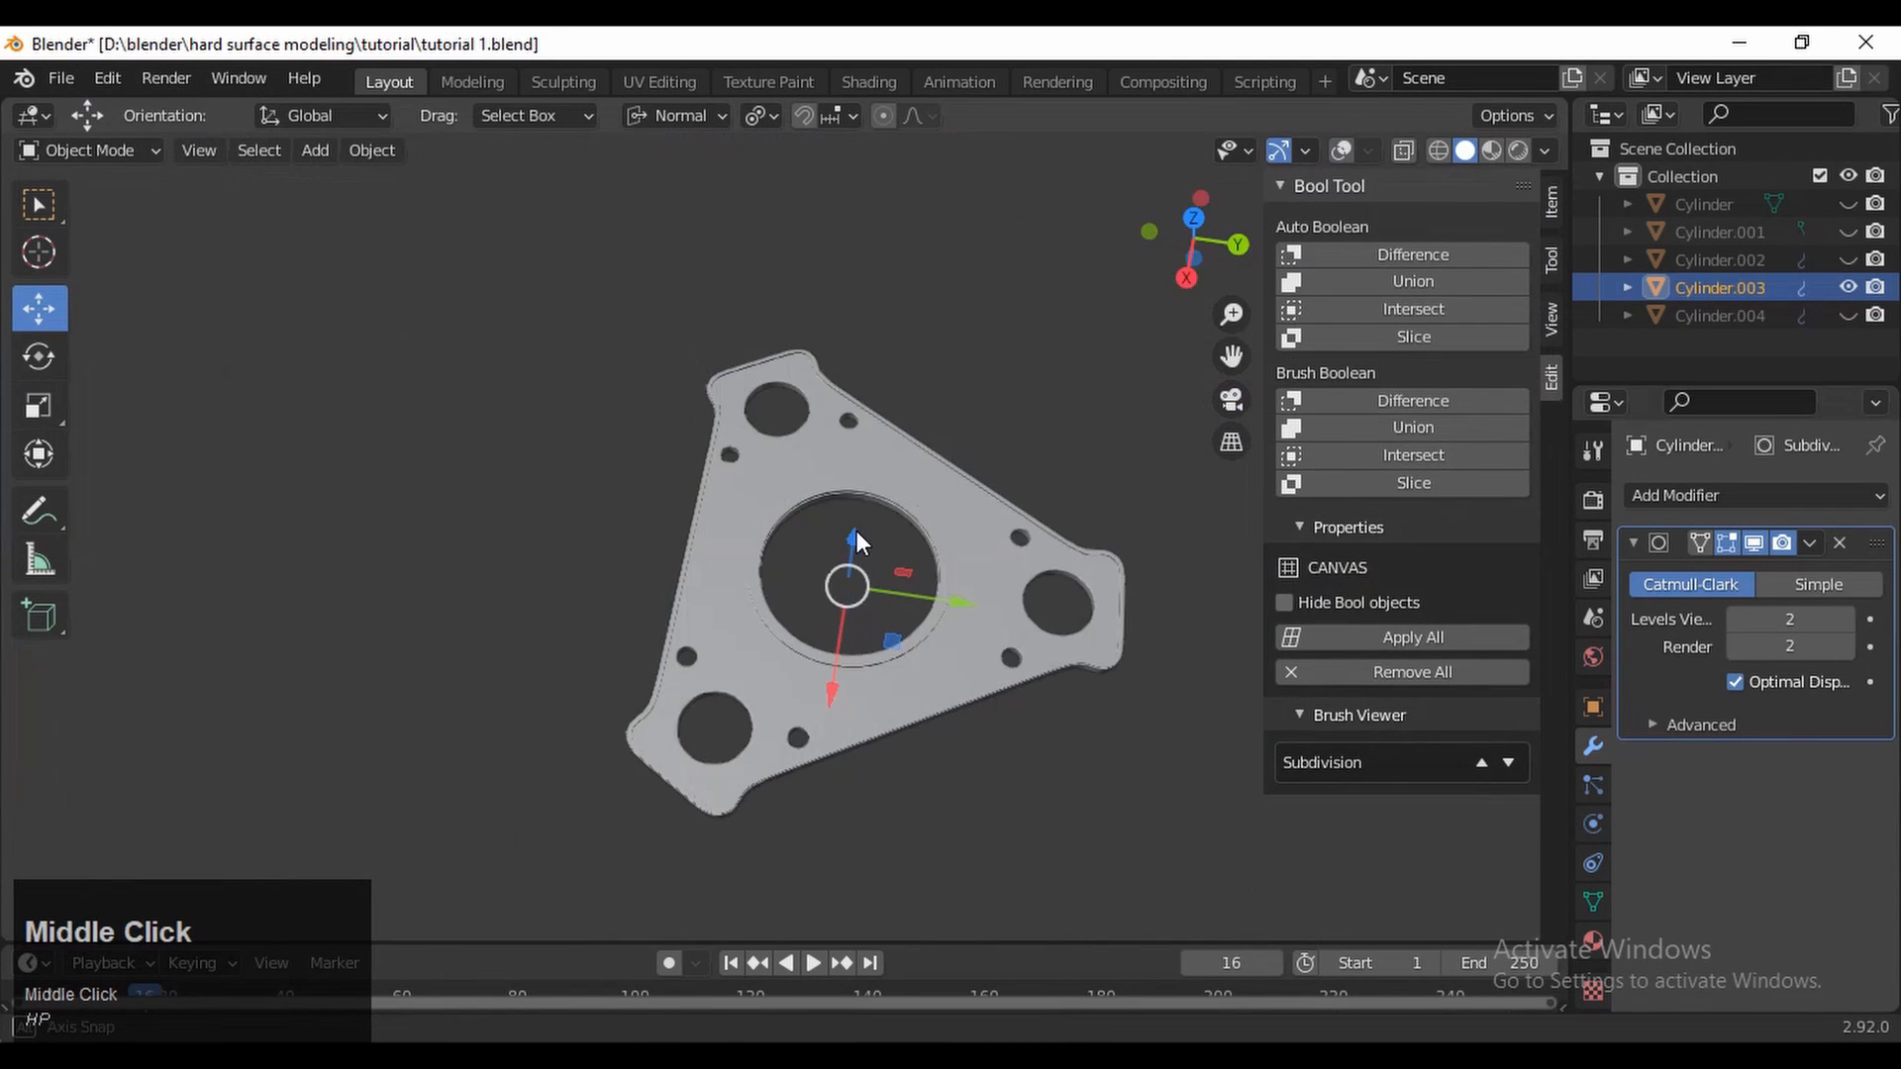
pyautogui.click(980, 394)
pyautogui.moveTo(980, 394); pyautogui.dragTo(716, 104, button='middle')
pyautogui.moveTo(861, 407); pyautogui.dragTo(1391, 151, button='middle')
# Show the viewport overlays again and reopen the plate for editing at one of its notched corners
pyautogui.click(1348, 154)
pyautogui.click(895, 436)
pyautogui.keyDown('shift'); pyautogui.moveTo(753, 656); pyautogui.dragTo(697, 464, button='middle'); pyautogui.keyUp('shift')
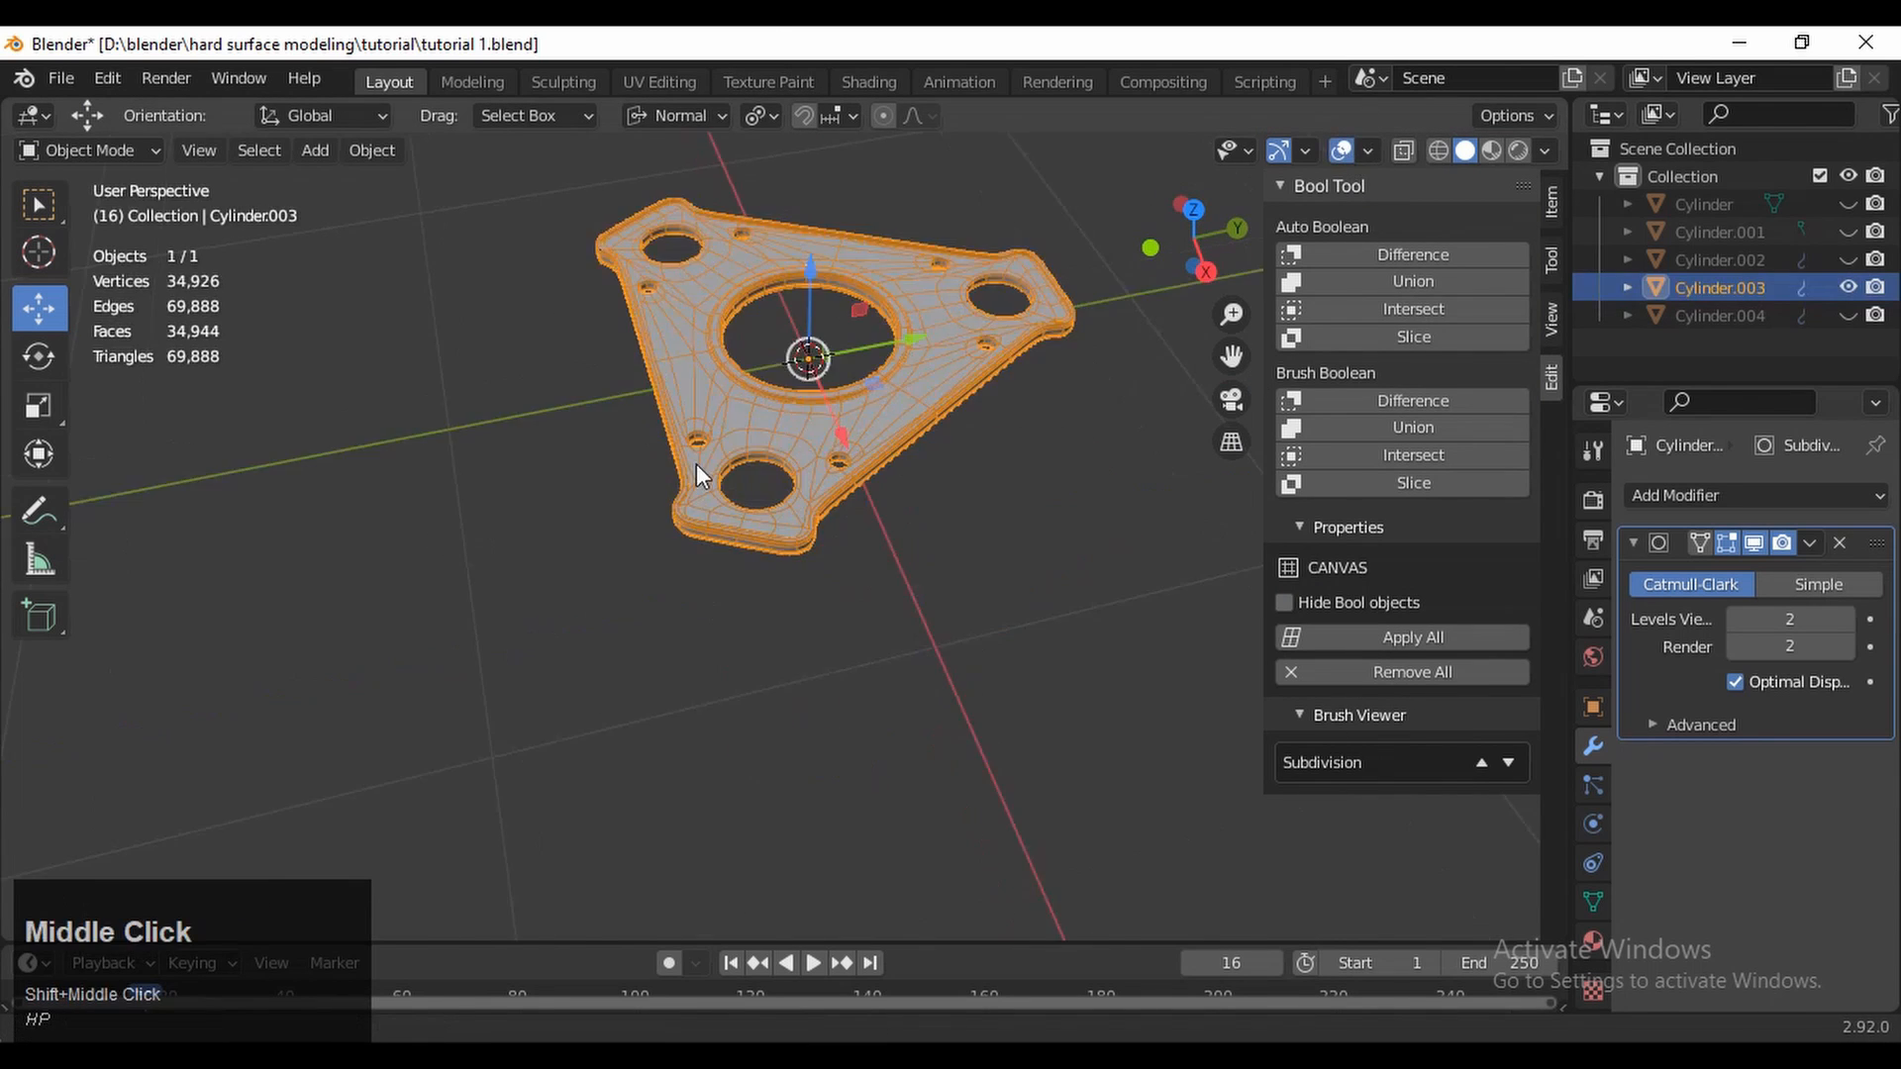
pyautogui.scroll(6, 697, 463)
pyautogui.press('Tab')
pyautogui.moveTo(888, 462); pyautogui.dragTo(426, 645, button='middle')
# Add a loop cut parallel to the first corner's outer edge and slide it toward the notch with a factor of 0.8
pyautogui.hotkey('ctrl', 'e')
pyautogui.keyDown('shift'); pyautogui.moveTo(614, 531); pyautogui.dragTo(950, 515, button='middle'); pyautogui.keyUp('shift')
pyautogui.hotkey('ctrl', 'r')
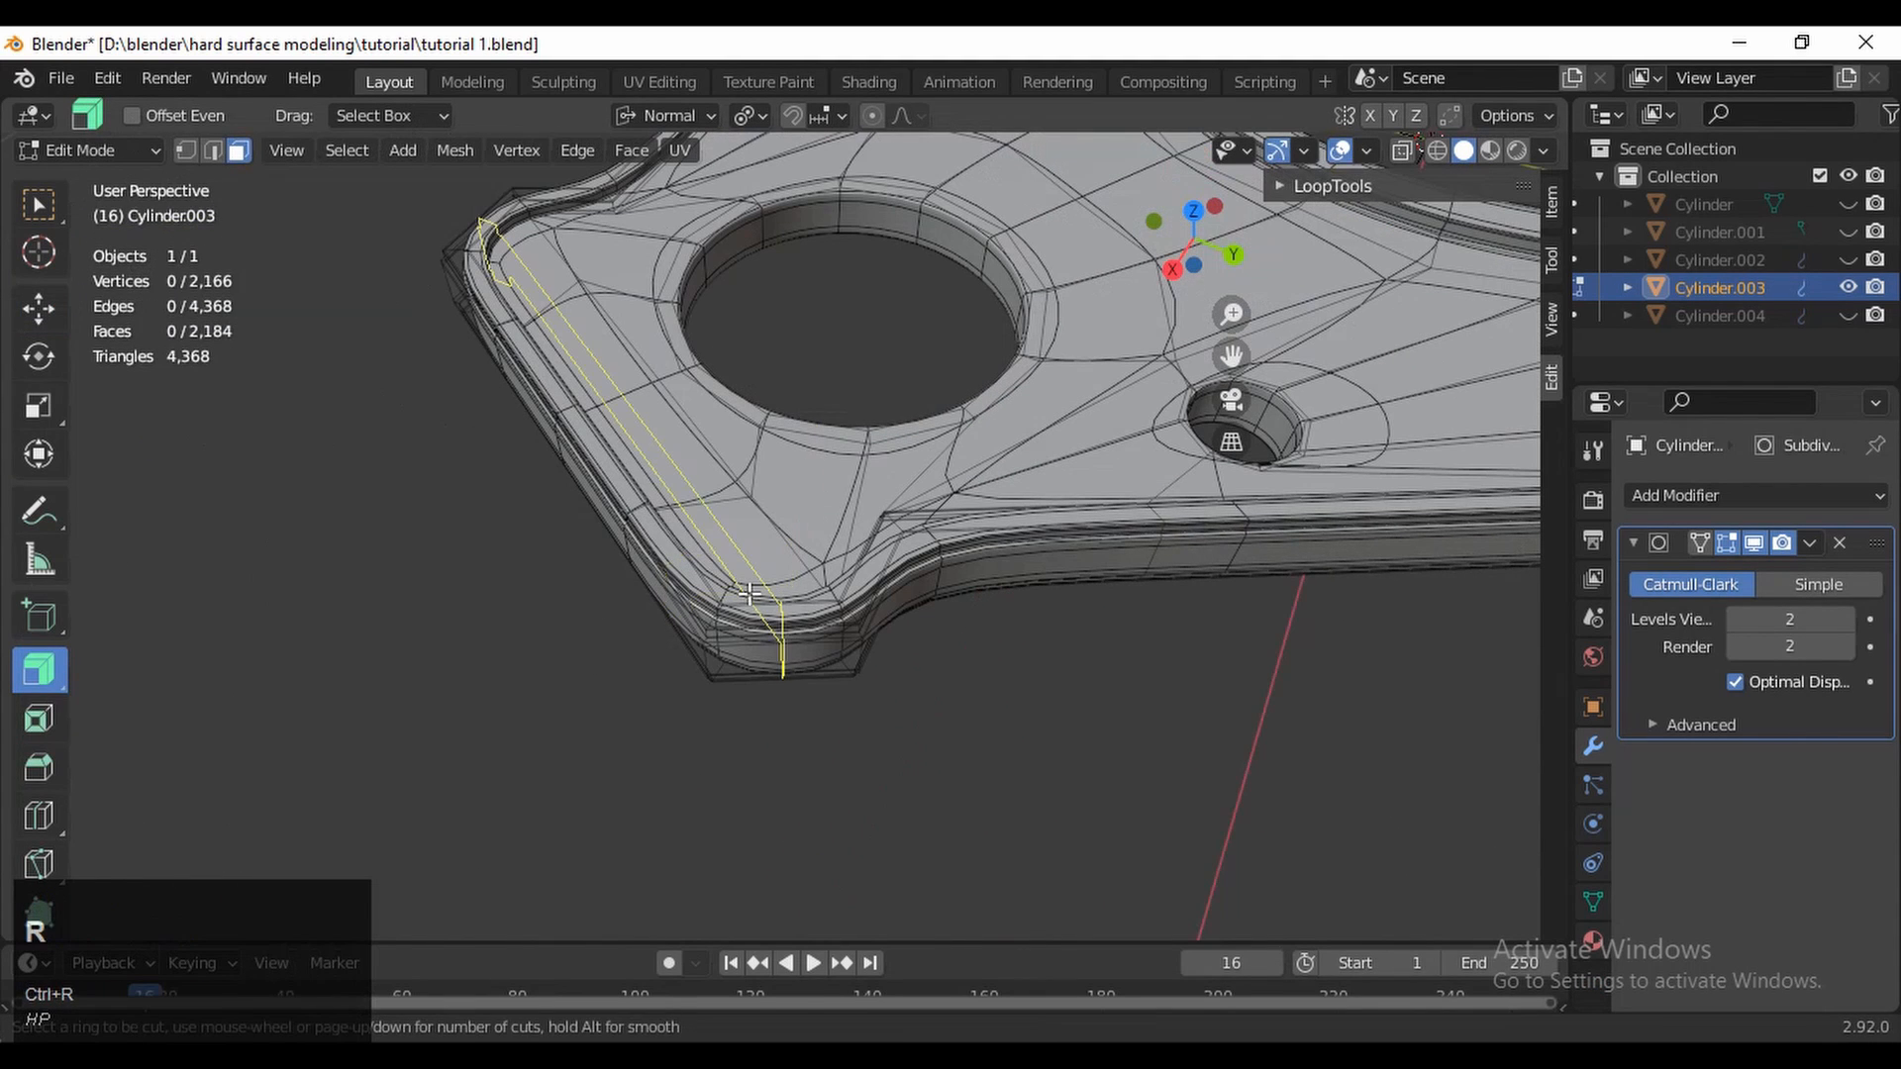
pyautogui.click(784, 604)
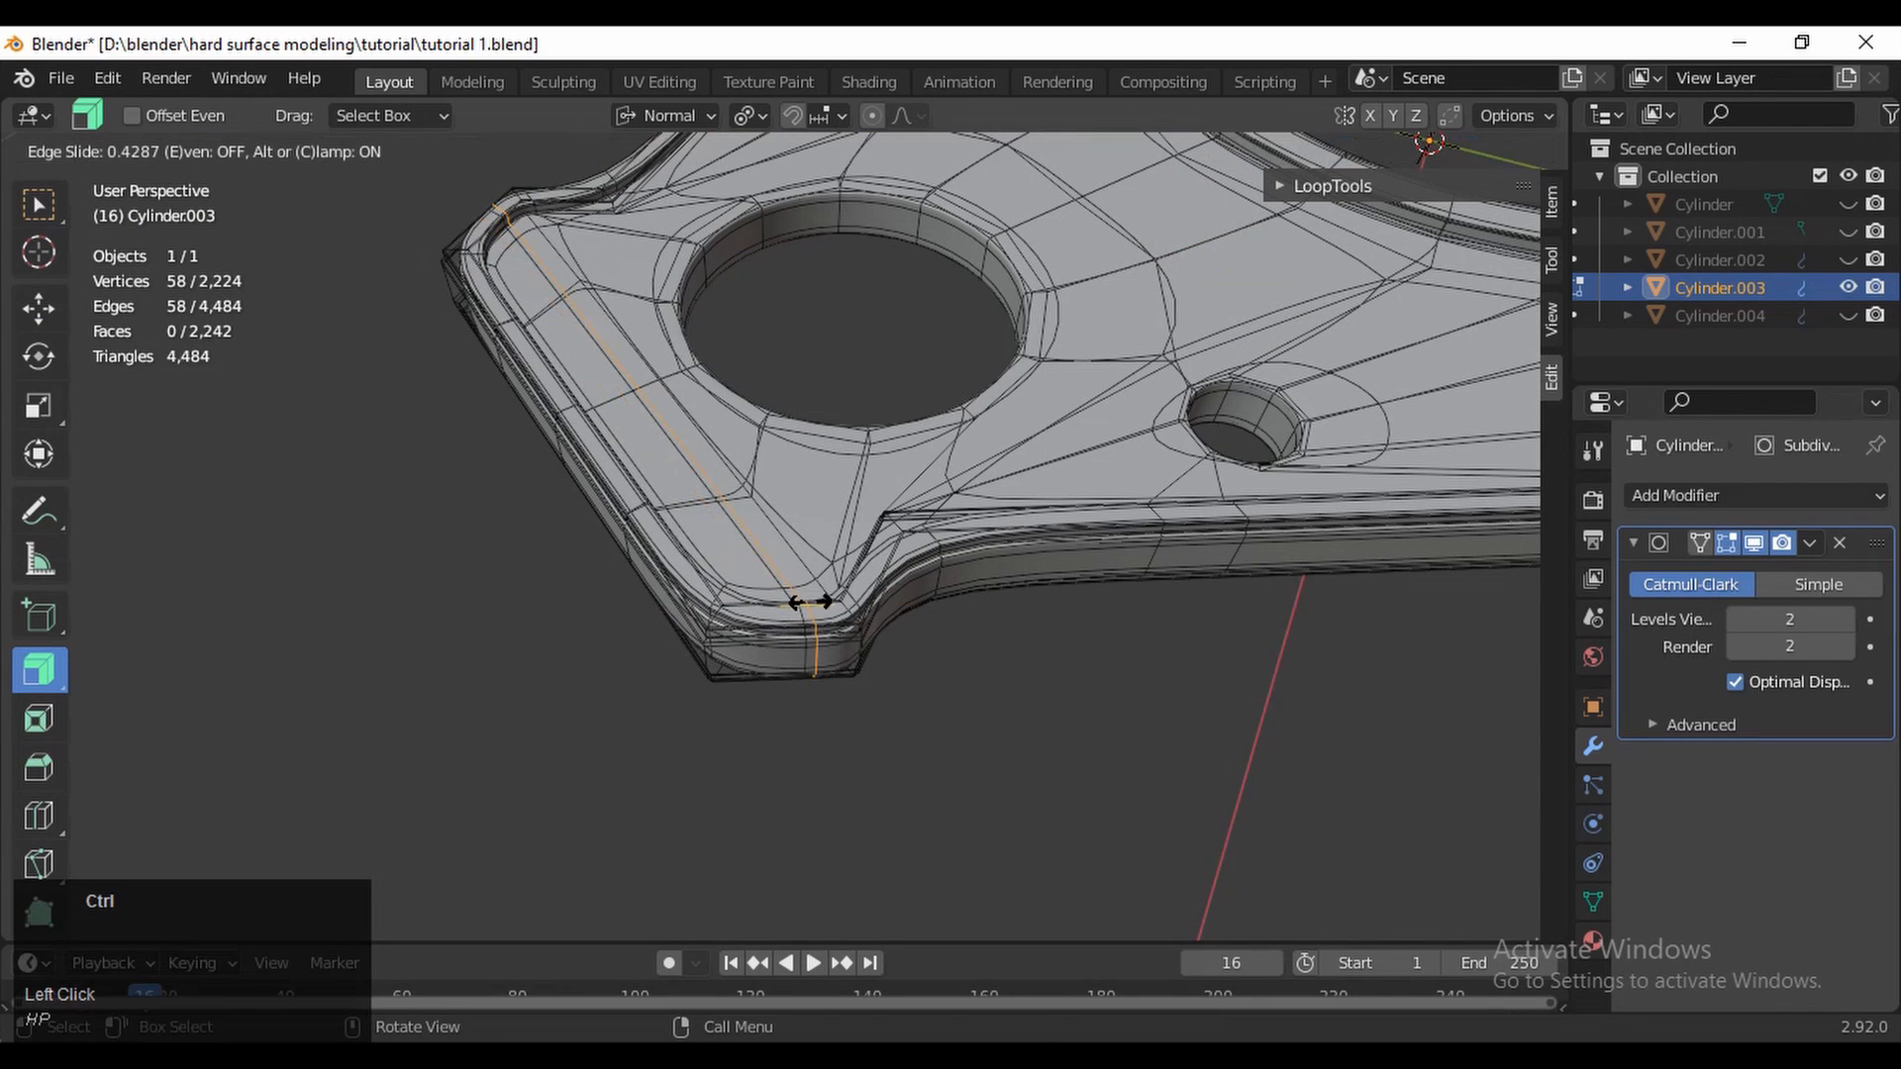
pyautogui.click(834, 603)
# Turn off the subdivision display and add a supporting loop close to the first corner's outer edge with a factor of -0.8
pyautogui.click(1750, 544)
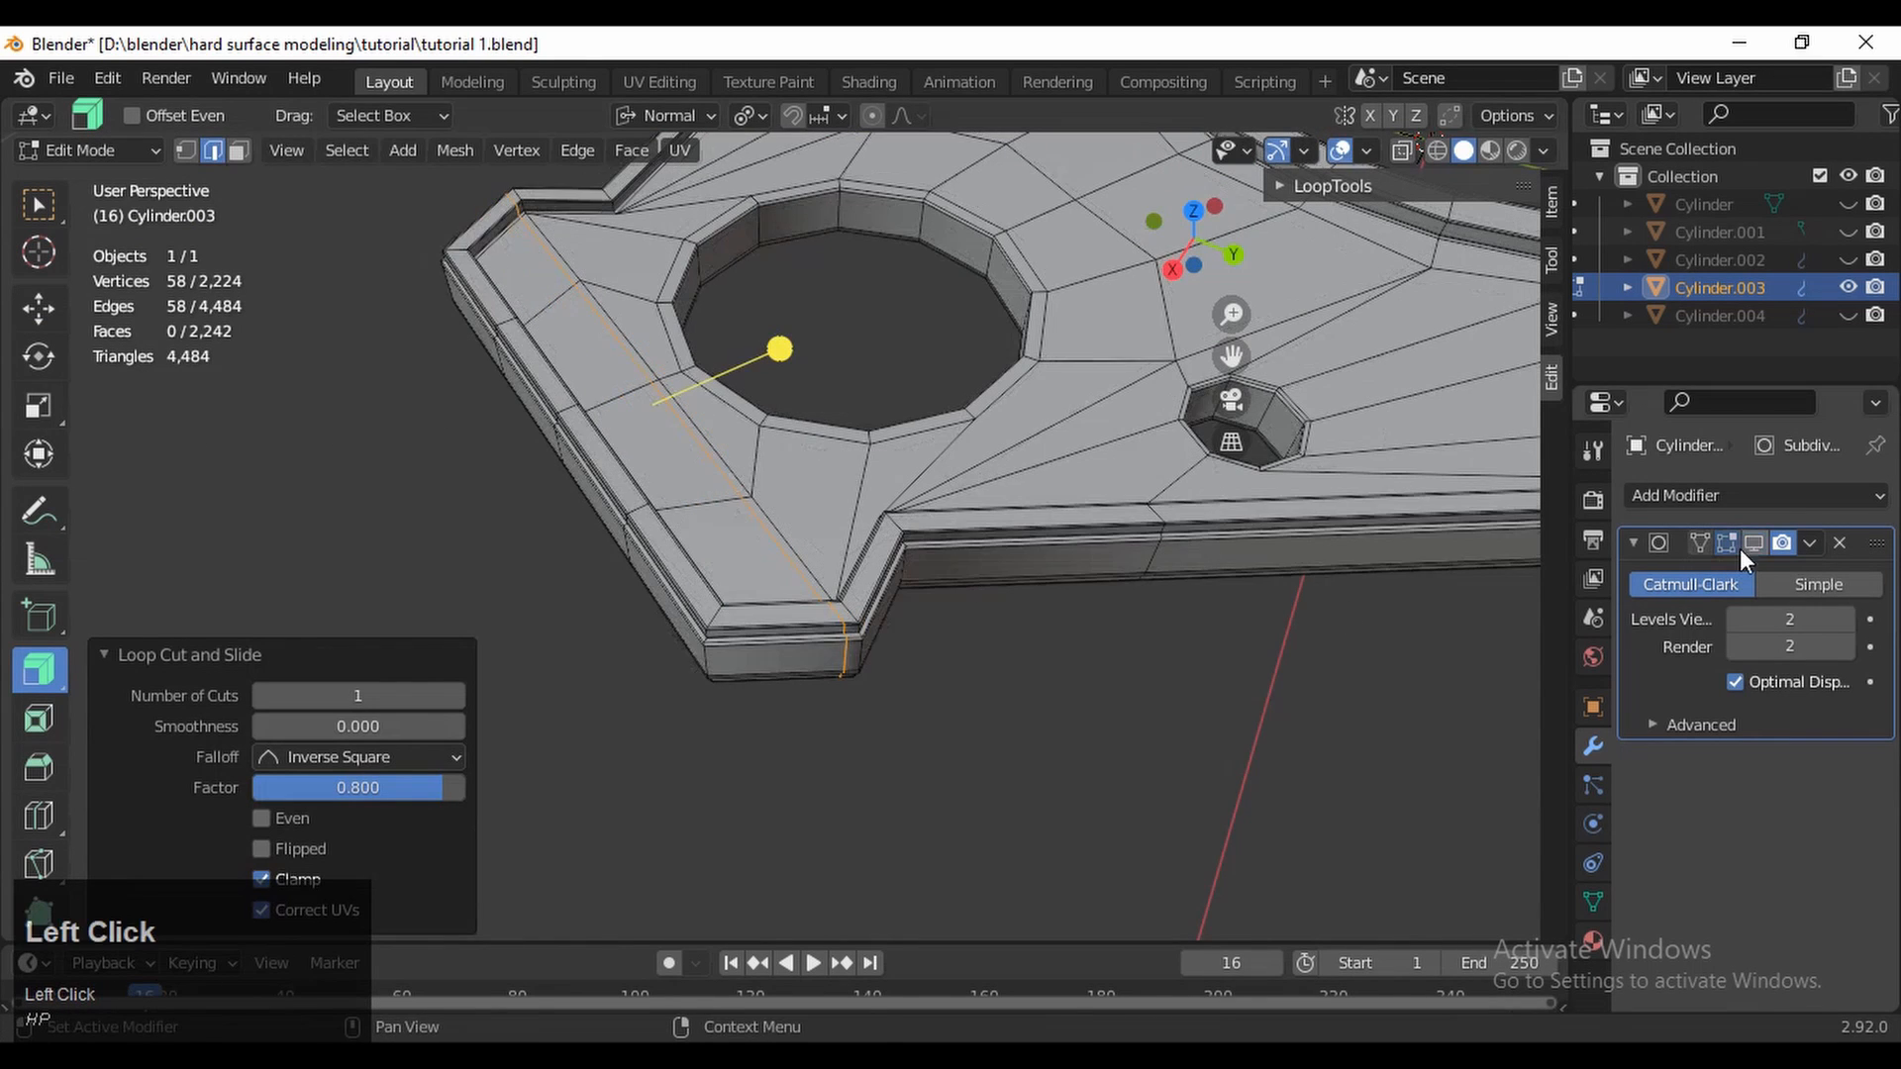
pyautogui.keyDown('shift'); pyautogui.moveTo(1062, 545); pyautogui.dragTo(1004, 535, button='middle'); pyautogui.keyUp('shift')
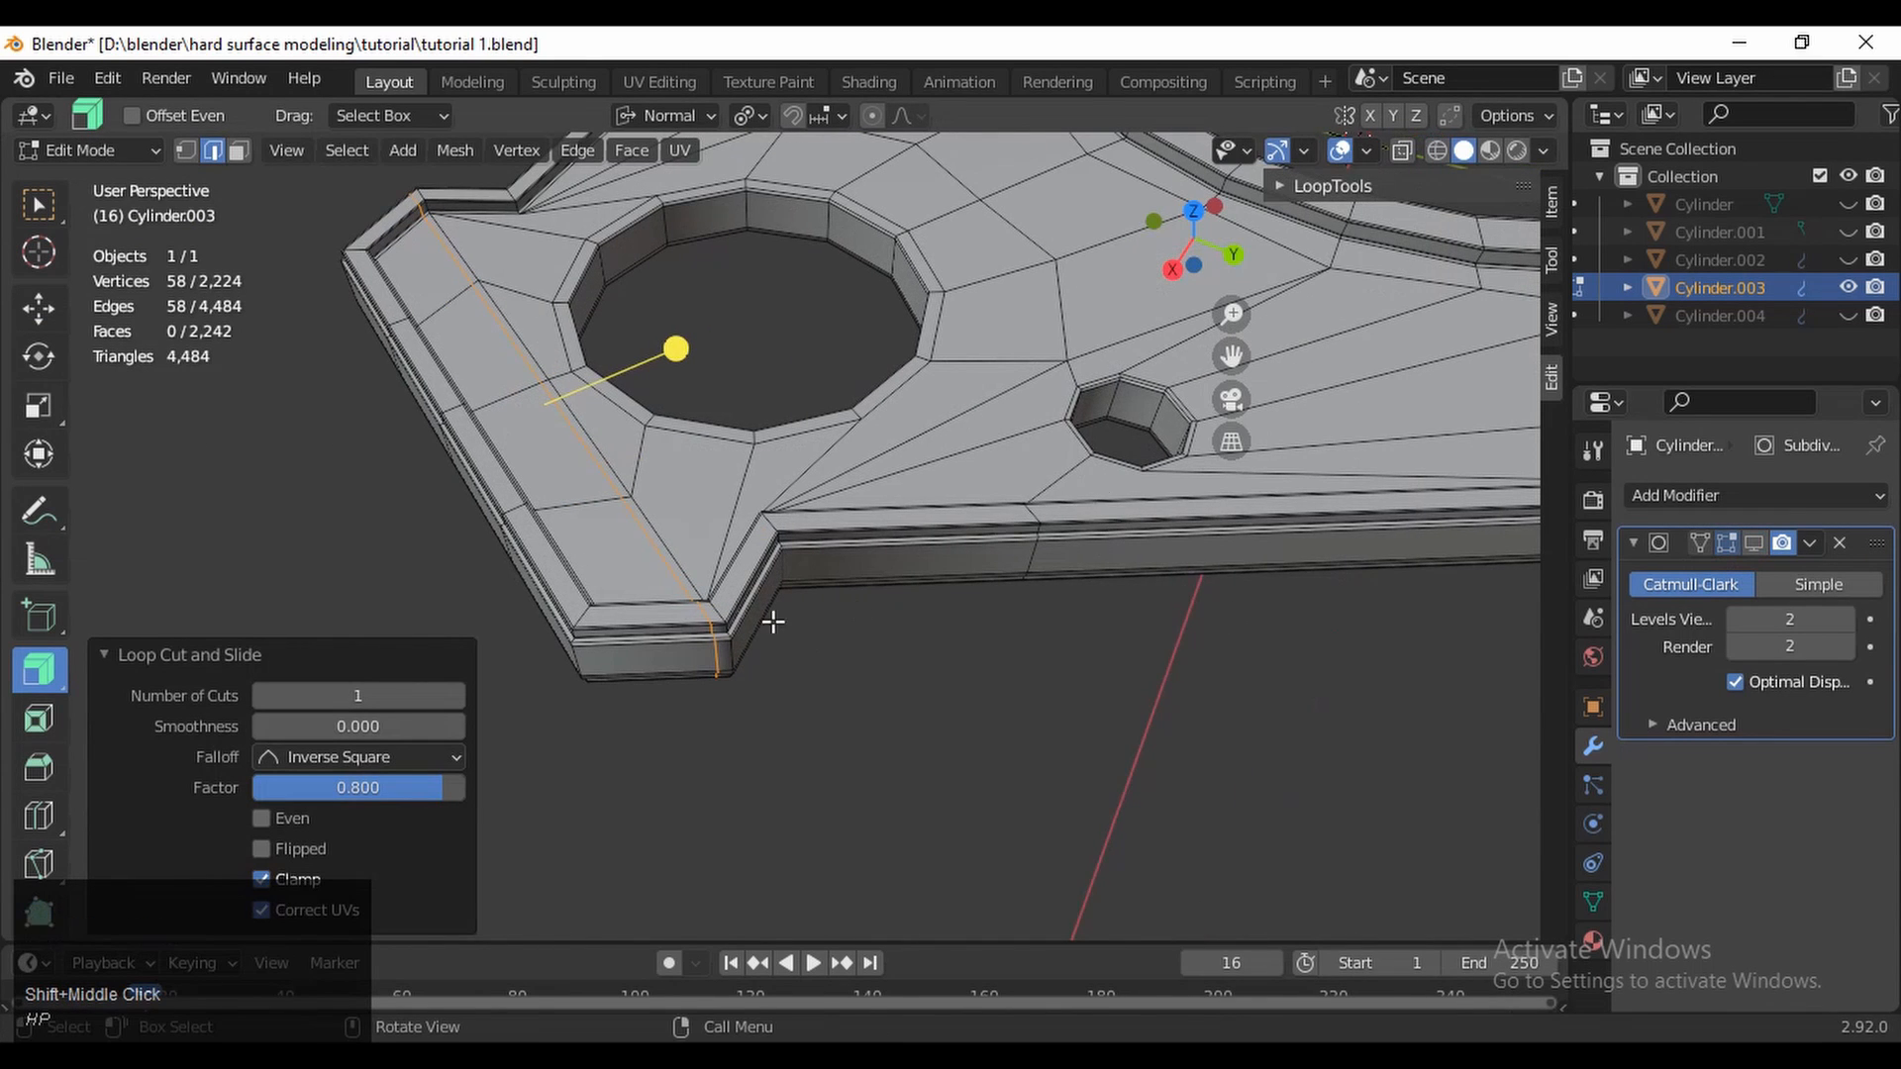
pyautogui.moveTo(773, 622); pyautogui.dragTo(720, 650, button='middle')
pyautogui.hotkey('ctrl', 'r')
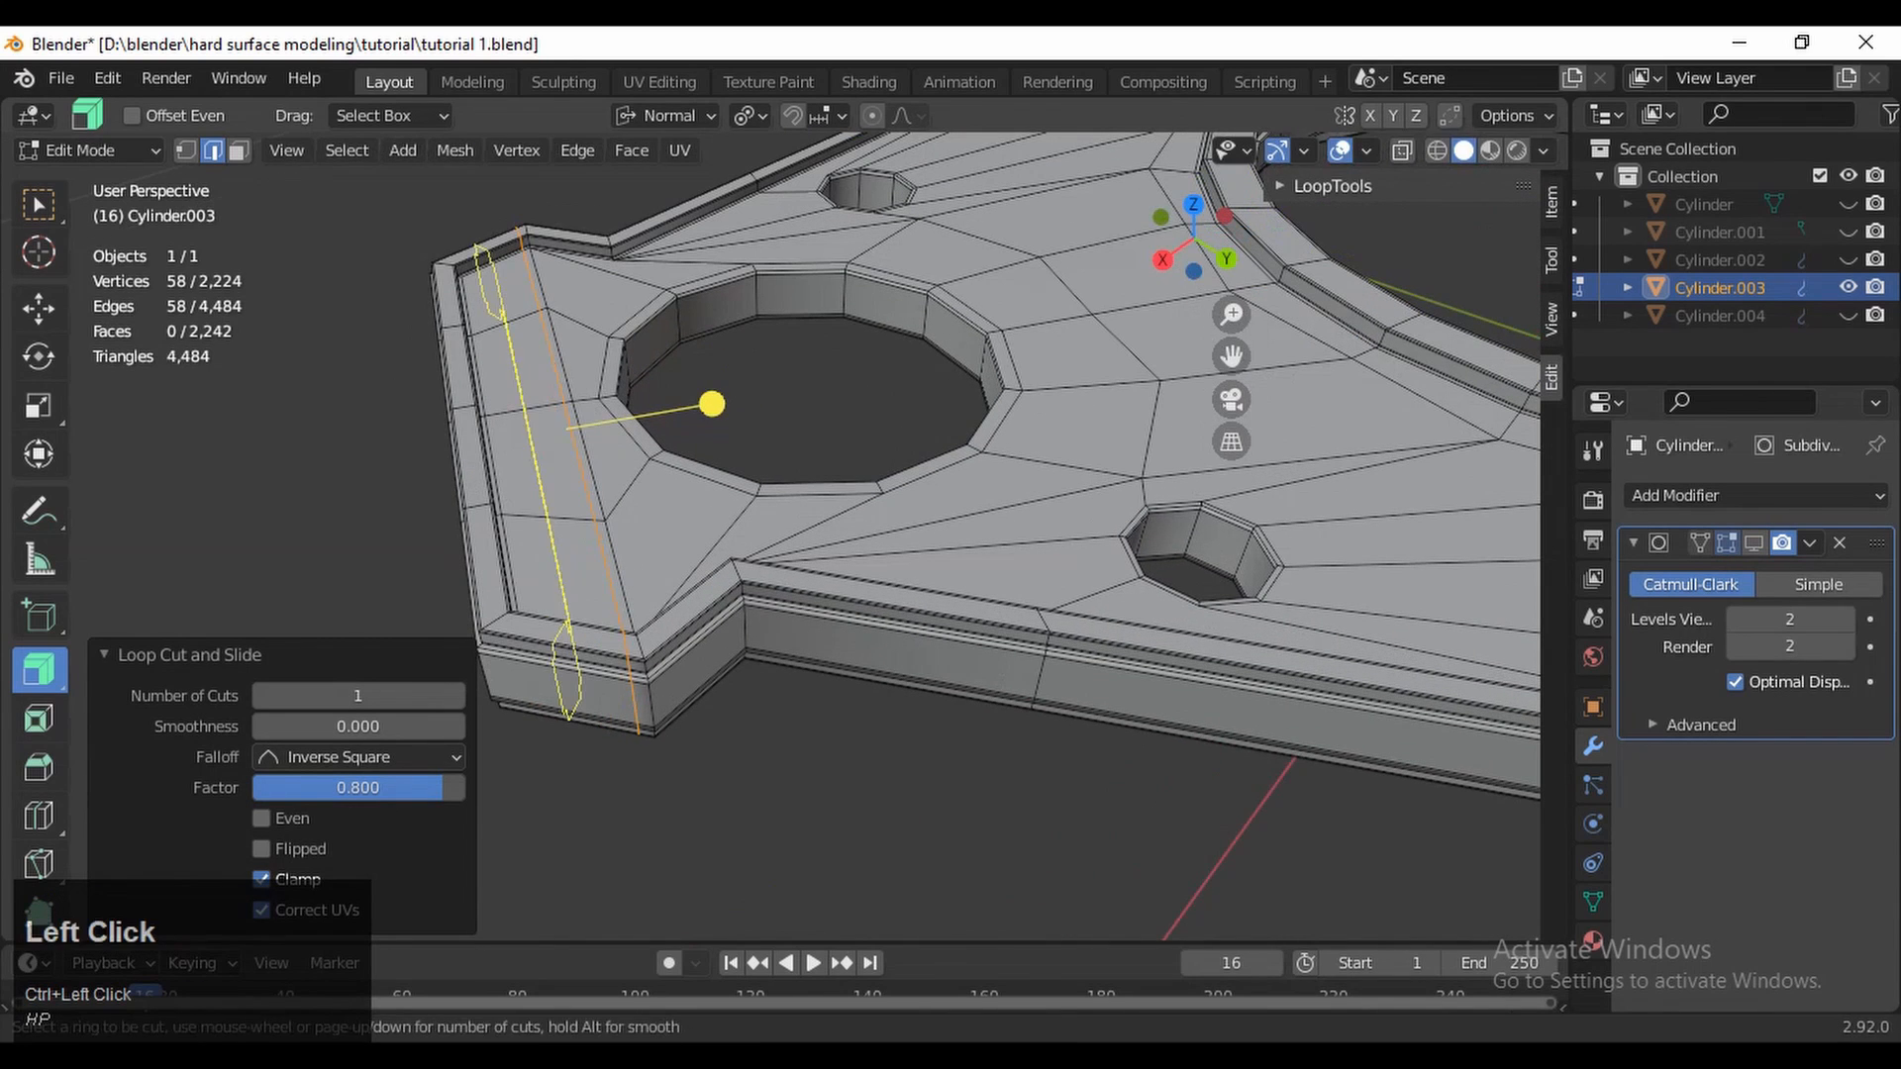
pyautogui.click(565, 627)
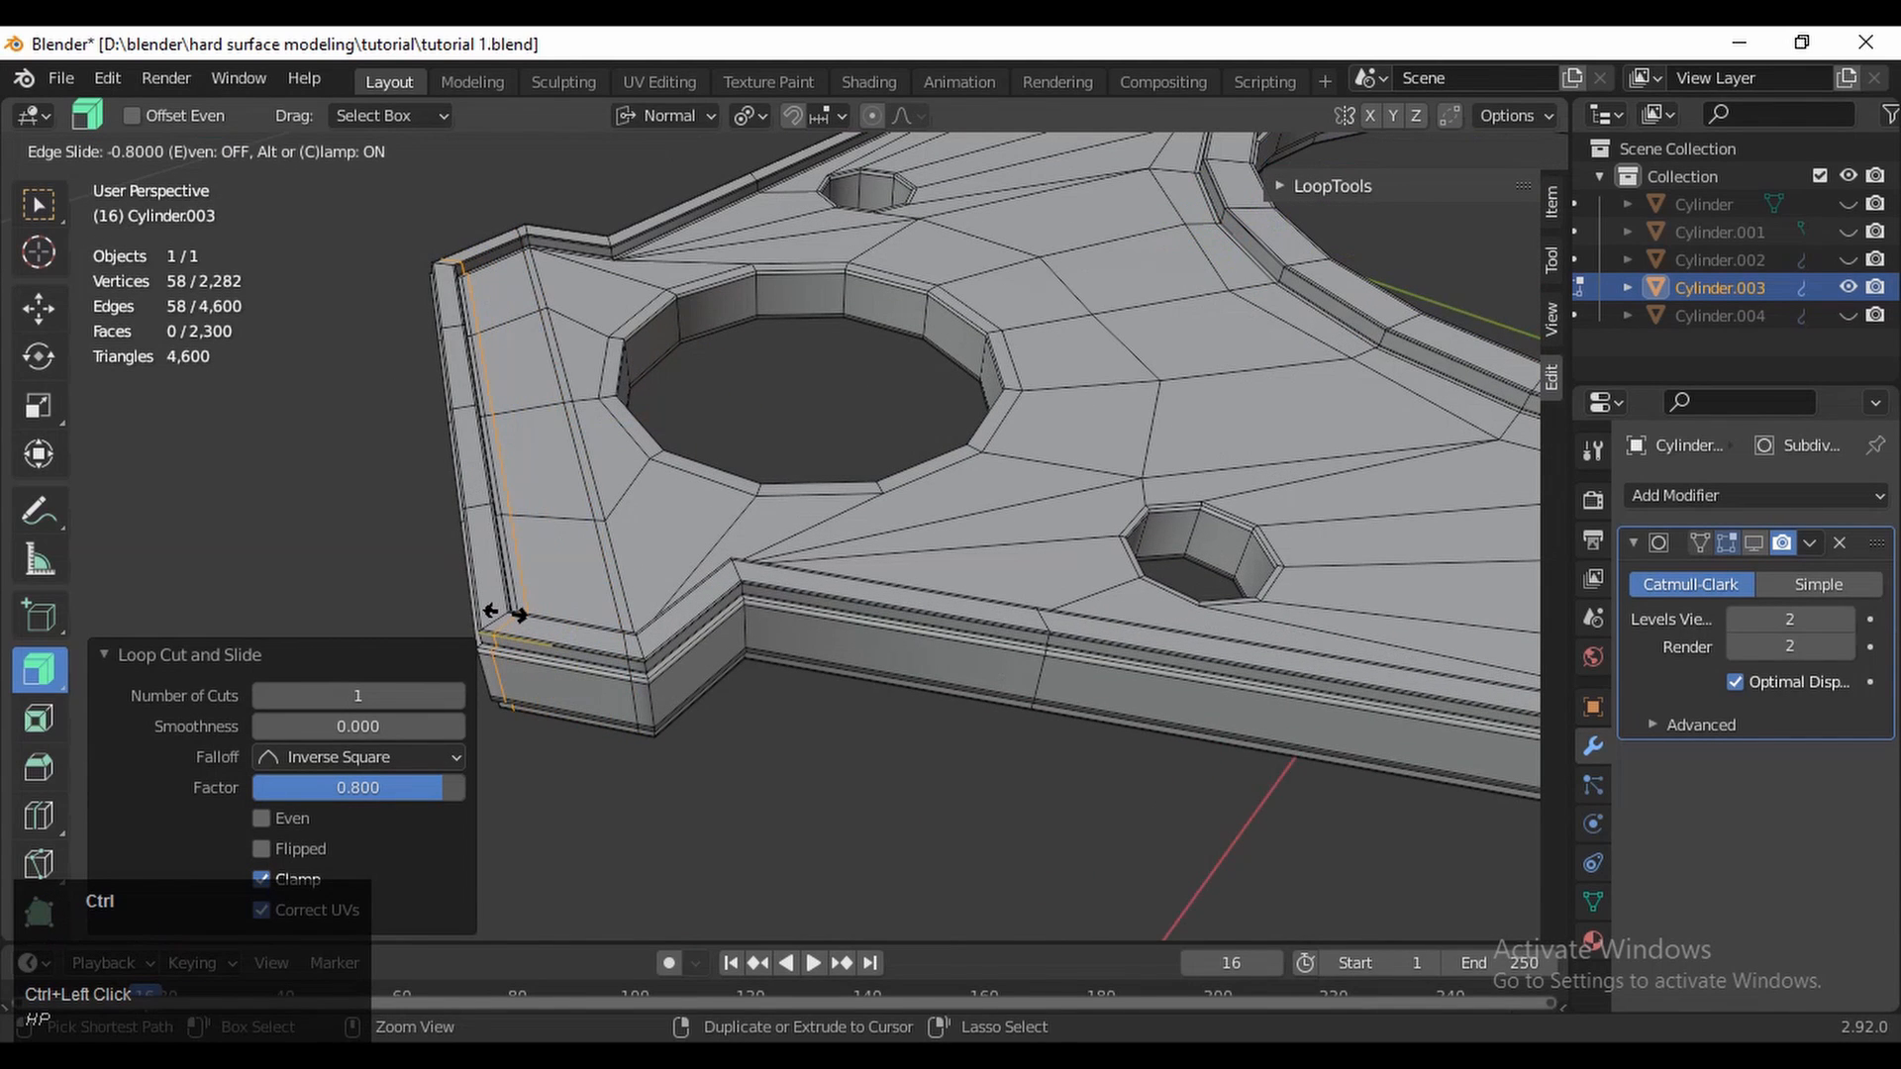
pyautogui.click(632, 421)
# Add two supporting loops across the second notched corner, near its outer edge and near the notch, each with a factor of -0.8
pyautogui.moveTo(631, 421); pyautogui.dragTo(807, 277, button='middle')
pyautogui.moveTo(1059, 520); pyautogui.dragTo(687, 621, button='middle')
pyautogui.keyDown('ctrl'); pyautogui.moveTo(687, 622); pyautogui.dragTo(798, 365, button='middle'); pyautogui.keyUp('ctrl')
pyautogui.hotkey('ctrl', 'r')
pyautogui.click(667, 528)
pyautogui.click(712, 543)
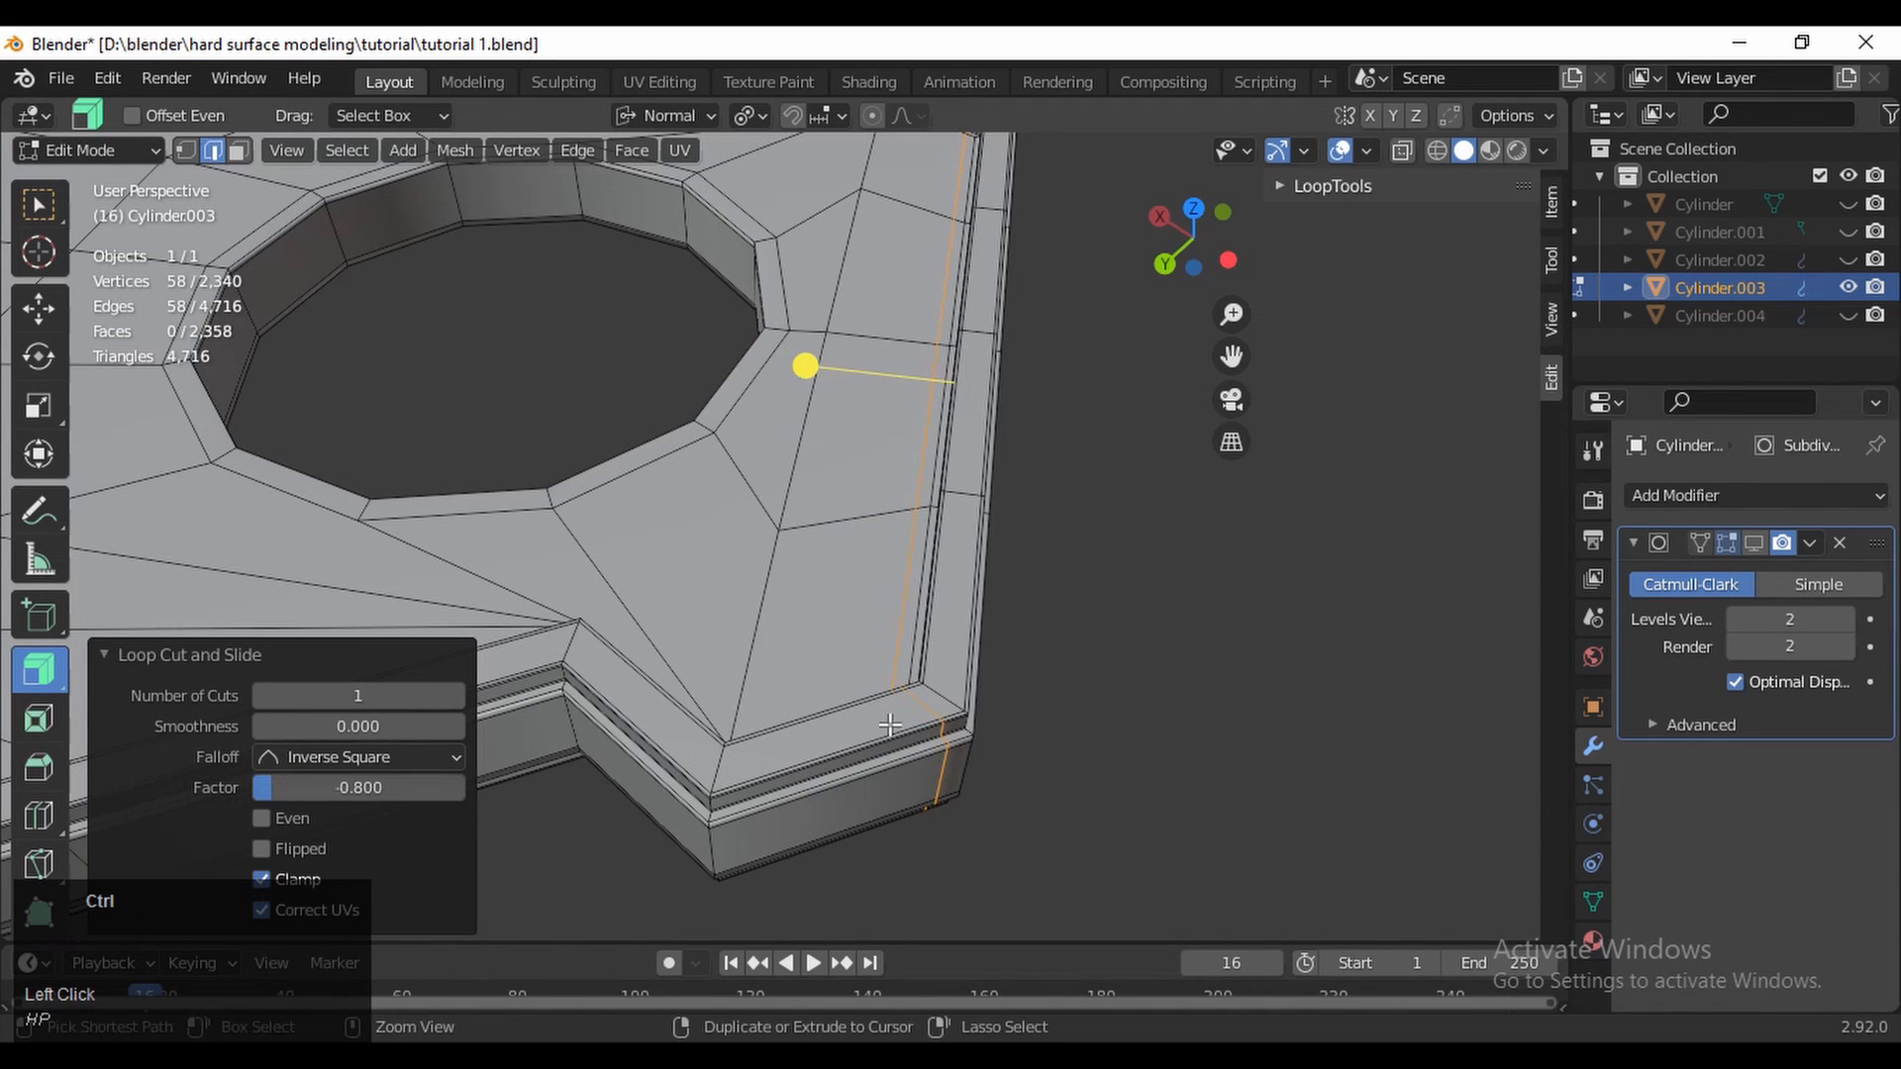
pyautogui.click(777, 707)
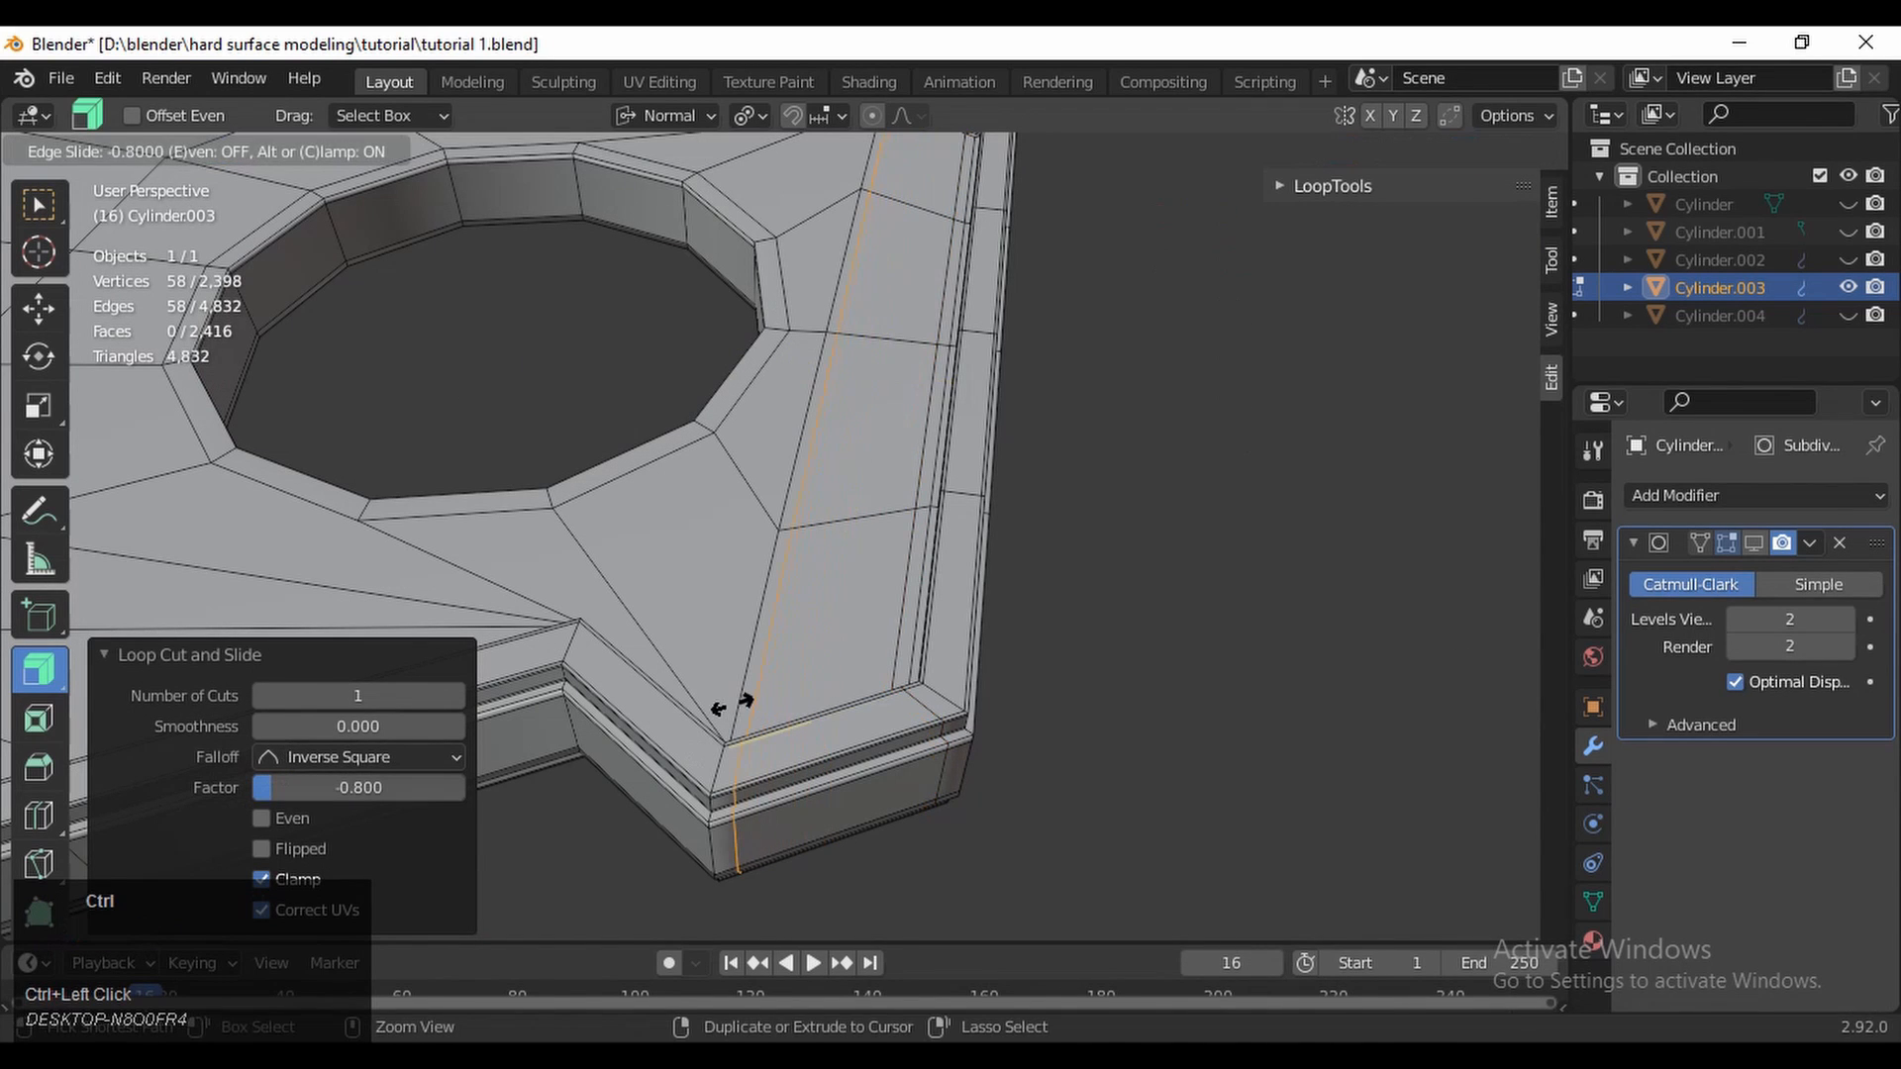
pyautogui.keyDown('ctrl'); pyautogui.click(729, 704); pyautogui.keyUp('ctrl')
# Add a supporting loop close to the third notched corner's outer edge with a slide factor of -0.8
pyautogui.keyDown('ctrl'); pyautogui.moveTo(865, 555); pyautogui.dragTo(931, 210, button='middle'); pyautogui.keyUp('ctrl')
pyautogui.moveTo(921, 457); pyautogui.dragTo(904, 418, button='middle')
pyautogui.keyDown('ctrl'); pyautogui.moveTo(851, 332); pyautogui.dragTo(804, 432, button='middle'); pyautogui.keyUp('ctrl')
pyautogui.keyDown('shift'); pyautogui.moveTo(871, 322); pyautogui.dragTo(848, 479, button='middle'); pyautogui.keyUp('shift')
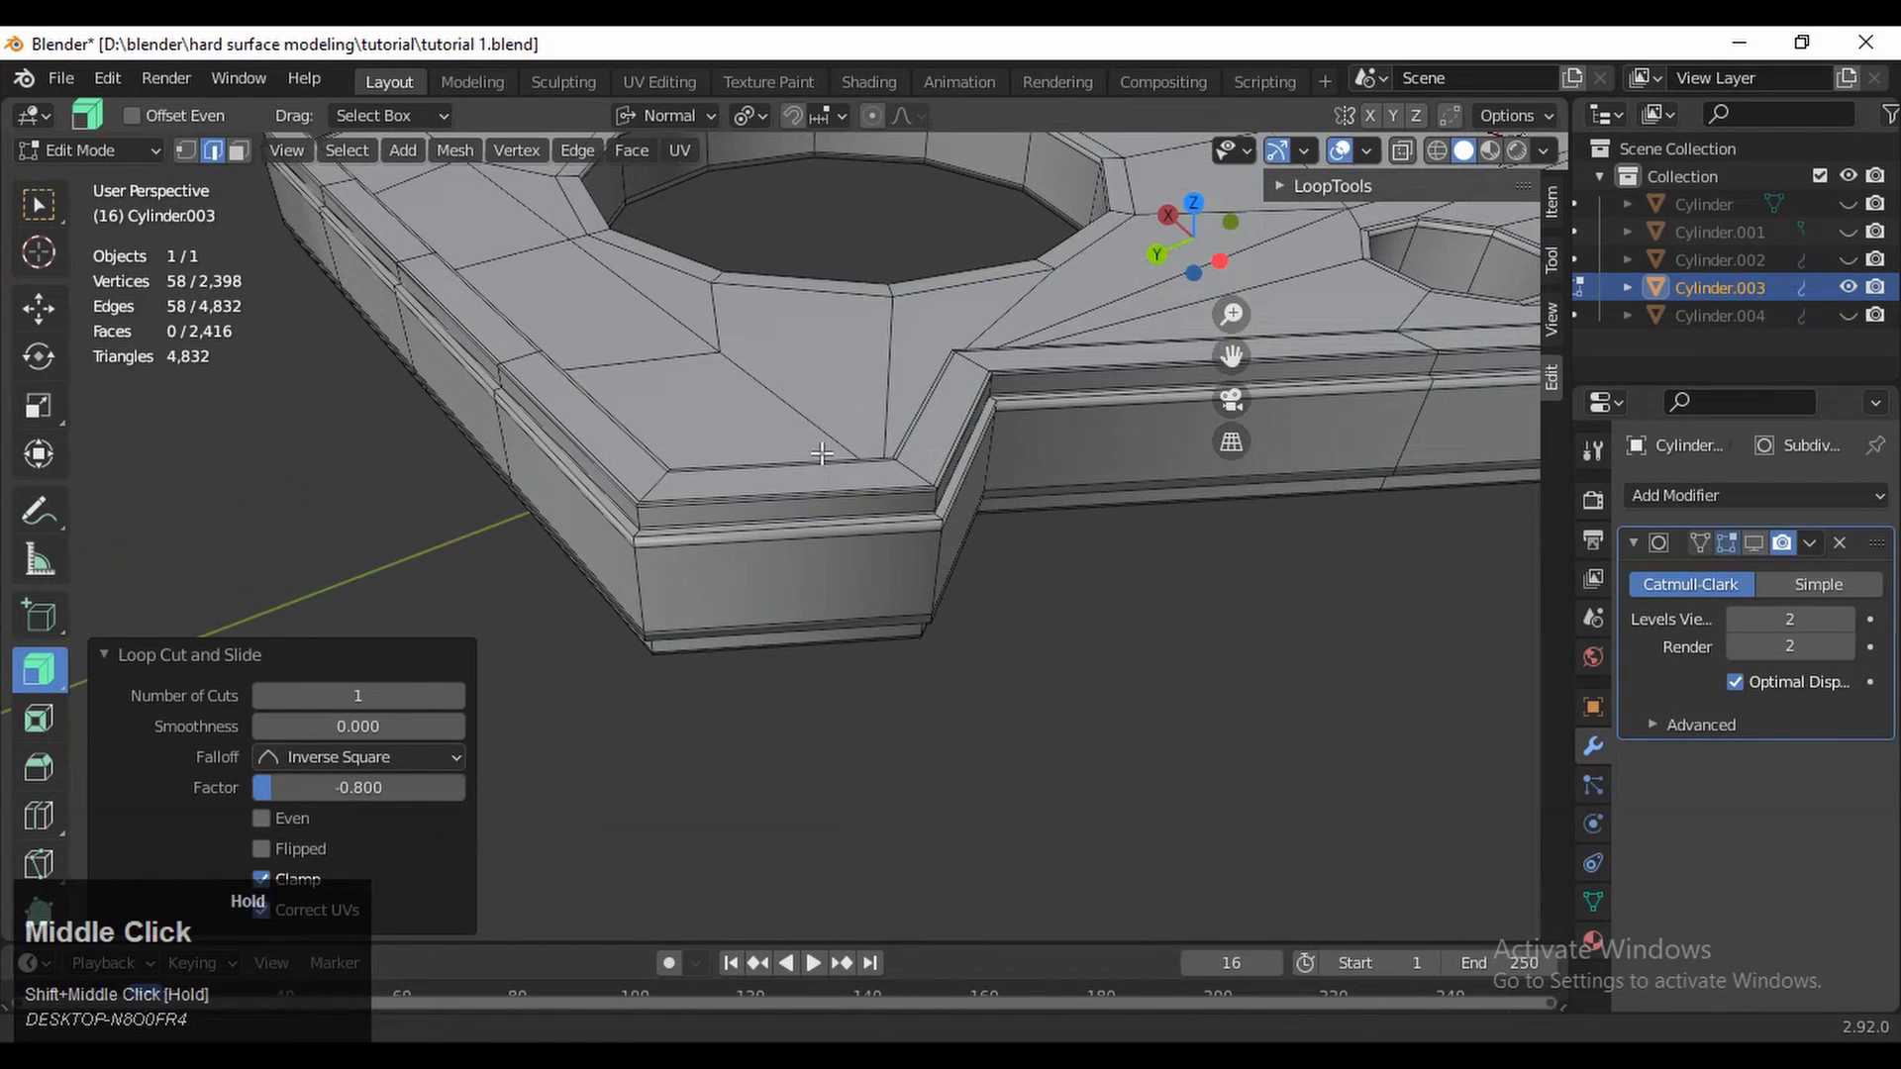
pyautogui.hotkey('ctrl', 'r')
pyautogui.keyDown('ctrl'); pyautogui.click(849, 479); pyautogui.keyUp('ctrl')
pyautogui.click(782, 481)
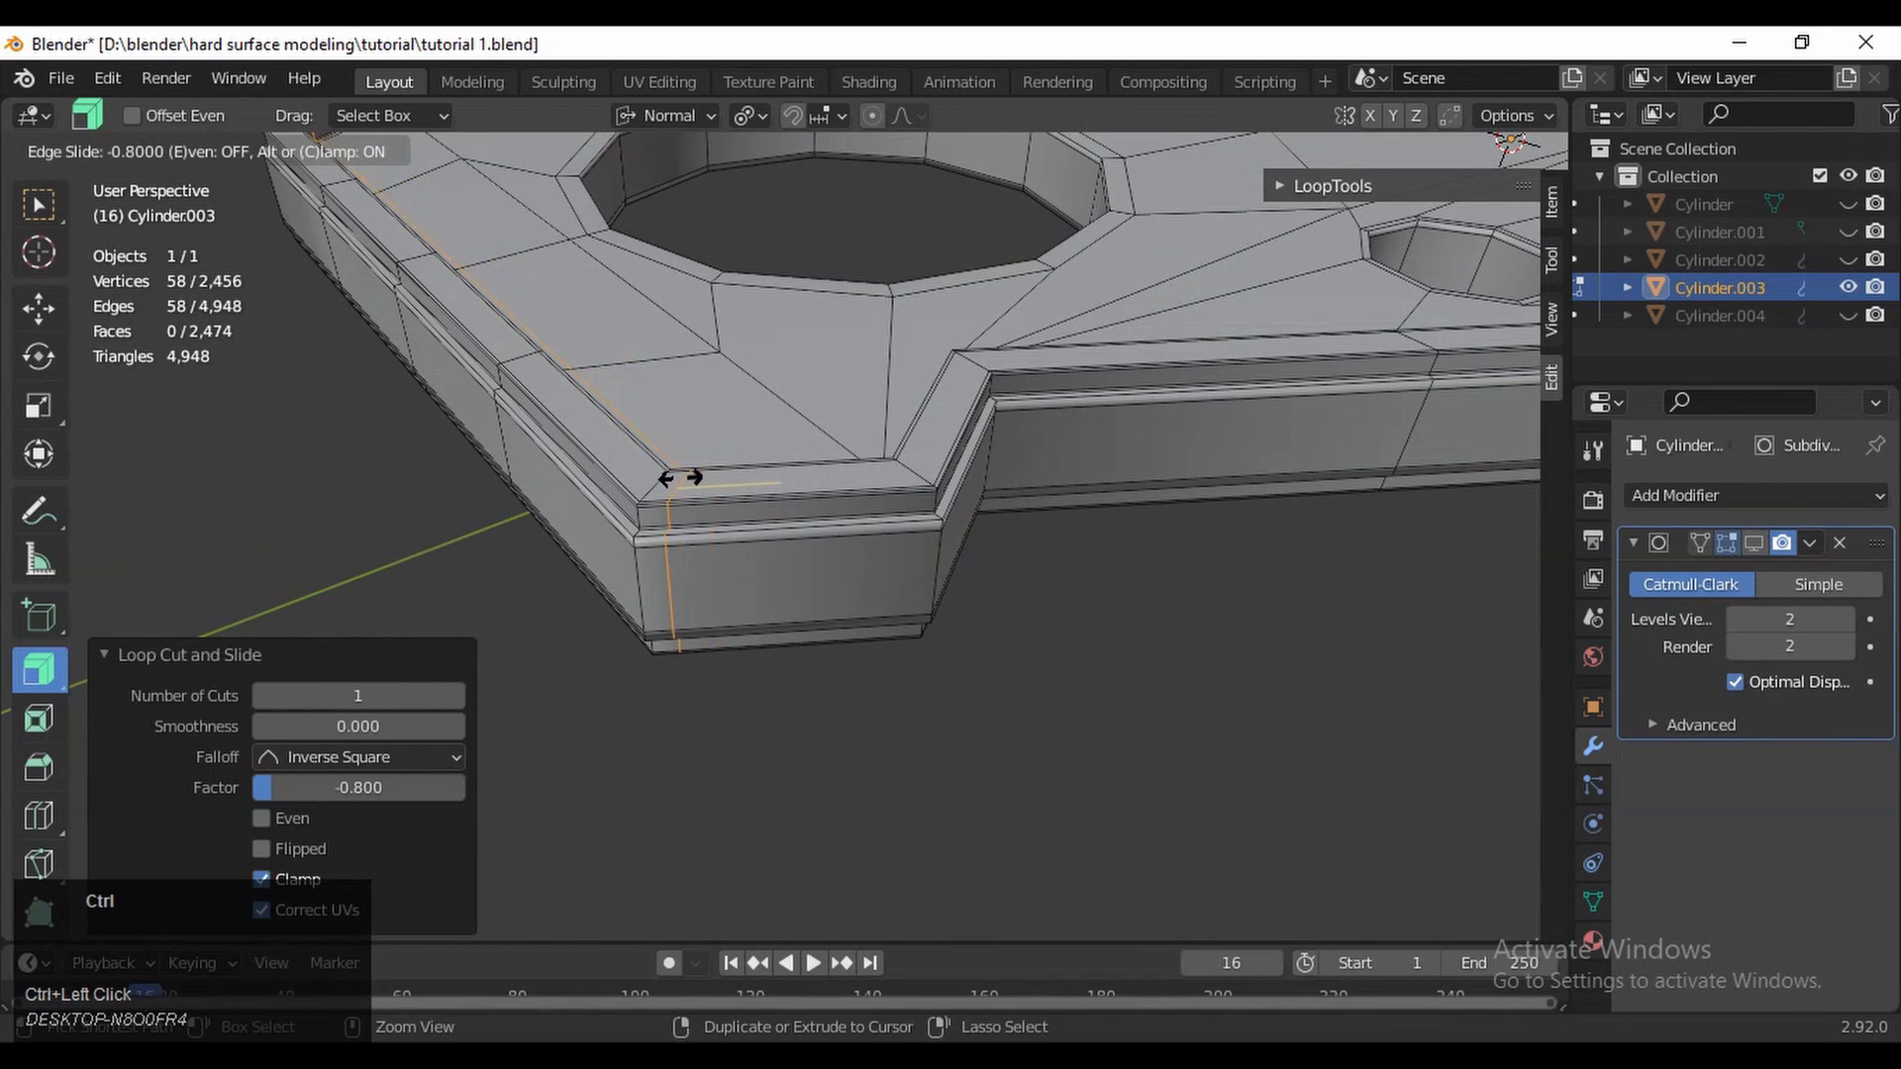
pyautogui.keyDown('ctrl'); pyautogui.click(680, 479); pyautogui.keyUp('ctrl')
# Add a supporting loop near the notch of the third corner with a slide factor of 0.8
pyautogui.moveTo(728, 461); pyautogui.dragTo(614, 454, button='middle')
pyautogui.hotkey('ctrl', 'r')
pyautogui.keyDown('ctrl'); pyautogui.click(354, 474); pyautogui.keyUp('ctrl')
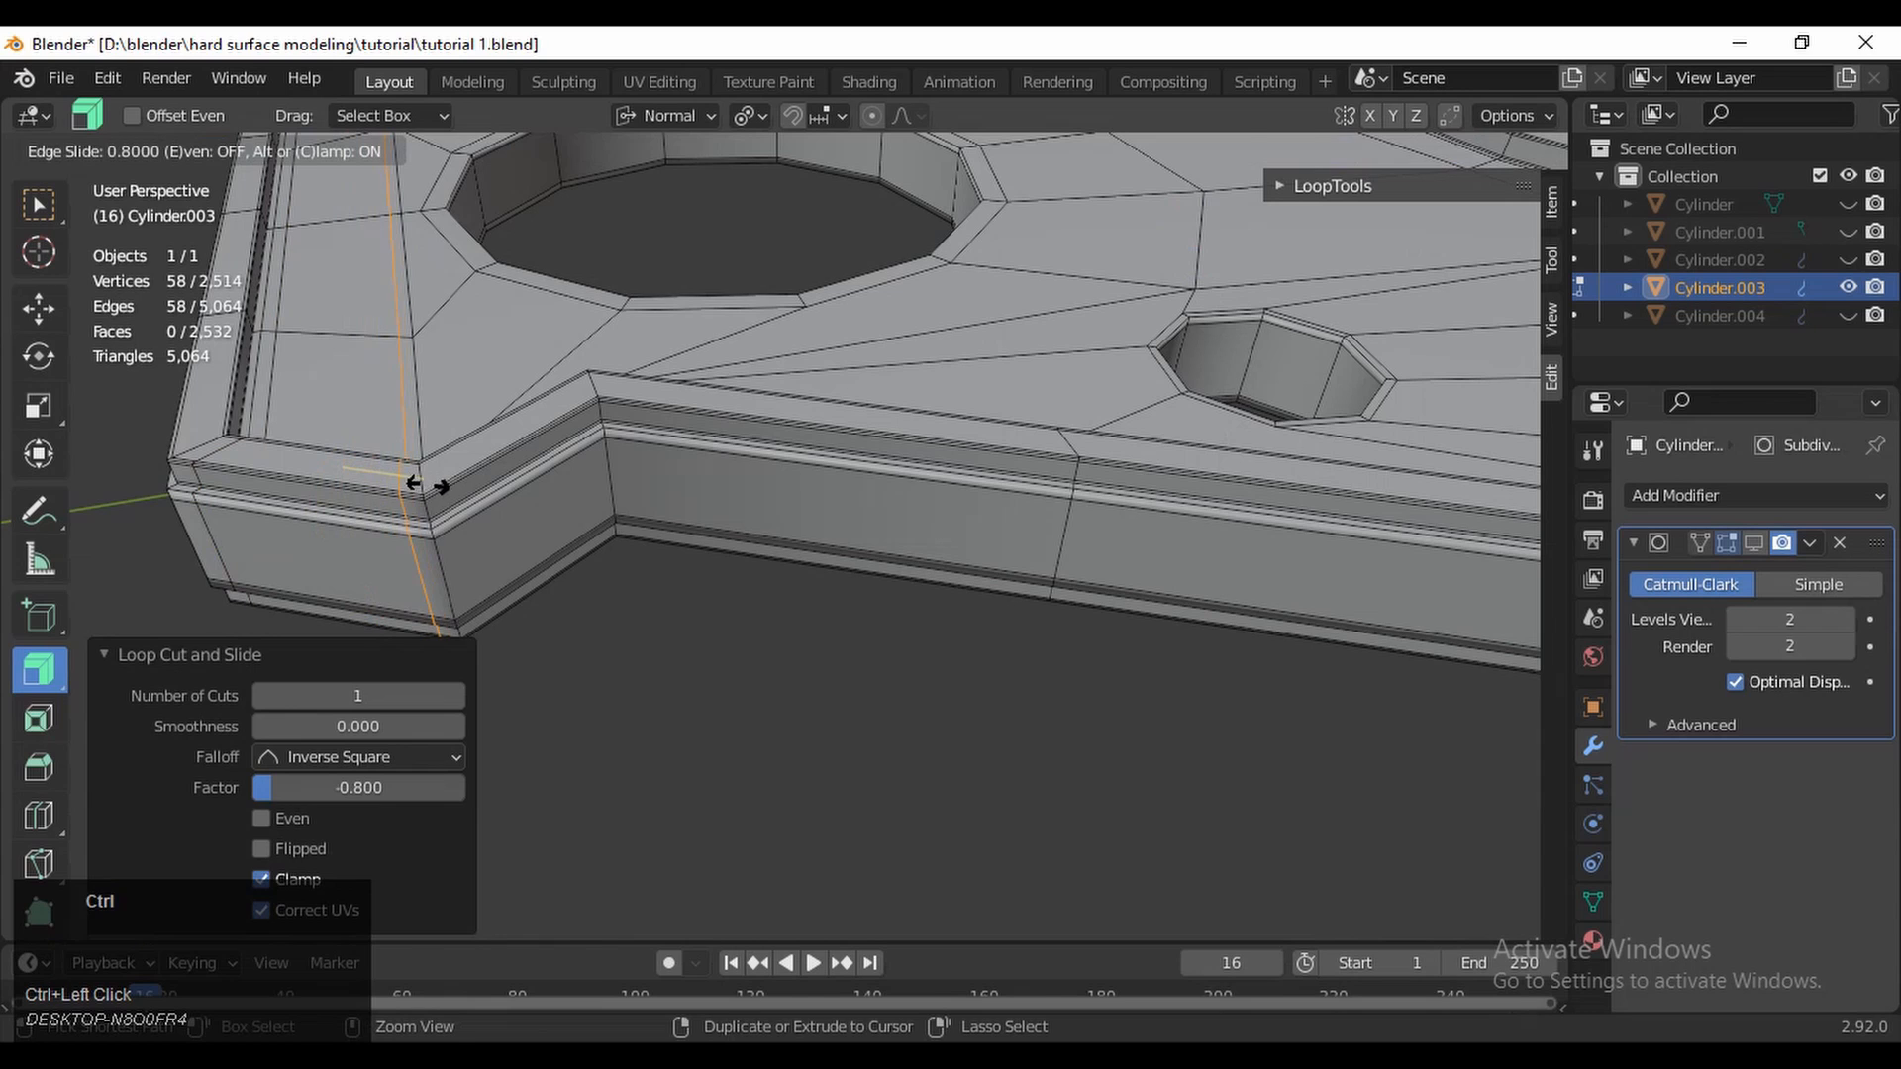
pyautogui.click(544, 238)
# Return to Object Mode, display the subdivision, hide the viewport overlays and inspect the sharpened corners of the plate
pyautogui.press('Tab')
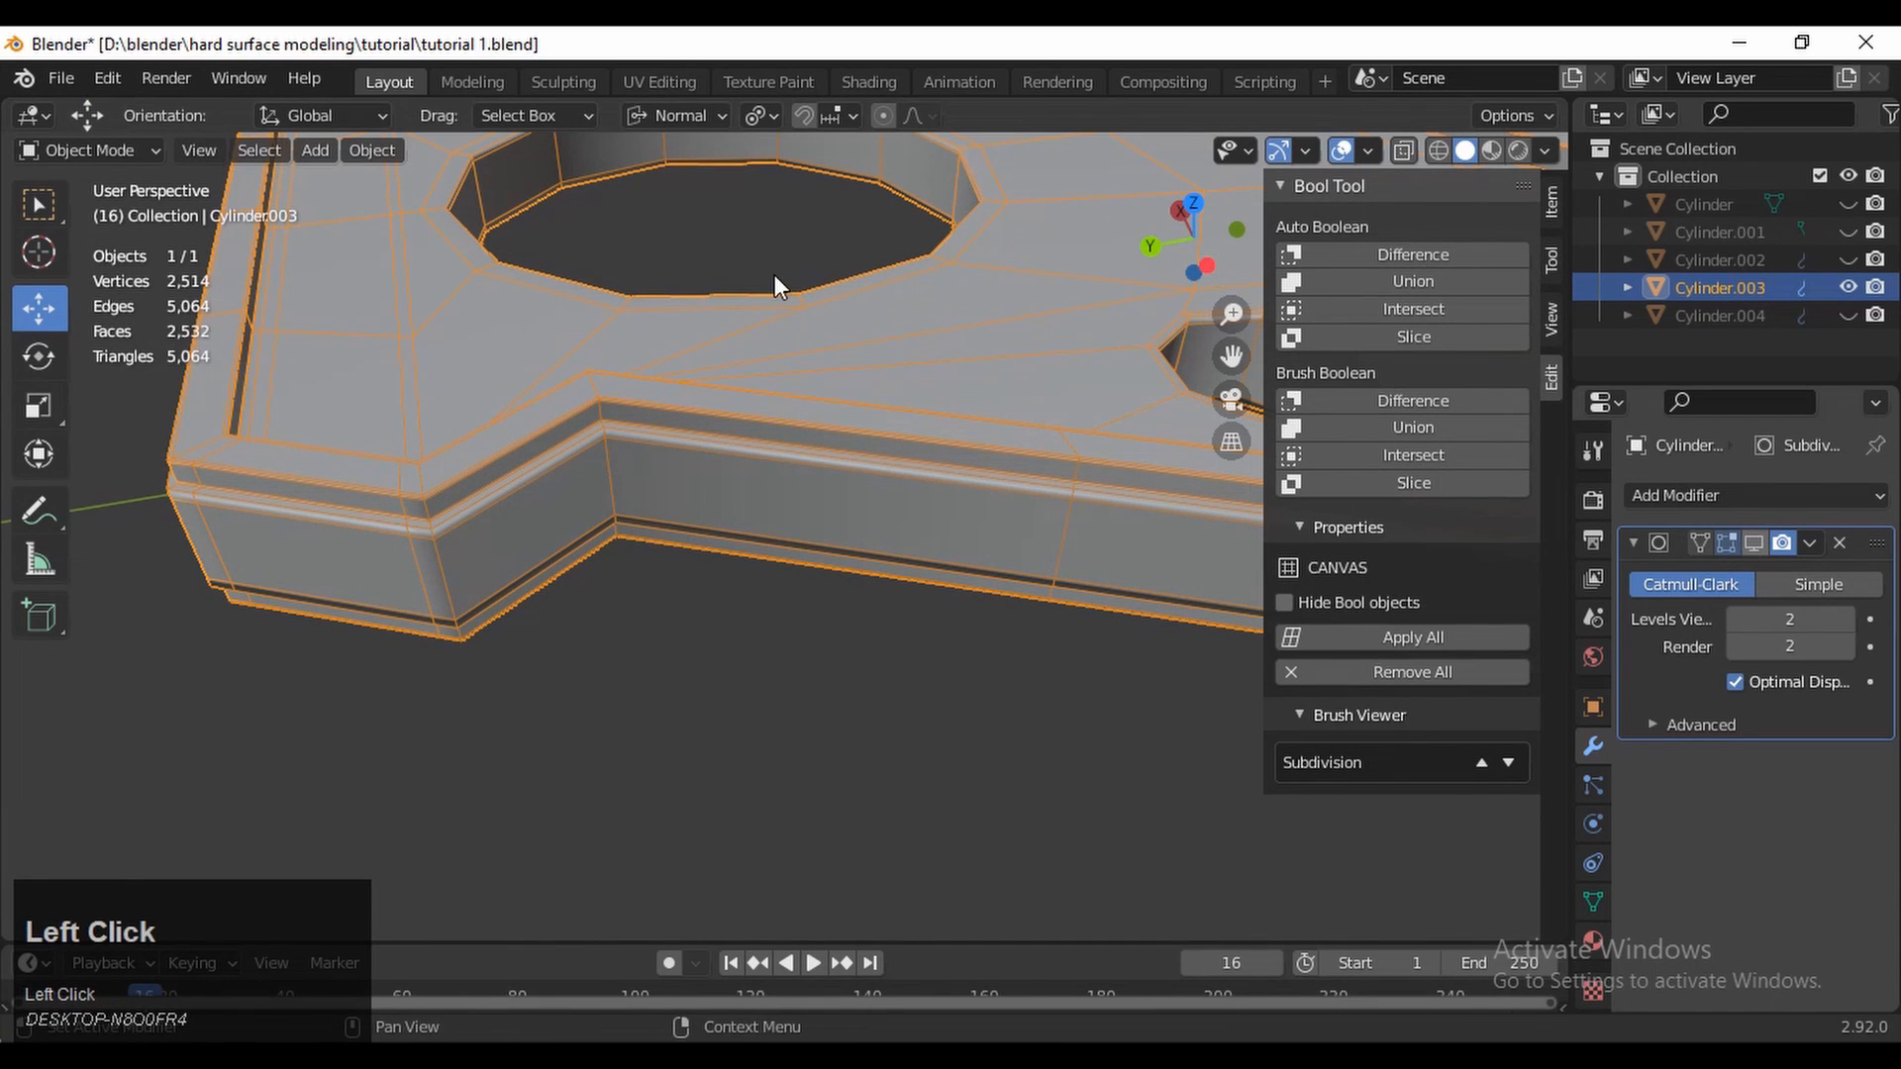
pyautogui.moveTo(774, 275); pyautogui.dragTo(757, 564, button='middle')
pyautogui.click(762, 586)
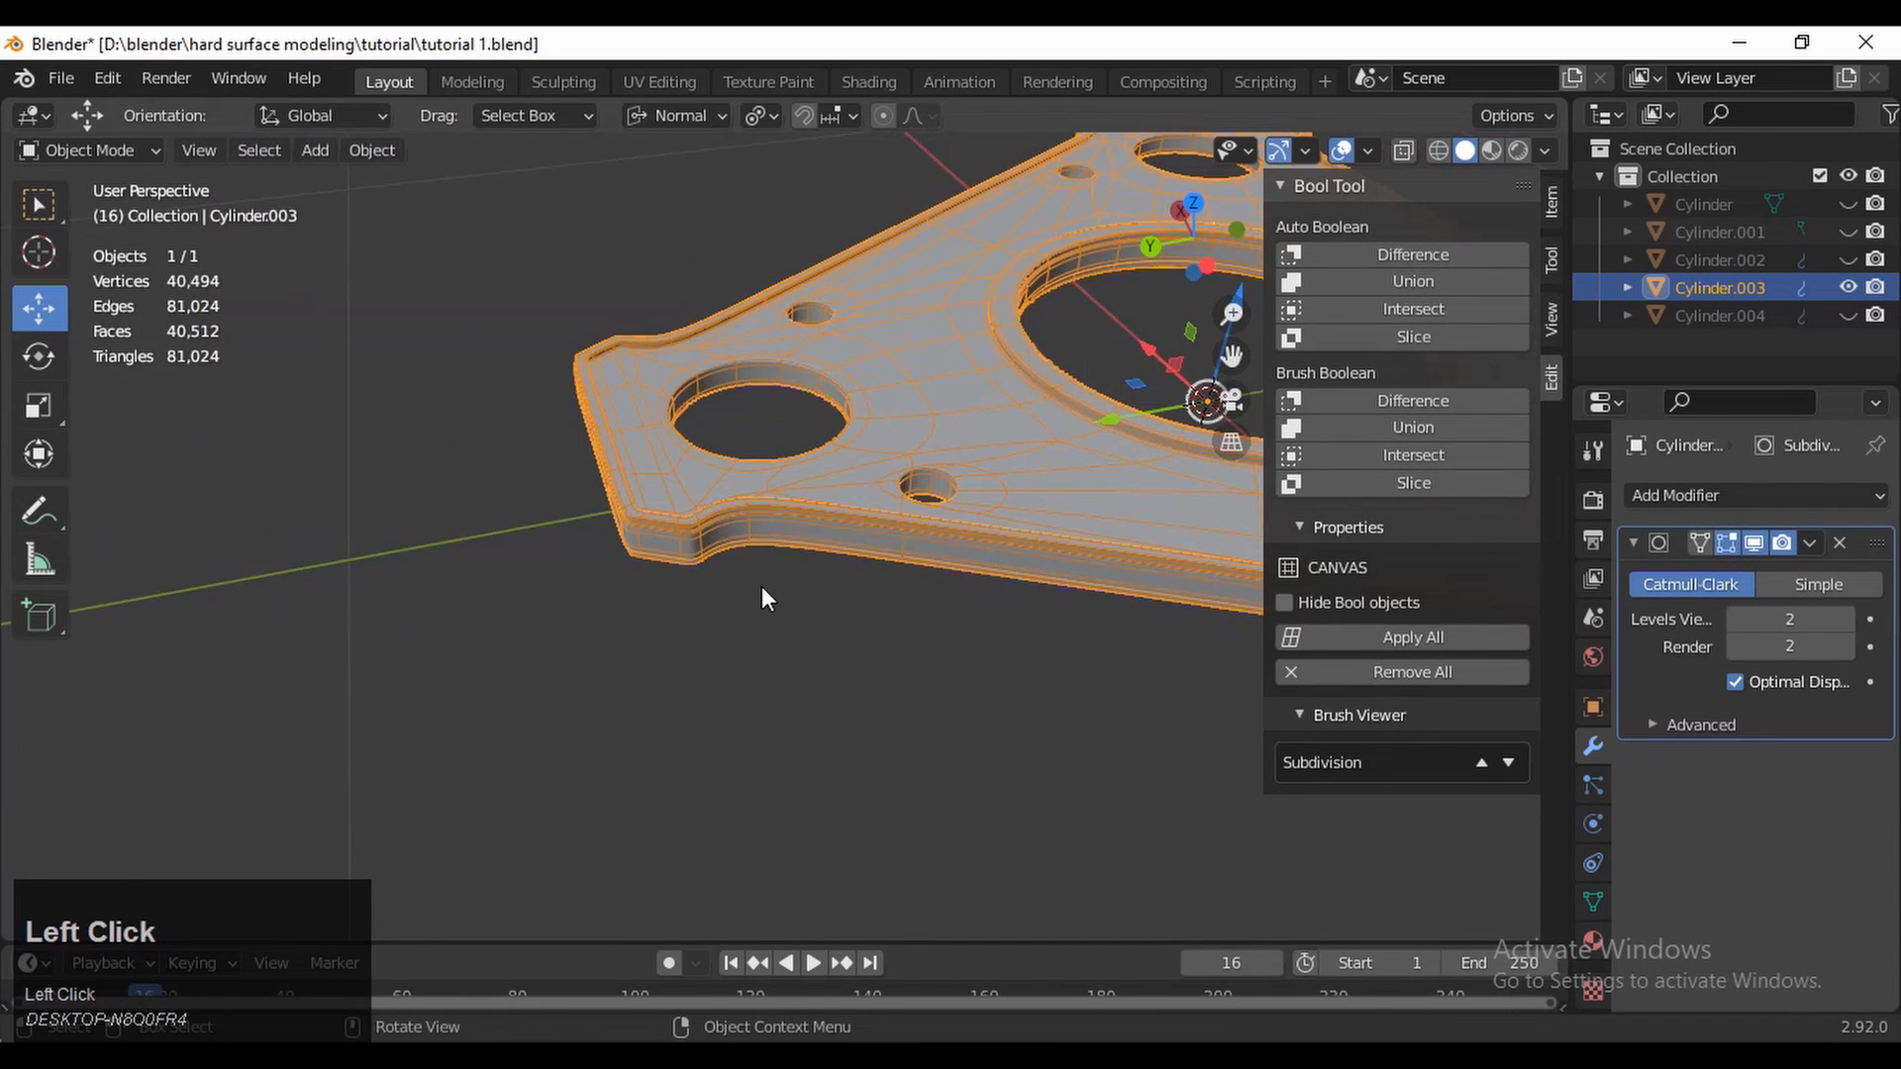
pyautogui.click(1341, 150)
pyautogui.moveTo(772, 236); pyautogui.dragTo(841, 693, button='middle')
pyautogui.moveTo(842, 693)
pyautogui.mouseDown(button='middle')
pyautogui.moveTo(830, 775)
pyautogui.moveTo(821, 724)
pyautogui.mouseUp(button='middle')
pyautogui.keyDown('shift'); pyautogui.moveTo(821, 724); pyautogui.dragTo(1000, 465, button='middle'); pyautogui.keyUp('shift')
pyautogui.keyDown('ctrl'); pyautogui.moveTo(1000, 466); pyautogui.dragTo(1155, 136, button='middle'); pyautogui.keyUp('ctrl')
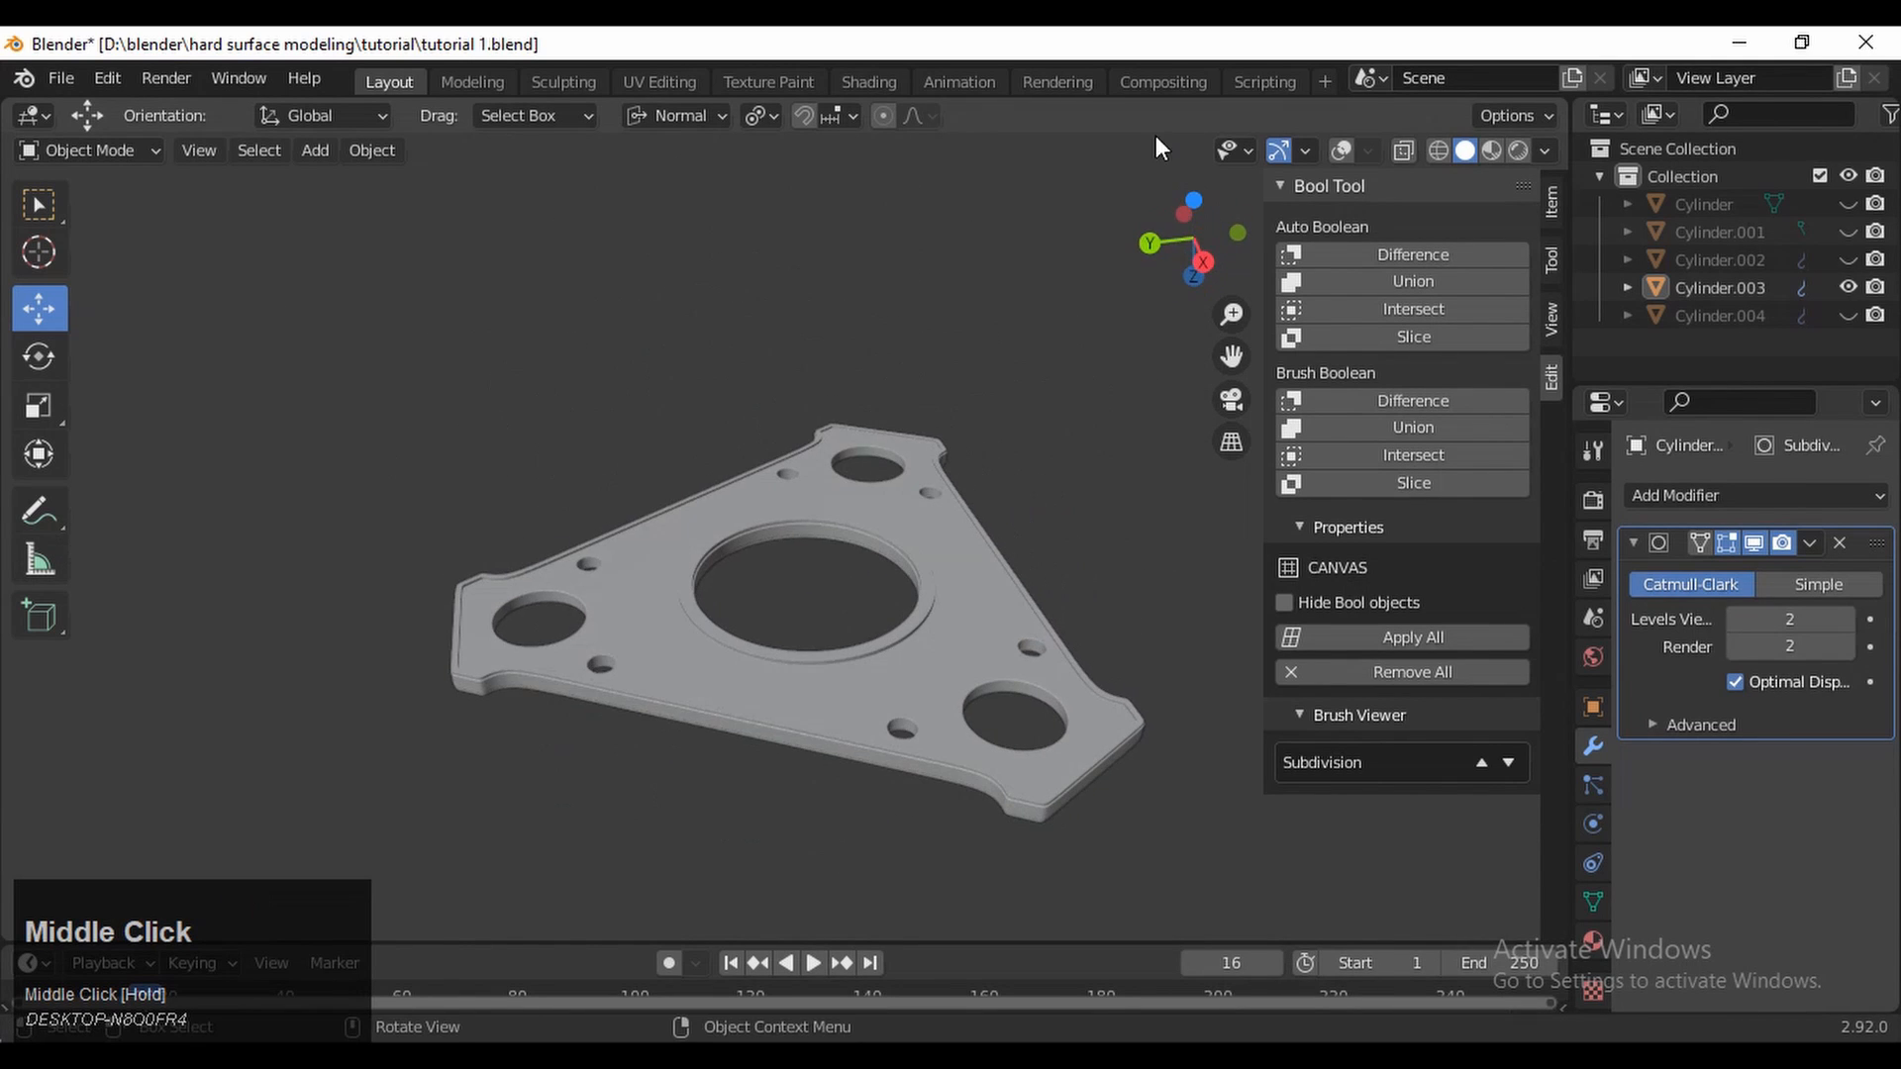
# View the plate from below, show the viewport overlays again and switch to the top orthographic view
pyautogui.click(1227, 227)
pyautogui.keyDown('shift'); pyautogui.middleClick(956, 344); pyautogui.keyUp('shift')
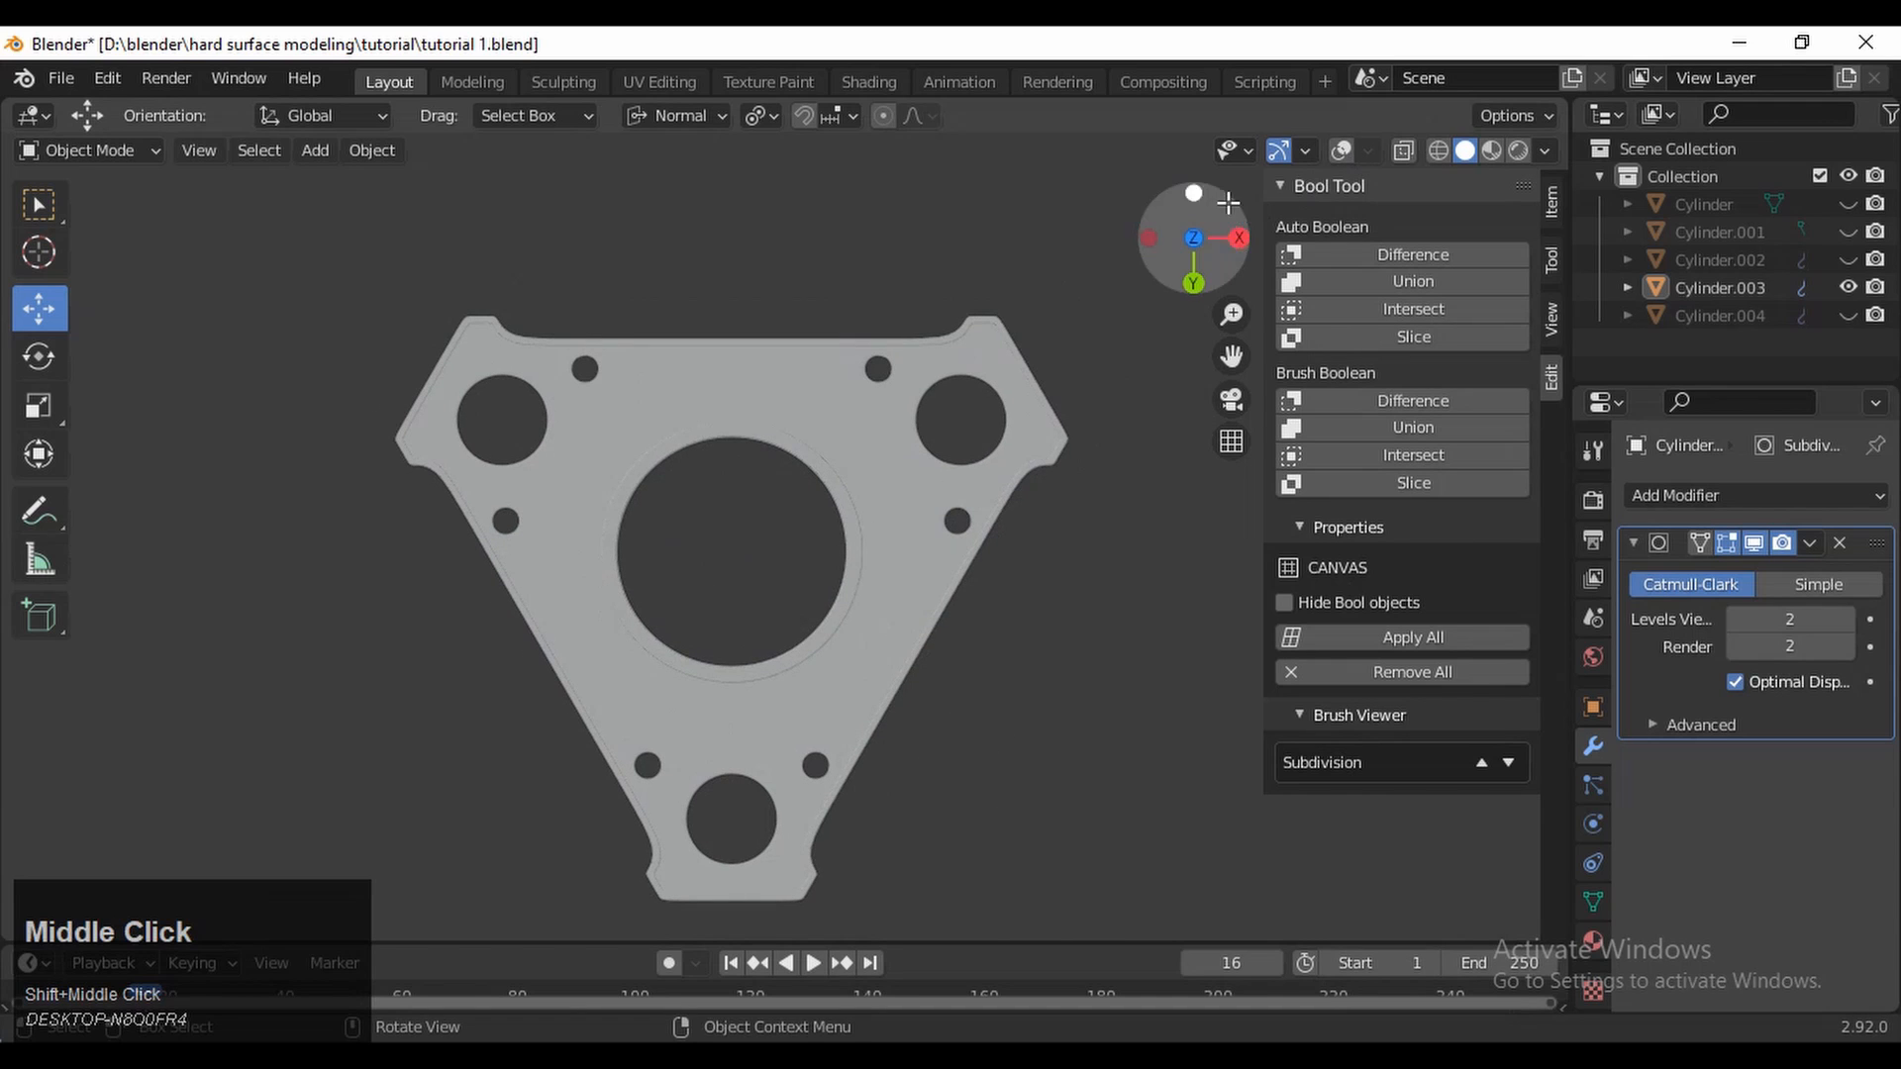
pyautogui.click(1340, 141)
pyautogui.keyDown('ctrl'); pyautogui.moveTo(923, 255); pyautogui.dragTo(848, 380, button='middle'); pyautogui.keyUp('ctrl')
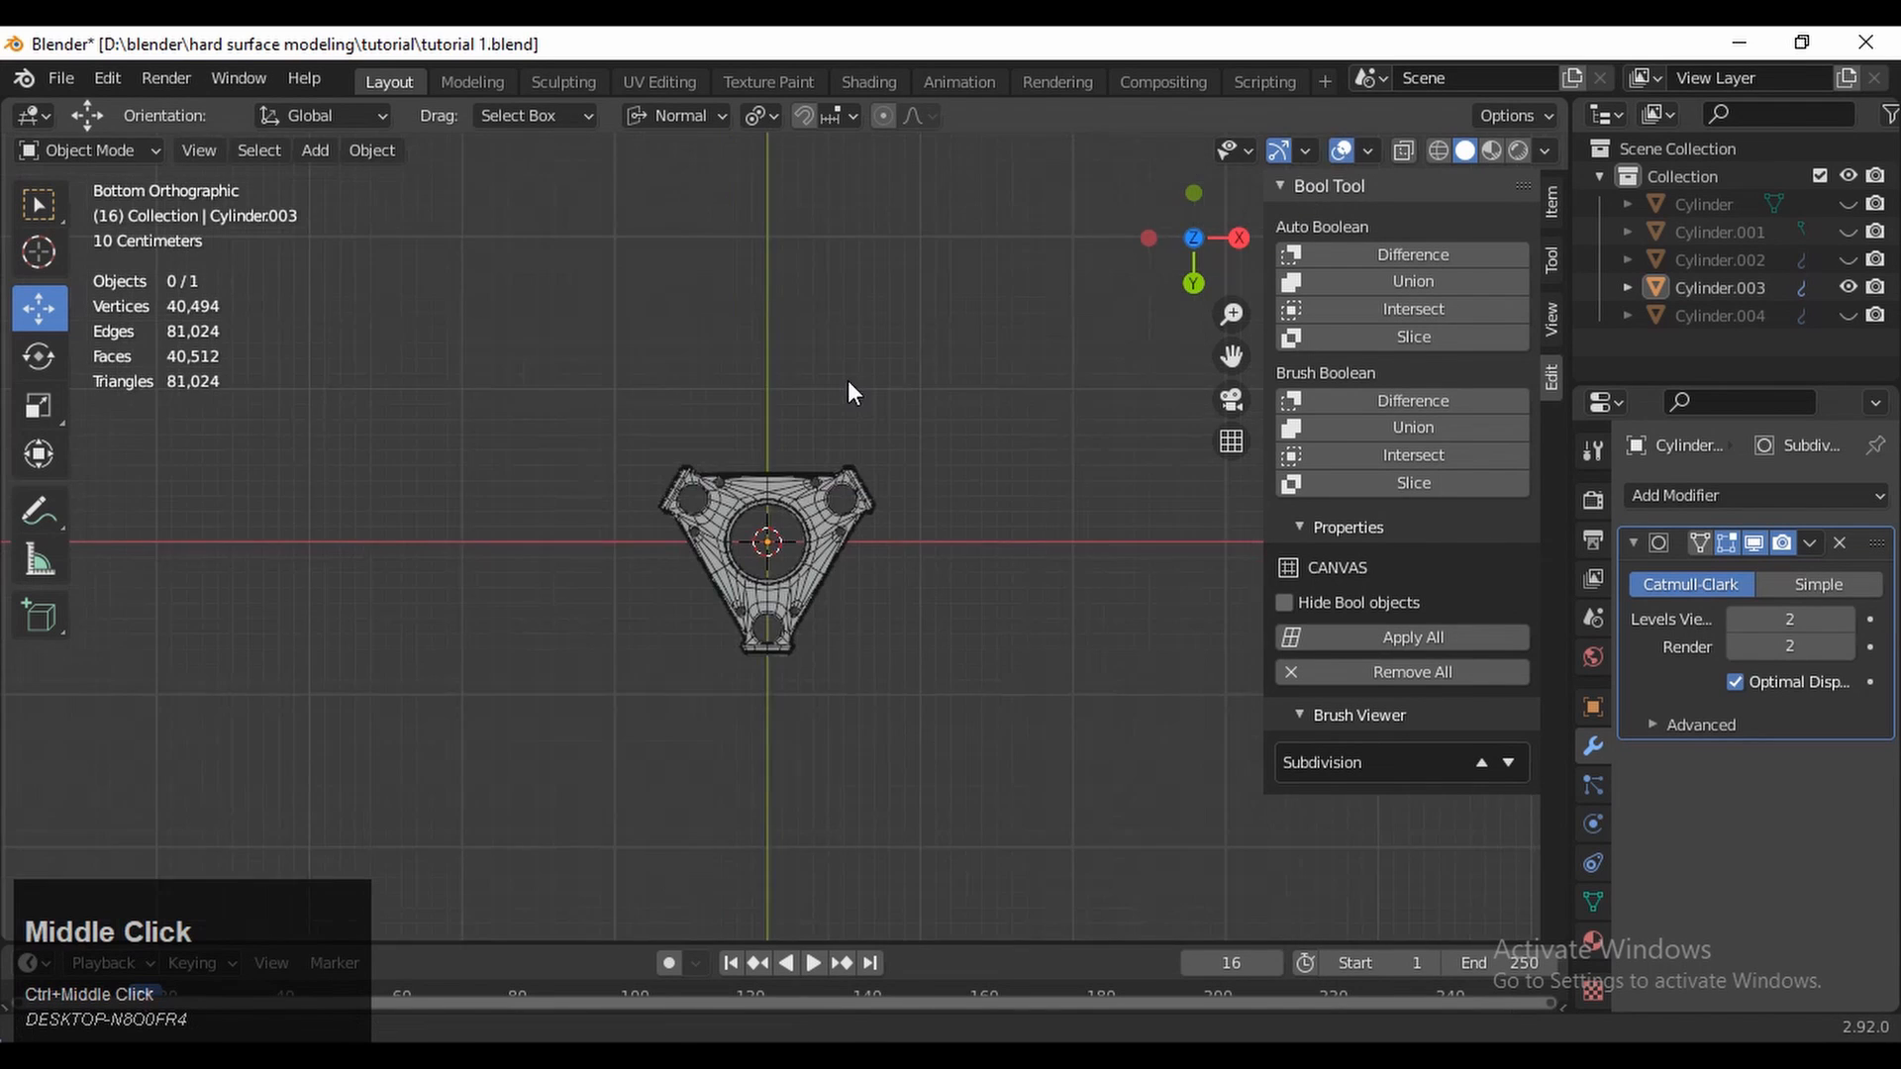
pyautogui.click(1193, 238)
pyautogui.keyDown('ctrl'); pyautogui.moveTo(858, 495); pyautogui.dragTo(854, 374, button='middle'); pyautogui.keyUp('ctrl')
pyautogui.click(833, 425)
# Unhide the original Cylinder plate and move it -0.4 m along X beside the finished plate
pyautogui.click(1847, 204)
pyautogui.click(975, 437)
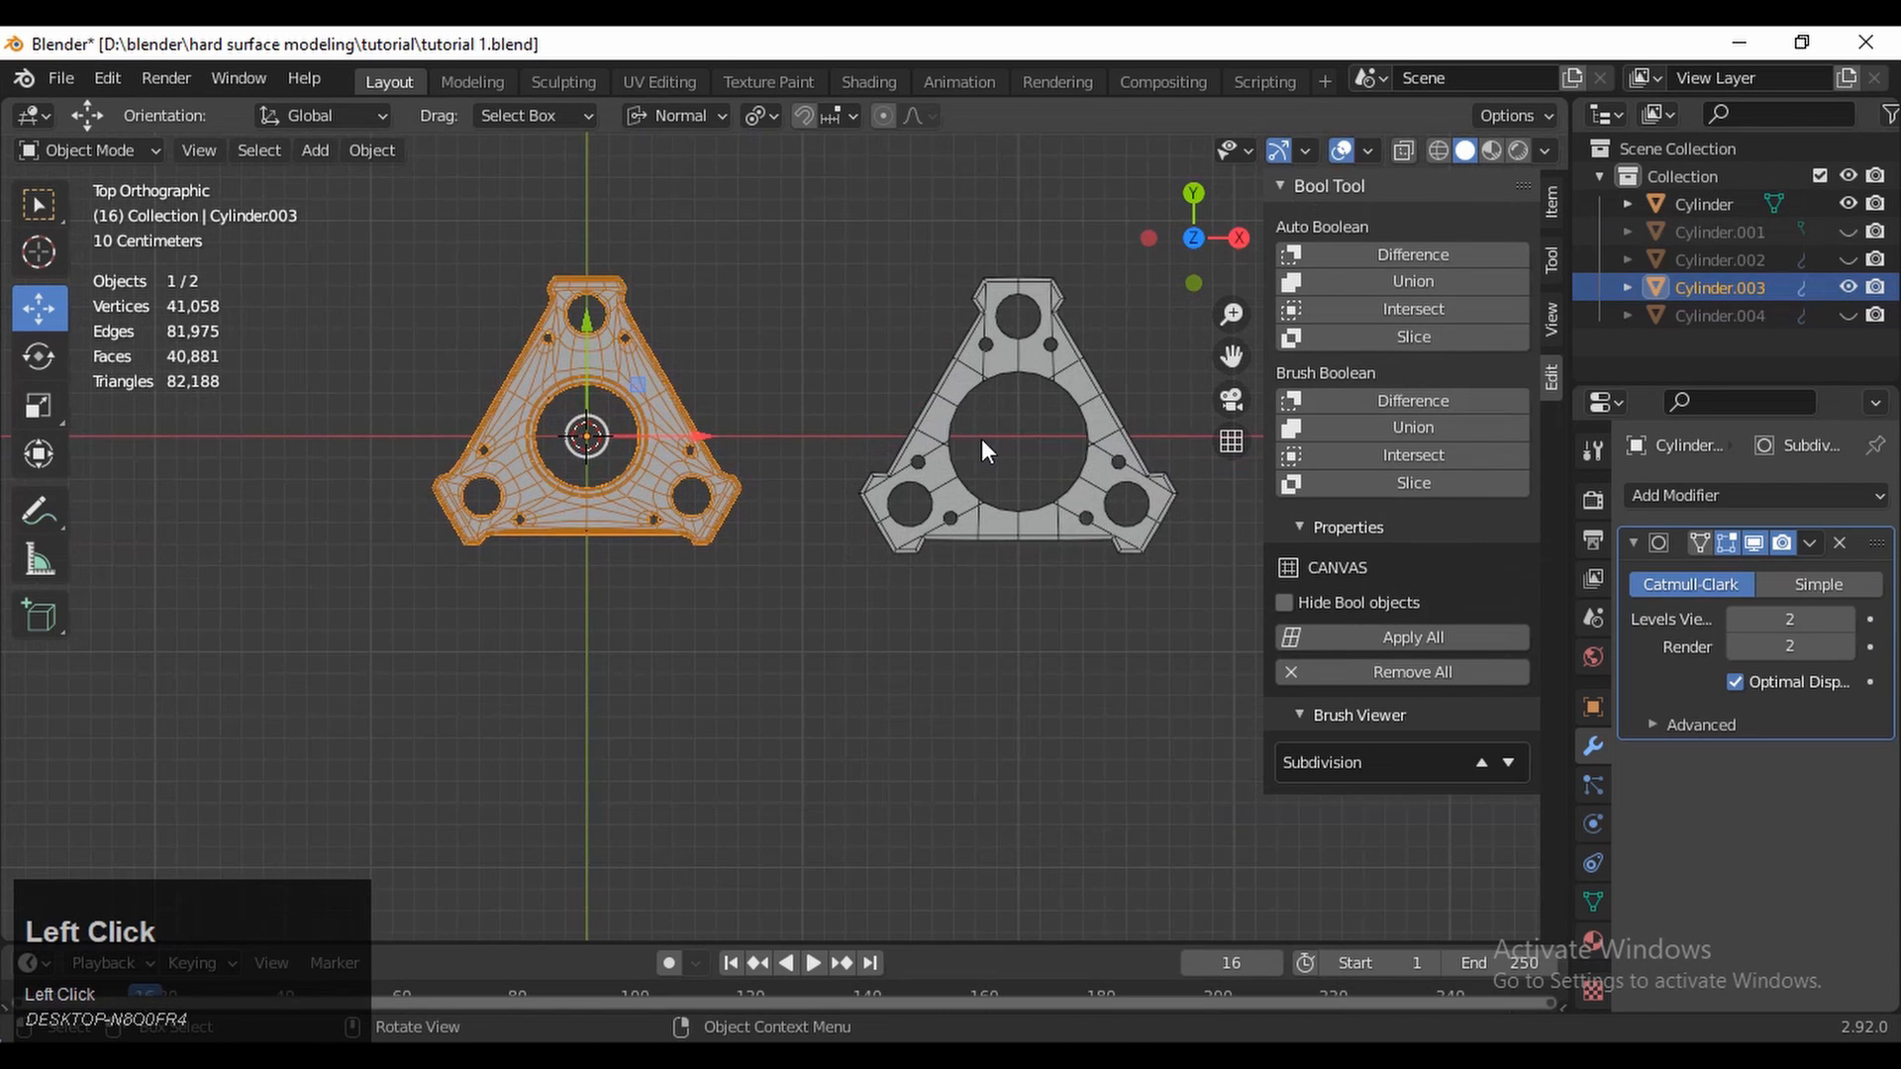
pyautogui.keyDown('ctrl'); pyautogui.moveTo(1073, 433); pyautogui.dragTo(976, 420); pyautogui.keyUp('ctrl')
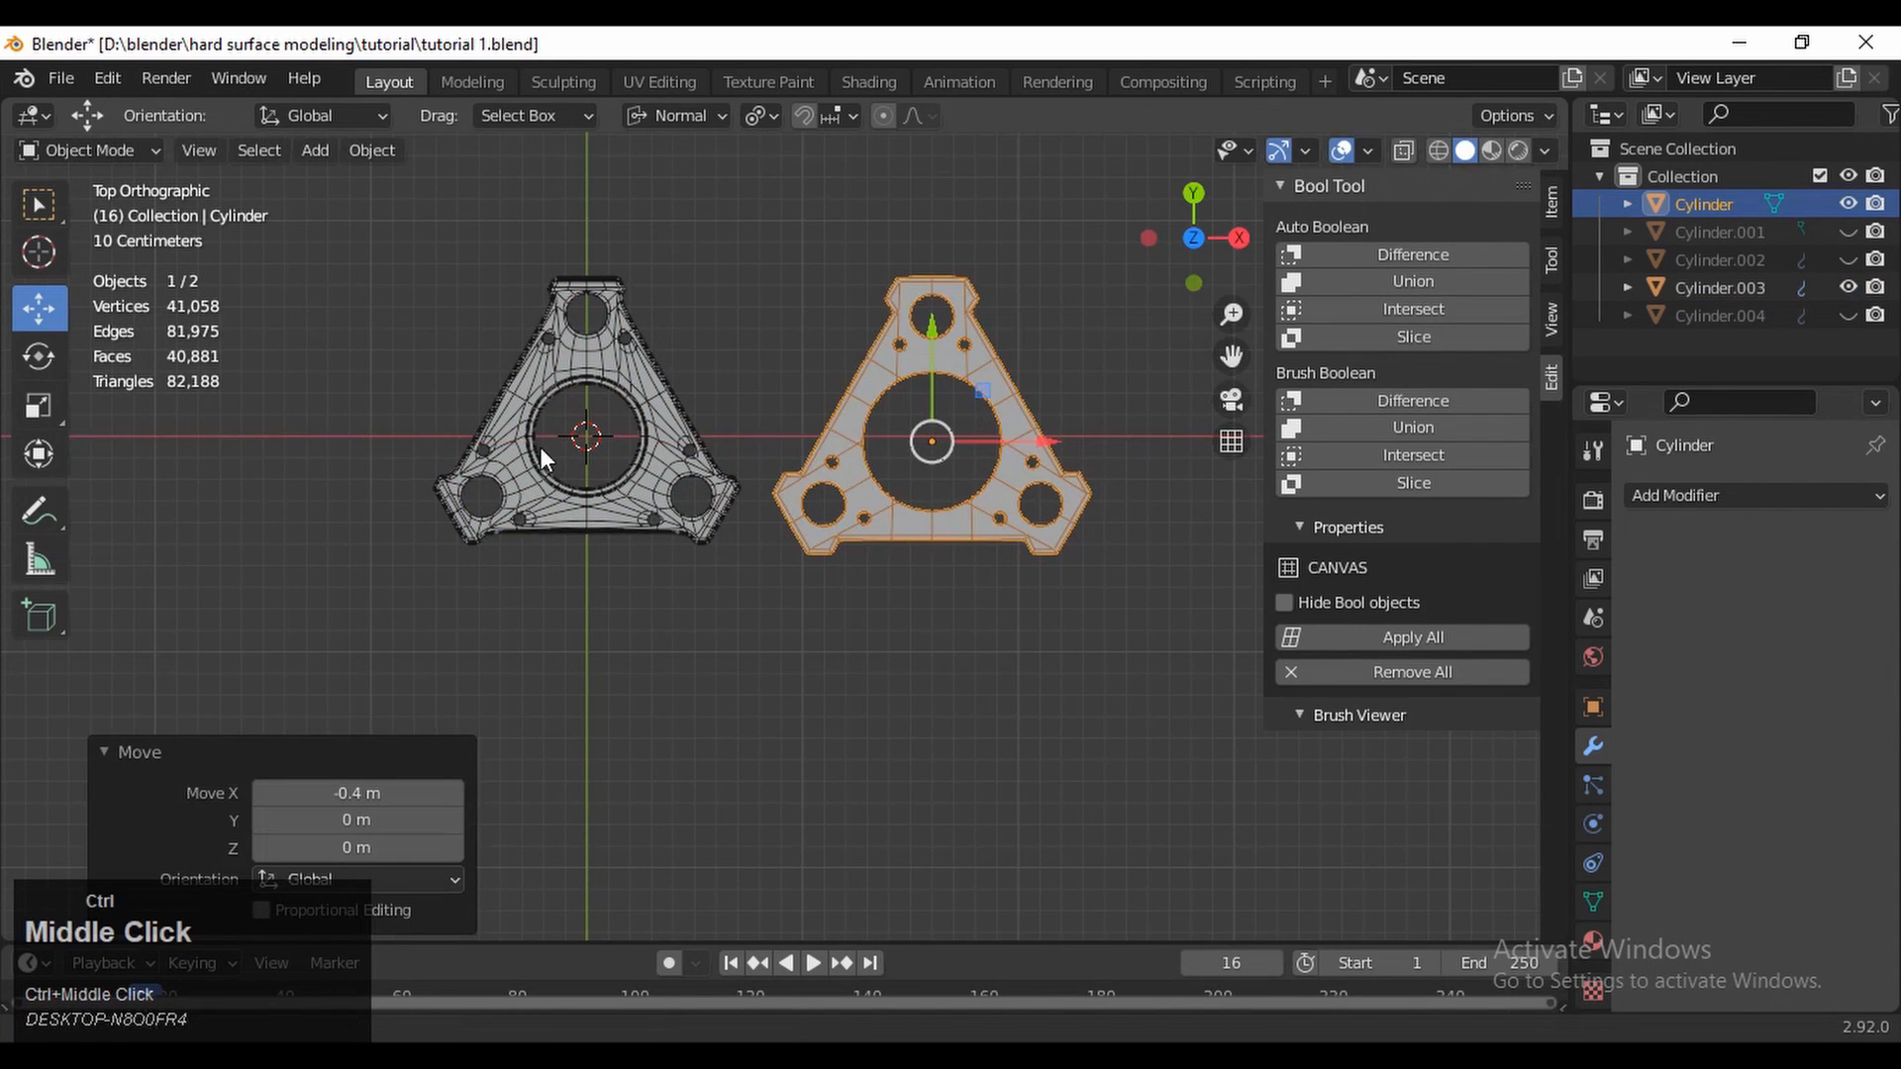
# Compare the finished plate with the original one side by side and select the original Cylinder plate
pyautogui.keyDown('ctrl'); pyautogui.moveTo(538, 447); pyautogui.dragTo(899, 574, button='middle'); pyautogui.keyUp('ctrl')
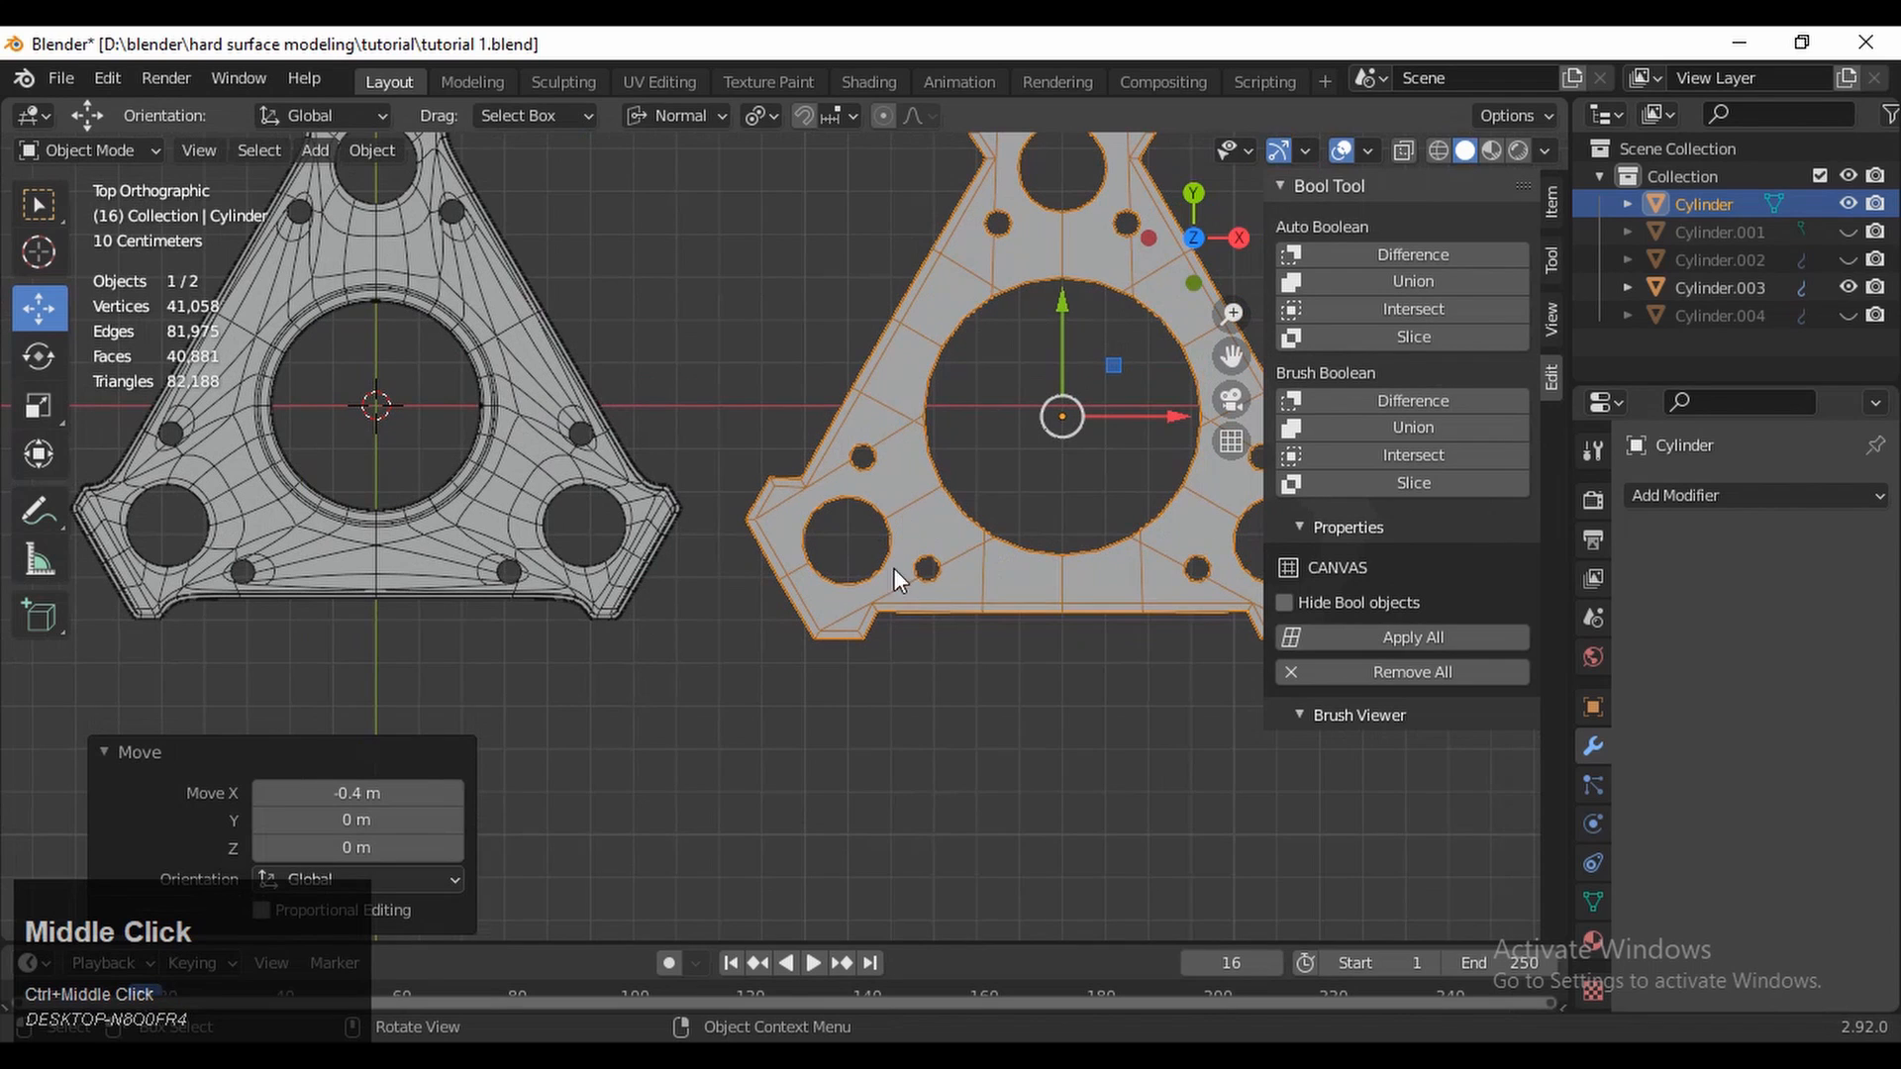
pyautogui.click(704, 366)
pyautogui.keyDown('ctrl'); pyautogui.moveTo(493, 357); pyautogui.dragTo(508, 411, button='middle'); pyautogui.keyUp('ctrl')
pyautogui.keyDown('shift'); pyautogui.moveTo(567, 365); pyautogui.dragTo(463, 436, button='middle'); pyautogui.keyUp('shift')
pyautogui.keyDown('shift'); pyautogui.moveTo(541, 333); pyautogui.dragTo(562, 343, button='middle'); pyautogui.keyUp('shift')
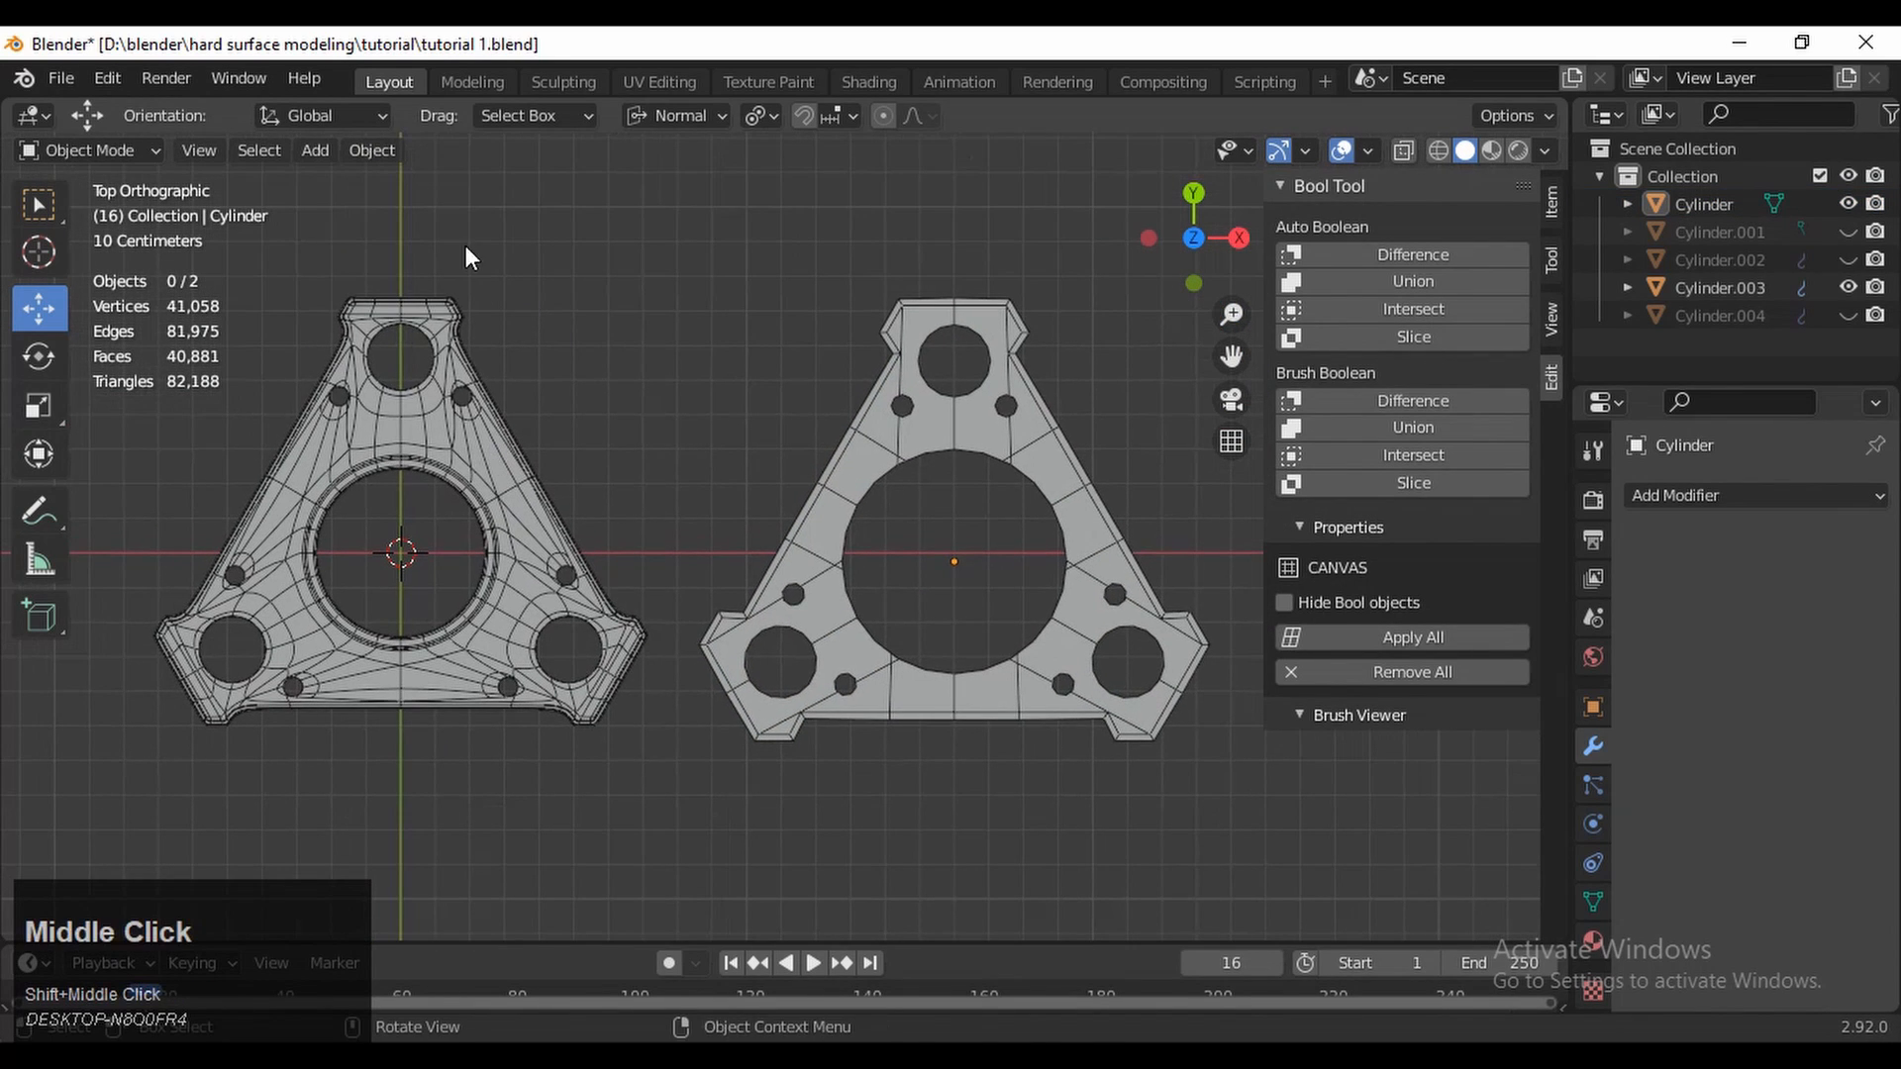
pyautogui.click(477, 401)
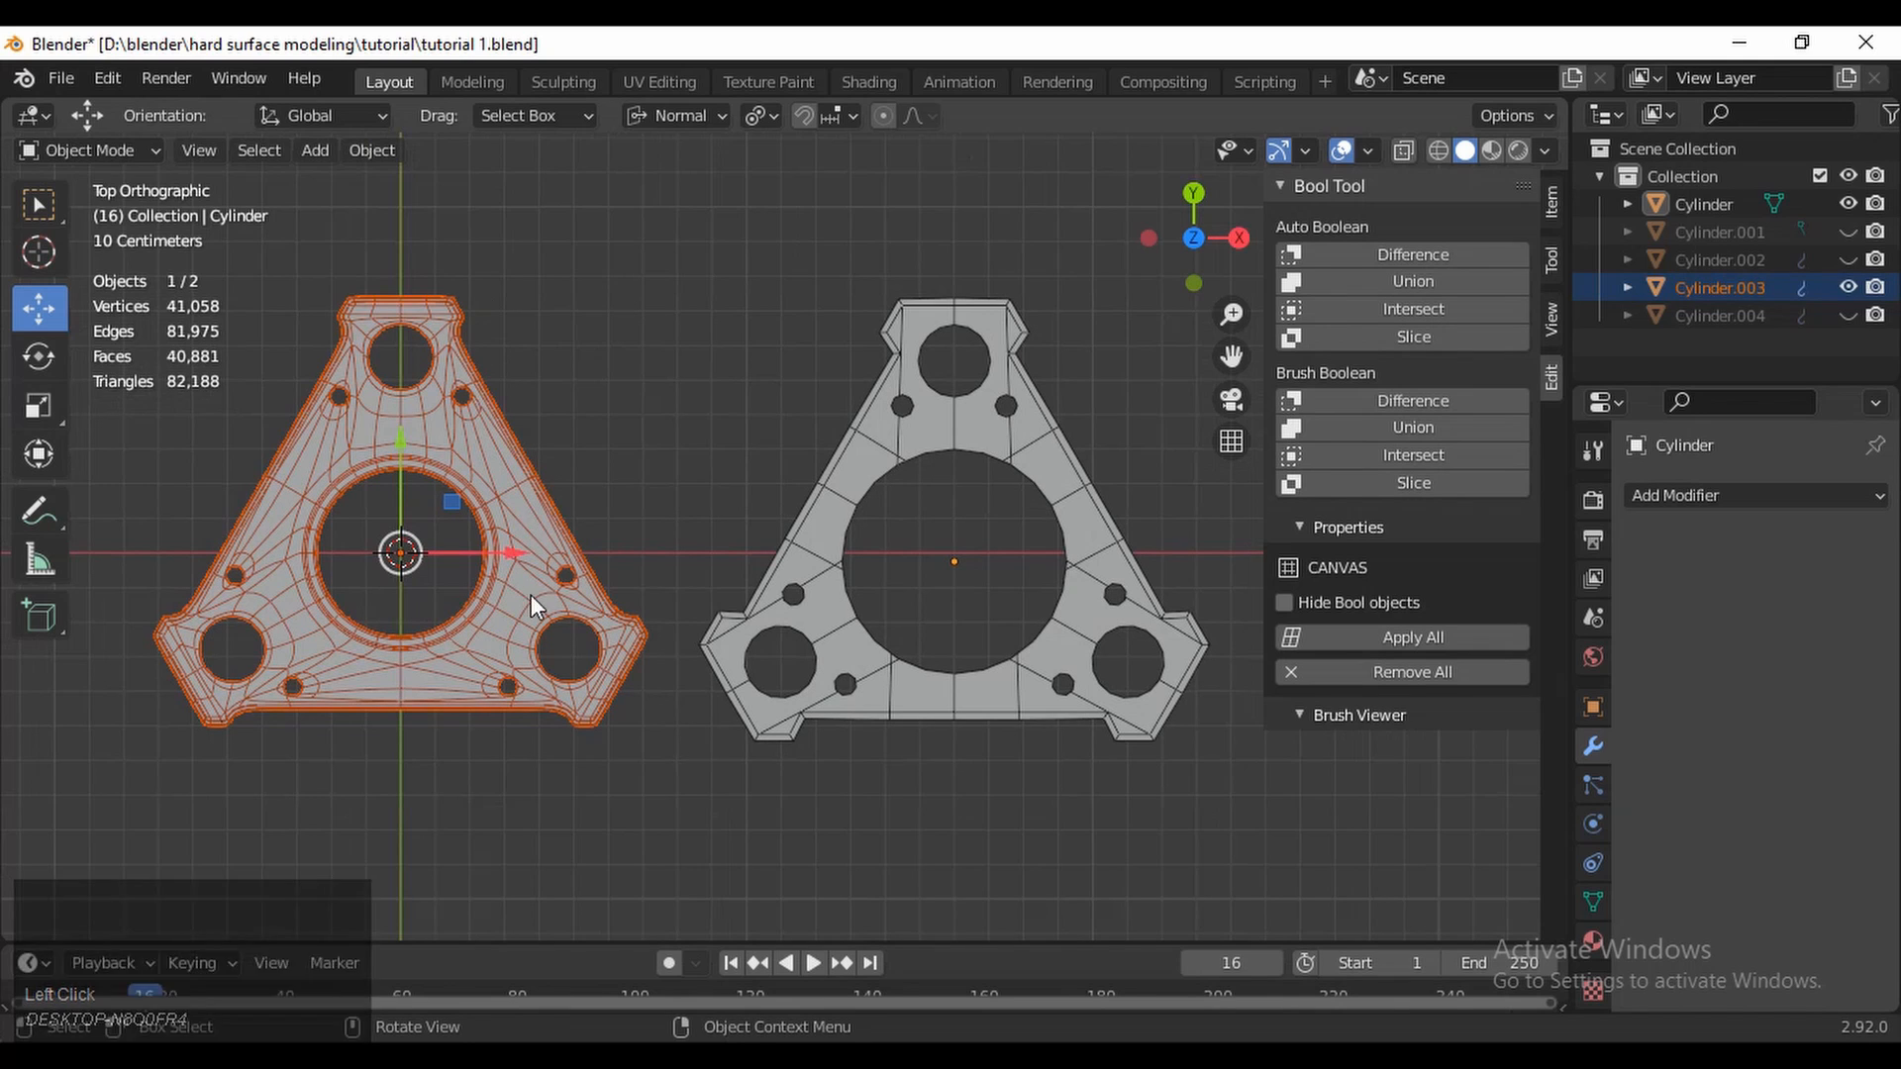
pyautogui.click(966, 454)
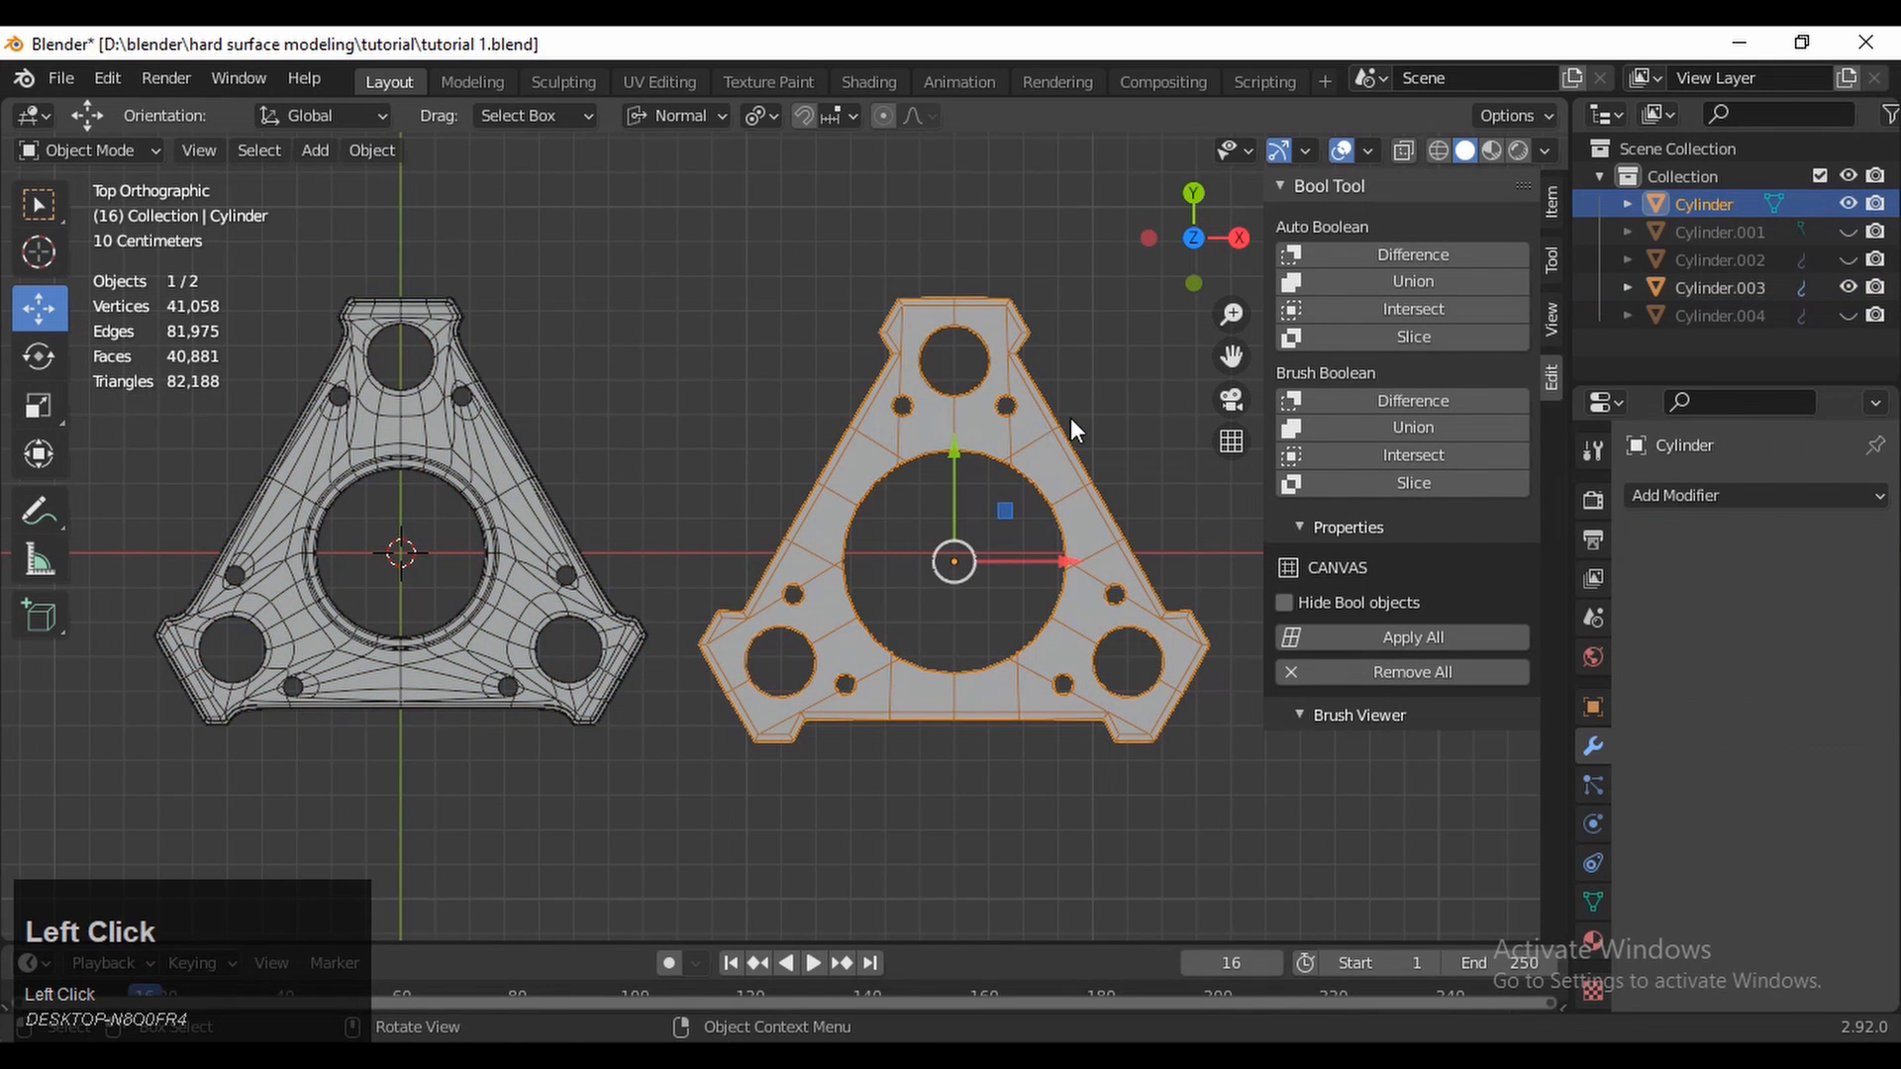
pyautogui.click(1691, 495)
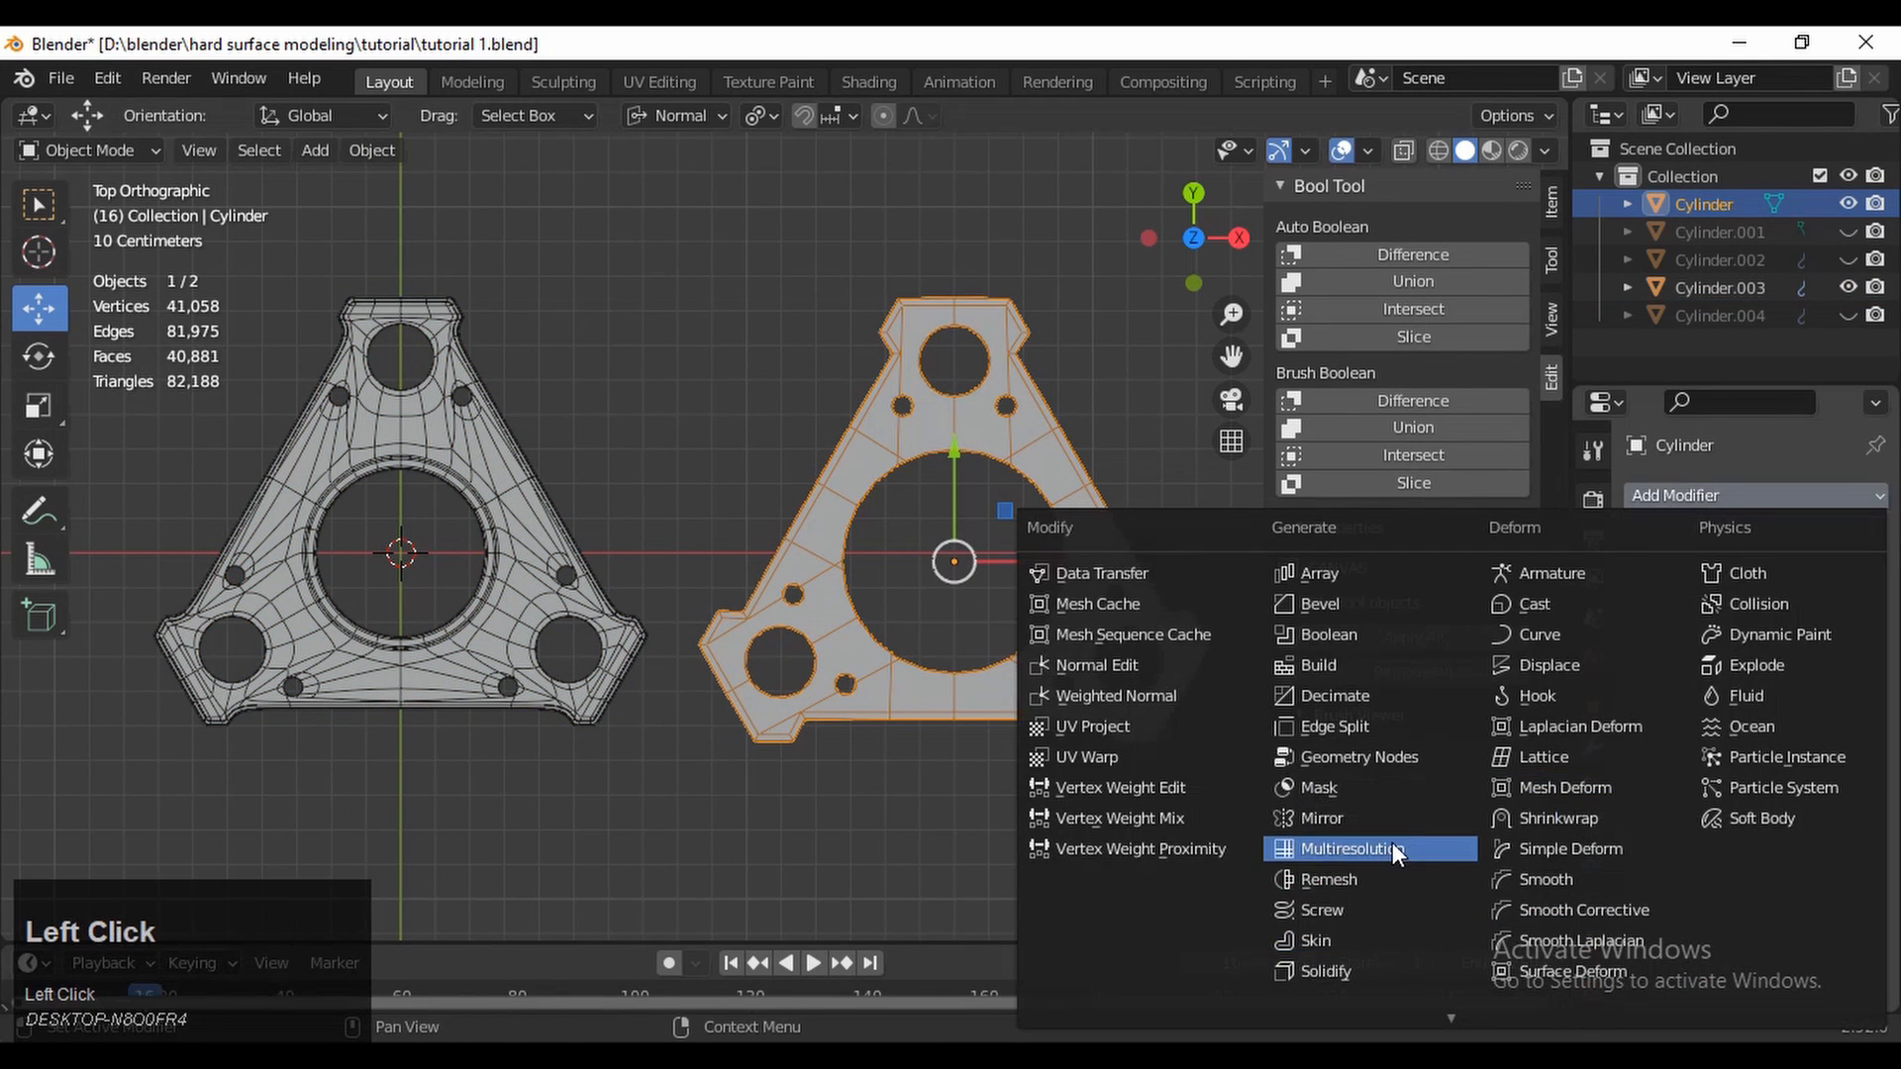
pyautogui.moveTo(1451, 1018)
pyautogui.click(1417, 899)
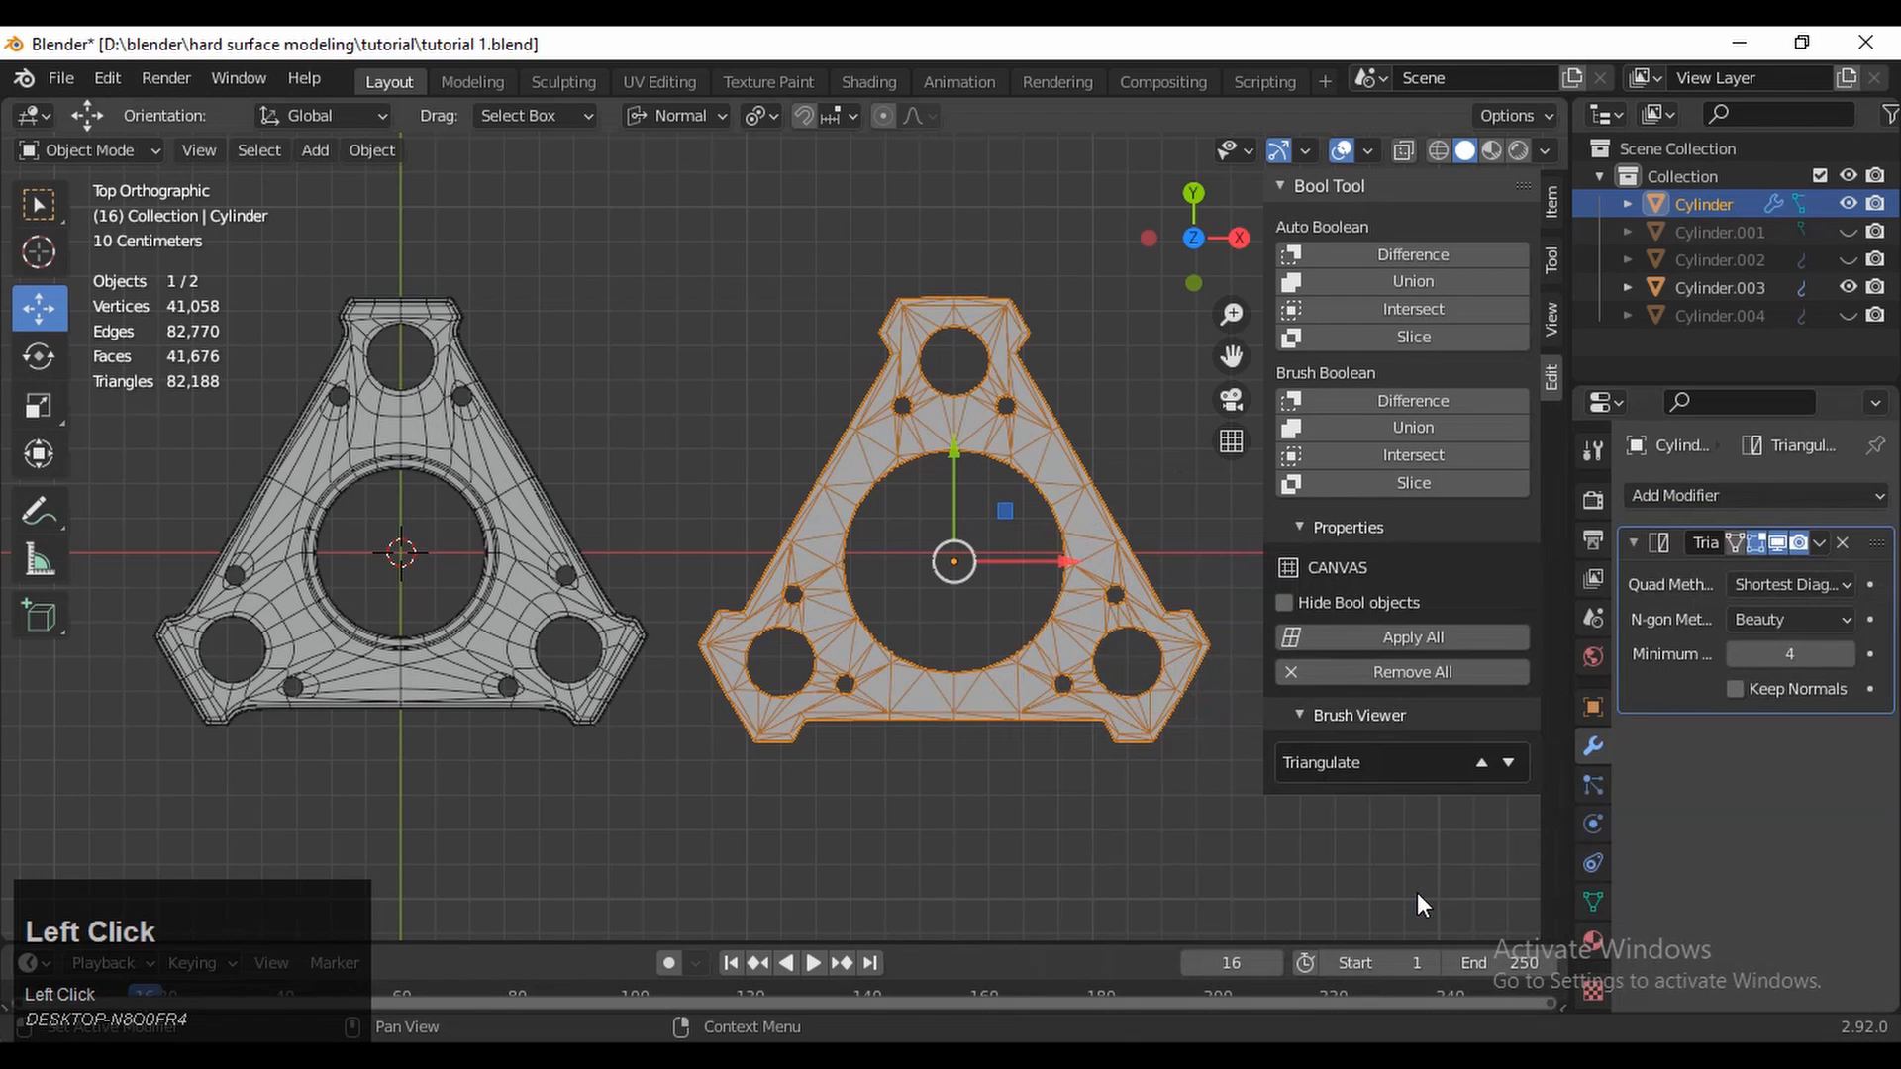
pyautogui.click(1839, 542)
# Try a Subdivision Surface modifier on the original plate to compare the shading, and remove the modifier again
pyautogui.click(1772, 495)
pyautogui.scroll(-4, 1346, 983)
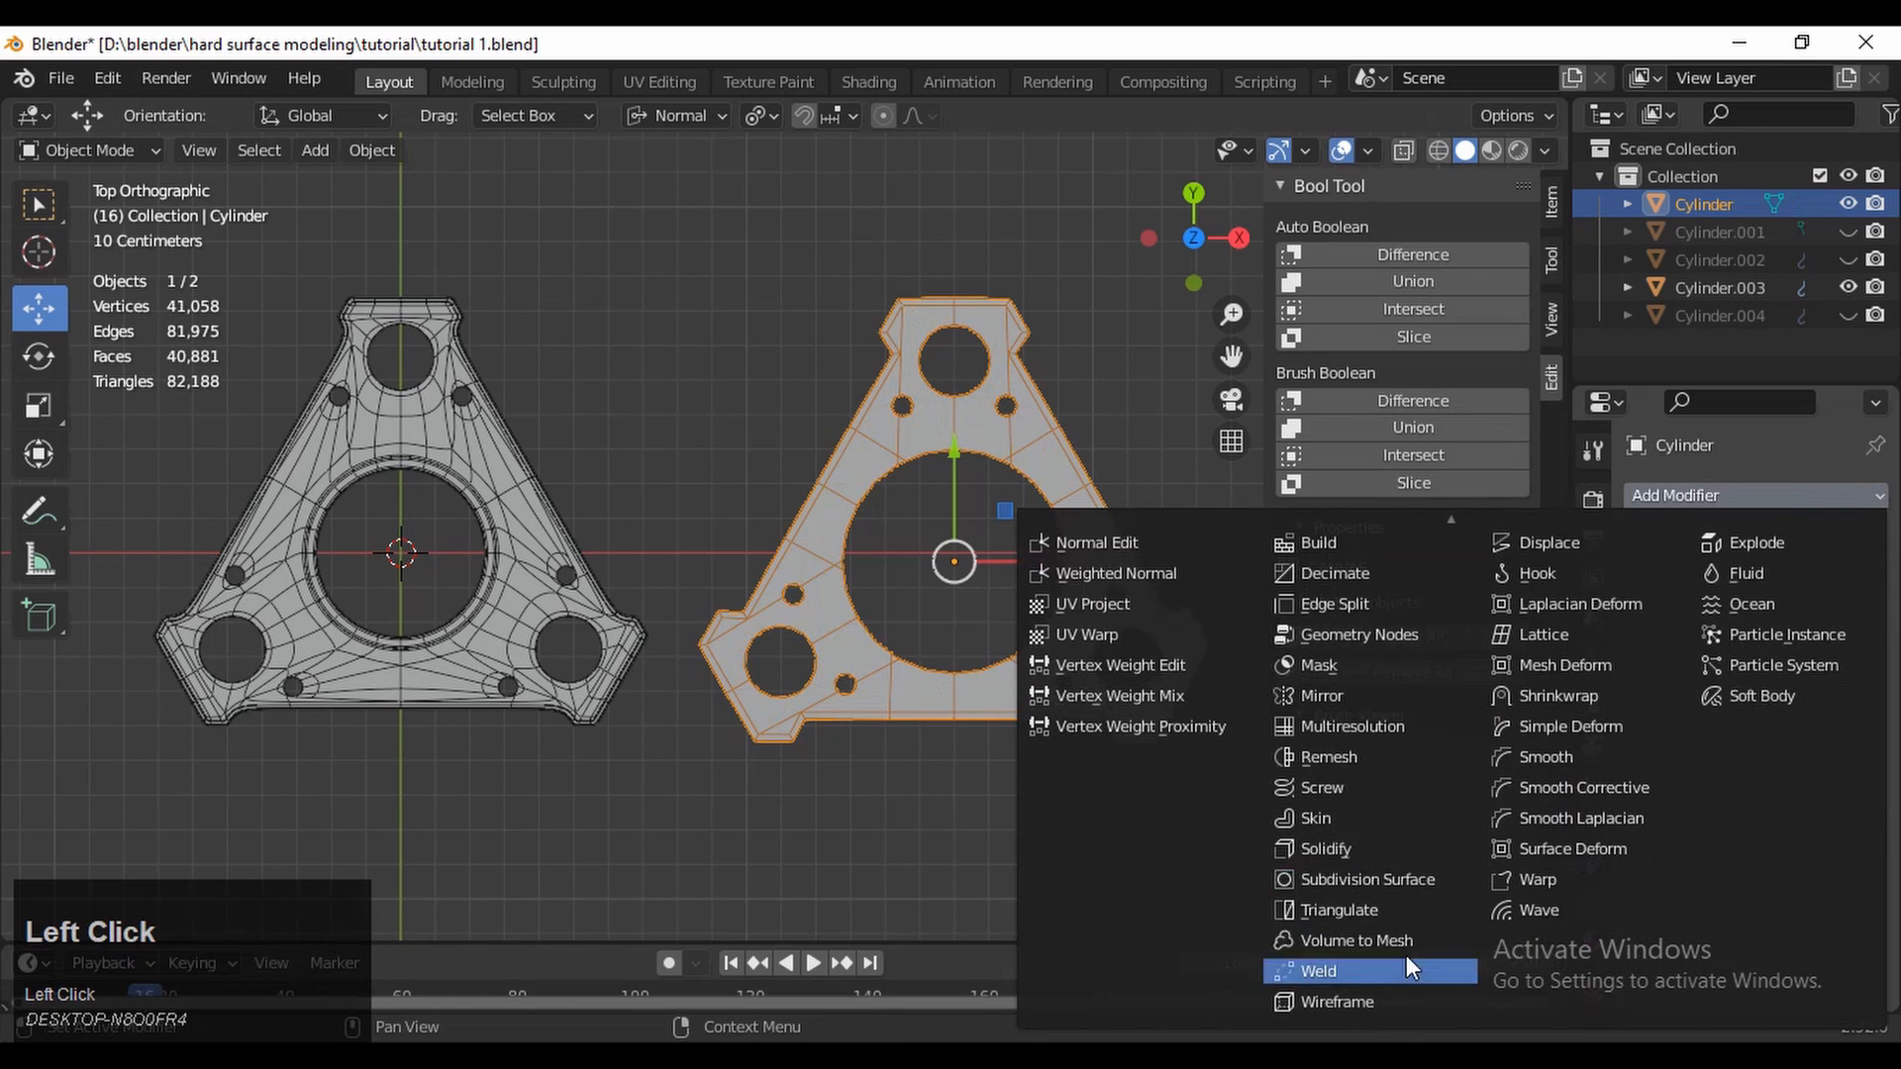
pyautogui.click(1125, 332)
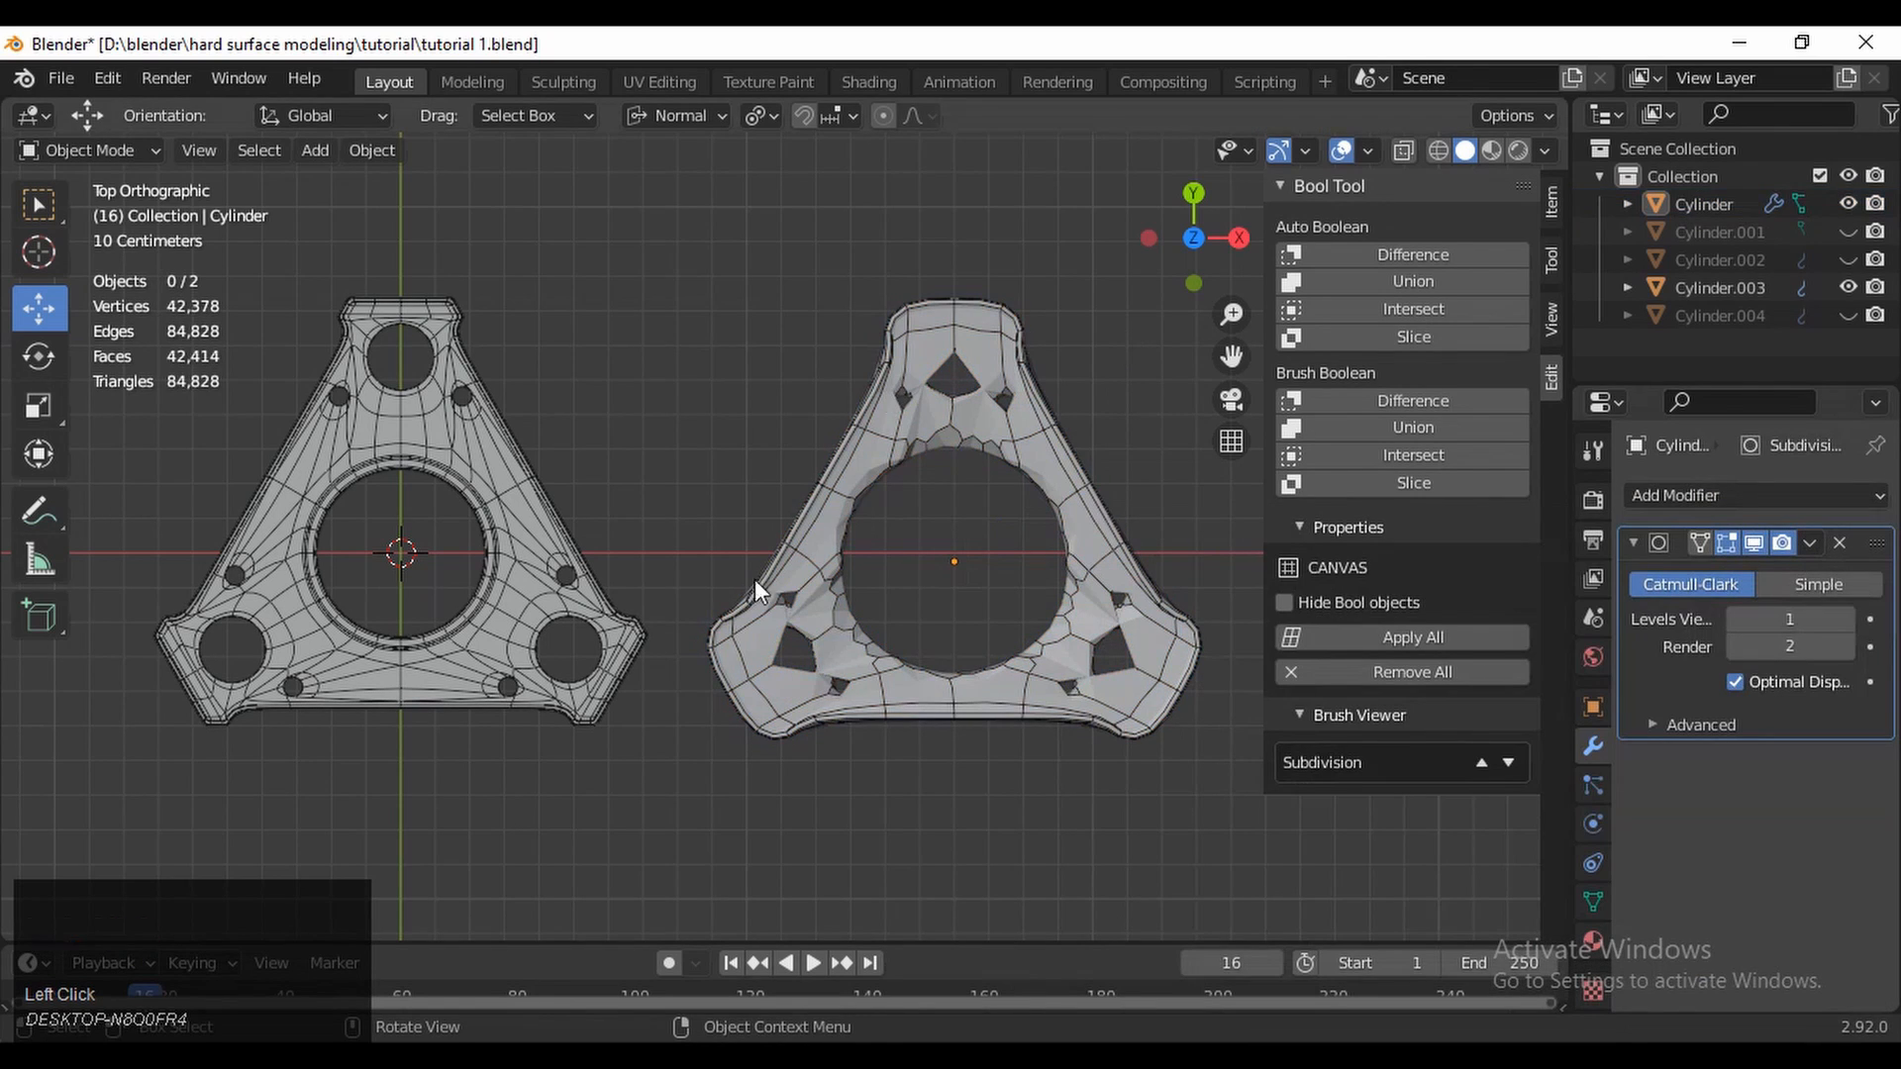
pyautogui.click(1840, 543)
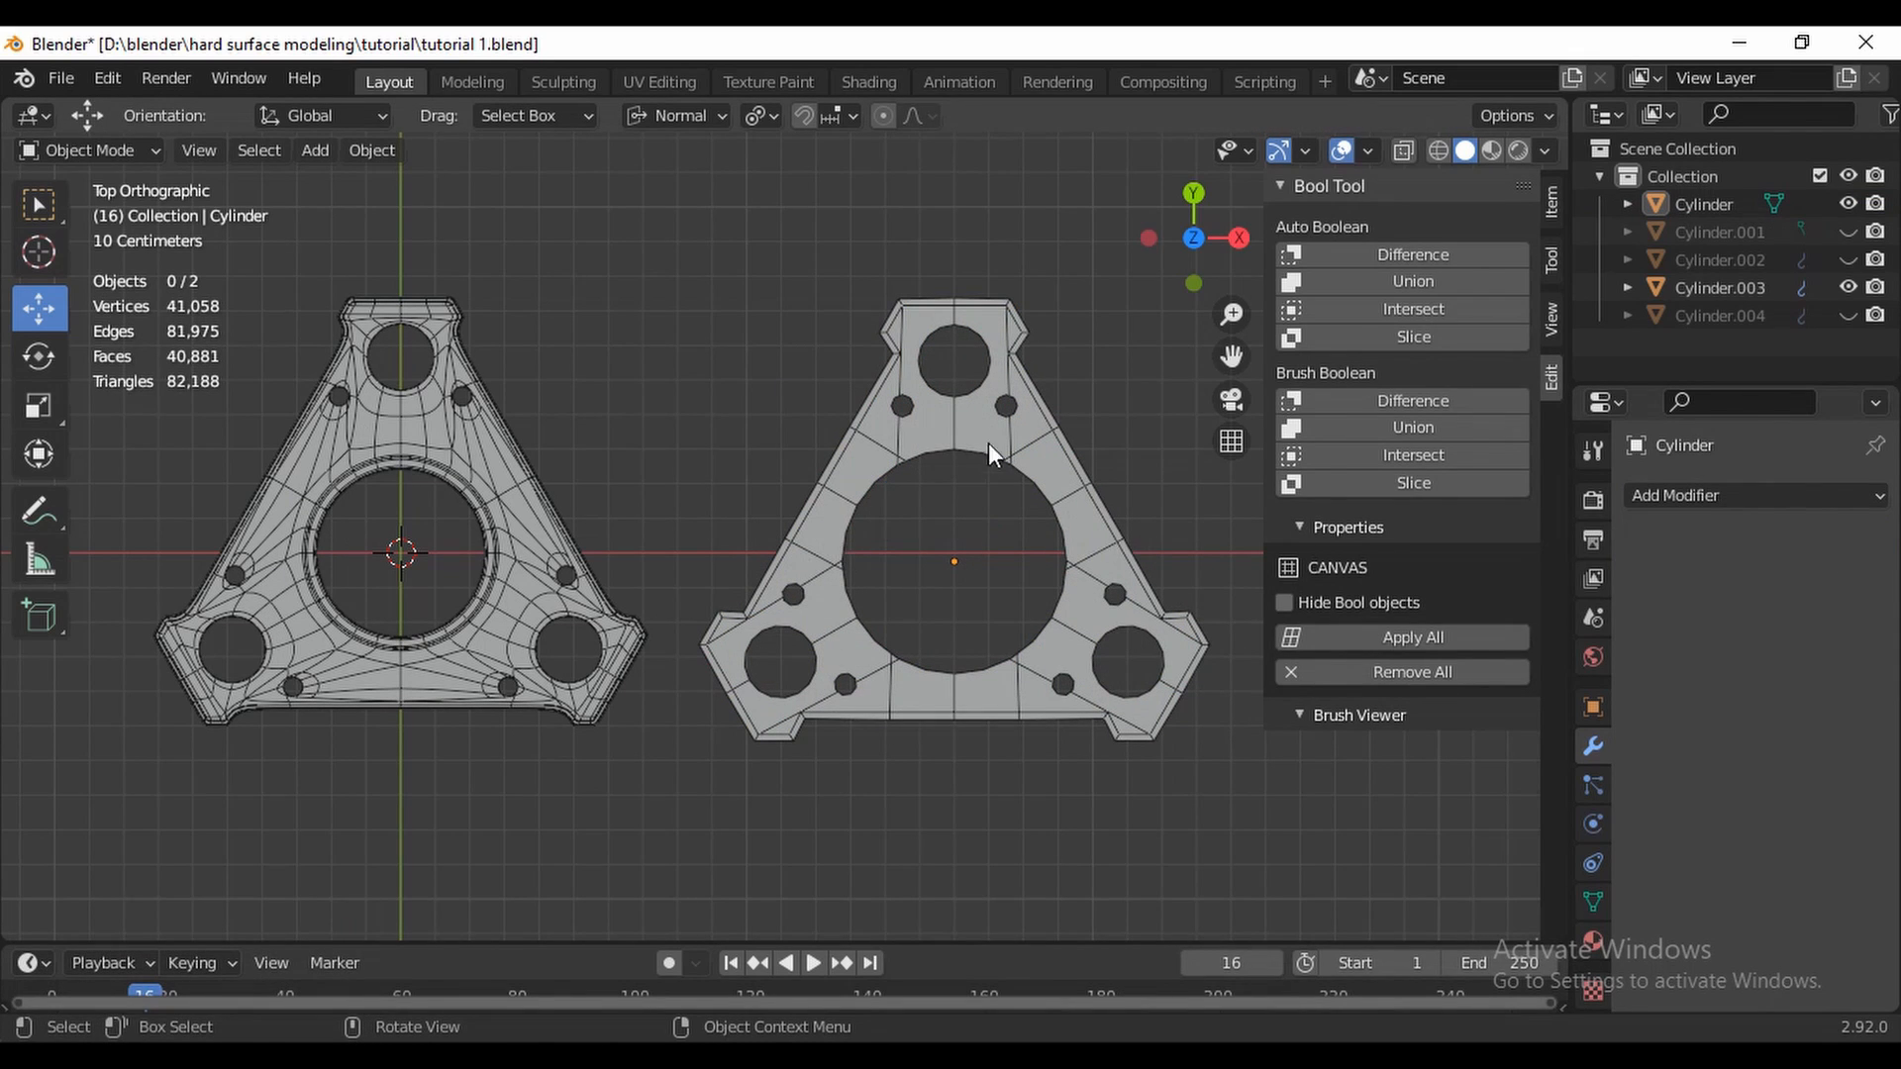
# Hide the viewport overlays and compare the surfaces of the finished and original plates
pyautogui.click(1341, 149)
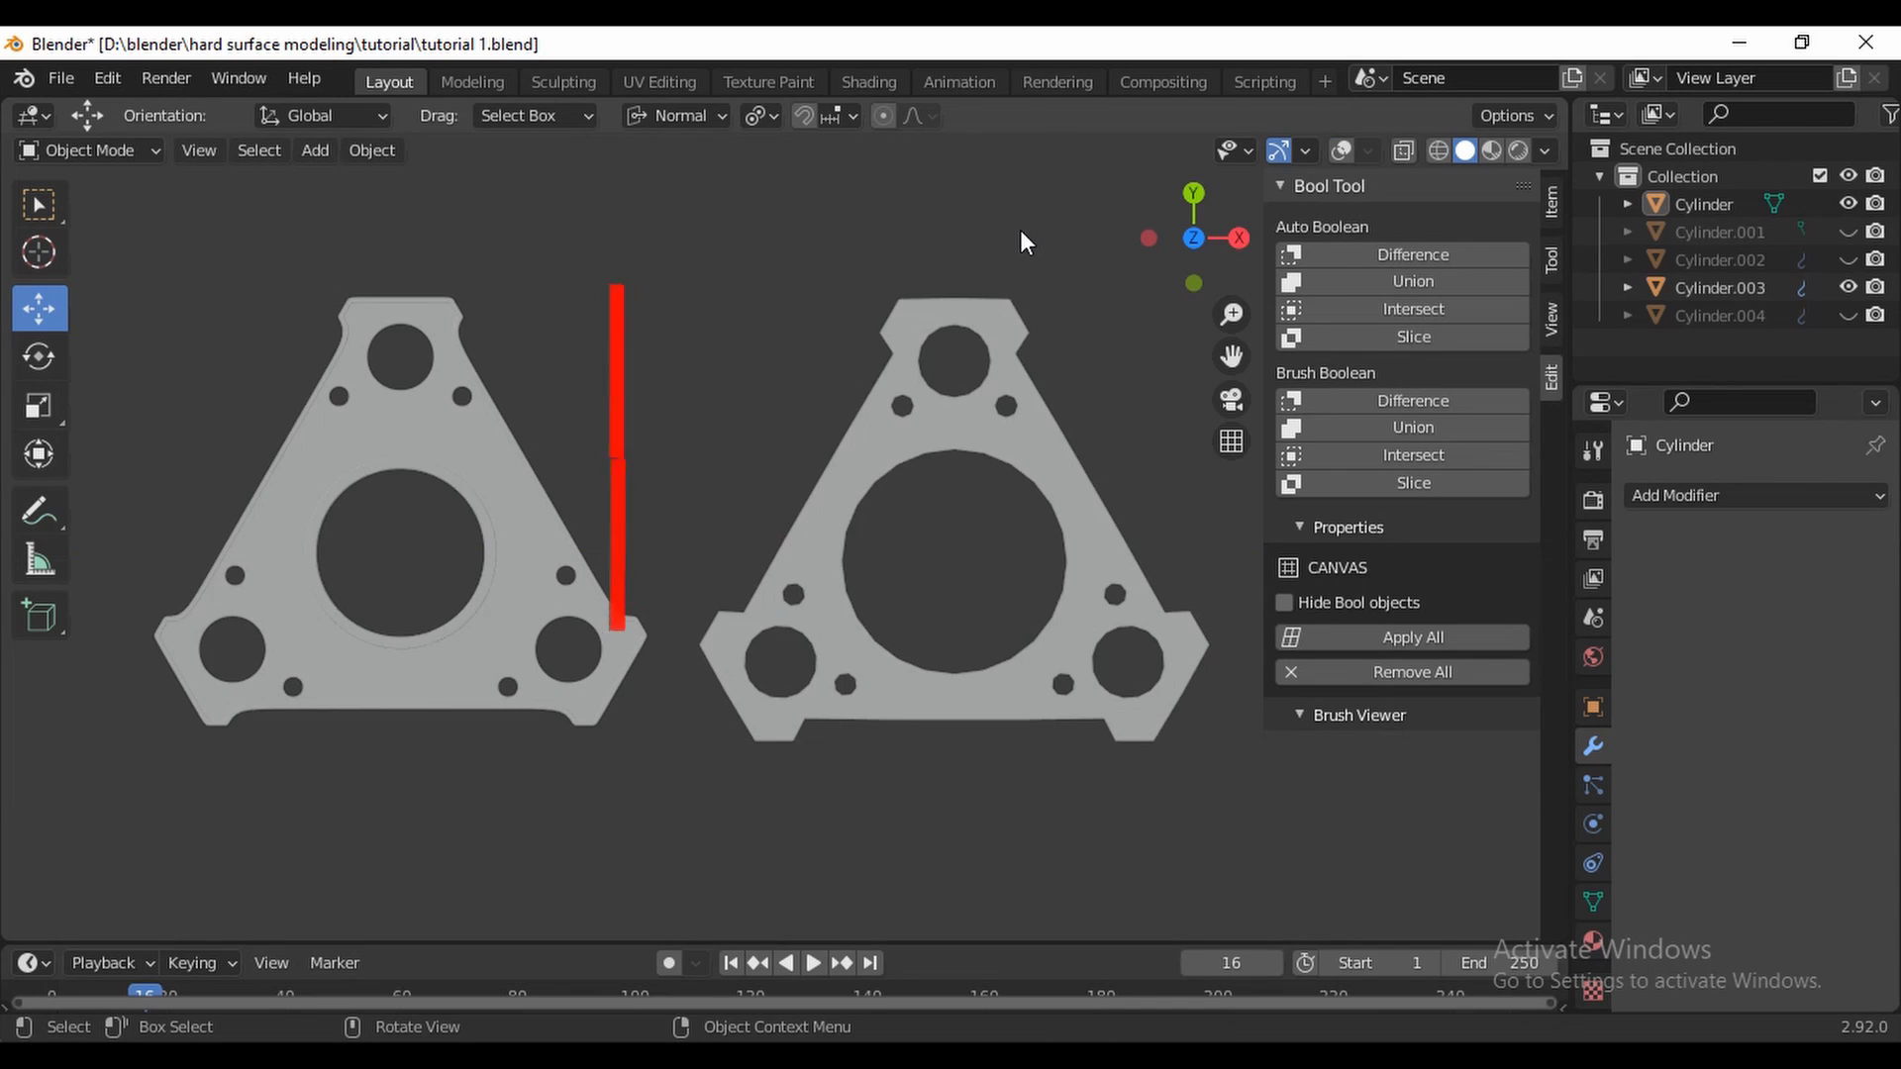
pyautogui.moveTo(1025, 242); pyautogui.dragTo(849, 323, button='middle')
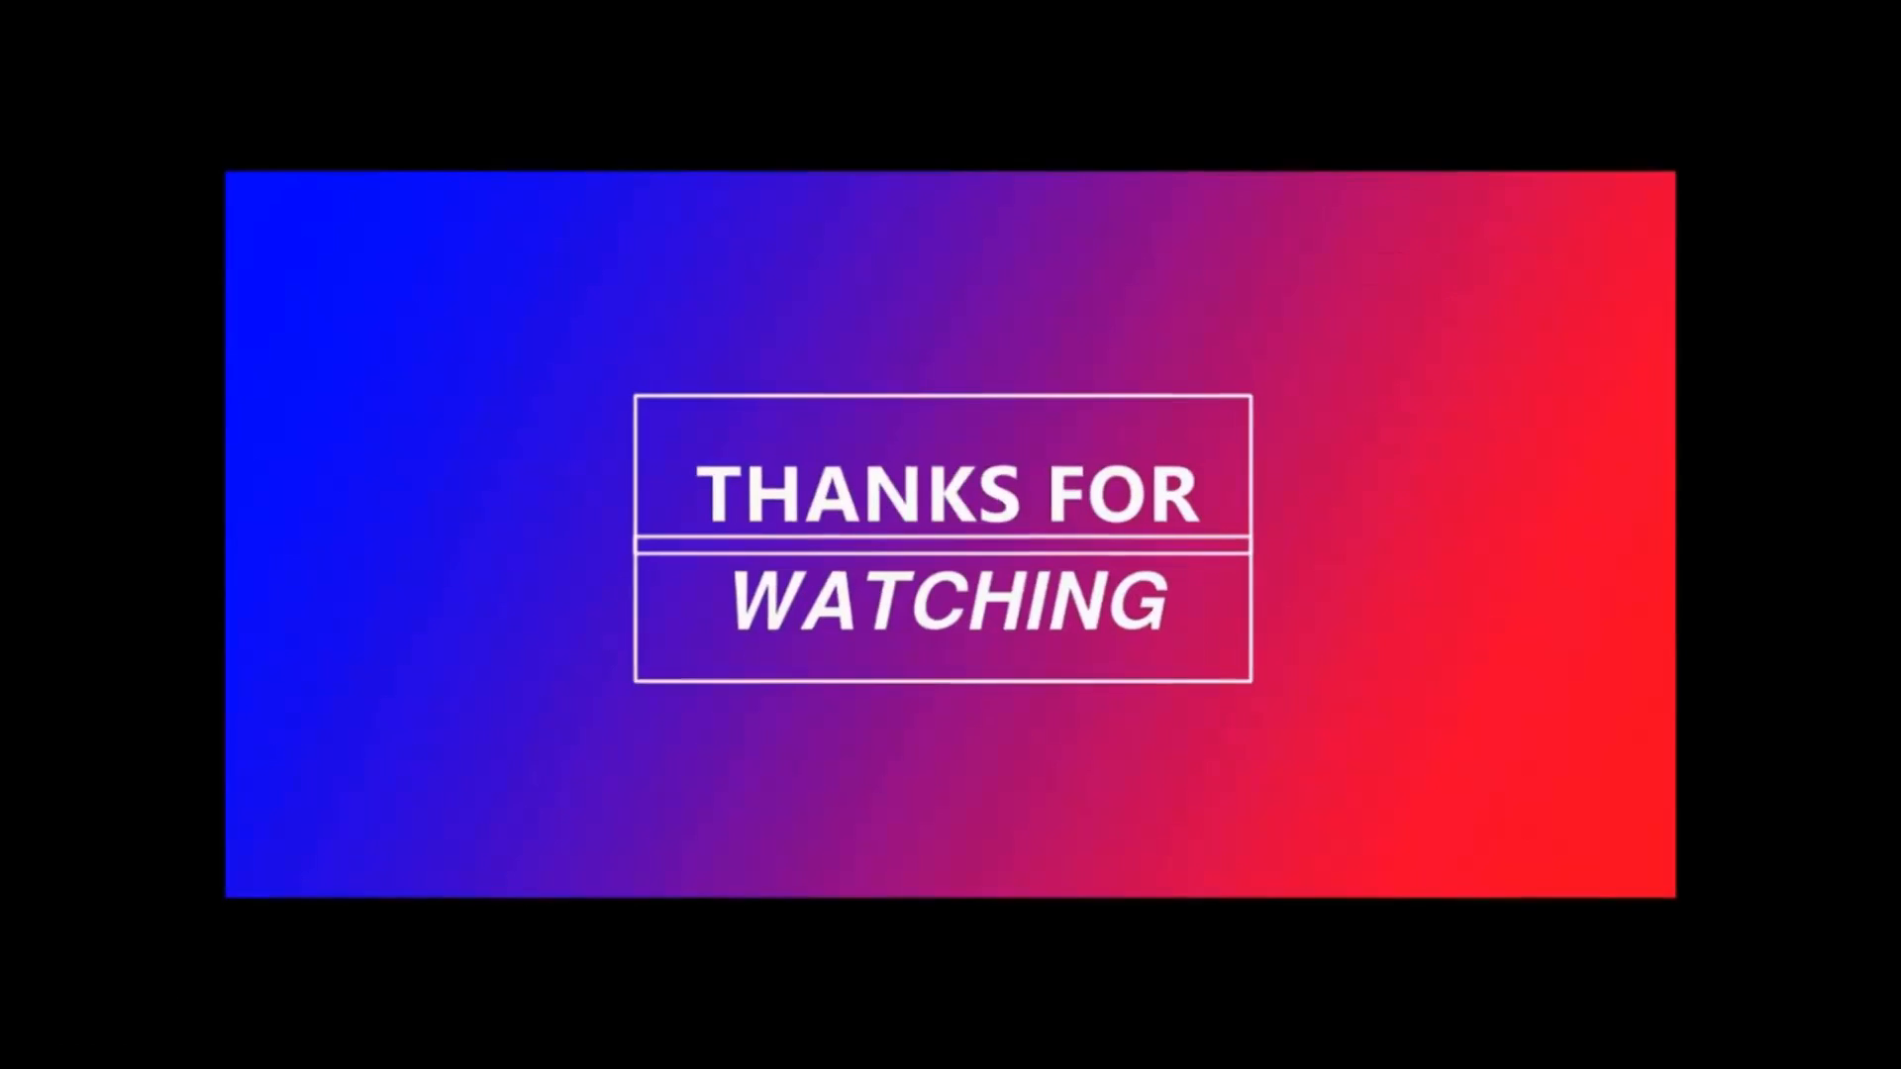